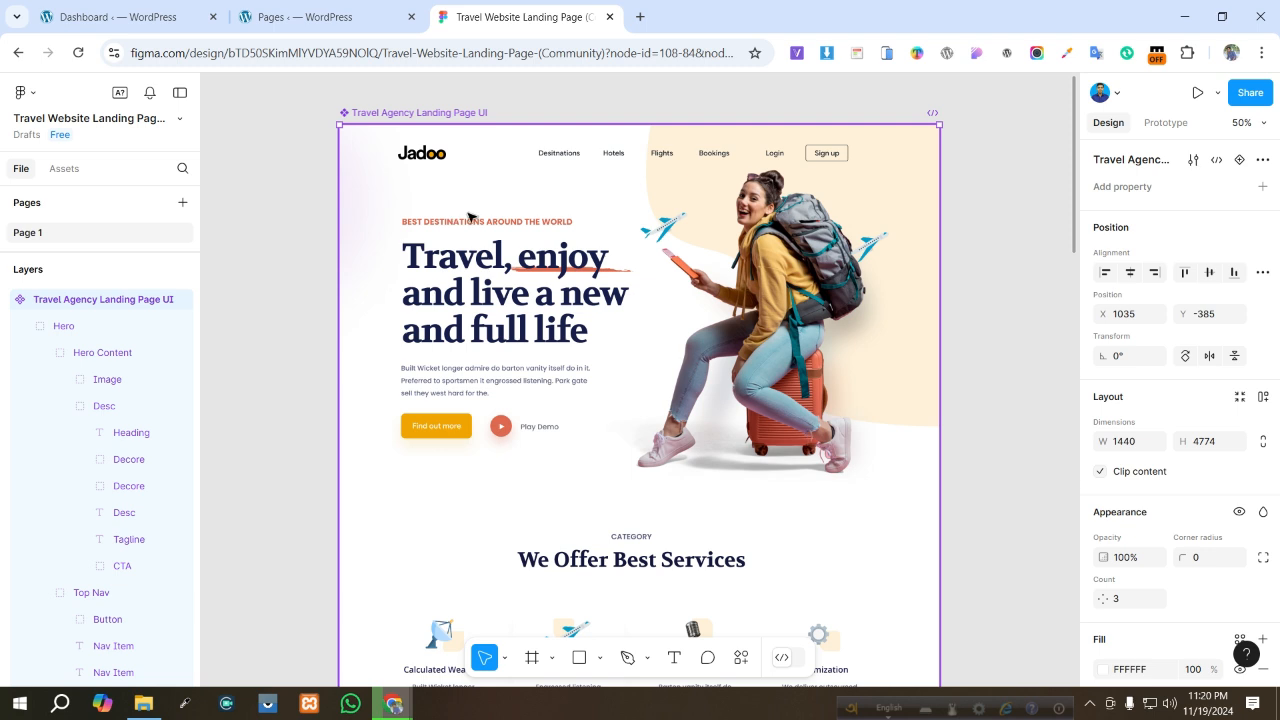
- Scroll through the travel landing page design to review its sections from hero to footer
{"action": "scroll", "coordinate": [484, 287], "scroll_direction": "down", "scroll_amount": 2}
{"action": "scroll", "coordinate": [484, 287], "scroll_direction": "down", "scroll_amount": 8}
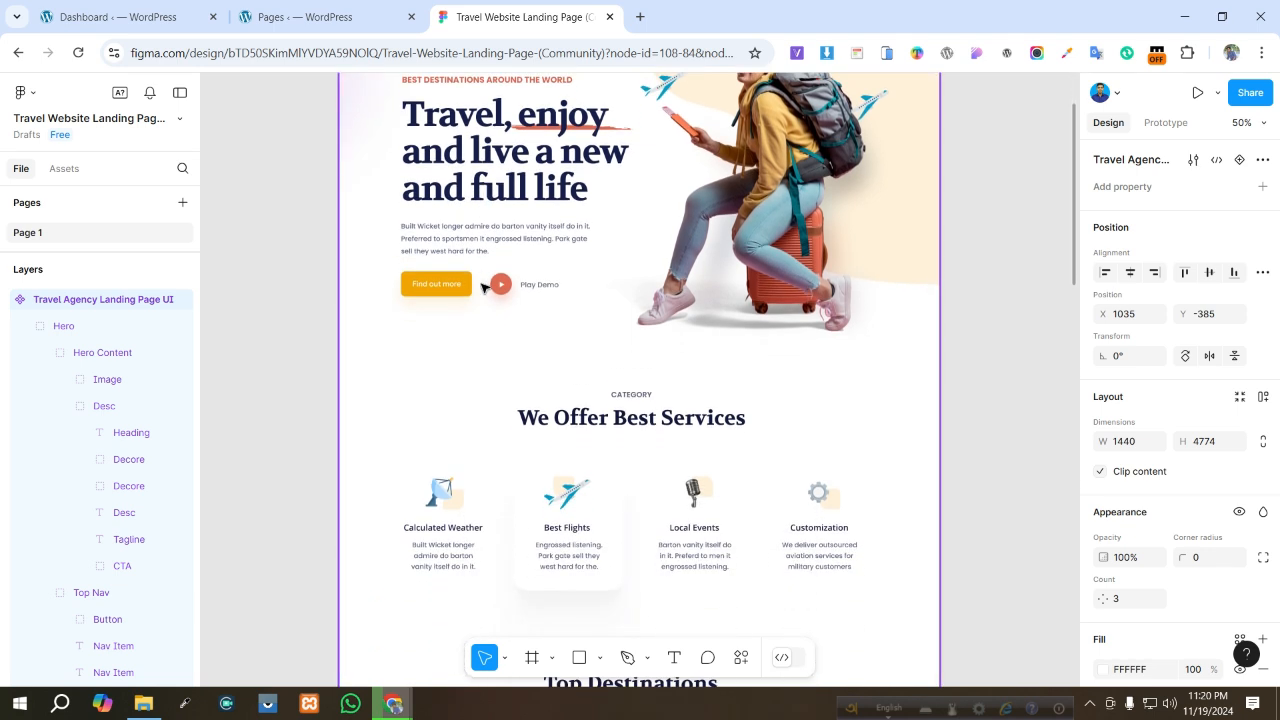
{"action": "scroll", "coordinate": [481, 289], "scroll_direction": "down", "scroll_amount": 6}
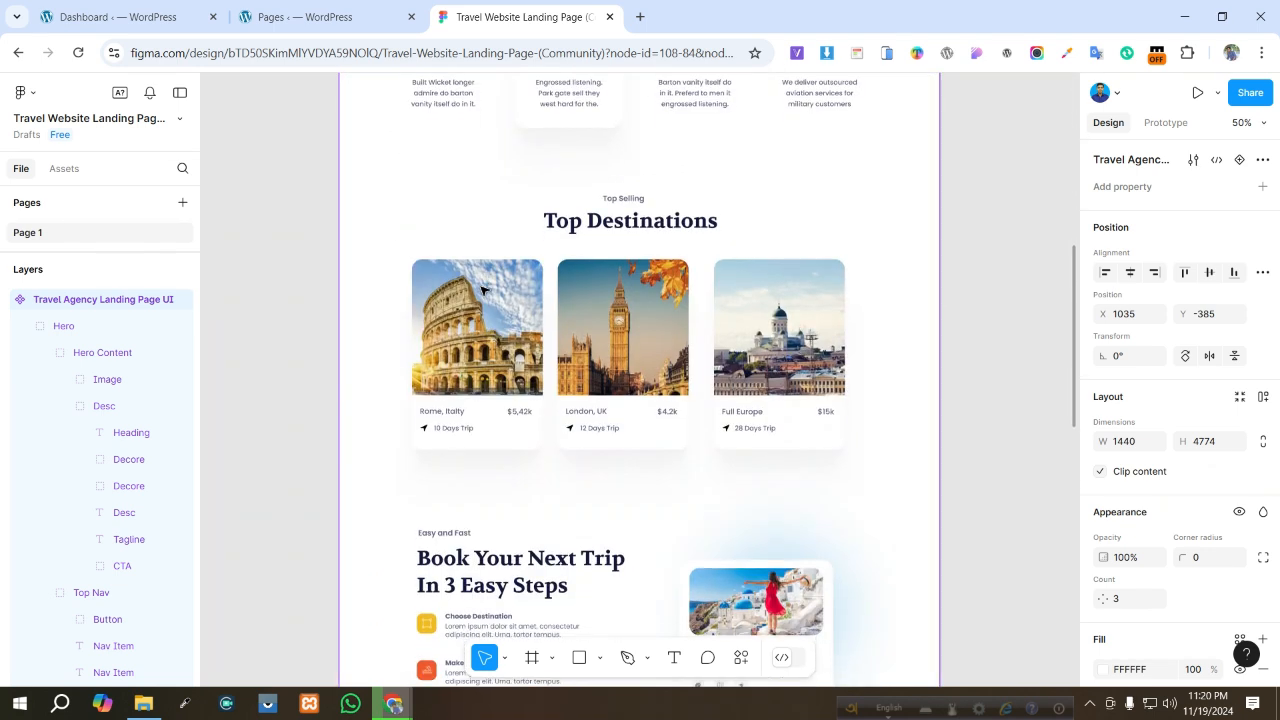
{"action": "scroll", "coordinate": [481, 289], "scroll_direction": "down", "scroll_amount": 1}
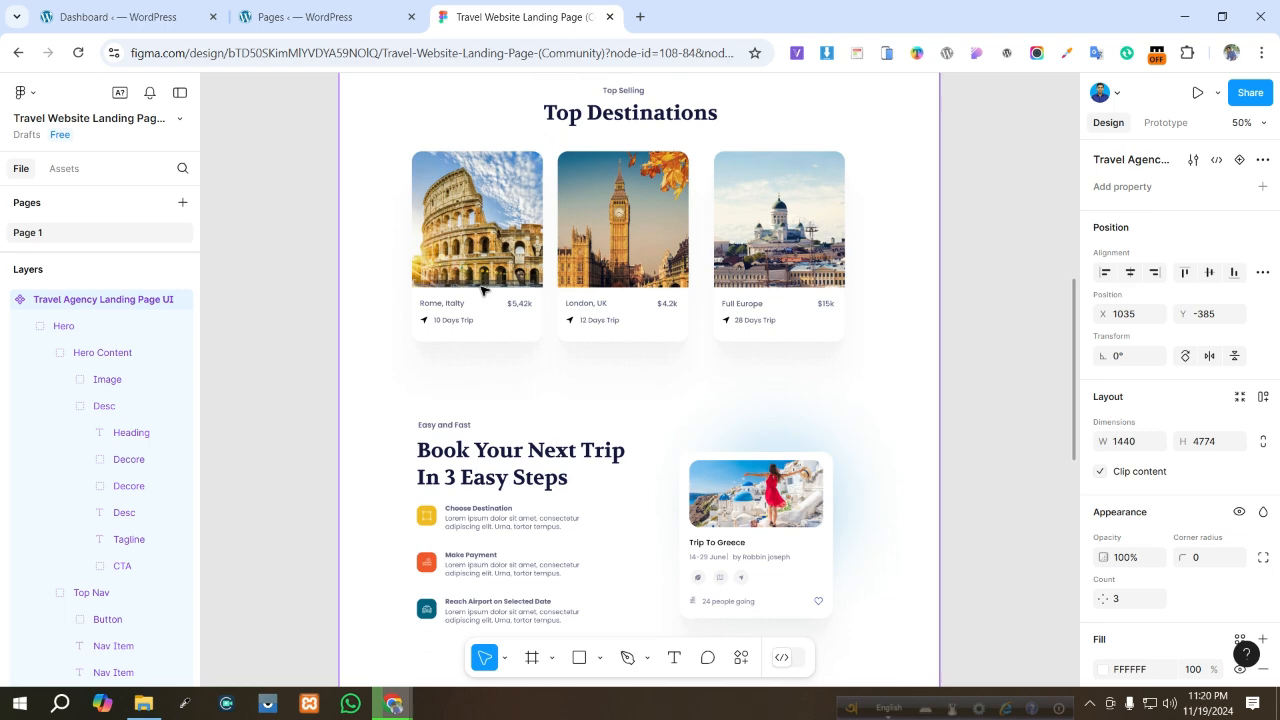
{"action": "scroll", "coordinate": [481, 289], "scroll_direction": "down", "scroll_amount": 10}
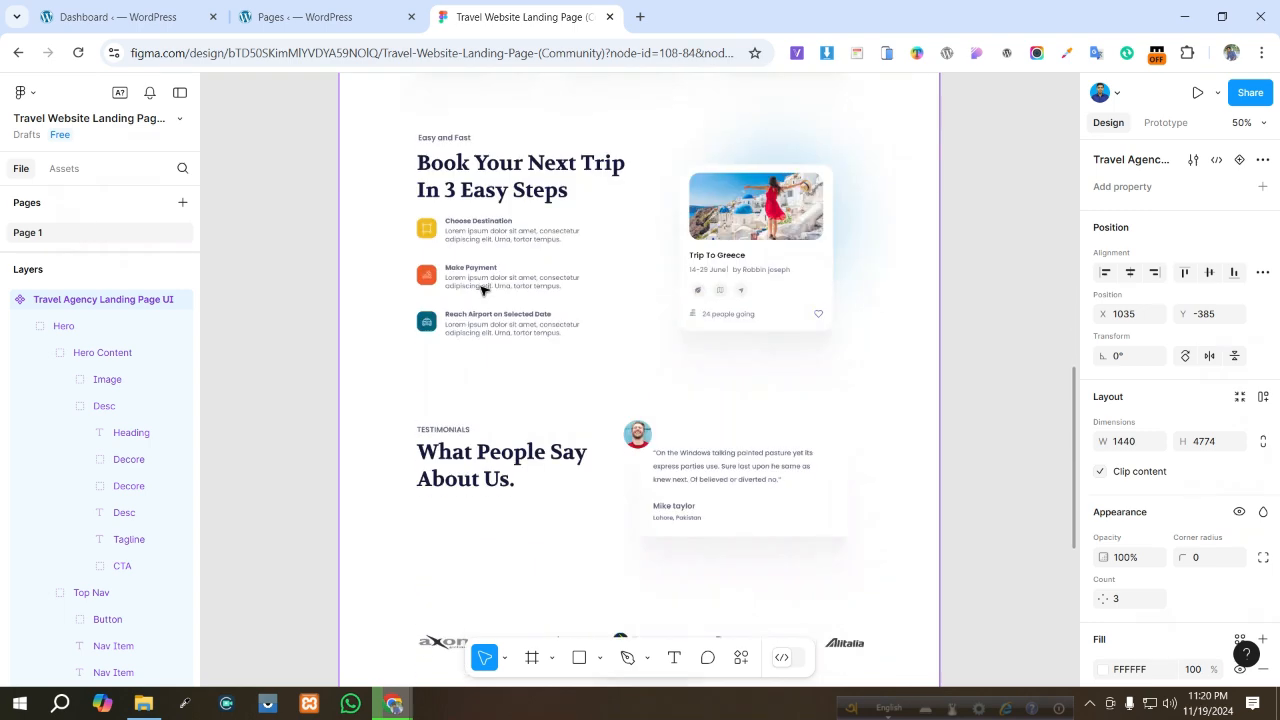
{"action": "scroll", "coordinate": [481, 291], "scroll_direction": "down", "scroll_amount": 5}
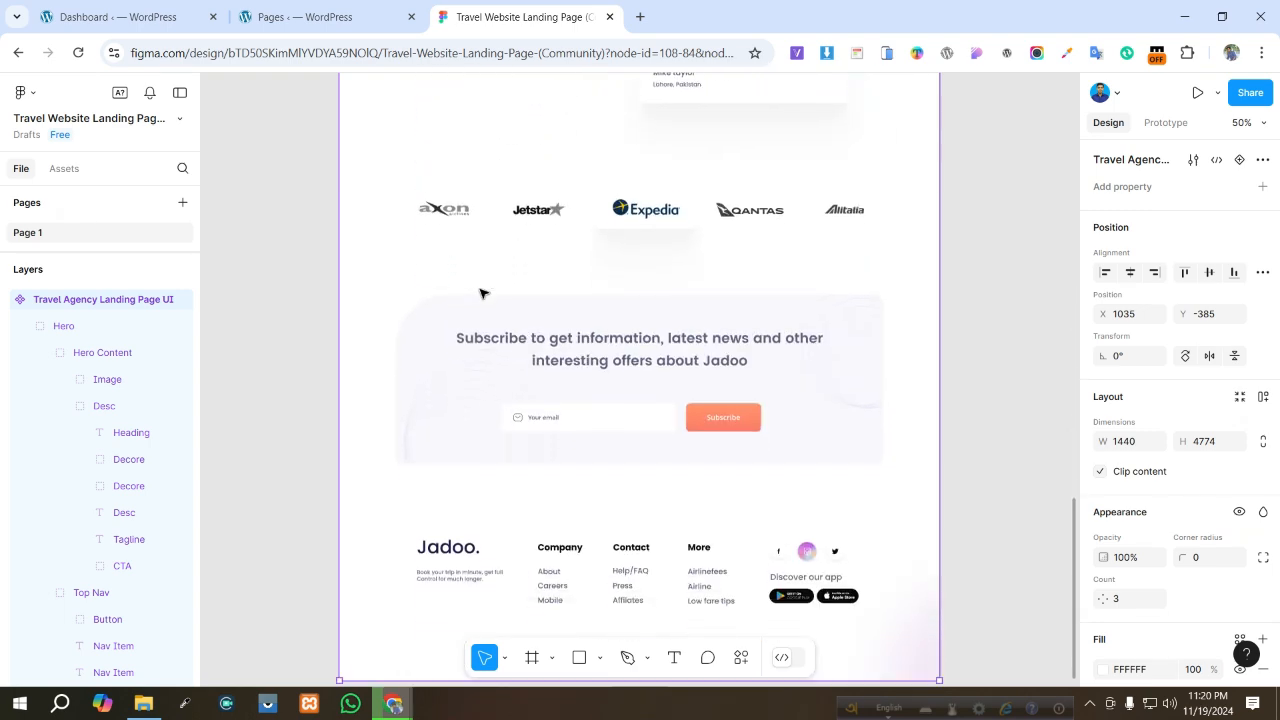
{"action": "scroll", "coordinate": [481, 292], "scroll_direction": "up", "scroll_amount": 10}
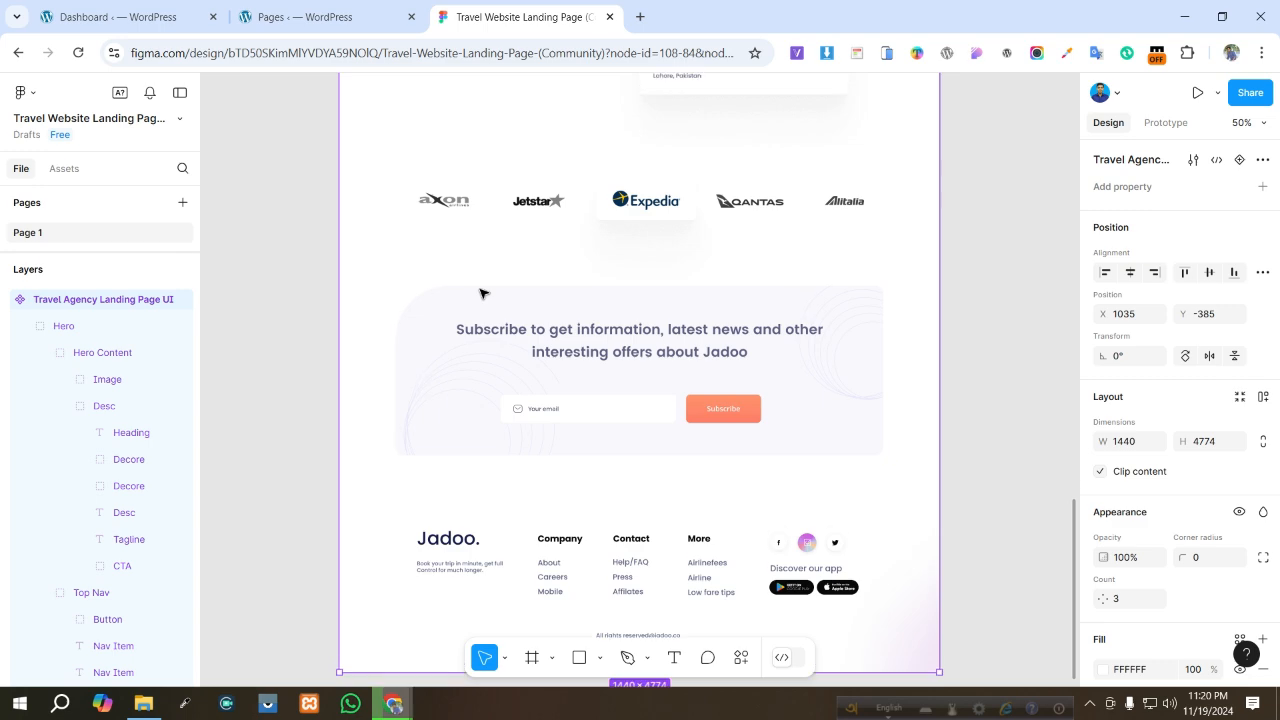
{"action": "scroll", "coordinate": [481, 292], "scroll_direction": "up", "scroll_amount": 12}
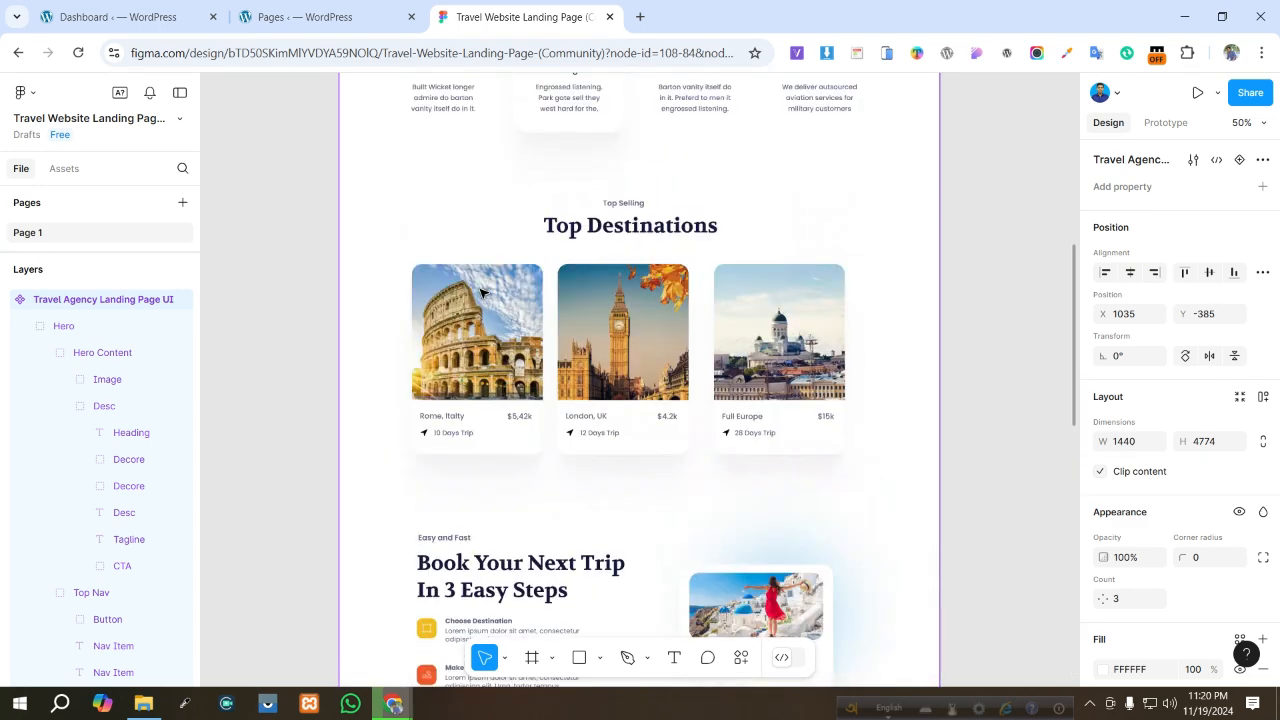
{"action": "scroll", "coordinate": [481, 292], "scroll_direction": "up", "scroll_amount": 3}
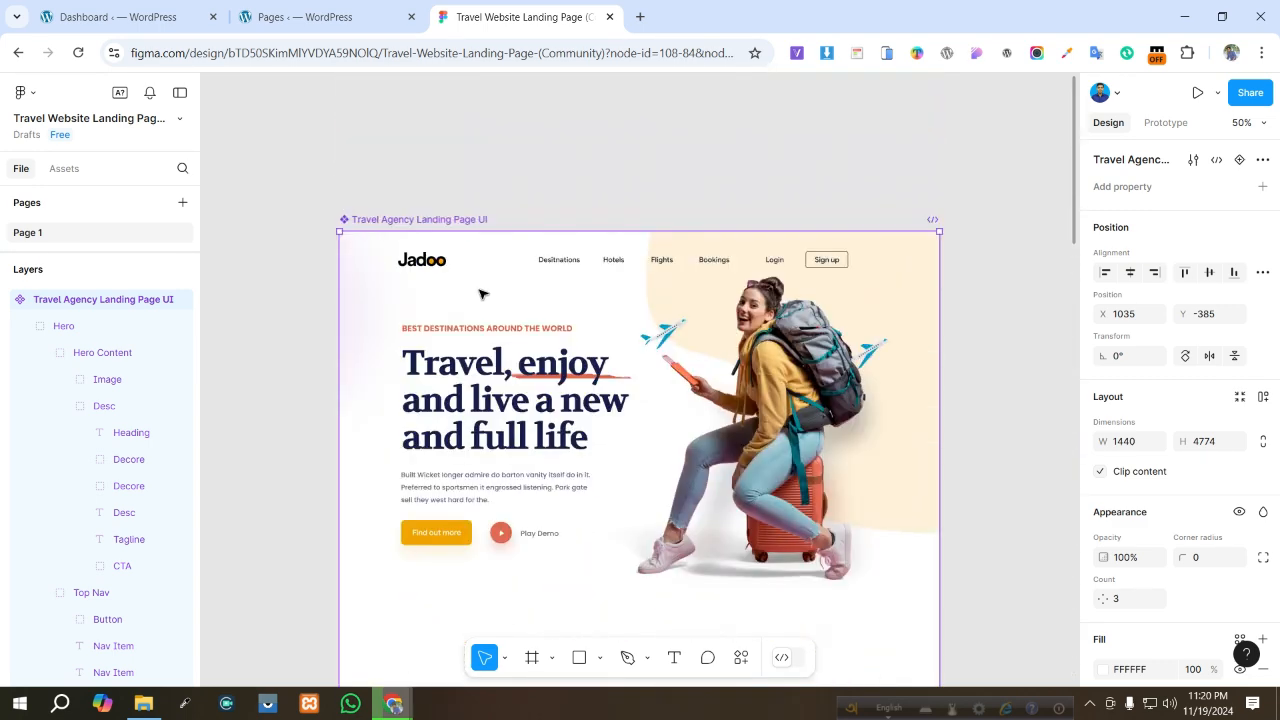
{"action": "scroll", "coordinate": [481, 292], "scroll_direction": "down", "scroll_amount": 1}
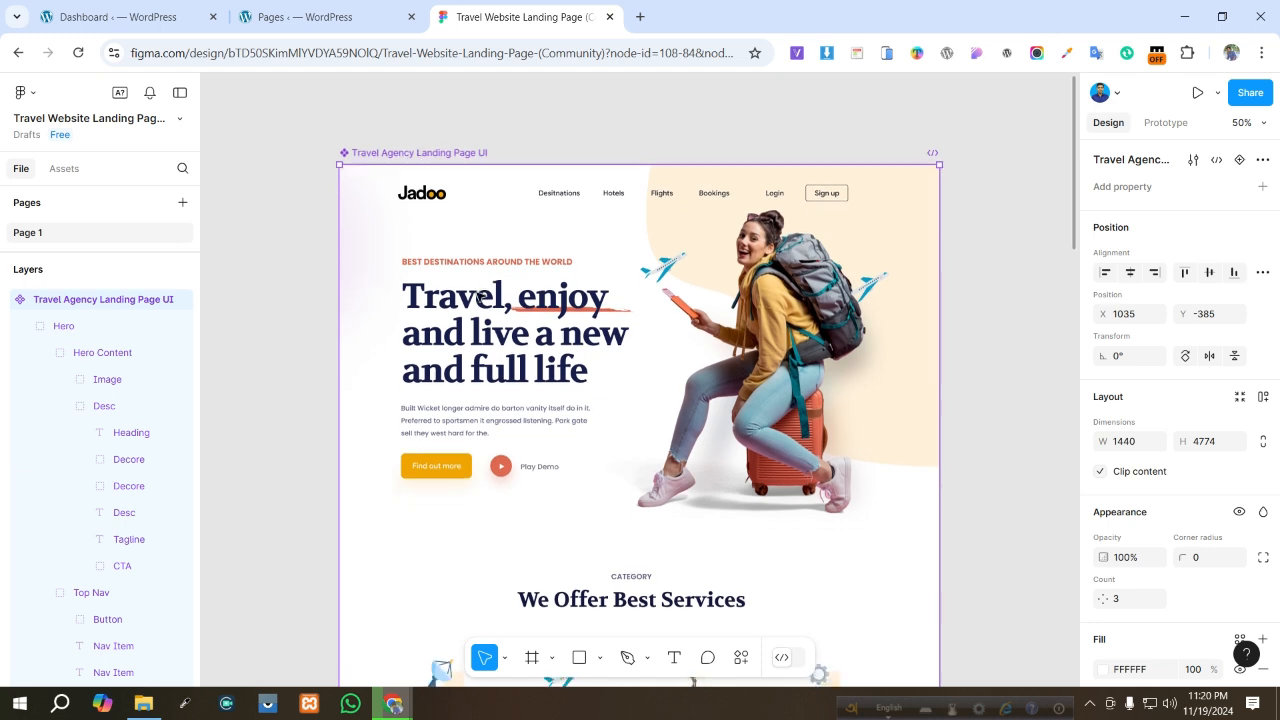
{"action": "scroll", "coordinate": [481, 295], "scroll_direction": "down", "scroll_amount": 1}
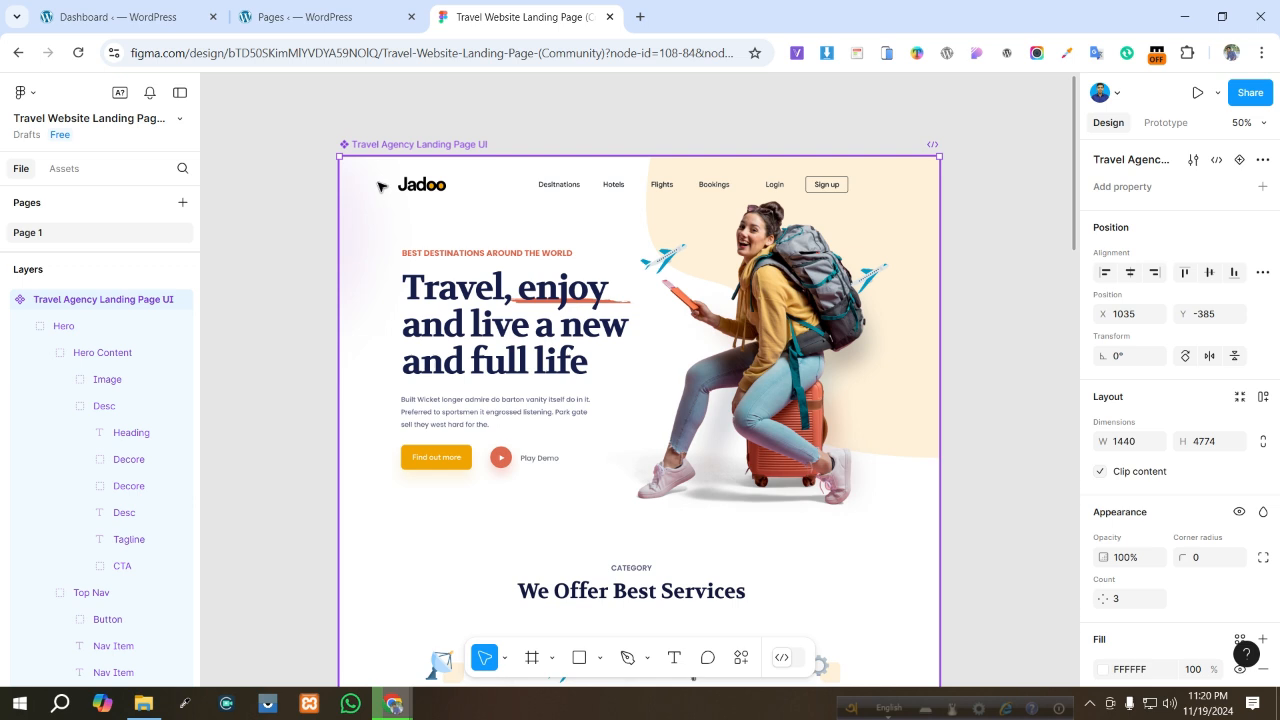
- Switch to the WordPress admin and add a new page titled Home
{"action": "left_click", "coordinate": [125, 20]}
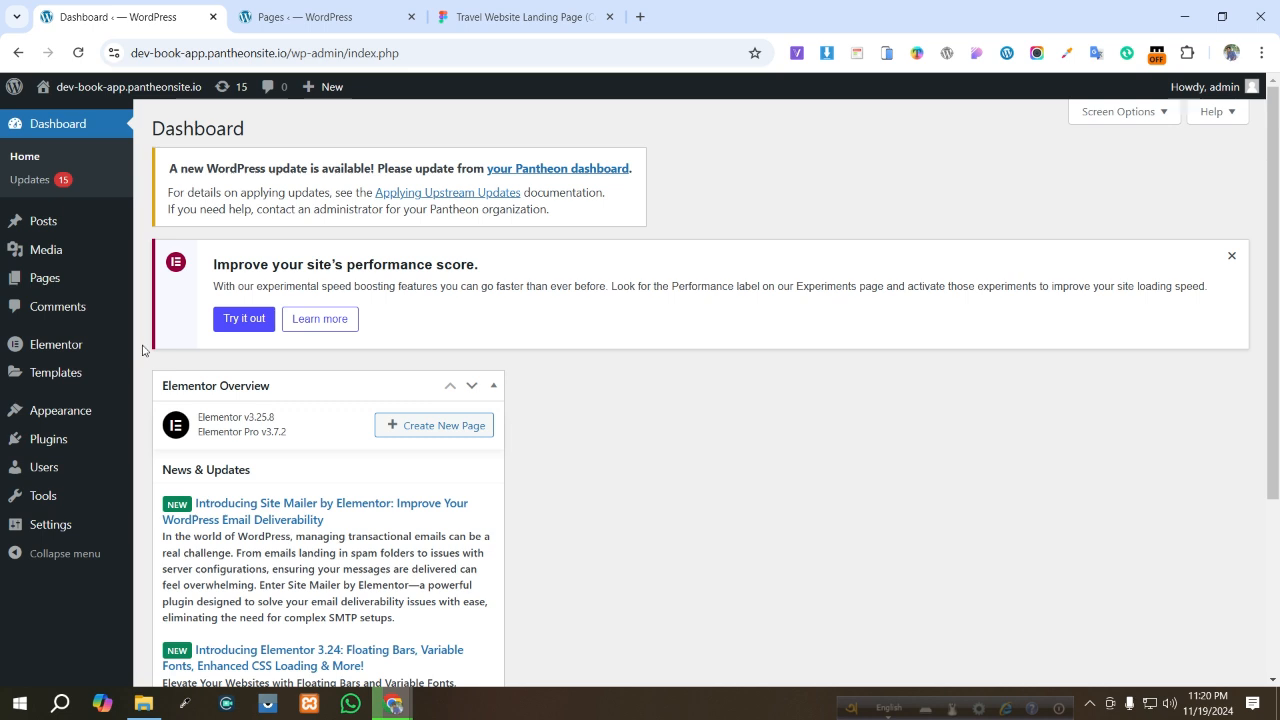
{"action": "left_click", "coordinate": [268, 10]}
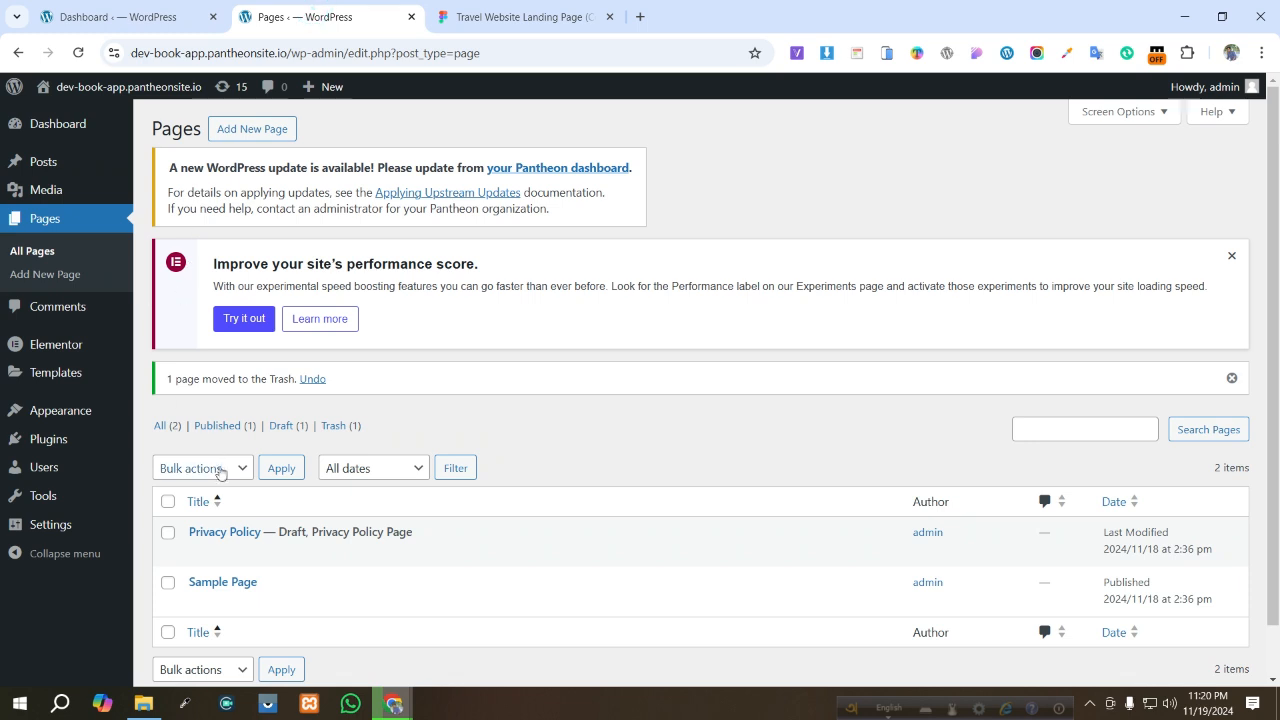
{"action": "left_click", "coordinate": [252, 128]}
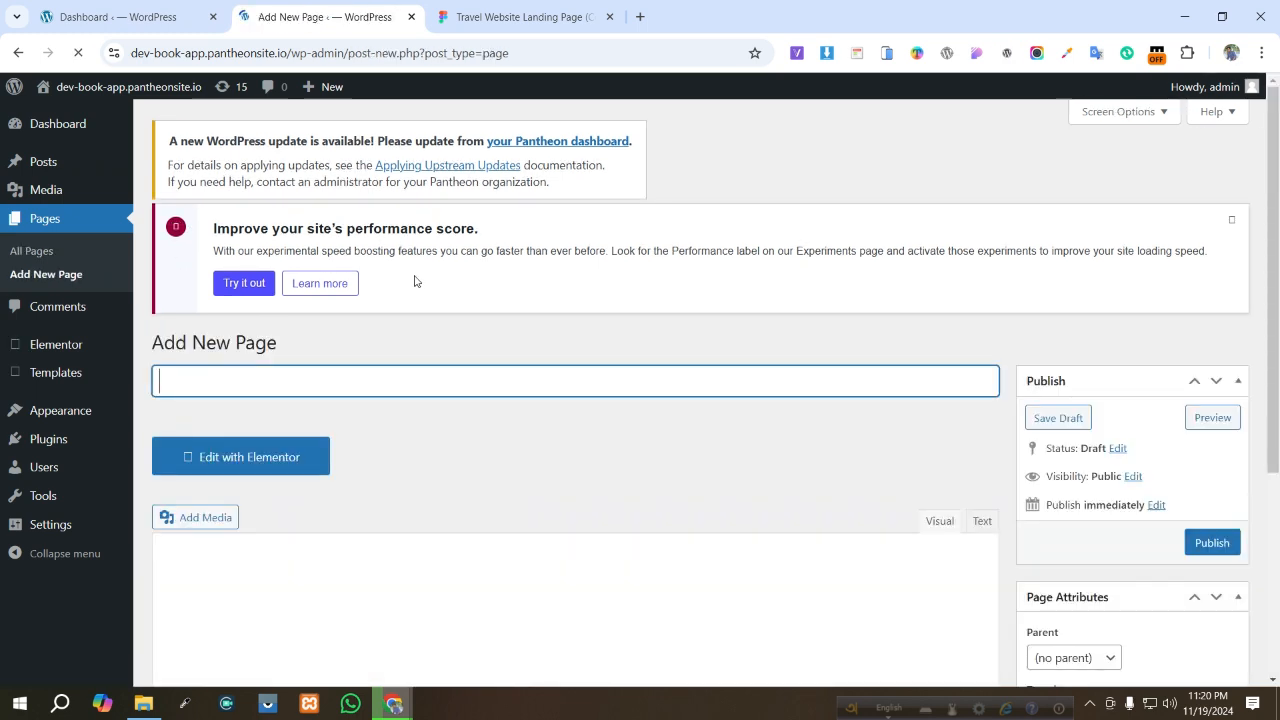
{"action": "left_click", "coordinate": [380, 379]}
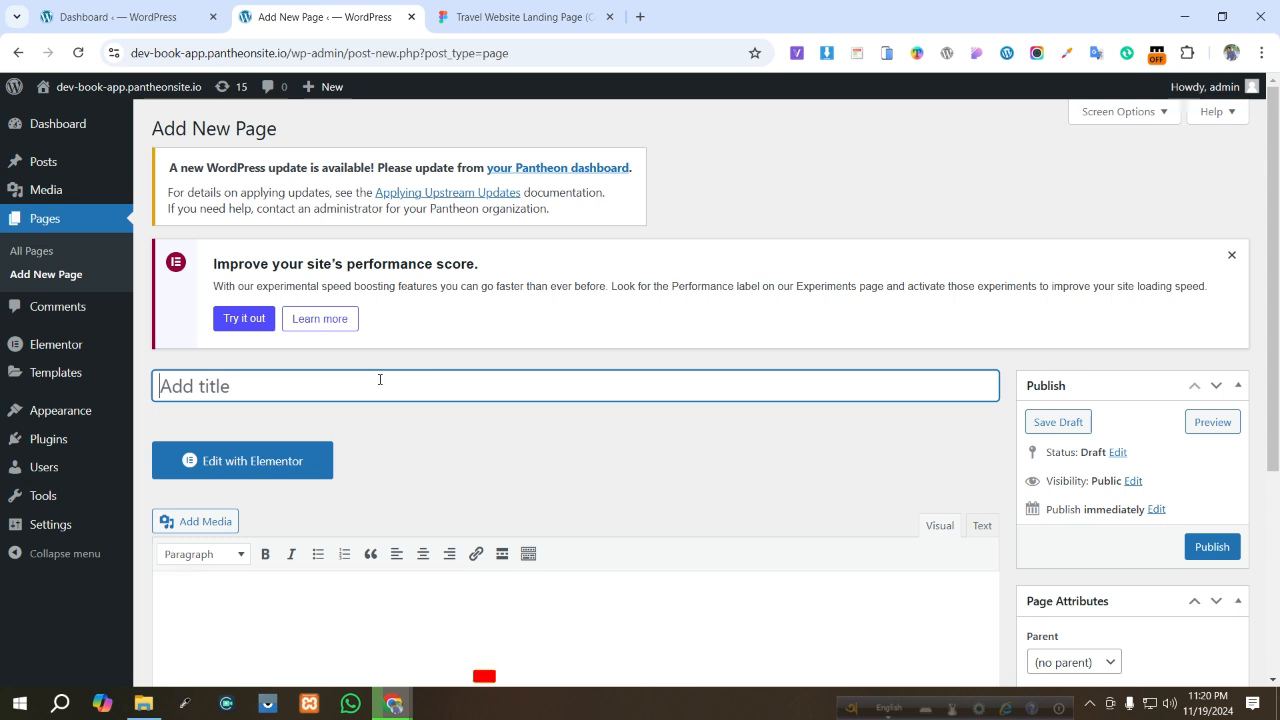
{"action": "type", "text": "H"}
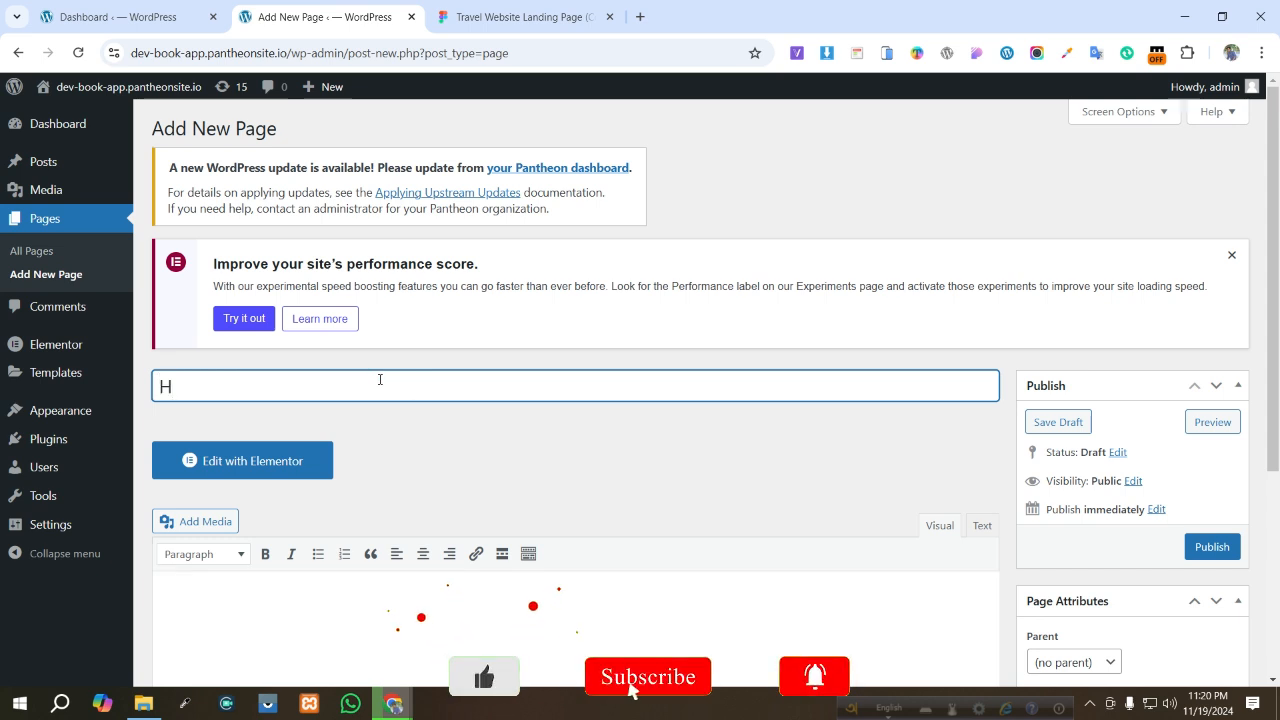
{"action": "type", "text": "ome"}
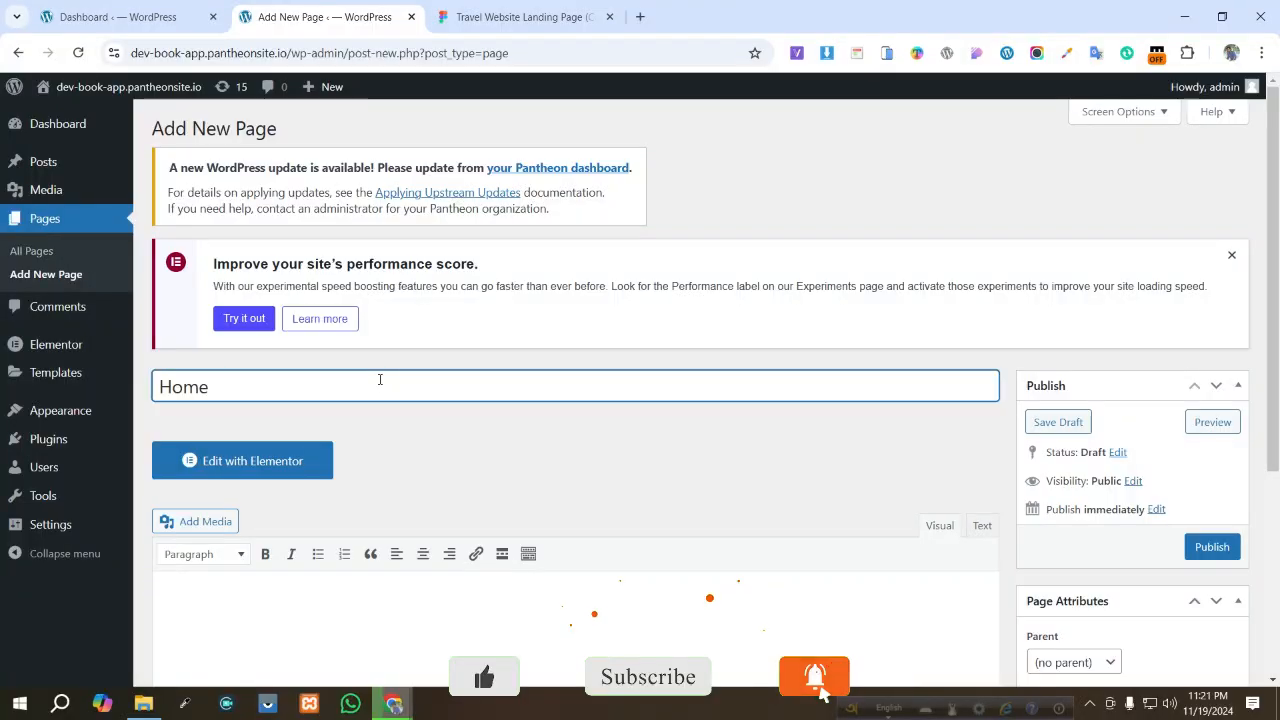
- Set the page template to Elementor Full Width and publish the page
{"action": "scroll", "coordinate": [1163, 562], "scroll_direction": "down", "scroll_amount": 2}
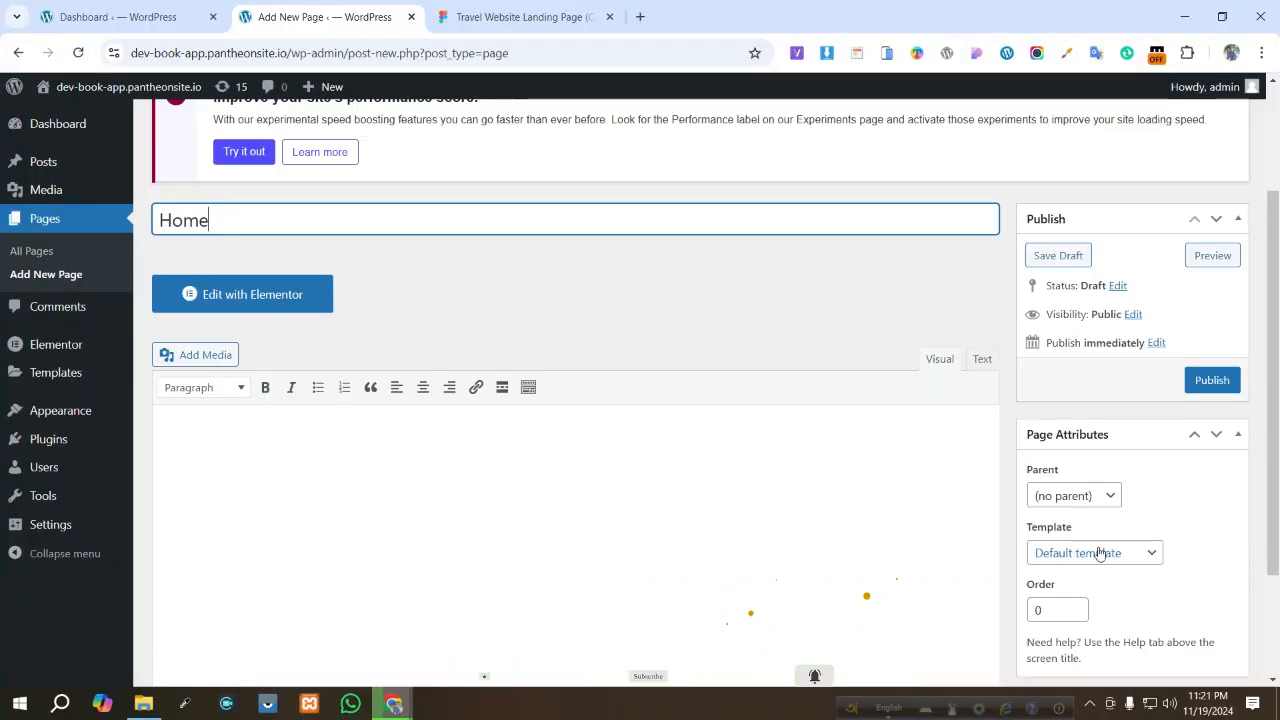
{"action": "left_click", "coordinate": [1112, 560]}
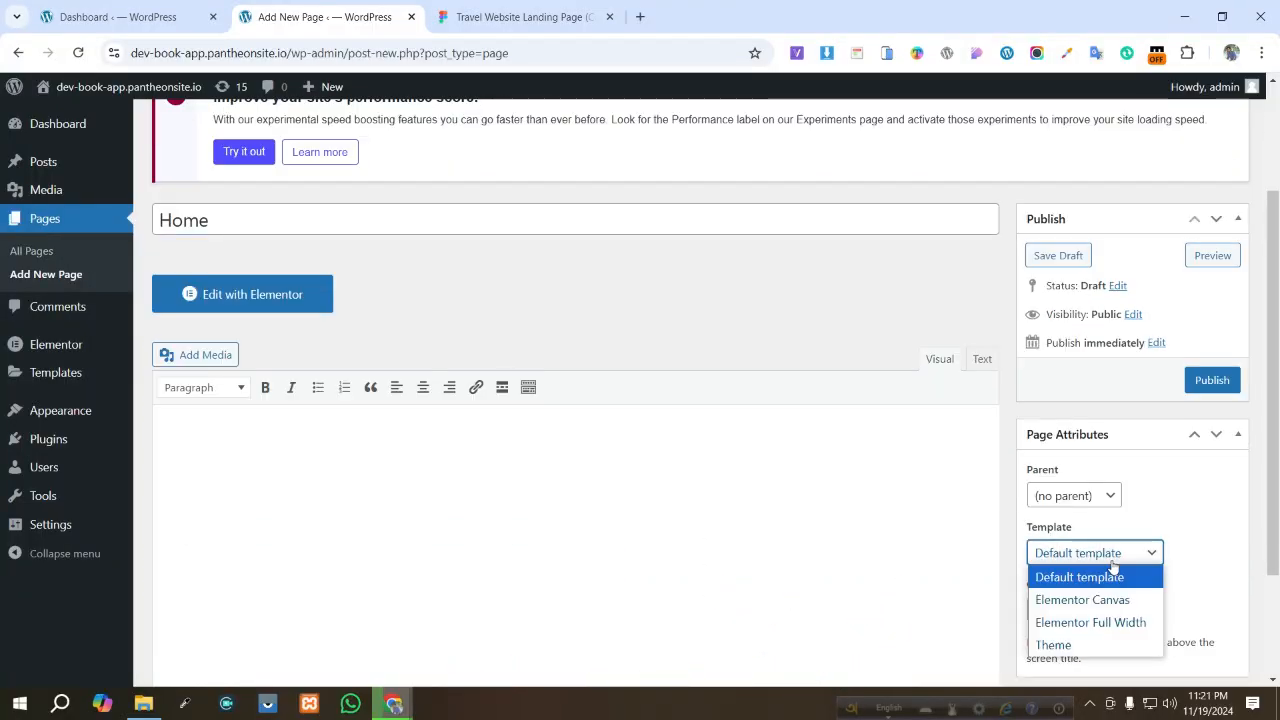
{"action": "left_click", "coordinate": [1109, 632]}
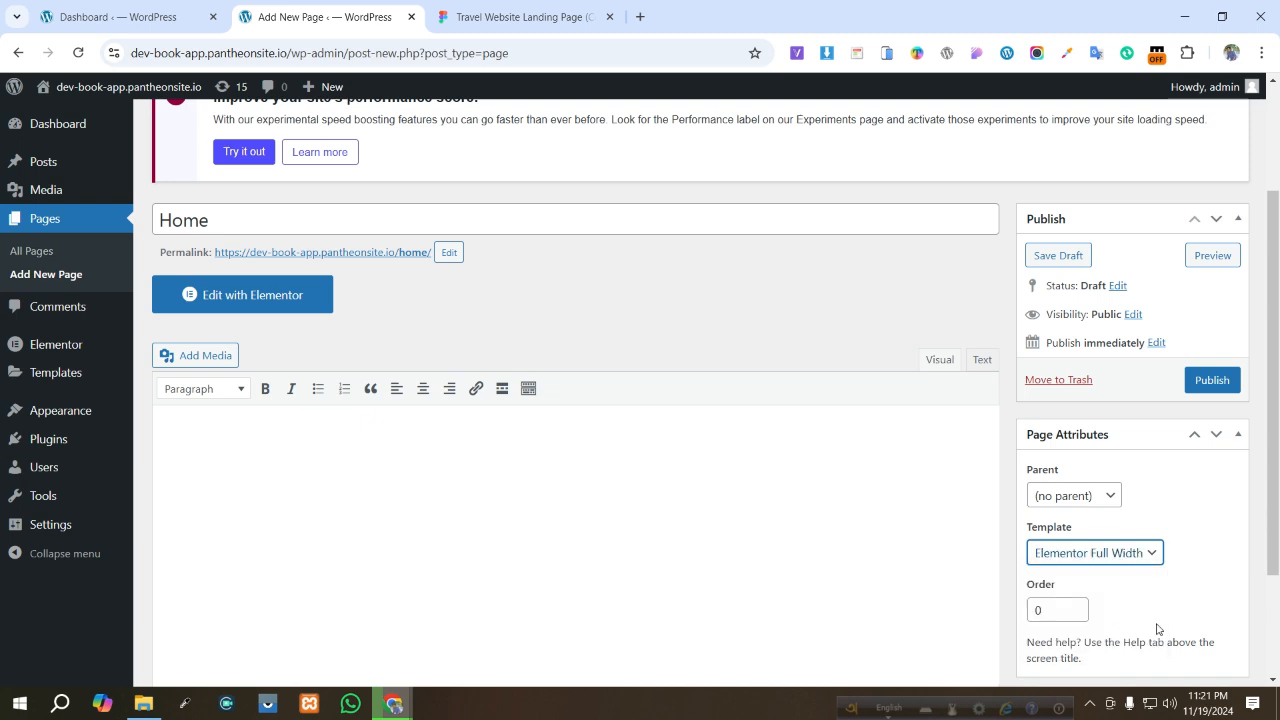
{"action": "left_click", "coordinate": [1212, 380]}
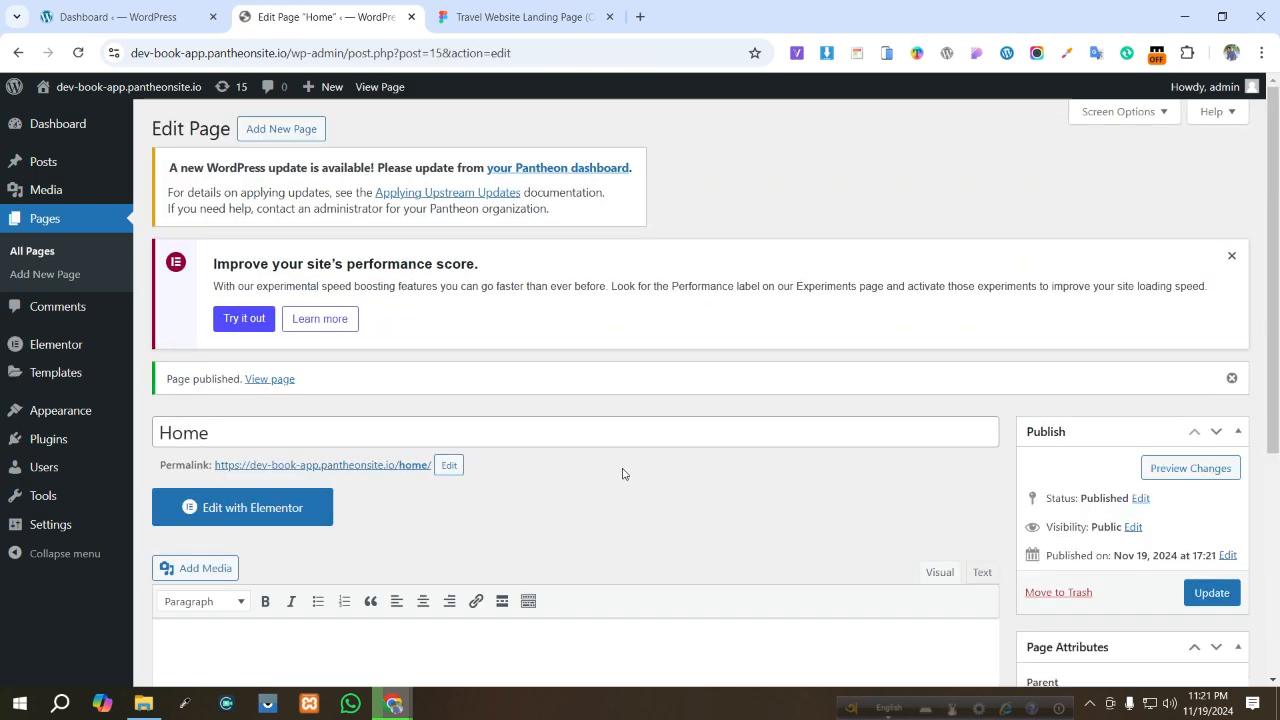
- Open the Home page in the Elementor editor
{"action": "scroll", "coordinate": [615, 477], "scroll_direction": "down", "scroll_amount": 1}
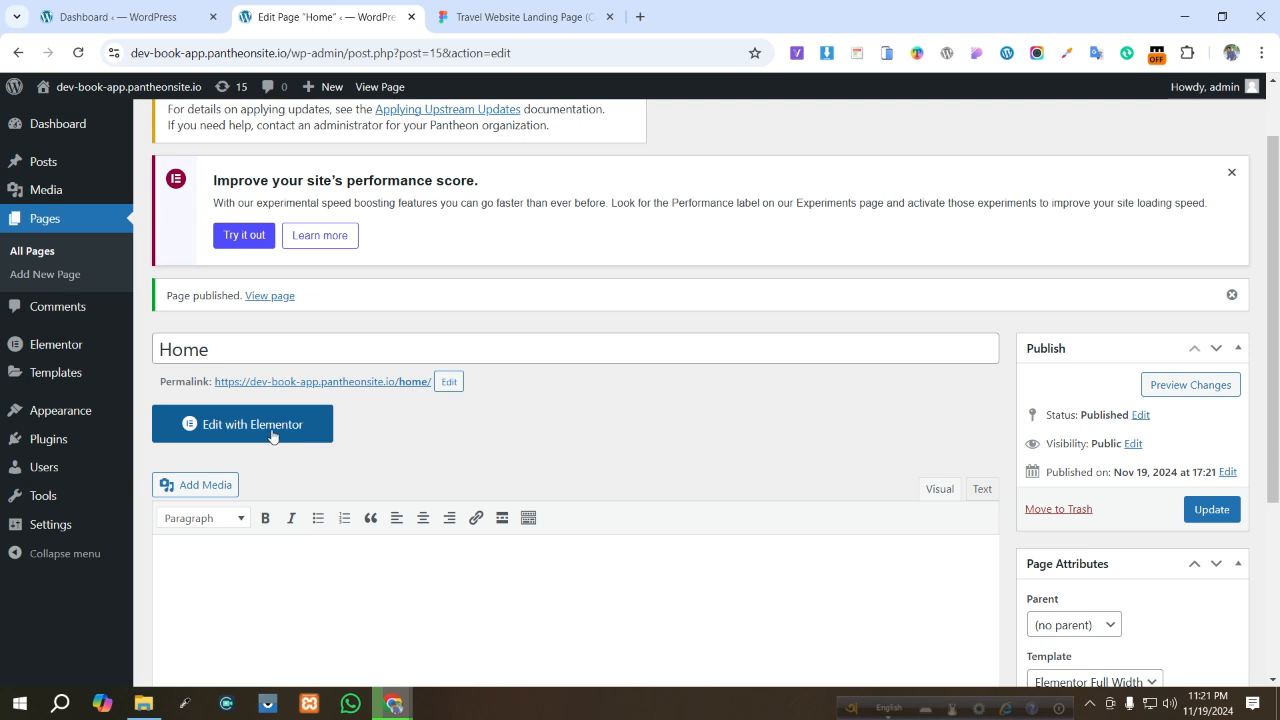
{"action": "left_click", "coordinate": [284, 431]}
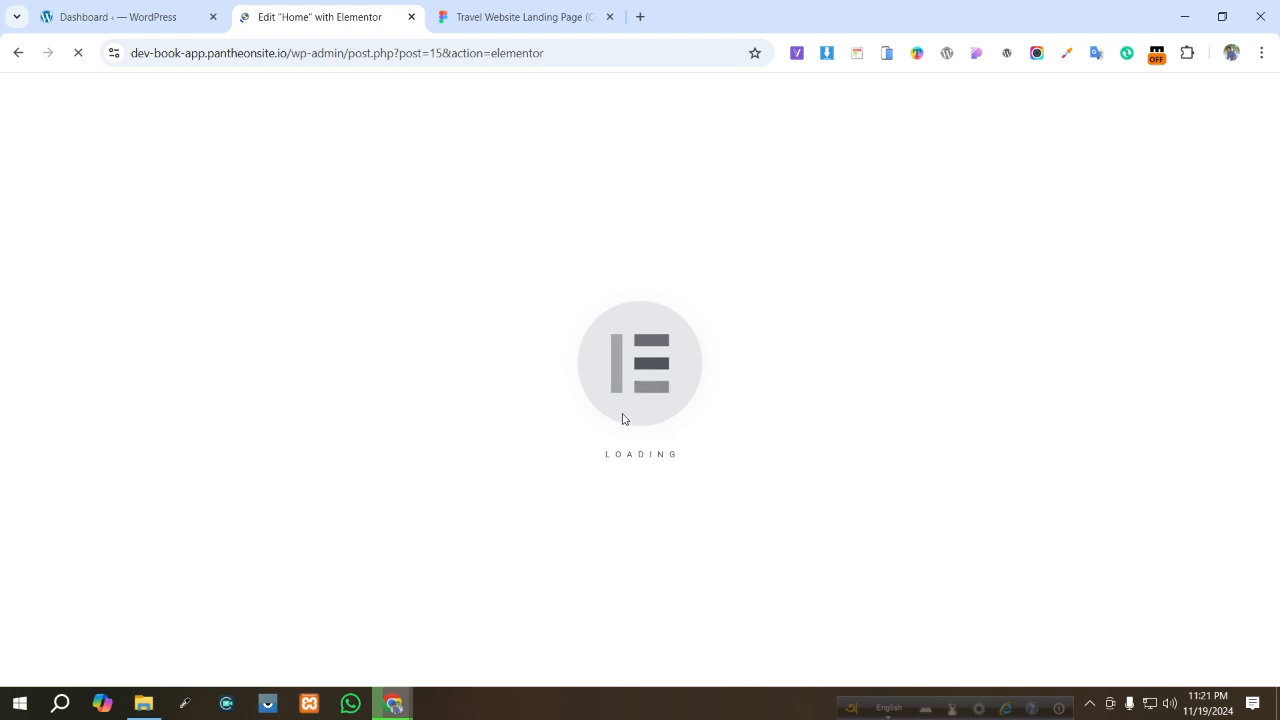
{"action": "left_click", "coordinate": [530, 16]}
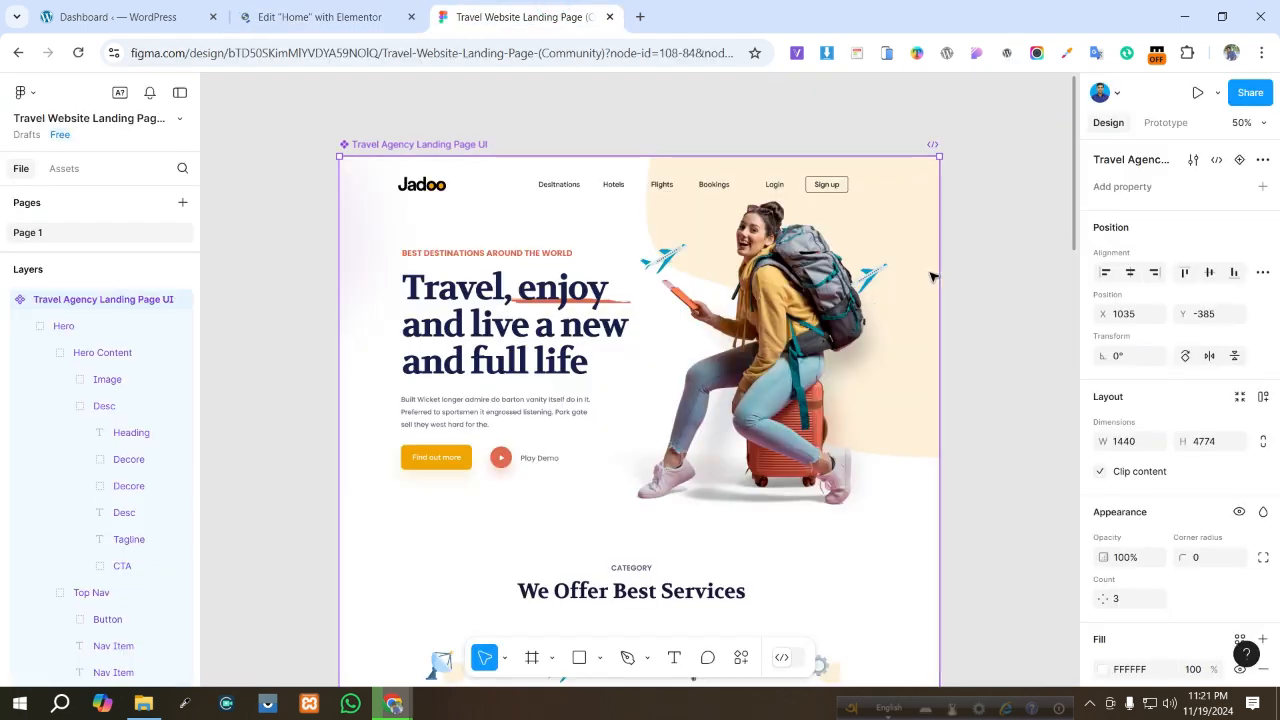
{"action": "scroll", "coordinate": [430, 205], "scroll_direction": "down", "scroll_amount": 1}
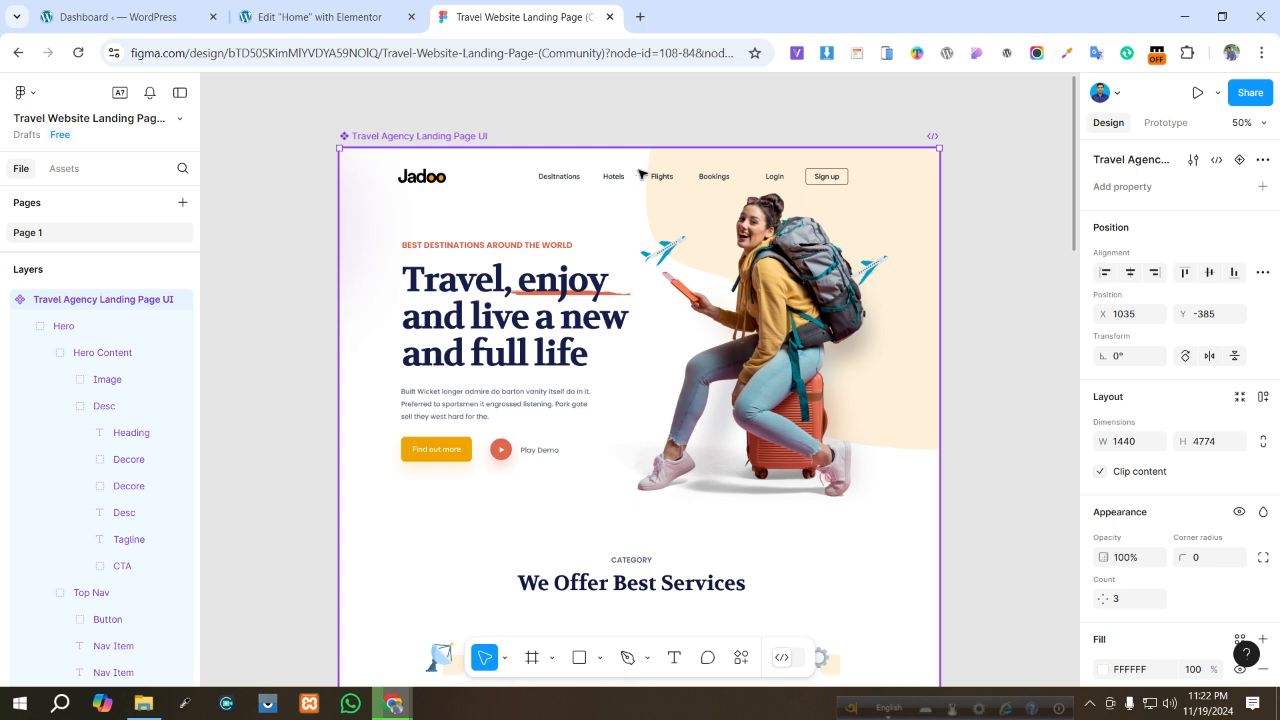
{"action": "left_click", "coordinate": [334, 20]}
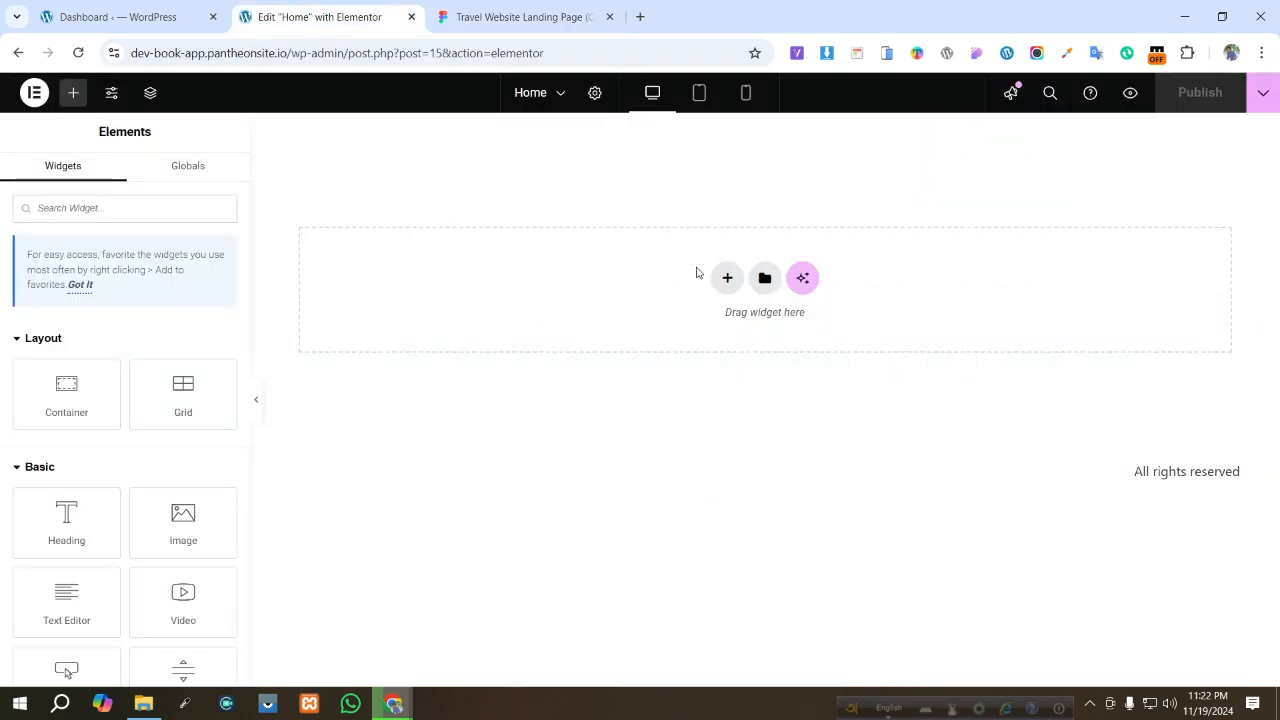
- Add a flexbox container with a single-column structure and open its style settings
{"action": "left_click", "coordinate": [722, 282]}
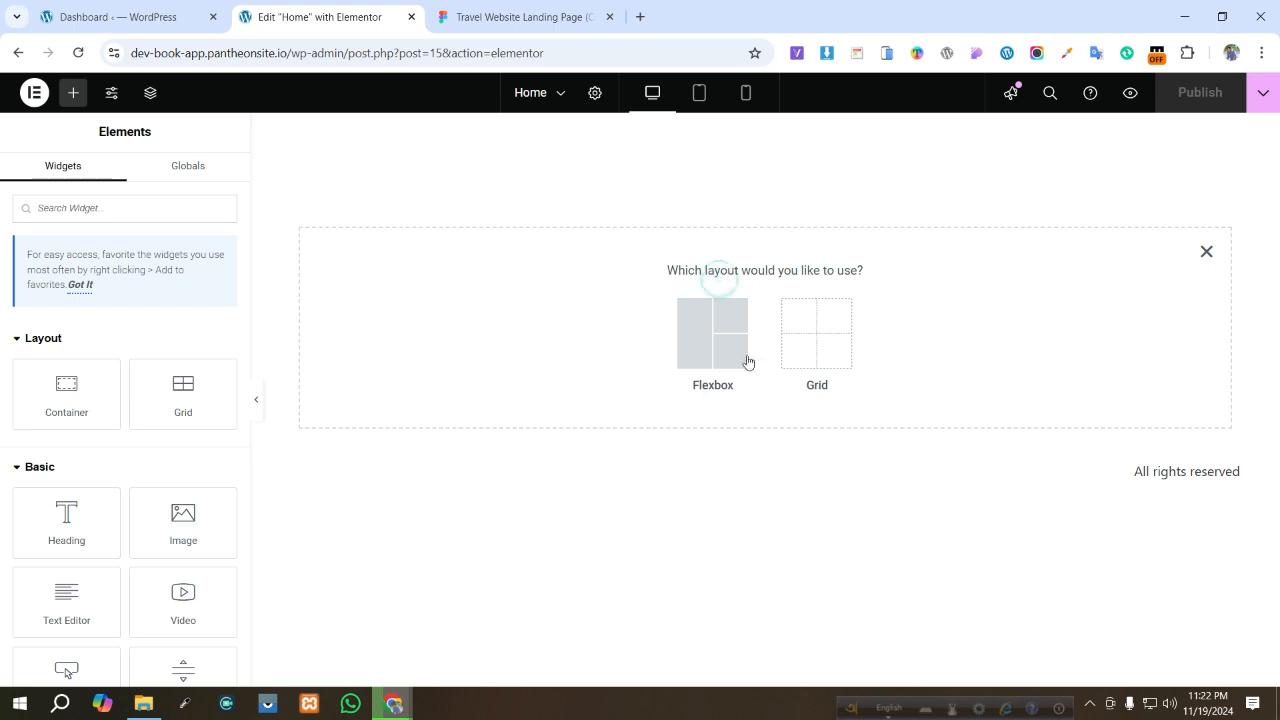
{"action": "left_click", "coordinate": [712, 348]}
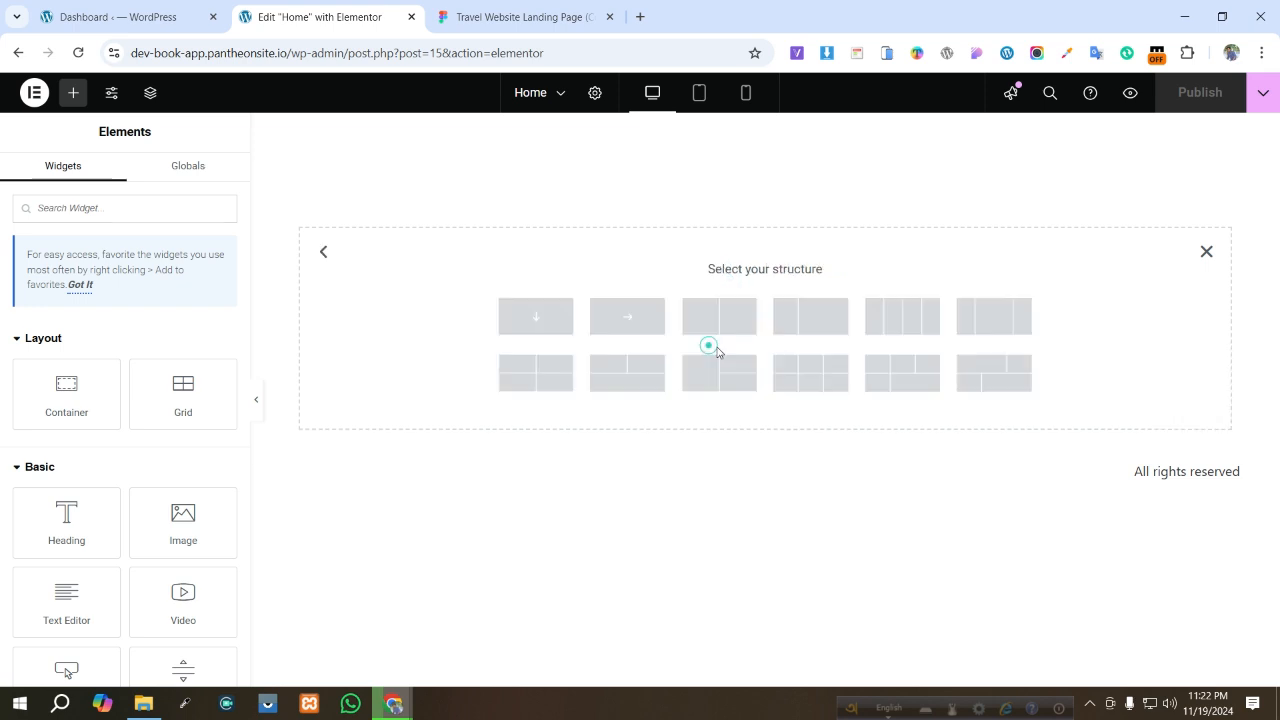
{"action": "left_click", "coordinate": [543, 320]}
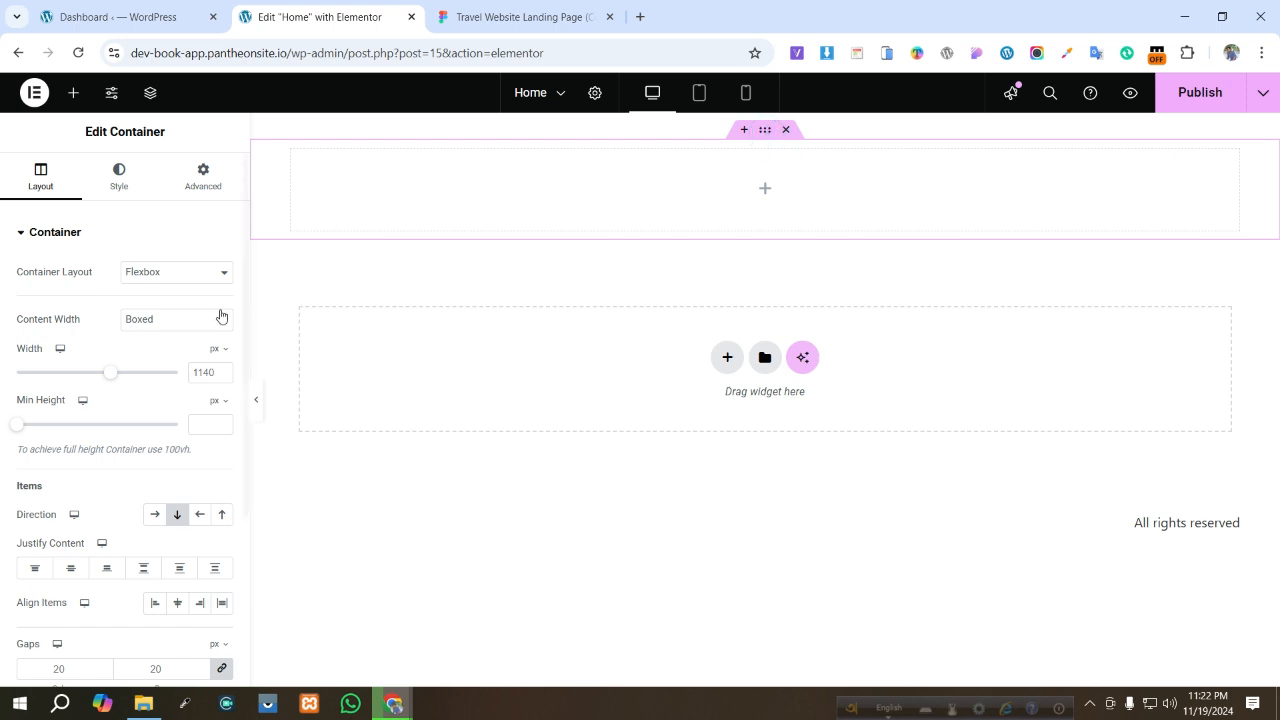
{"action": "left_click", "coordinate": [120, 190]}
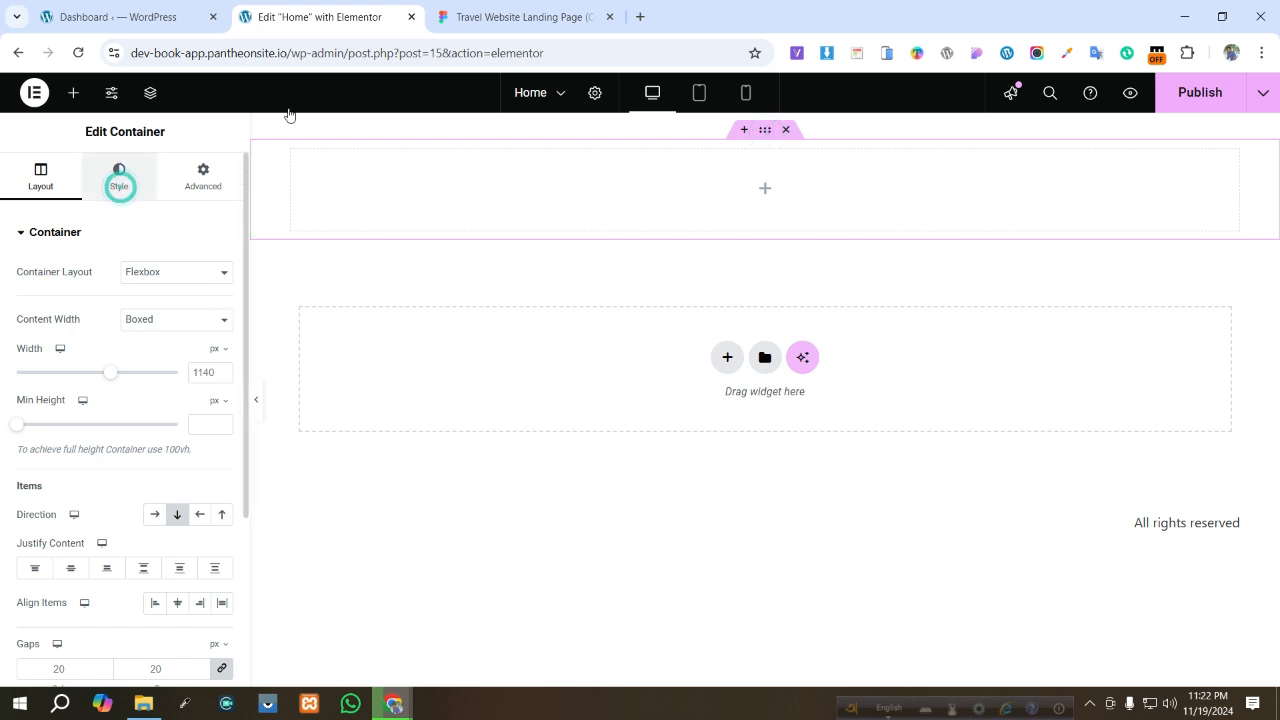
- In the Figma design, select the hero's Decore background group and inspect its export format options
{"action": "left_click", "coordinate": [486, 17]}
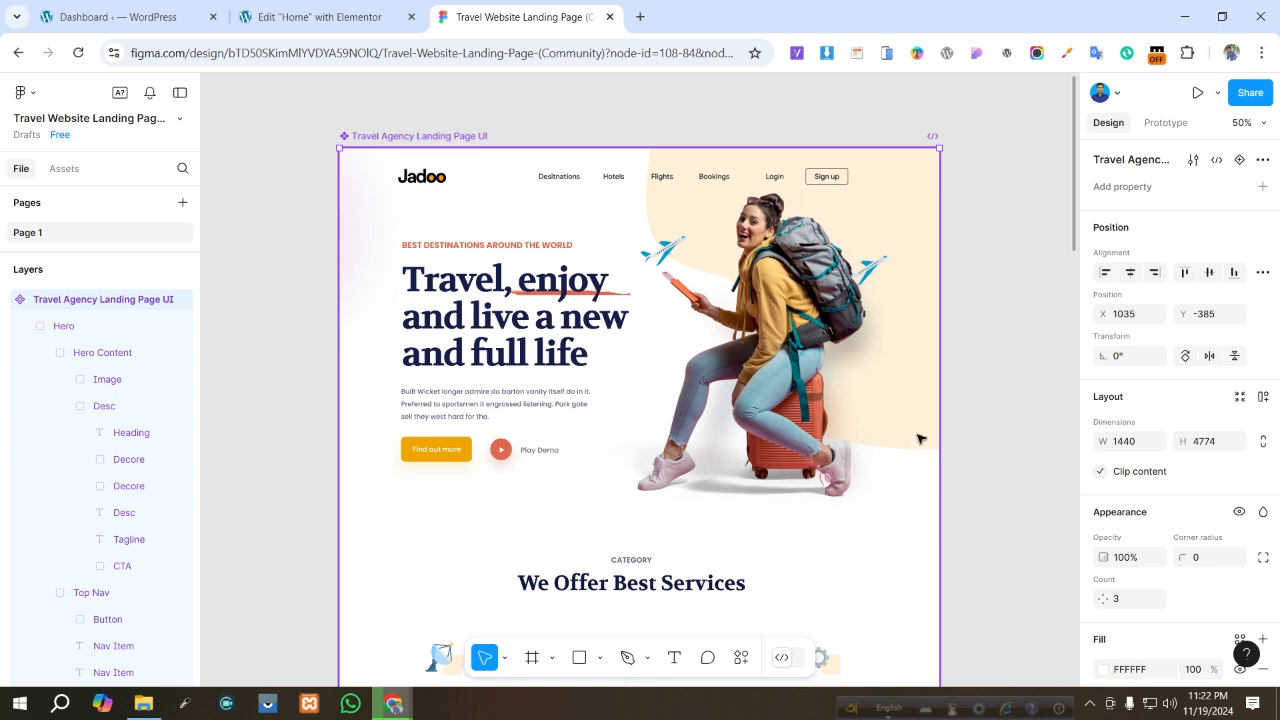
{"action": "left_click", "coordinate": [898, 240]}
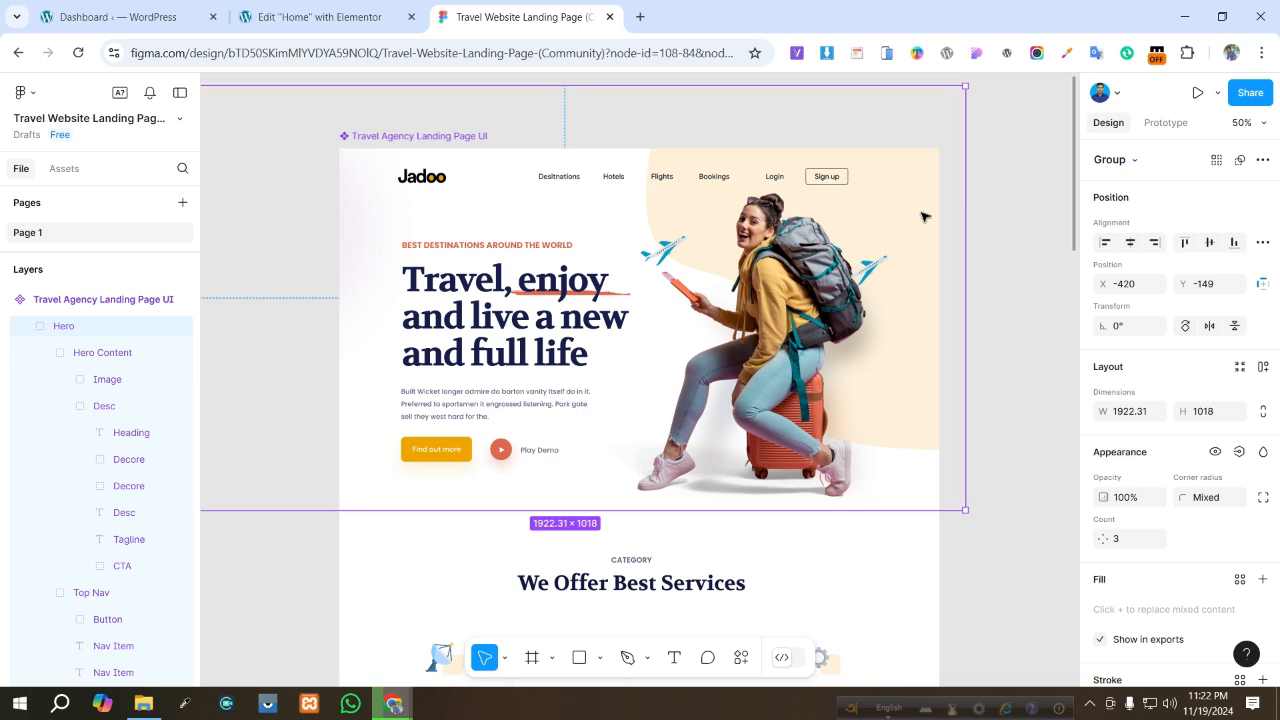
{"action": "left_click", "coordinate": [920, 214]}
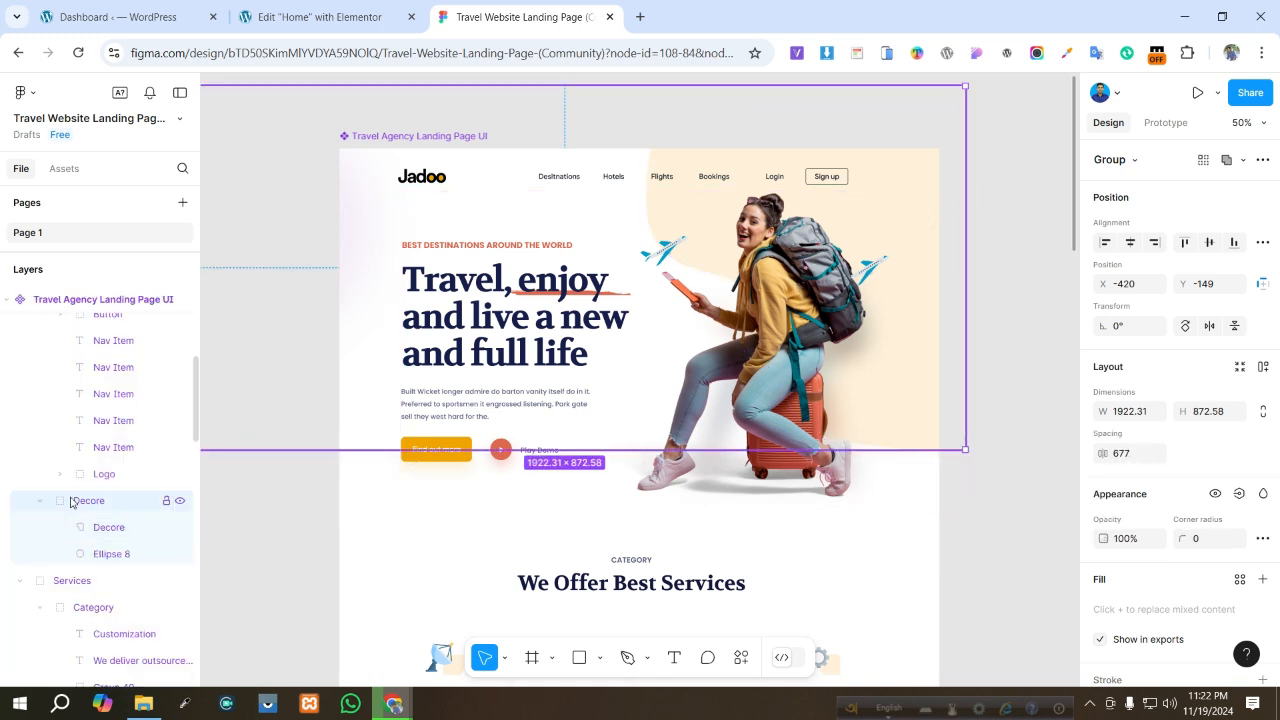
{"action": "scroll", "coordinate": [1163, 424], "scroll_direction": "down", "scroll_amount": 5}
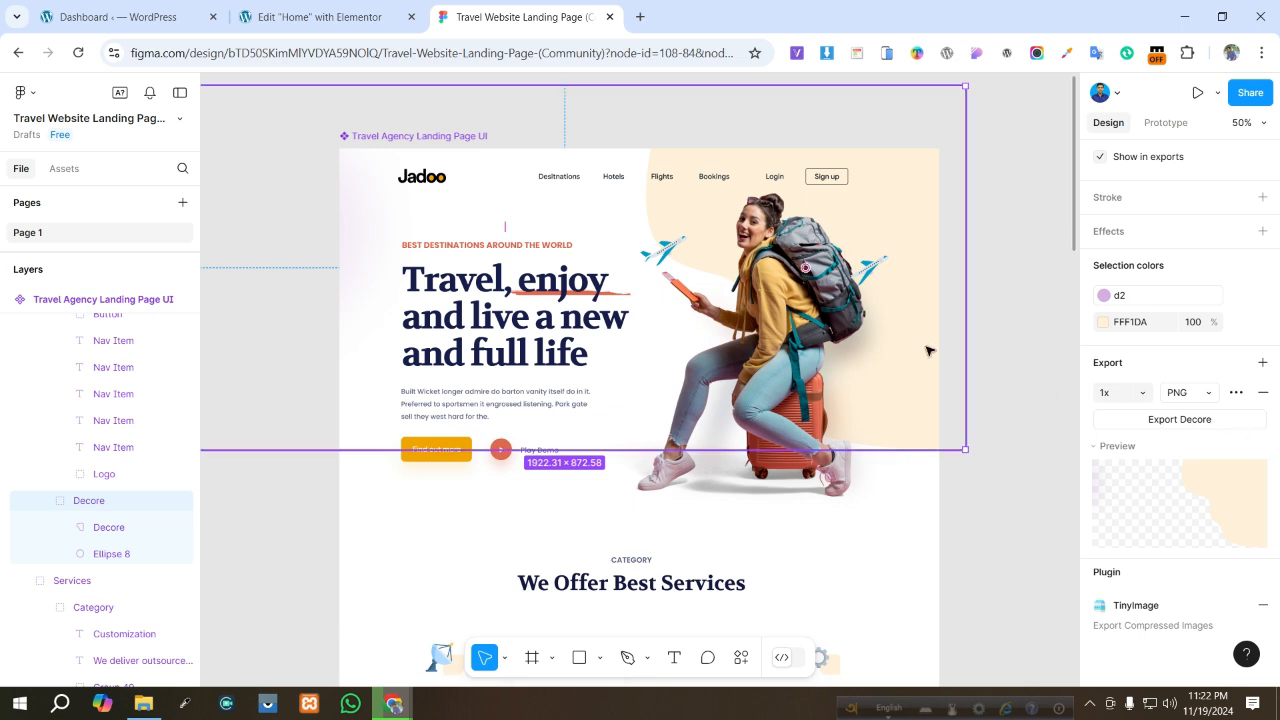
{"action": "left_click", "coordinate": [1199, 394]}
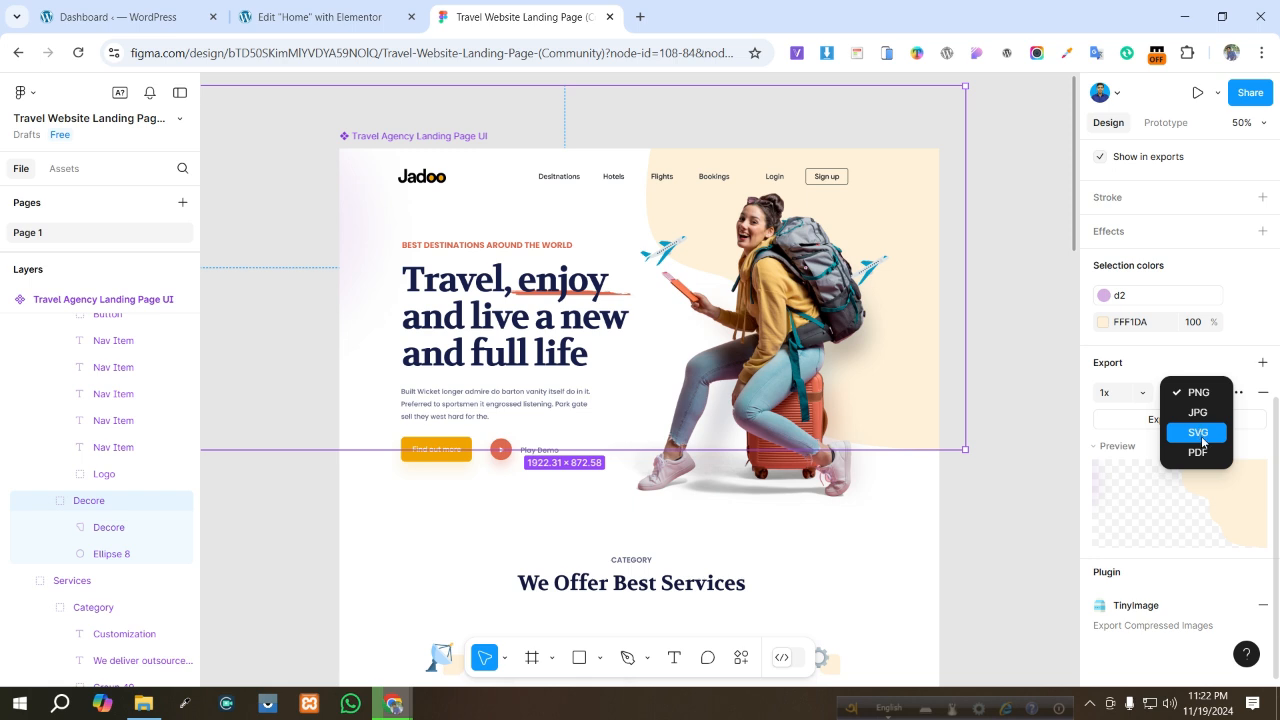
{"action": "left_click", "coordinate": [1226, 511]}
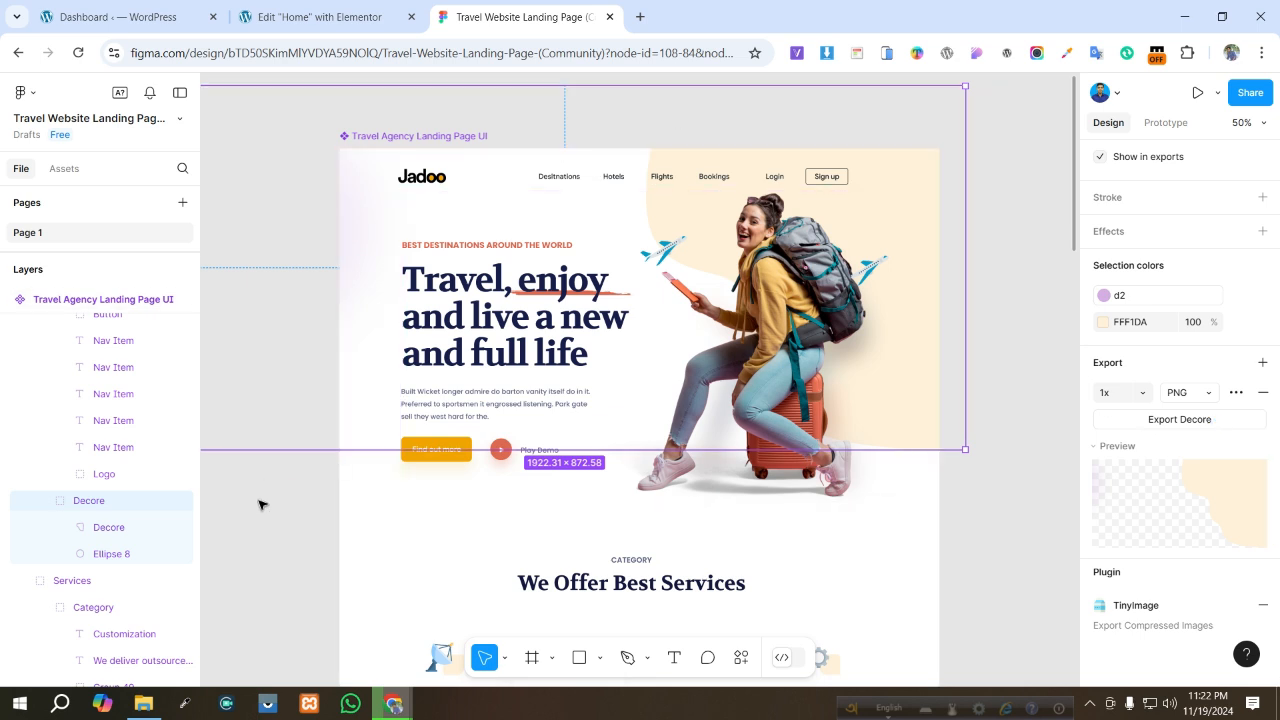
- Set the hero container's background to a classic image using the uploaded Decore.png
{"action": "left_click", "coordinate": [143, 703]}
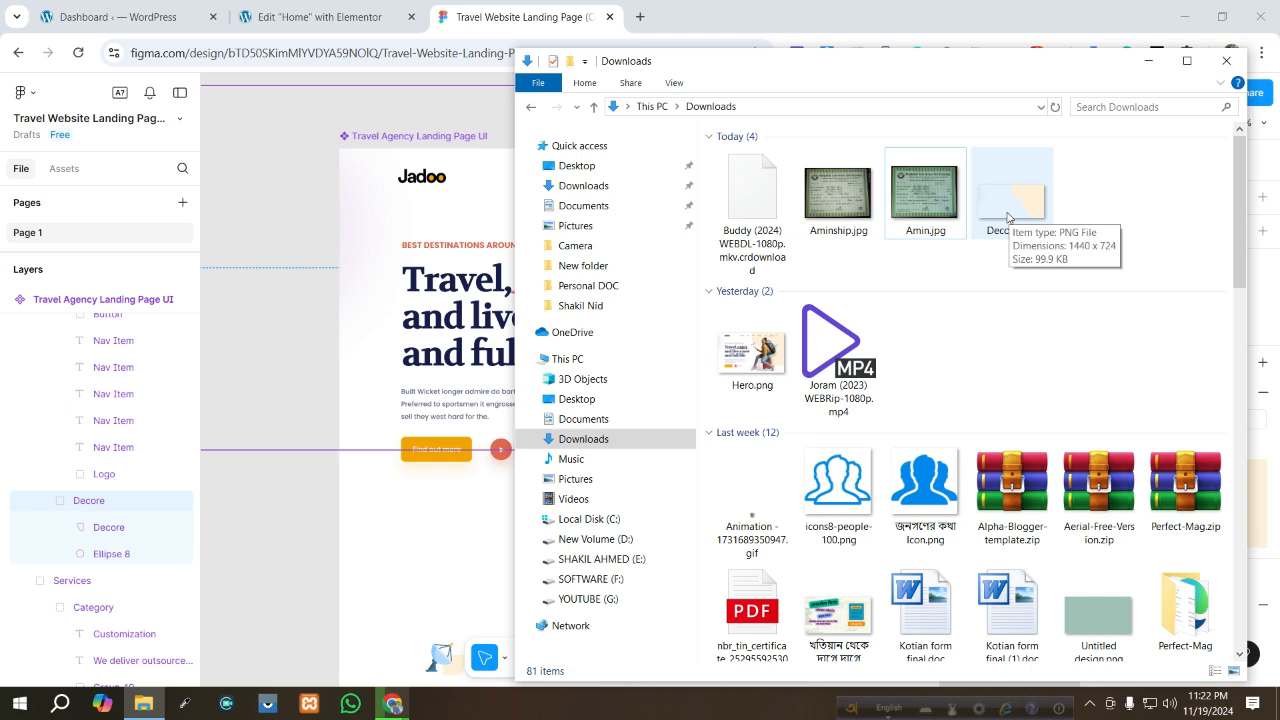
{"action": "left_click", "coordinate": [354, 25]}
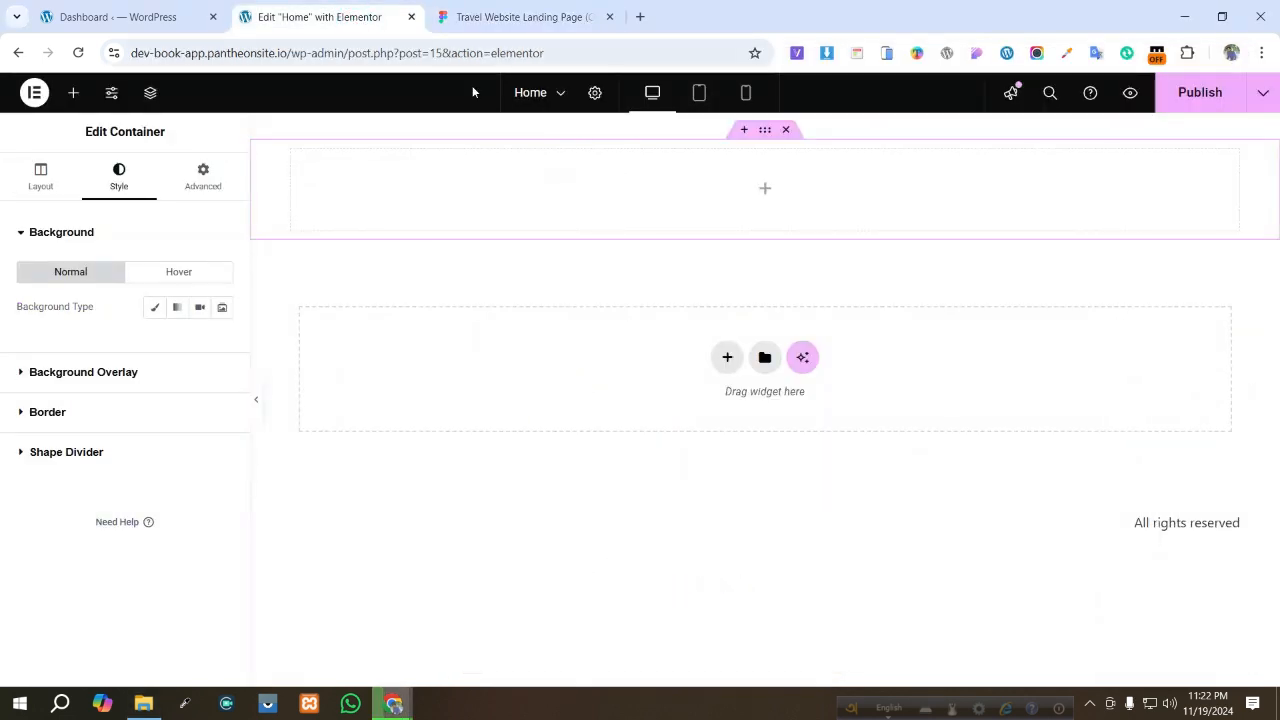
{"action": "left_click", "coordinate": [154, 309]}
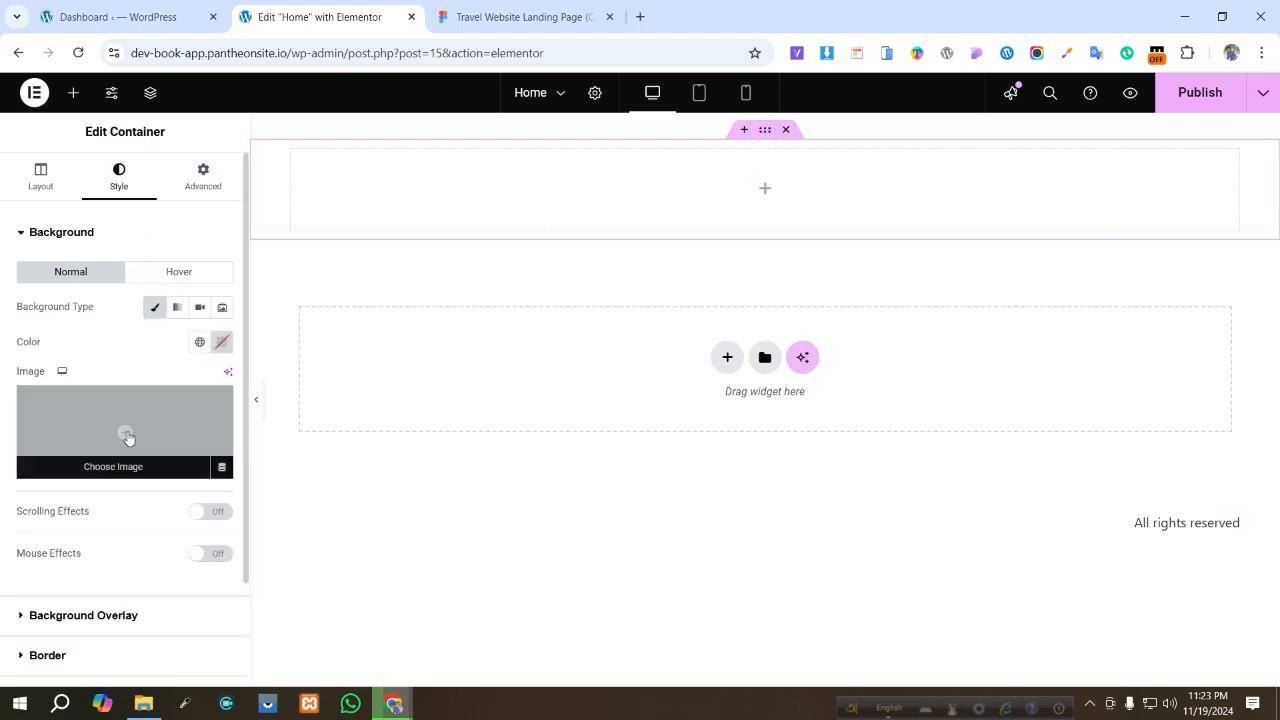
{"action": "left_click", "coordinate": [127, 431]}
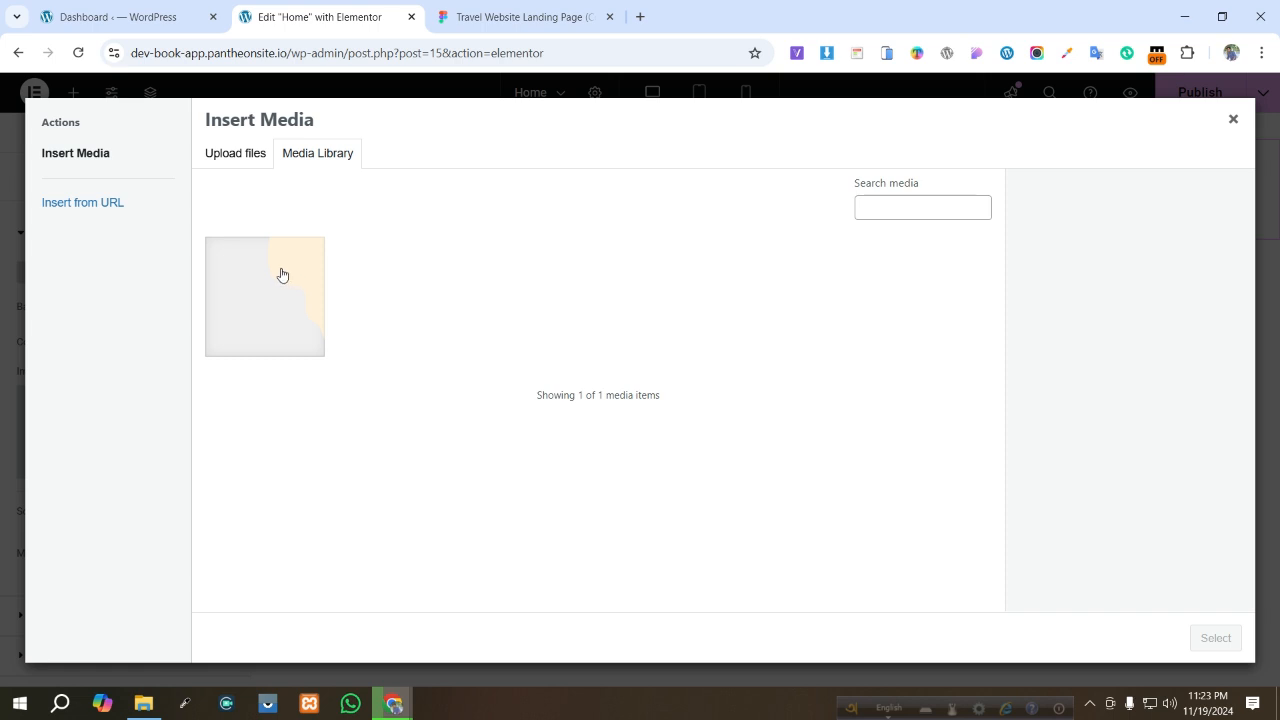
{"action": "left_click", "coordinate": [262, 290]}
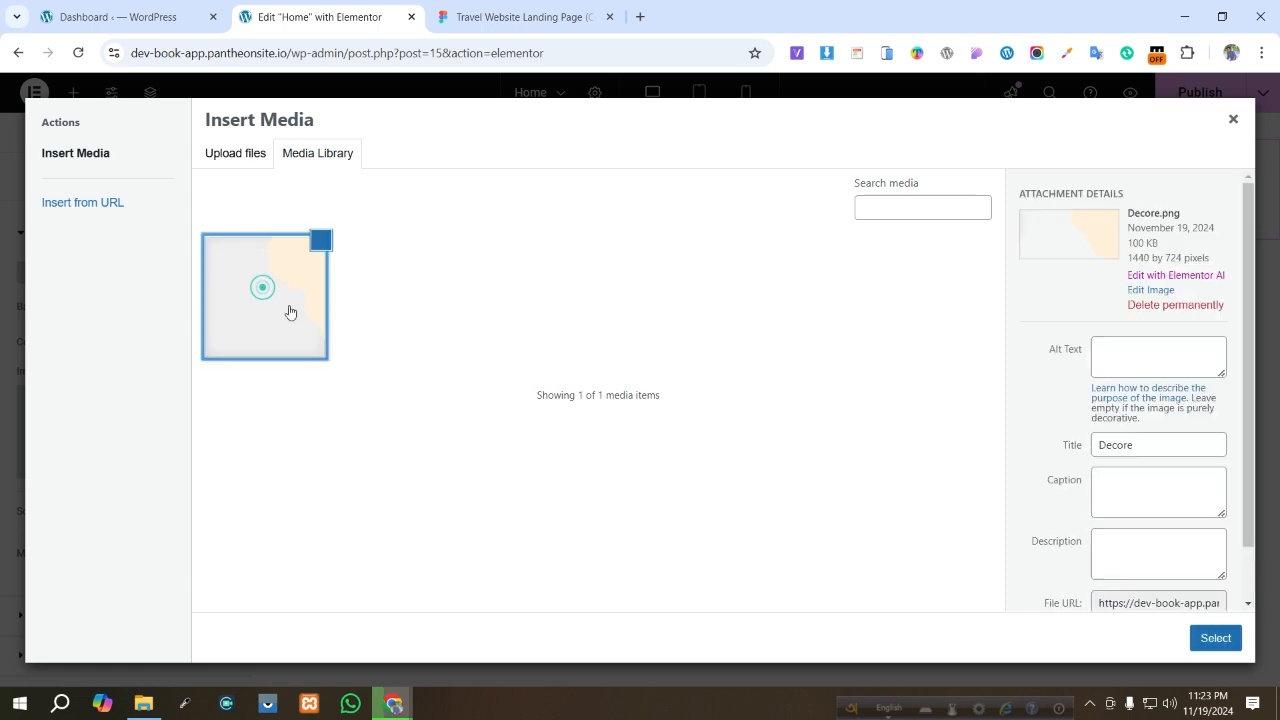
{"action": "left_click", "coordinate": [1216, 645]}
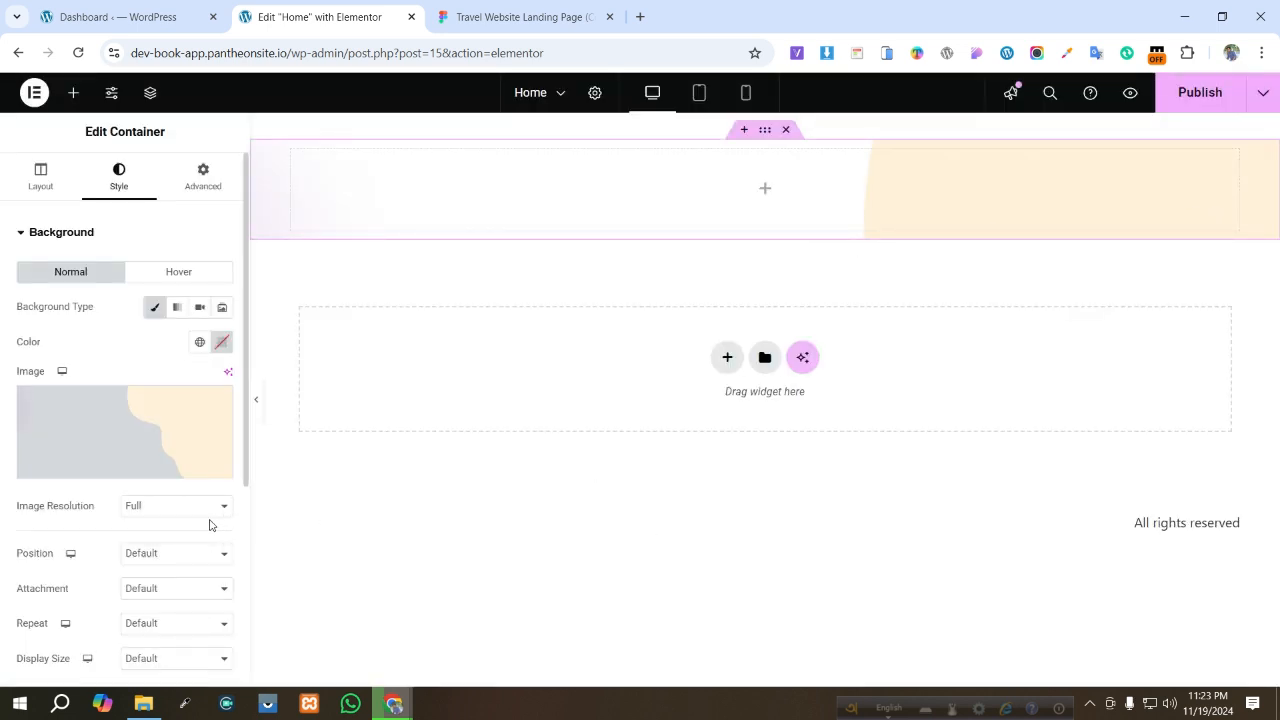
- Set the background image position to Center Right, repeat to No-repeat, and display size to Cover
{"action": "scroll", "coordinate": [208, 526], "scroll_direction": "down", "scroll_amount": 3}
{"action": "left_click", "coordinate": [157, 389]}
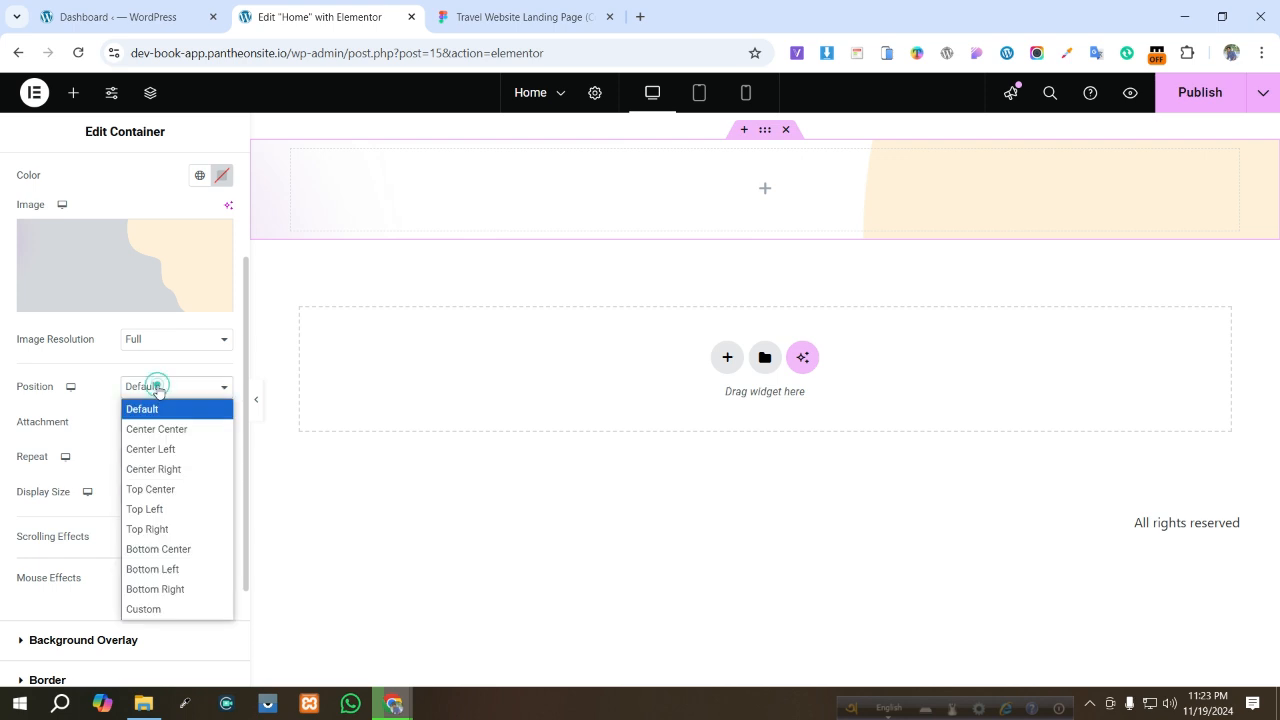
{"action": "left_click", "coordinate": [171, 469]}
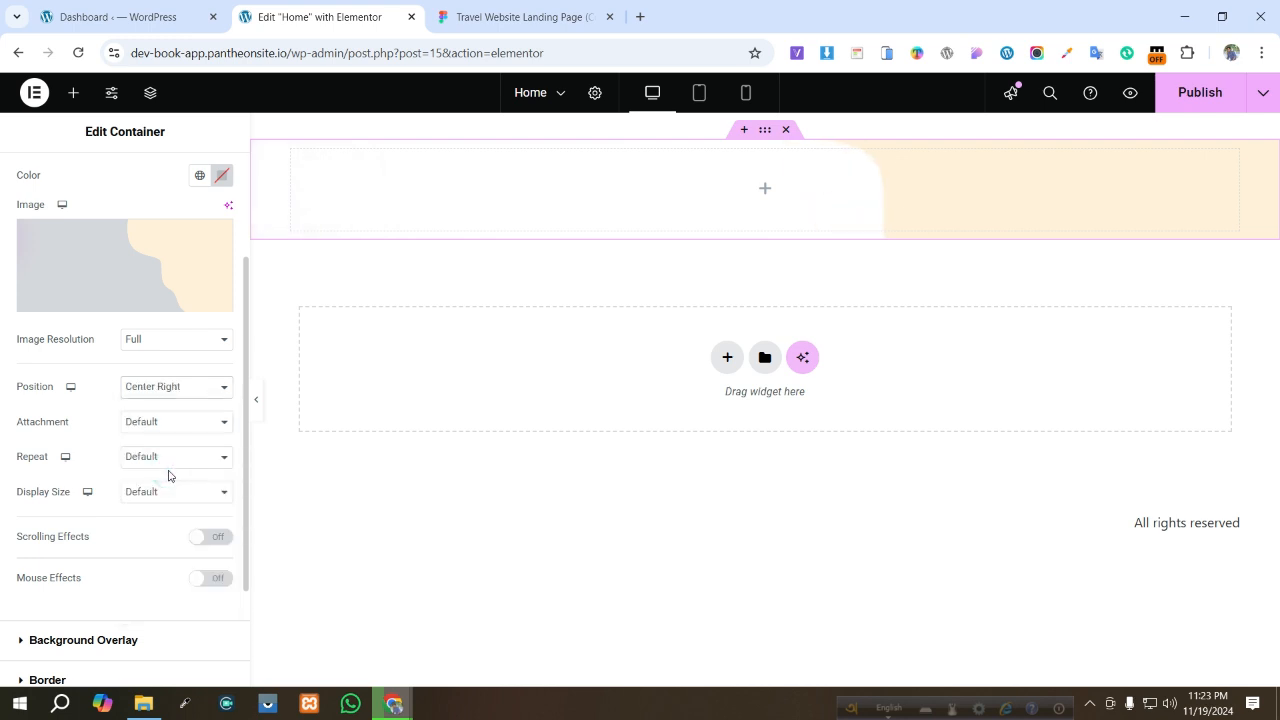
{"action": "left_click", "coordinate": [163, 464]}
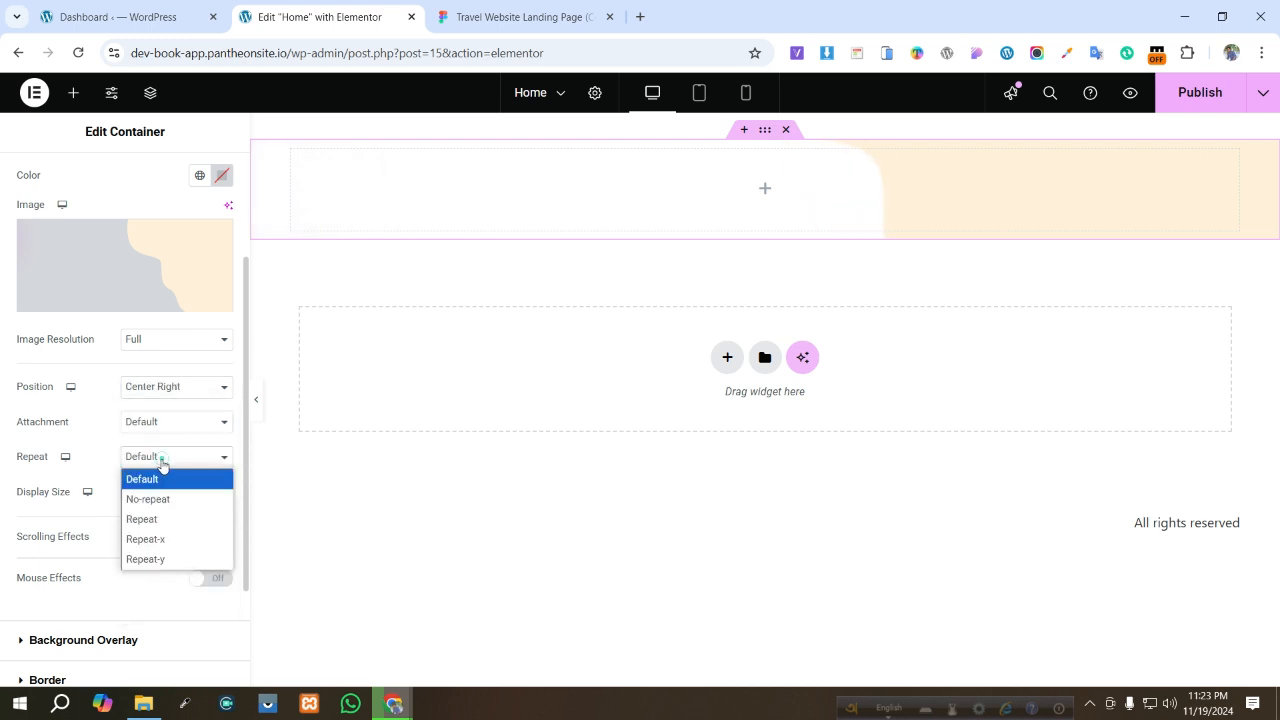
{"action": "left_click", "coordinate": [160, 497]}
{"action": "left_click", "coordinate": [167, 491]}
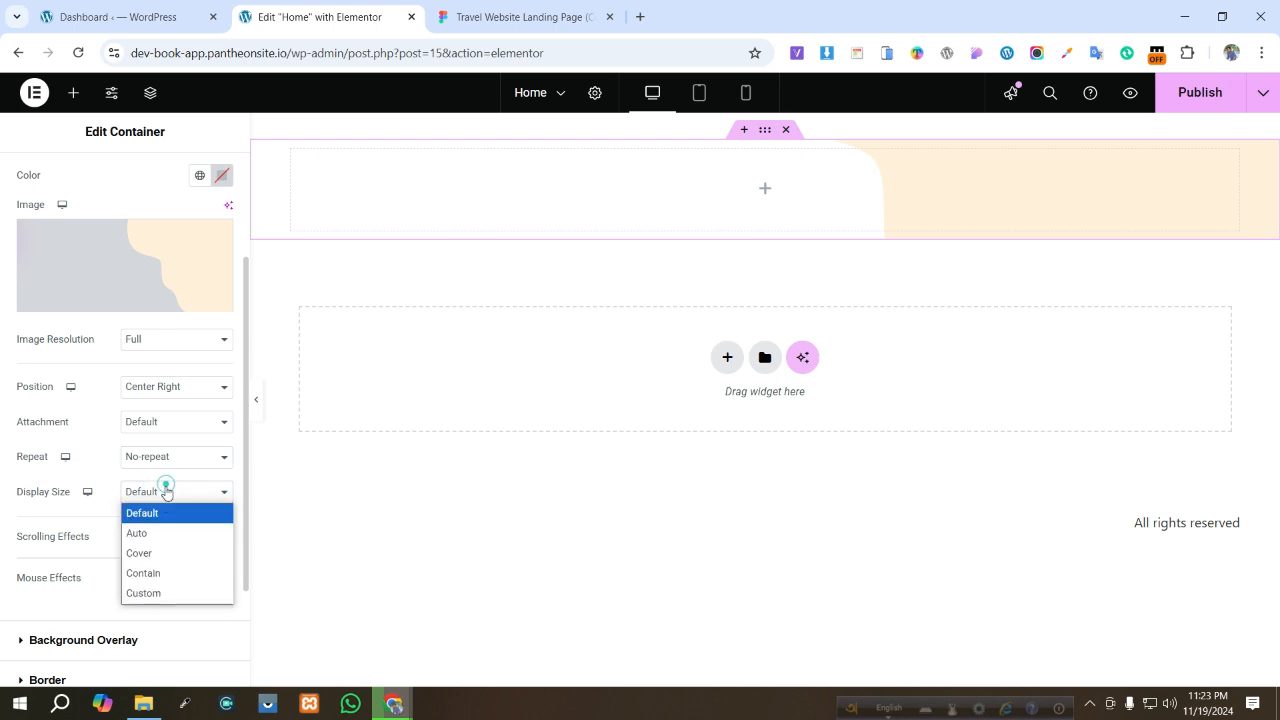
{"action": "left_click", "coordinate": [164, 553]}
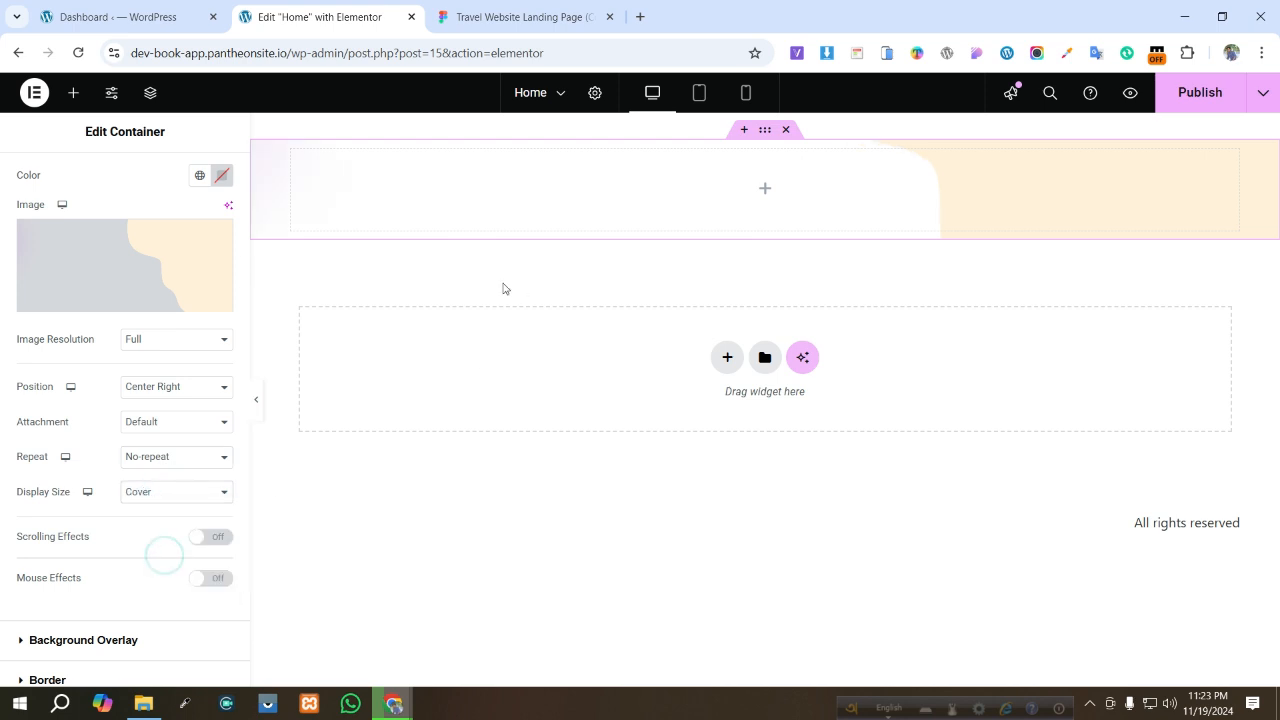
- Set the hero container's minimum height to 500 px
{"action": "scroll", "coordinate": [97, 197], "scroll_direction": "up", "scroll_amount": 2}
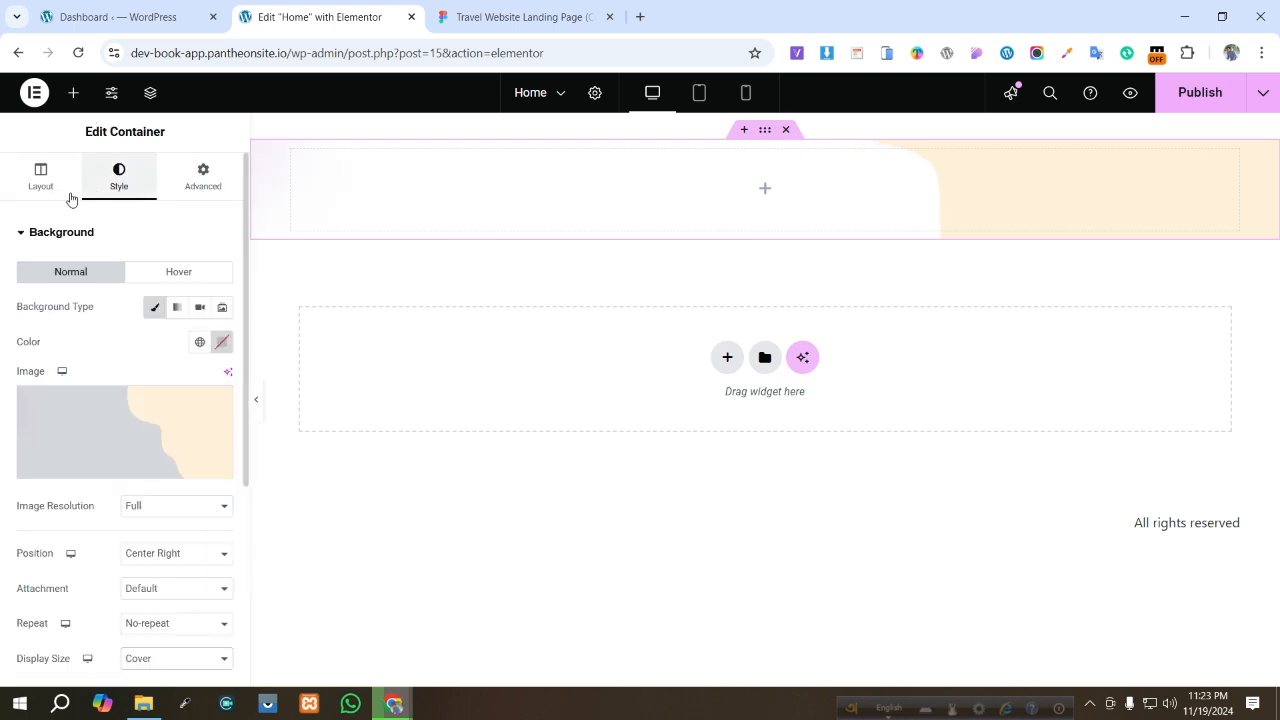
{"action": "left_click", "coordinate": [41, 178]}
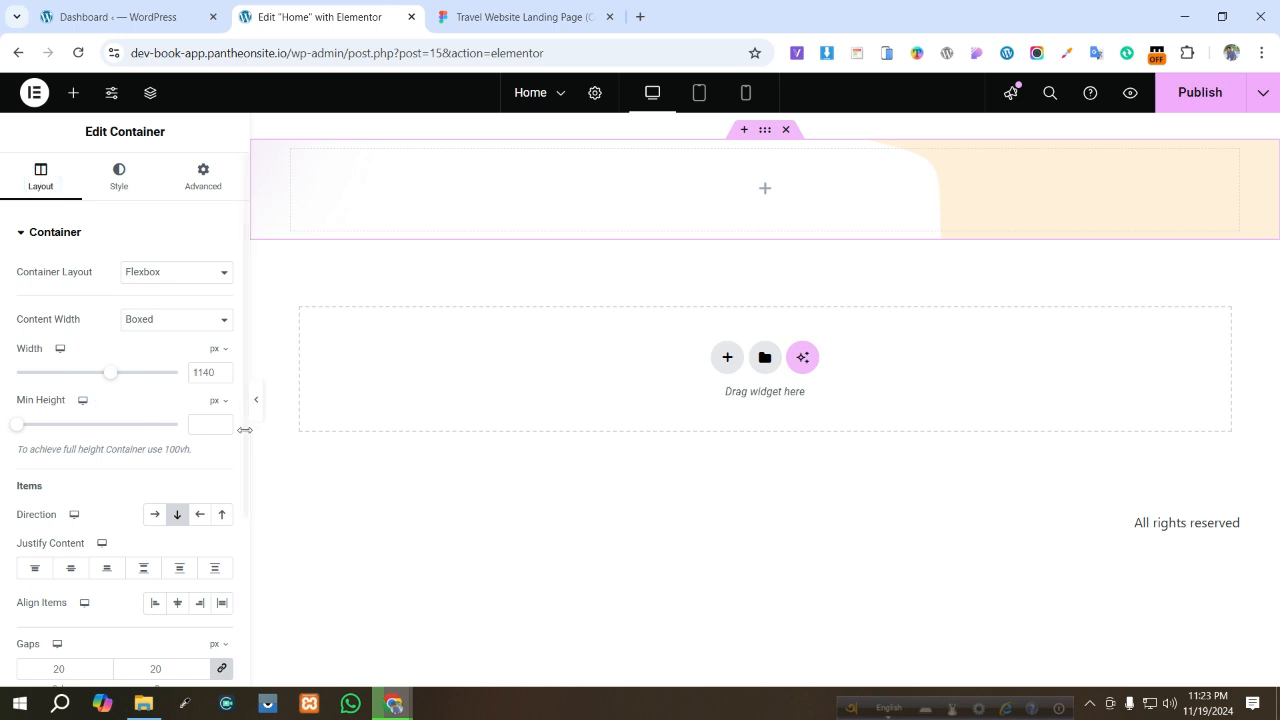
{"action": "left_click_drag", "start_coordinate": [16, 430], "coordinate": [80, 434]}
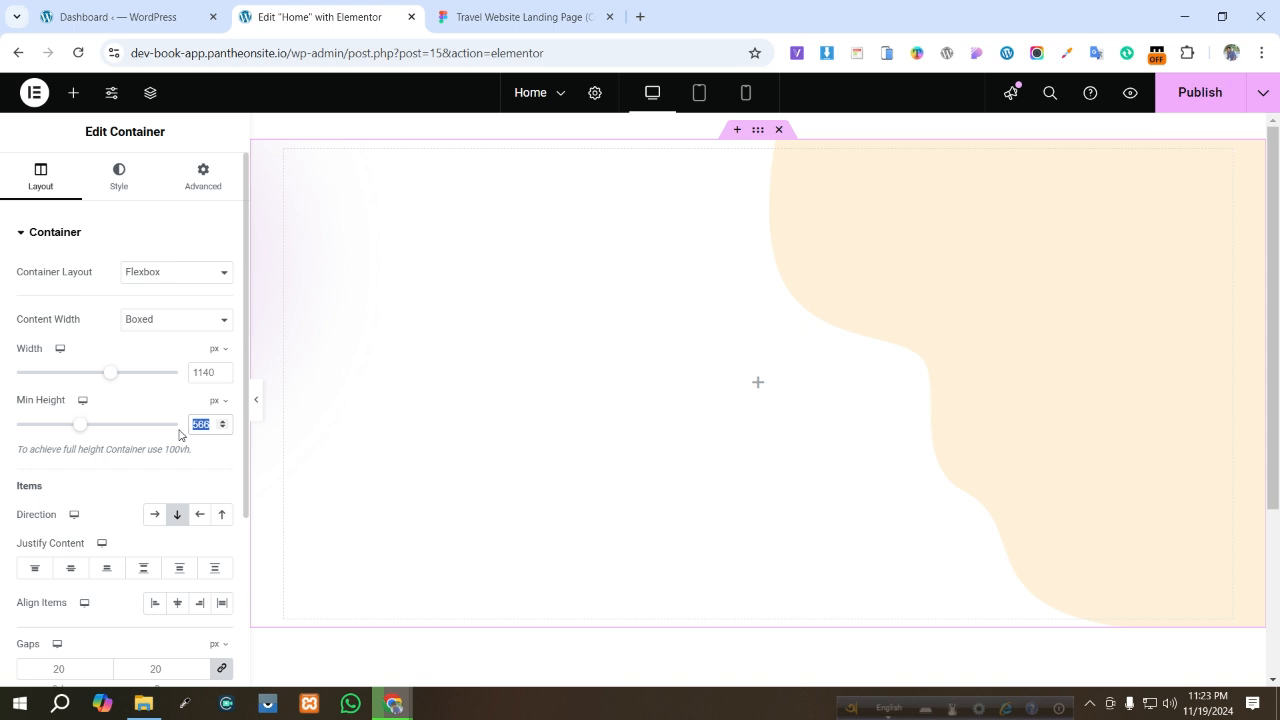
{"action": "type", "text": "500"}
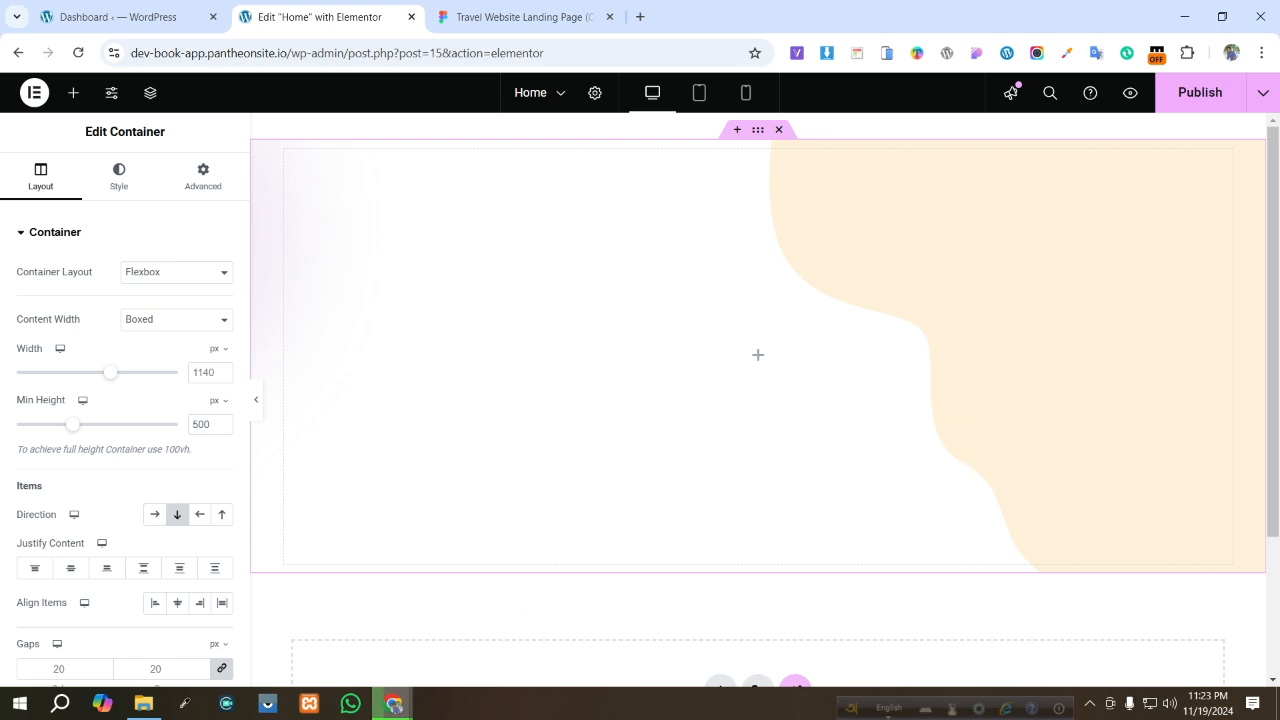
- Add a nested container inside the hero container
{"action": "left_click", "coordinate": [463, 12]}
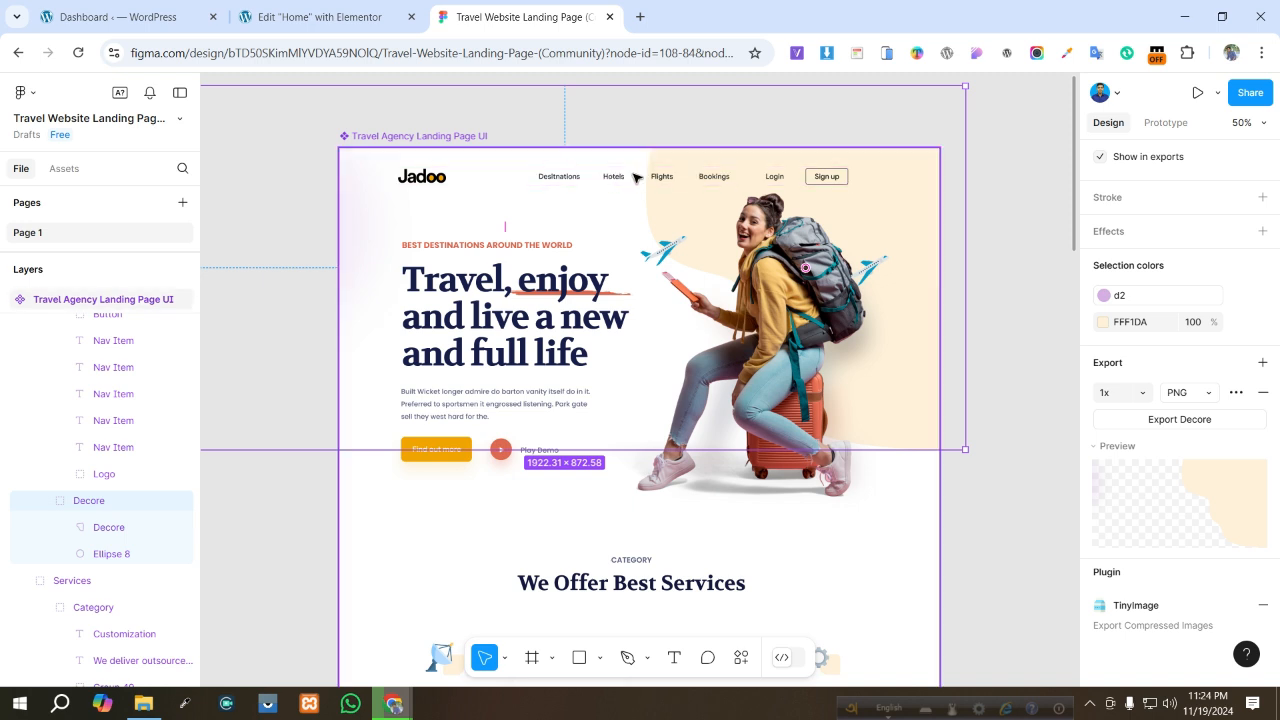
{"action": "left_click", "coordinate": [370, 14]}
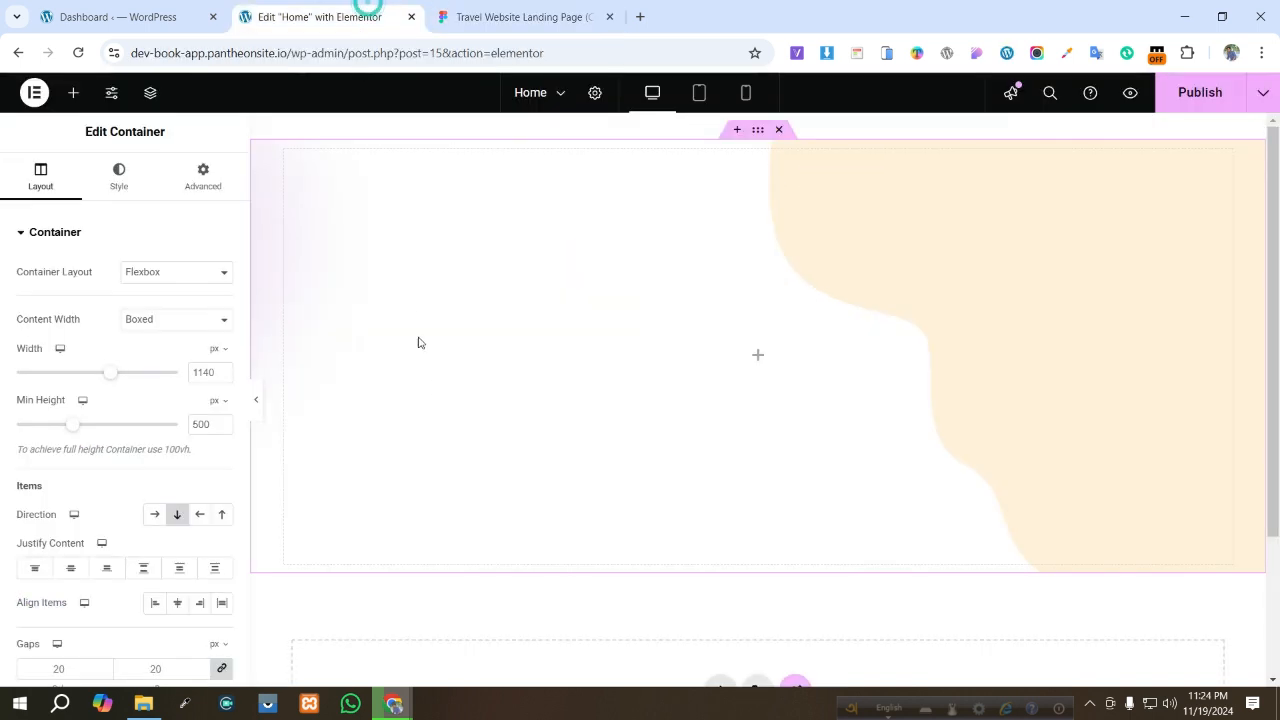
{"action": "left_click", "coordinate": [756, 358]}
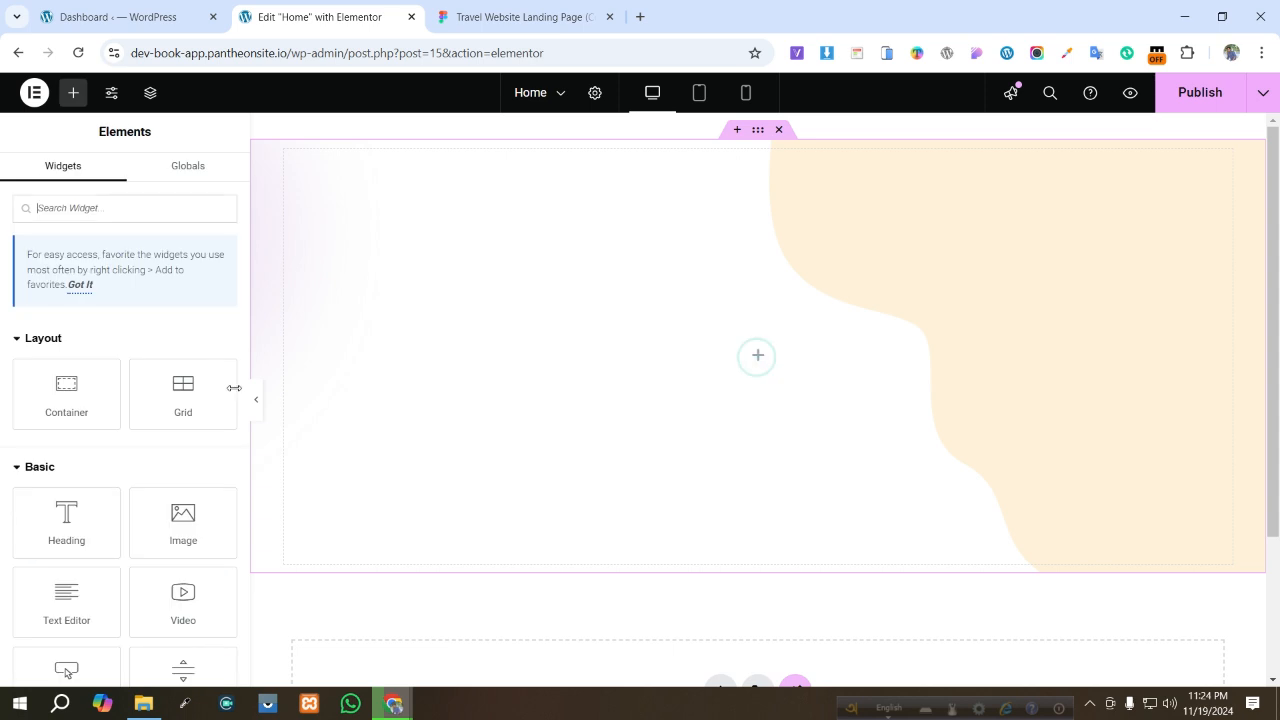
{"action": "left_click_drag", "start_coordinate": [62, 398], "coordinate": [772, 360]}
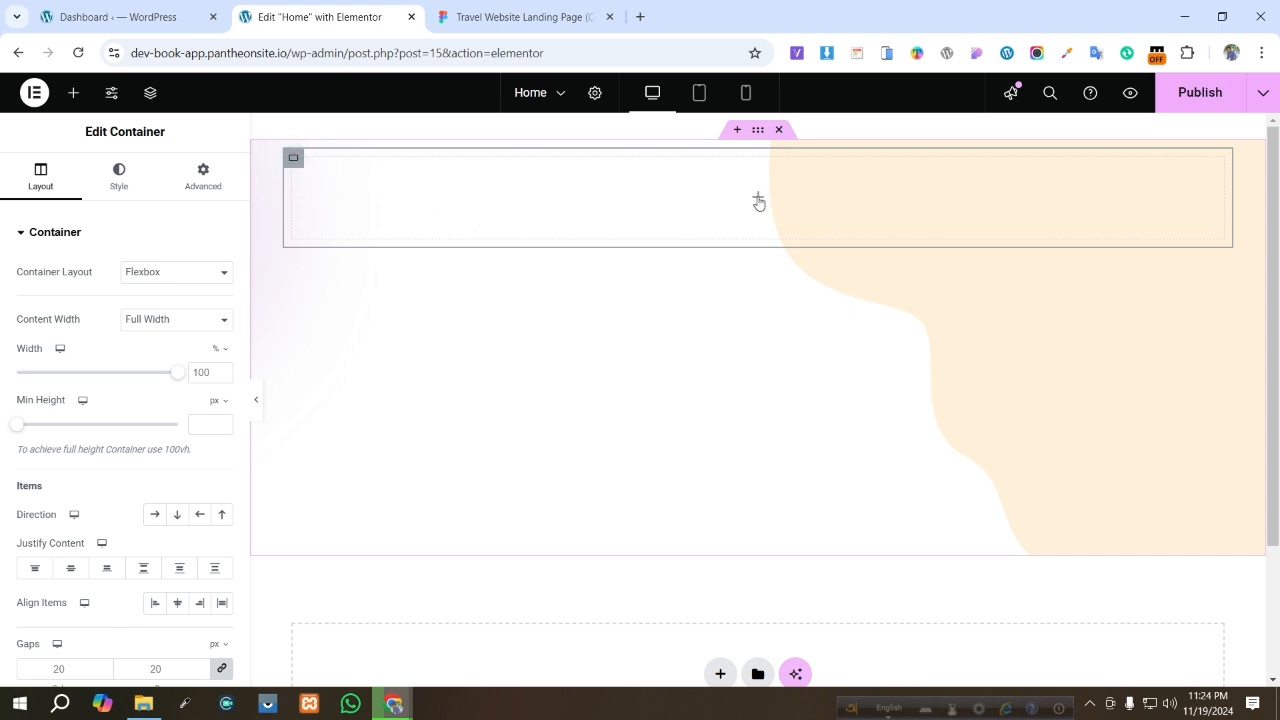
- Add an Image widget into the nested container
{"action": "left_click", "coordinate": [758, 200]}
{"action": "left_click_drag", "start_coordinate": [183, 514], "coordinate": [634, 197]}
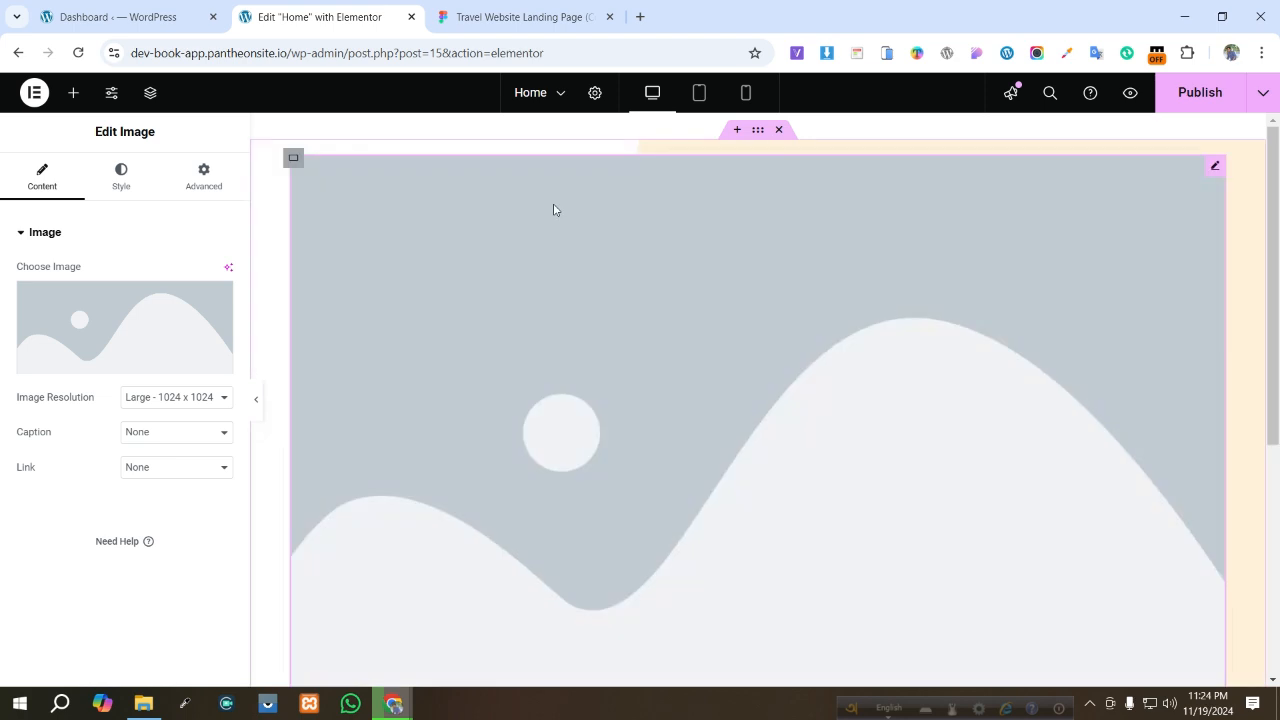
{"action": "mouse_move", "coordinate": [163, 336]}
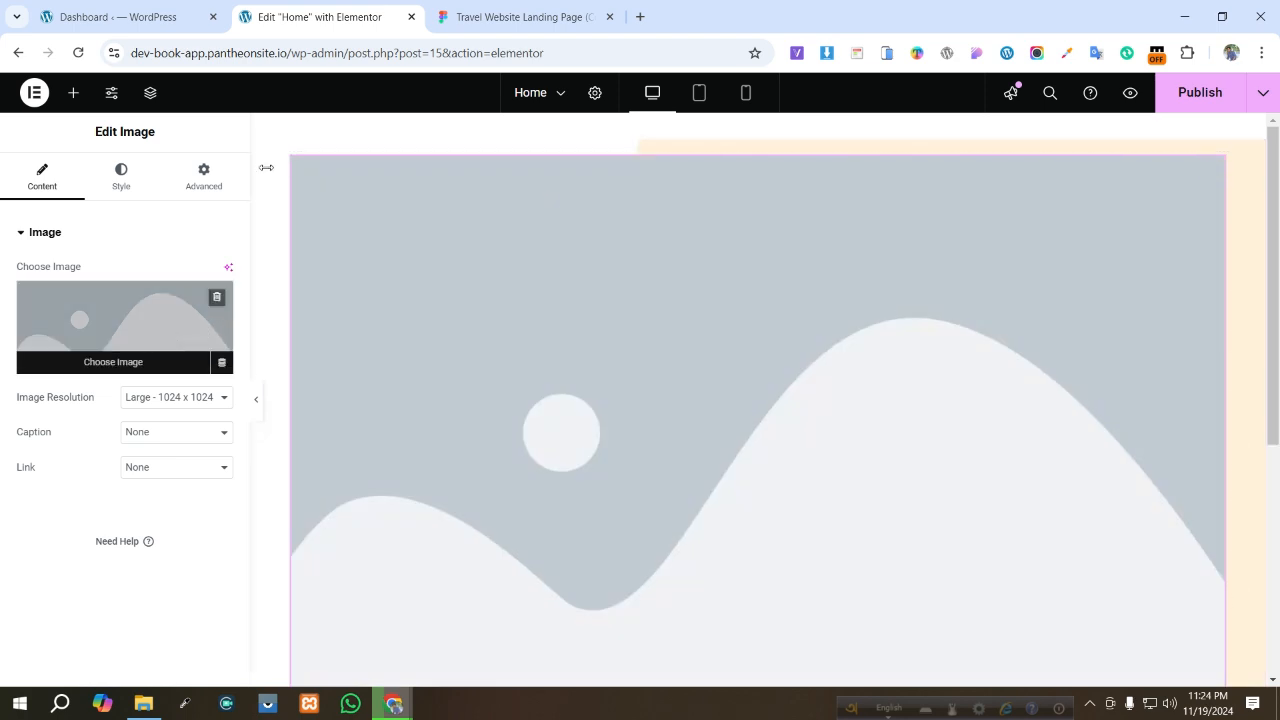
- In the Figma design, select the Jadoo Logo layer and add a PNG export setting for it
{"action": "left_click", "coordinate": [520, 17]}
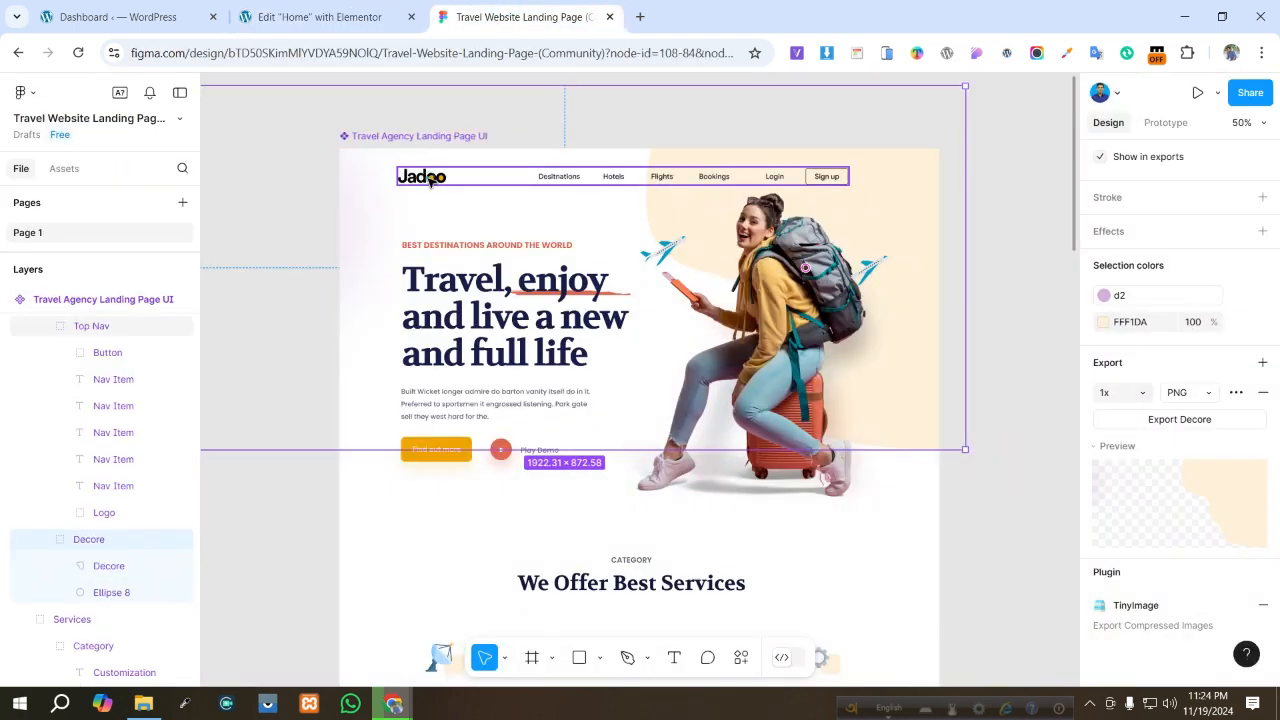
{"action": "double_click", "coordinate": [430, 180]}
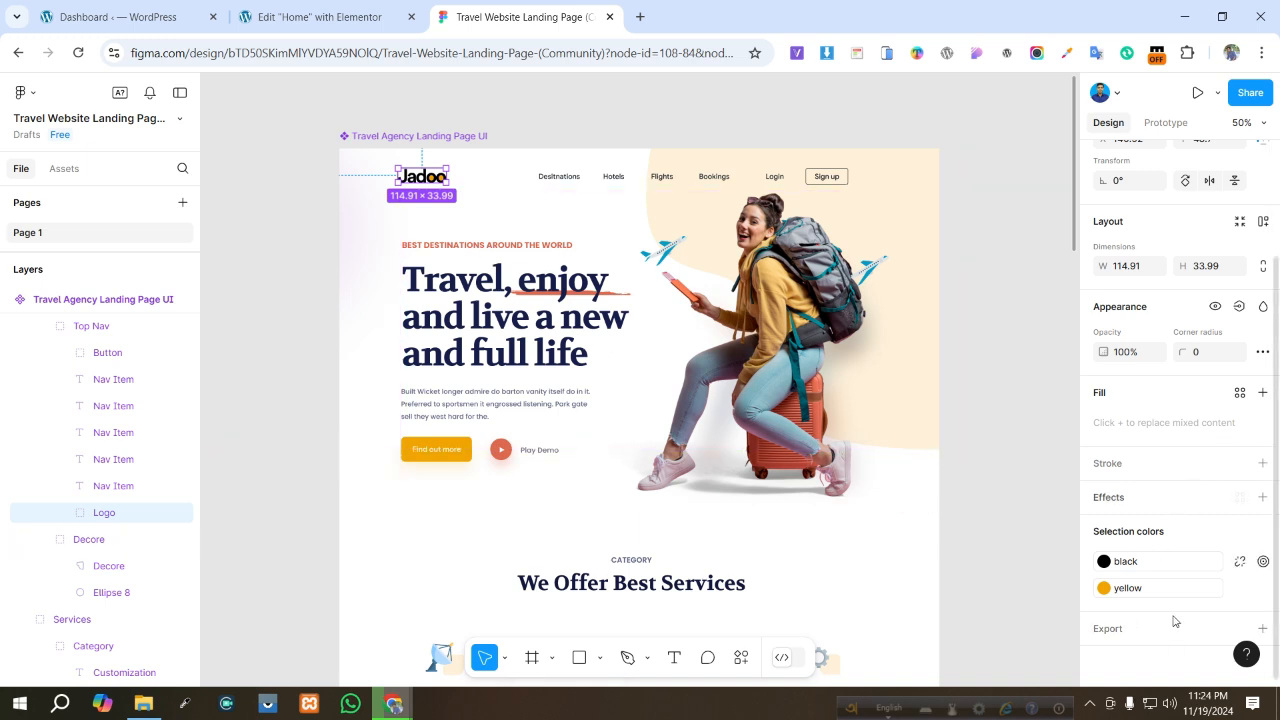
{"action": "left_click", "coordinate": [1263, 633]}
{"action": "scroll", "coordinate": [1220, 580], "scroll_direction": "down", "scroll_amount": 2}
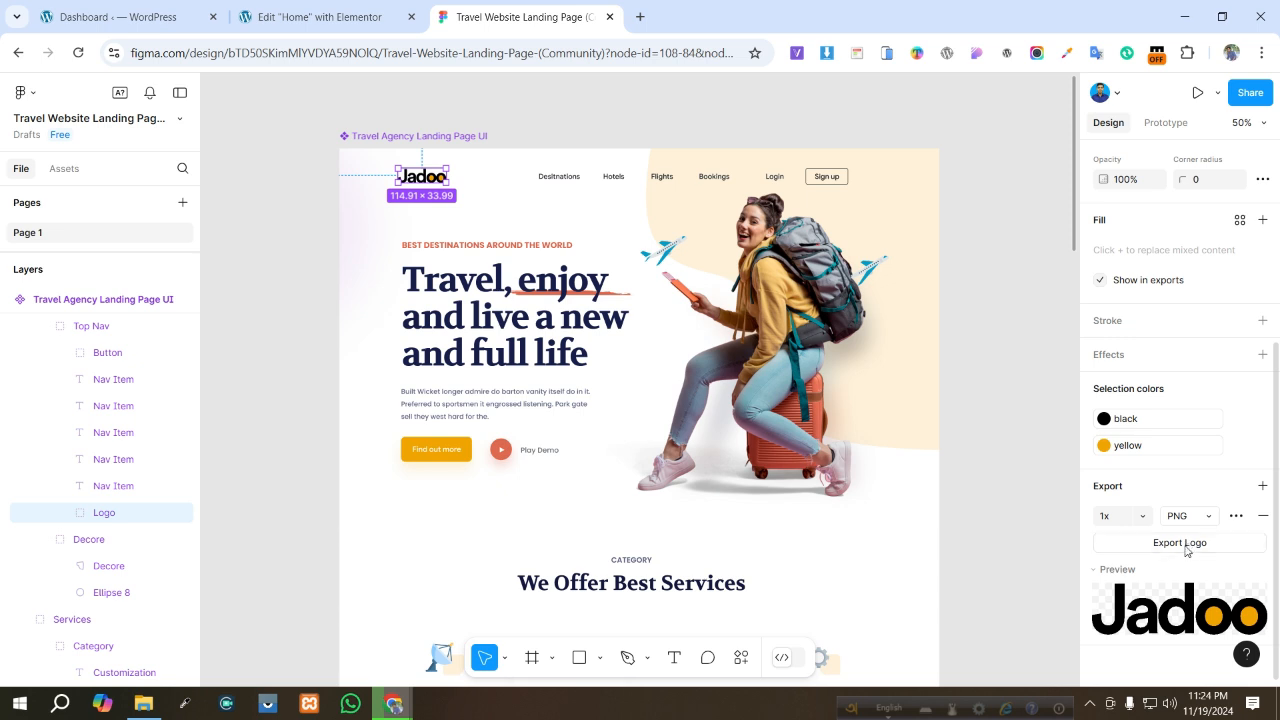
- Upload Logo.png as the image widget's picture and align the logo to the left
{"action": "left_click", "coordinate": [333, 28]}
{"action": "left_click", "coordinate": [113, 342]}
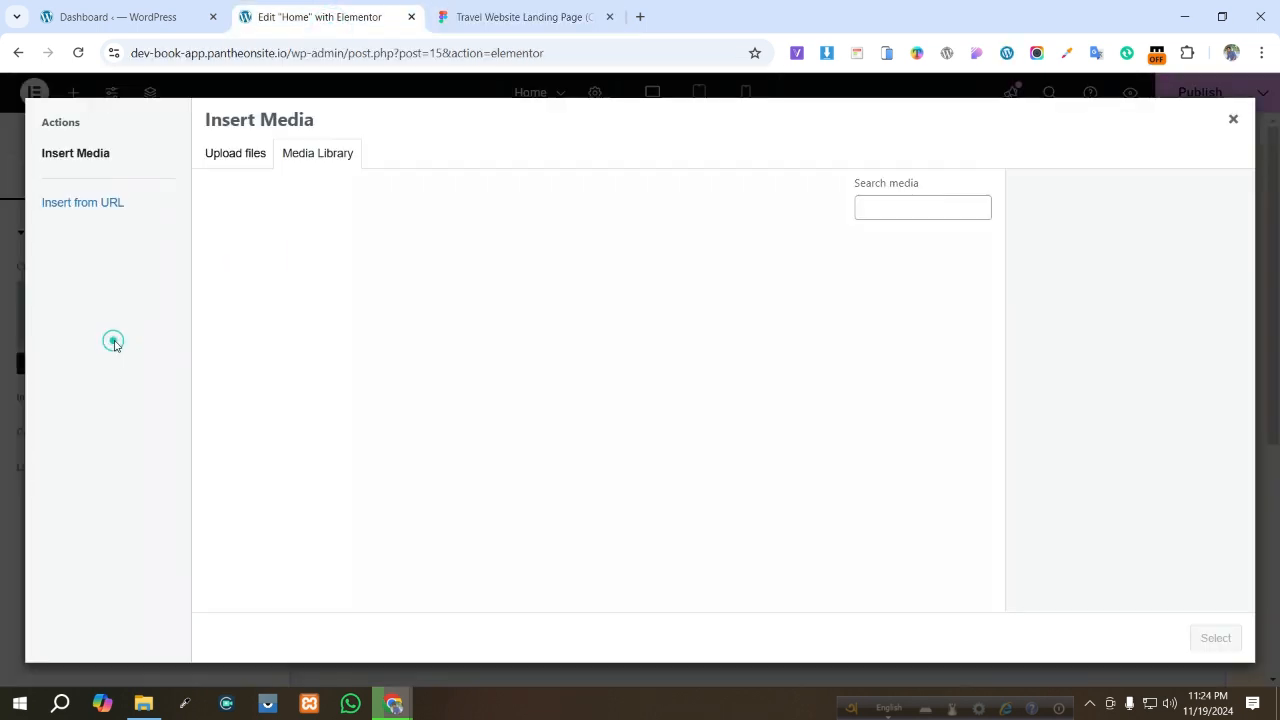
{"action": "left_click", "coordinate": [248, 160]}
{"action": "left_click", "coordinate": [750, 400]}
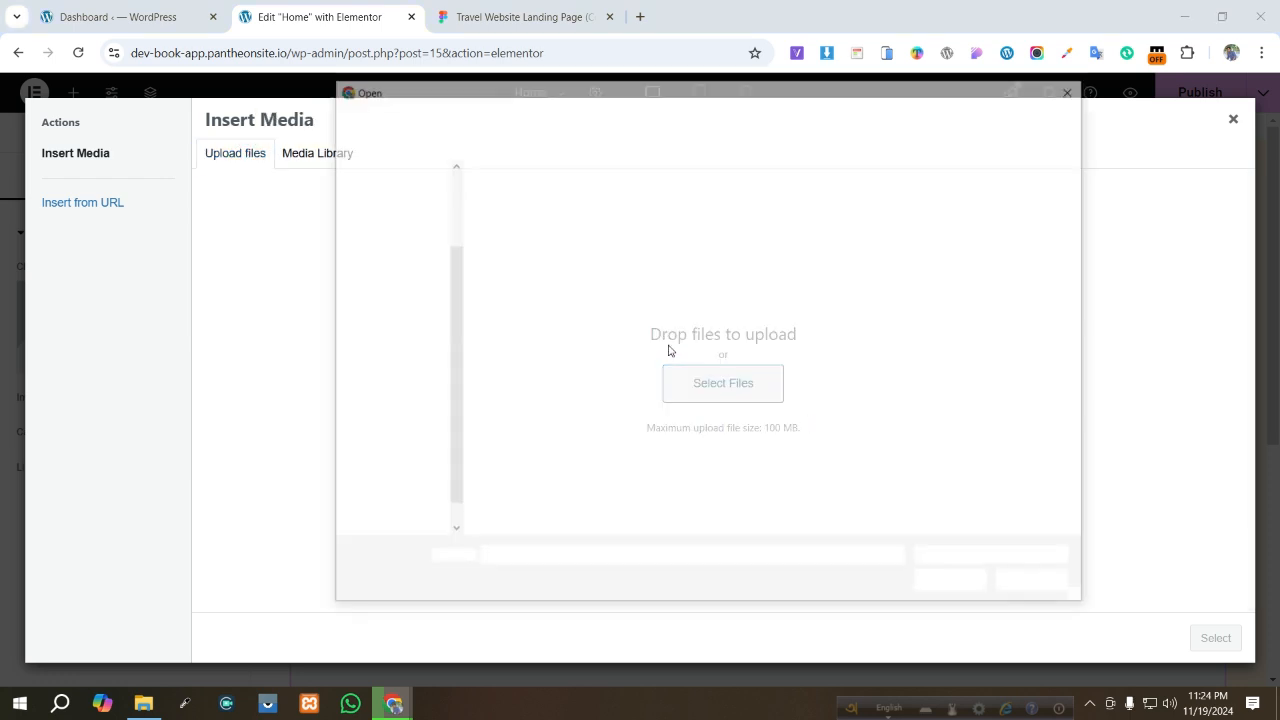
{"action": "left_click", "coordinate": [511, 205]}
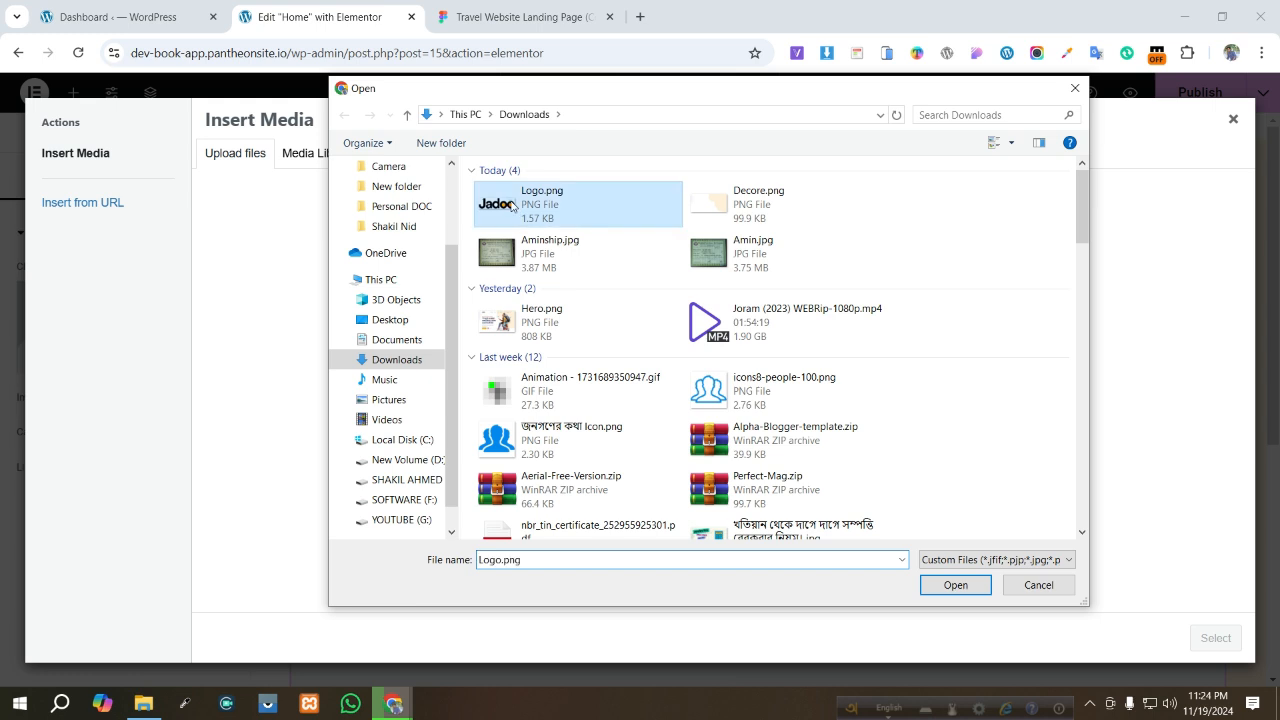
{"action": "left_click", "coordinate": [957, 585]}
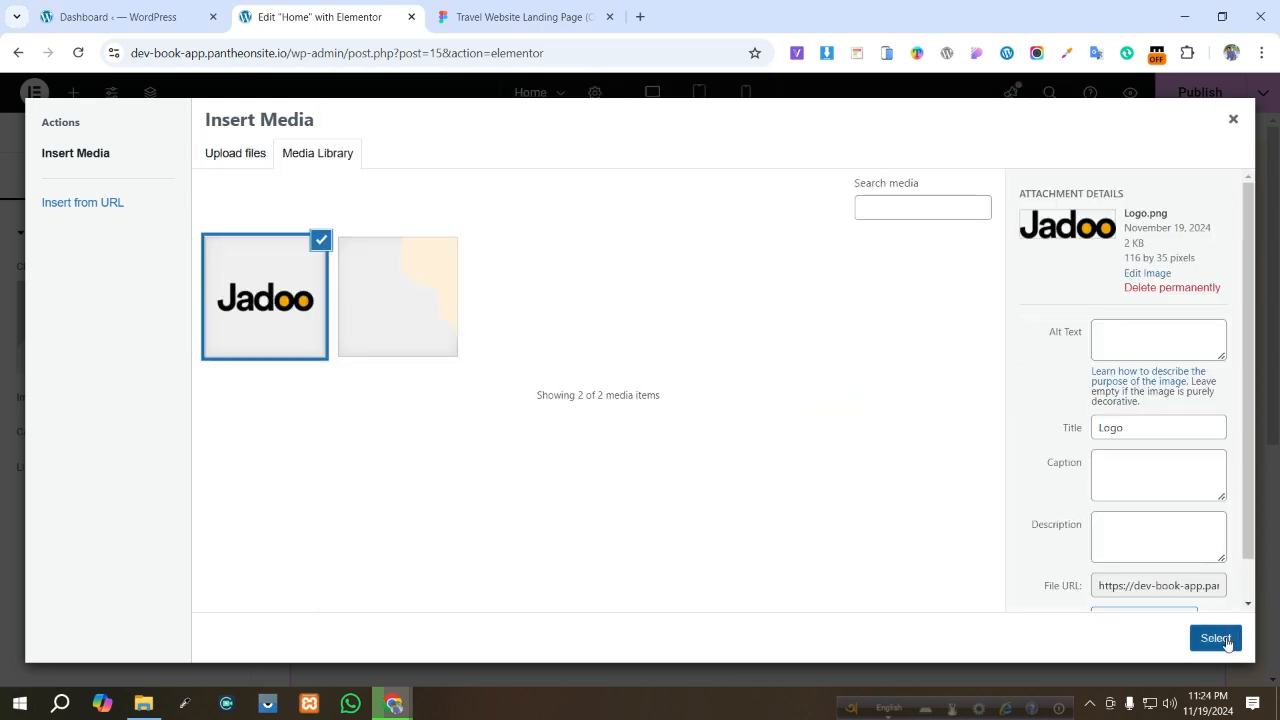
{"action": "left_click", "coordinate": [1215, 638]}
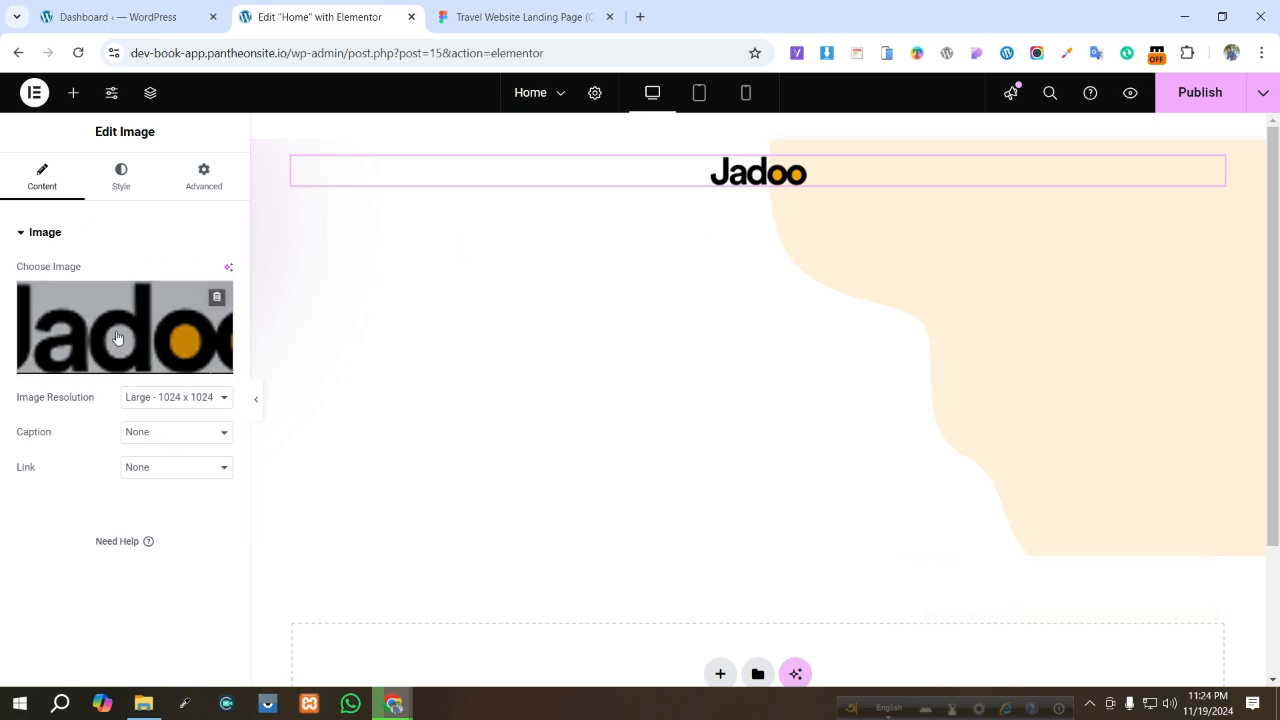
{"action": "left_click", "coordinate": [128, 178]}
{"action": "left_click", "coordinate": [174, 276]}
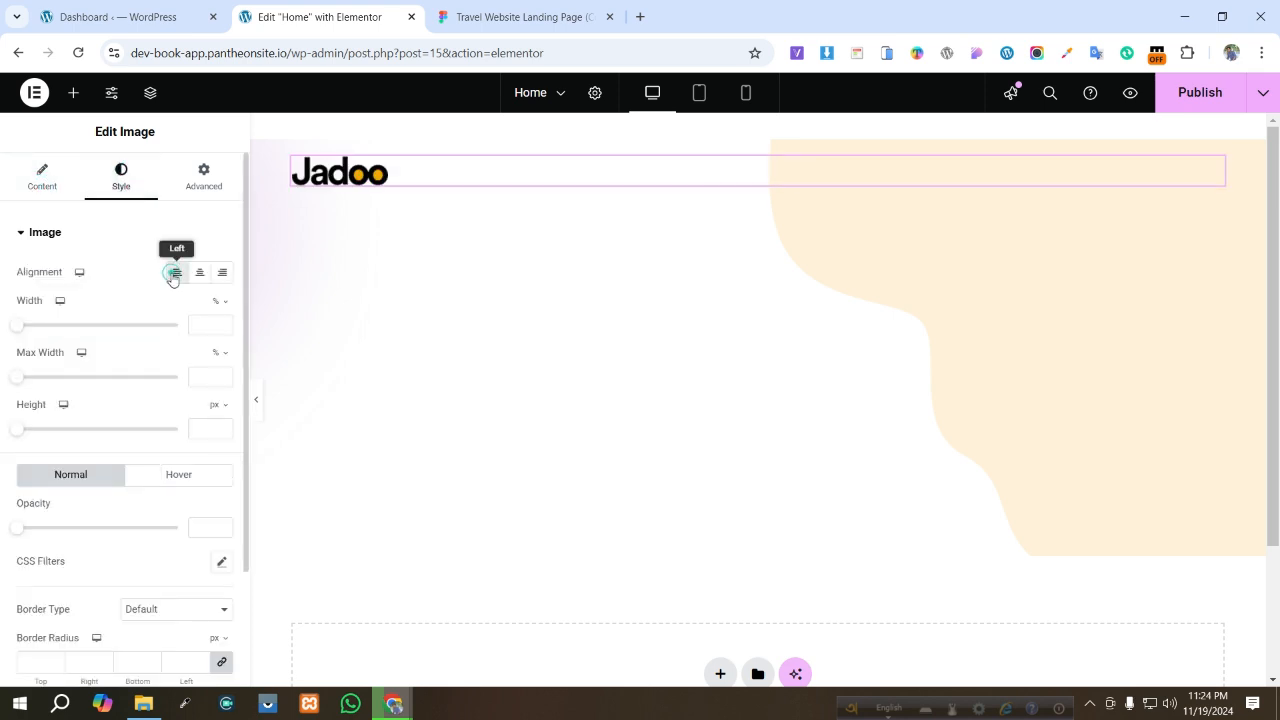
- Set the nested container's direction to row and open the Structure navigator and widget list
{"action": "left_click", "coordinate": [292, 158]}
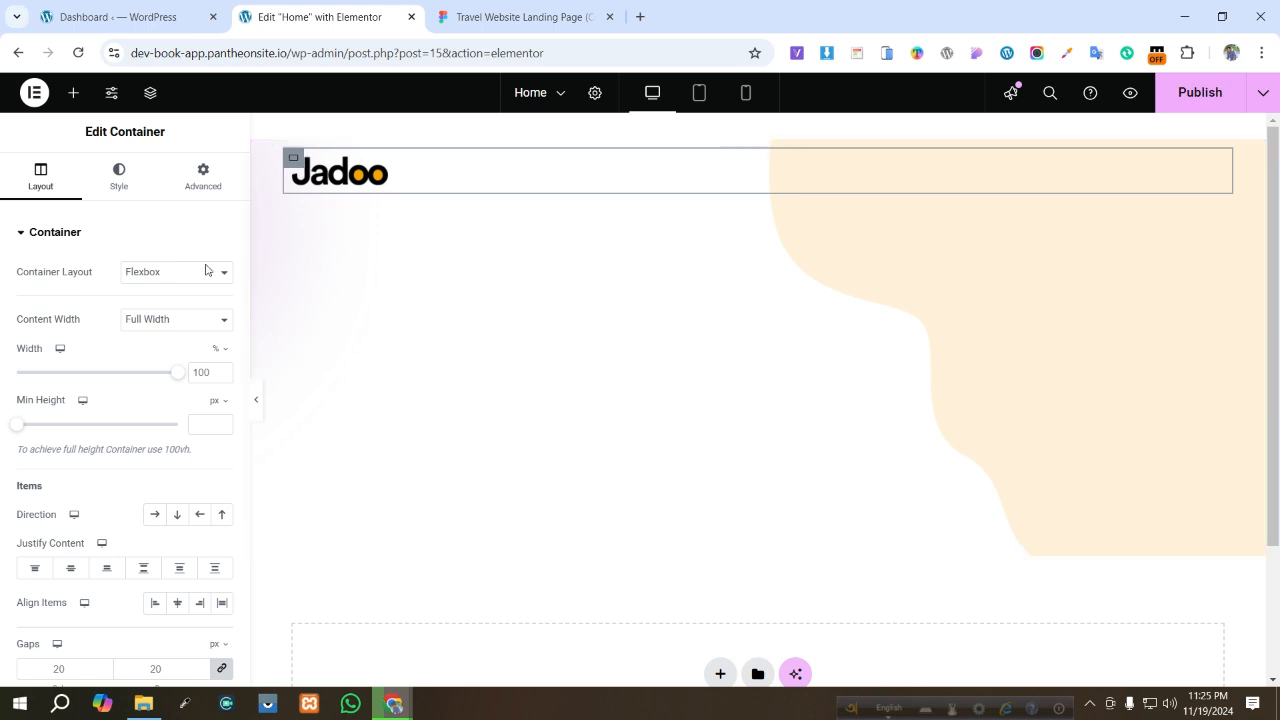
{"action": "left_click", "coordinate": [156, 515]}
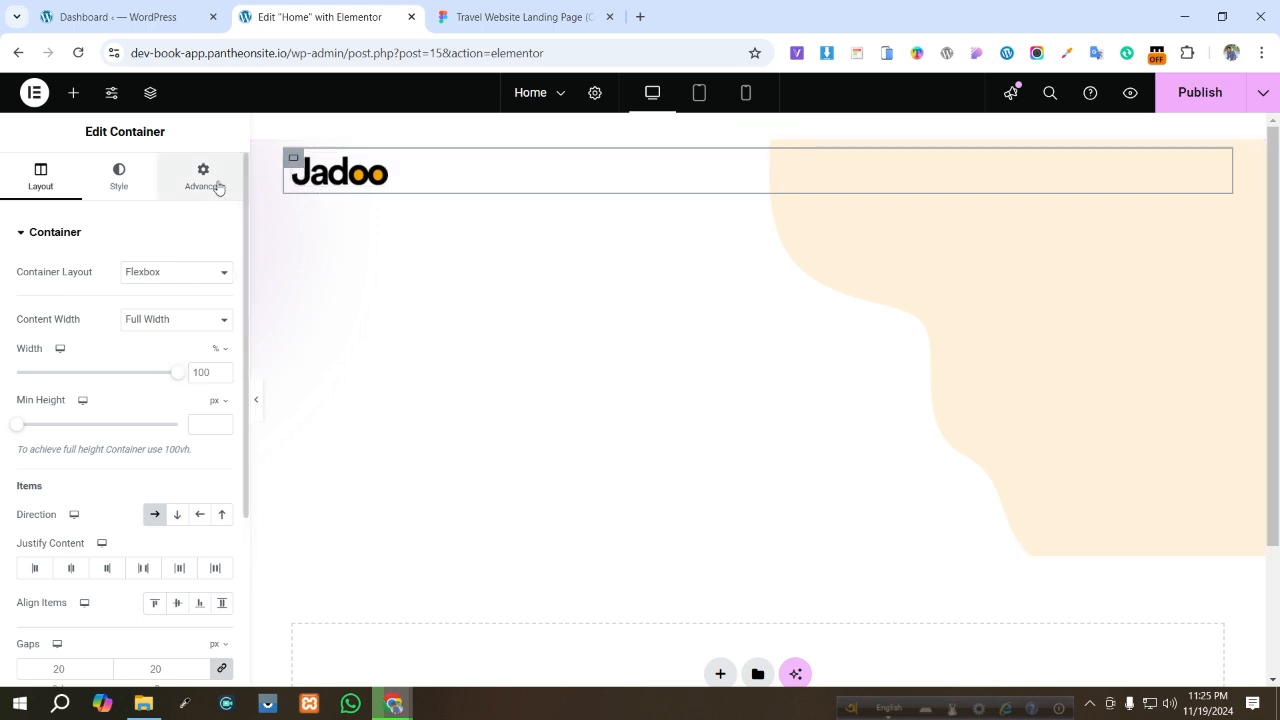
{"action": "left_click", "coordinate": [151, 94]}
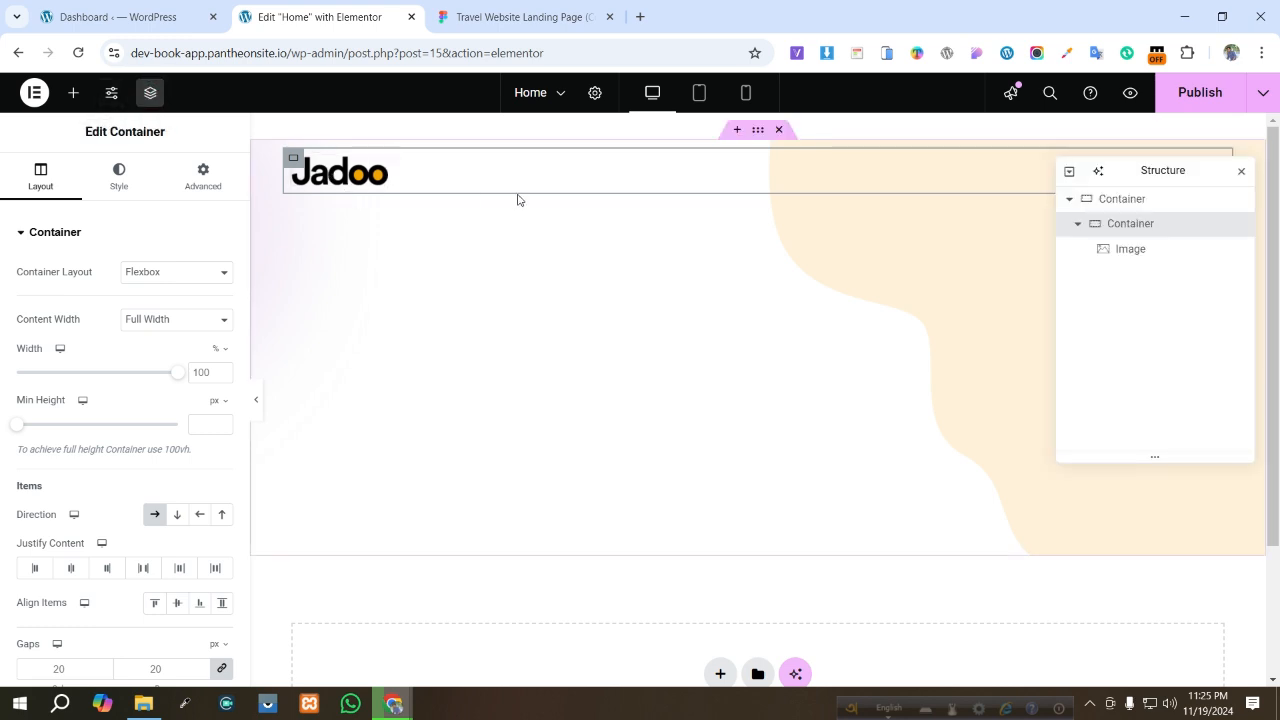
{"action": "left_click", "coordinate": [76, 93]}
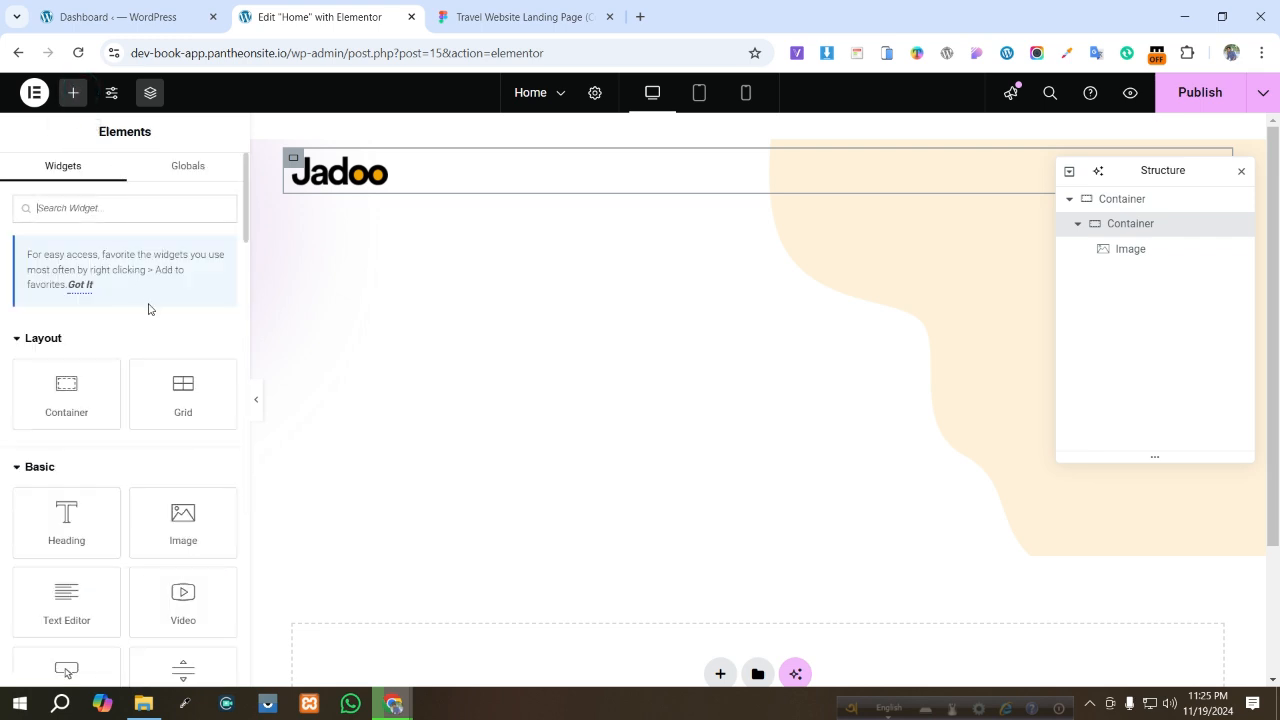
{"action": "scroll", "coordinate": [171, 354], "scroll_direction": "down", "scroll_amount": 3}
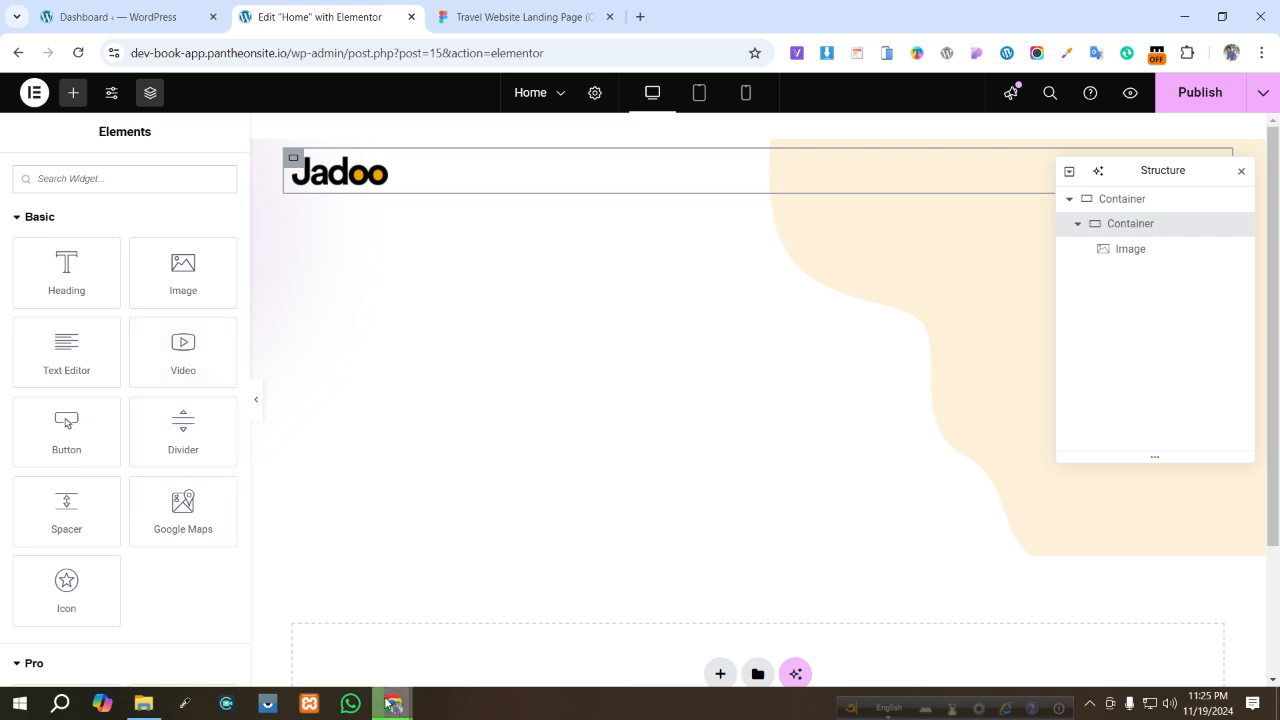
{"action": "left_click", "coordinate": [463, 631]}
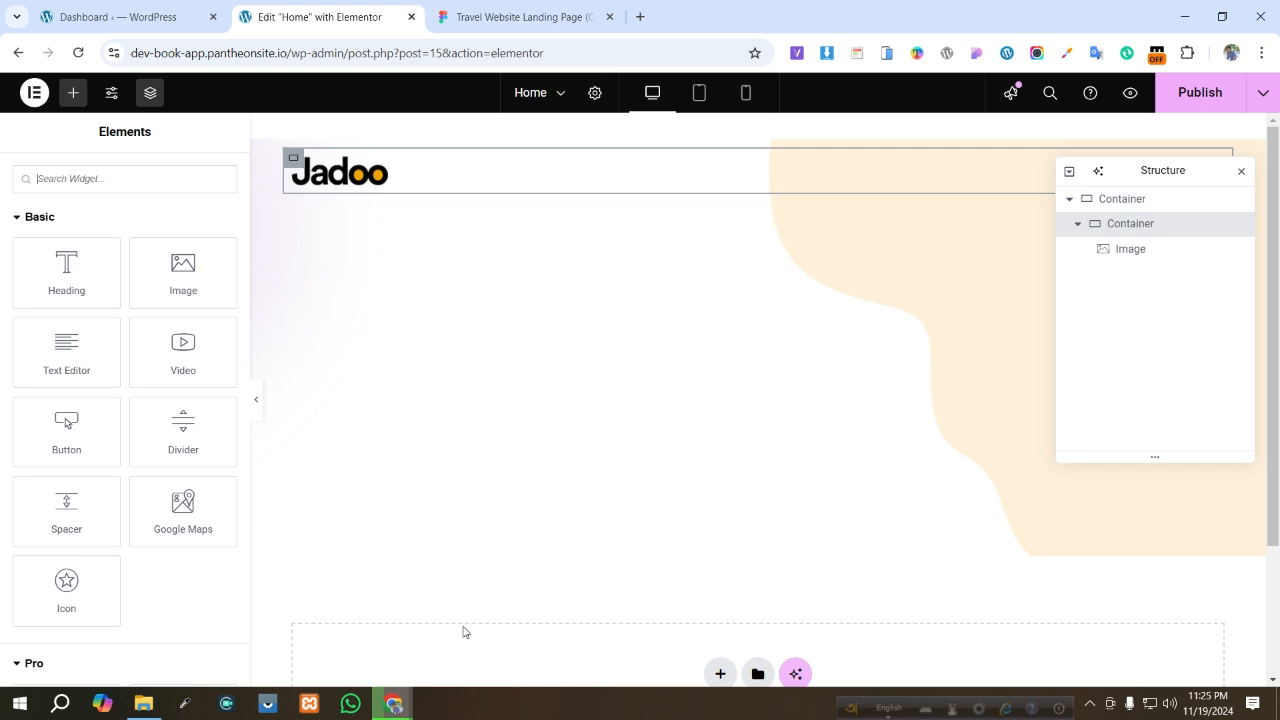
{"action": "left_click", "coordinate": [505, 17]}
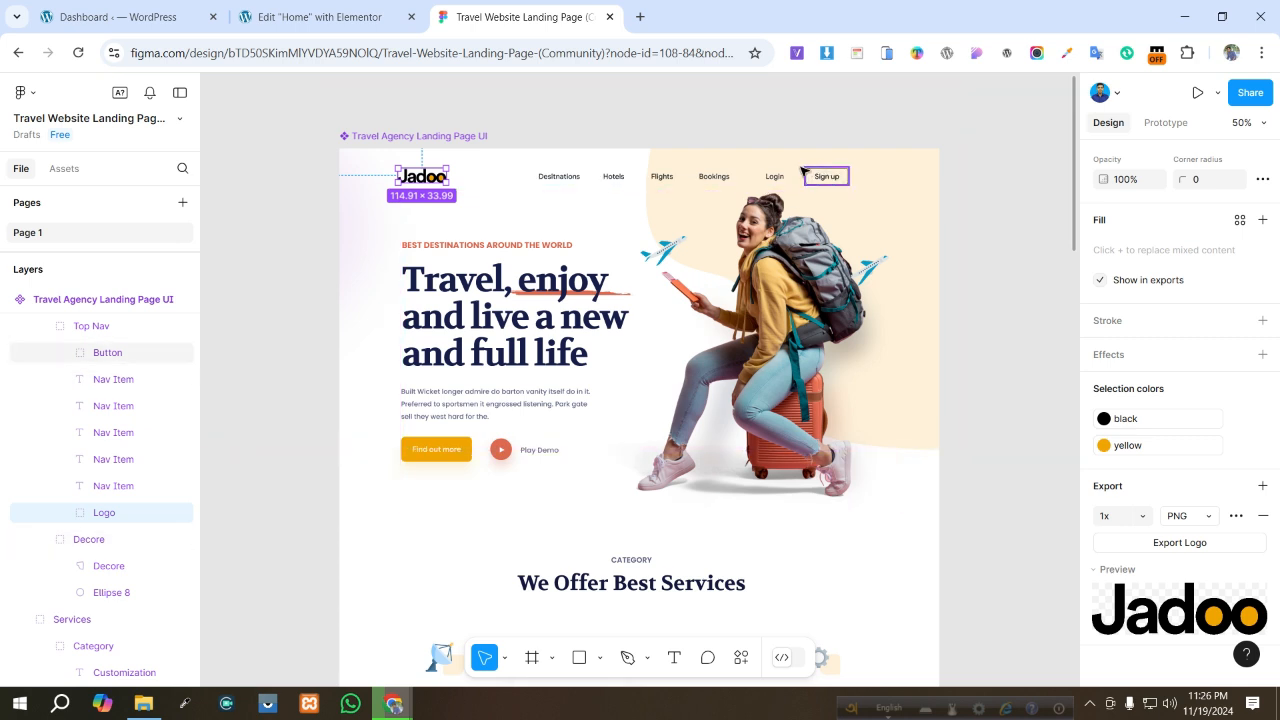
{"action": "left_click", "coordinate": [329, 14]}
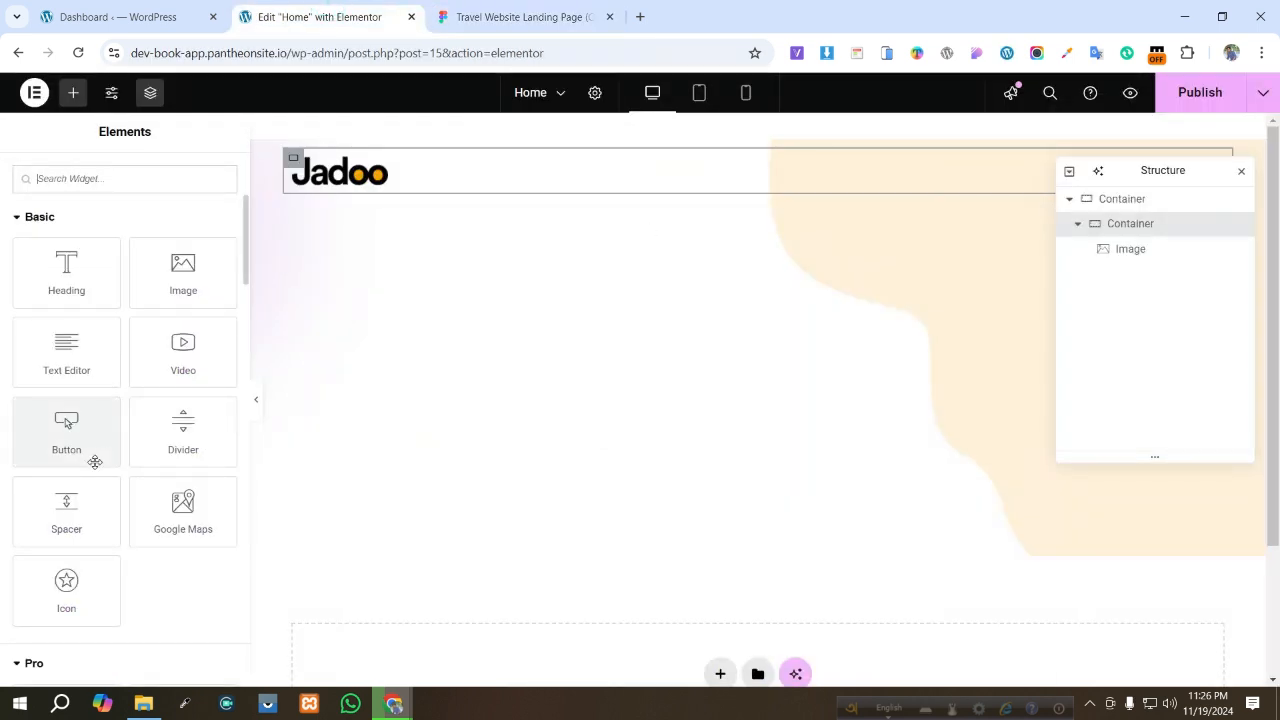
- Search the widgets for Icon List and add an Icon List widget to the header section
{"action": "left_click", "coordinate": [121, 178]}
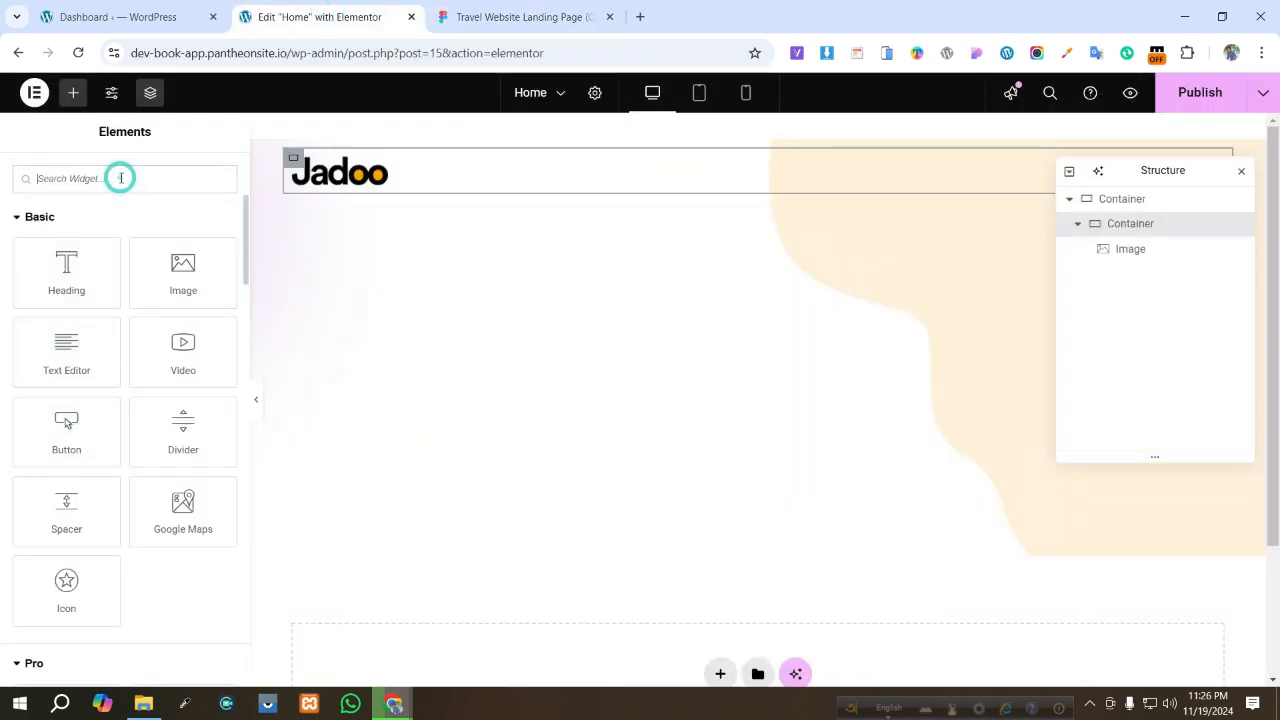
{"action": "type", "text": "i"}
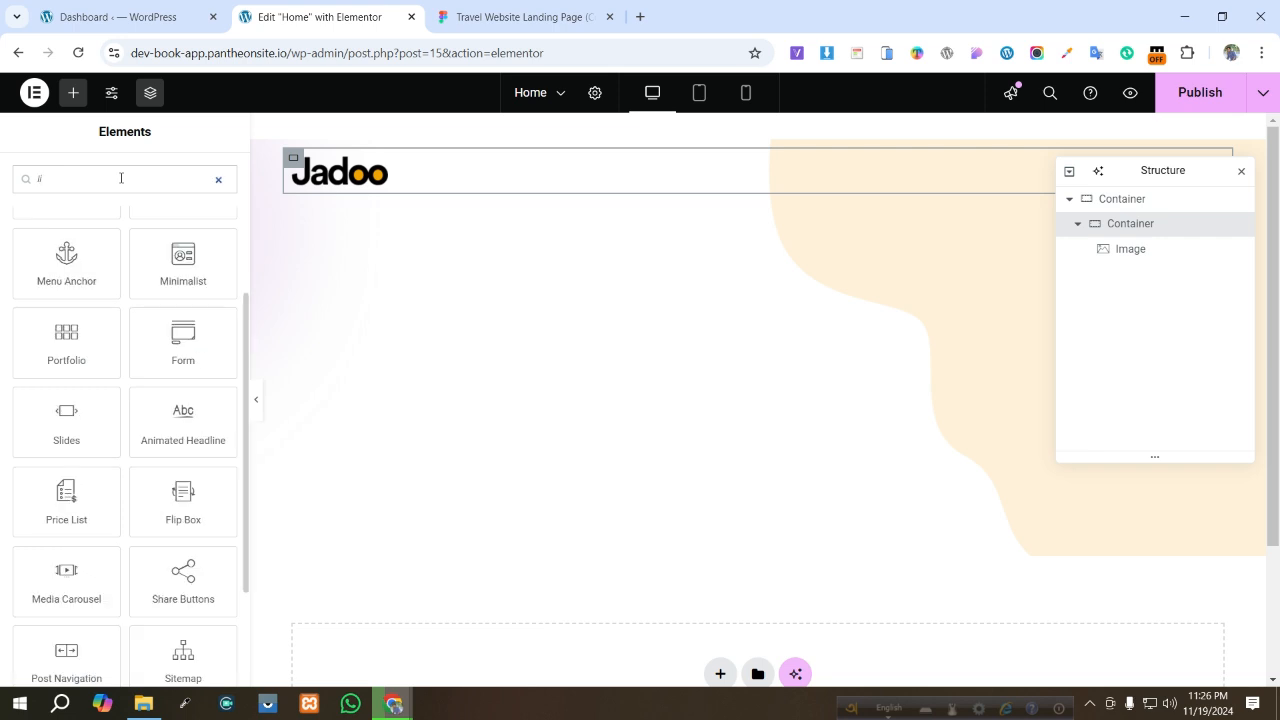
{"action": "left_click", "coordinate": [1242, 174]}
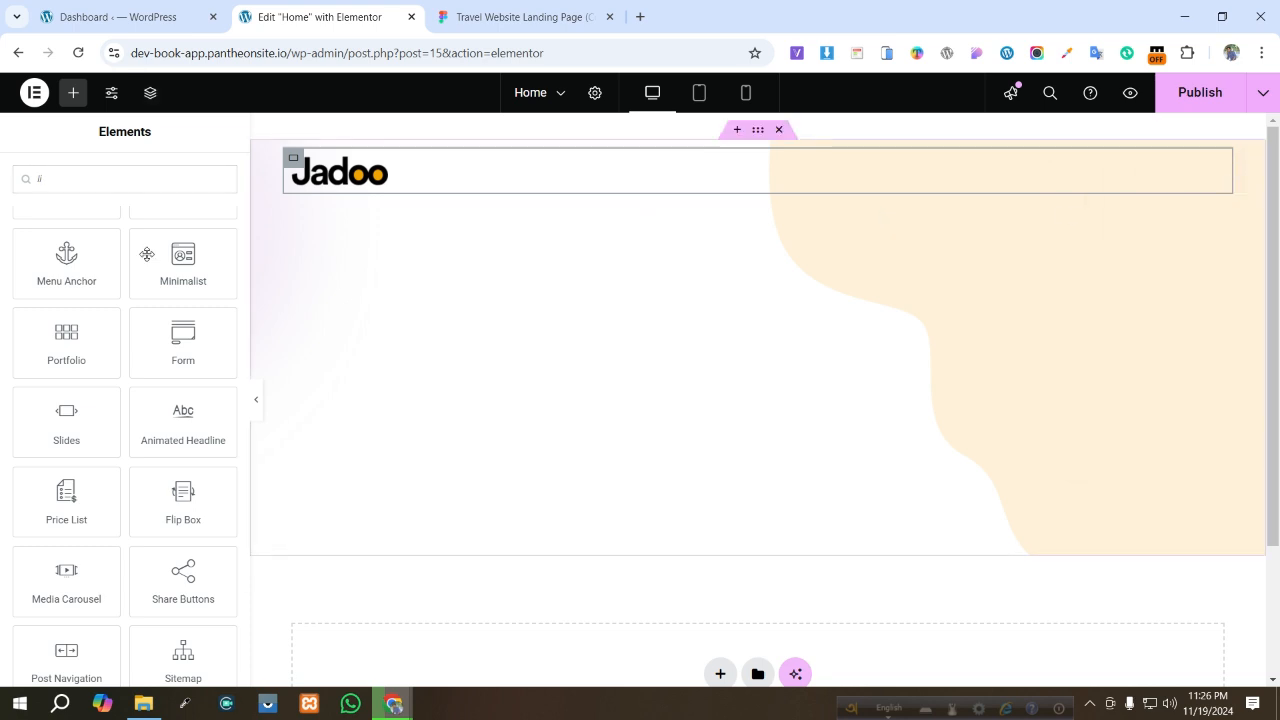
{"action": "left_click", "coordinate": [122, 178]}
{"action": "type", "text": "s"}
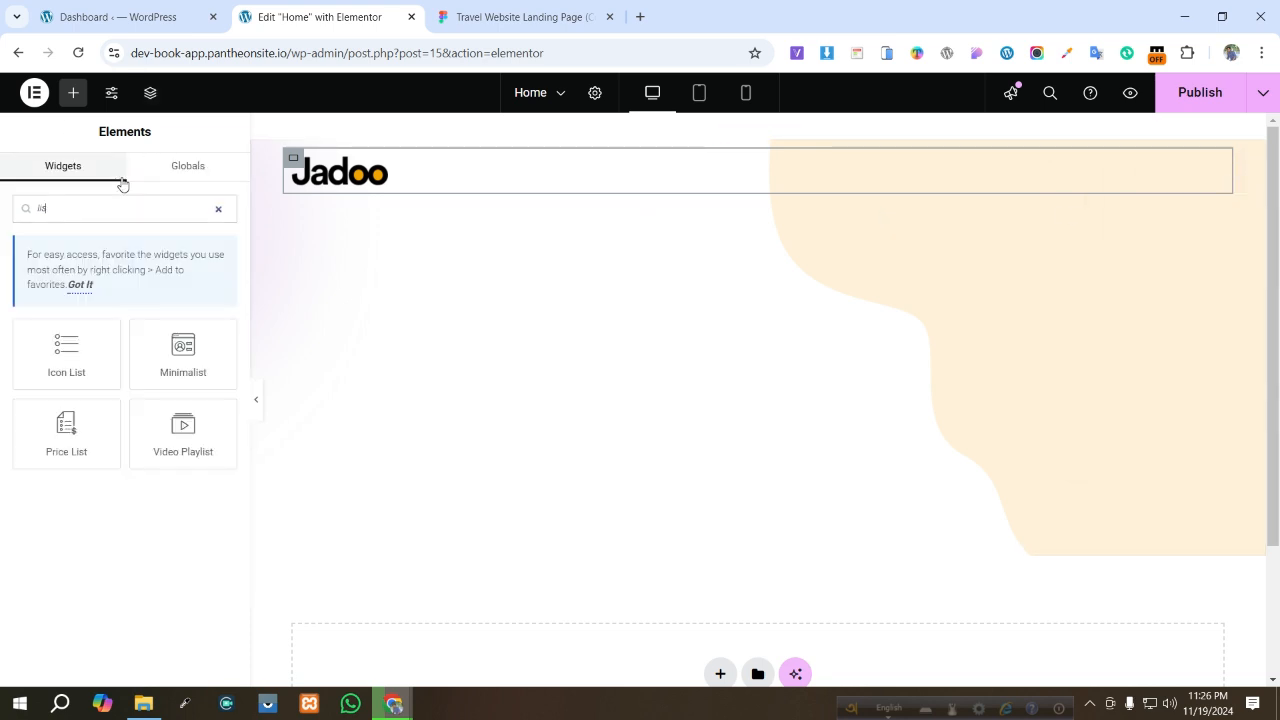
{"action": "mouse_move", "coordinate": [85, 377]}
{"action": "left_mouse_down"}
{"action": "mouse_move", "coordinate": [306, 271]}
{"action": "mouse_move", "coordinate": [674, 166]}
{"action": "mouse_move", "coordinate": [665, 185]}
{"action": "left_mouse_up"}
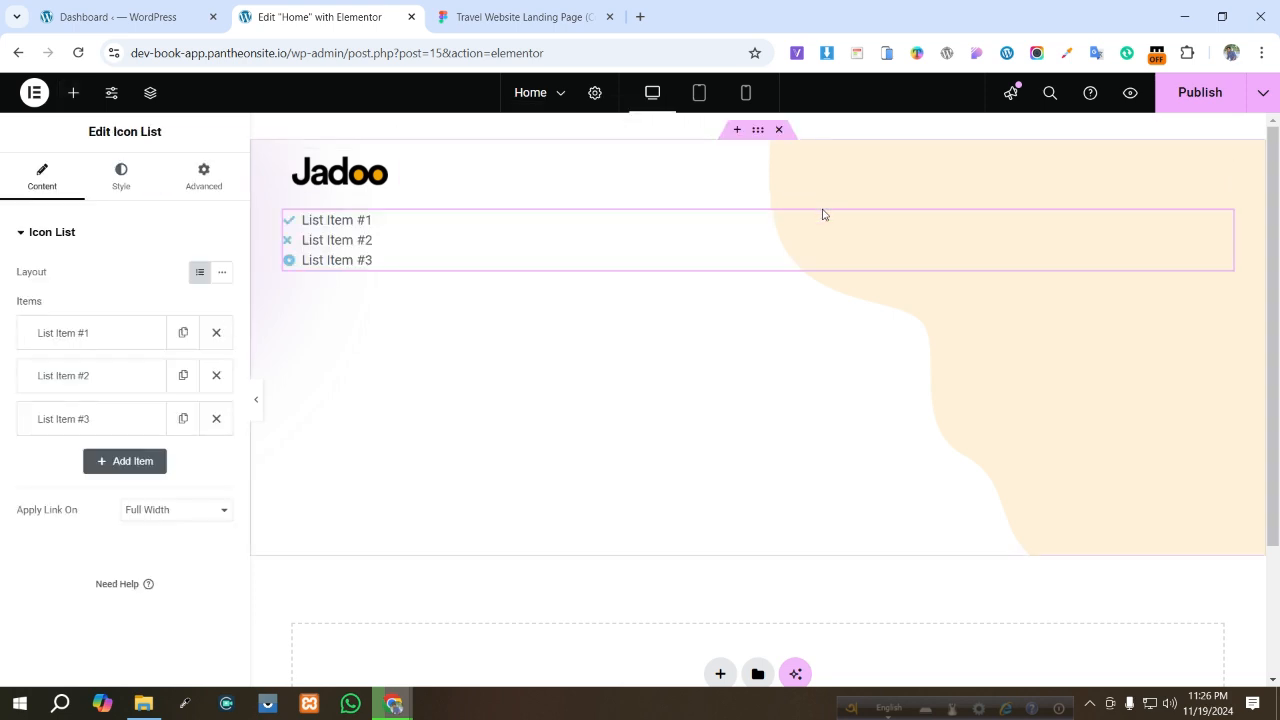
- Switch the icon list to the inline layout and set links to apply inline
{"action": "left_click", "coordinate": [222, 272]}
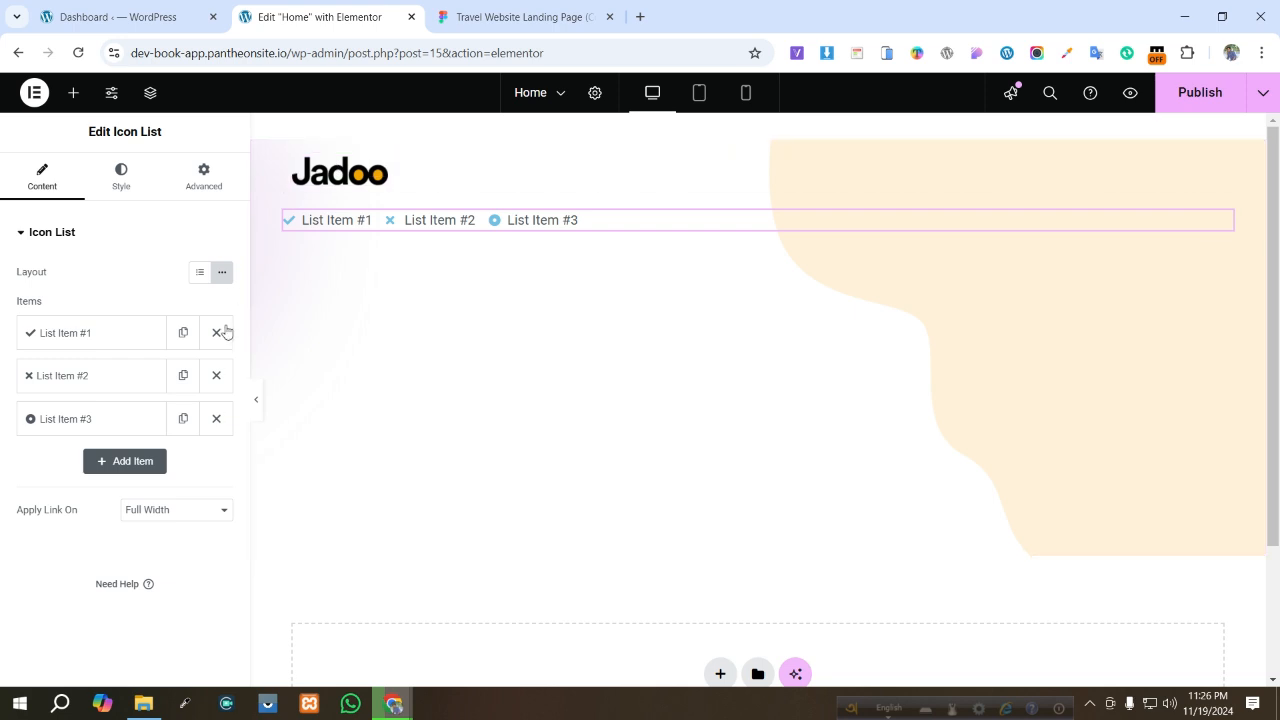
{"action": "left_click", "coordinate": [180, 512]}
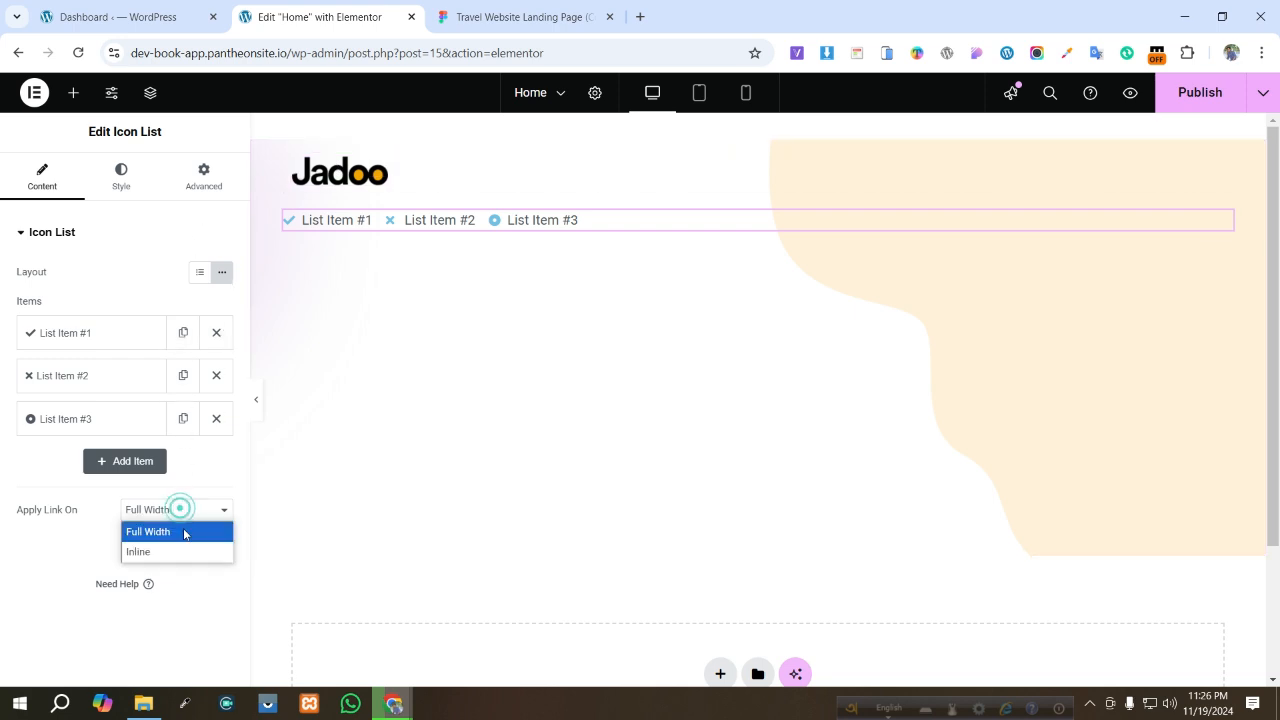
{"action": "left_click", "coordinate": [177, 550]}
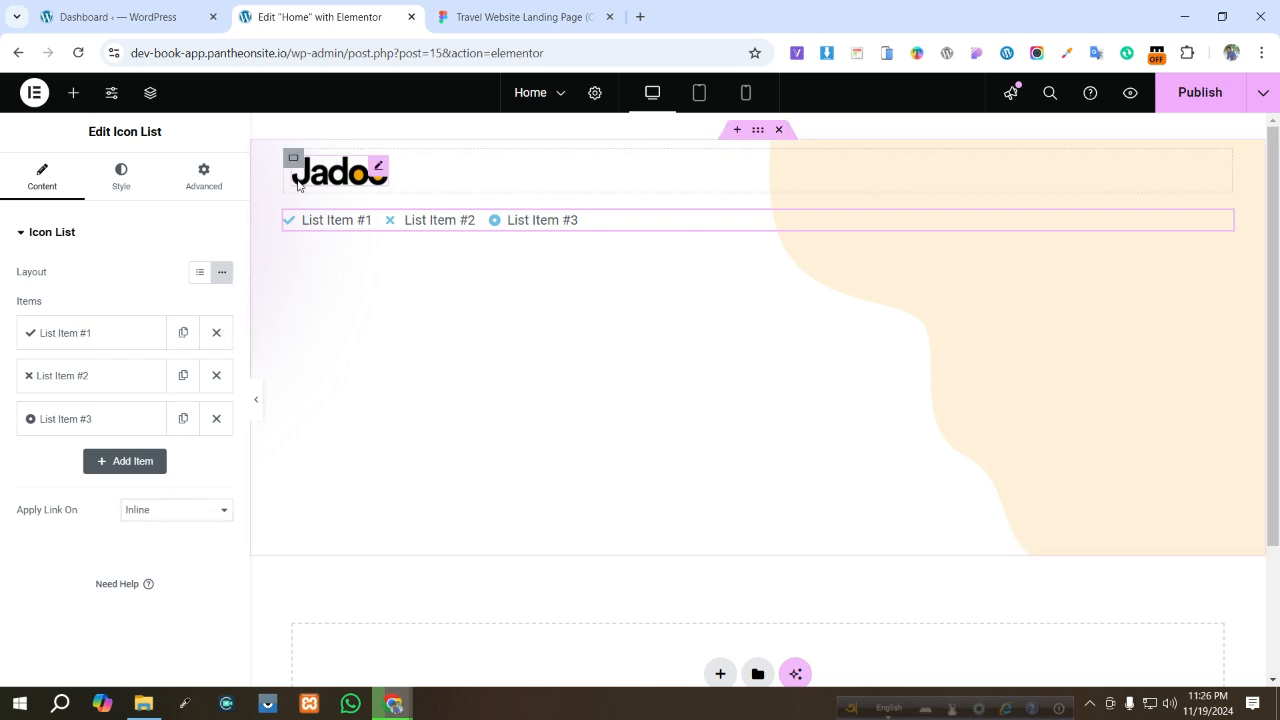
- Move the icon list into the nested container beside the logo
{"action": "left_click_drag", "start_coordinate": [310, 220], "coordinate": [421, 173]}
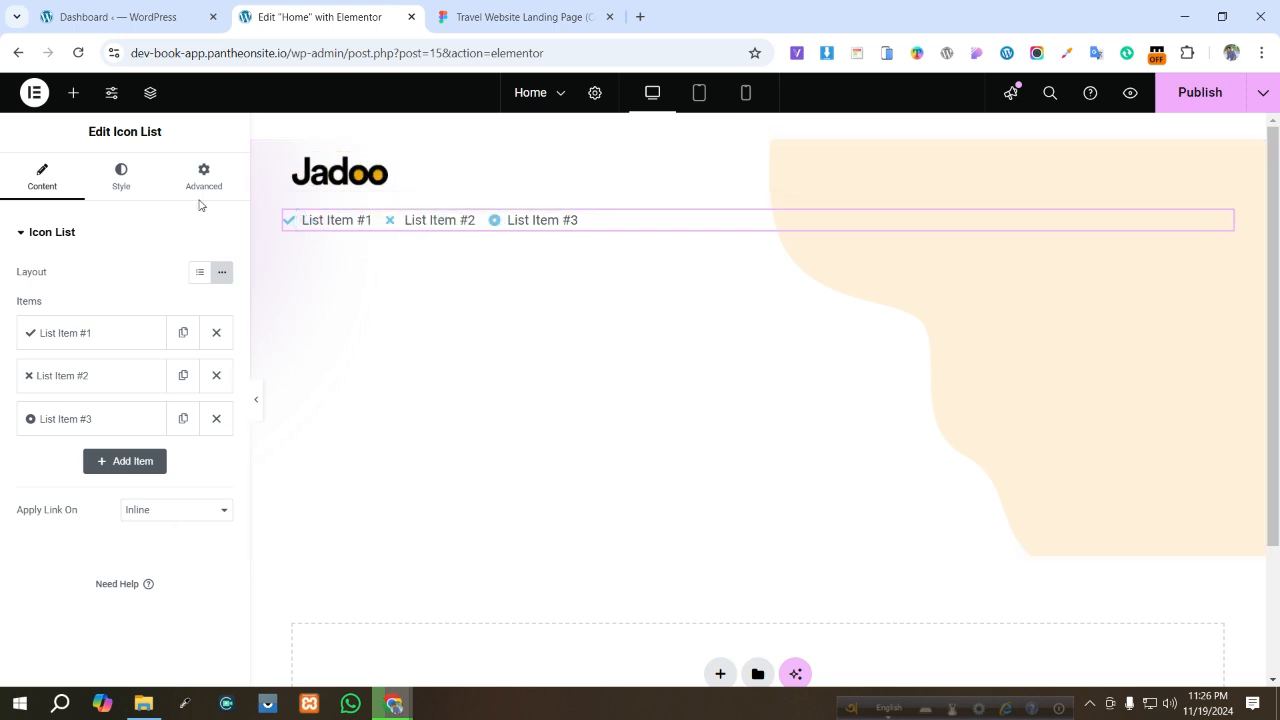
{"action": "left_click", "coordinate": [150, 92]}
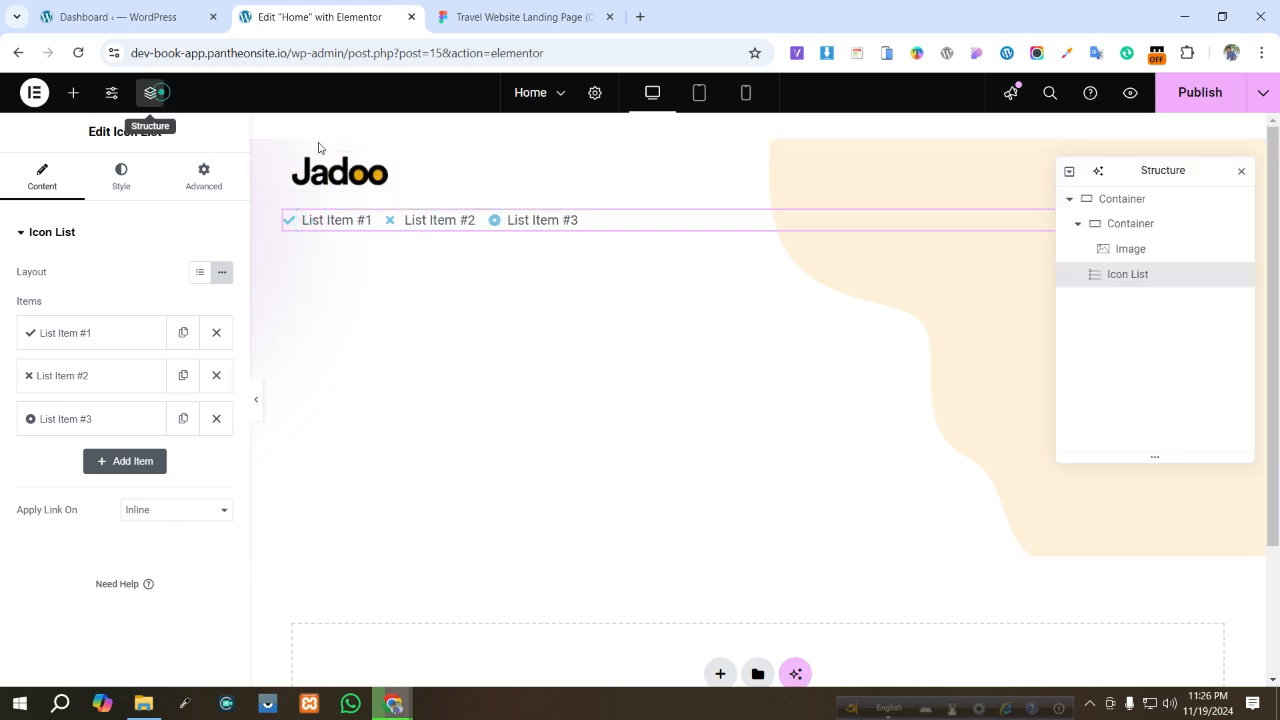
{"action": "left_click", "coordinate": [1110, 223]}
{"action": "left_click_drag", "start_coordinate": [1131, 271], "coordinate": [1137, 236]}
{"action": "mouse_move", "coordinate": [1141, 257]}
{"action": "left_mouse_down"}
{"action": "mouse_move", "coordinate": [1147, 276]}
{"action": "mouse_move", "coordinate": [1137, 251]}
{"action": "left_mouse_up"}
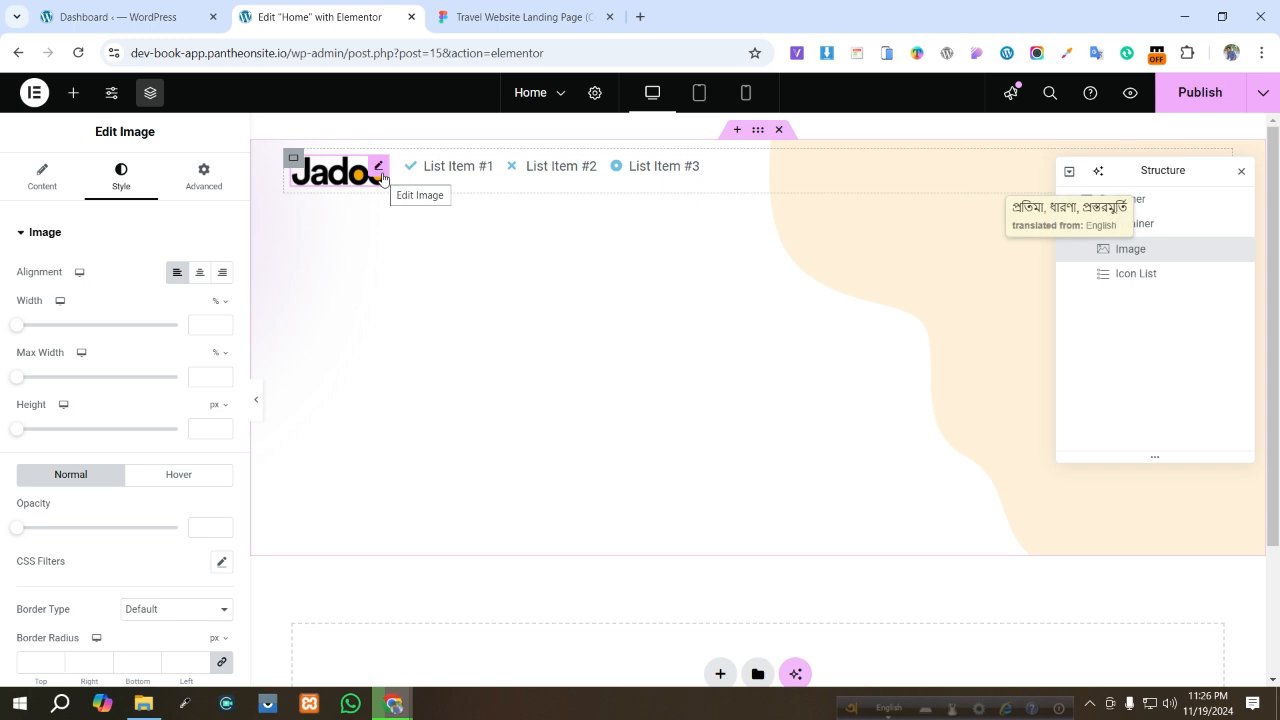
- Vertically center the items of the nested container
{"action": "left_click", "coordinate": [1136, 240]}
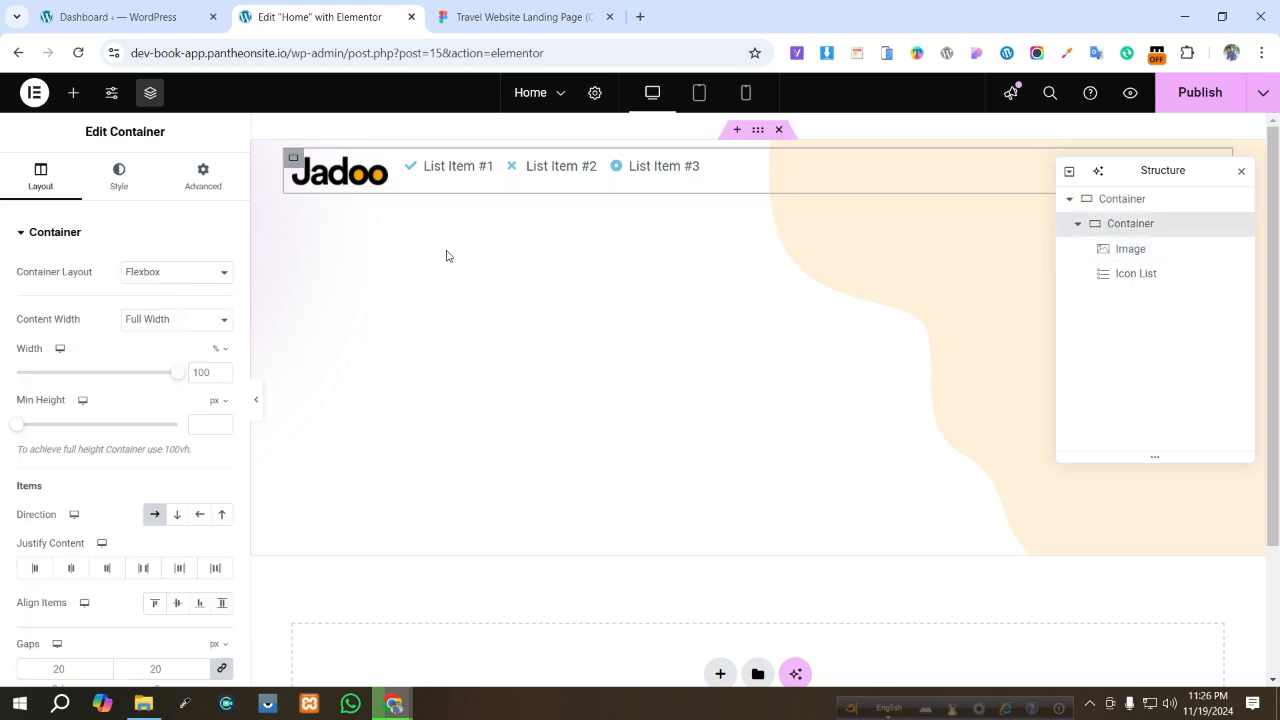
{"action": "left_click", "coordinate": [180, 605]}
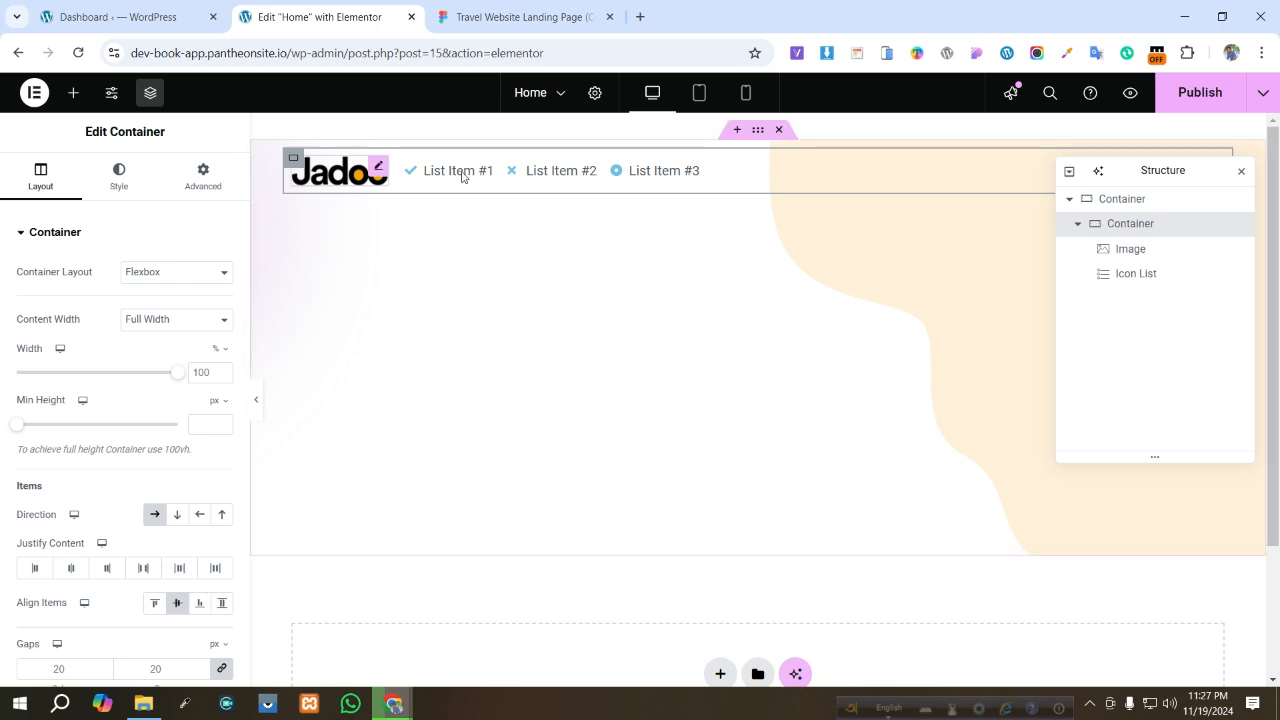
- Remove the icons from all three icon list items
{"action": "left_click", "coordinate": [616, 172]}
{"action": "left_click", "coordinate": [95, 332]}
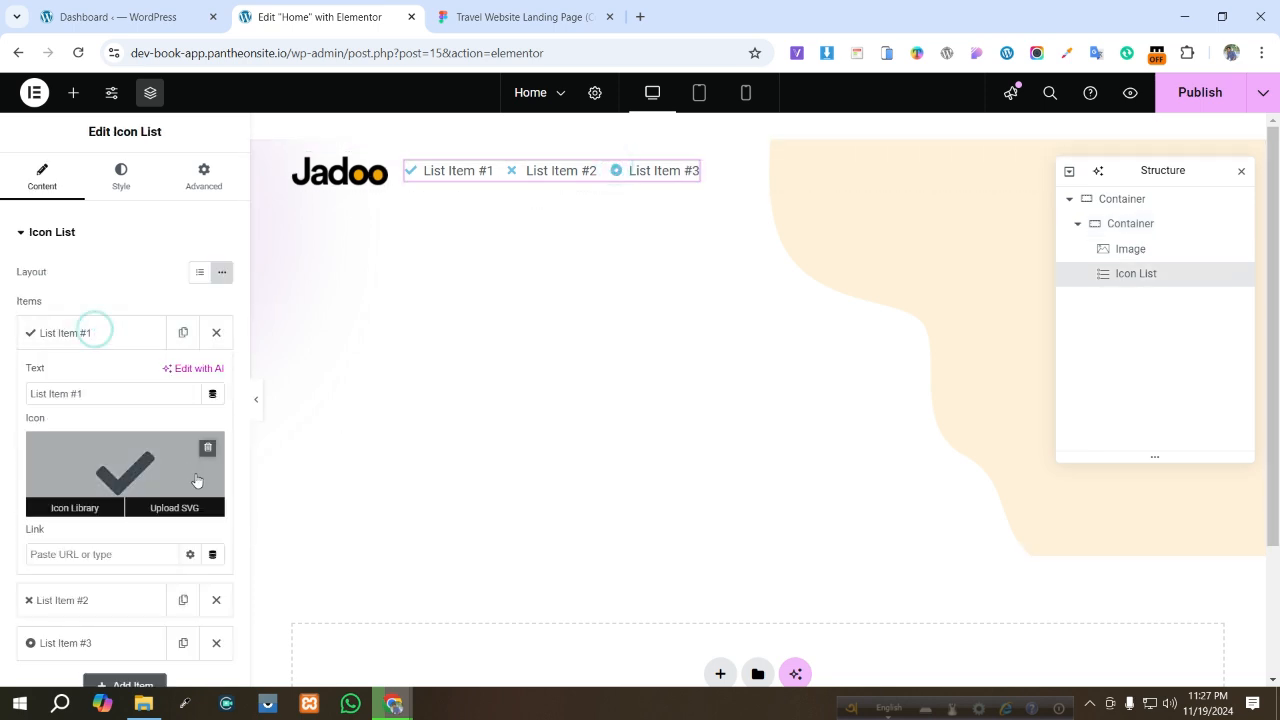
{"action": "left_click", "coordinate": [207, 448]}
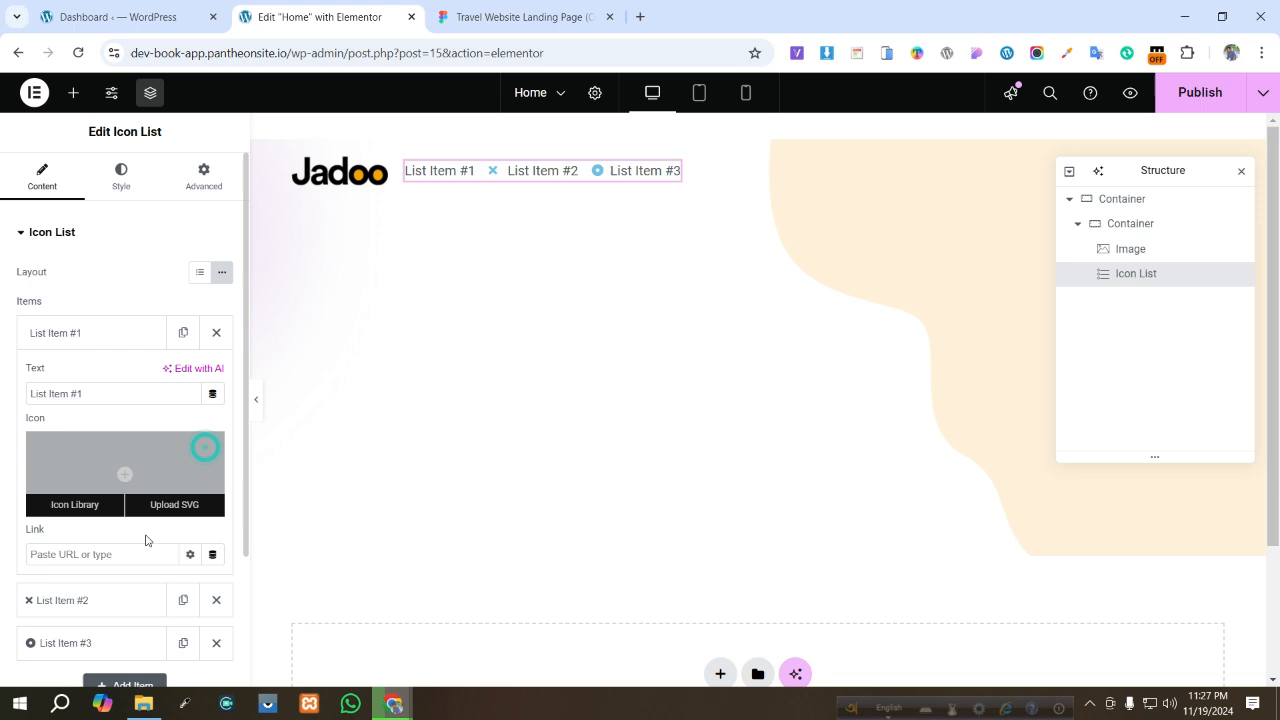
{"action": "left_click", "coordinate": [84, 600]}
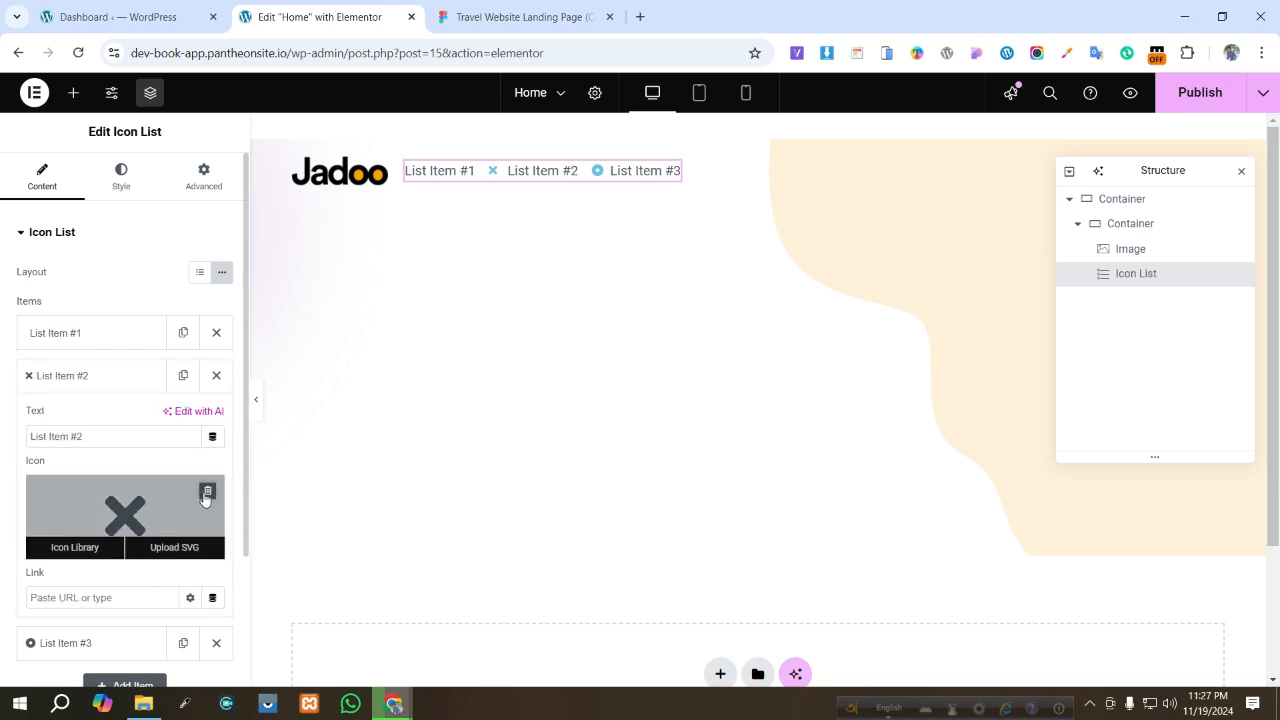
{"action": "left_click", "coordinate": [207, 492]}
{"action": "scroll", "coordinate": [200, 491], "scroll_direction": "down", "scroll_amount": 2}
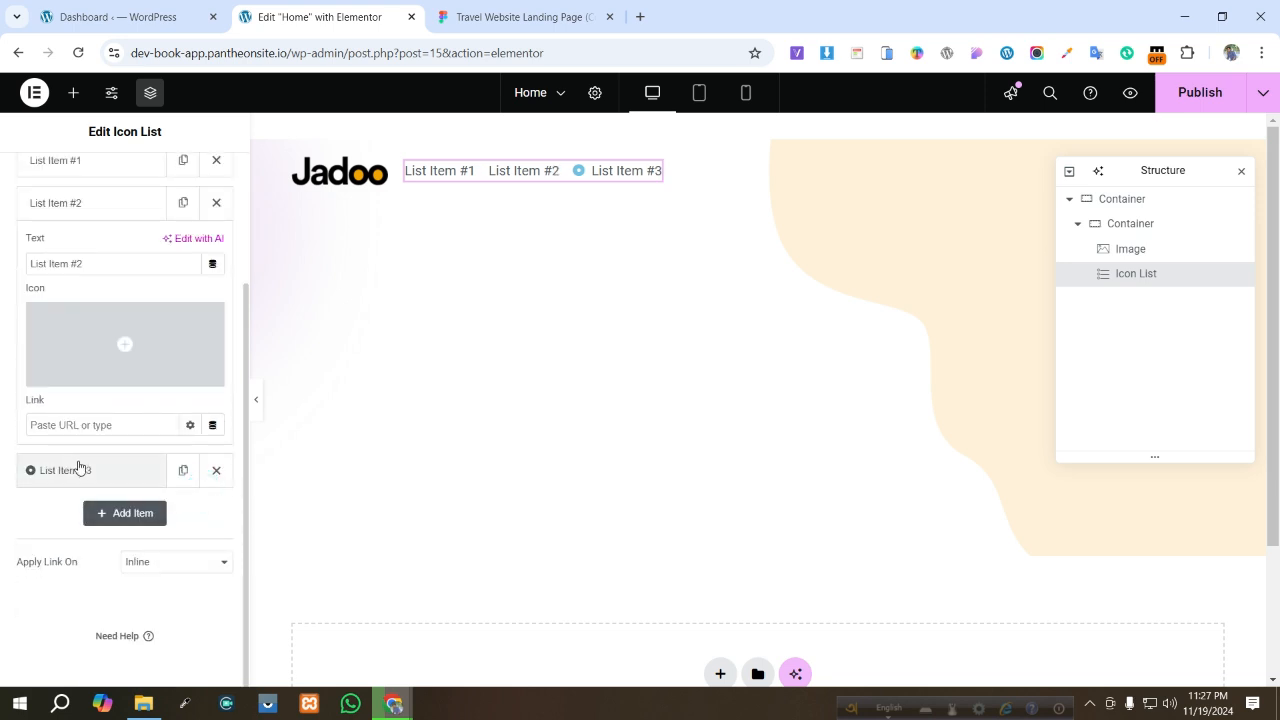
{"action": "left_click", "coordinate": [118, 469]}
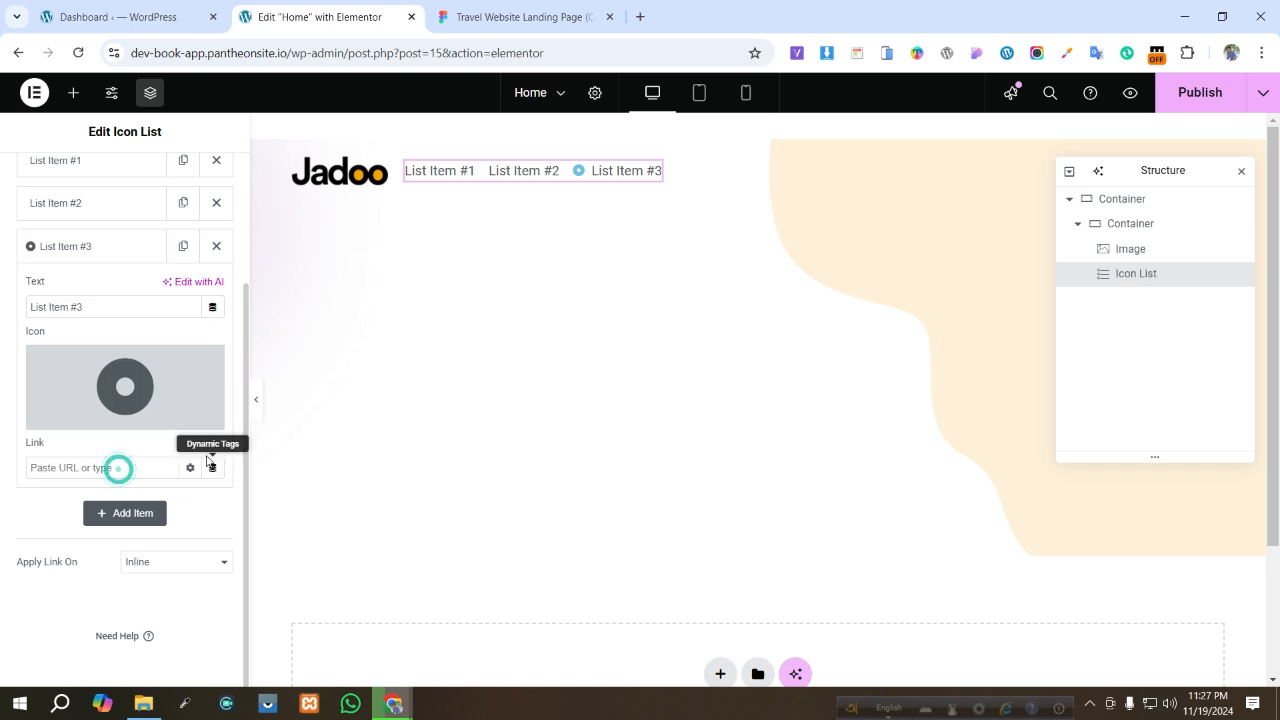
{"action": "left_click", "coordinate": [207, 364]}
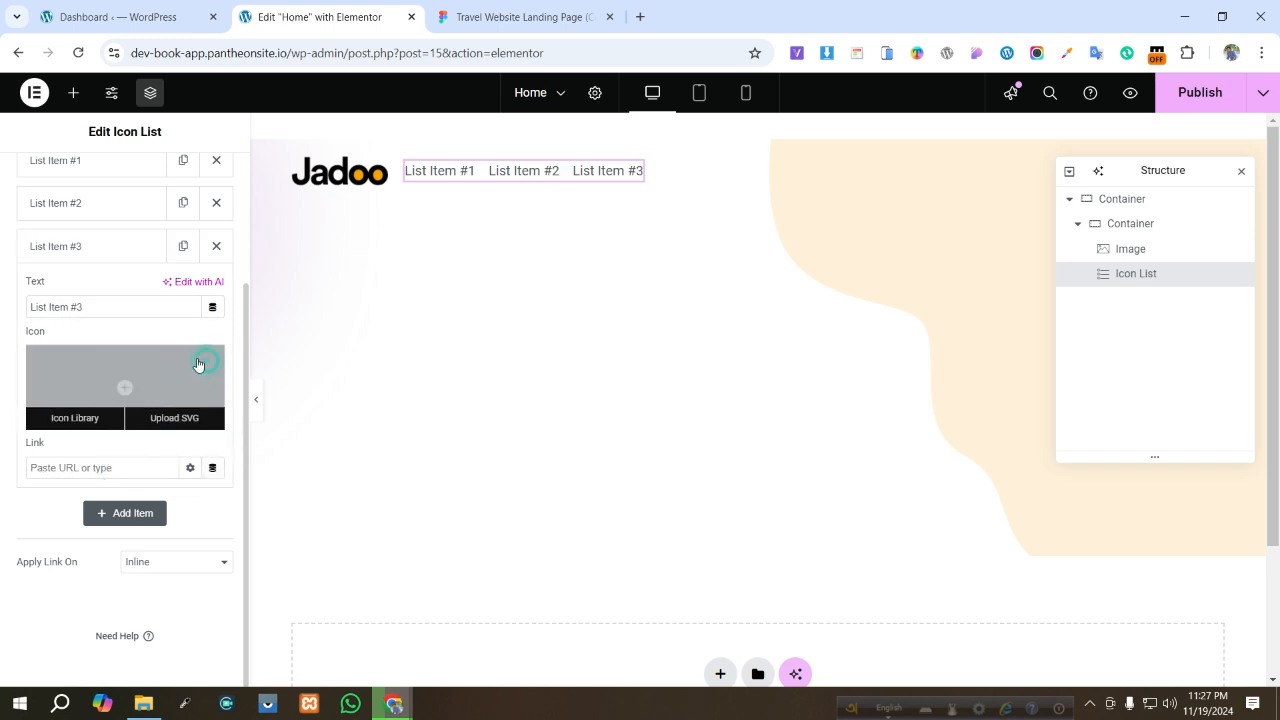
- Duplicate the third list item twice to make five menu items, then collapse the items
{"action": "left_click", "coordinate": [182, 248]}
{"action": "left_click", "coordinate": [181, 250]}
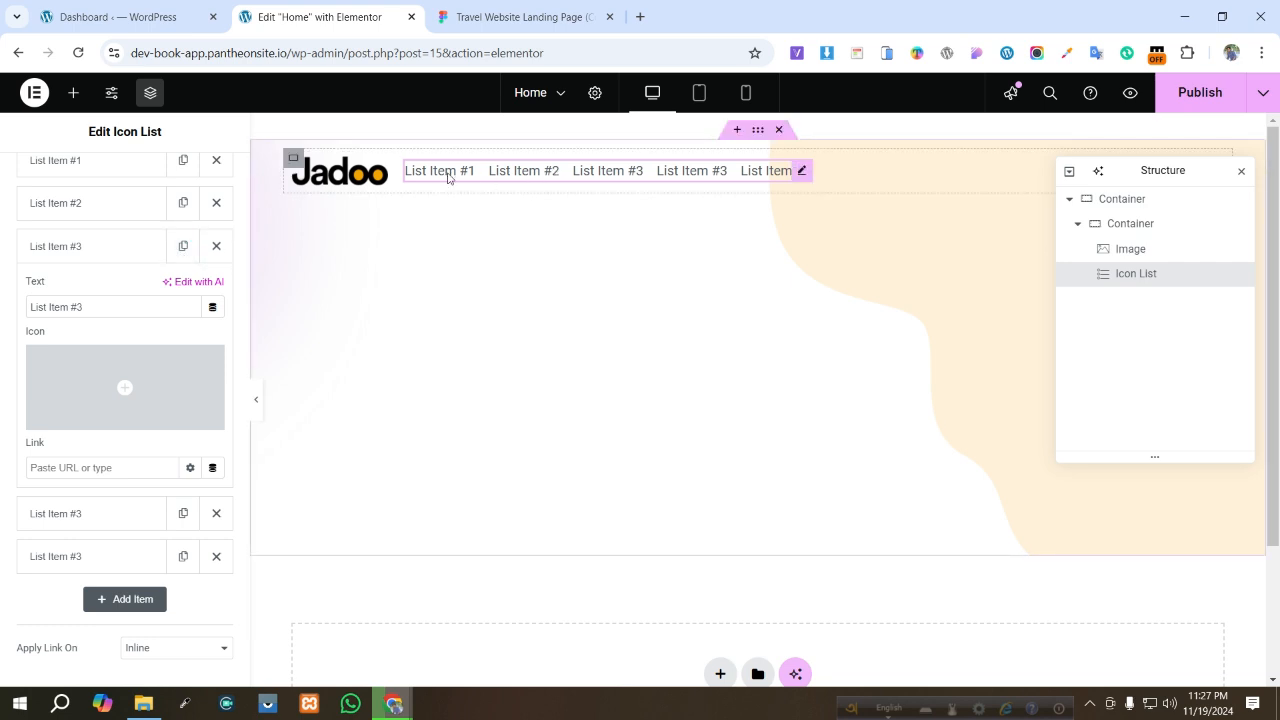
{"action": "left_click", "coordinate": [103, 168]}
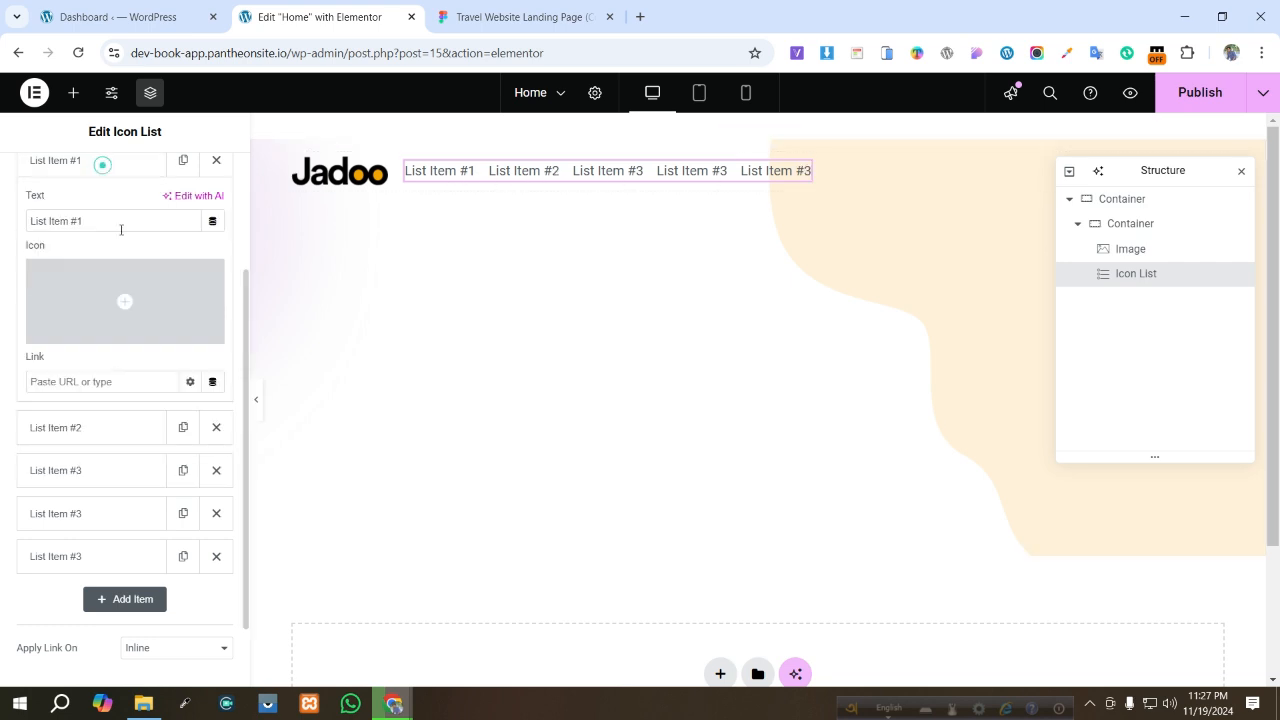
{"action": "scroll", "coordinate": [94, 292], "scroll_direction": "up", "scroll_amount": 3}
{"action": "left_click", "coordinate": [94, 331]}
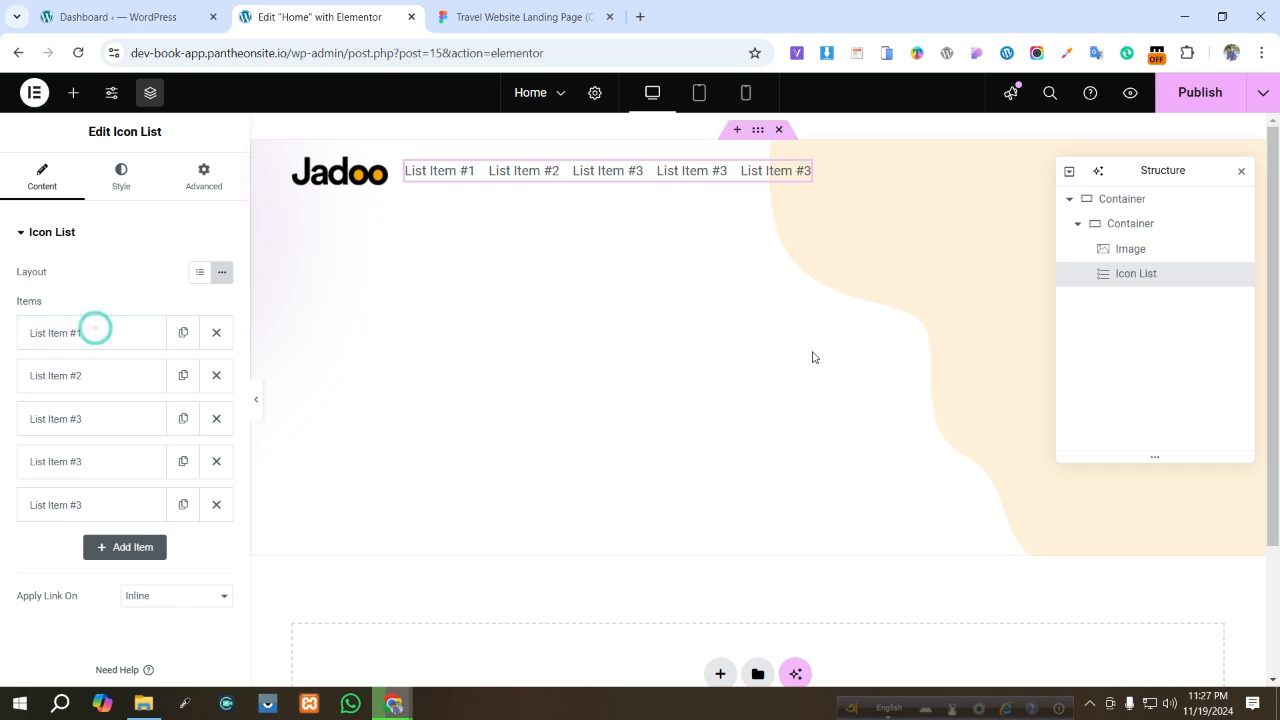
- In Figma, select the Destinations nav item, dismiss the missing font dialog, and copy its text
{"action": "left_click", "coordinate": [521, 24]}
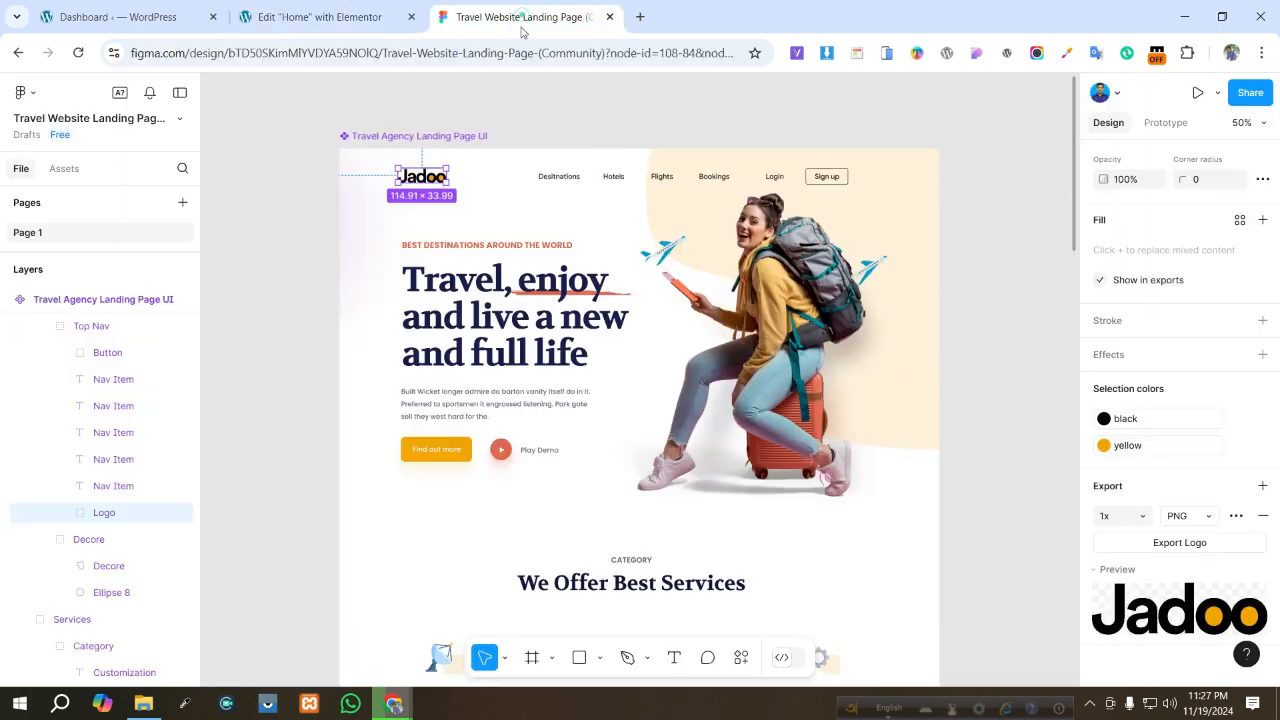
{"action": "left_click", "coordinate": [559, 176]}
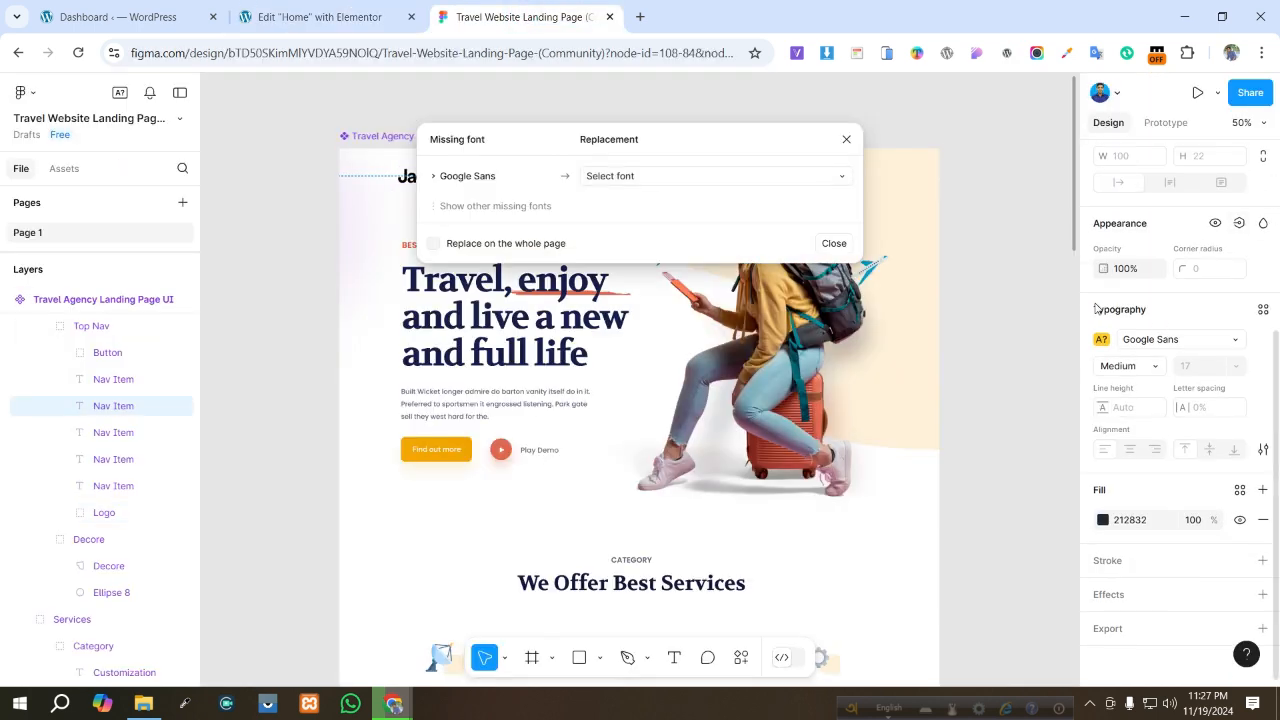
{"action": "left_click", "coordinate": [848, 140]}
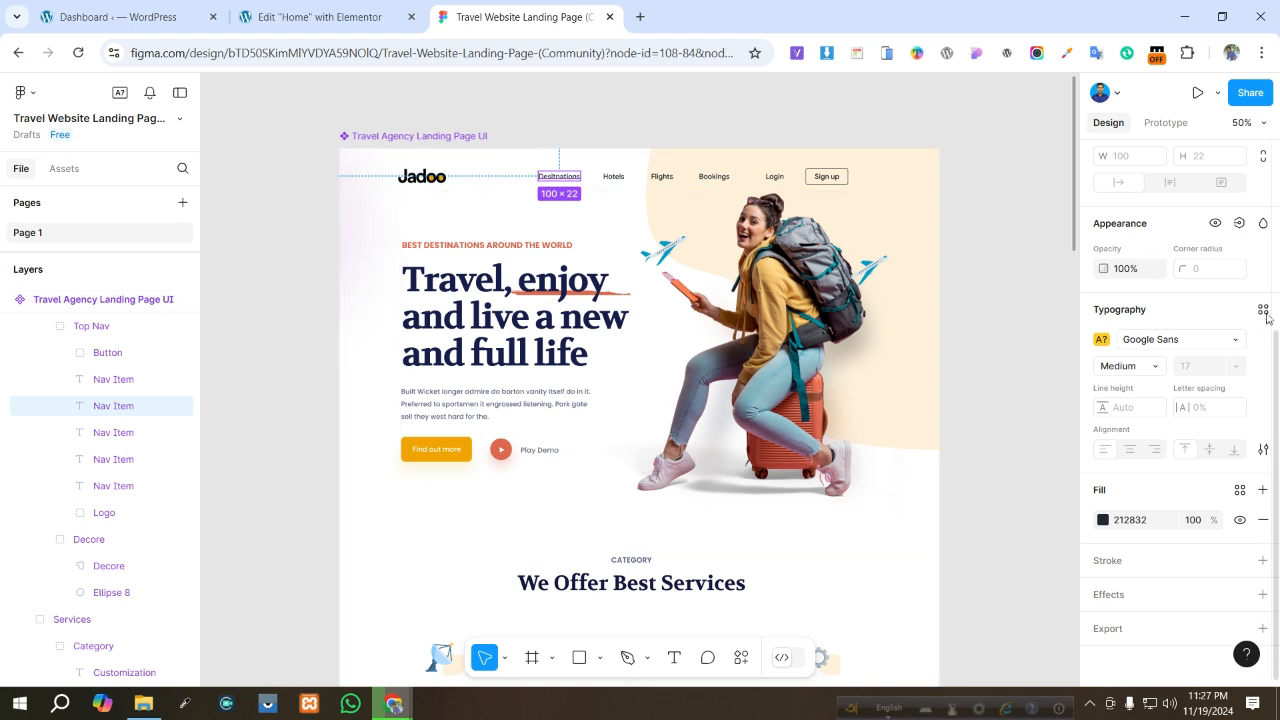
{"action": "scroll", "coordinate": [1262, 318], "scroll_direction": "up", "scroll_amount": 3}
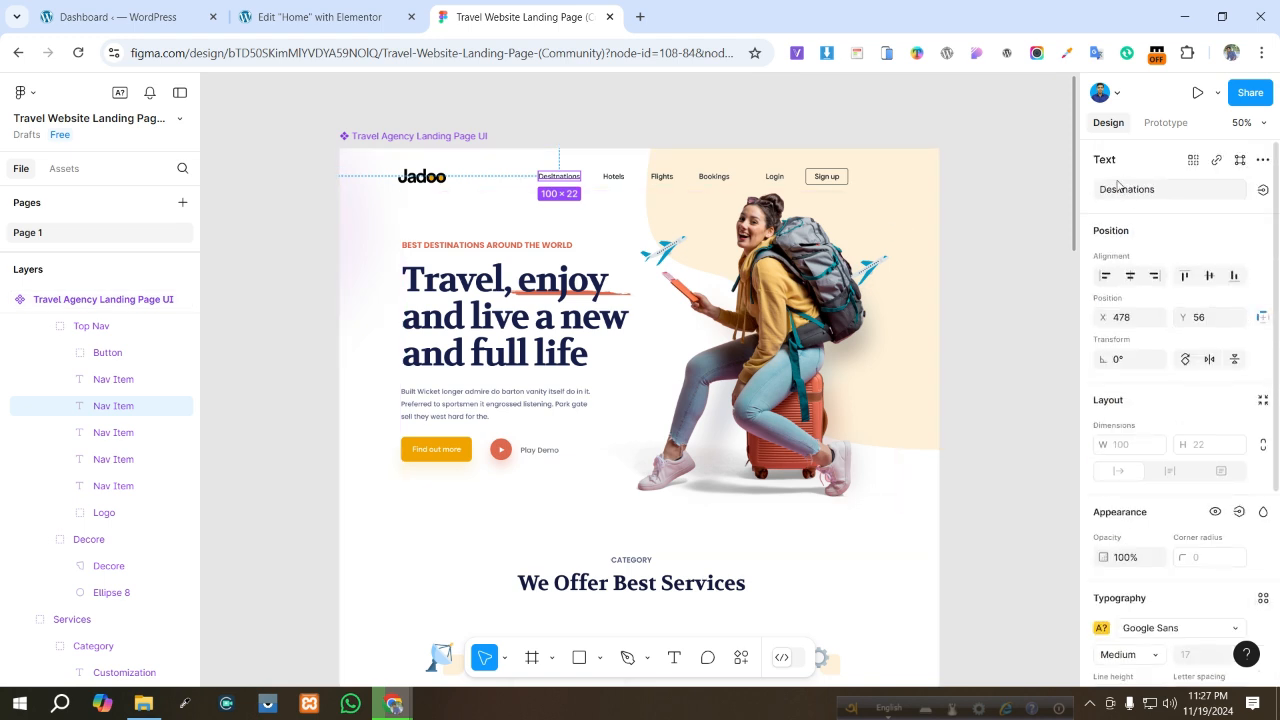
{"action": "left_click", "coordinate": [1177, 192]}
{"action": "key", "text": "ctrl+c"}
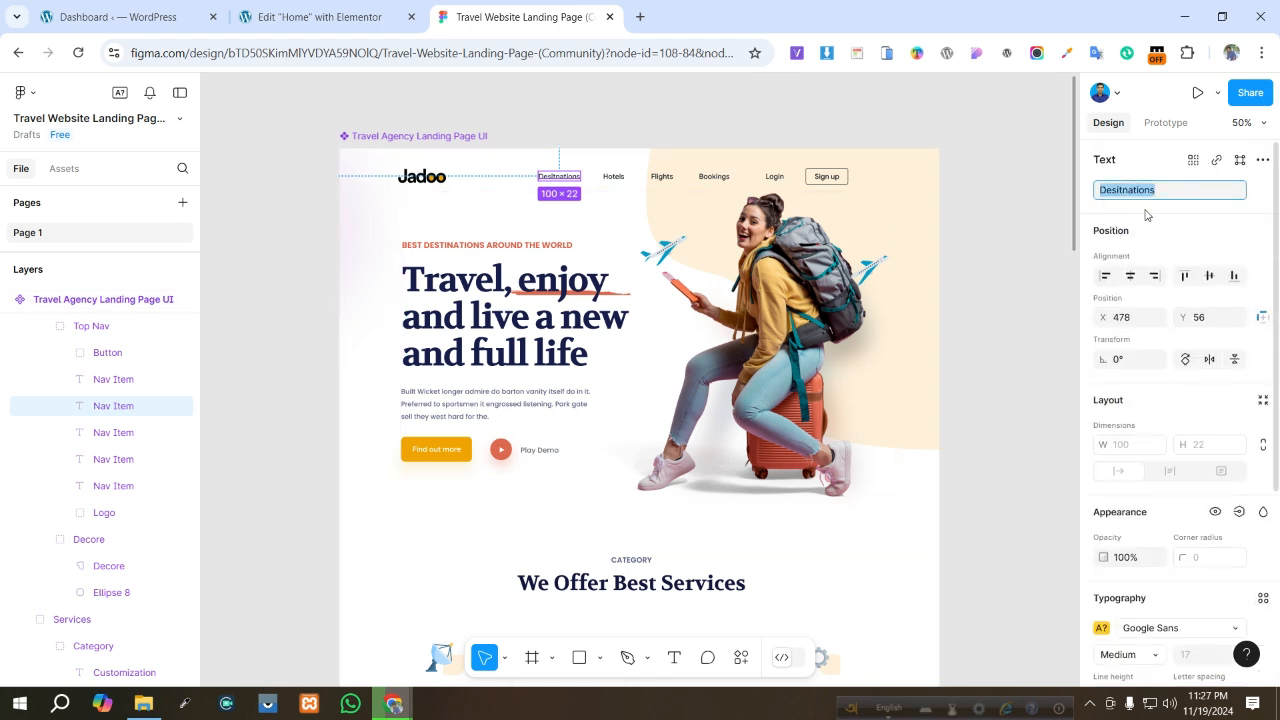
- In Elementor, paste the copied text as the first list item's label, Desitnations
{"action": "left_click", "coordinate": [320, 17]}
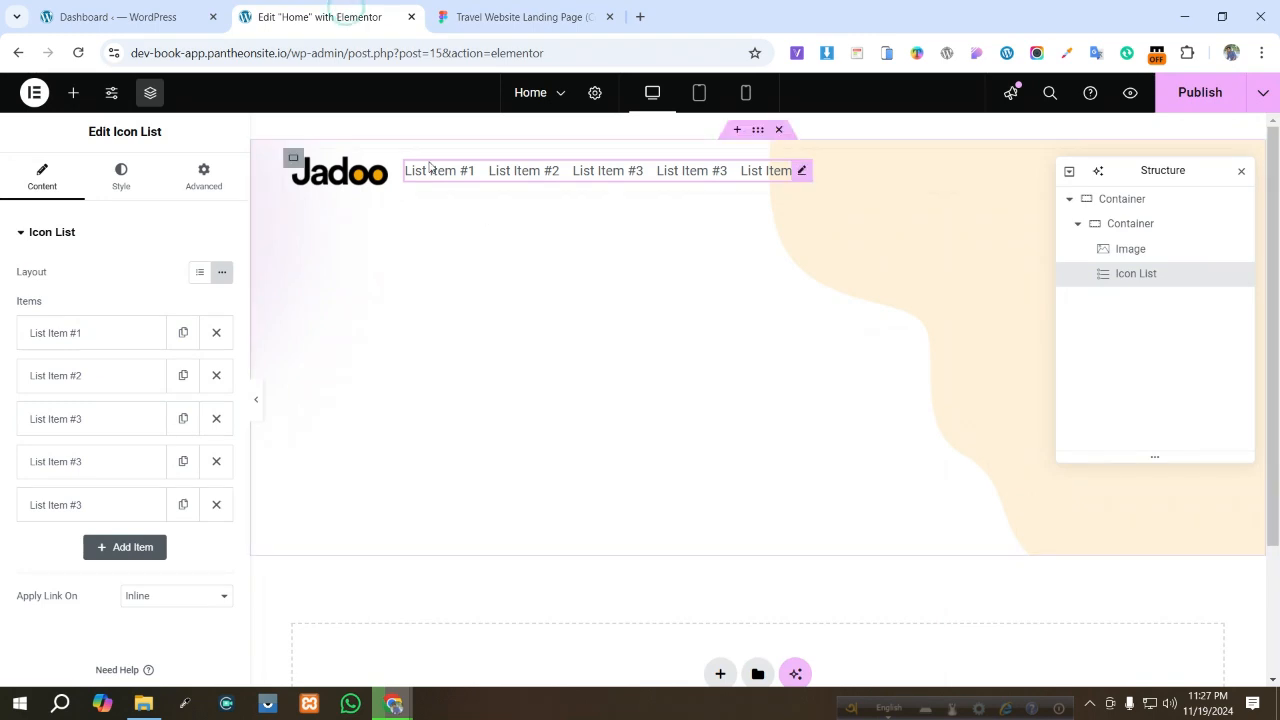
{"action": "left_click", "coordinate": [123, 338]}
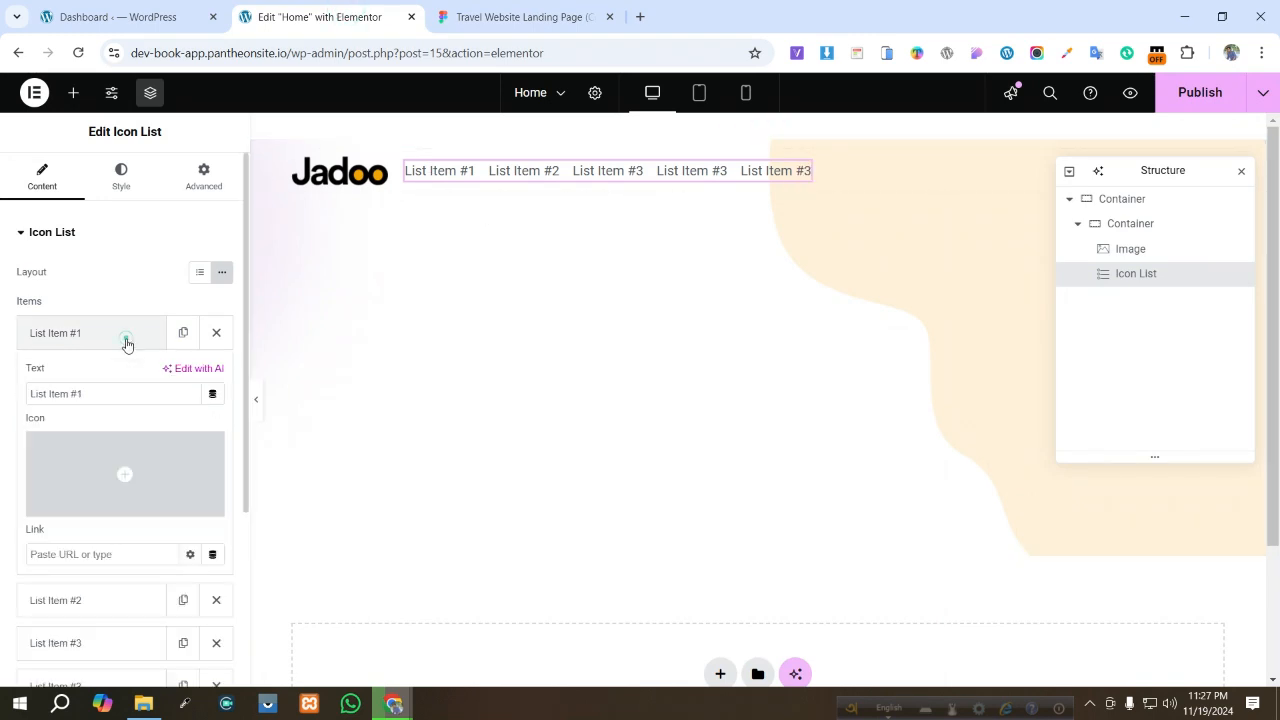
{"action": "triple_click", "coordinate": [115, 392]}
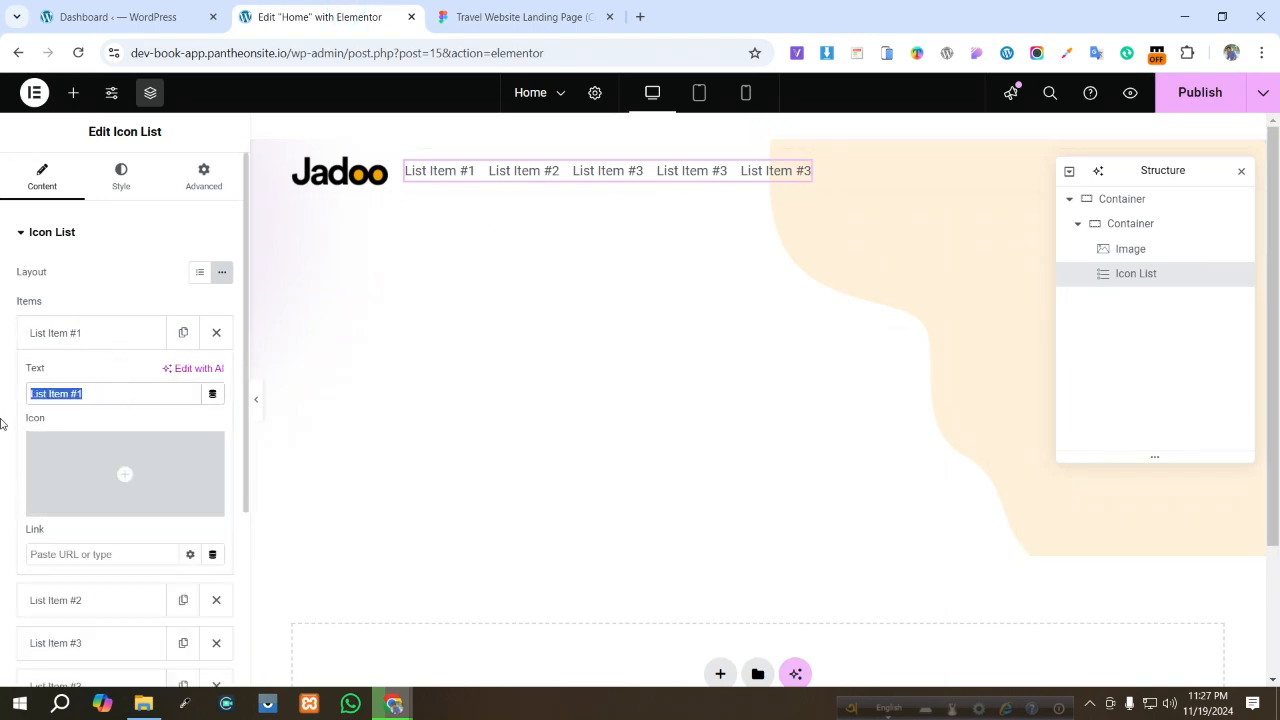
{"action": "key", "text": "ctrl+v"}
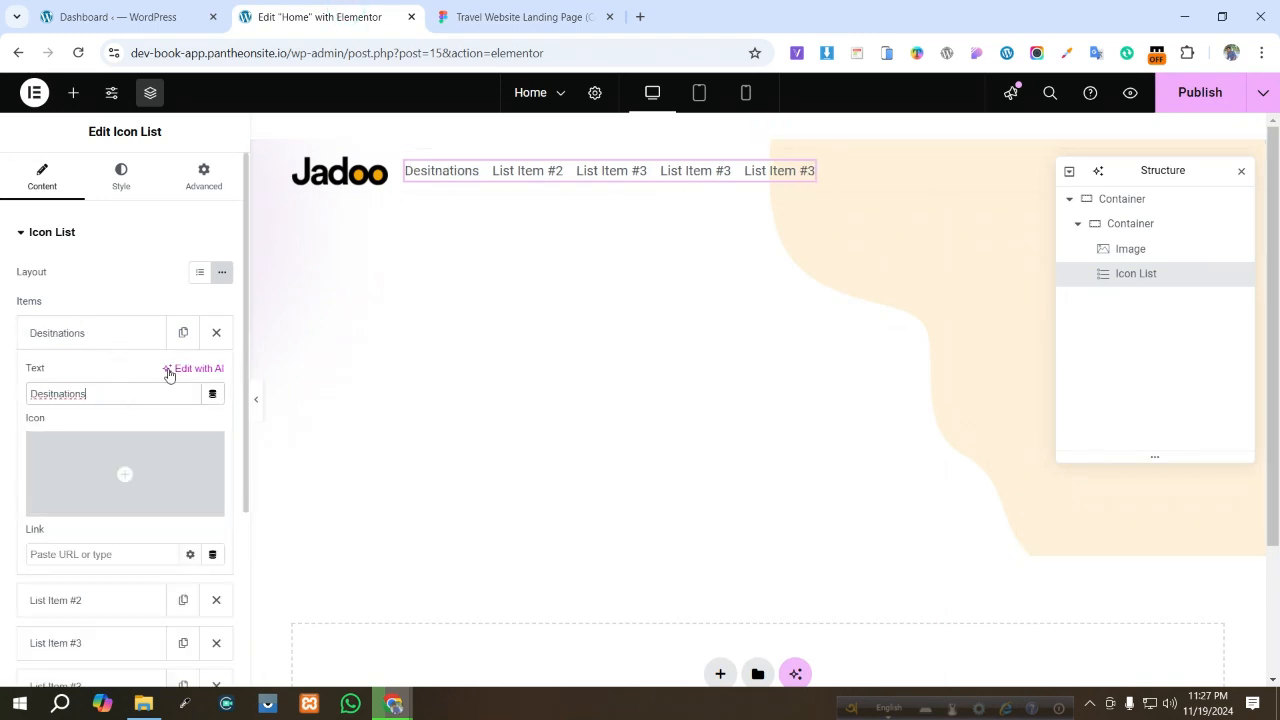
{"action": "left_click", "coordinate": [528, 5]}
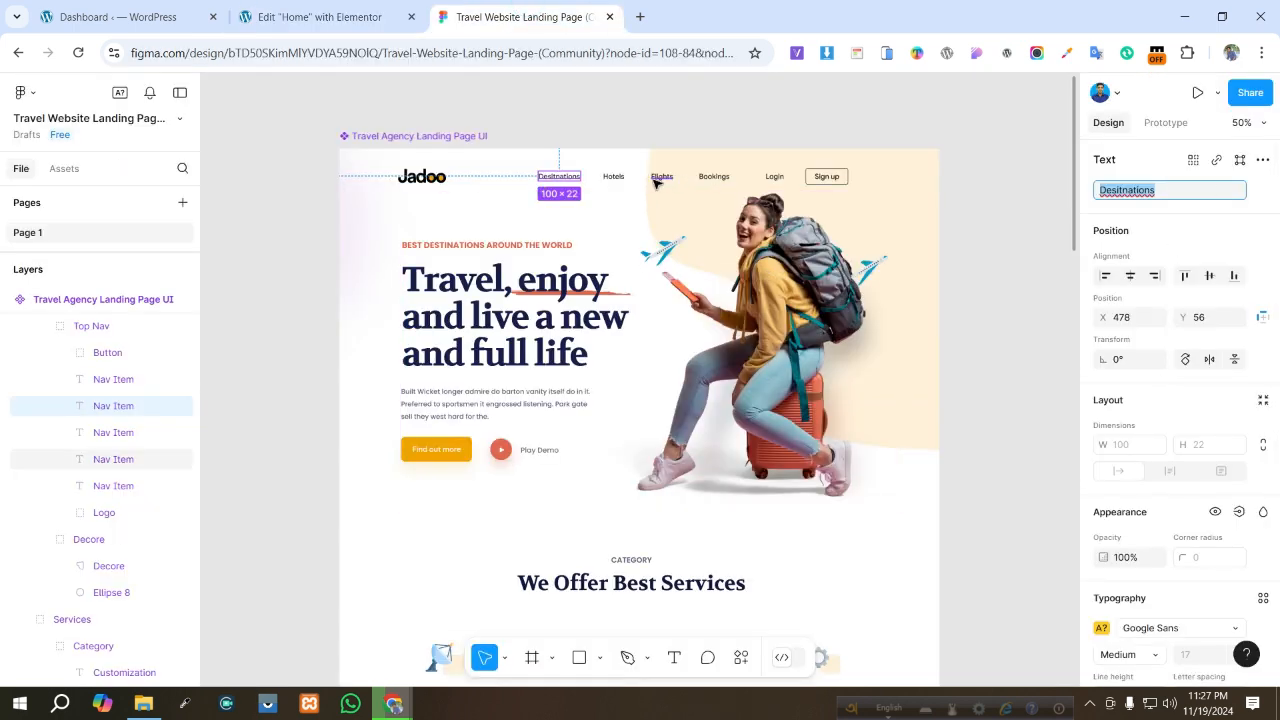
- Copy the Hotels nav item text from the Figma design and set the second list item's label to Hotels
{"action": "double_click", "coordinate": [613, 176]}
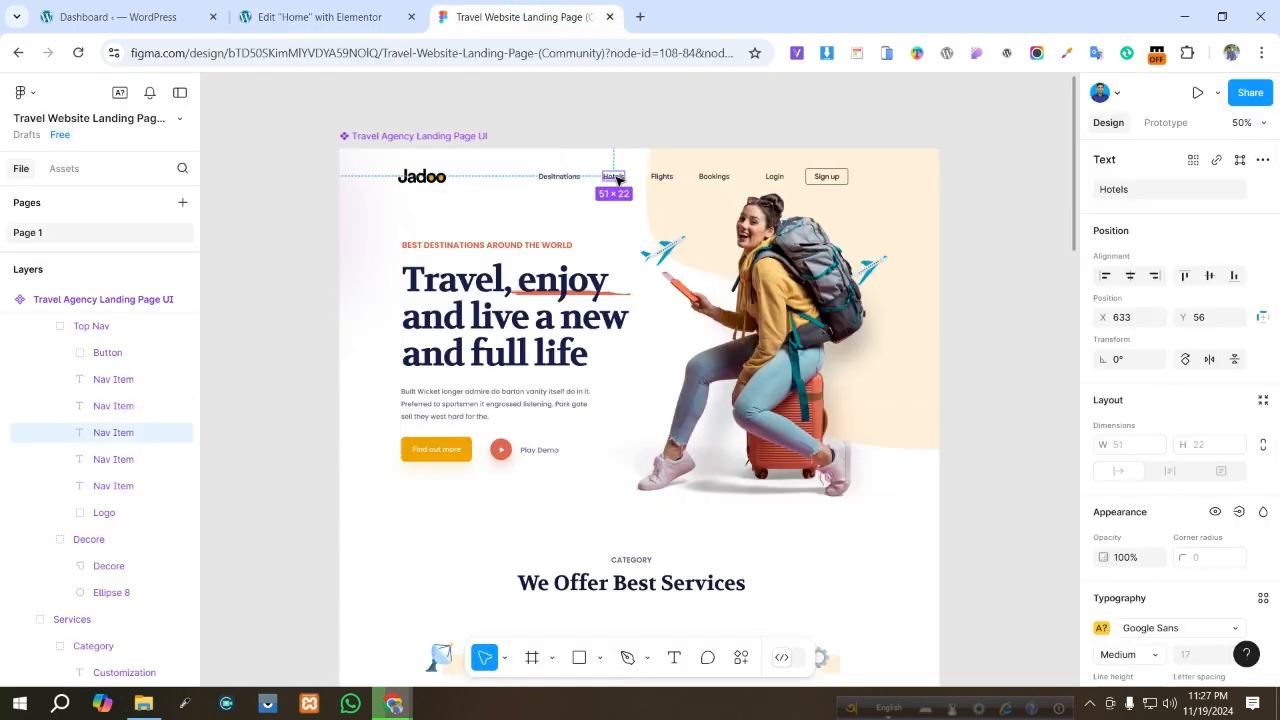
{"action": "left_click", "coordinate": [1159, 190]}
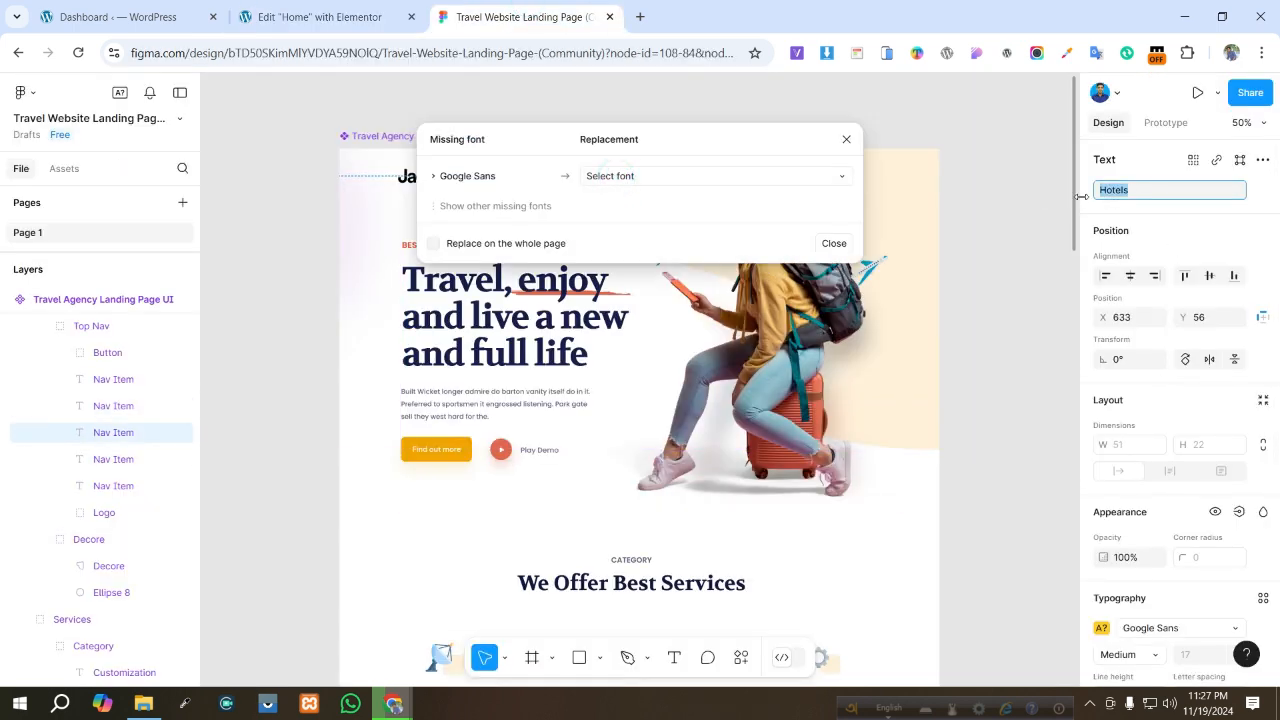
{"action": "left_click", "coordinate": [330, 17]}
{"action": "left_click", "coordinate": [143, 600]}
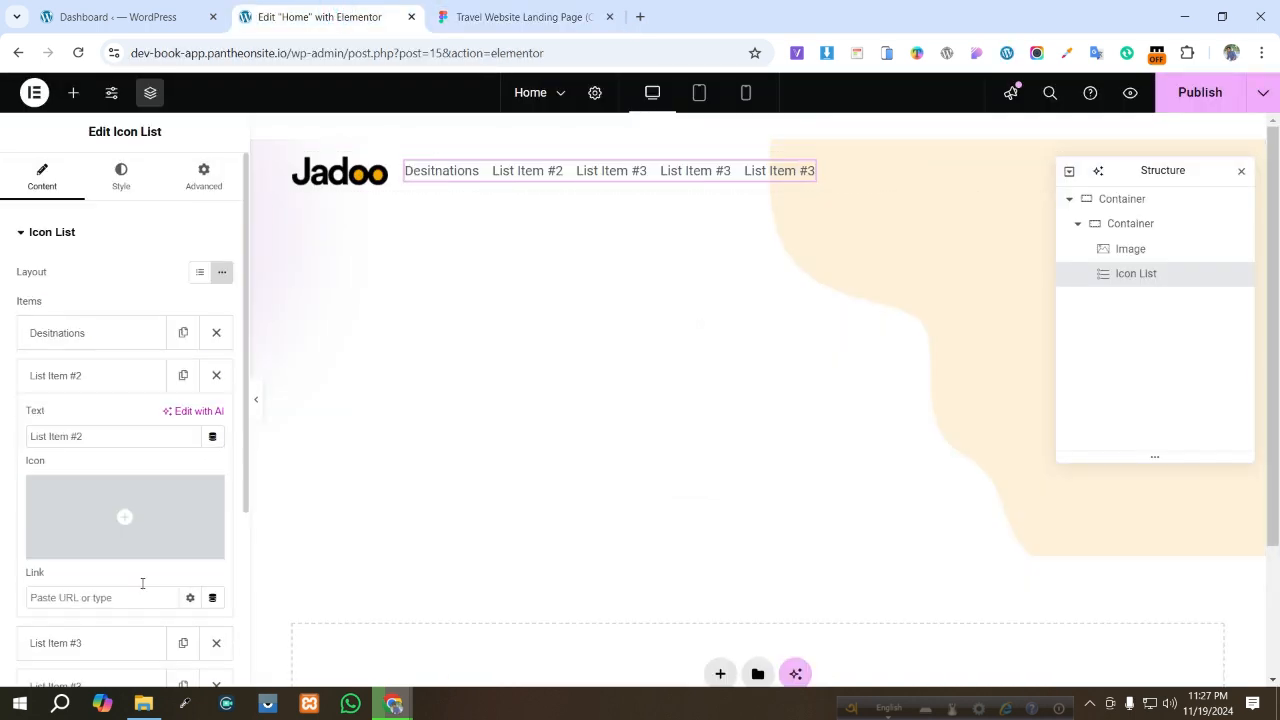
{"action": "left_click_drag", "start_coordinate": [111, 431], "coordinate": [3, 433]}
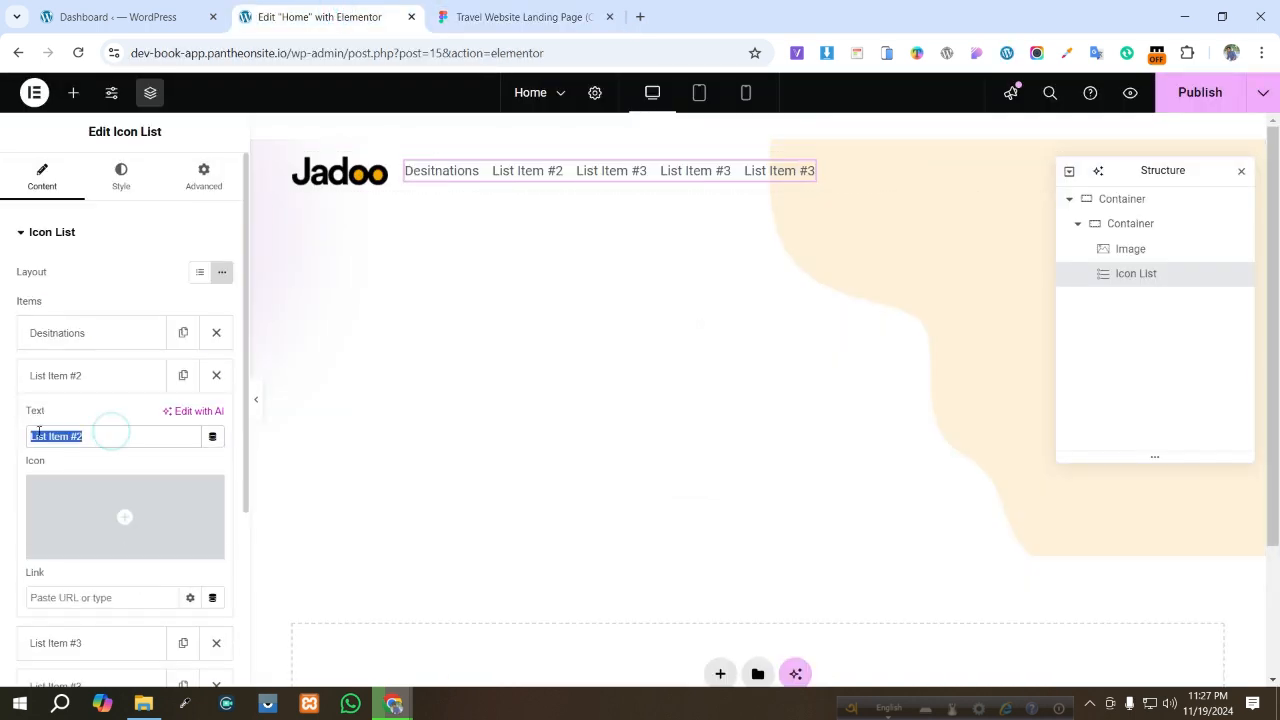
{"action": "type", "text": "Hotels"}
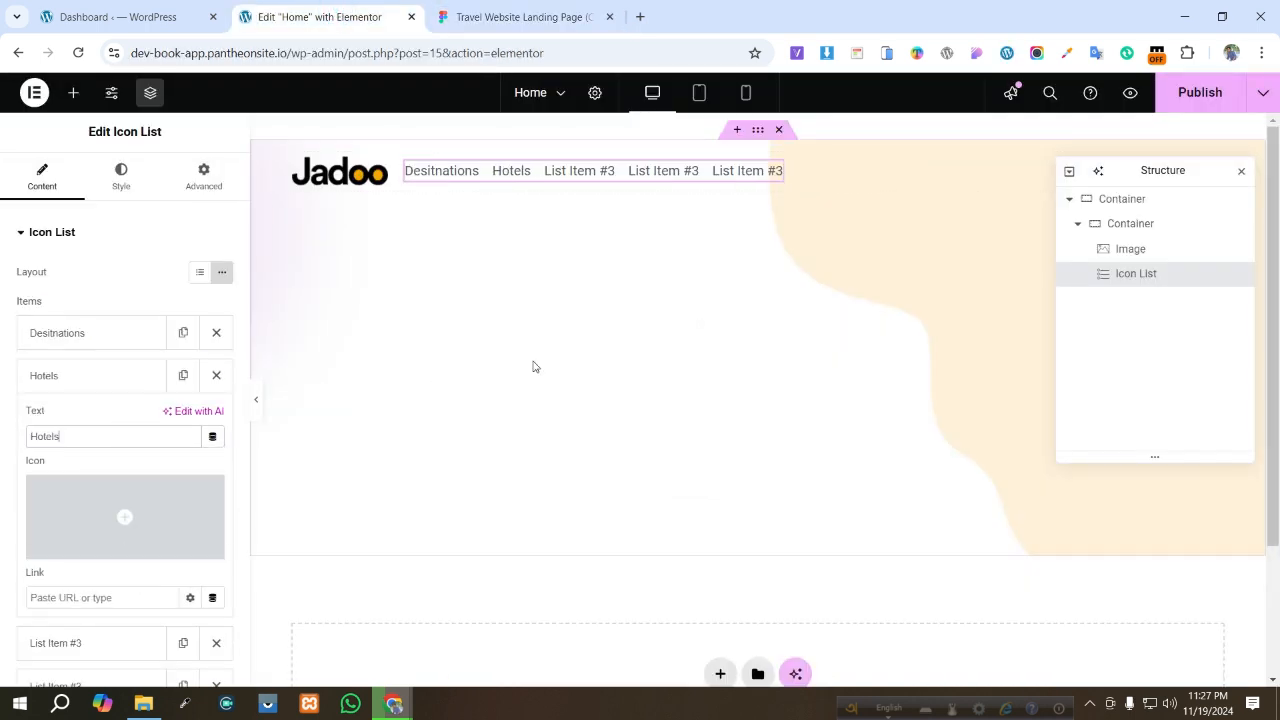
- In Figma, dismiss the missing font dialog and select the Flights nav item's text
{"action": "left_click", "coordinate": [501, 12]}
{"action": "left_click", "coordinate": [660, 345]}
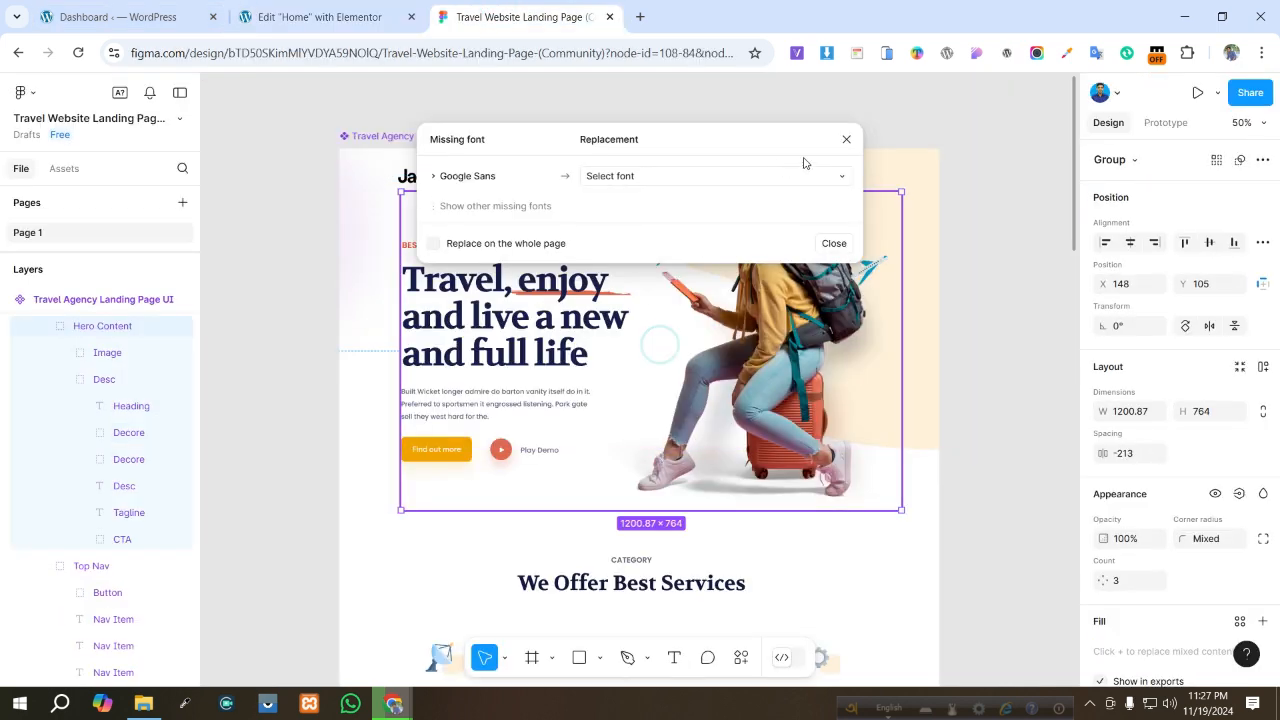
{"action": "left_click", "coordinate": [845, 143]}
{"action": "key", "text": "Escape"}
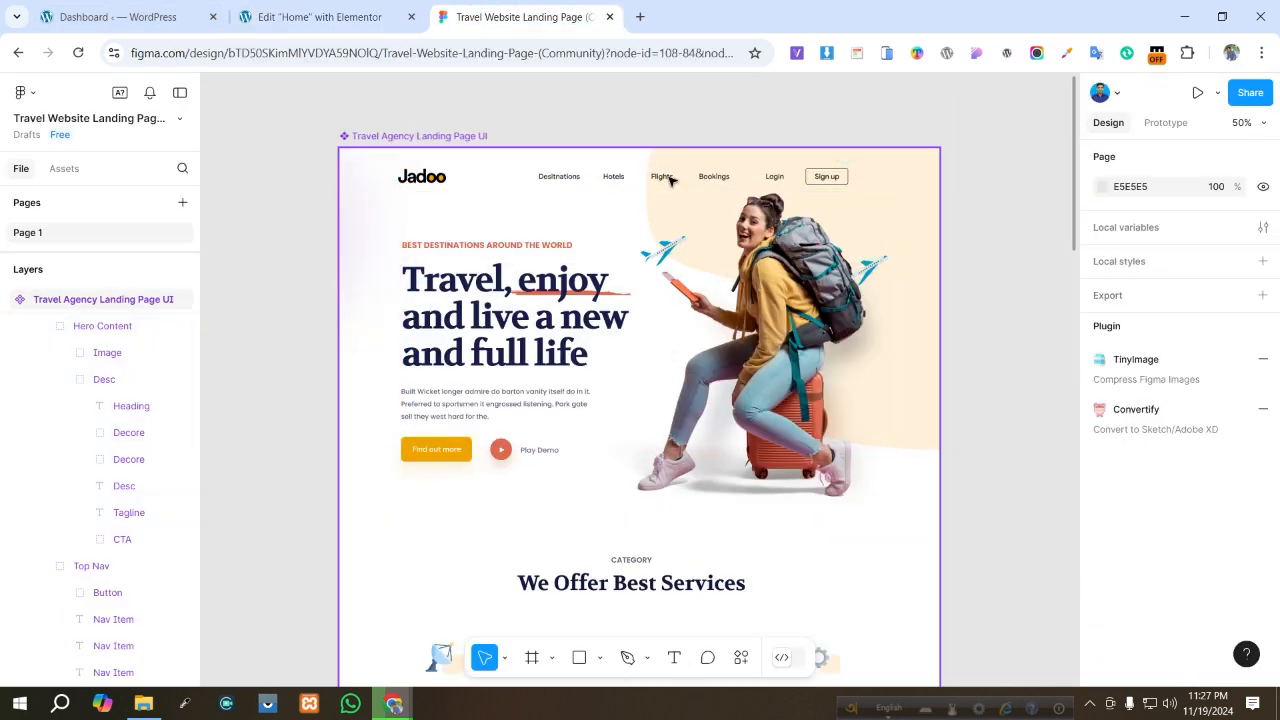
{"action": "left_click", "coordinate": [670, 179]}
{"action": "double_click", "coordinate": [670, 179]}
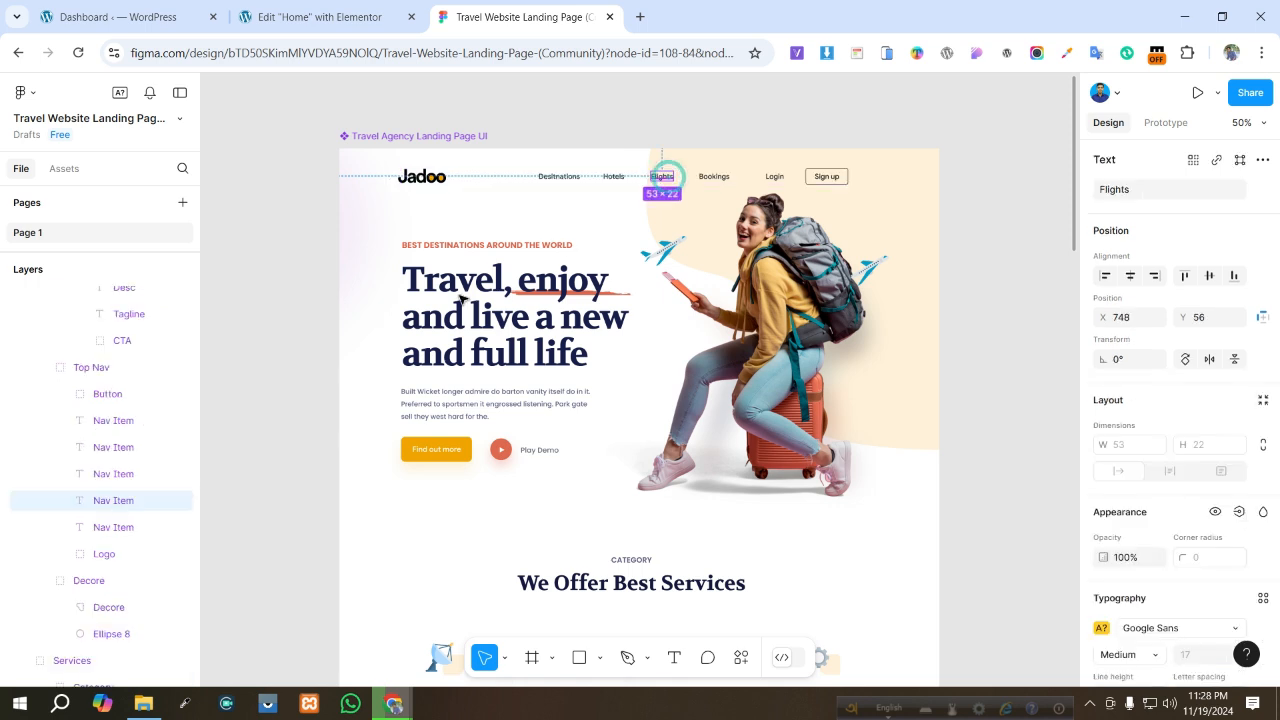
{"action": "left_click", "coordinate": [1156, 195]}
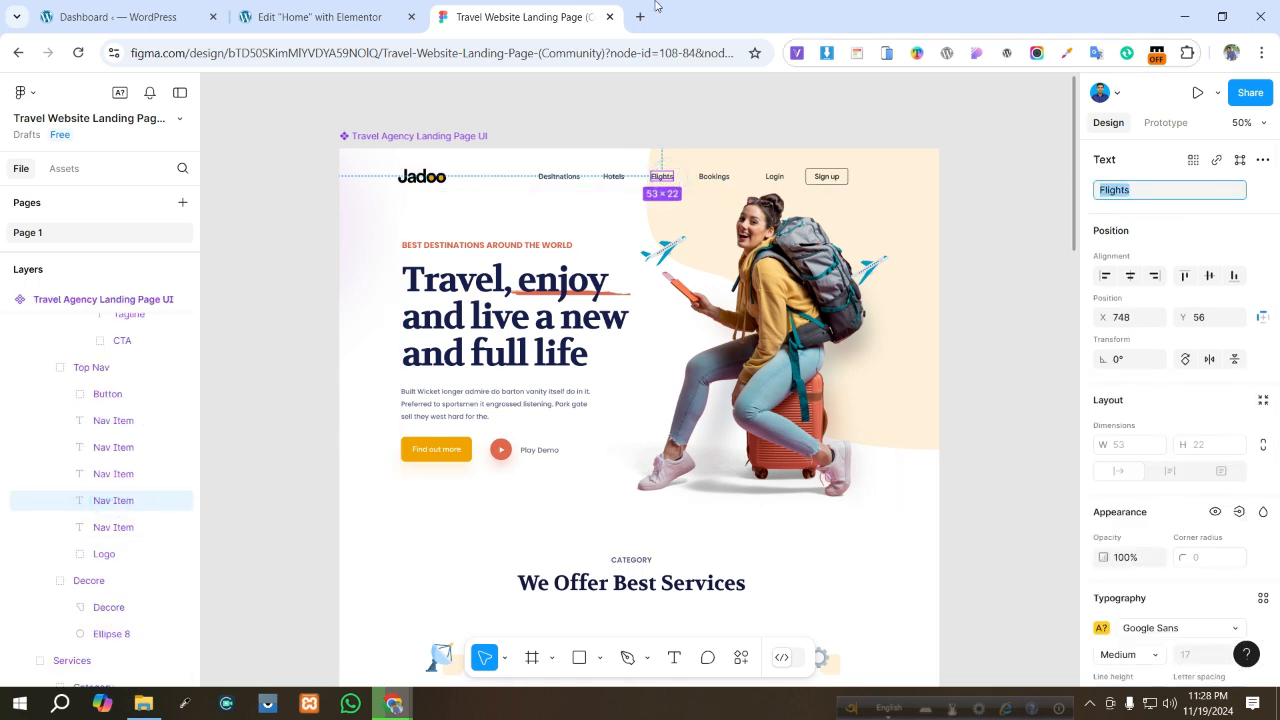
- In Elementor, set the third list item's label to Flights
{"action": "left_click", "coordinate": [320, 17]}
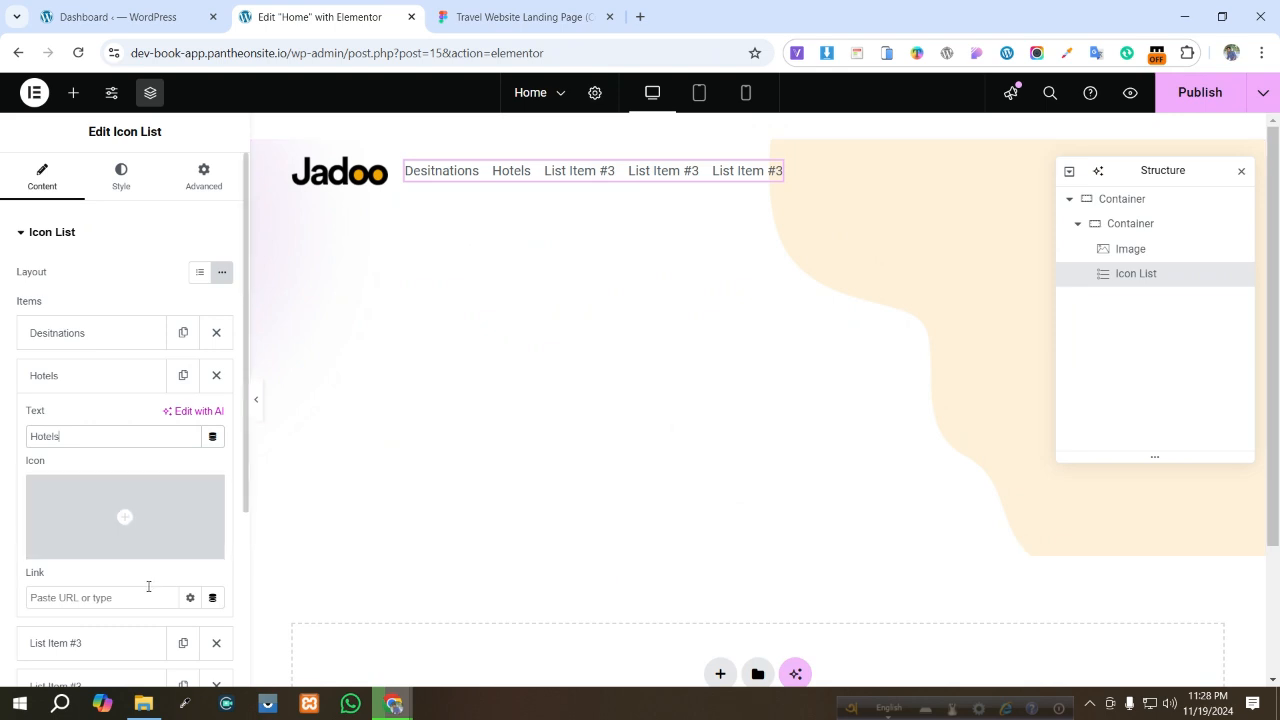
{"action": "scroll", "coordinate": [110, 510], "scroll_direction": "down", "scroll_amount": 3}
{"action": "left_click", "coordinate": [98, 398]}
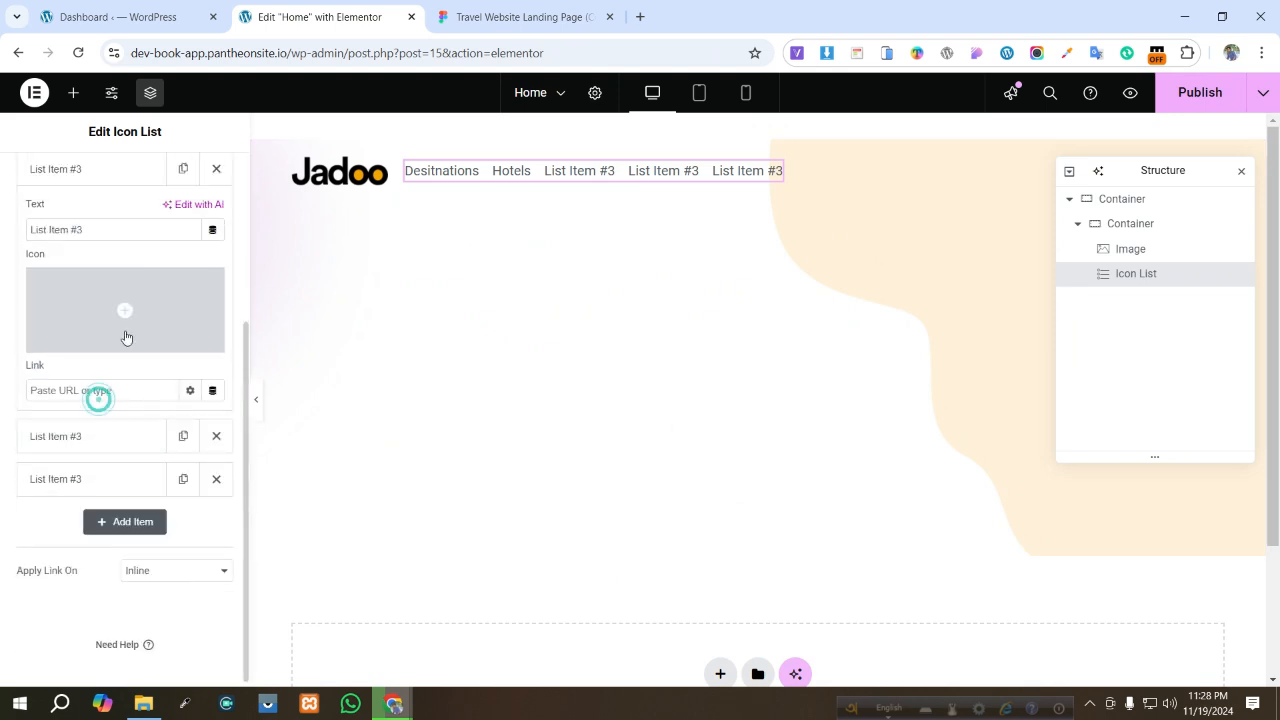
{"action": "triple_click", "coordinate": [114, 229]}
{"action": "type", "text": "Flights"}
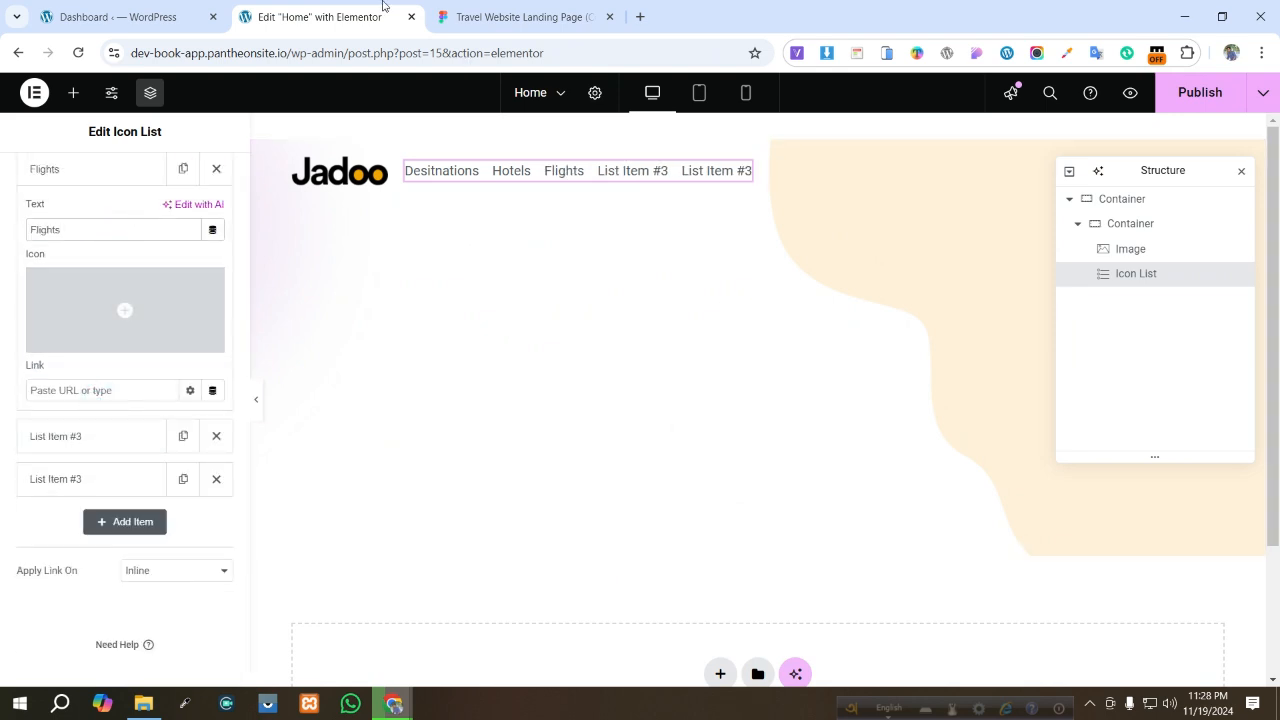
- Check the Bookings nav item in Figma and set the fourth list item's label to Bookings
{"action": "left_click", "coordinate": [530, 17]}
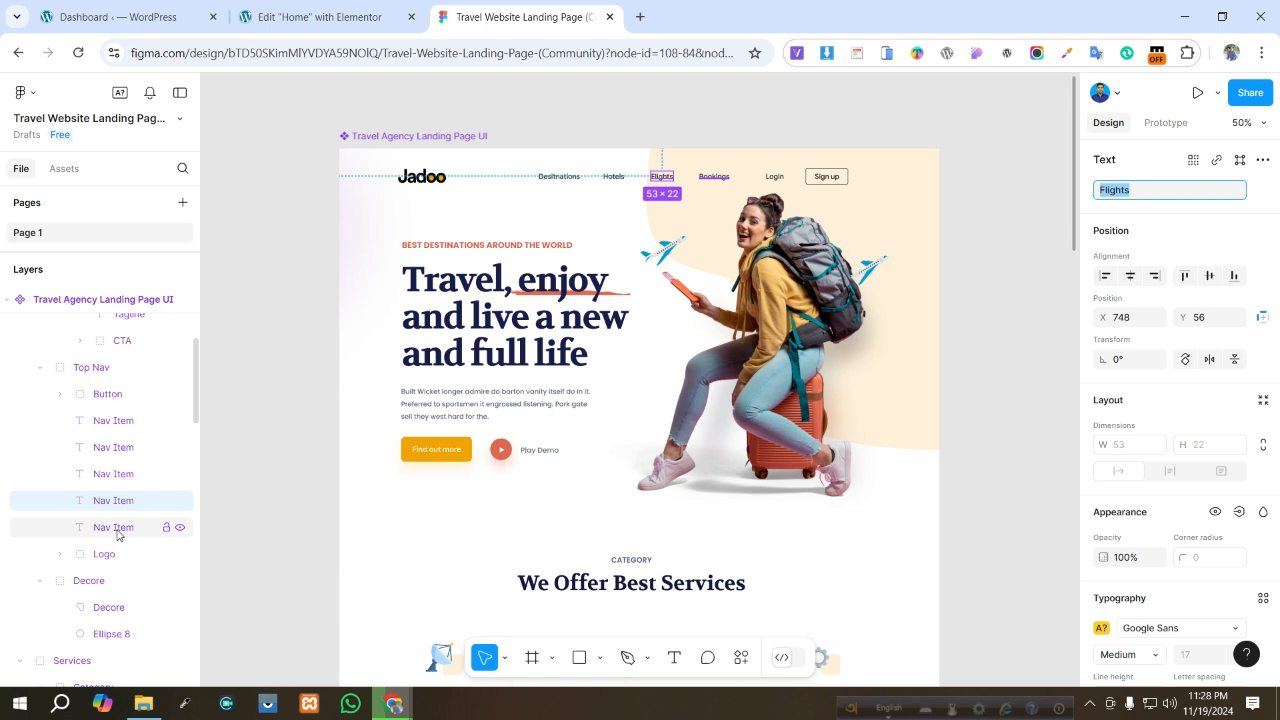
{"action": "left_click", "coordinate": [117, 530]}
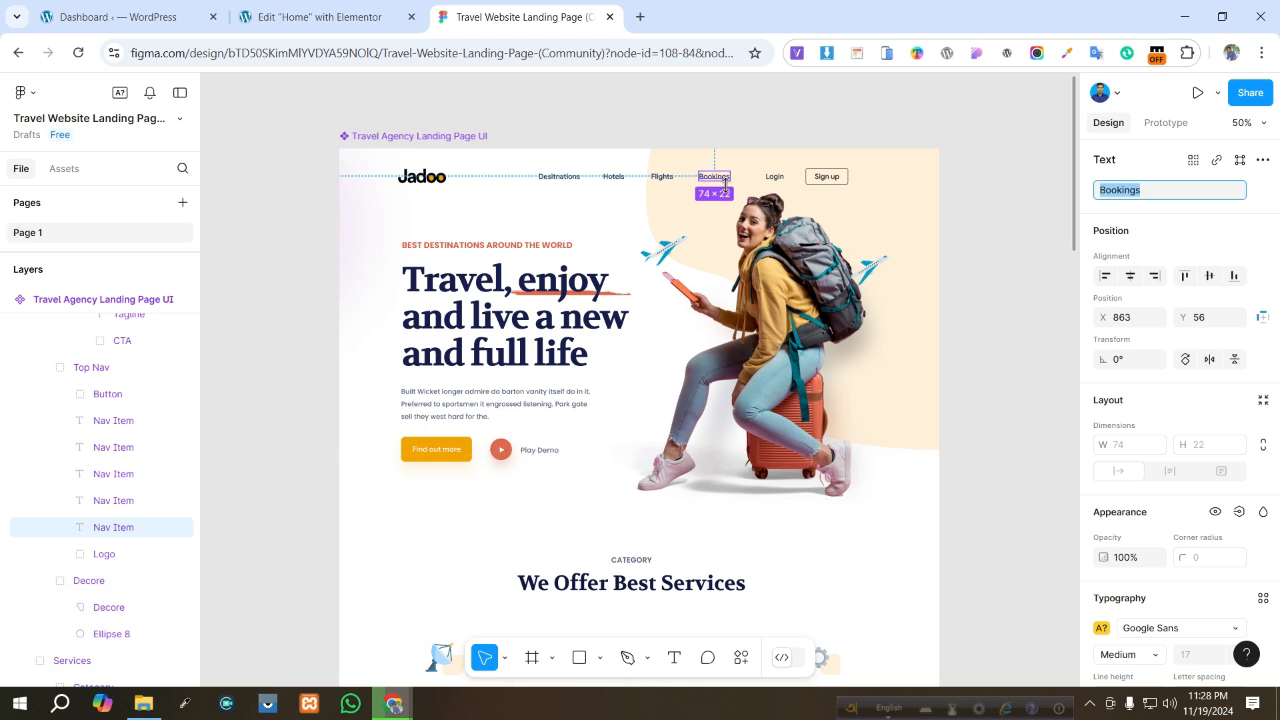
{"action": "left_click", "coordinate": [338, 19]}
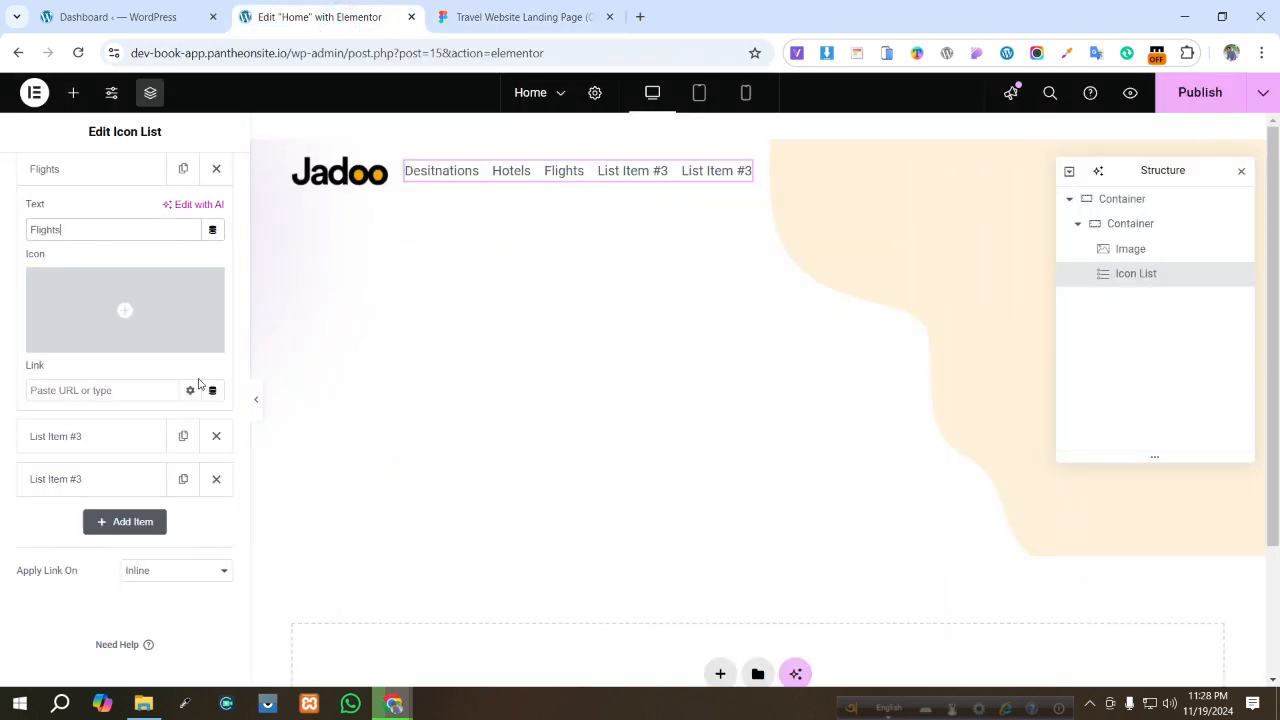
{"action": "left_click", "coordinate": [116, 426]}
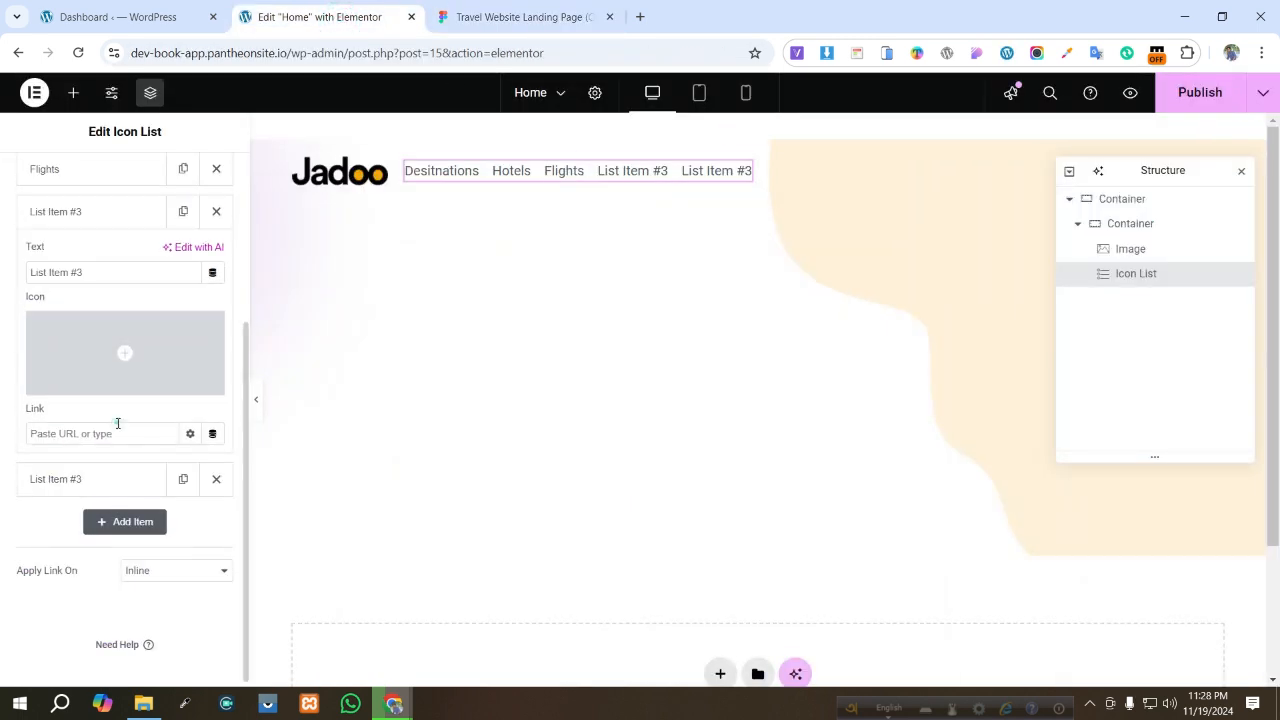
{"action": "triple_click", "coordinate": [113, 272]}
{"action": "type", "text": "Bookings"}
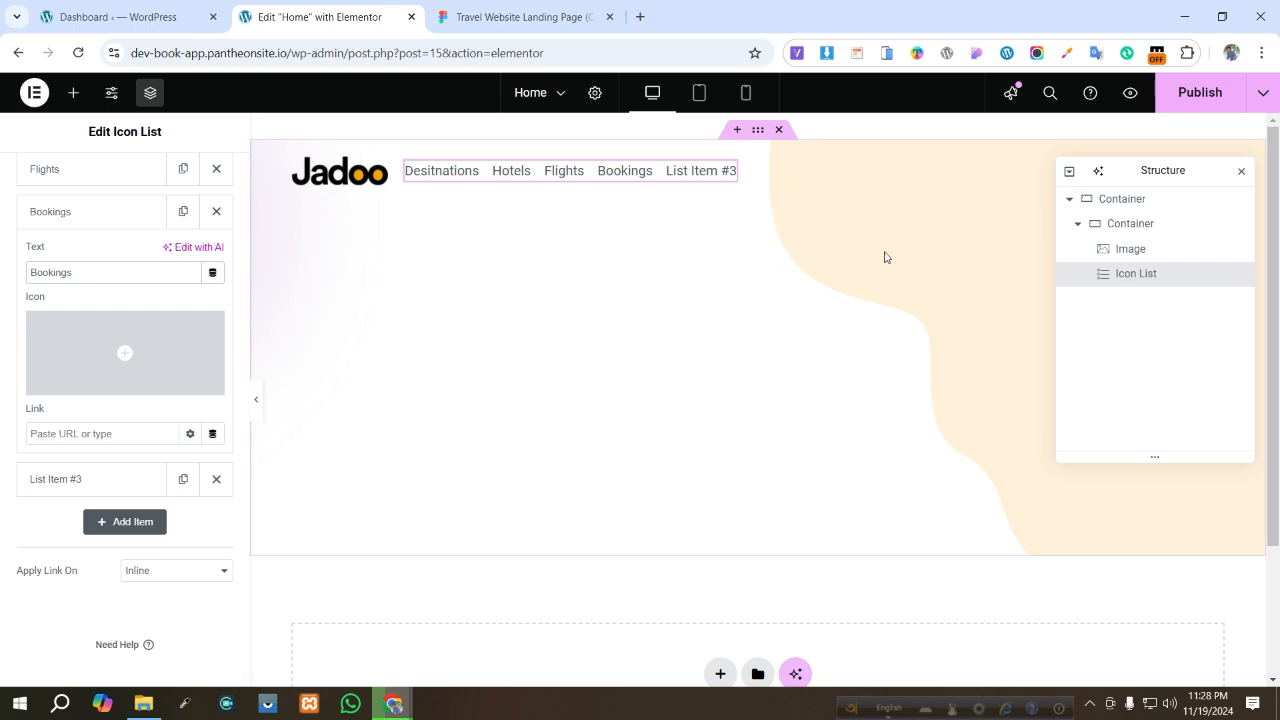
- Compare the menu with the Figma design and delete the unused fifth list item
{"action": "left_click", "coordinate": [513, 17]}
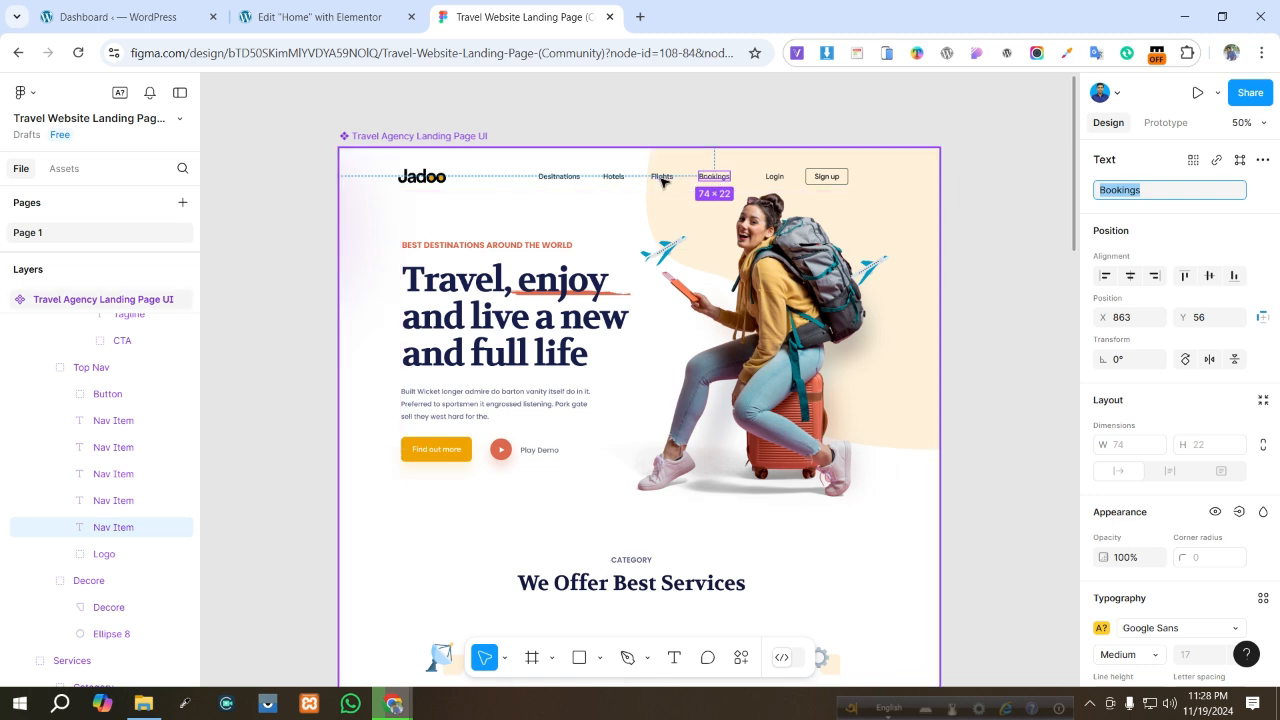
{"action": "left_click", "coordinate": [284, 12]}
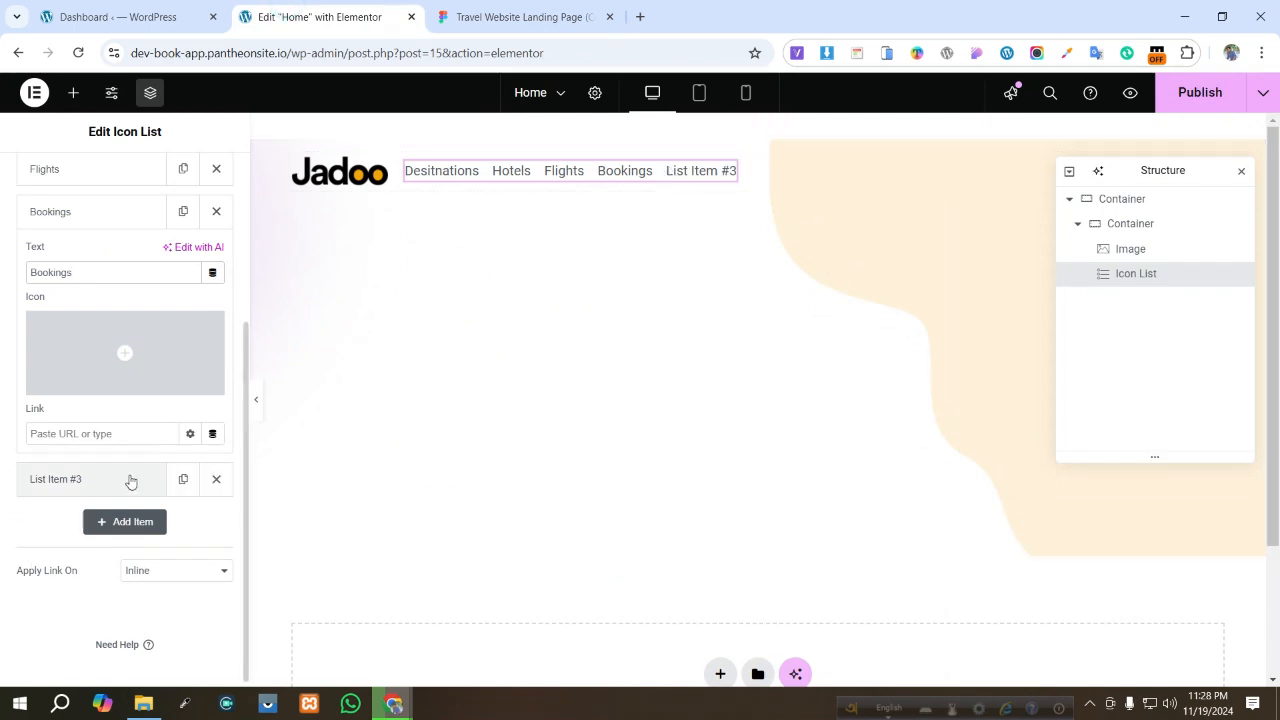
{"action": "left_click", "coordinate": [215, 481]}
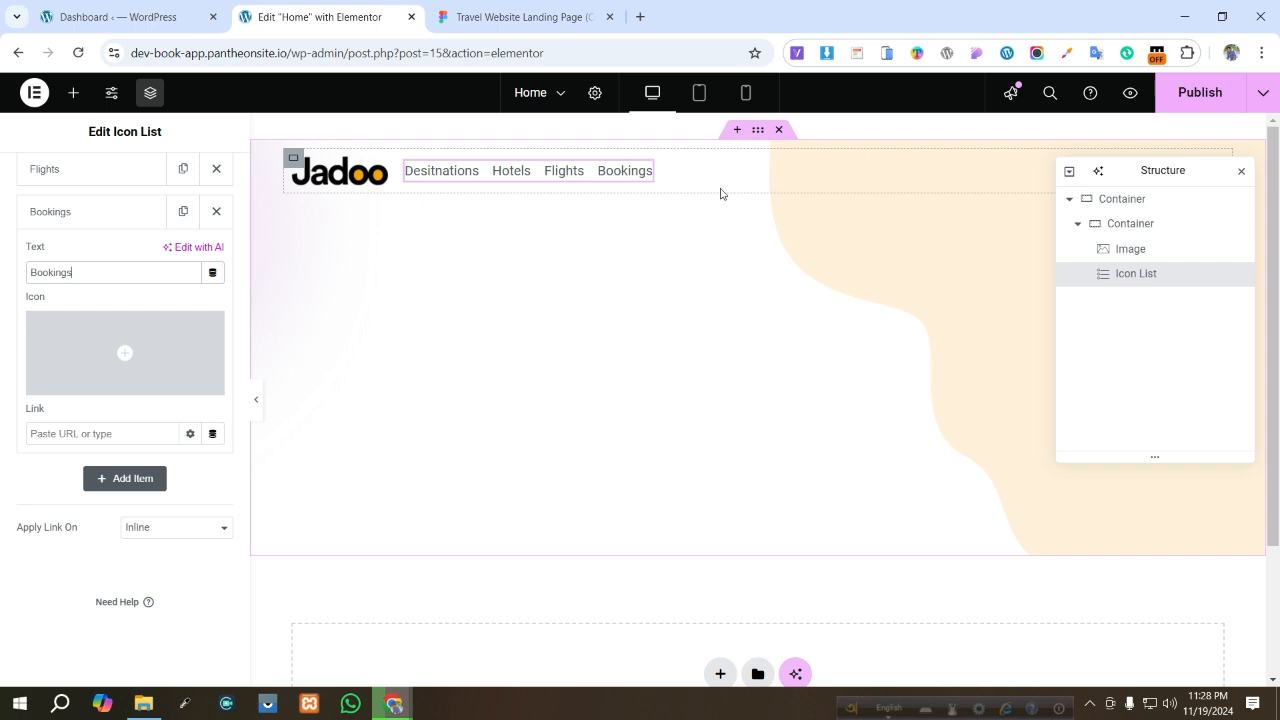
- Style the icon list with 29 px space between the menu items
{"action": "scroll", "coordinate": [100, 200], "scroll_direction": "up", "scroll_amount": 3}
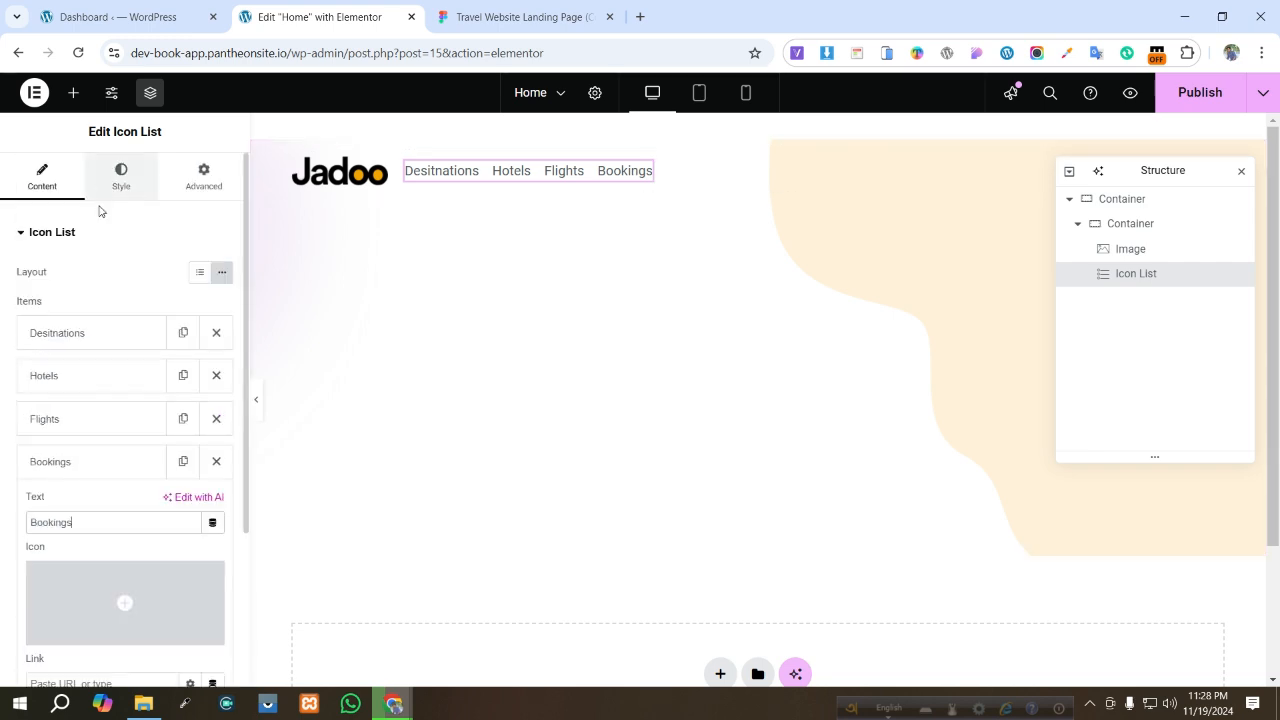
{"action": "left_click", "coordinate": [121, 177]}
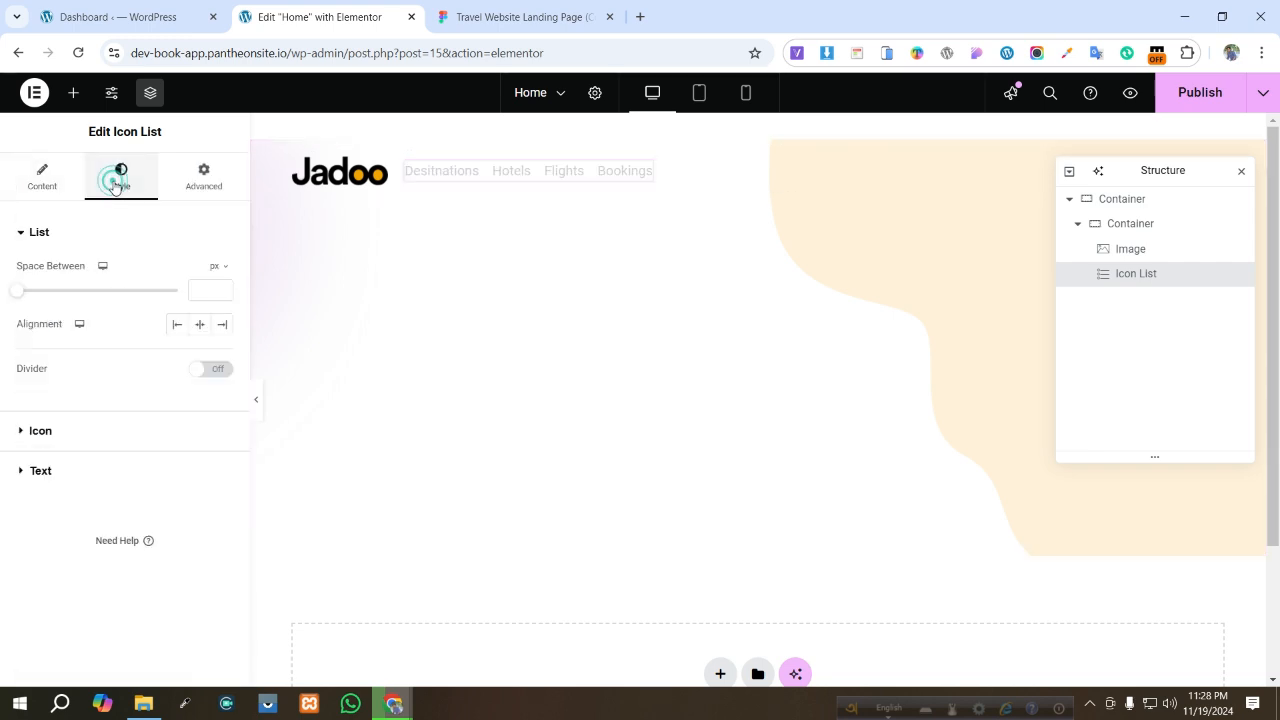
{"action": "left_click", "coordinate": [197, 326]}
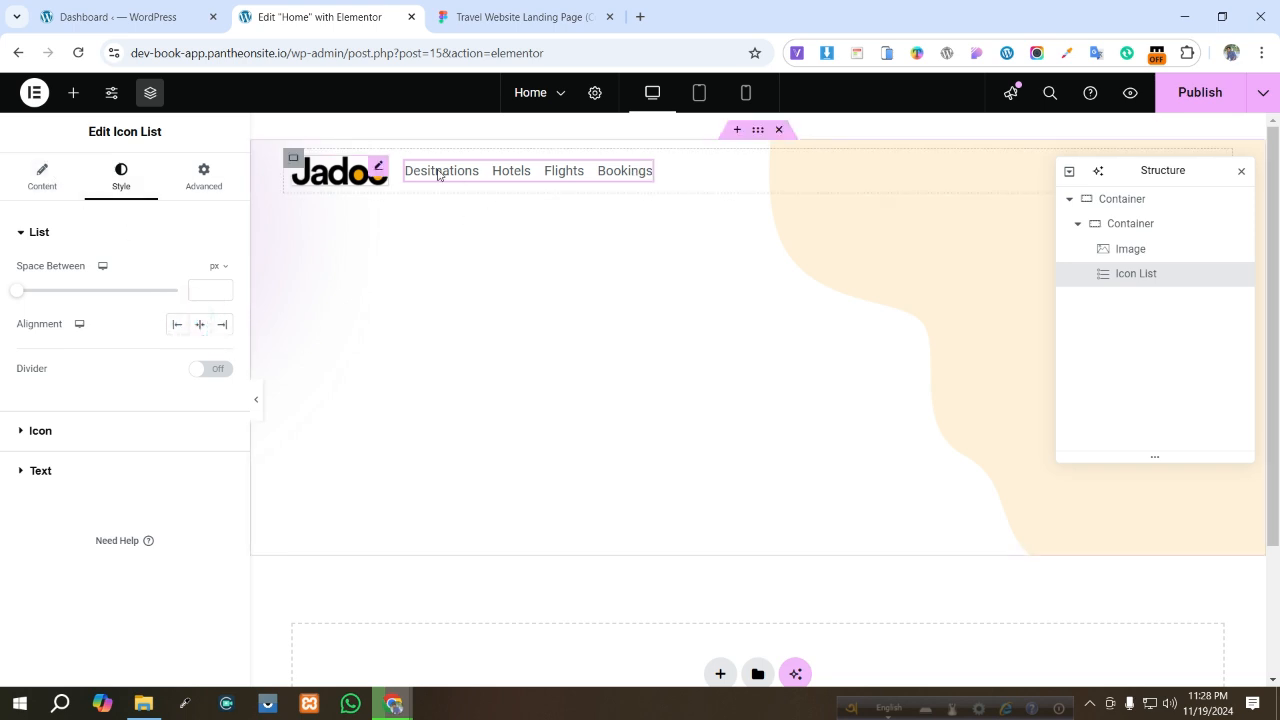
{"action": "left_click", "coordinate": [294, 159]}
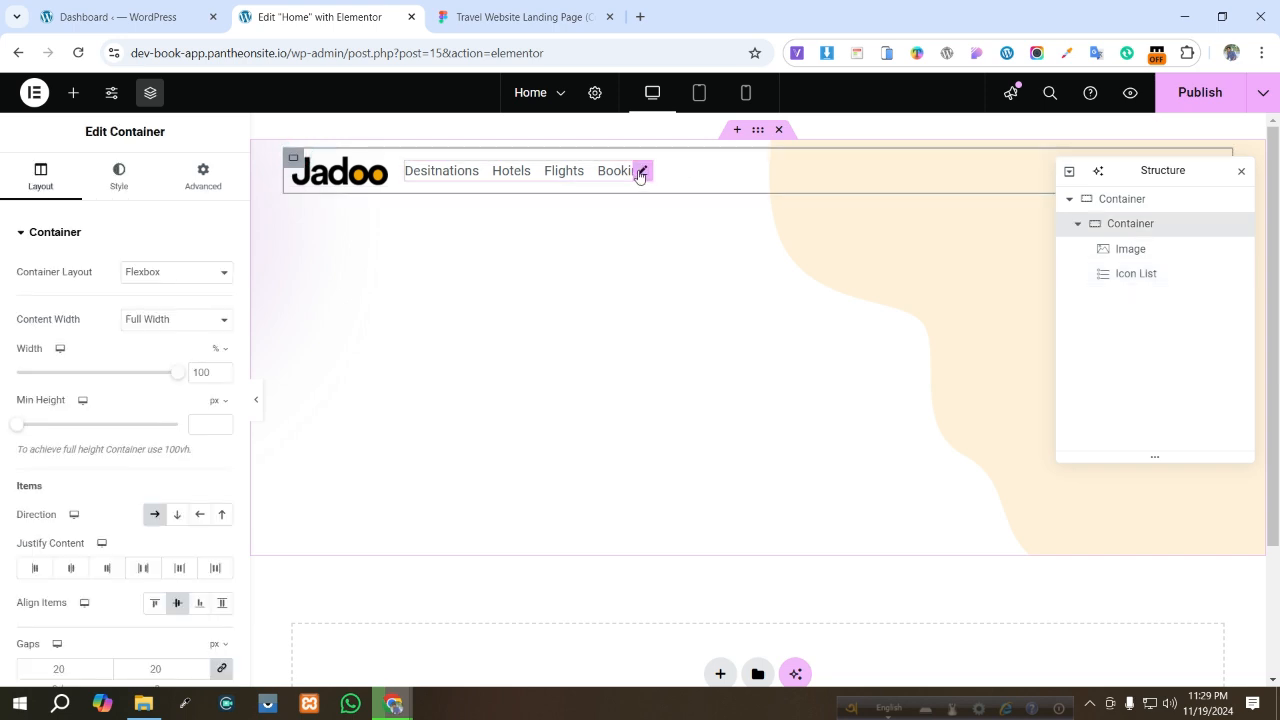
{"action": "left_click", "coordinate": [640, 174]}
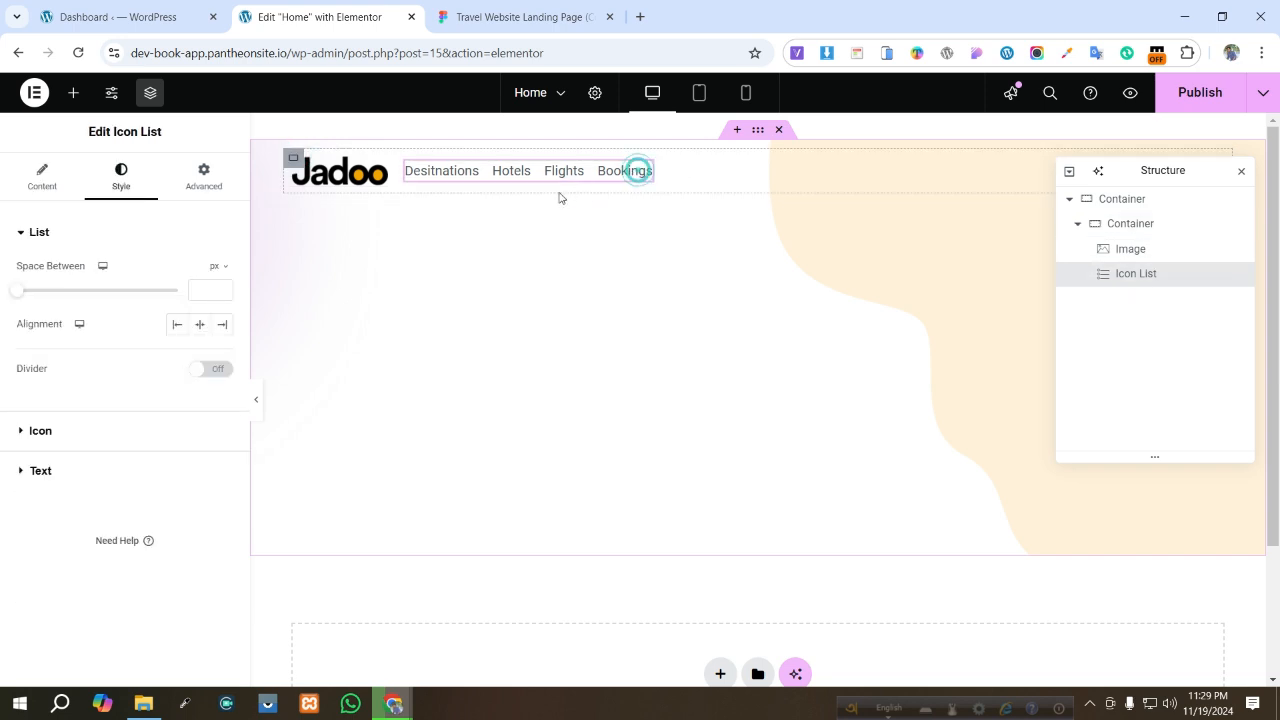
{"action": "left_click", "coordinate": [222, 325]}
{"action": "left_click", "coordinate": [225, 328]}
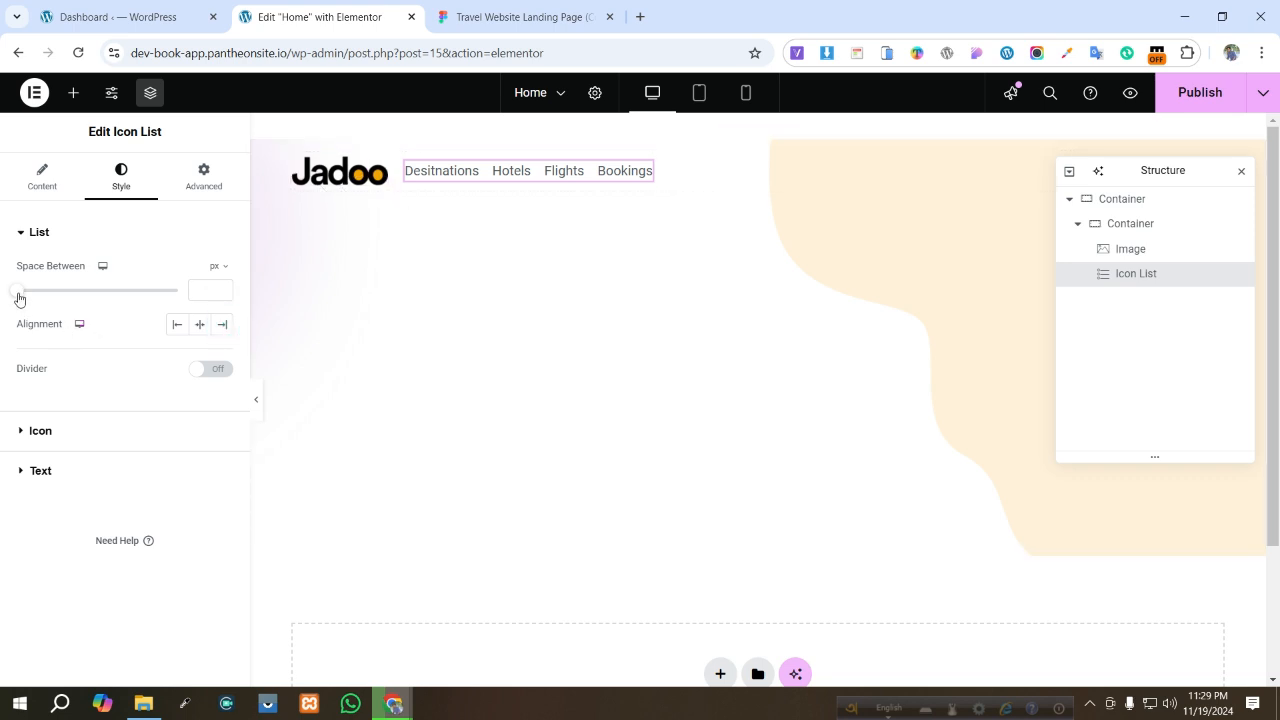
{"action": "left_click_drag", "start_coordinate": [55, 293], "coordinate": [113, 293]}
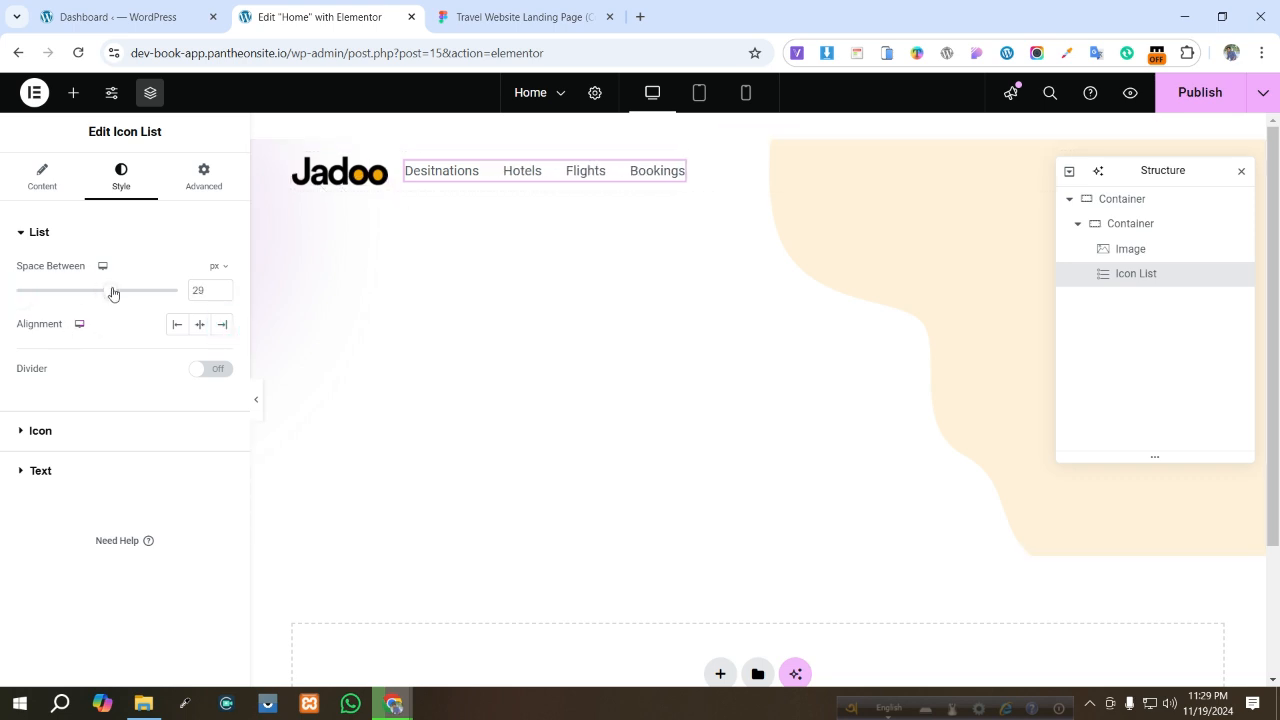
- Set the header container's content justification to space between, pushing the menu away from the logo
{"action": "left_click", "coordinate": [293, 158]}
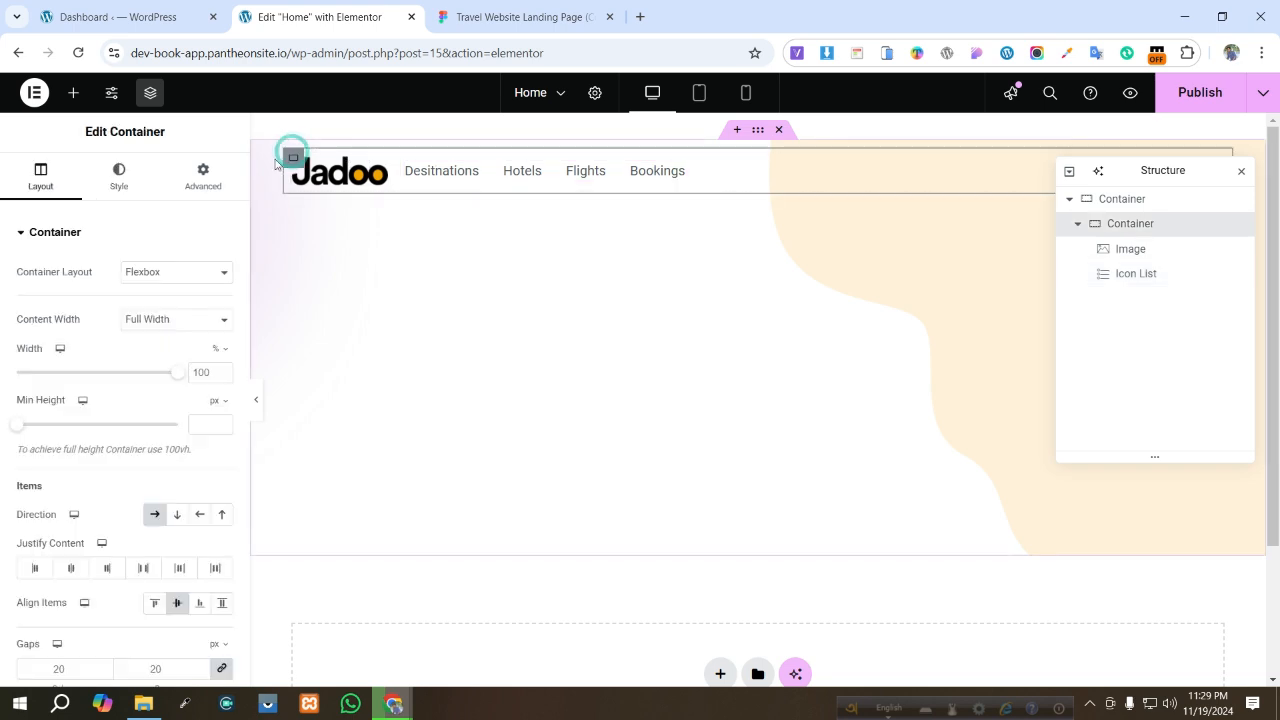
{"action": "left_click", "coordinate": [216, 568]}
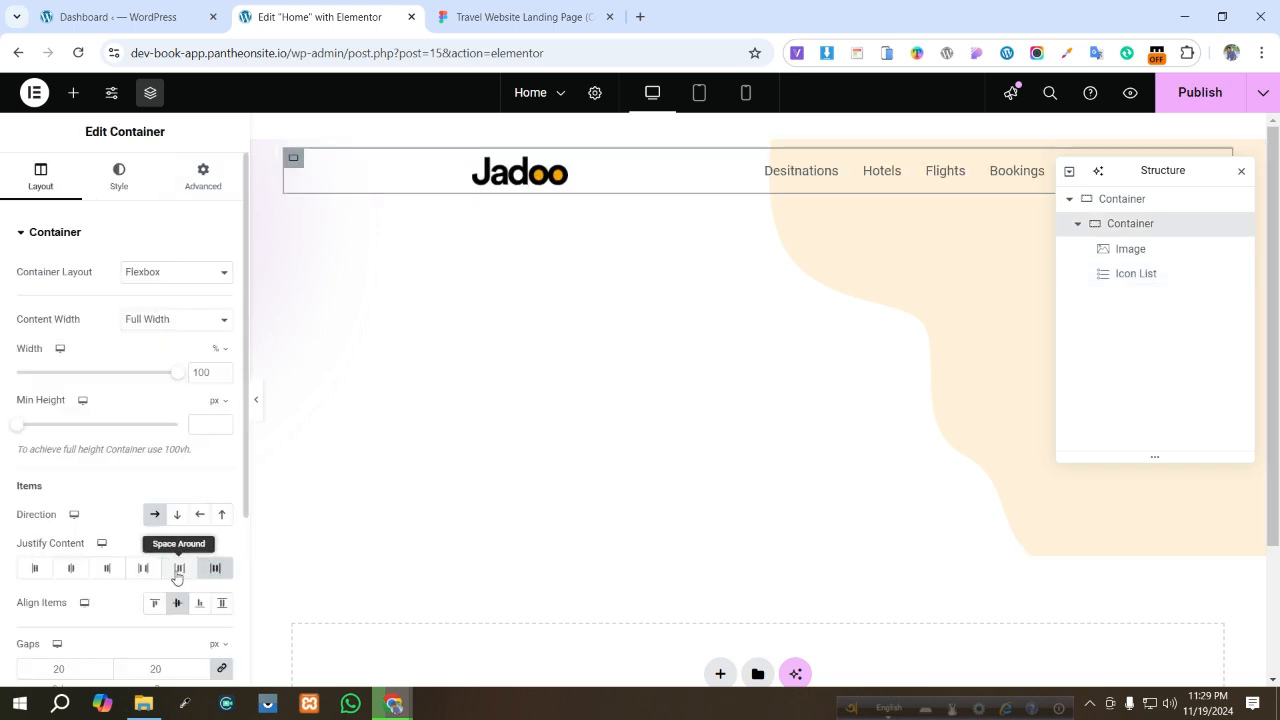
{"action": "left_click", "coordinate": [143, 568]}
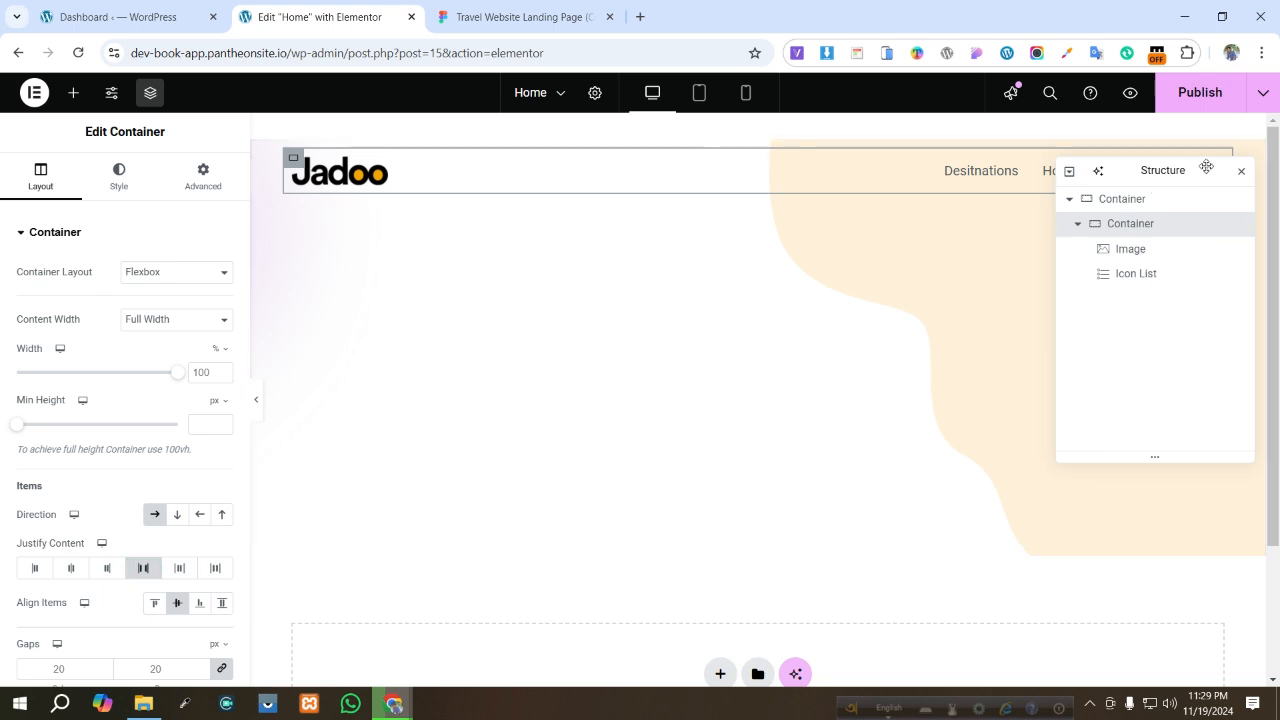
{"action": "left_click_drag", "start_coordinate": [1200, 224], "coordinate": [1190, 289]}
{"action": "left_click", "coordinate": [1206, 290]}
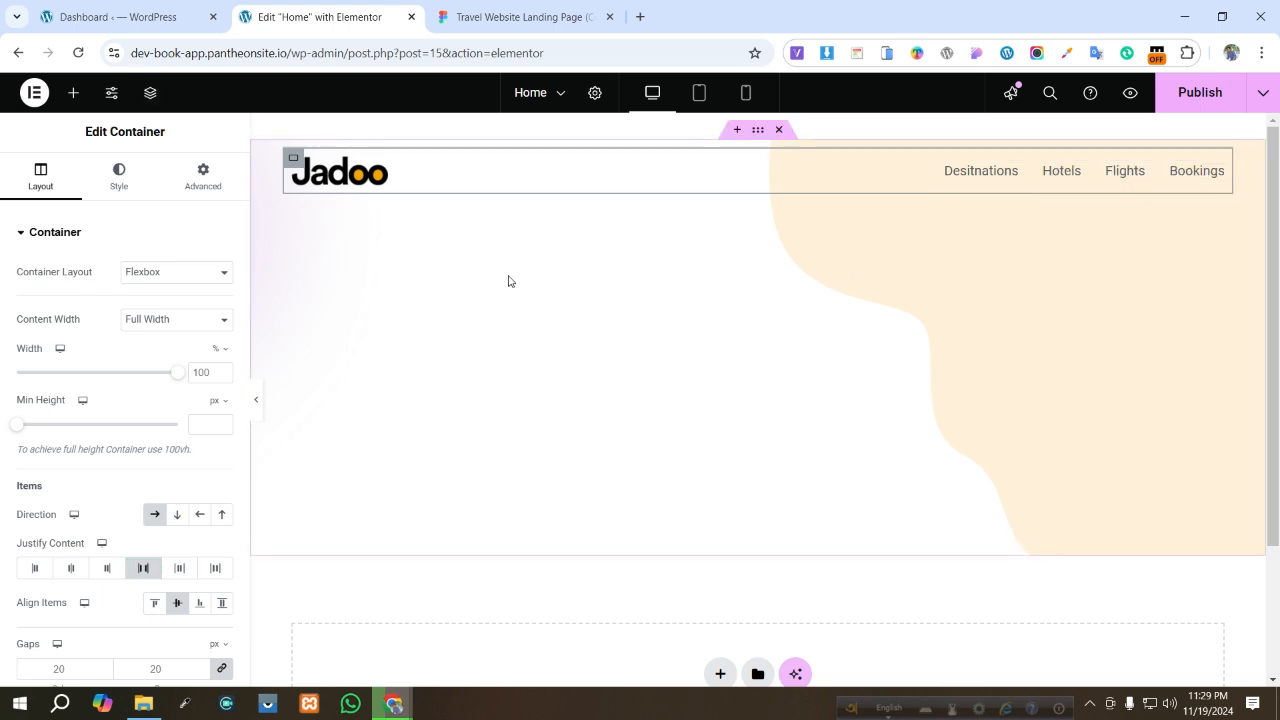
- Duplicate the menu list and remove the Flights and Bookings items from the copy
{"action": "right_click", "coordinate": [1066, 178]}
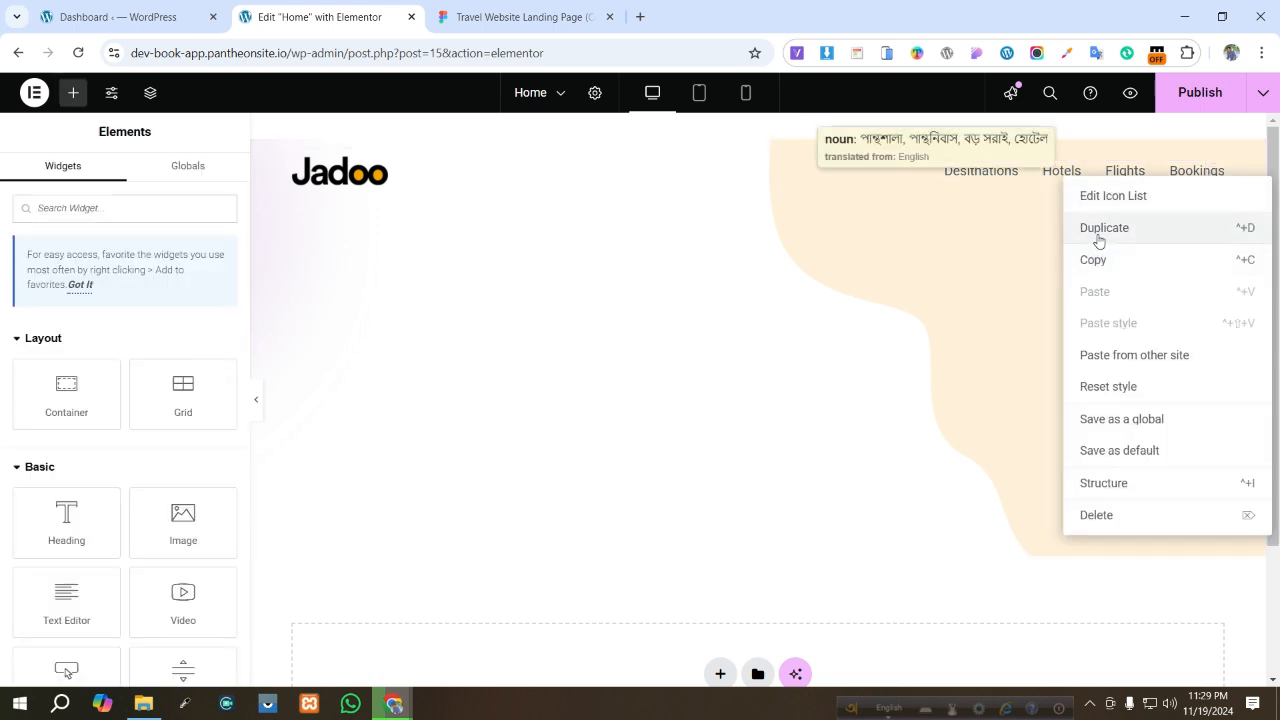
{"action": "left_click", "coordinate": [1087, 228]}
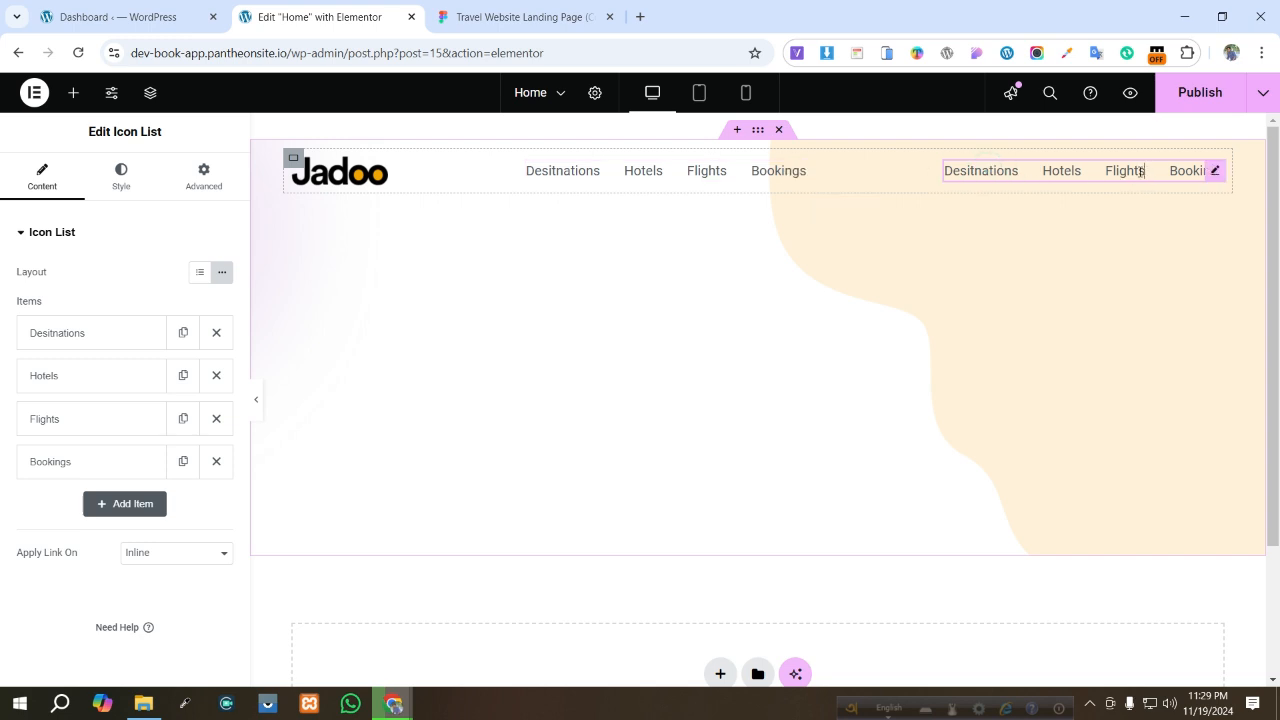
{"action": "left_click", "coordinate": [217, 419]}
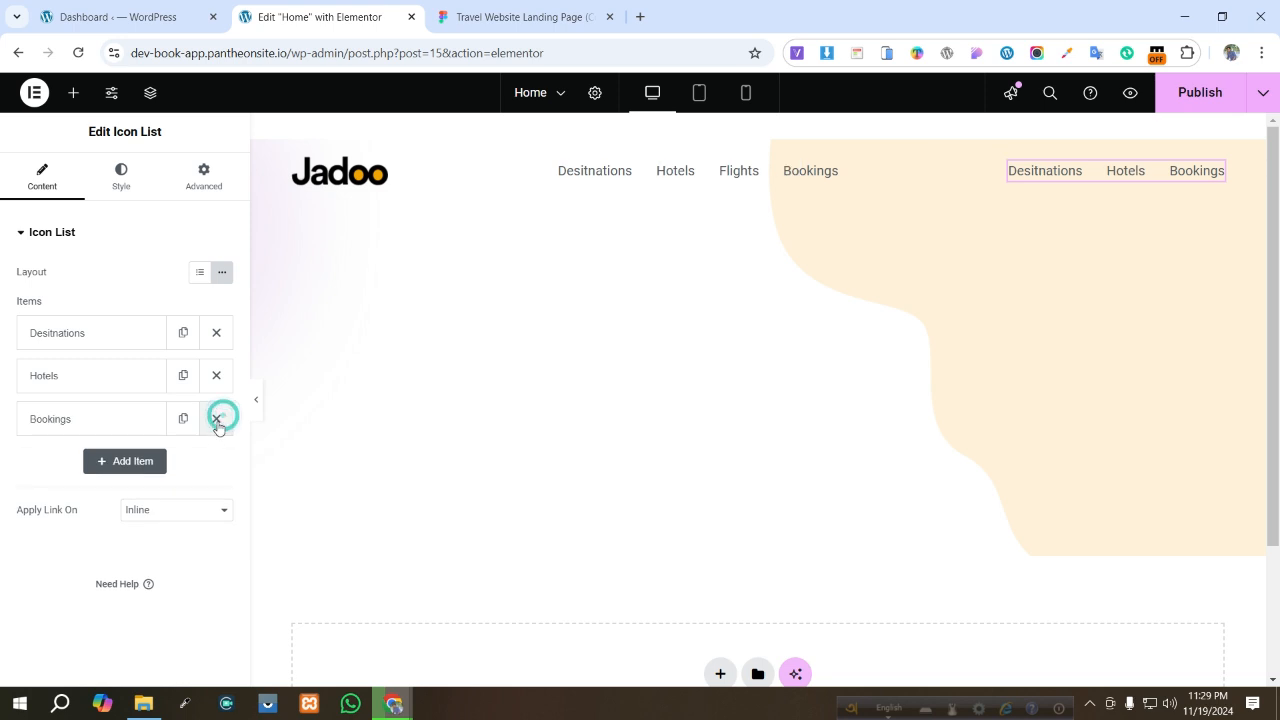
{"action": "left_click", "coordinate": [217, 419]}
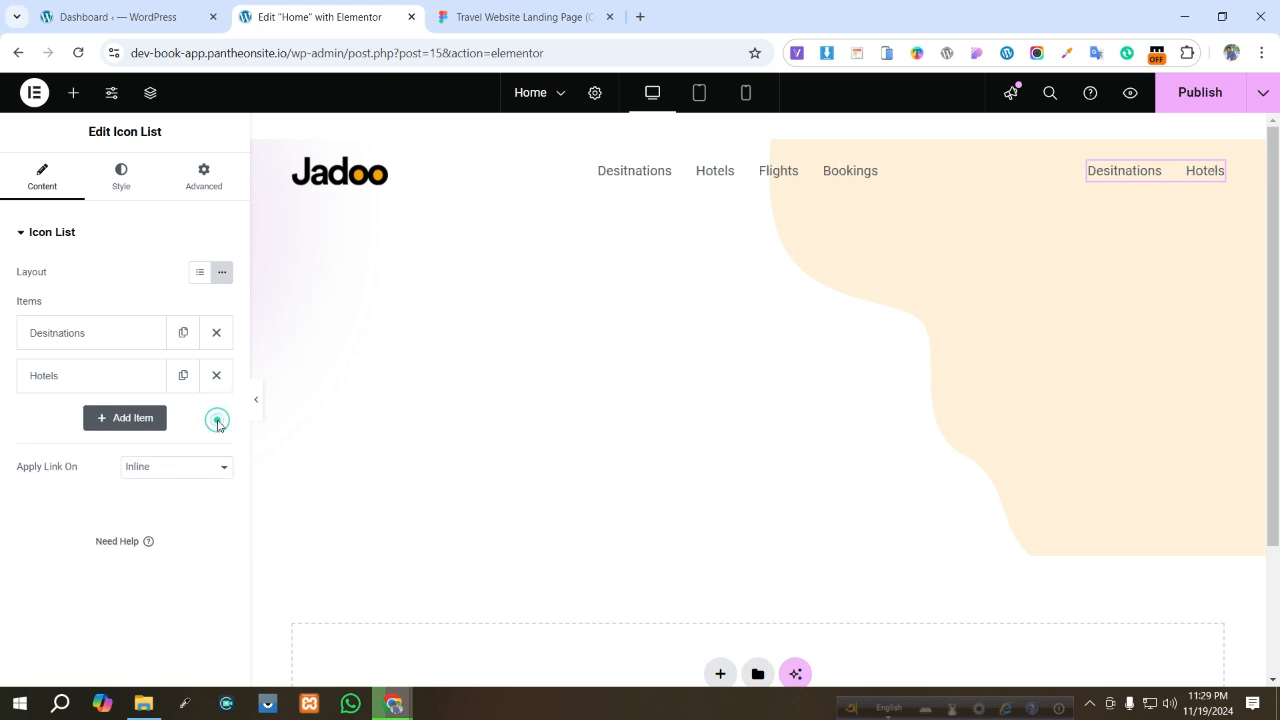
- Delete the Desitnations item from the copied list and rename the remaining item to Login
{"action": "left_click", "coordinate": [124, 344]}
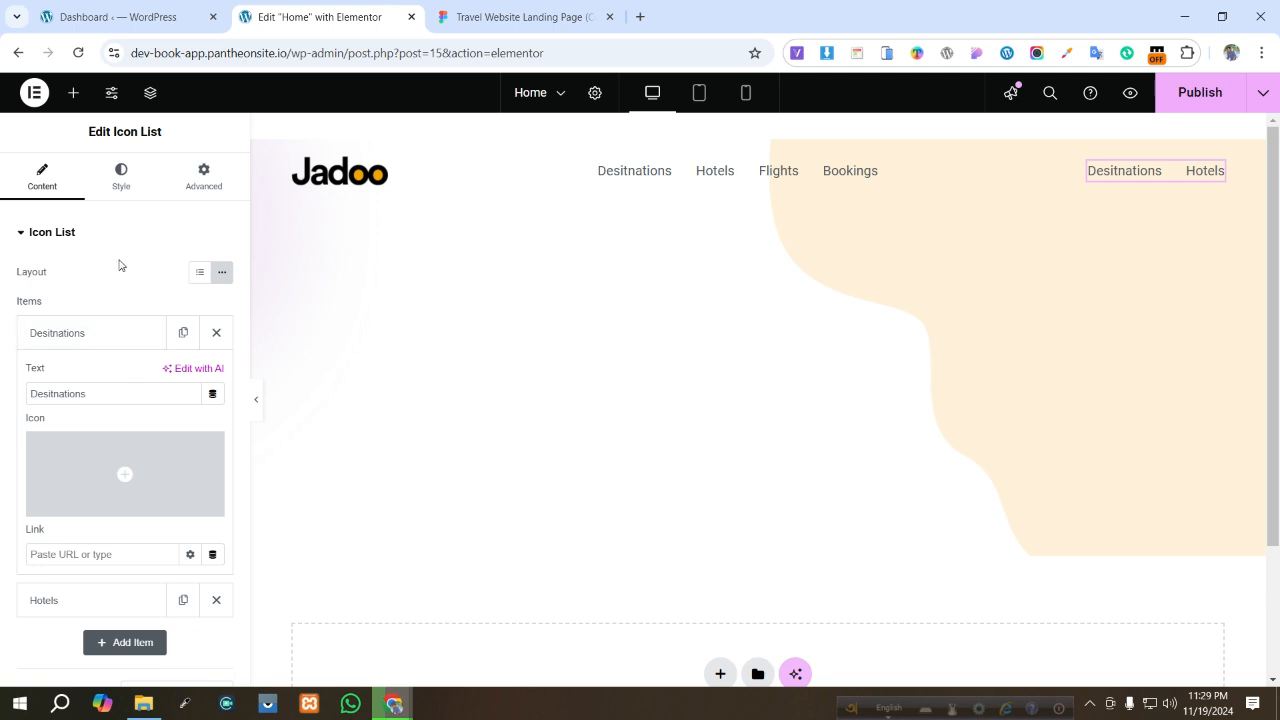
{"action": "left_click", "coordinate": [216, 332]}
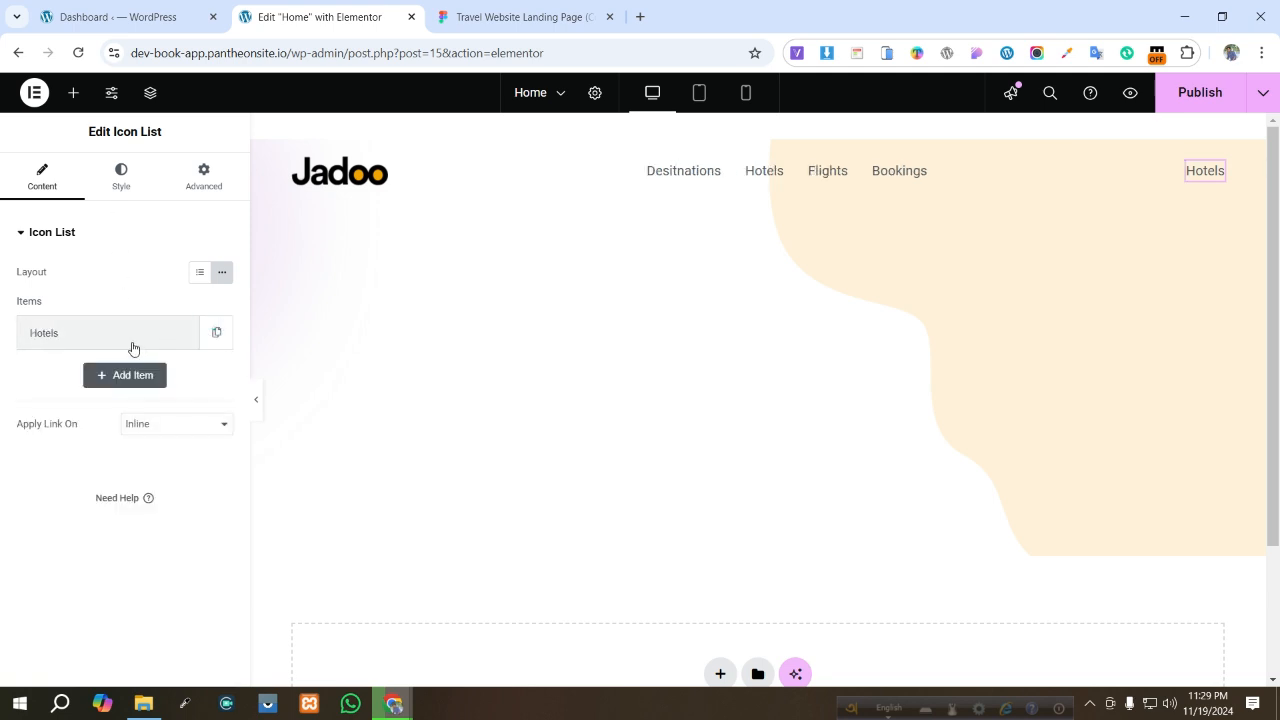
{"action": "left_click", "coordinate": [131, 342]}
{"action": "left_click", "coordinate": [118, 396]}
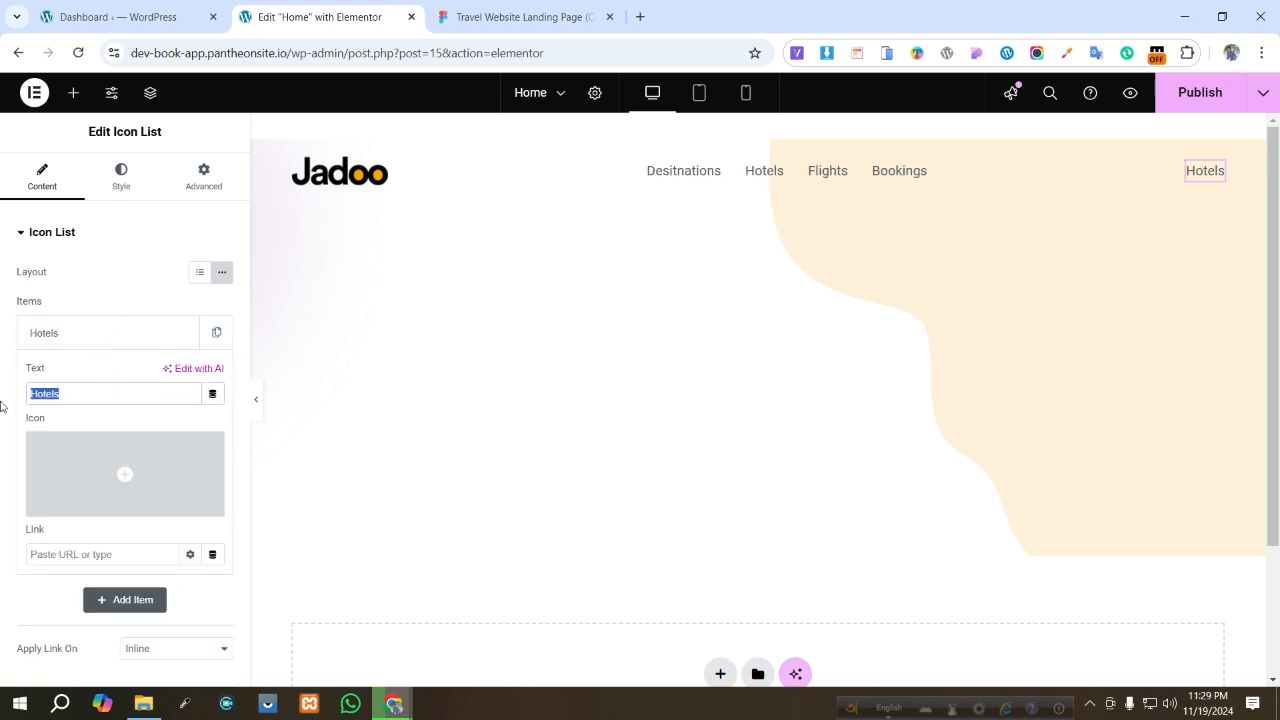
{"action": "type", "text": "Login"}
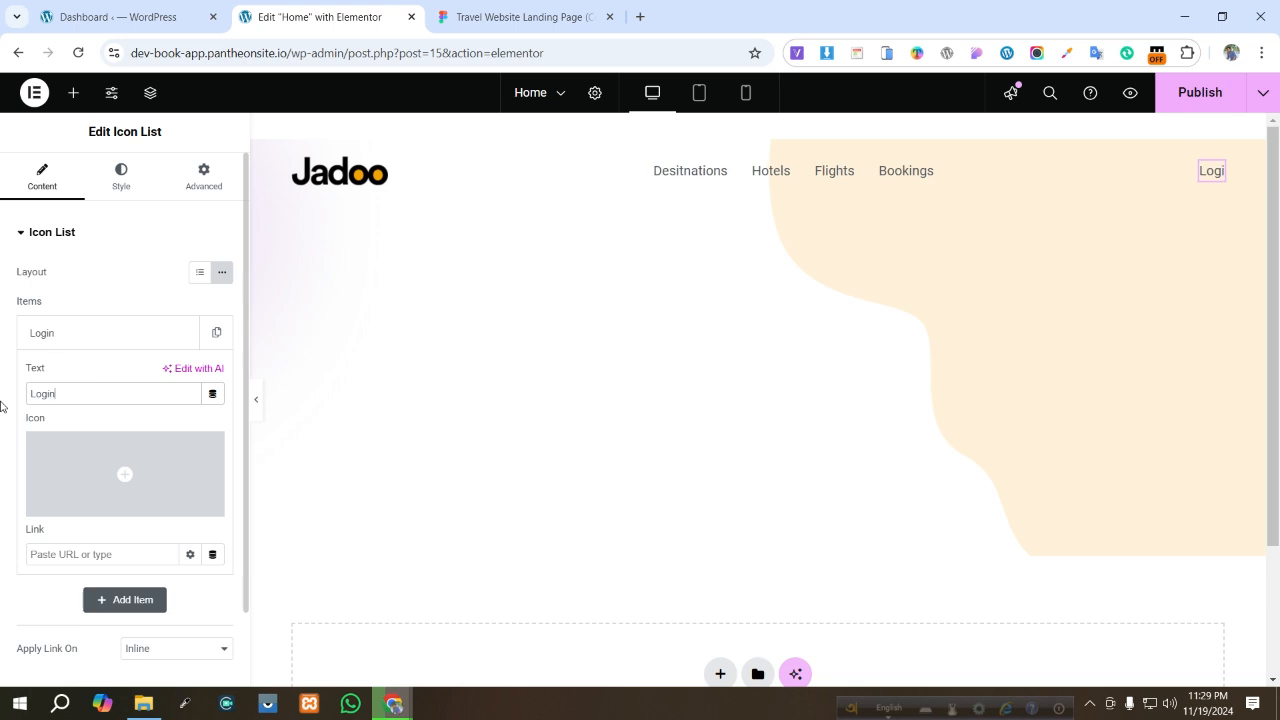
- Check the Figma header, then duplicate the Login list and rename the copy's item to Sing up
{"action": "left_click", "coordinate": [513, 12]}
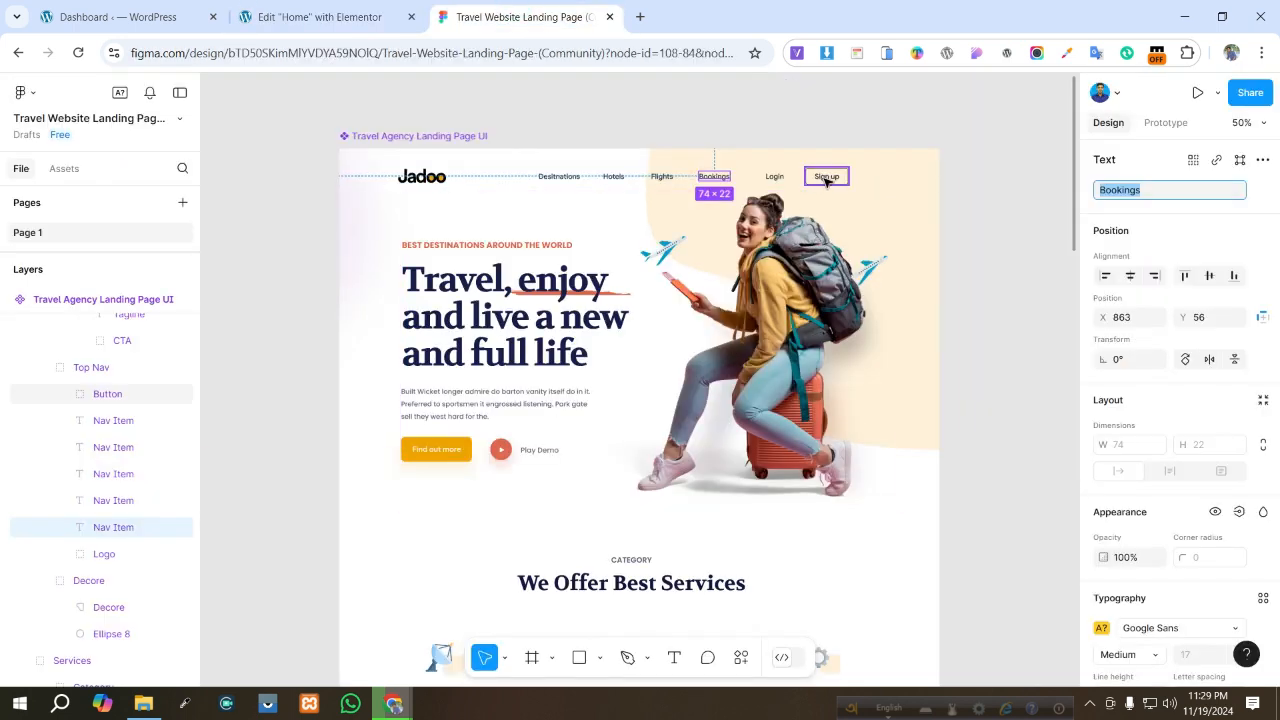
{"action": "left_click", "coordinate": [308, 16]}
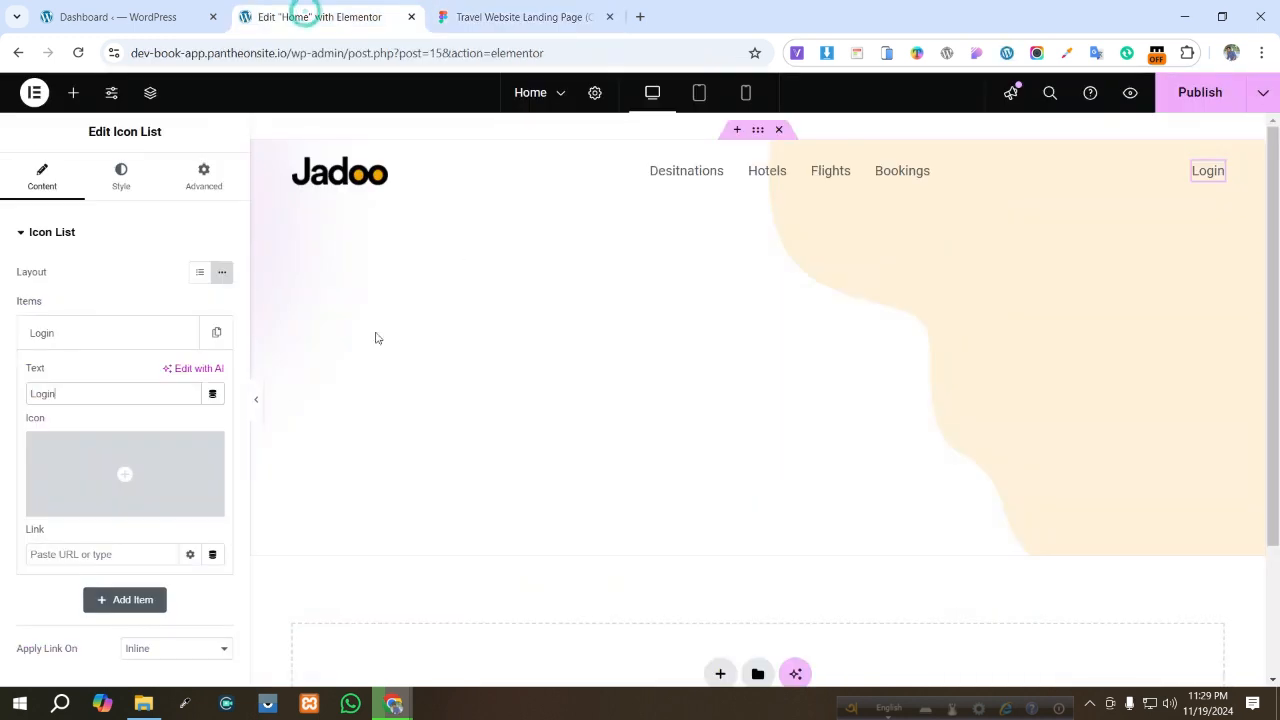
{"action": "right_click", "coordinate": [1209, 171]}
{"action": "left_click", "coordinate": [1160, 226]}
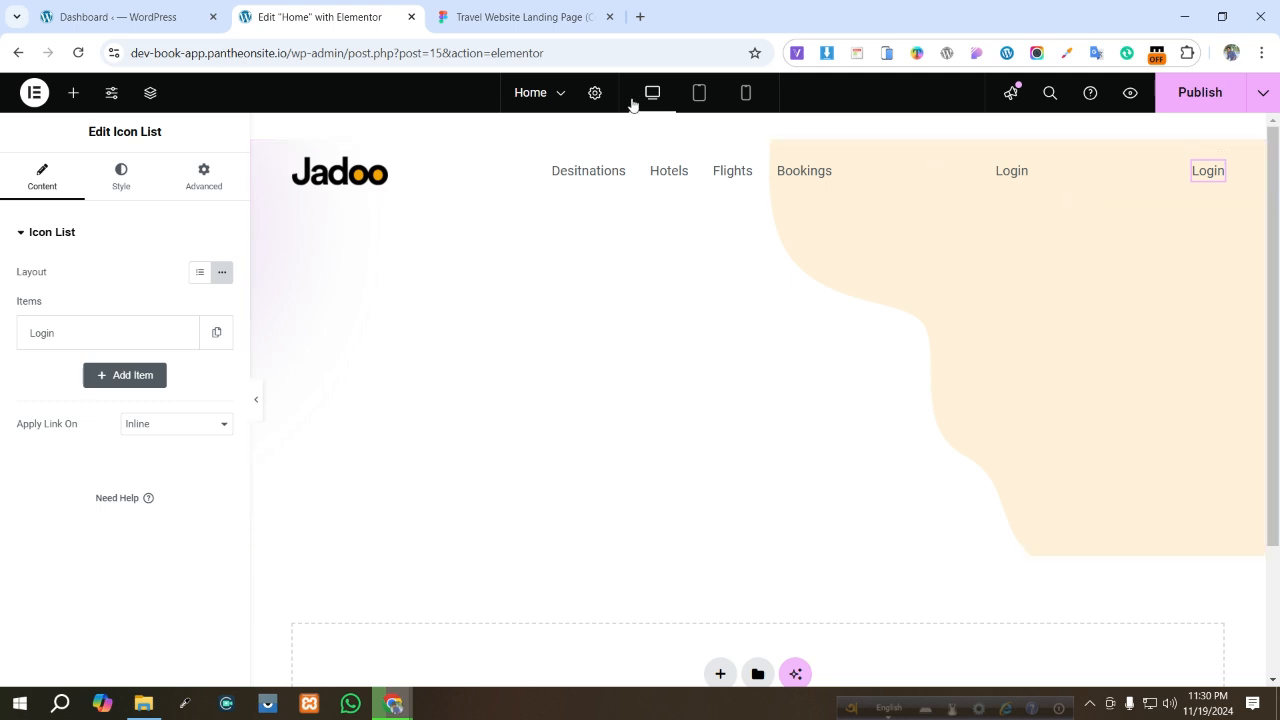
{"action": "left_click", "coordinate": [106, 334]}
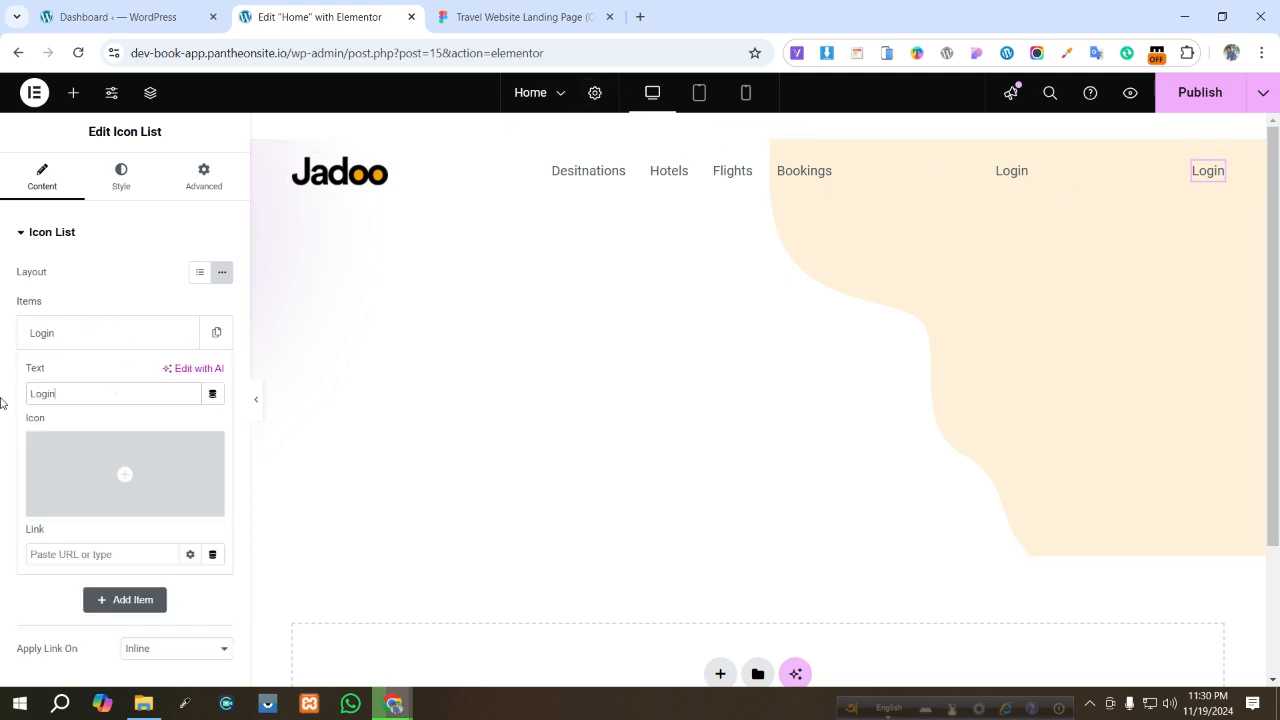
{"action": "type", "text": "Si"}
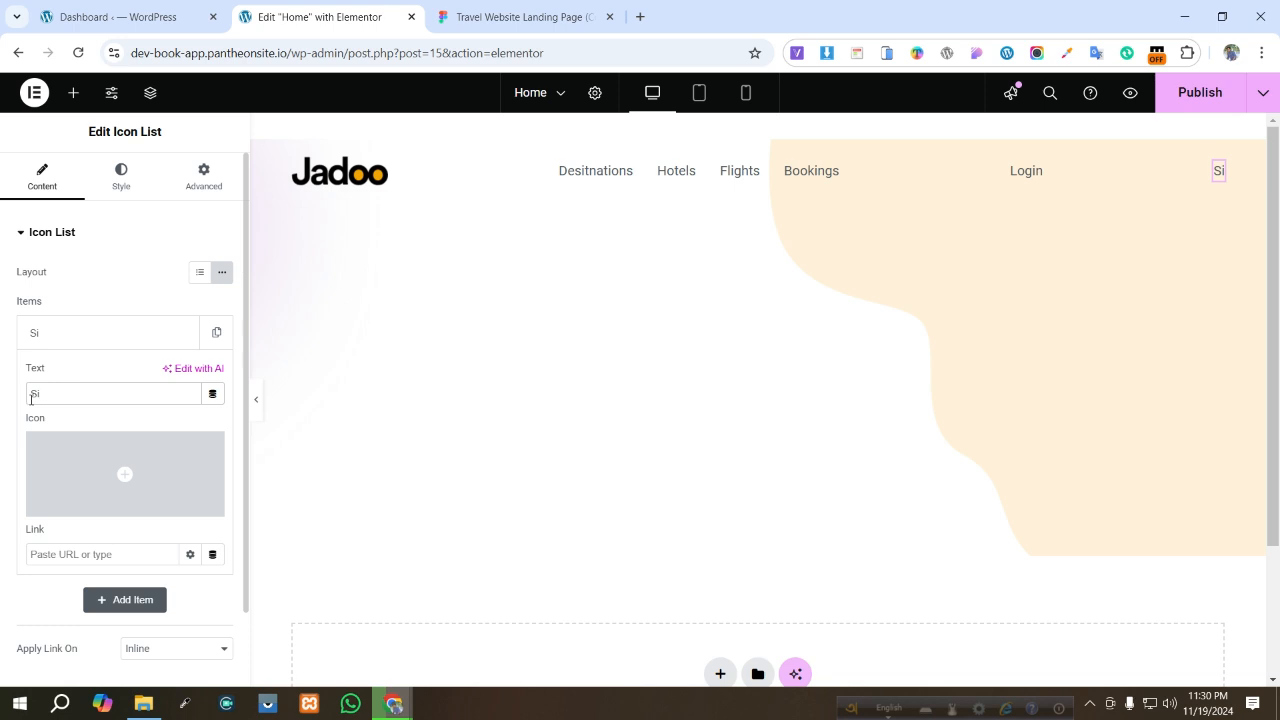
{"action": "type", "text": "ng"}
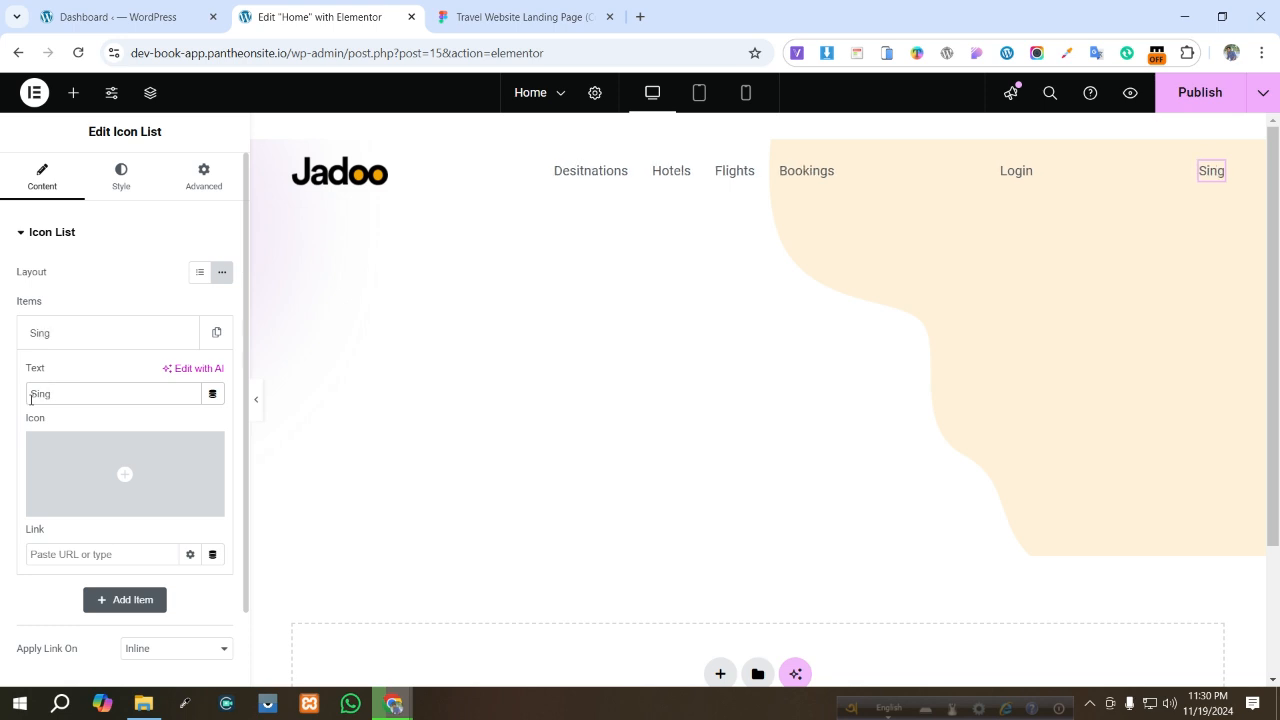
{"action": "type", "text": " up"}
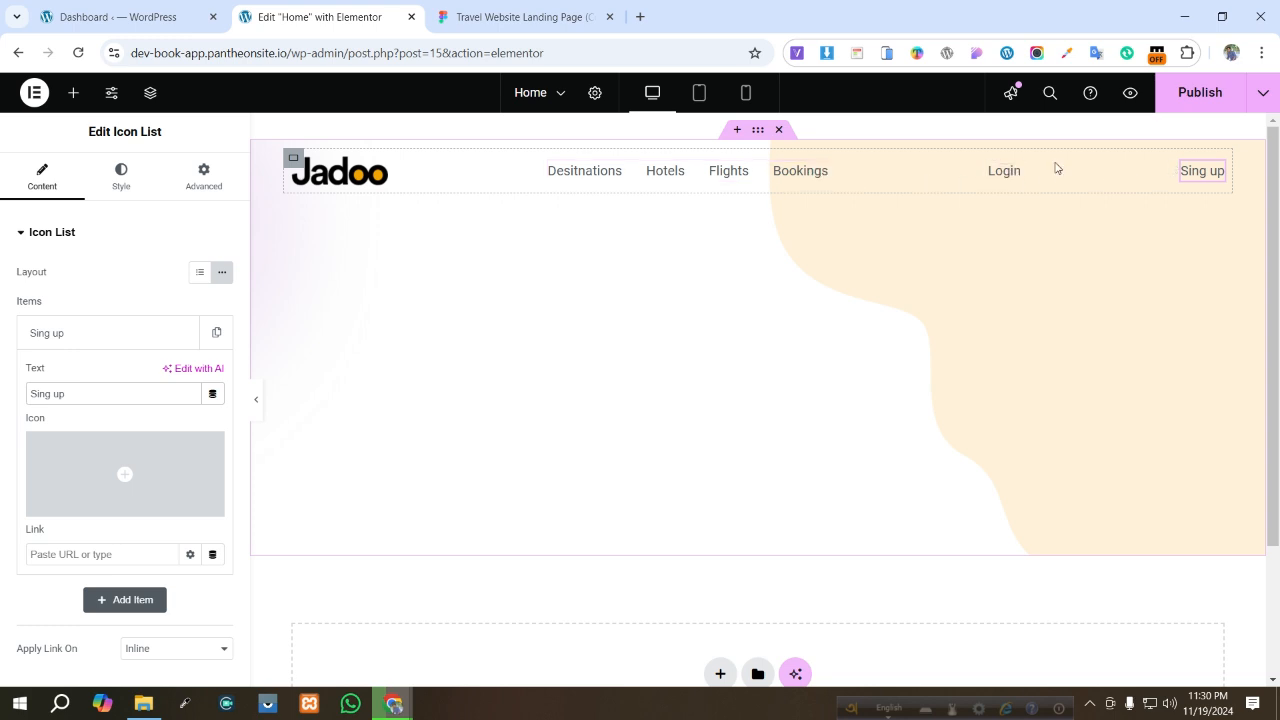
- Add a new container inside the header container and duplicate it twice to make three inner containers
{"action": "left_click", "coordinate": [293, 159]}
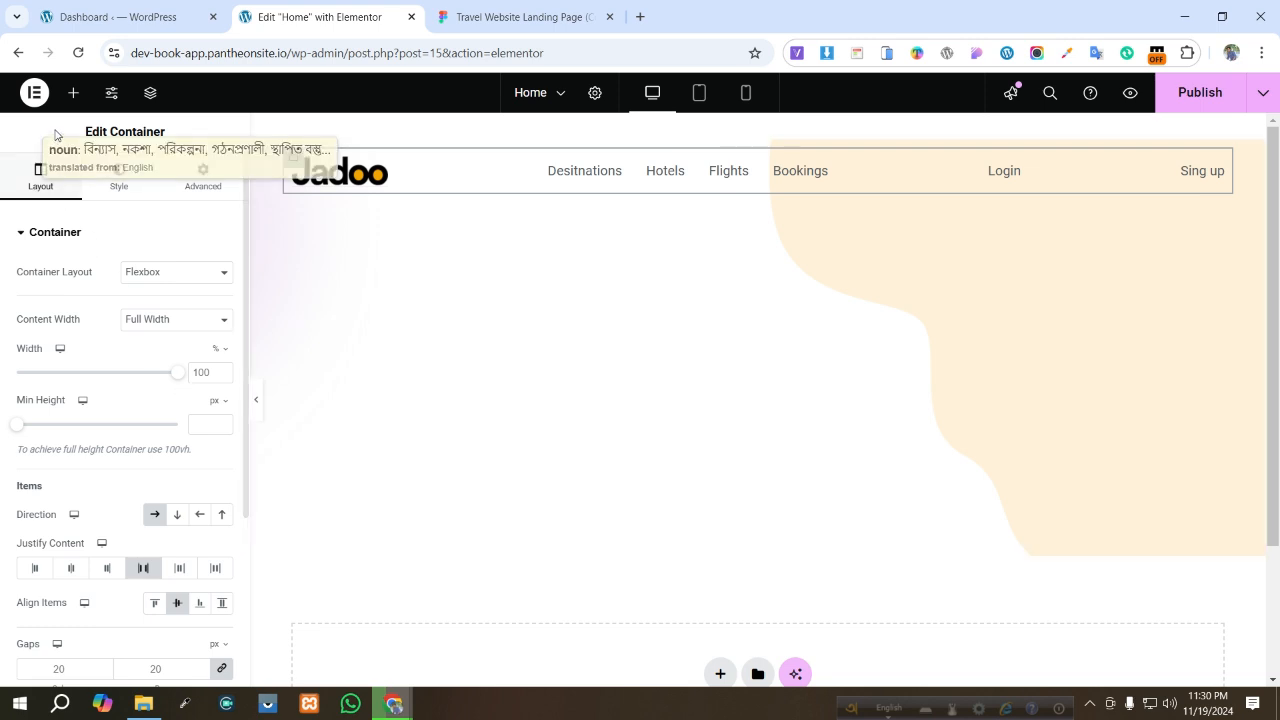
{"action": "left_click", "coordinate": [75, 103]}
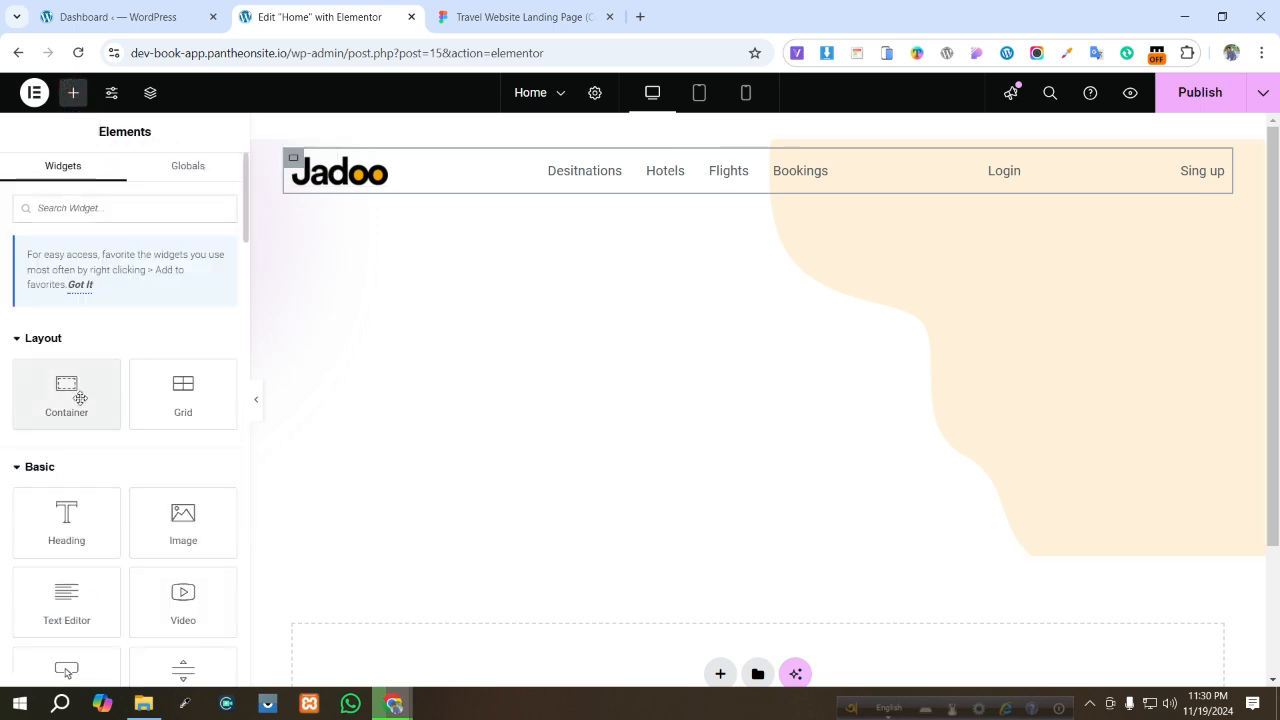
{"action": "left_click_drag", "start_coordinate": [69, 392], "coordinate": [406, 189]}
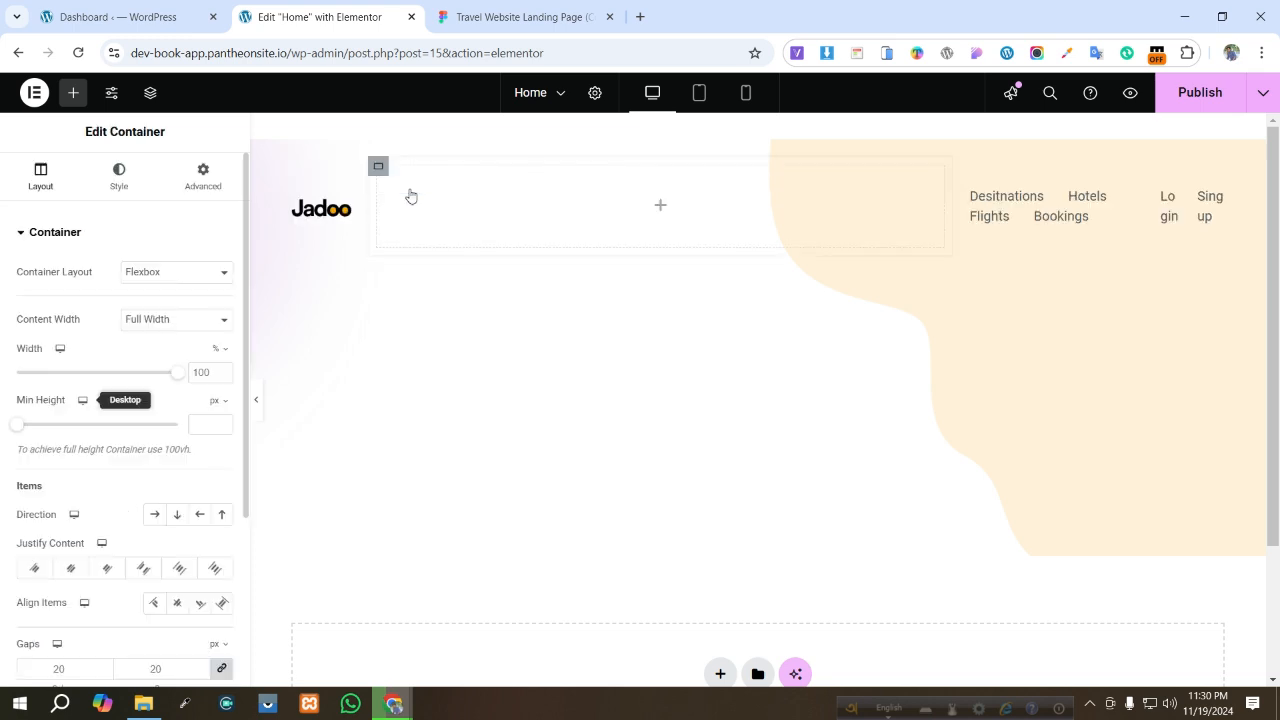
{"action": "right_click", "coordinate": [421, 199]}
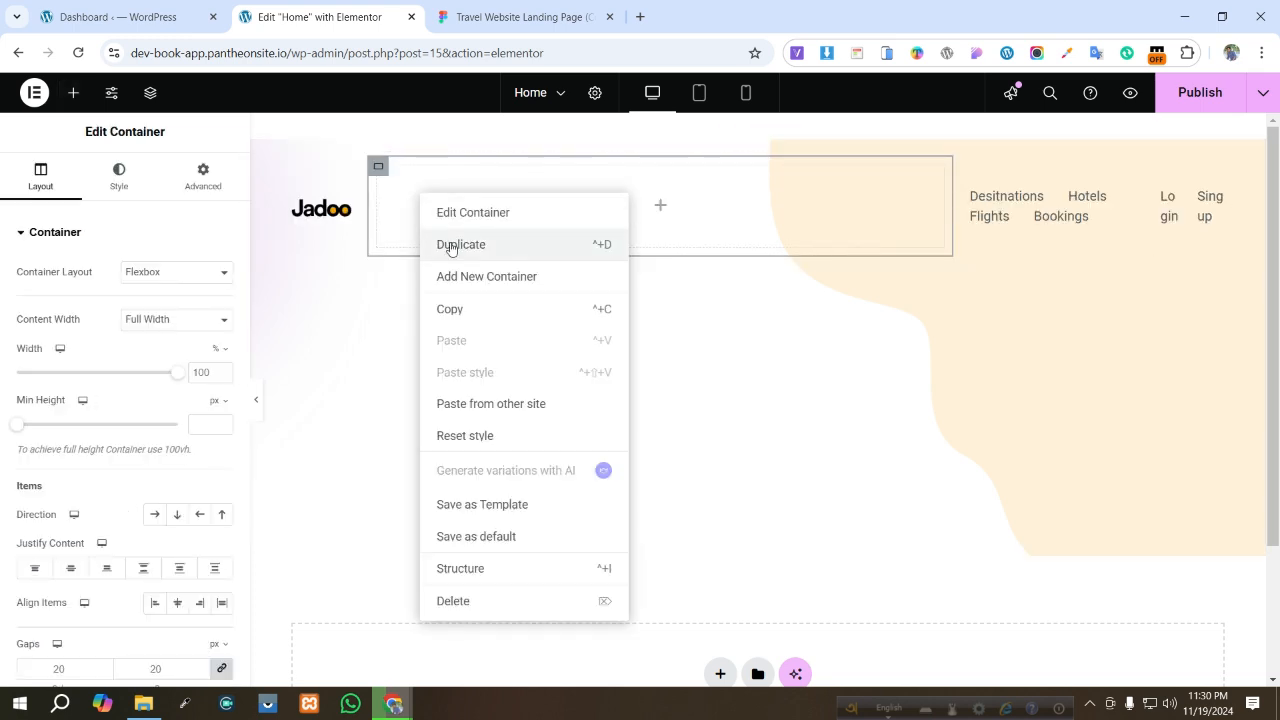
{"action": "left_click", "coordinate": [450, 246]}
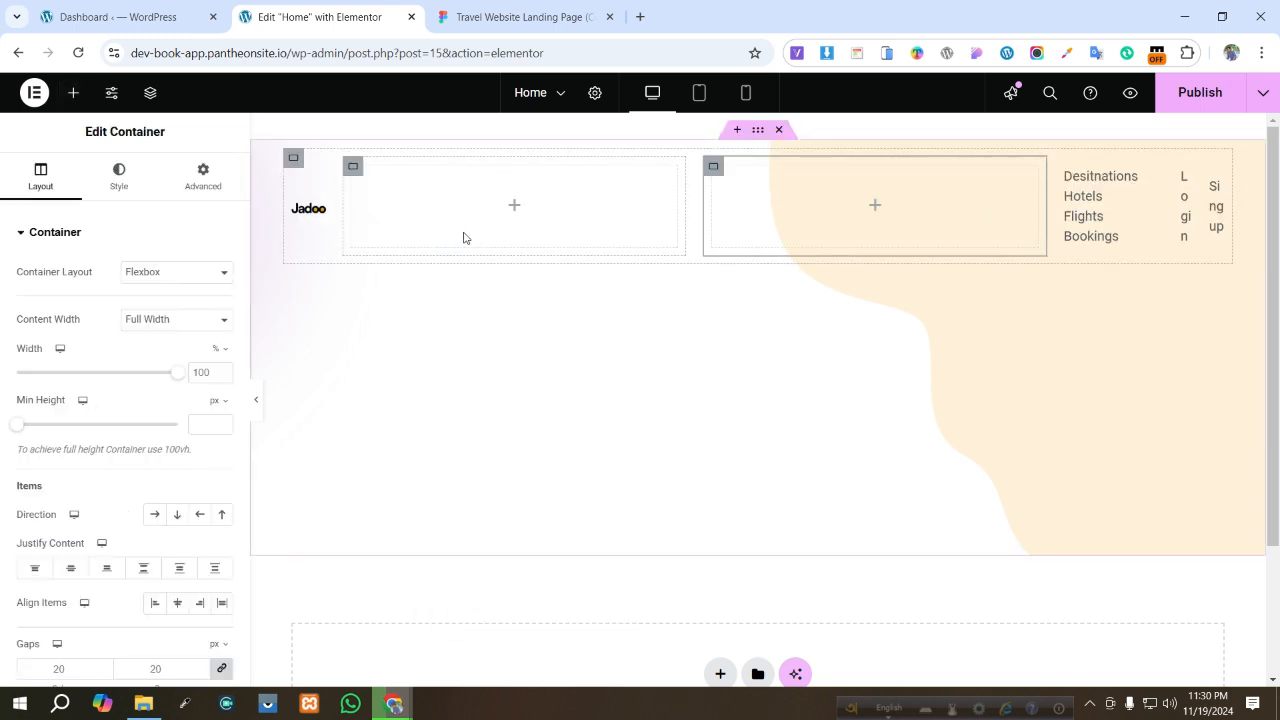
{"action": "right_click", "coordinate": [463, 237]}
{"action": "left_click", "coordinate": [491, 264]}
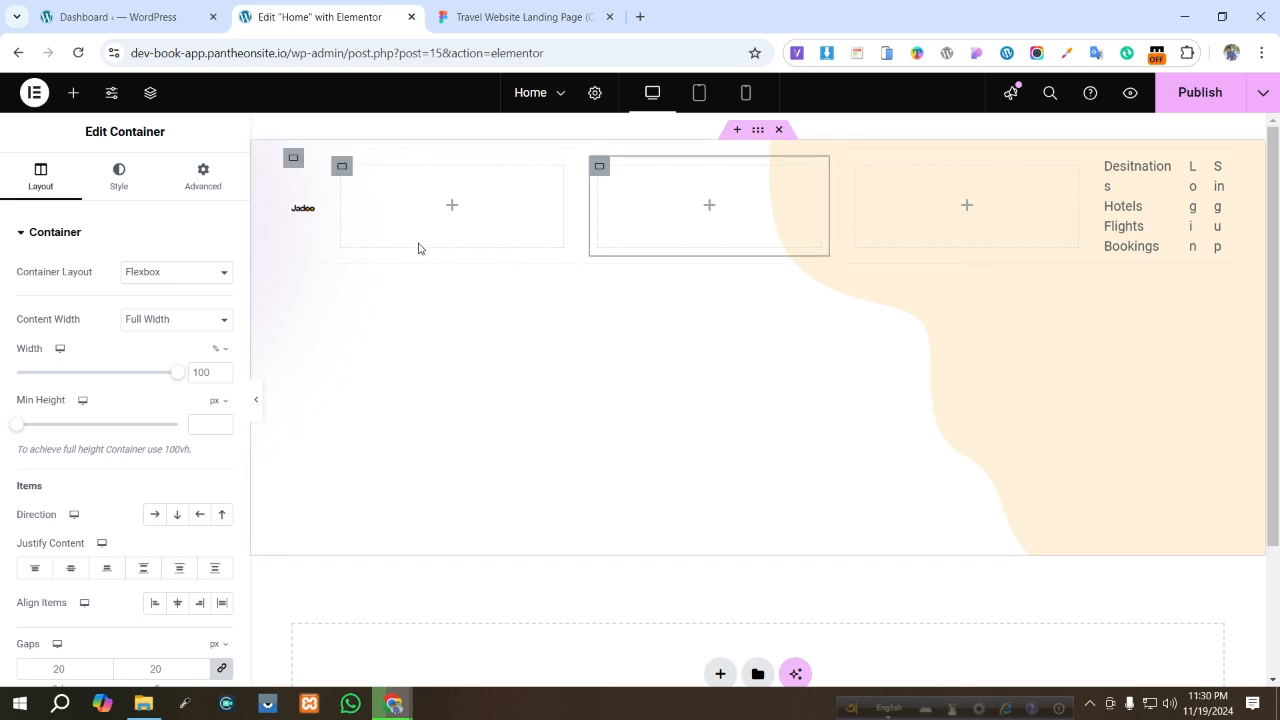
- Move the logo and the navigation menu into the first two new inner containers
{"action": "mouse_move", "coordinate": [306, 212]}
{"action": "left_click_drag", "start_coordinate": [359, 215], "coordinate": [584, 204]}
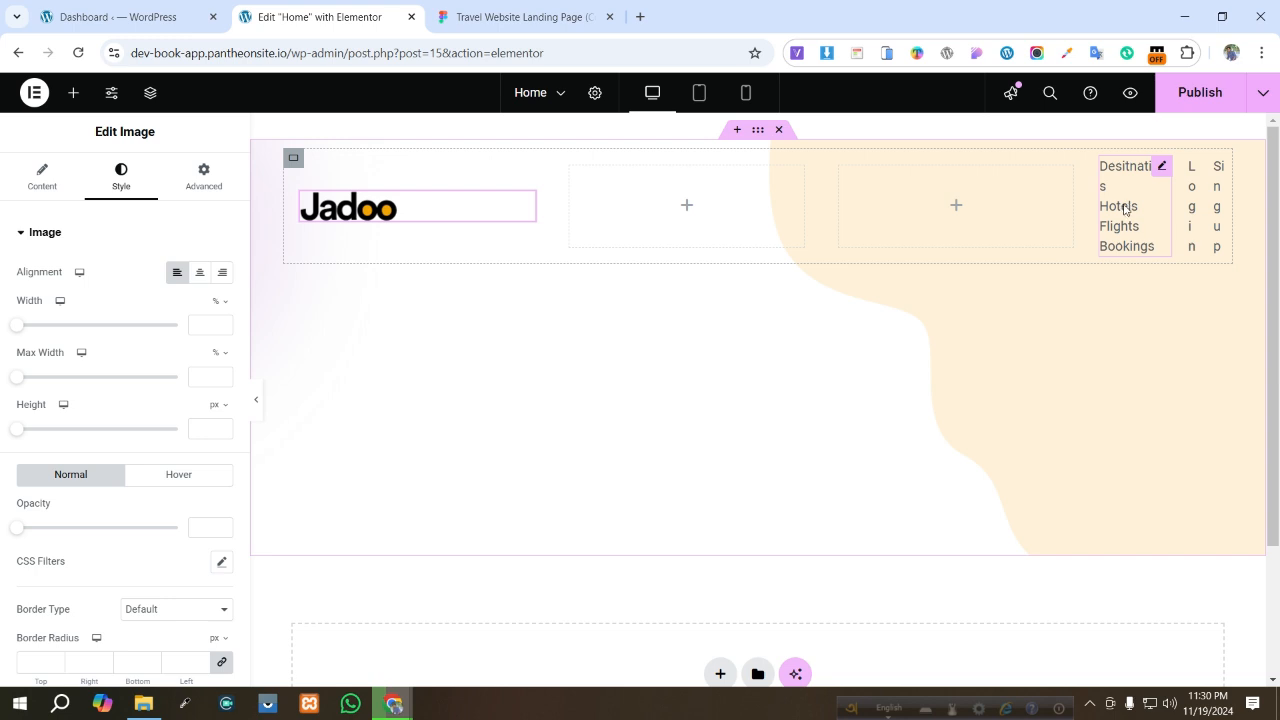
{"action": "left_click_drag", "start_coordinate": [851, 215], "coordinate": [751, 209]}
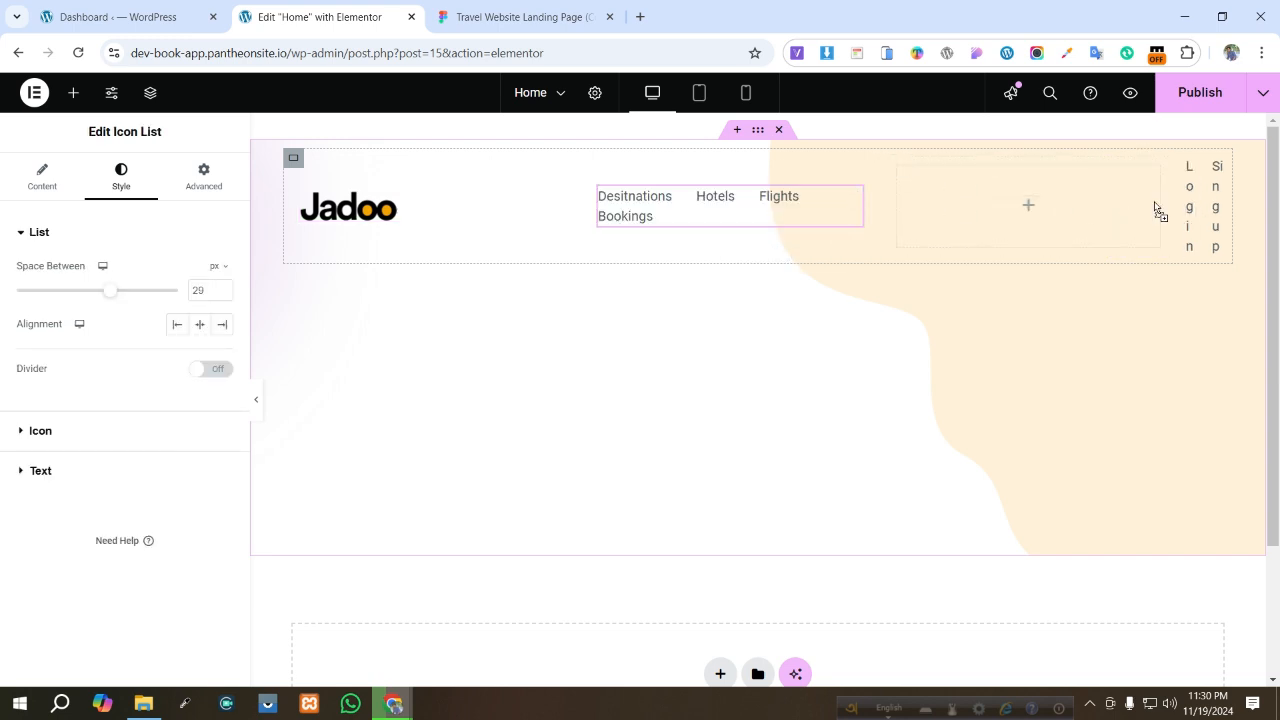
- Move the Login and Sing up lists into the third inner container
{"action": "left_click_drag", "start_coordinate": [1154, 201], "coordinate": [1075, 205]}
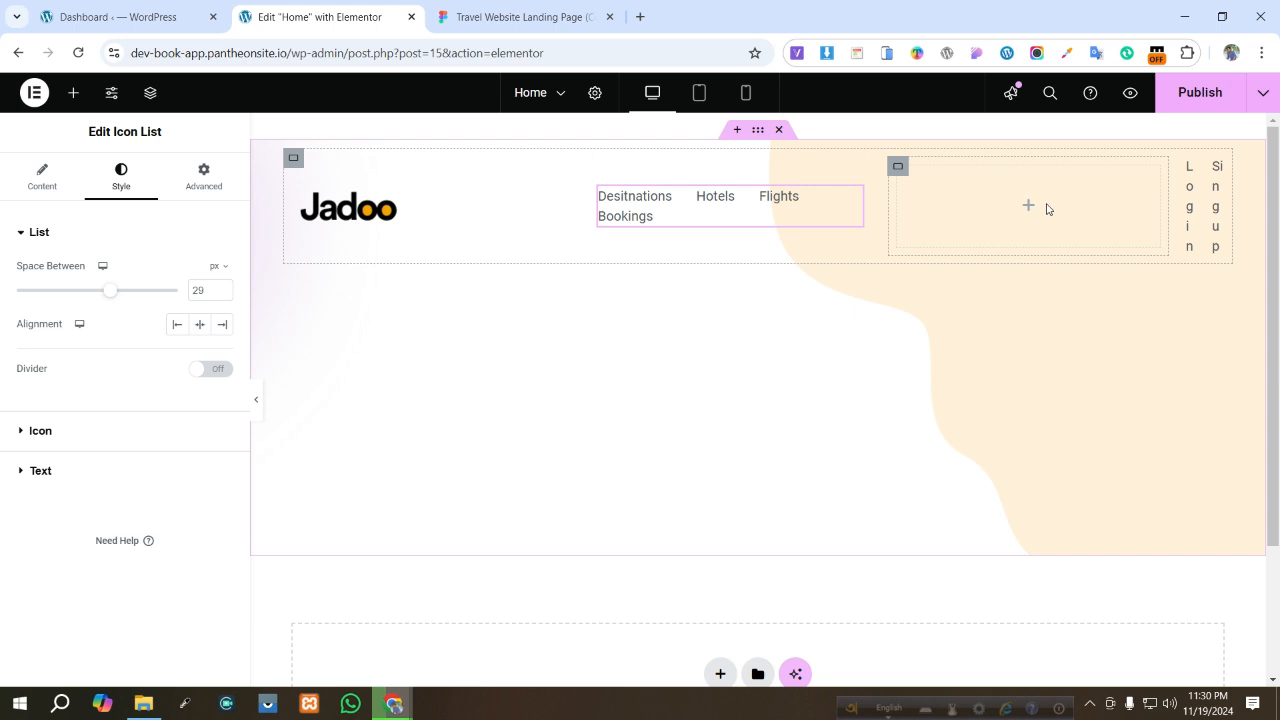
{"action": "mouse_move", "coordinate": [1211, 200]}
{"action": "left_mouse_down"}
{"action": "mouse_move", "coordinate": [1067, 210]}
{"action": "mouse_move", "coordinate": [1225, 210]}
{"action": "mouse_move", "coordinate": [1213, 206]}
{"action": "left_mouse_up"}
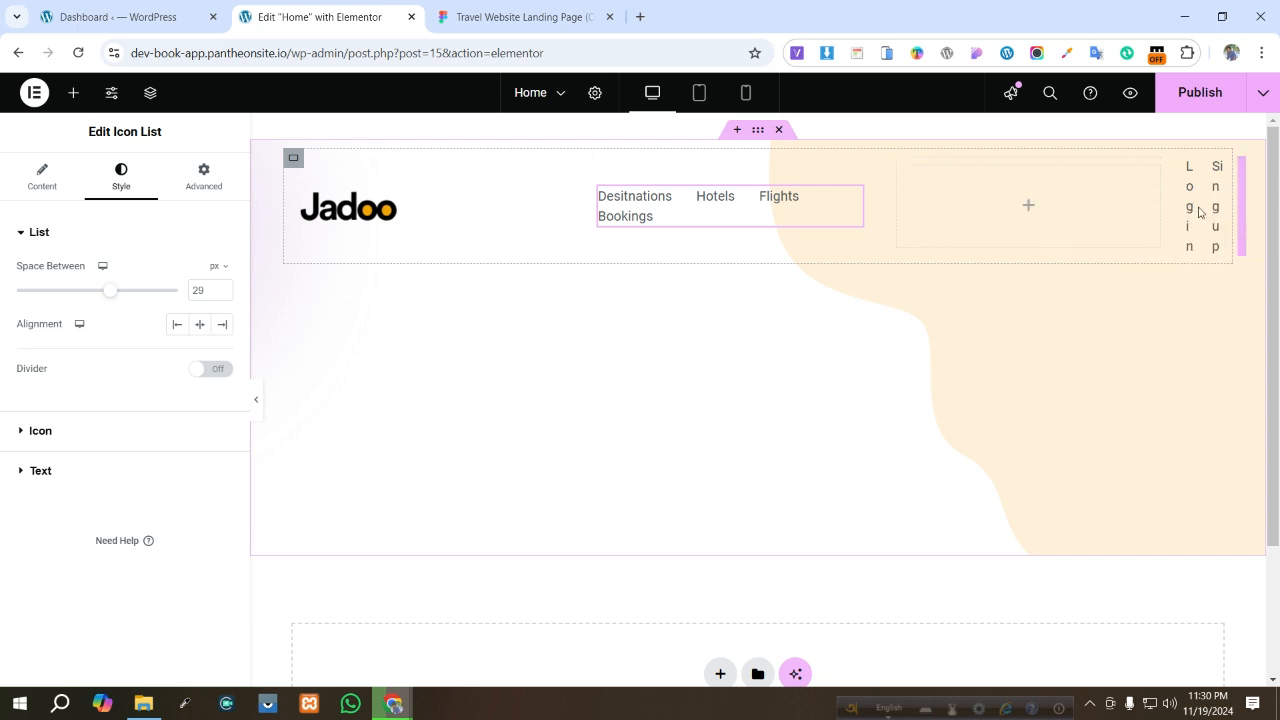
{"action": "left_click", "coordinate": [1203, 211]}
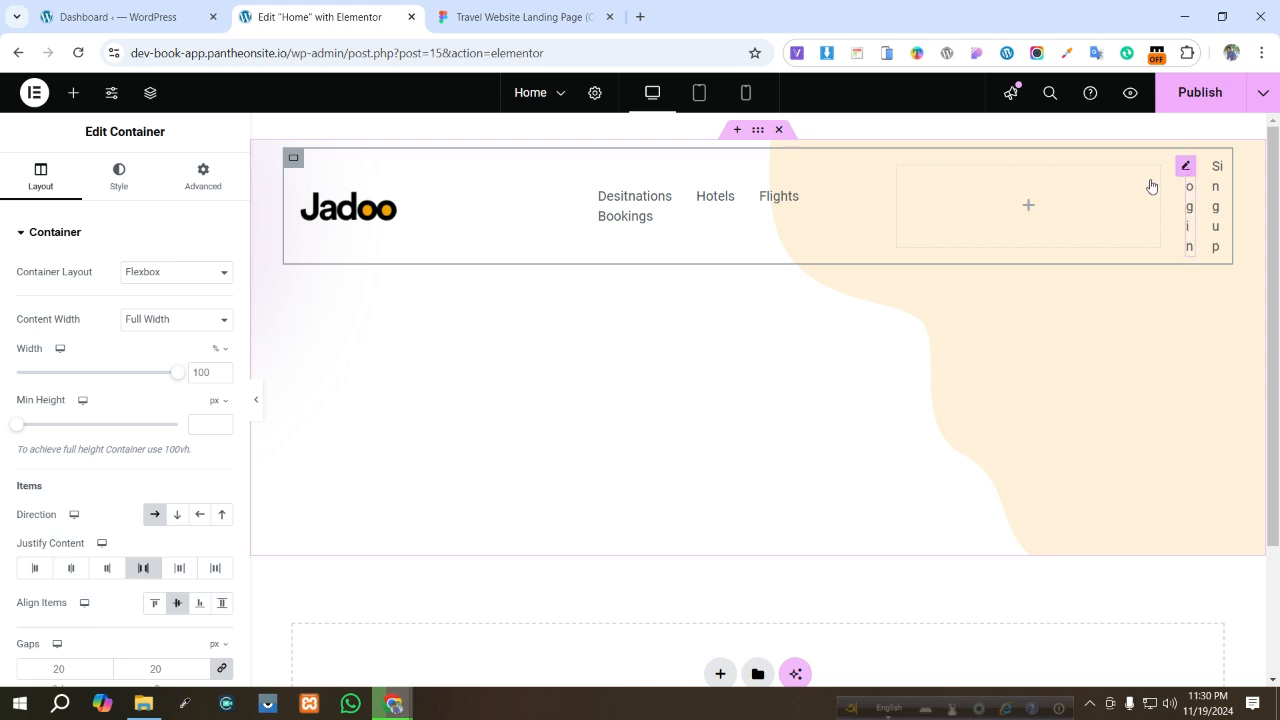
{"action": "left_click_drag", "start_coordinate": [1188, 195], "coordinate": [1120, 212]}
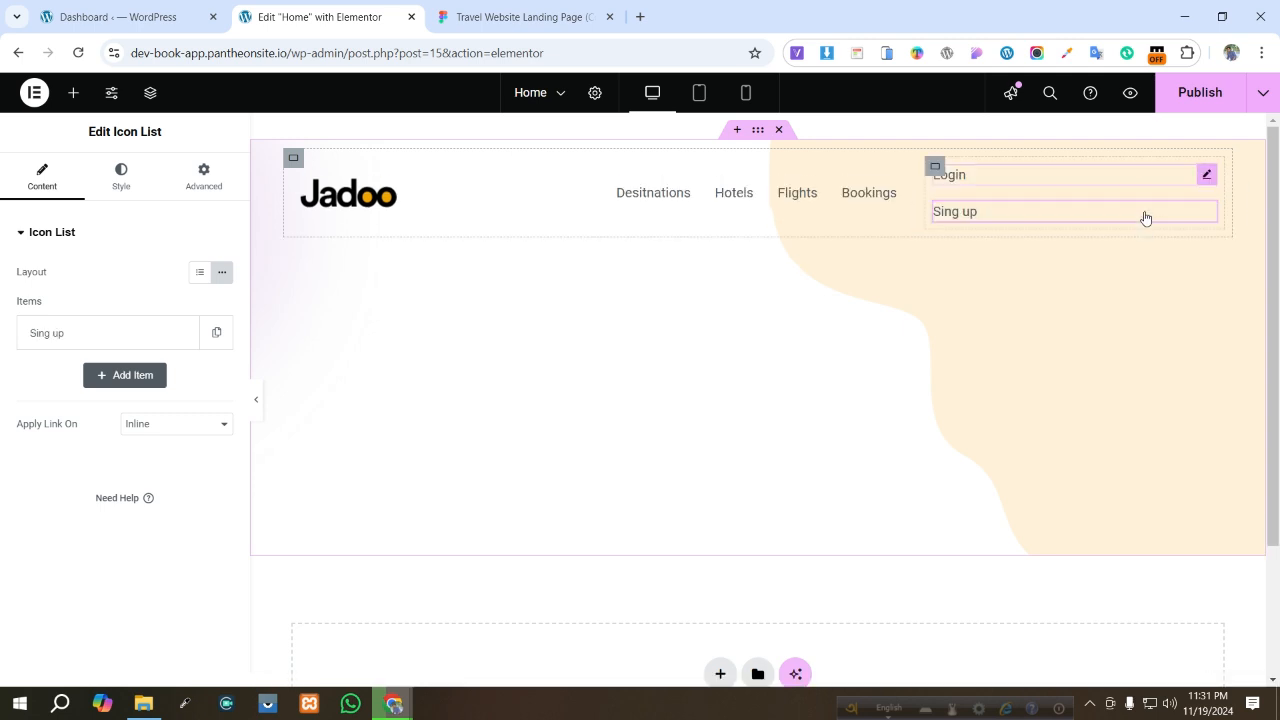
- Set the login container's direction to horizontal row and justify its content to the end
{"action": "left_click", "coordinate": [935, 166]}
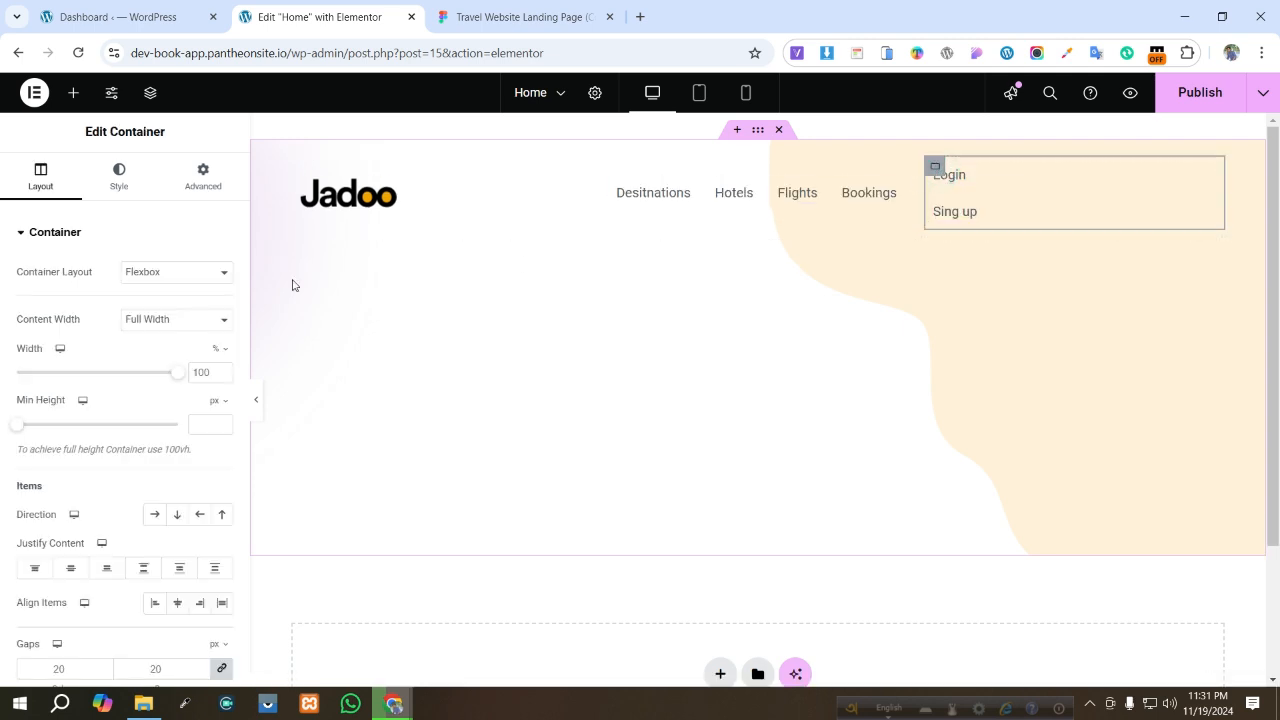
{"action": "left_click", "coordinate": [150, 515]}
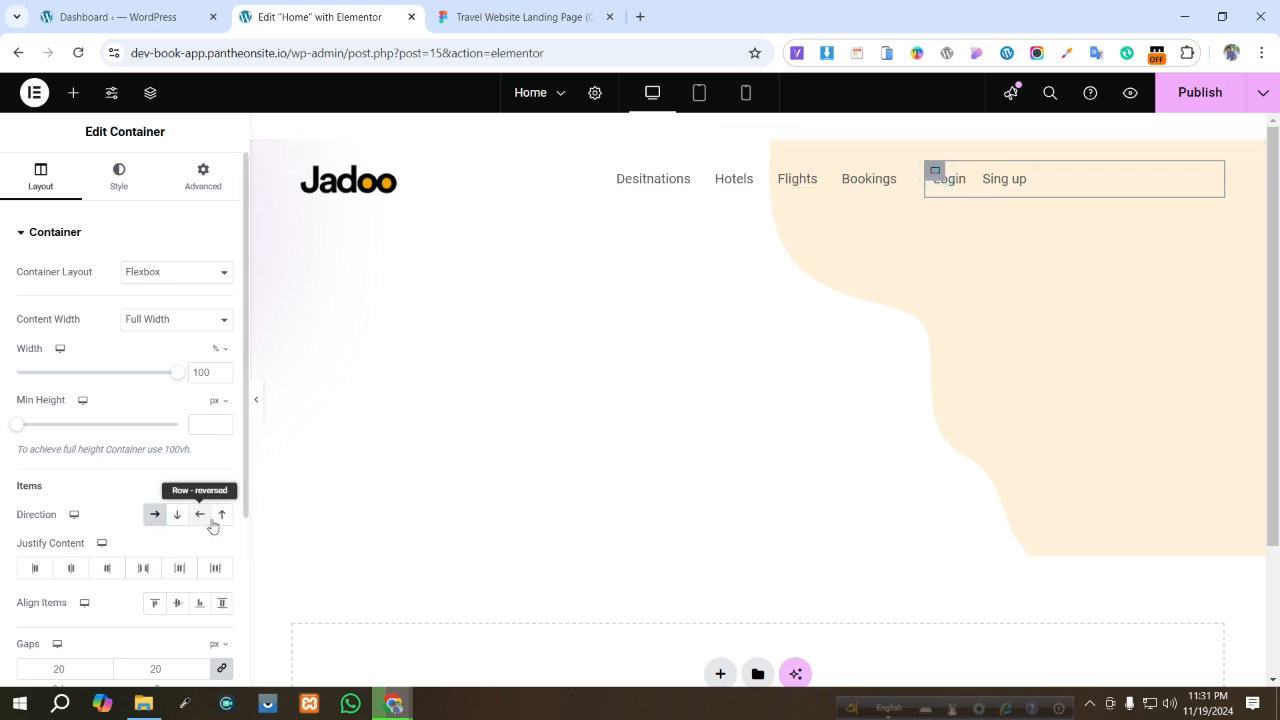
{"action": "left_click", "coordinate": [105, 569]}
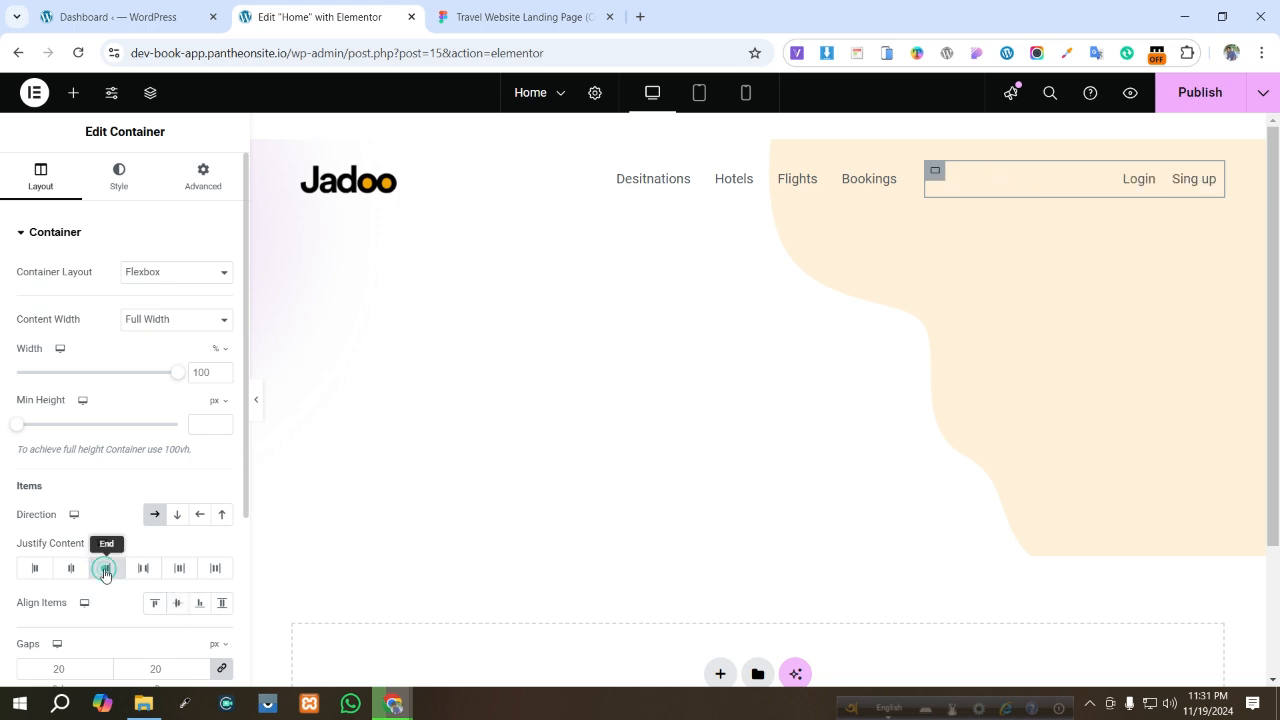
- Resize the menu container to about 69% width and align its items to the end
{"action": "left_click", "coordinate": [932, 173]}
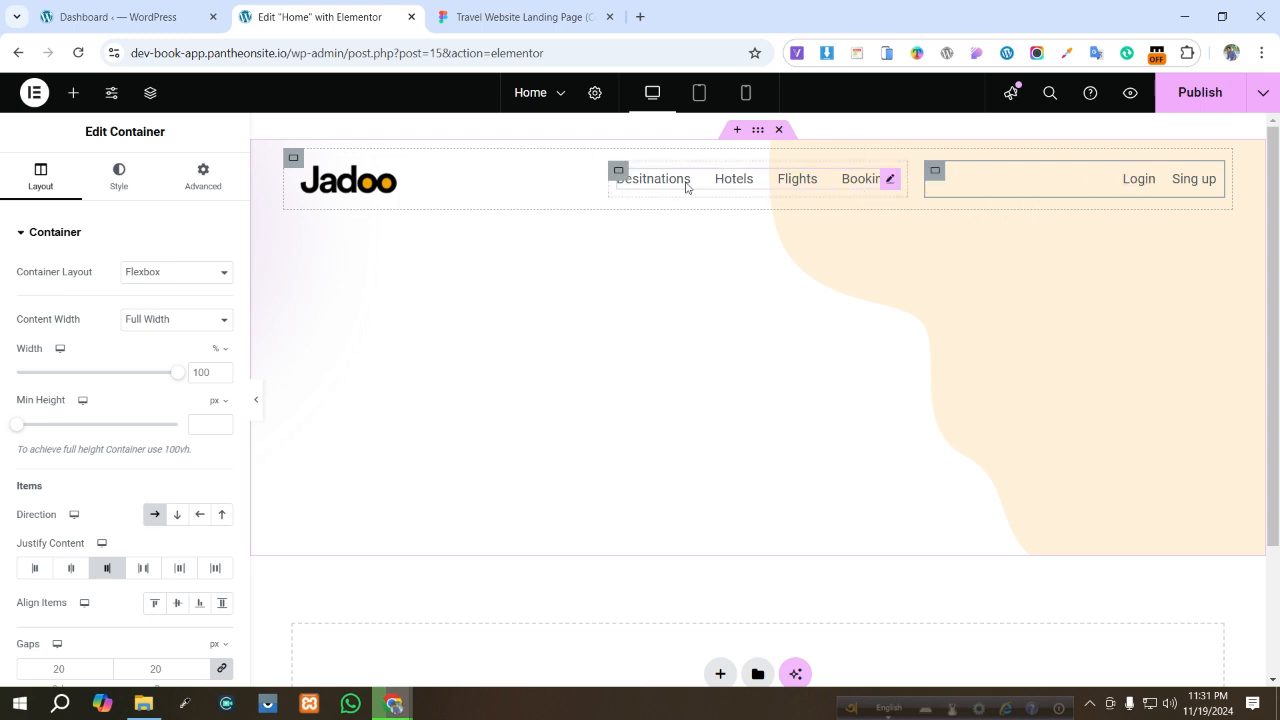
{"action": "left_click", "coordinate": [628, 176]}
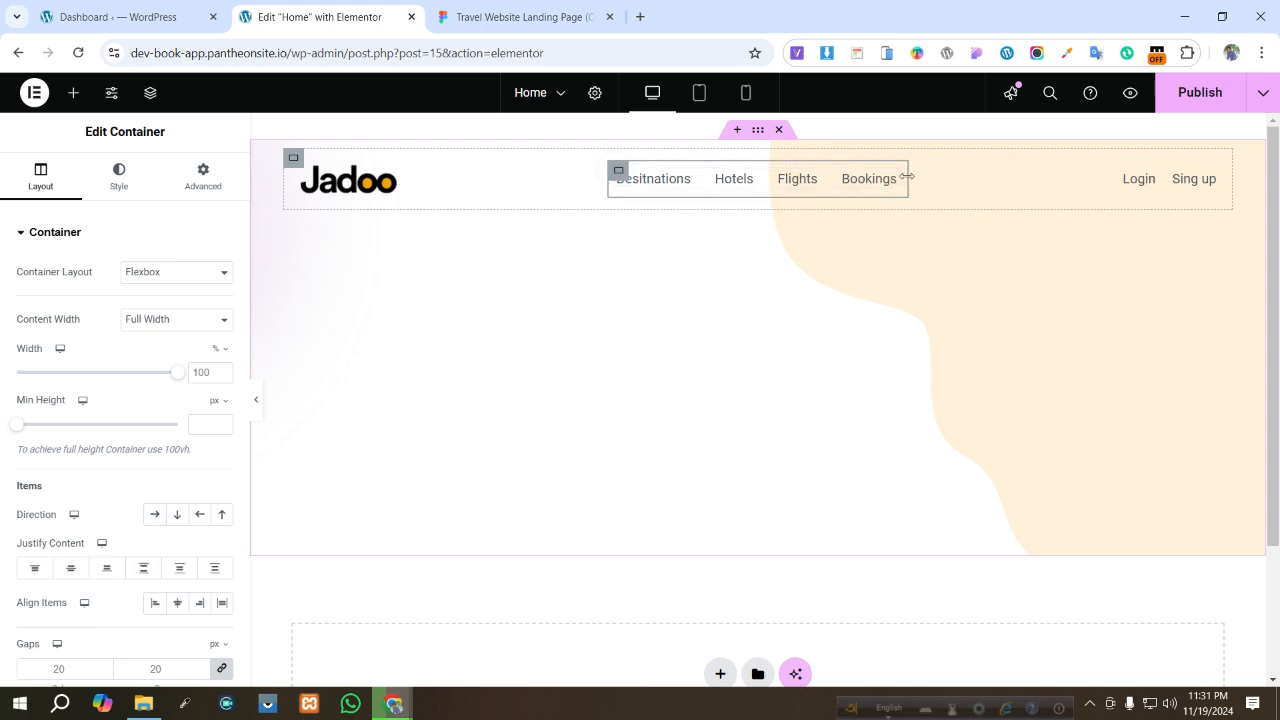
{"action": "left_click_drag", "start_coordinate": [909, 177], "coordinate": [1220, 178]}
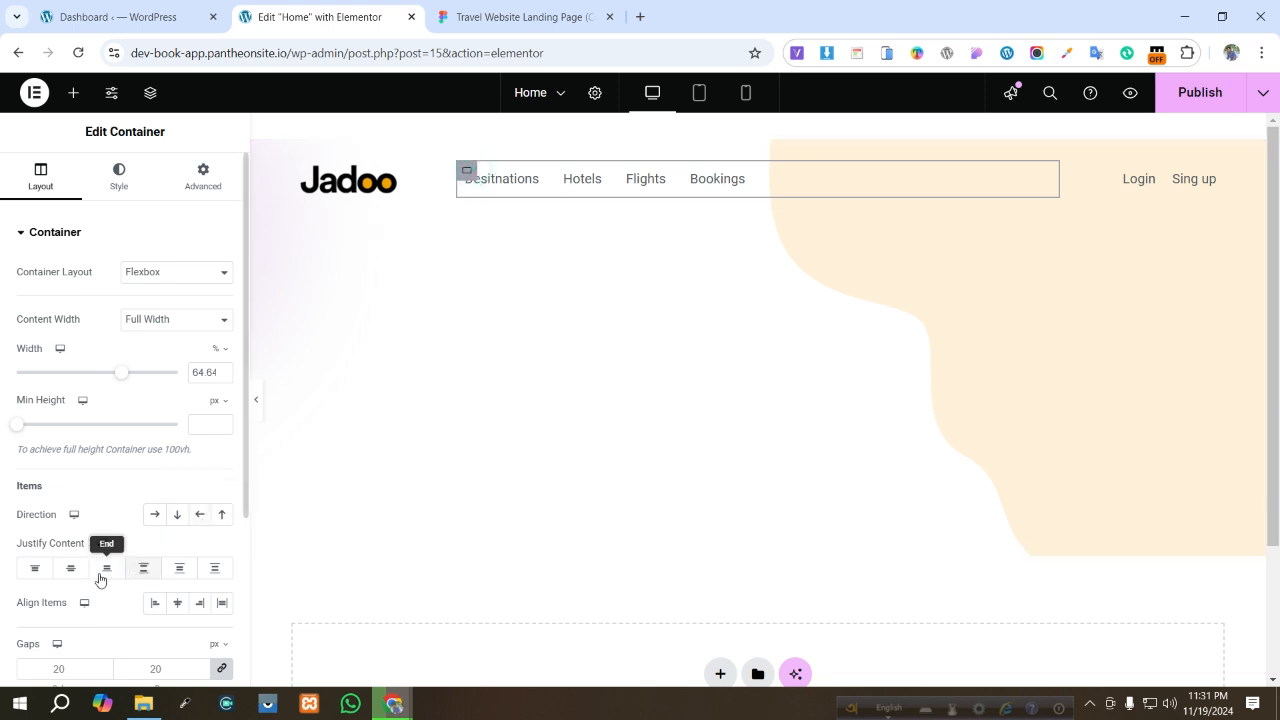
{"action": "left_click", "coordinate": [203, 603]}
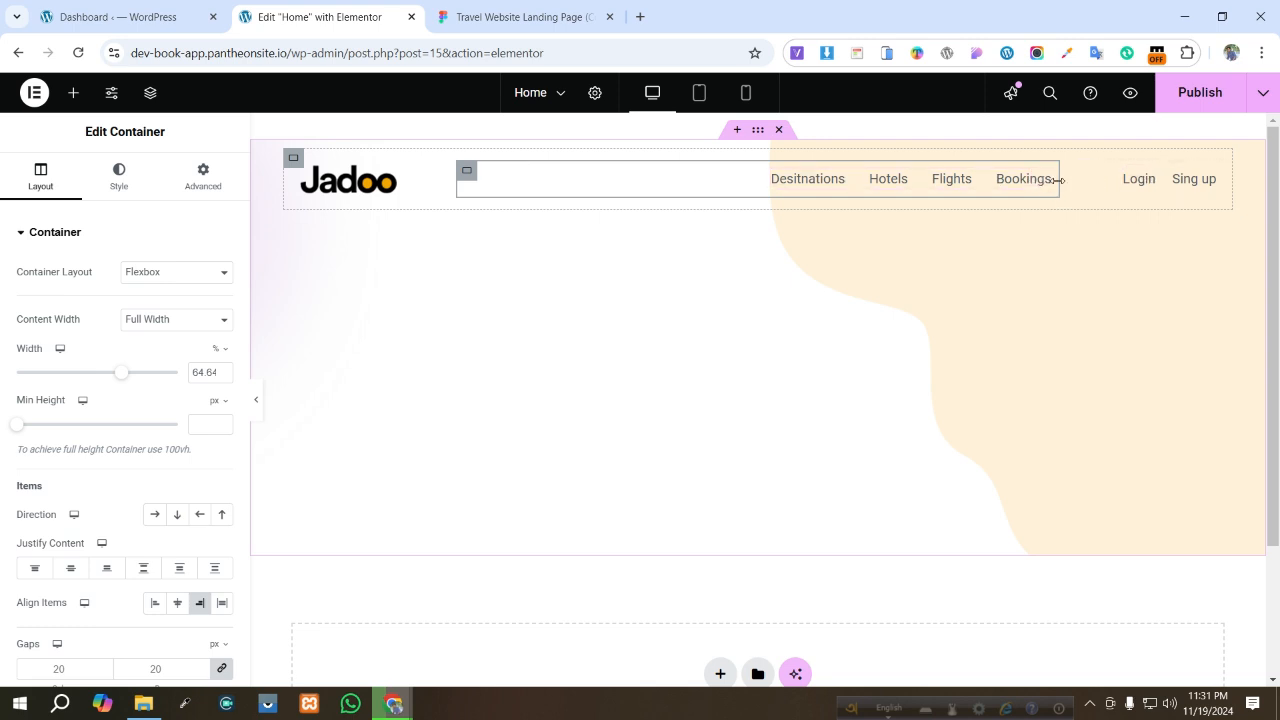
{"action": "left_click_drag", "start_coordinate": [1057, 180], "coordinate": [1040, 181]}
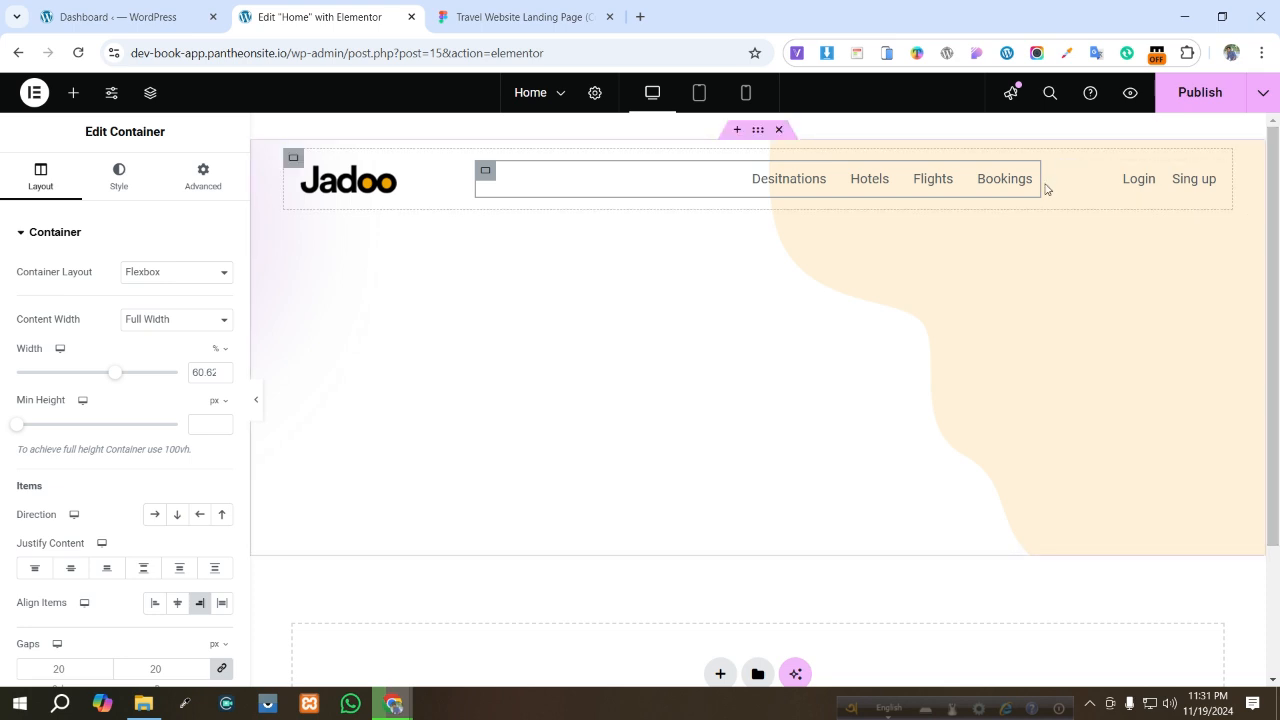
{"action": "left_click_drag", "start_coordinate": [1040, 184], "coordinate": [1090, 190]}
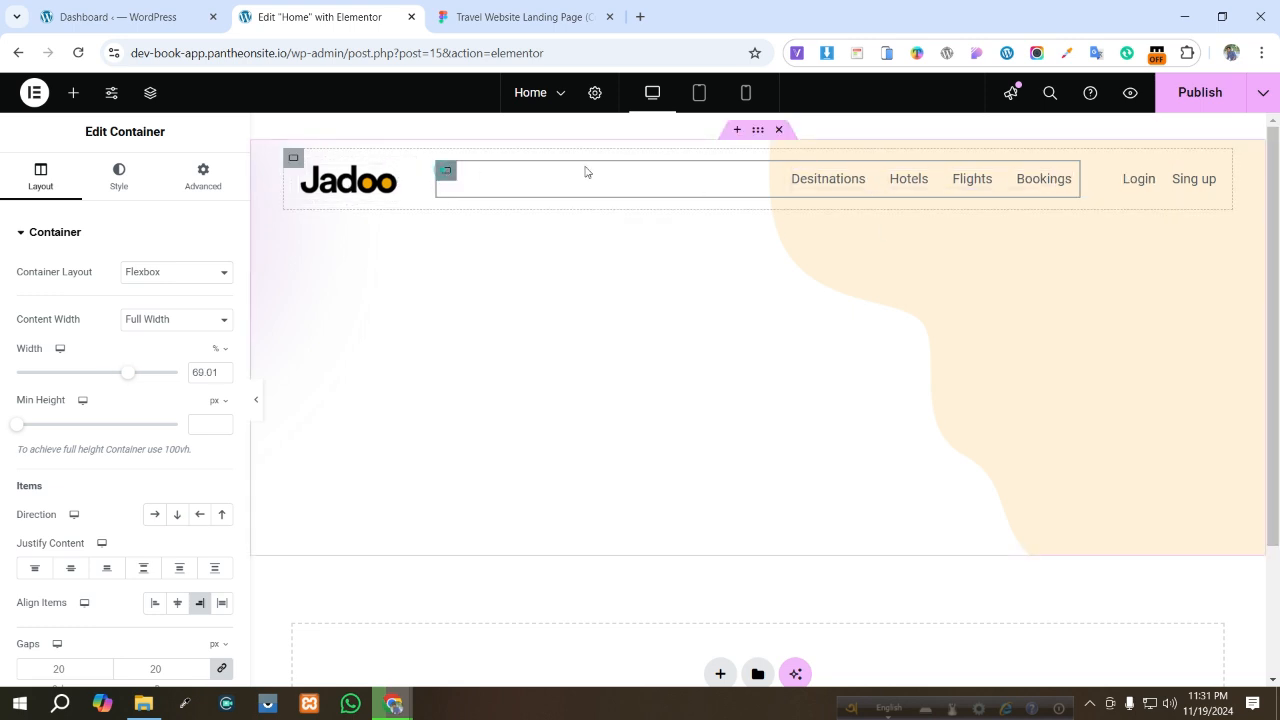
- Link and zero the menu container's margin and padding values
{"action": "left_click", "coordinate": [203, 178]}
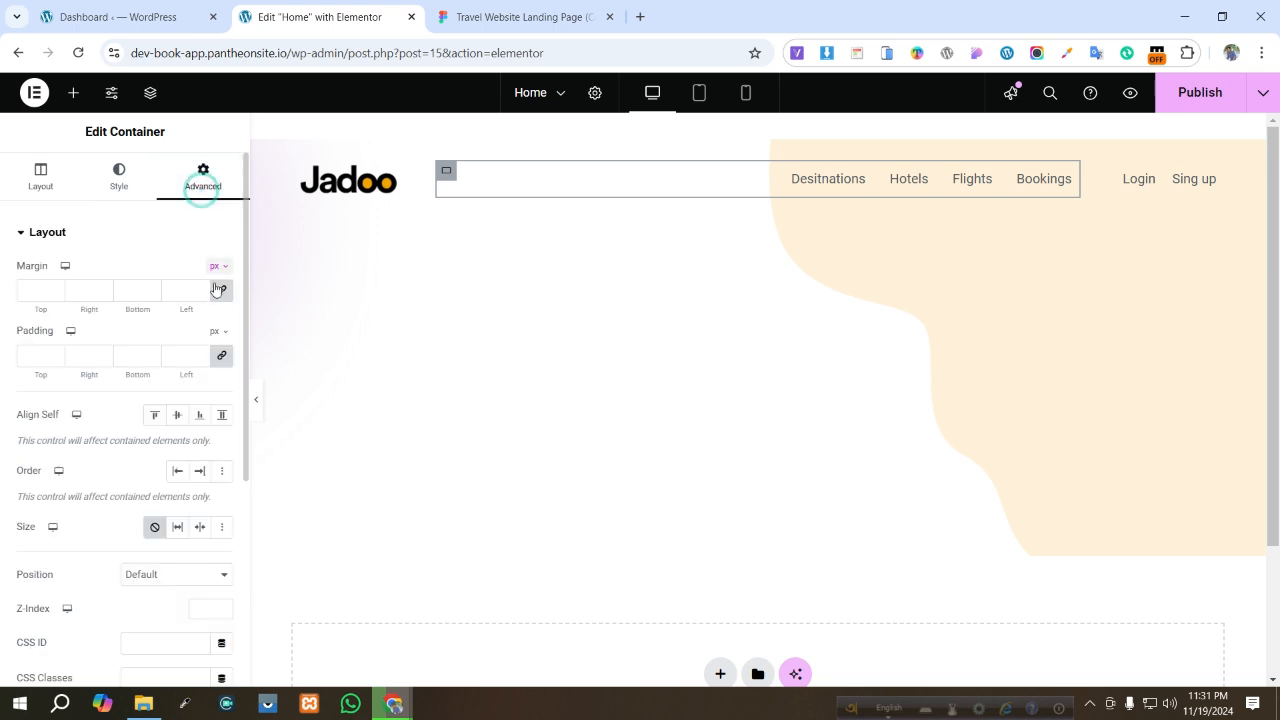
{"action": "left_click", "coordinate": [222, 355]}
{"action": "left_click", "coordinate": [223, 290]}
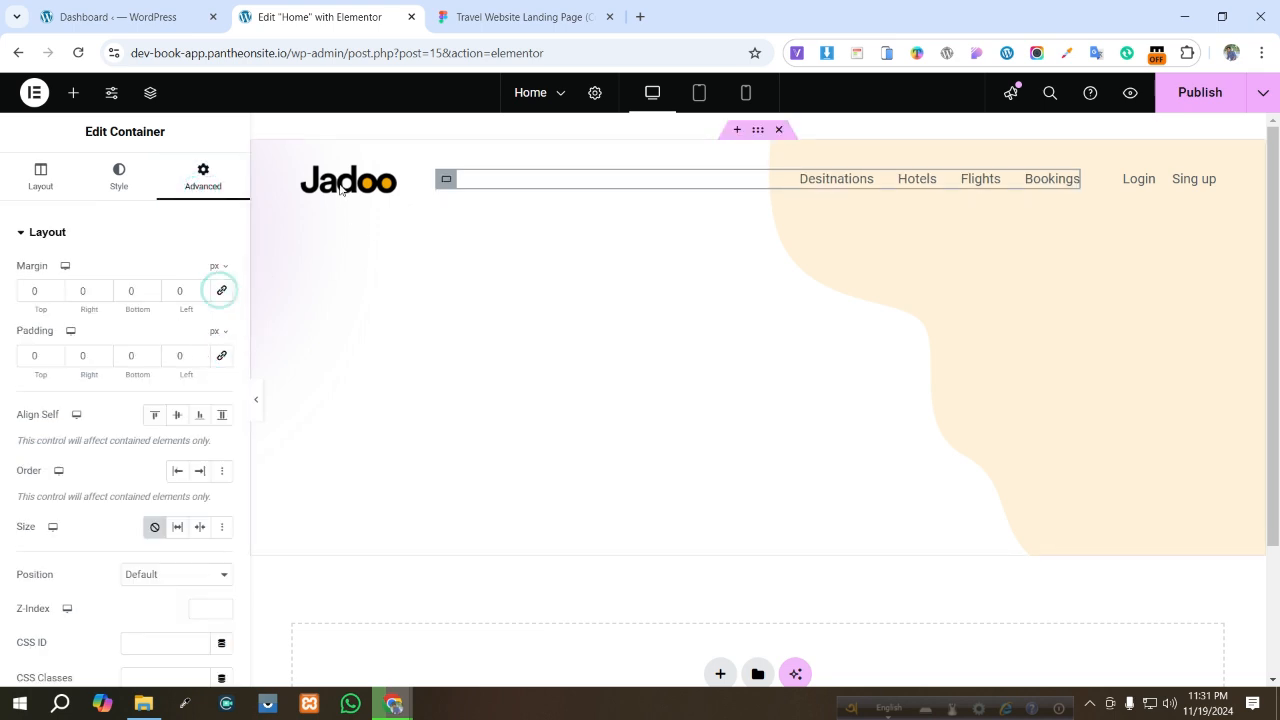
- Link and zero the logo container's margin and padding values
{"action": "left_click", "coordinate": [310, 172]}
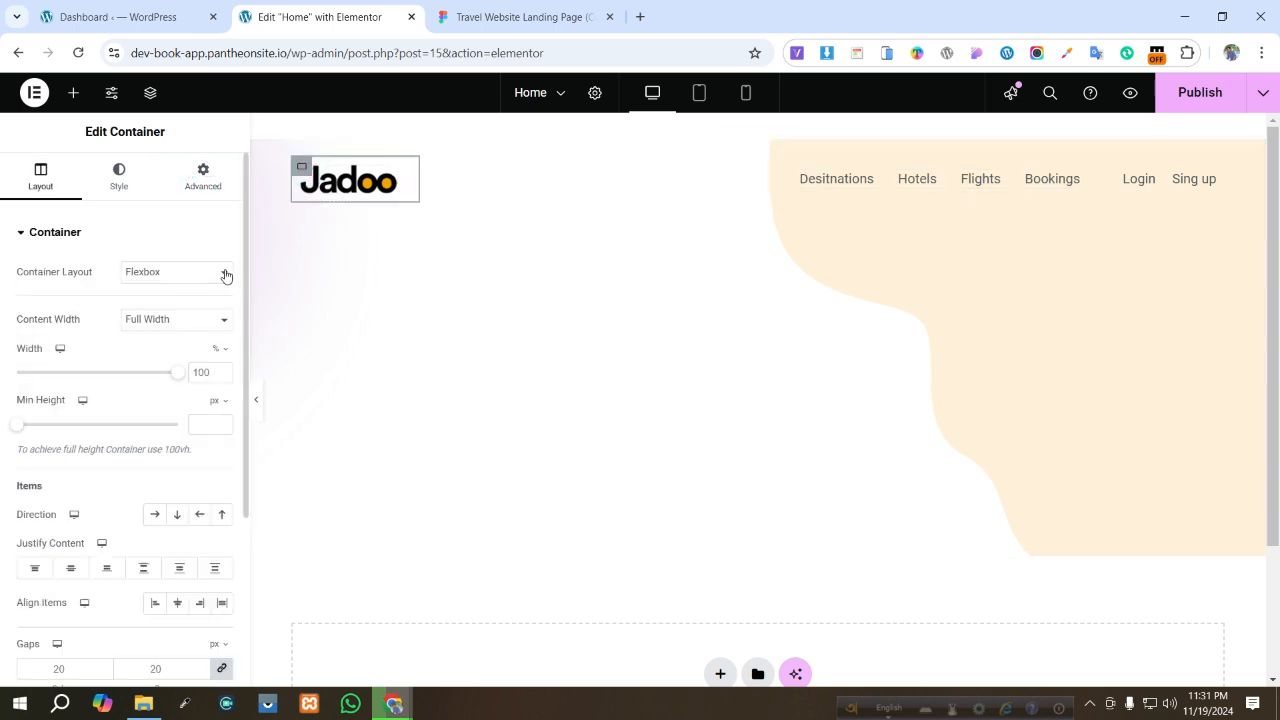
{"action": "left_click", "coordinate": [207, 187]}
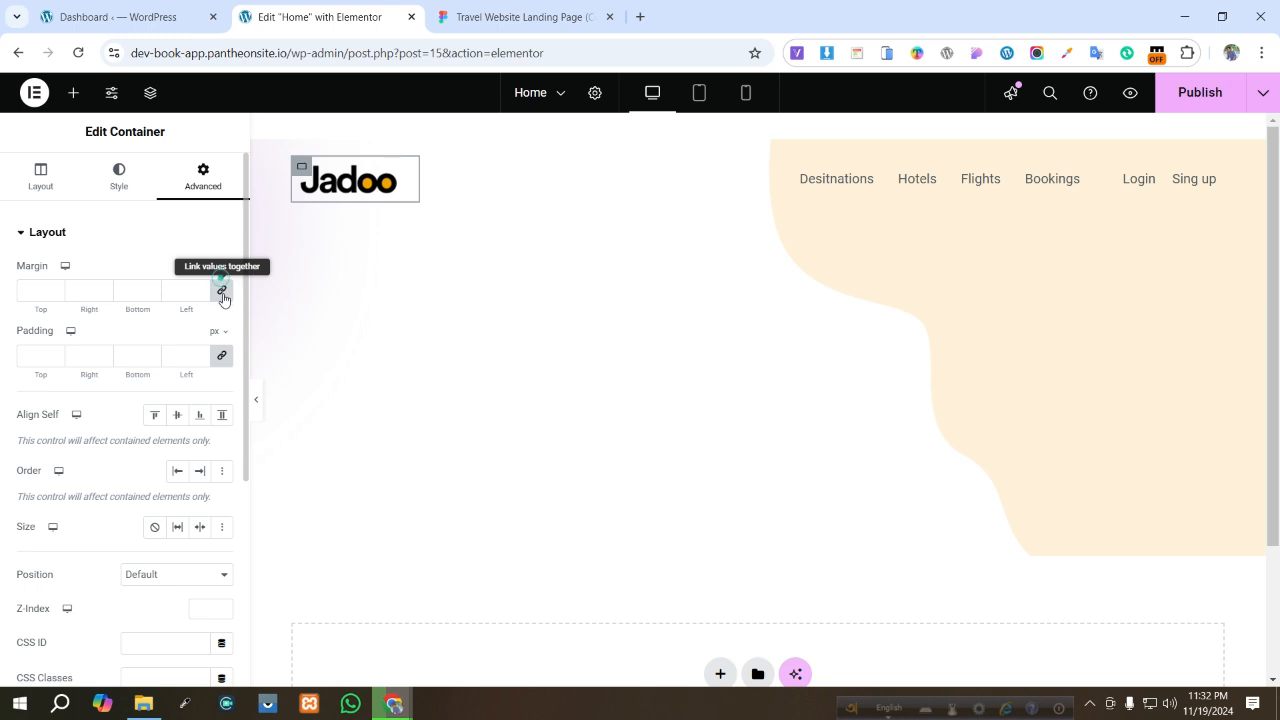
{"action": "left_click", "coordinate": [222, 291]}
{"action": "left_click", "coordinate": [222, 355]}
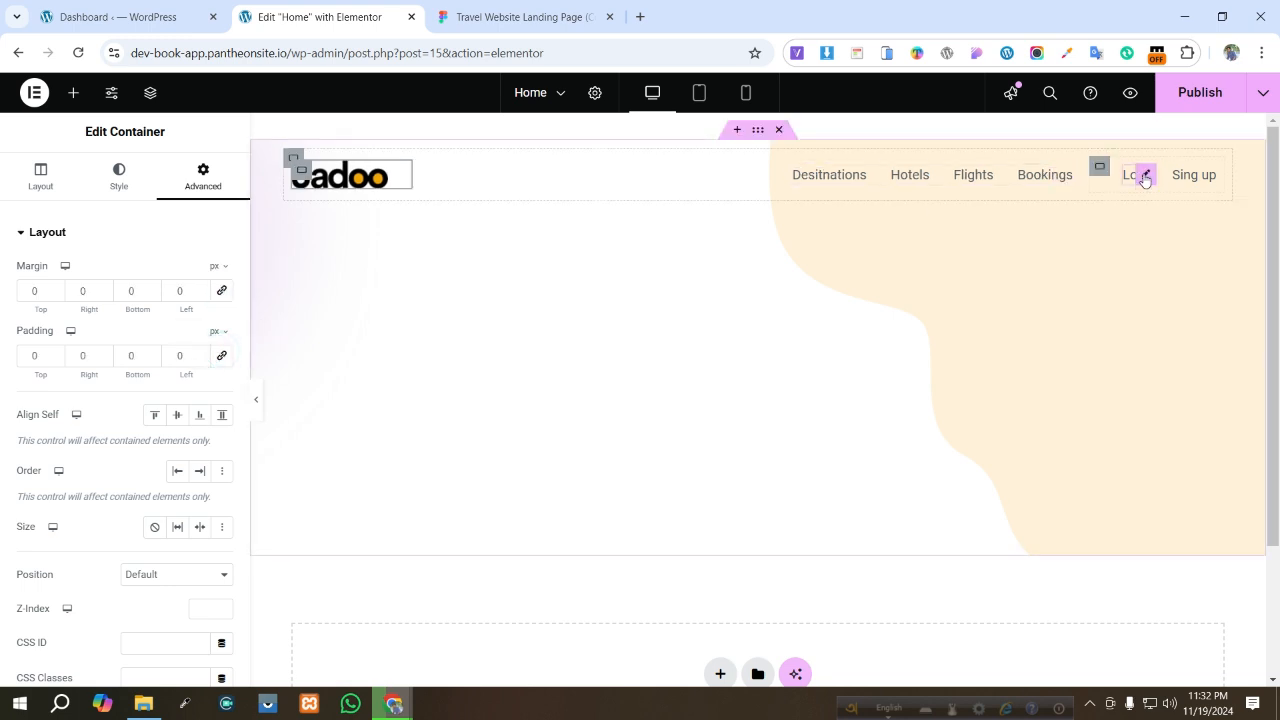
- Link and zero the login container's margin and padding values
{"action": "left_click", "coordinate": [1106, 174]}
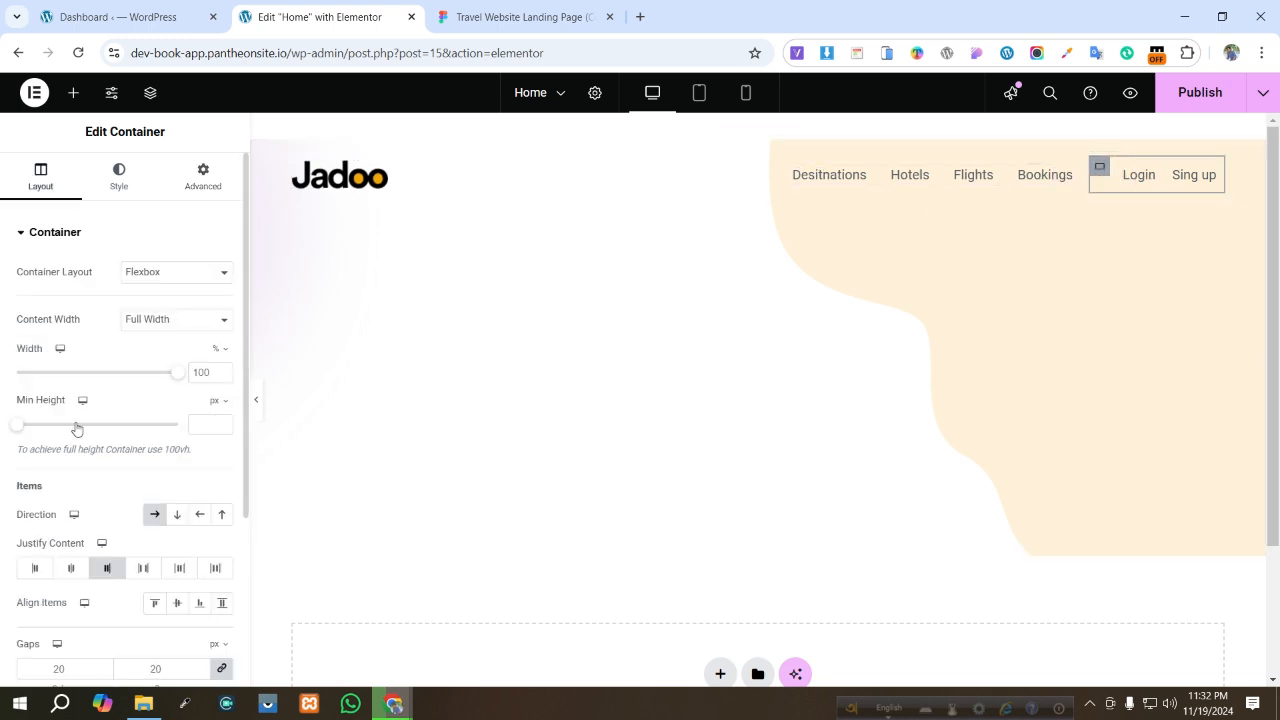
{"action": "left_click", "coordinate": [203, 178]}
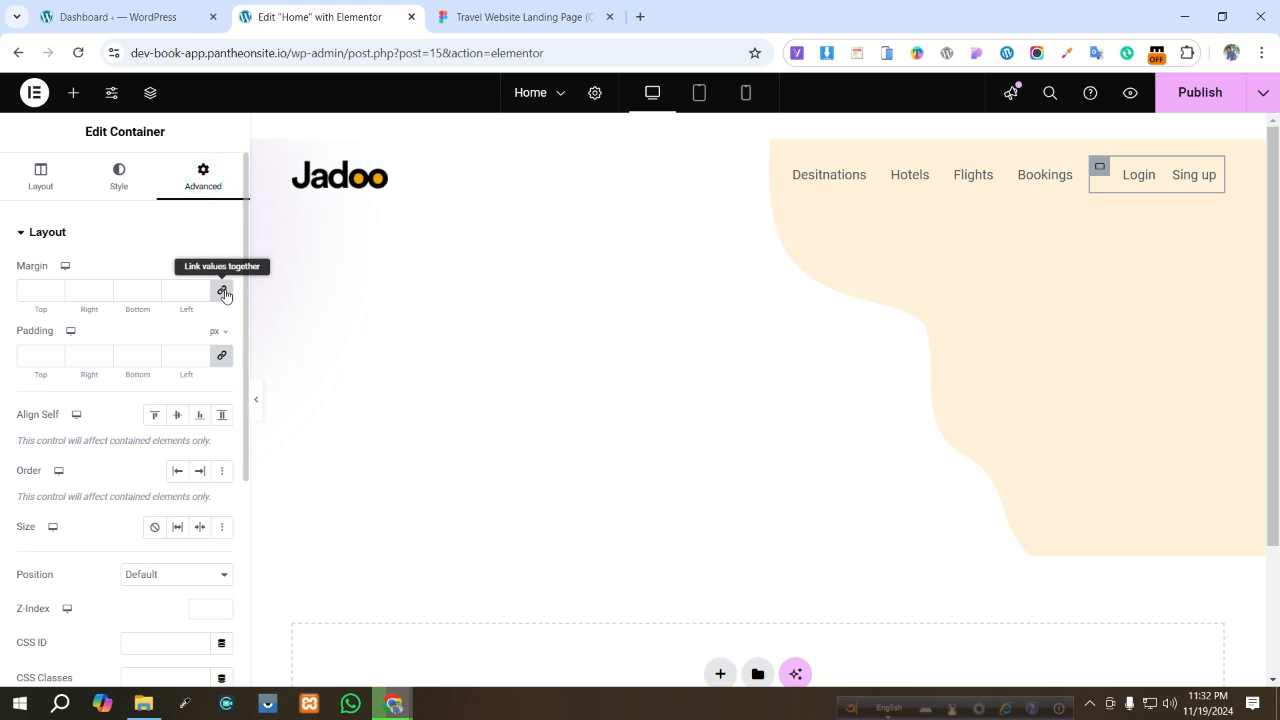
{"action": "left_click", "coordinate": [222, 291]}
{"action": "left_click", "coordinate": [222, 356]}
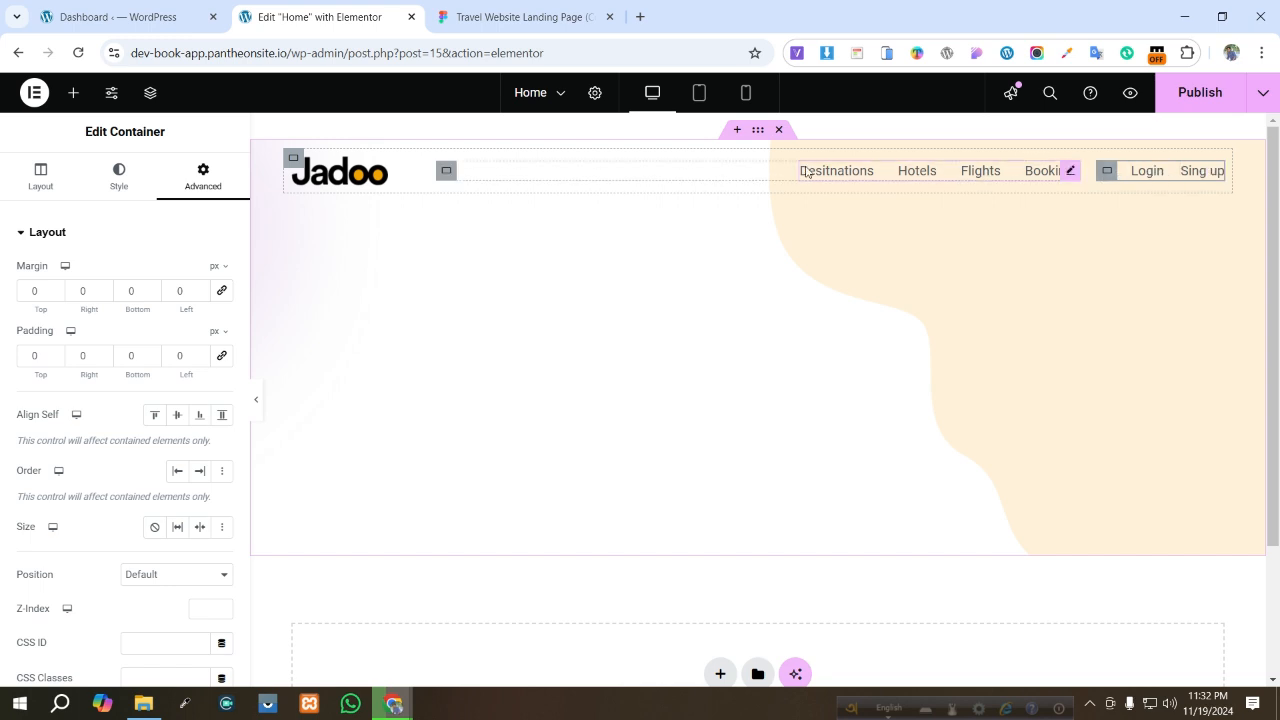
- Compare with the Figma header, then give the Sing up list a Solid border
{"action": "left_click", "coordinate": [520, 17]}
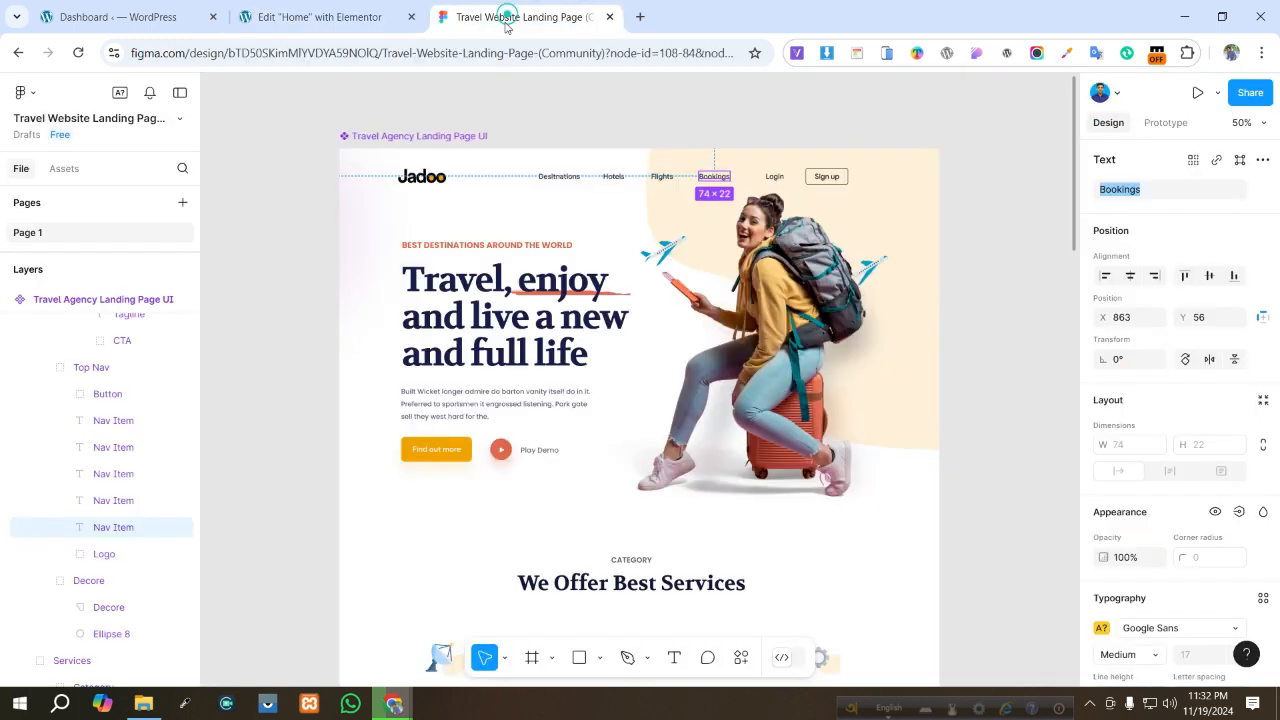
{"action": "left_click", "coordinate": [581, 197]}
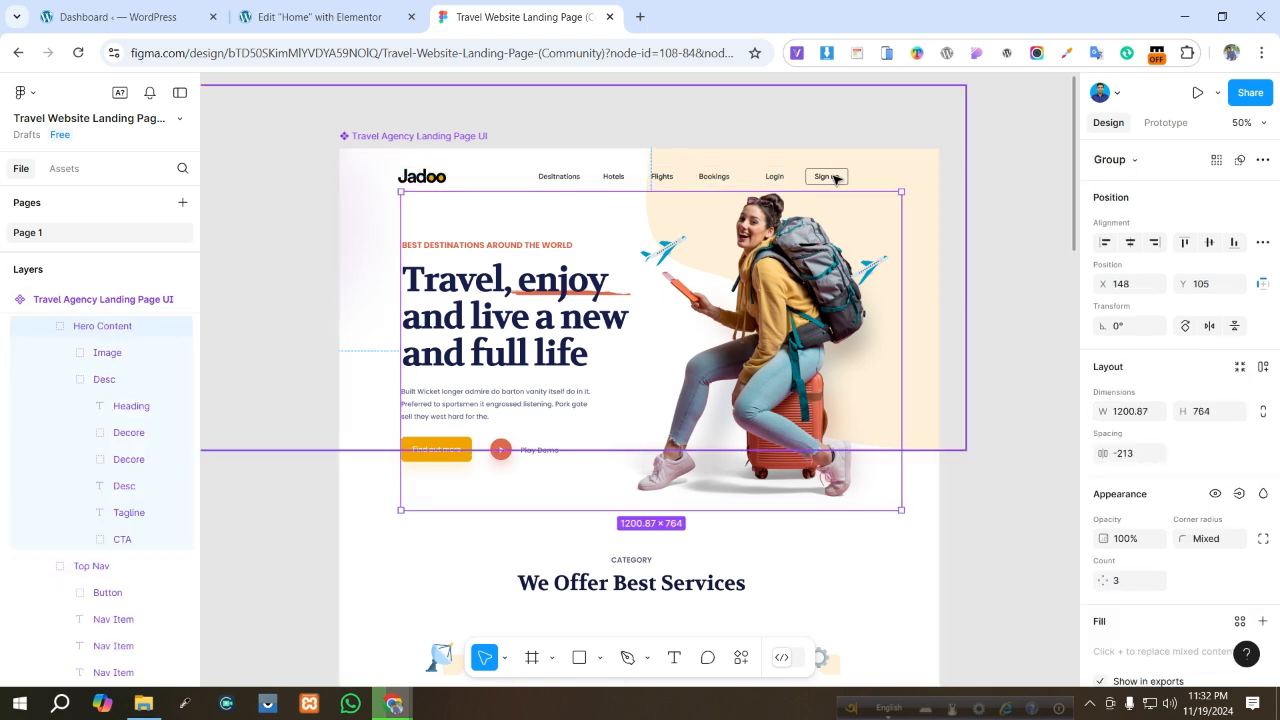
{"action": "left_click", "coordinate": [312, 17]}
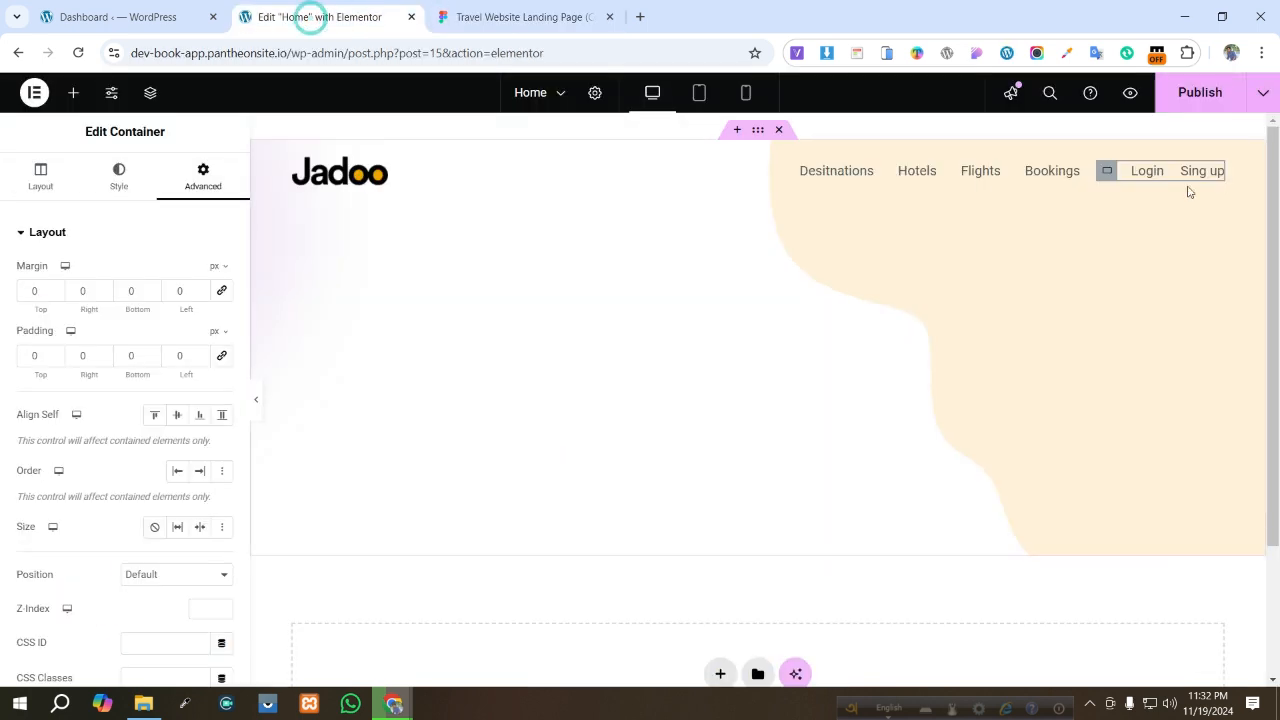
{"action": "left_click", "coordinate": [1194, 172]}
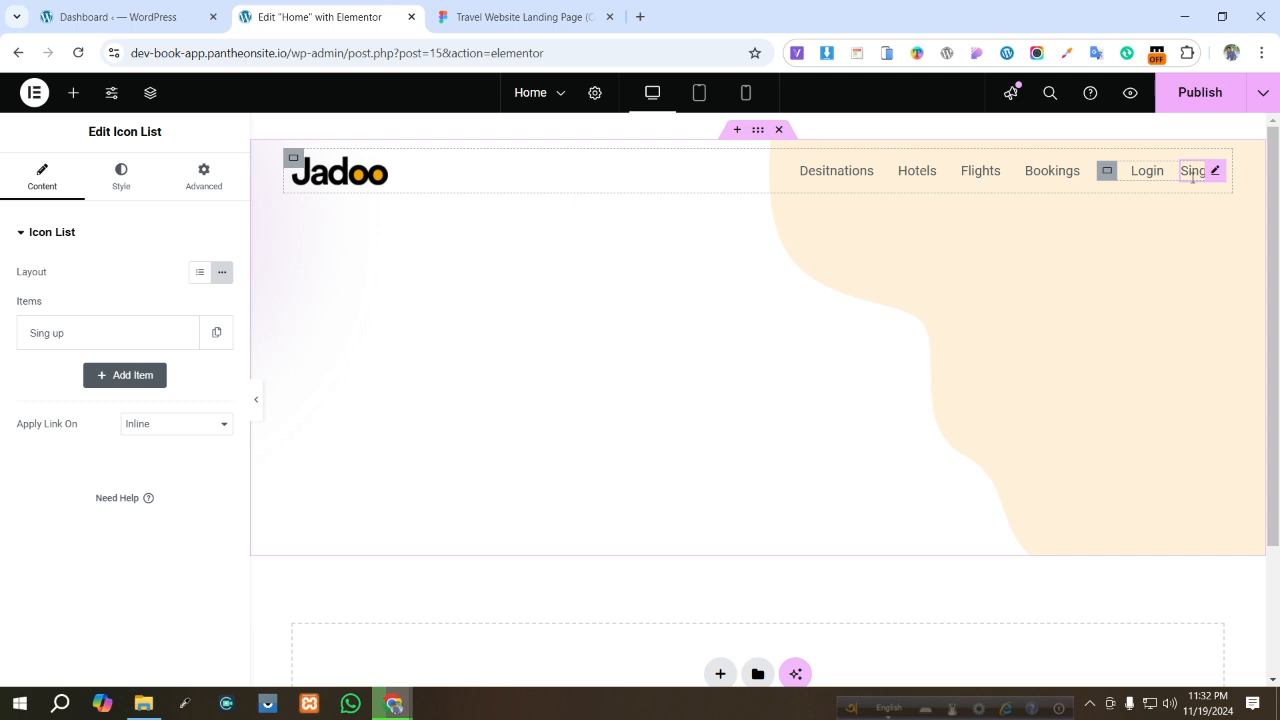
{"action": "left_click", "coordinate": [117, 194]}
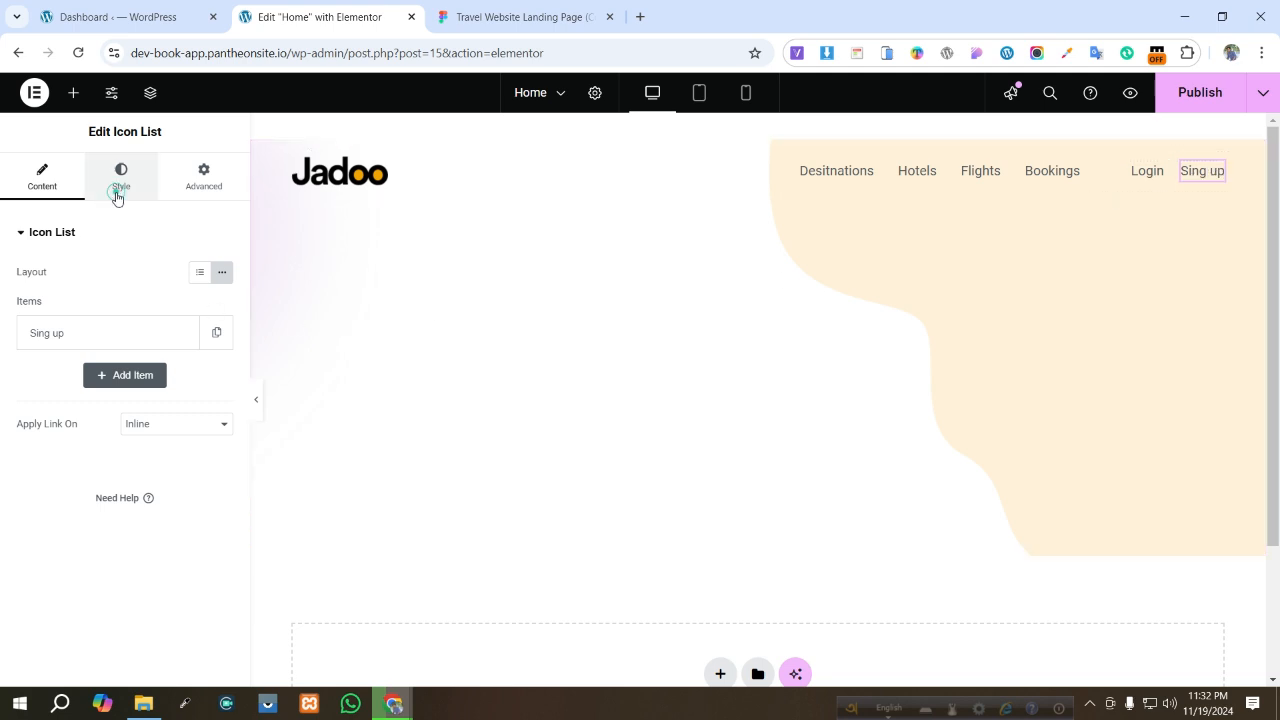
{"action": "left_click", "coordinate": [204, 178]}
{"action": "scroll", "coordinate": [127, 413], "scroll_direction": "down", "scroll_amount": 2}
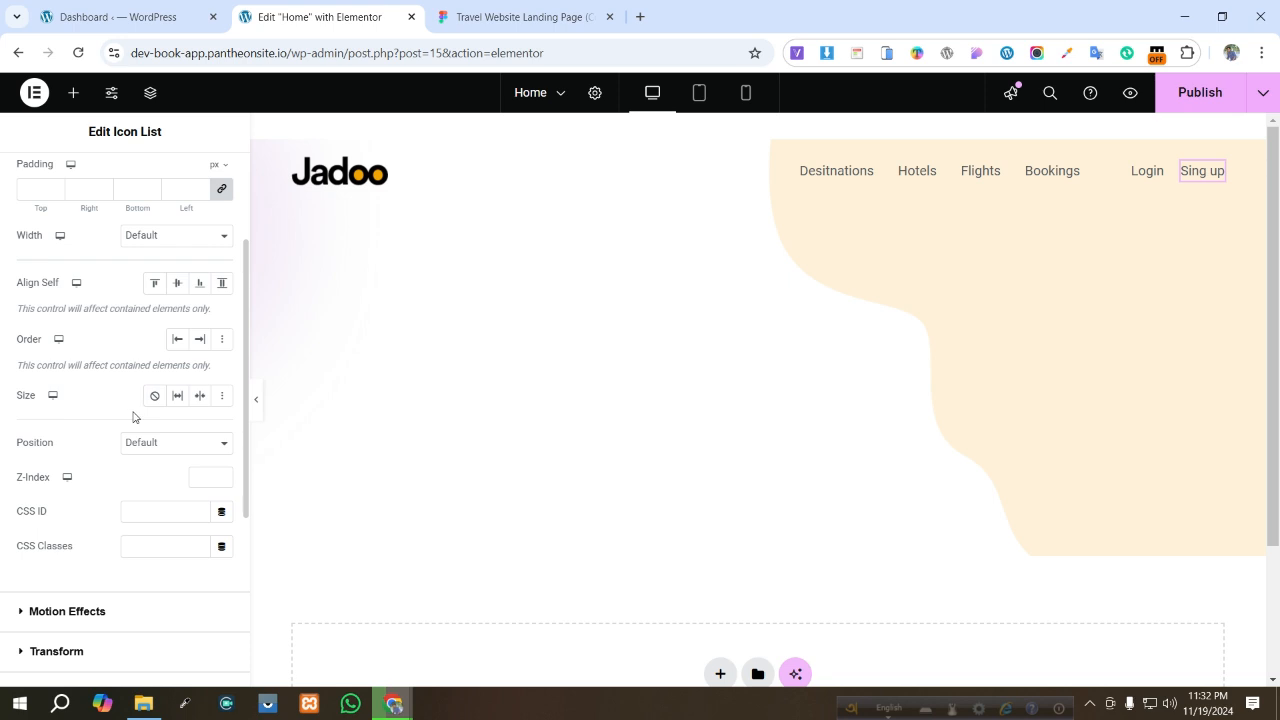
{"action": "scroll", "coordinate": [134, 339], "scroll_direction": "up", "scroll_amount": 1}
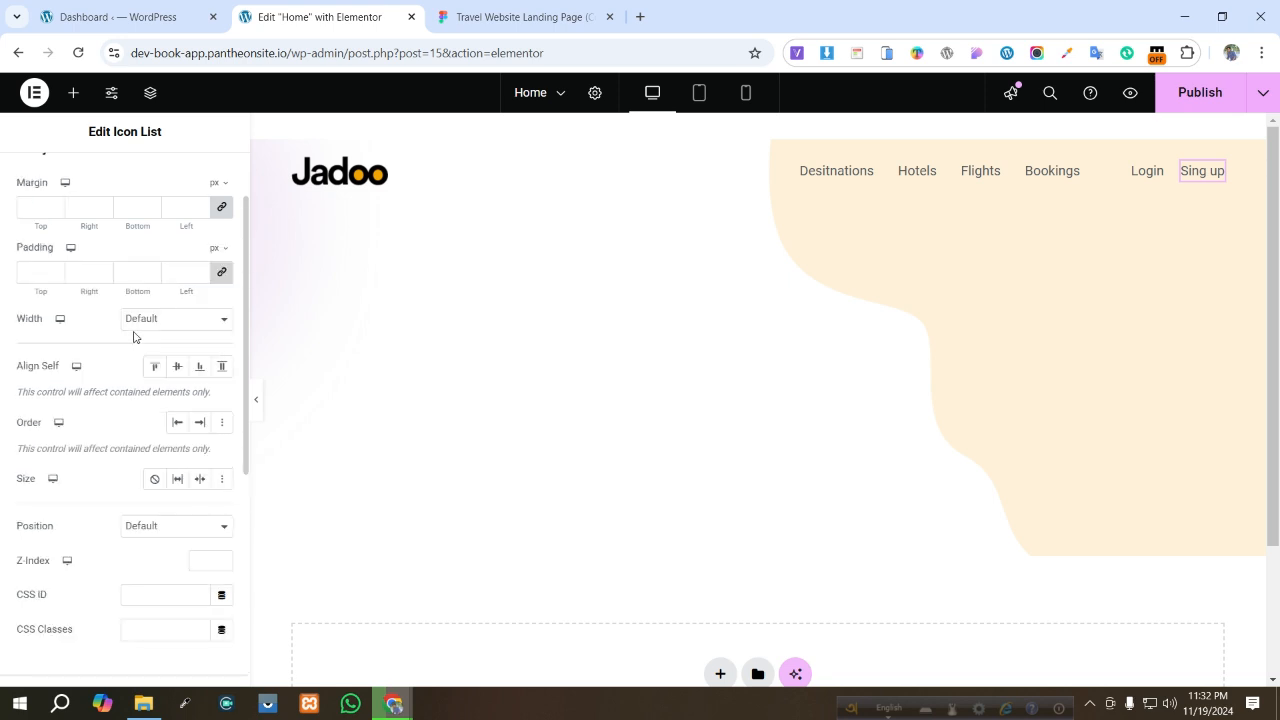
{"action": "left_click", "coordinate": [178, 322]}
{"action": "left_click", "coordinate": [177, 322]}
{"action": "scroll", "coordinate": [156, 376], "scroll_direction": "down", "scroll_amount": 3}
{"action": "left_click", "coordinate": [53, 566]}
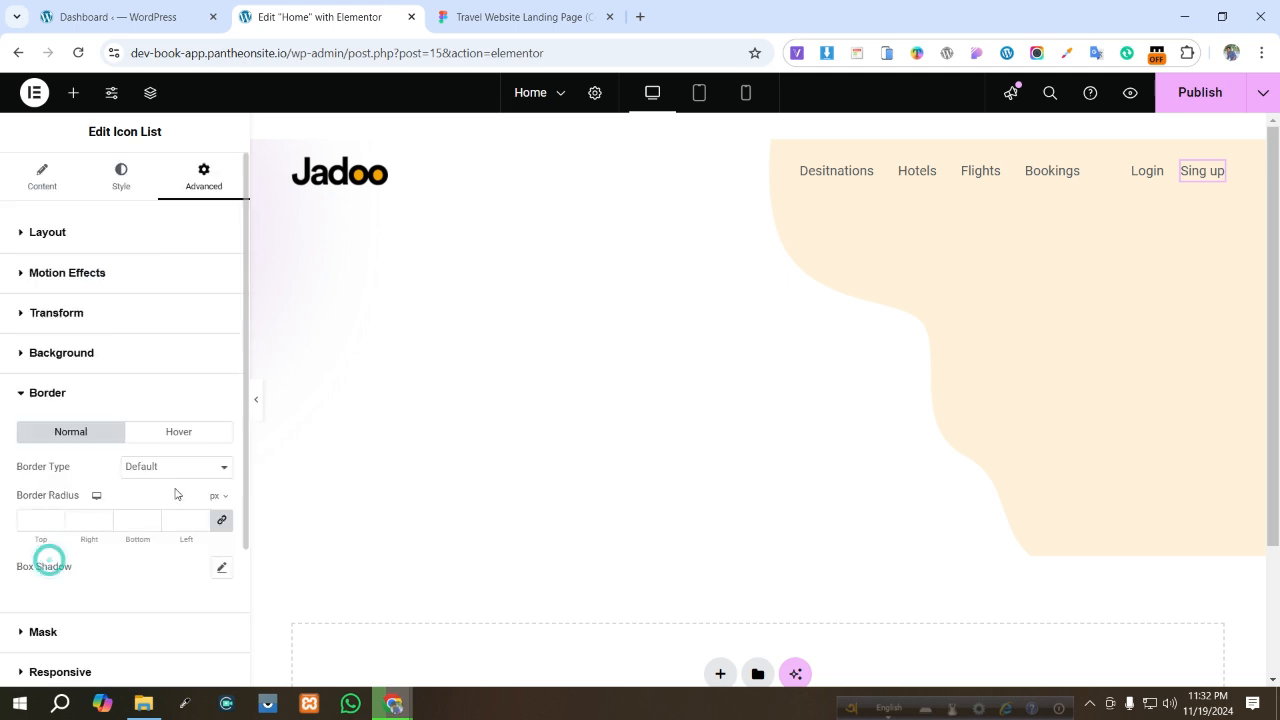
{"action": "scroll", "coordinate": [202, 432], "scroll_direction": "down", "scroll_amount": 2}
{"action": "left_click", "coordinate": [153, 305]}
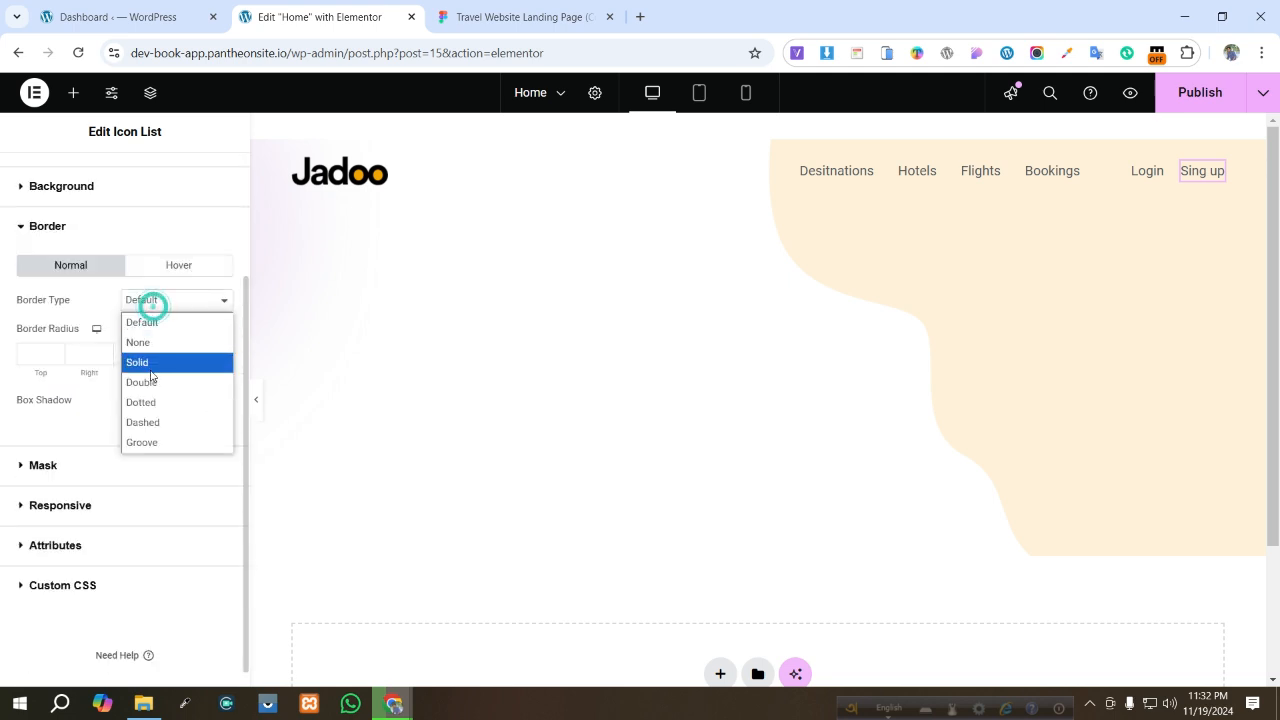
{"action": "left_click", "coordinate": [149, 364]}
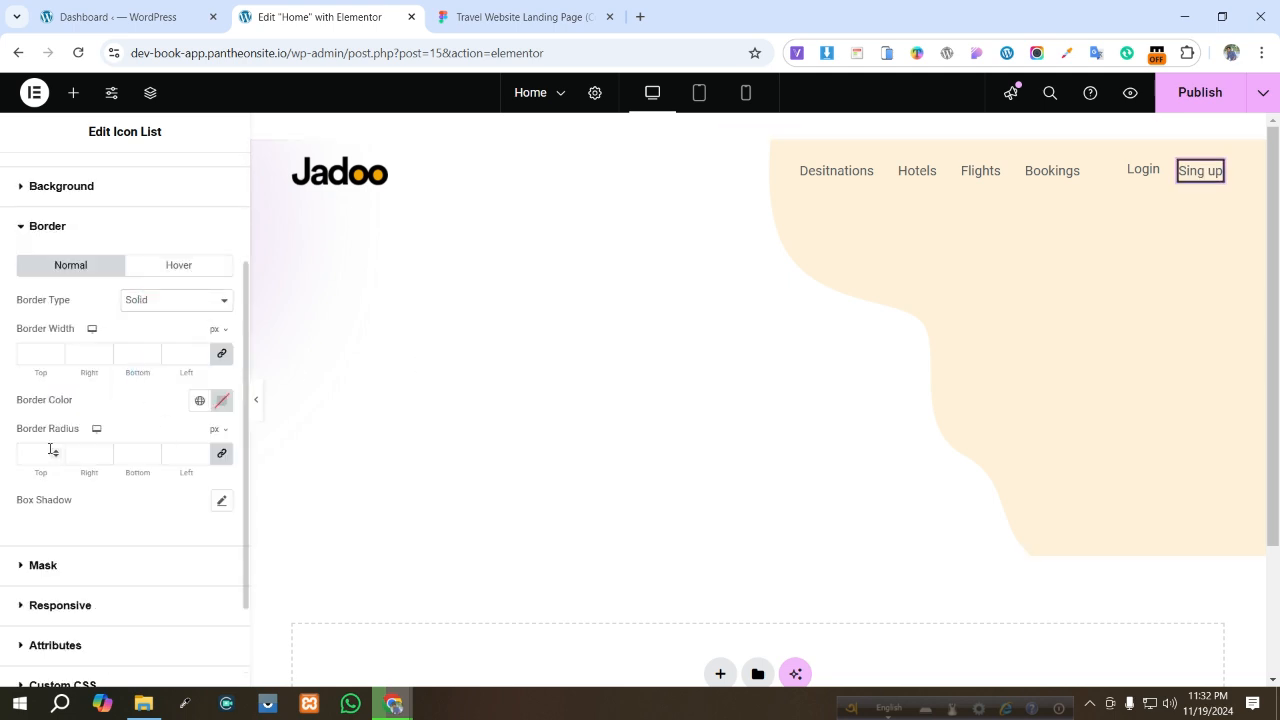
{"action": "left_click", "coordinate": [34, 453]}
- Copy the Figma Sign up button's stroke color 212832 and apply it as the Sing up border color
{"action": "left_click", "coordinate": [525, 17]}
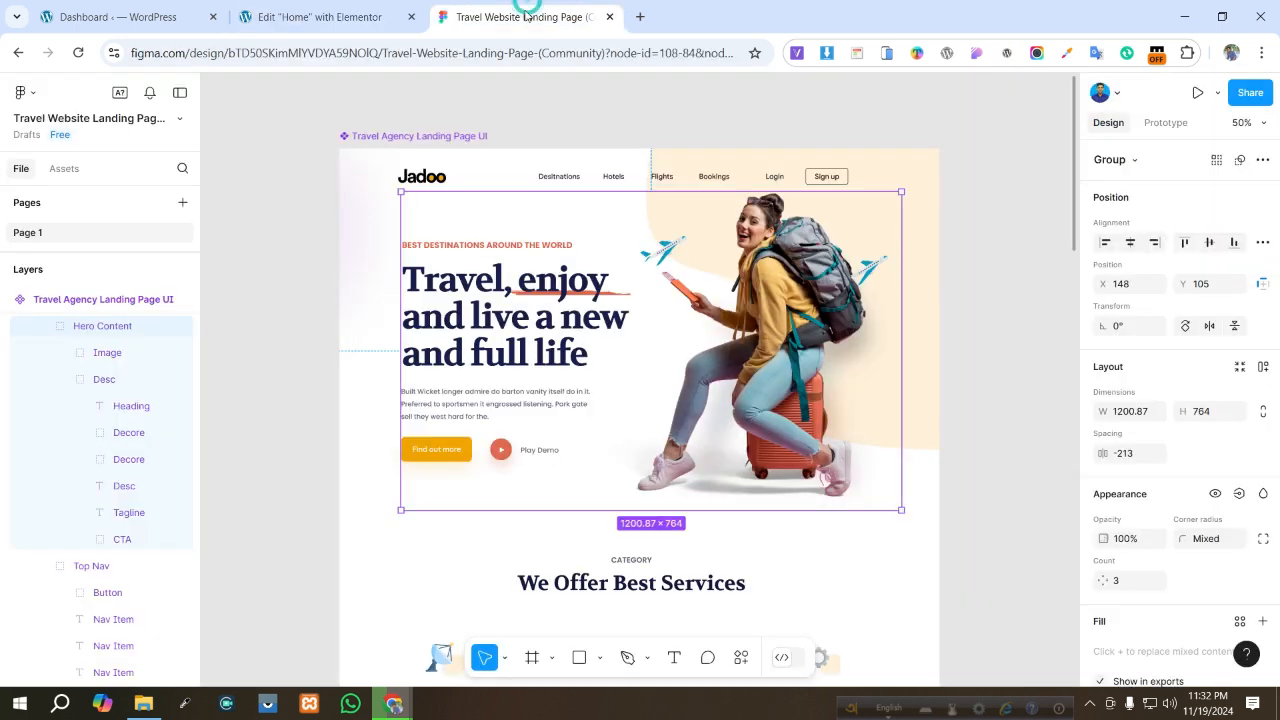
{"action": "left_click", "coordinate": [846, 176]}
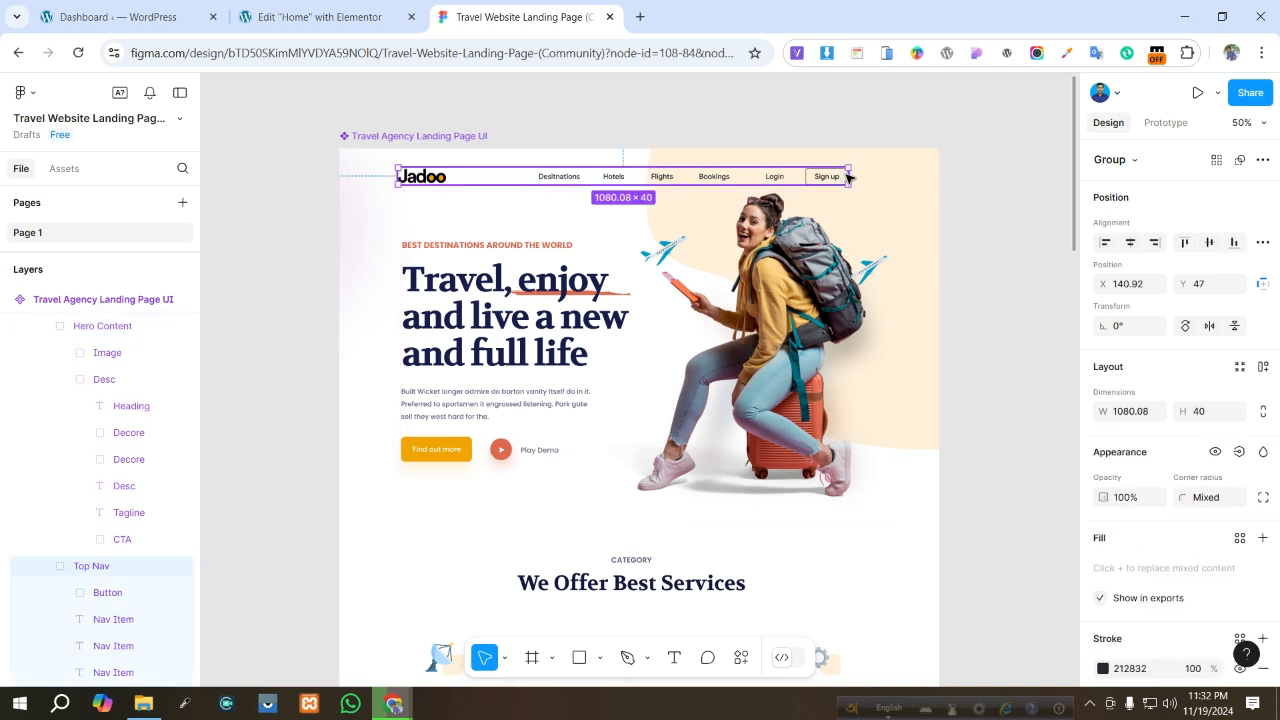
{"action": "double_click", "coordinate": [846, 175]}
{"action": "scroll", "coordinate": [1221, 459], "scroll_direction": "down", "scroll_amount": 2}
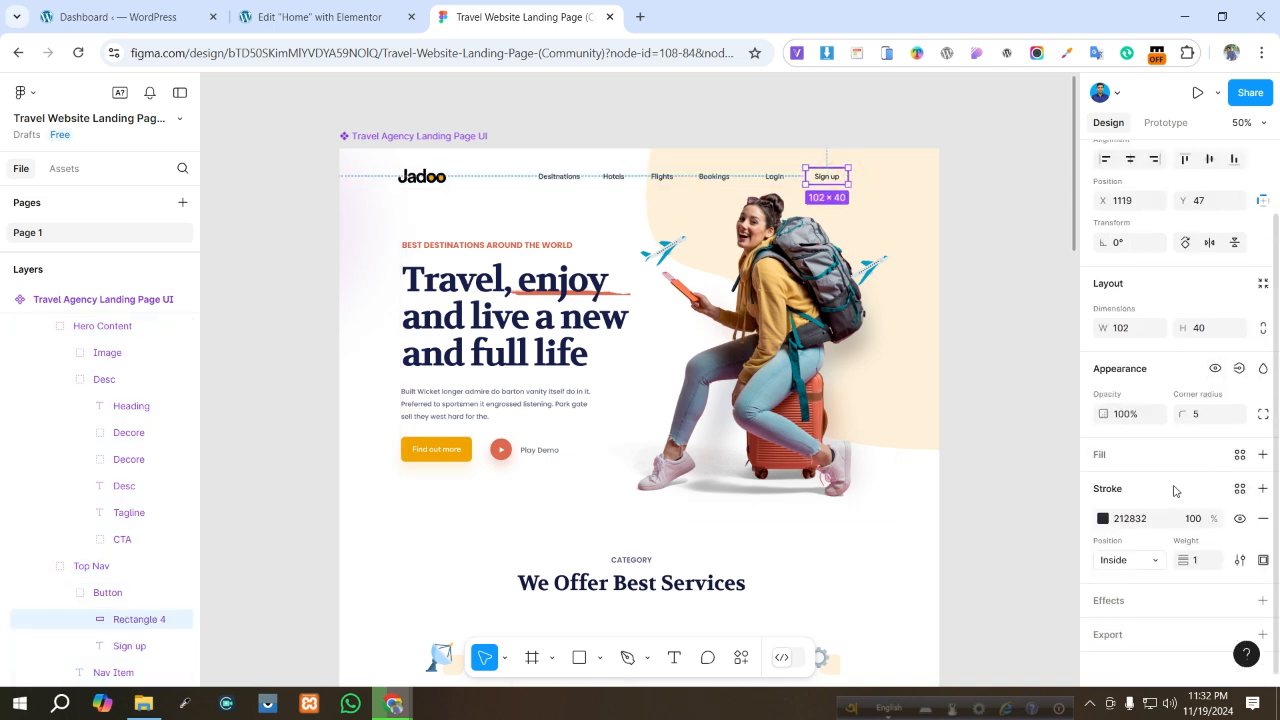
{"action": "left_click", "coordinate": [1133, 519]}
{"action": "key", "text": "ctrl+c"}
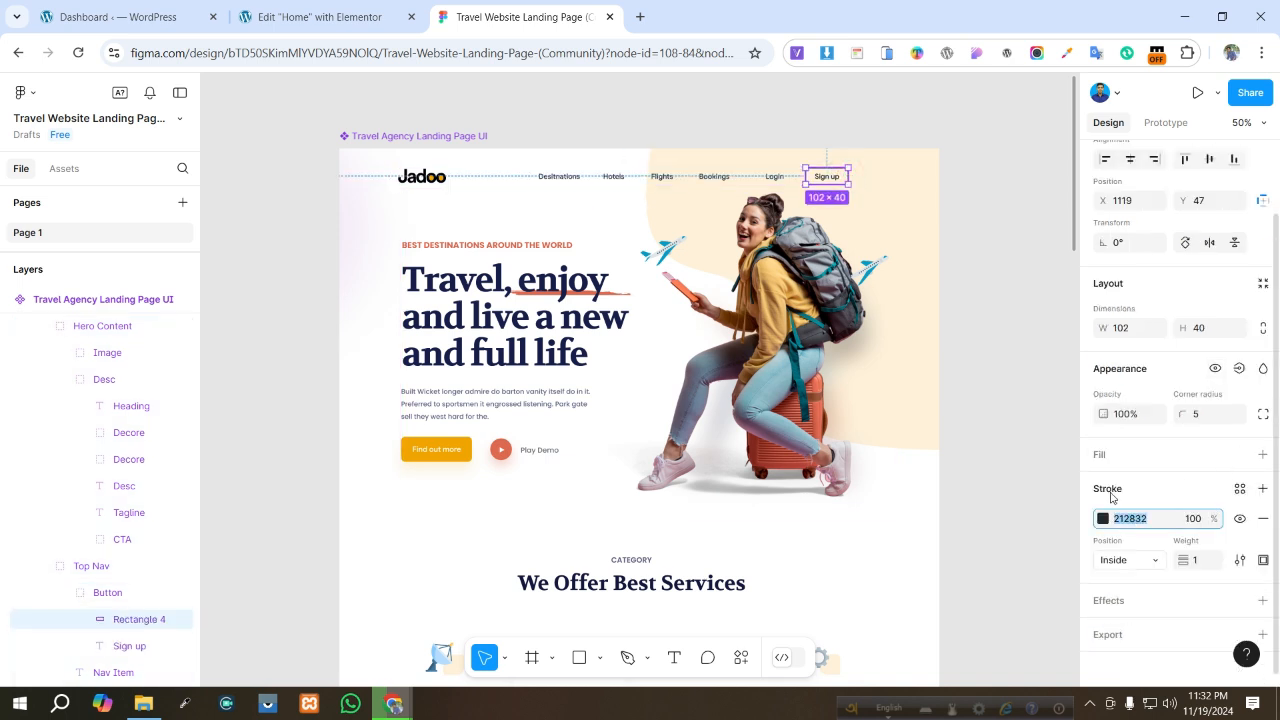
{"action": "left_click", "coordinate": [330, 17]}
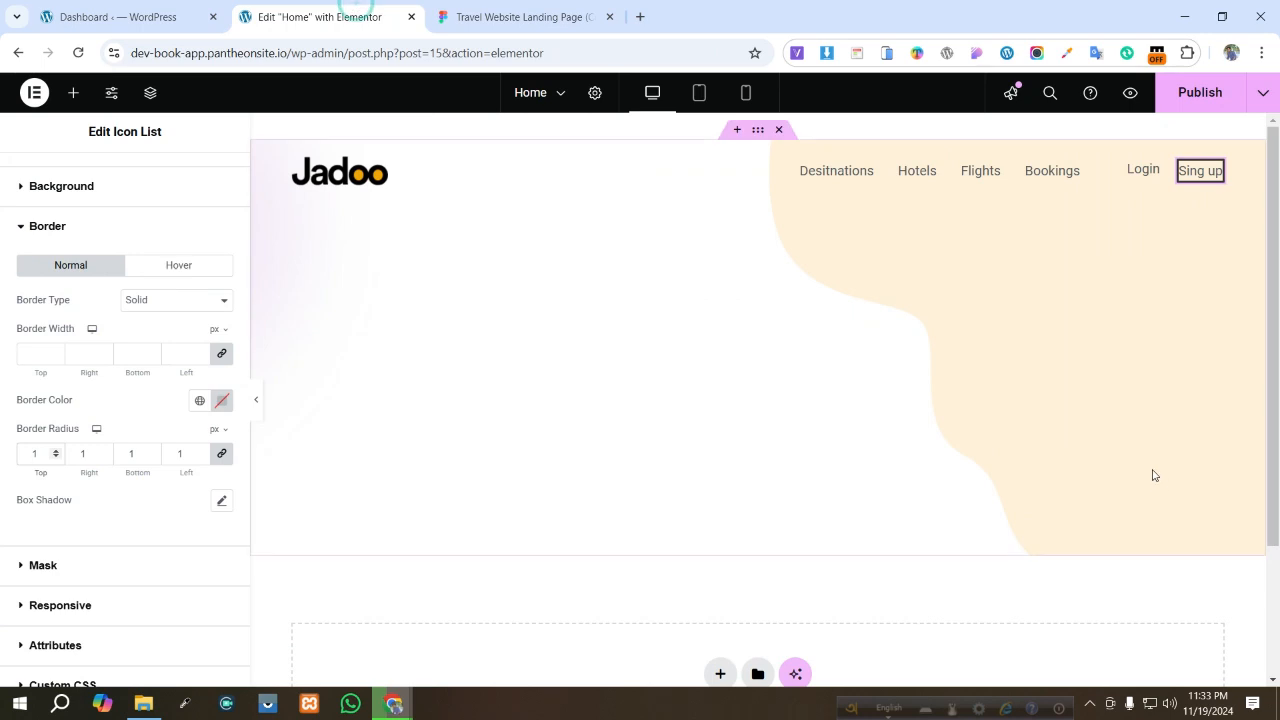
{"action": "left_click", "coordinate": [222, 401]}
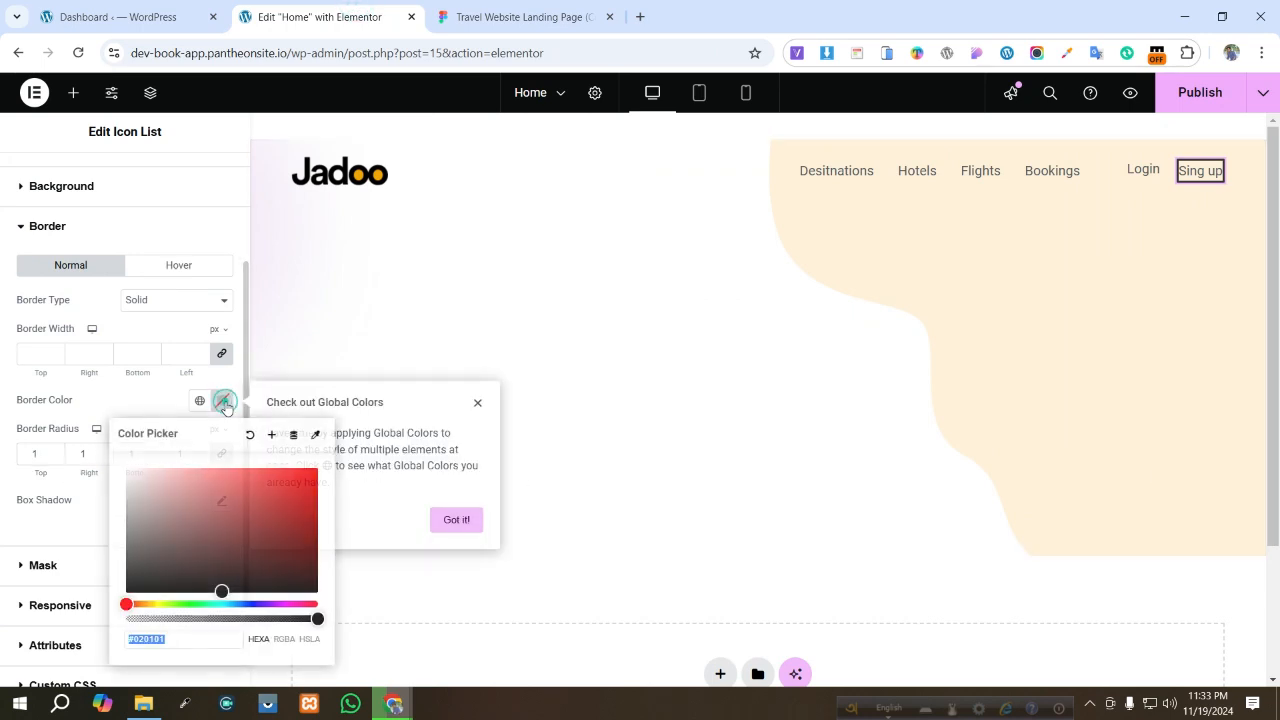
{"action": "key", "text": "ctrl+v"}
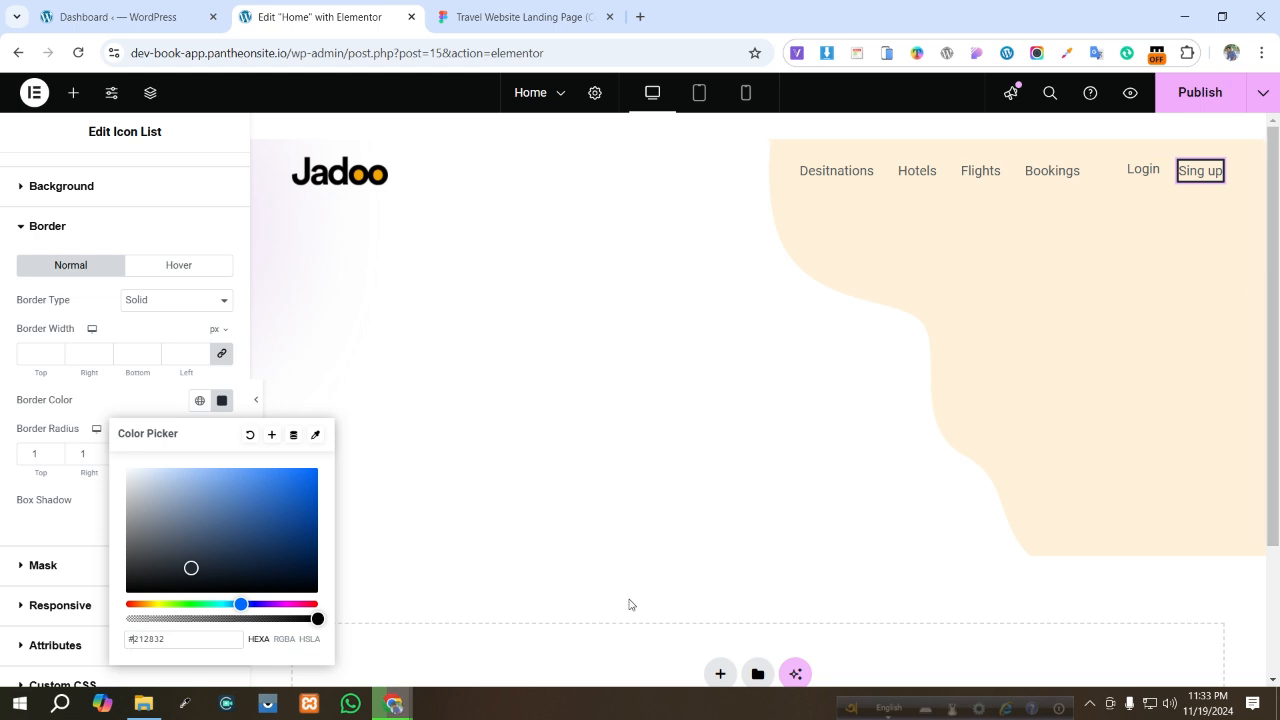
- Set the Sing up border width to 1 px and its border radius to 5 px
{"action": "left_click", "coordinate": [509, 8]}
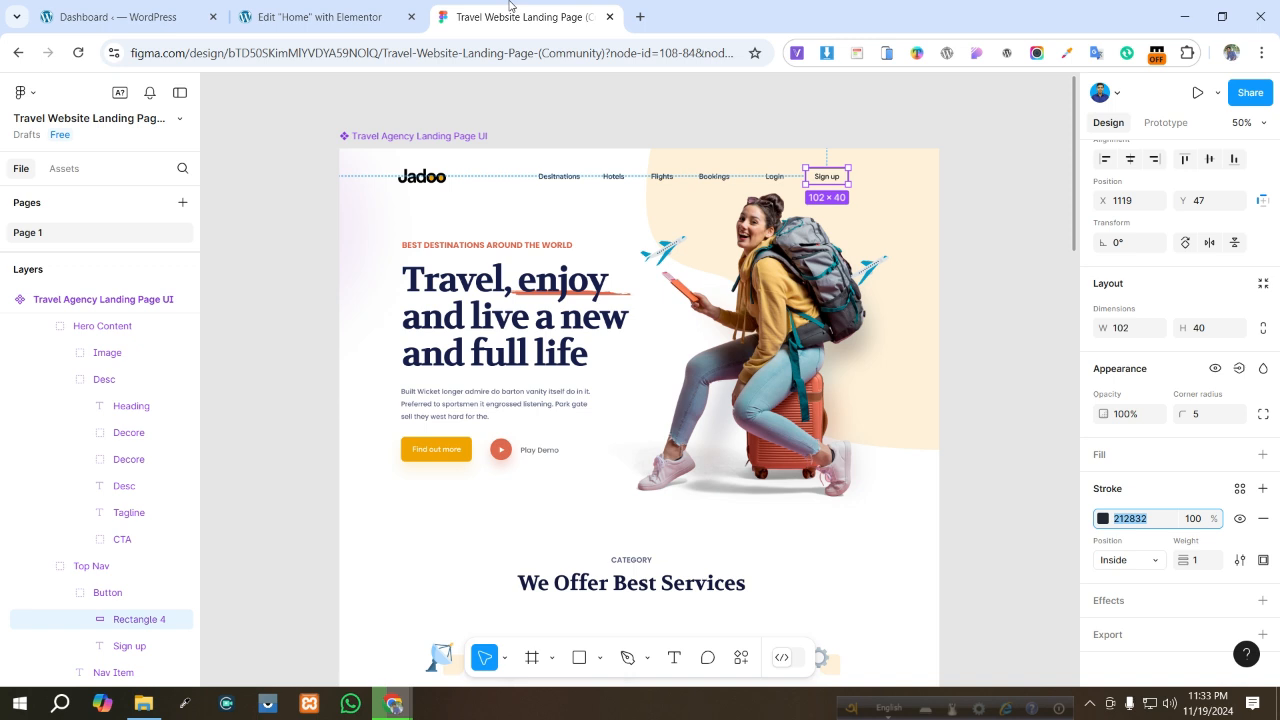
{"action": "left_click", "coordinate": [290, 16]}
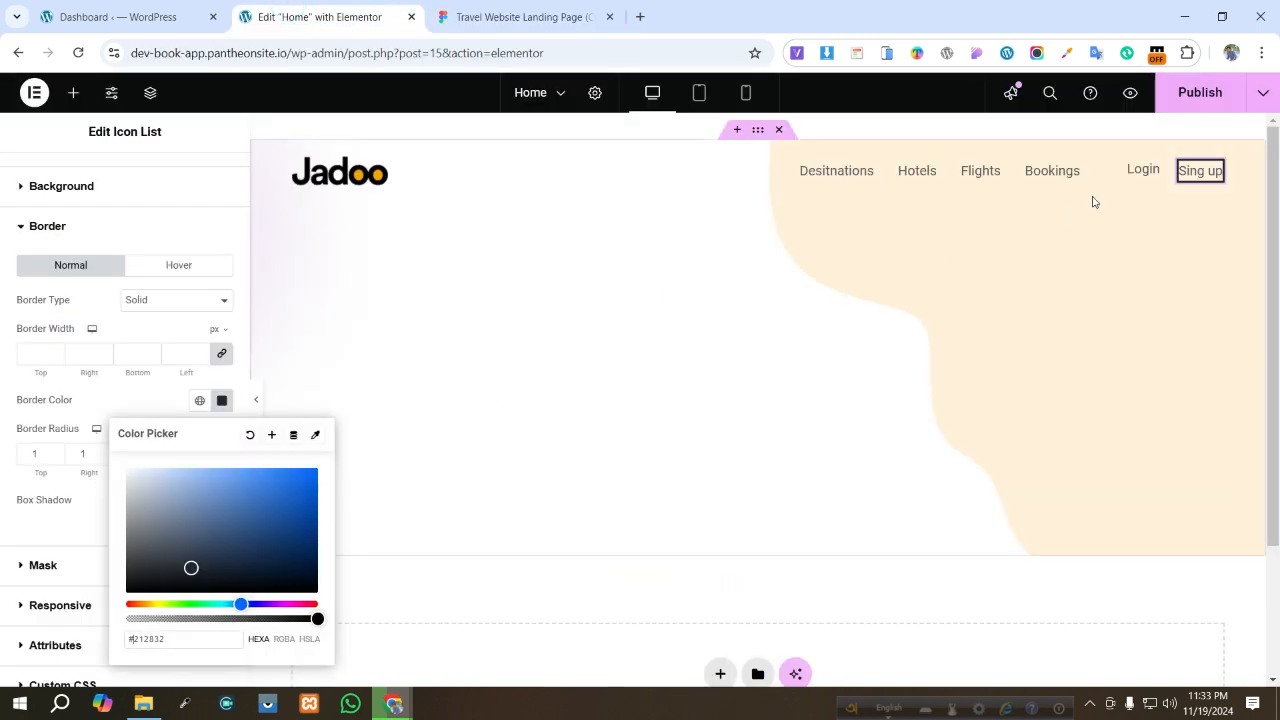
{"action": "left_click", "coordinate": [26, 354]}
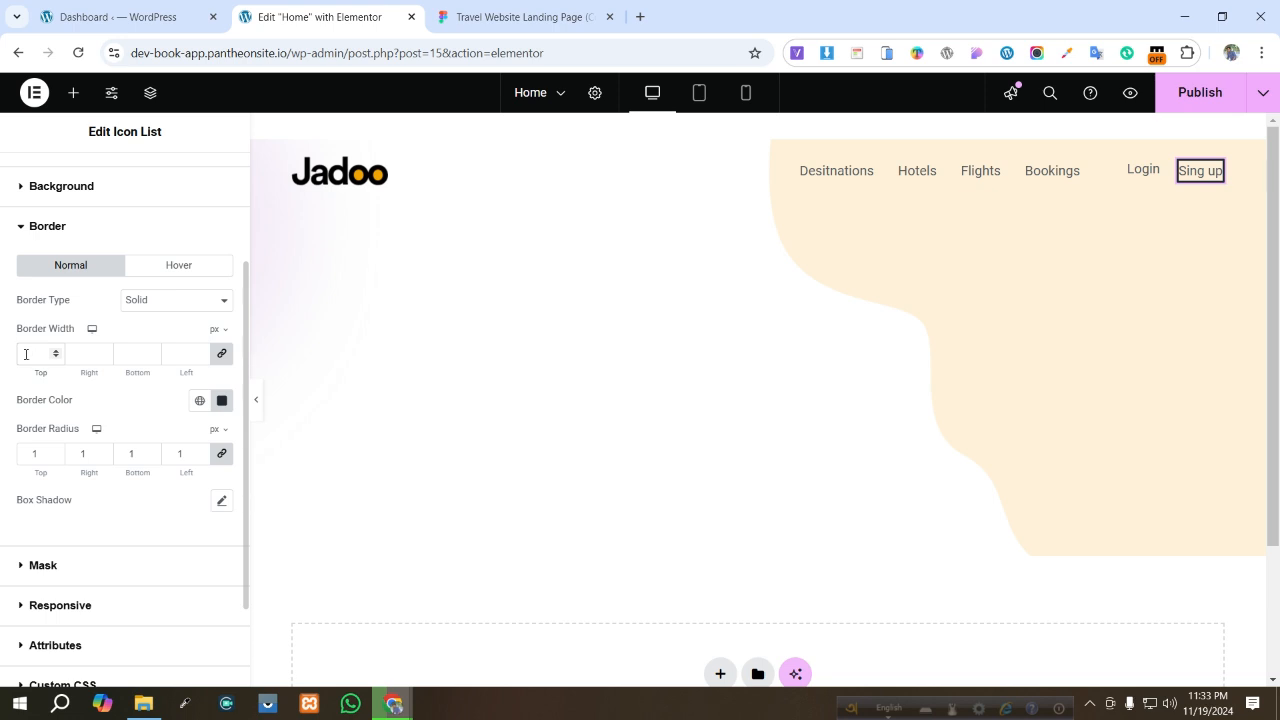
{"action": "type", "text": "1"}
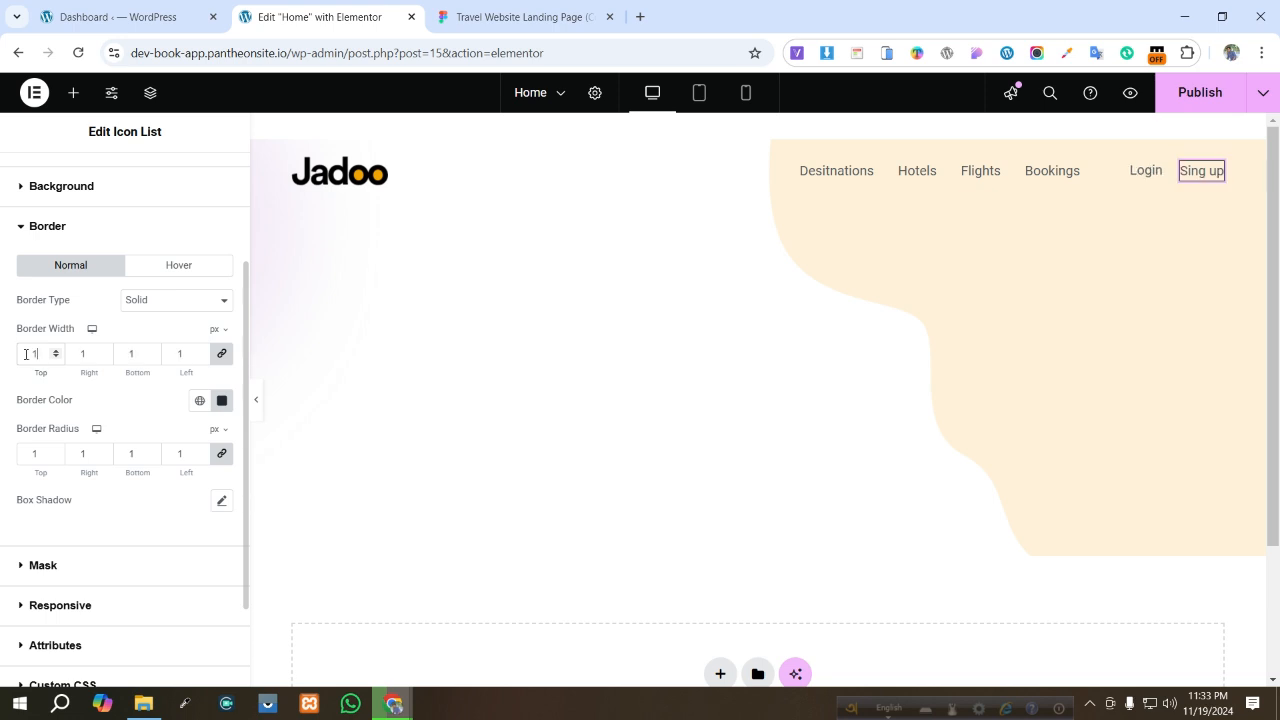
{"action": "double_click", "coordinate": [40, 453]}
{"action": "scroll", "coordinate": [157, 420], "scroll_direction": "up", "scroll_amount": 2}
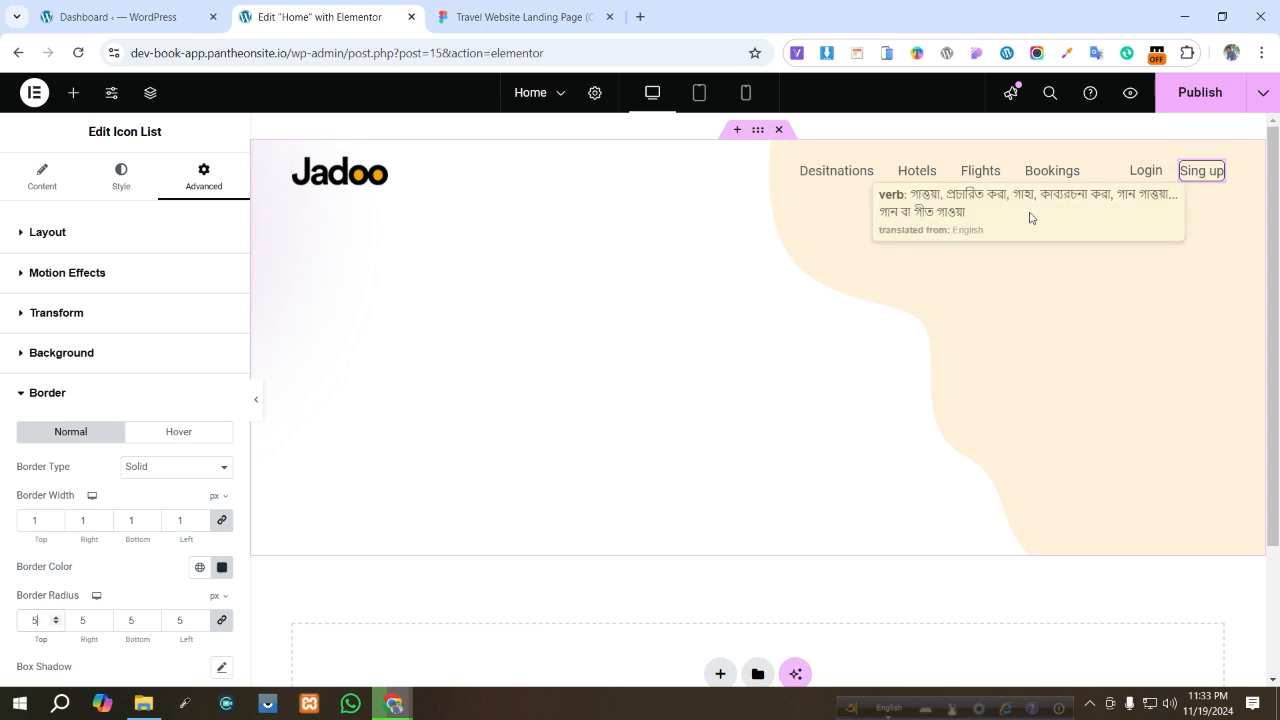
- Set the Sing up list's padding to 5 px on all sides
{"action": "left_click", "coordinate": [35, 194]}
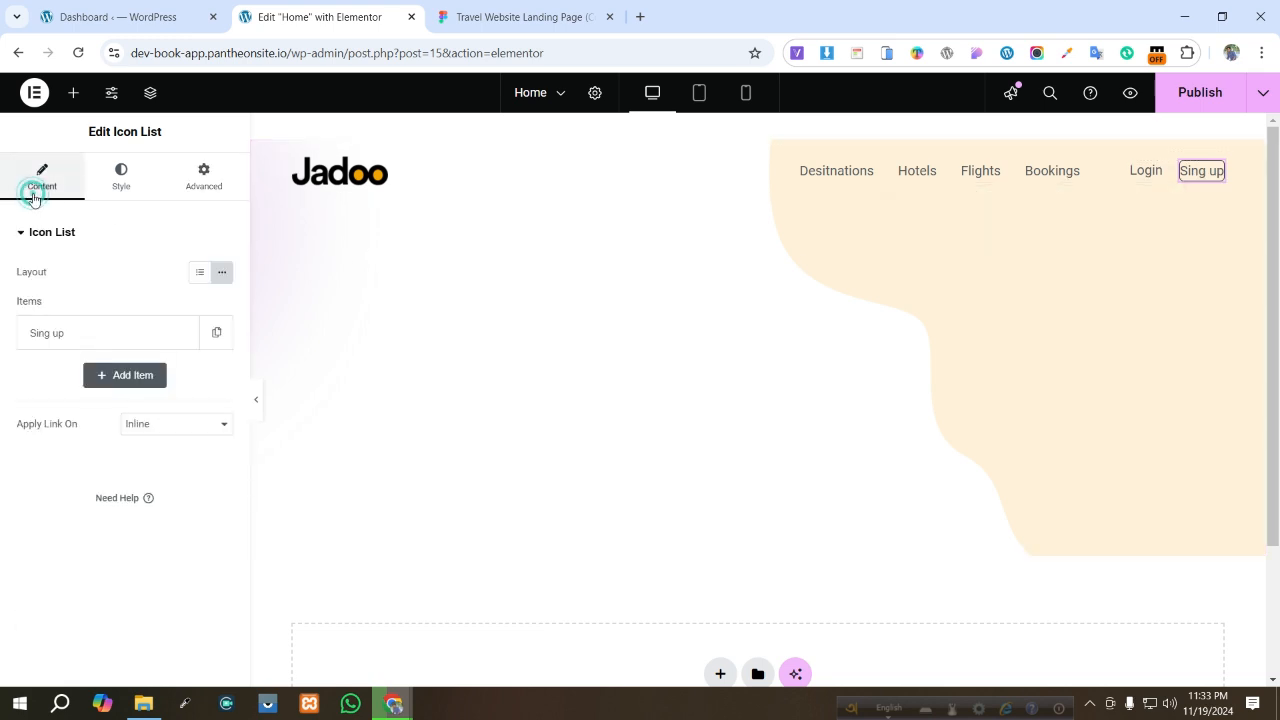
{"action": "left_click", "coordinate": [121, 177]}
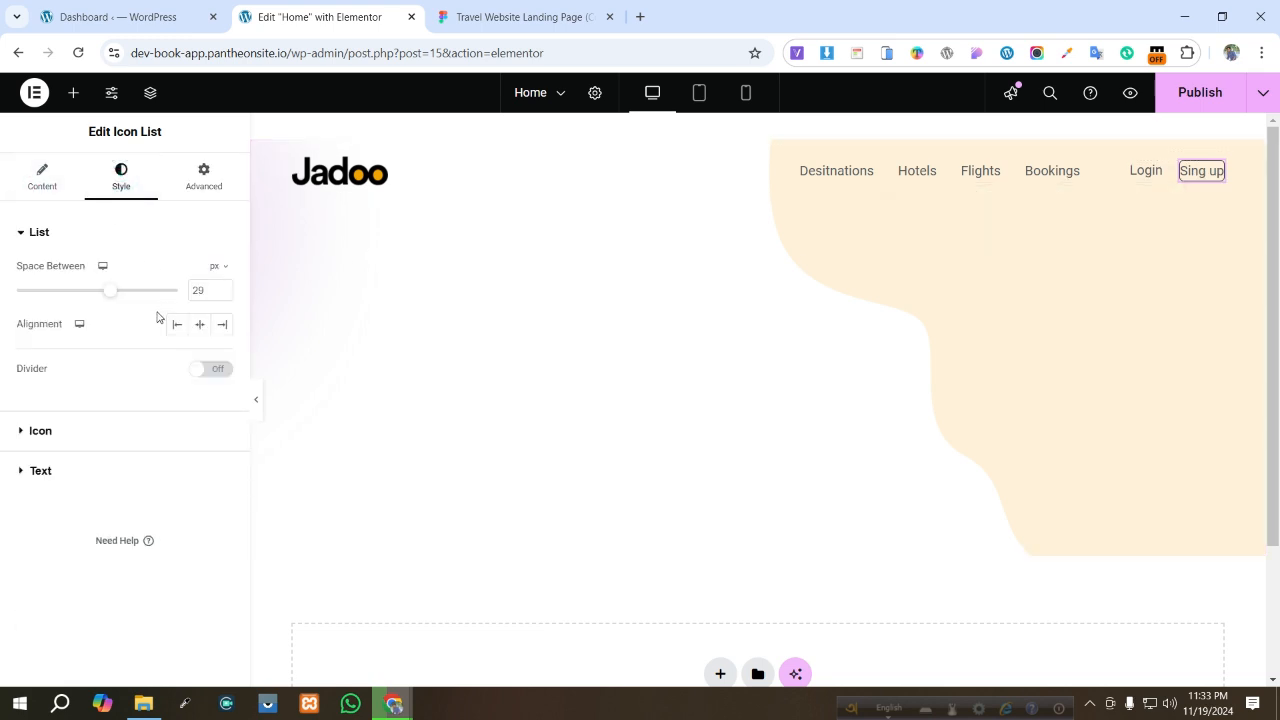
{"action": "left_click", "coordinate": [203, 177]}
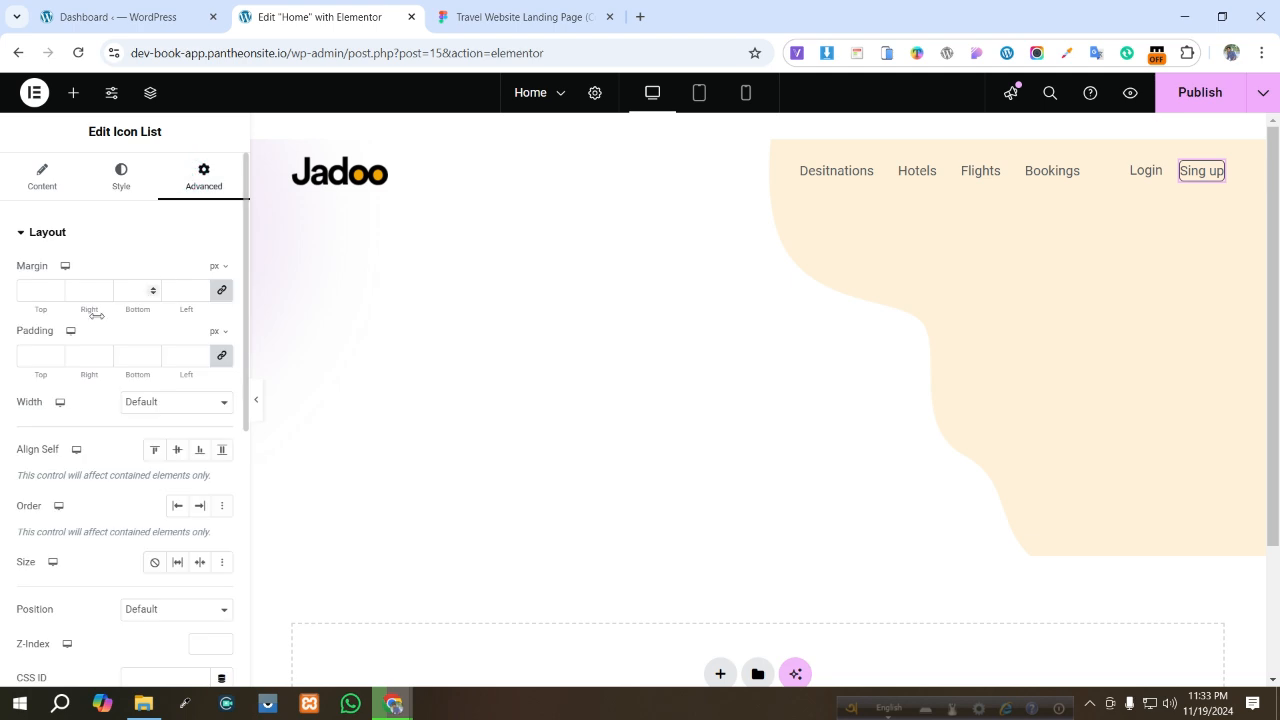
{"action": "left_click", "coordinate": [33, 357]}
{"action": "type", "text": "10"}
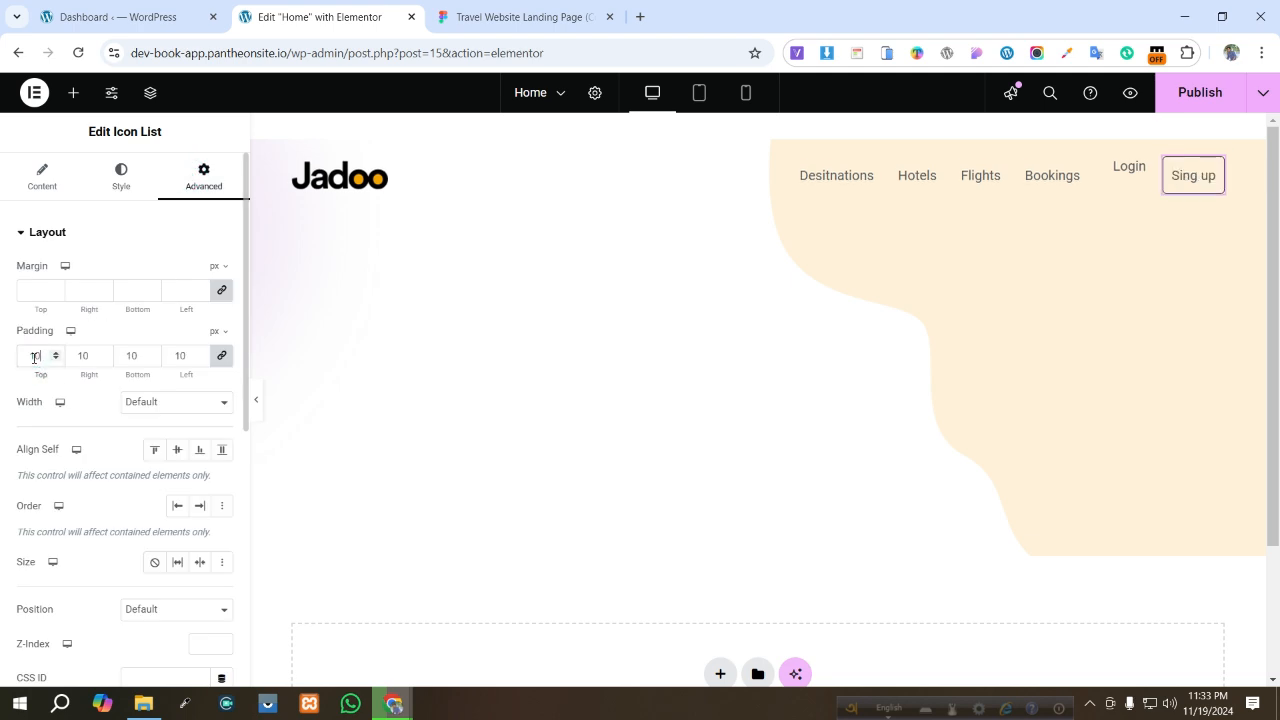
{"action": "key", "text": "BackSpace"}
{"action": "key", "text": "BackSpace"}
{"action": "type", "text": "5"}
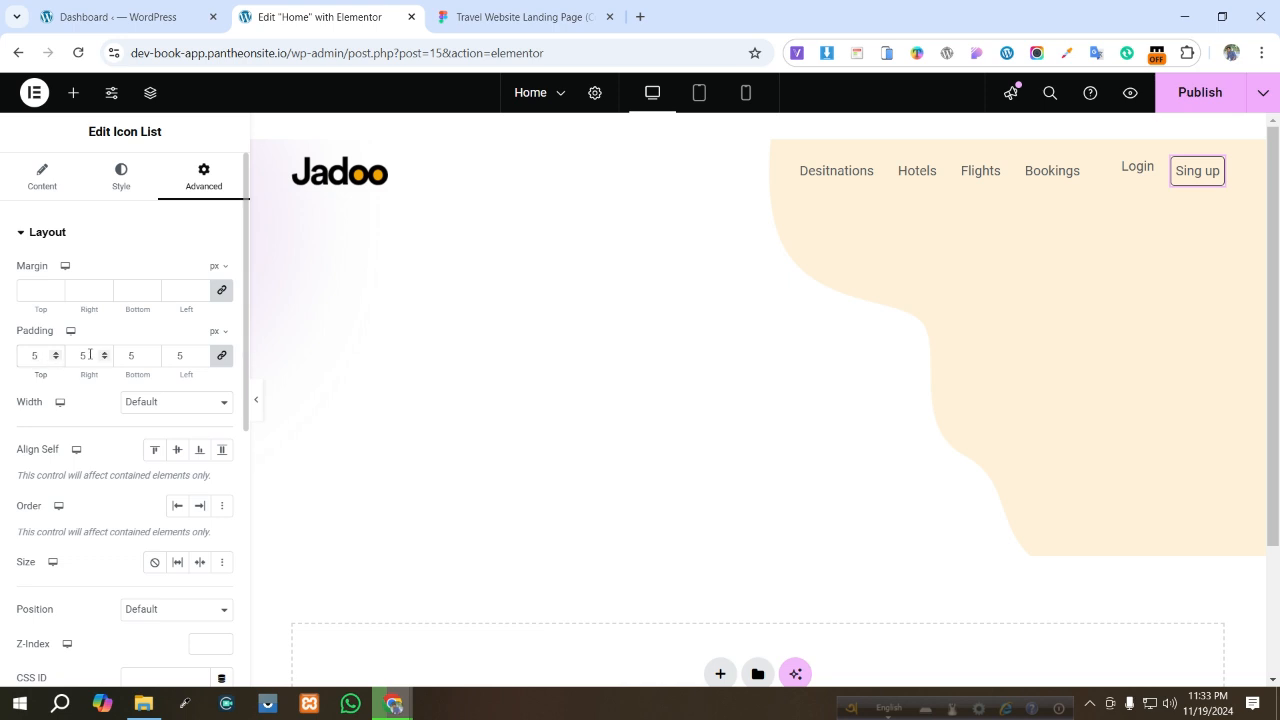
- Unlink the Sing up padding values and set the top padding to 2 px
{"action": "double_click", "coordinate": [35, 356]}
{"action": "left_click", "coordinate": [222, 355]}
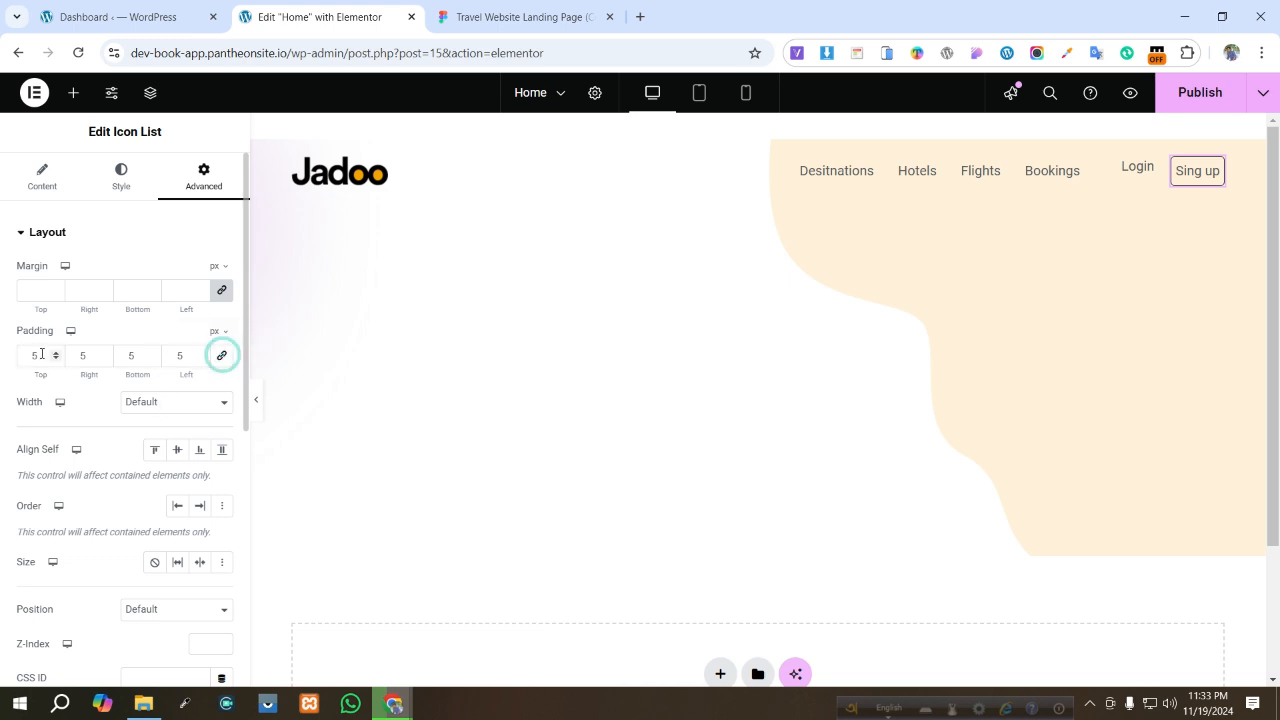
{"action": "left_click", "coordinate": [40, 354]}
{"action": "type", "text": "2"}
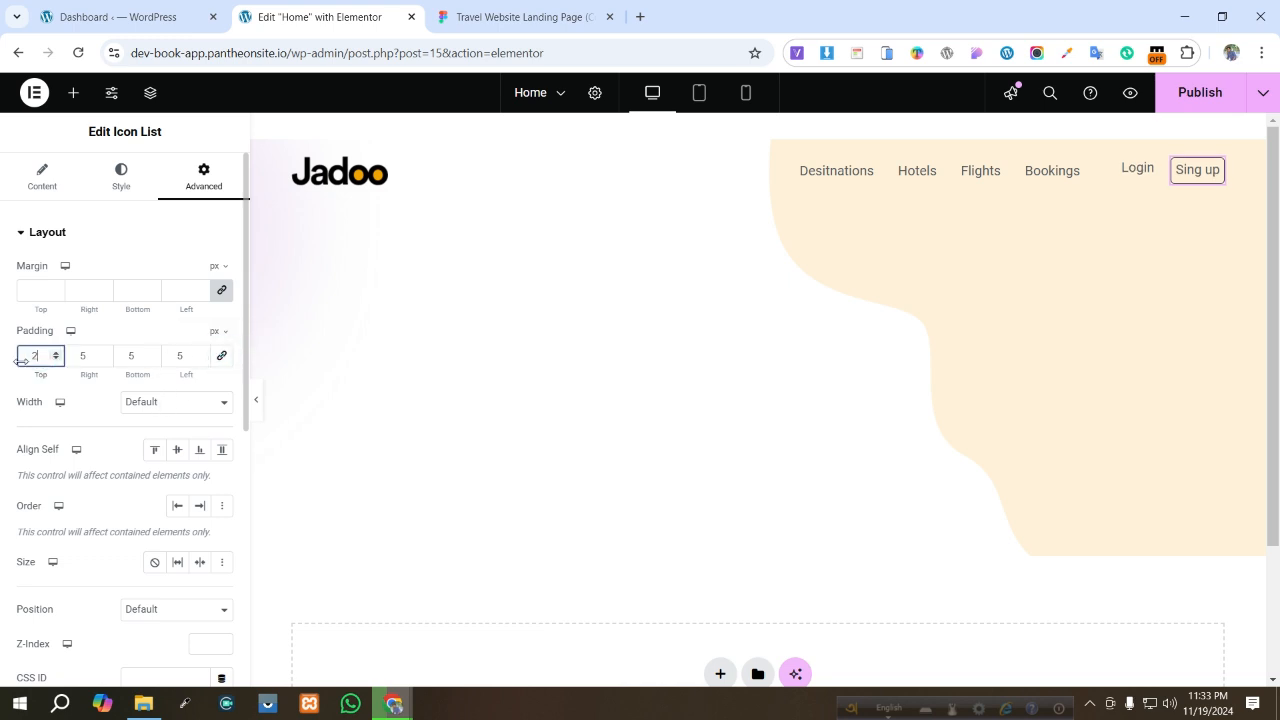
- Set the Sing up list's bottom padding to 2 px and publish the page
{"action": "mouse_move", "coordinate": [21, 362]}
{"action": "left_mouse_down"}
{"action": "mouse_move", "coordinate": [86, 376]}
{"action": "mouse_move", "coordinate": [33, 357]}
{"action": "left_mouse_up"}
{"action": "left_click_drag", "start_coordinate": [135, 356], "coordinate": [128, 360]}
{"action": "type", "text": "2"}
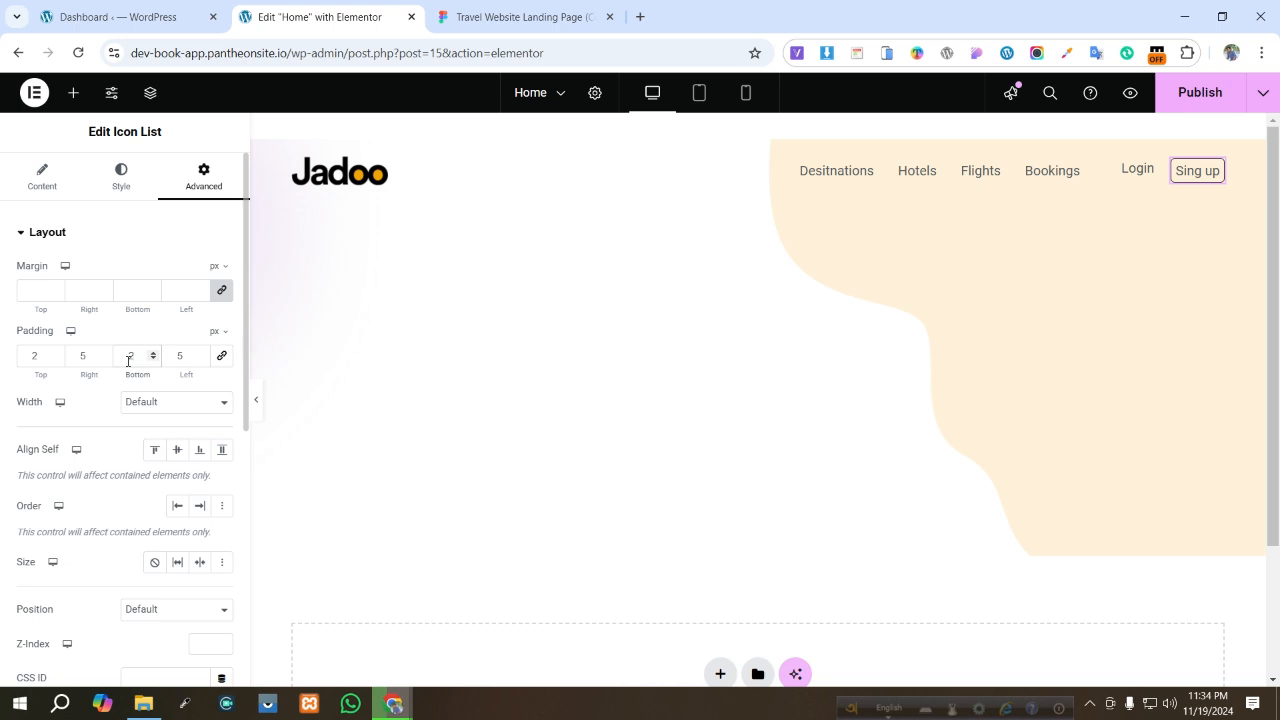
{"action": "left_click", "coordinate": [158, 335]}
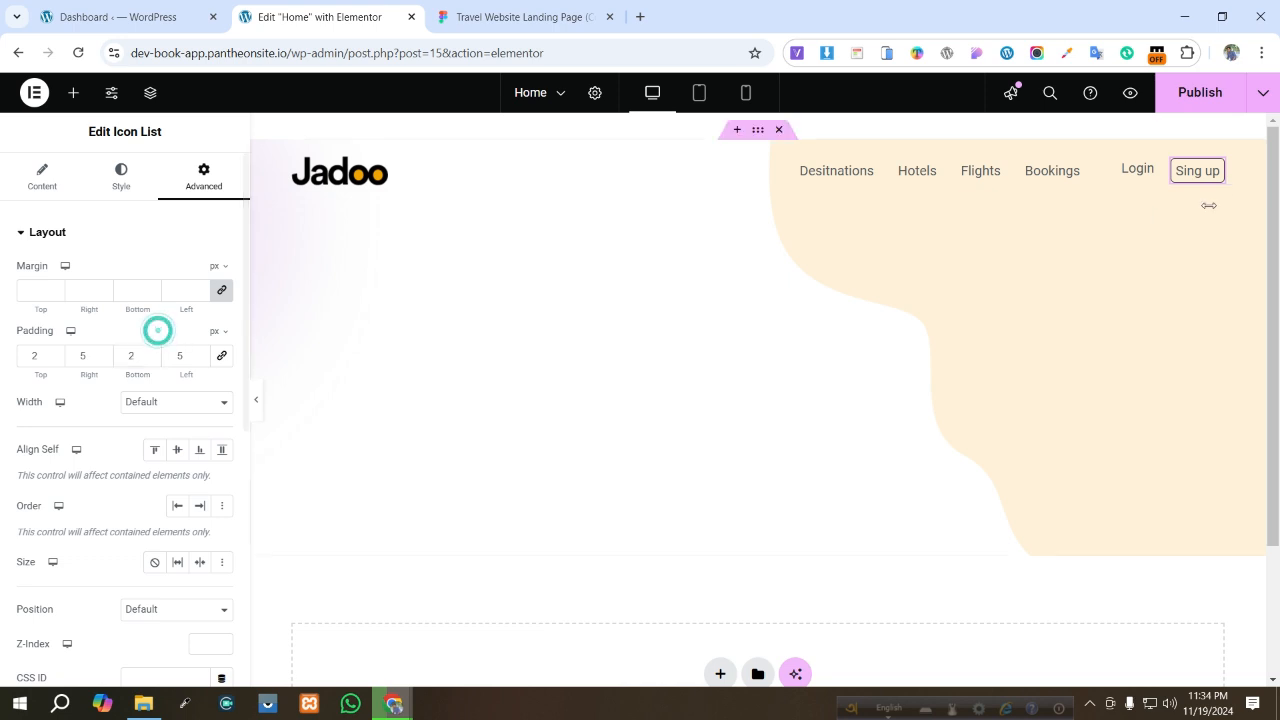
{"action": "left_click", "coordinate": [929, 303]}
{"action": "left_click", "coordinate": [1202, 92]}
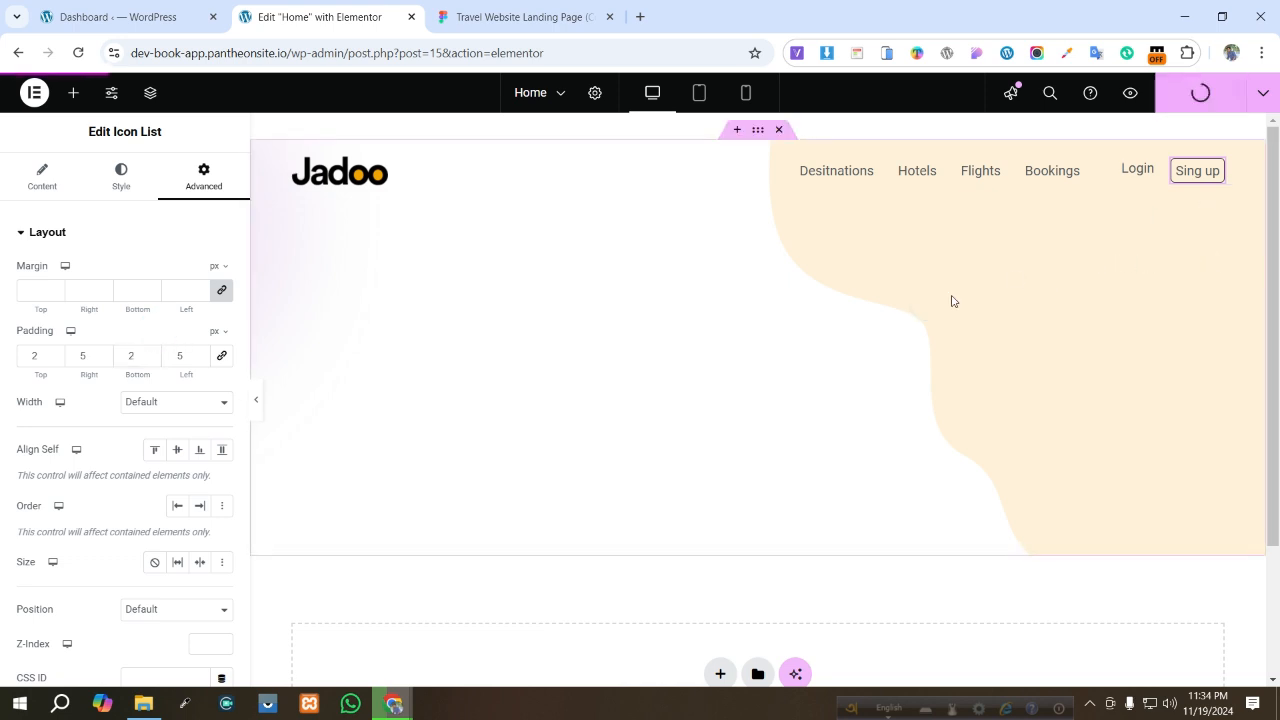
- In the WordPress dashboard's Reading Settings, make the homepage a static page showing Home and save the changes
{"action": "left_click", "coordinate": [113, 16]}
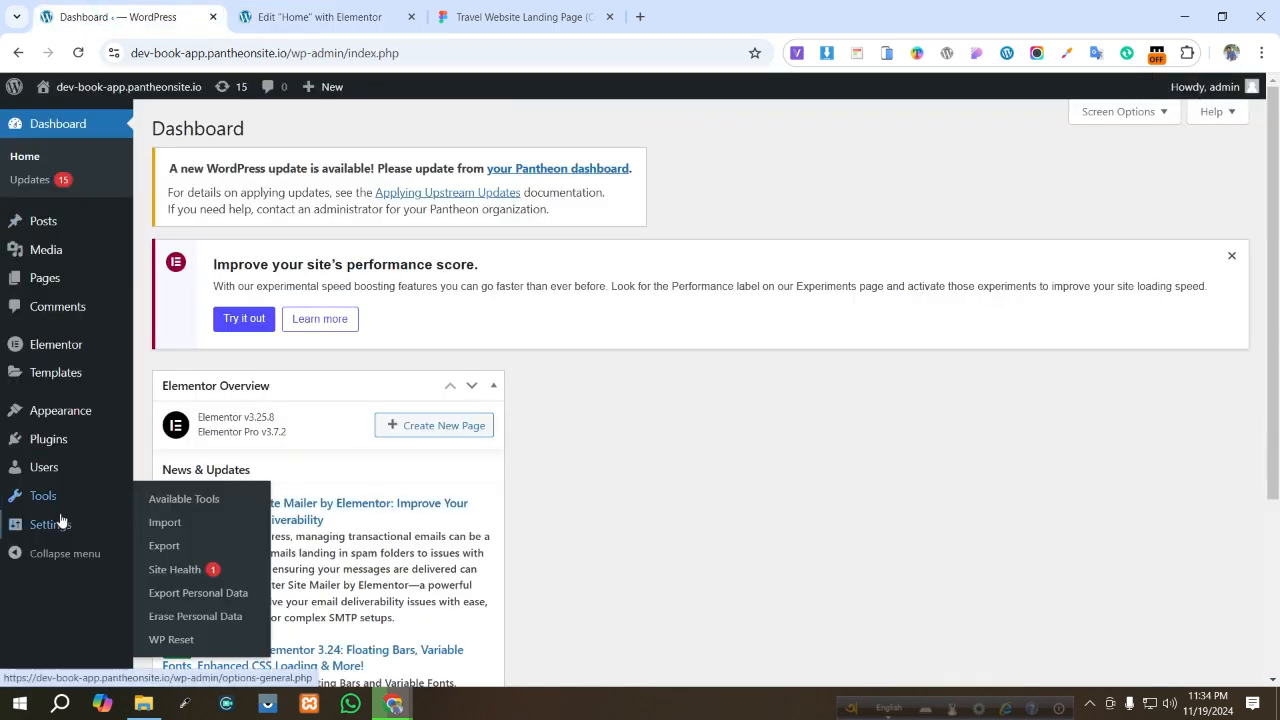
{"action": "mouse_move", "coordinate": [60, 528]}
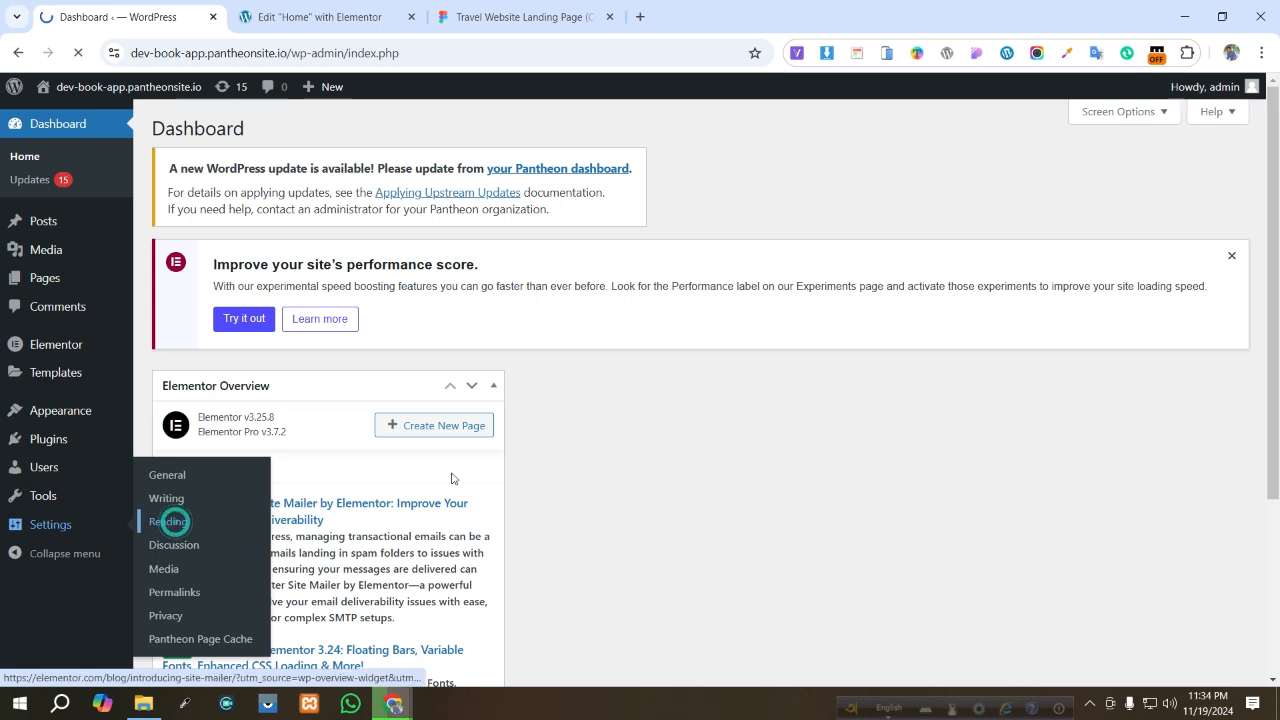
{"action": "left_click", "coordinate": [168, 521]}
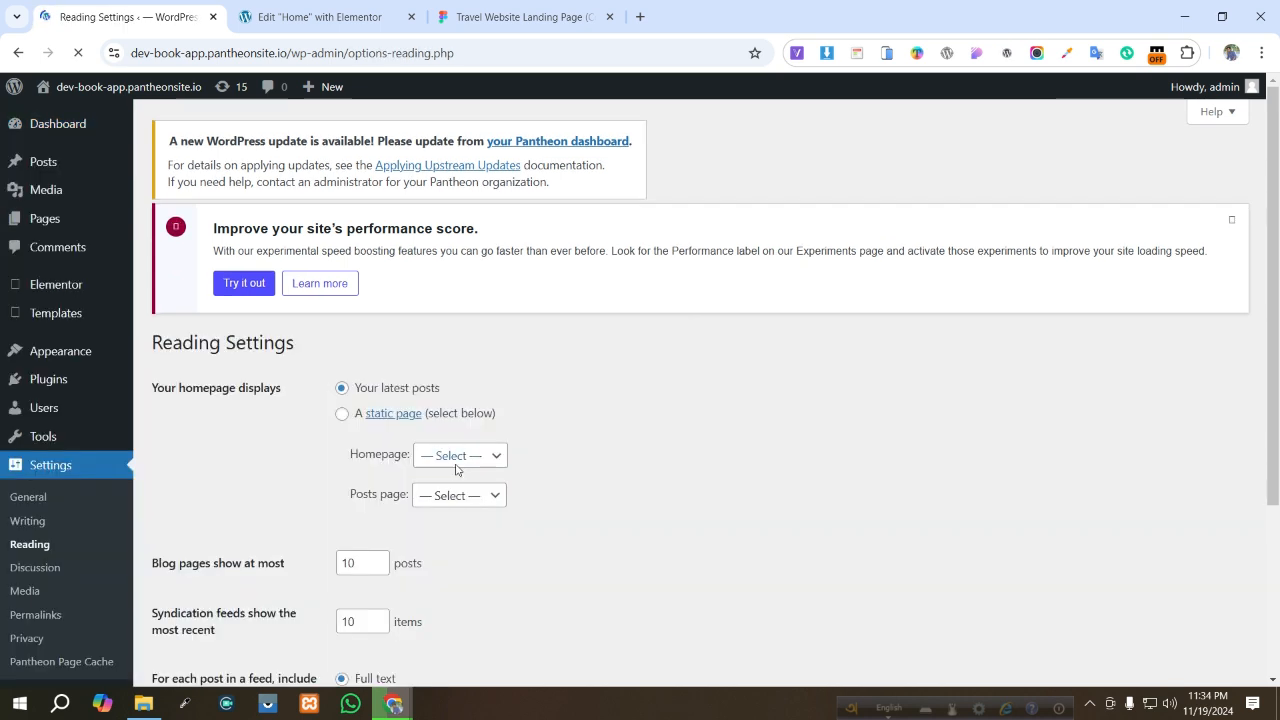
{"action": "left_click", "coordinate": [342, 413]}
{"action": "left_click", "coordinate": [455, 453]}
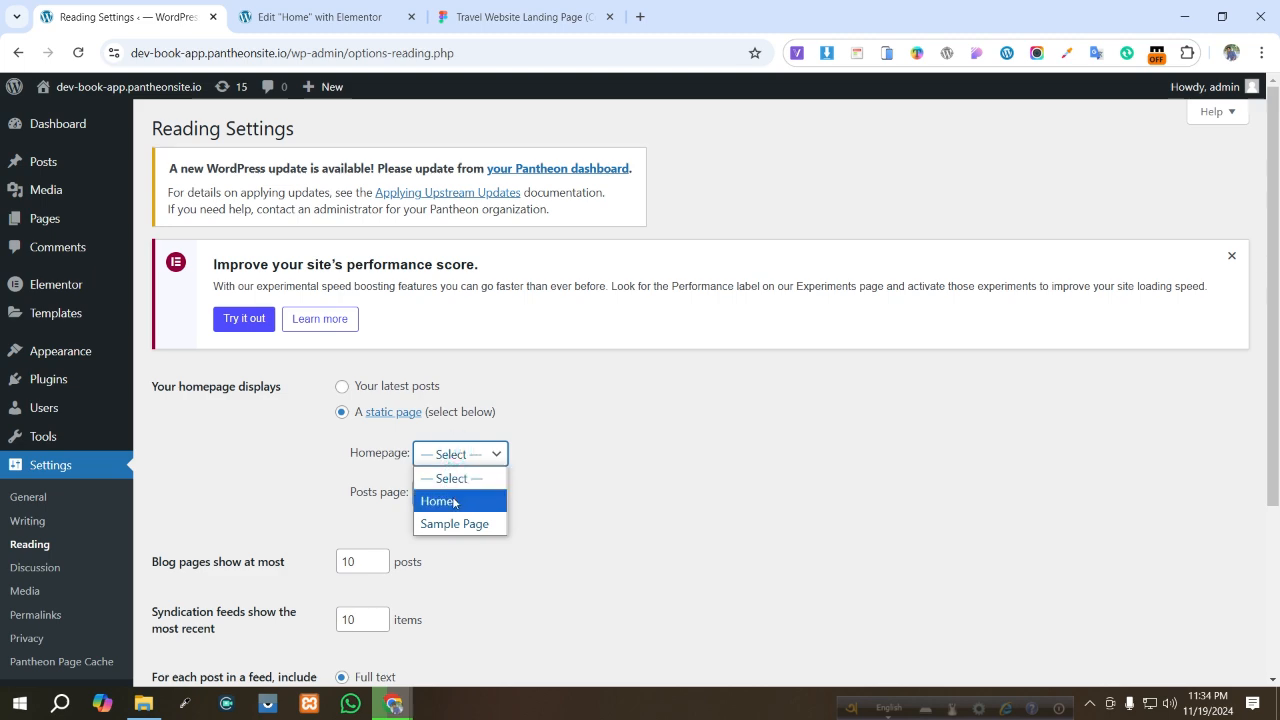
{"action": "left_click", "coordinate": [451, 496]}
{"action": "scroll", "coordinate": [766, 460], "scroll_direction": "down", "scroll_amount": 3}
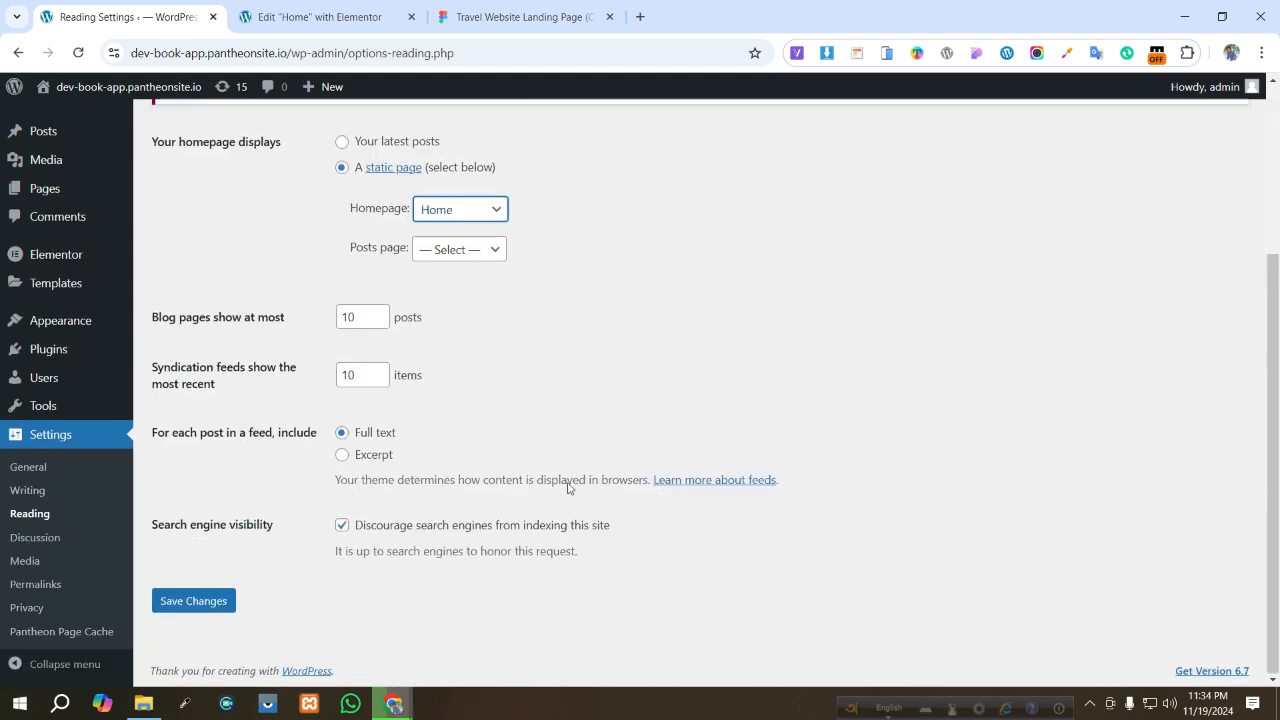
{"action": "left_click", "coordinate": [221, 604]}
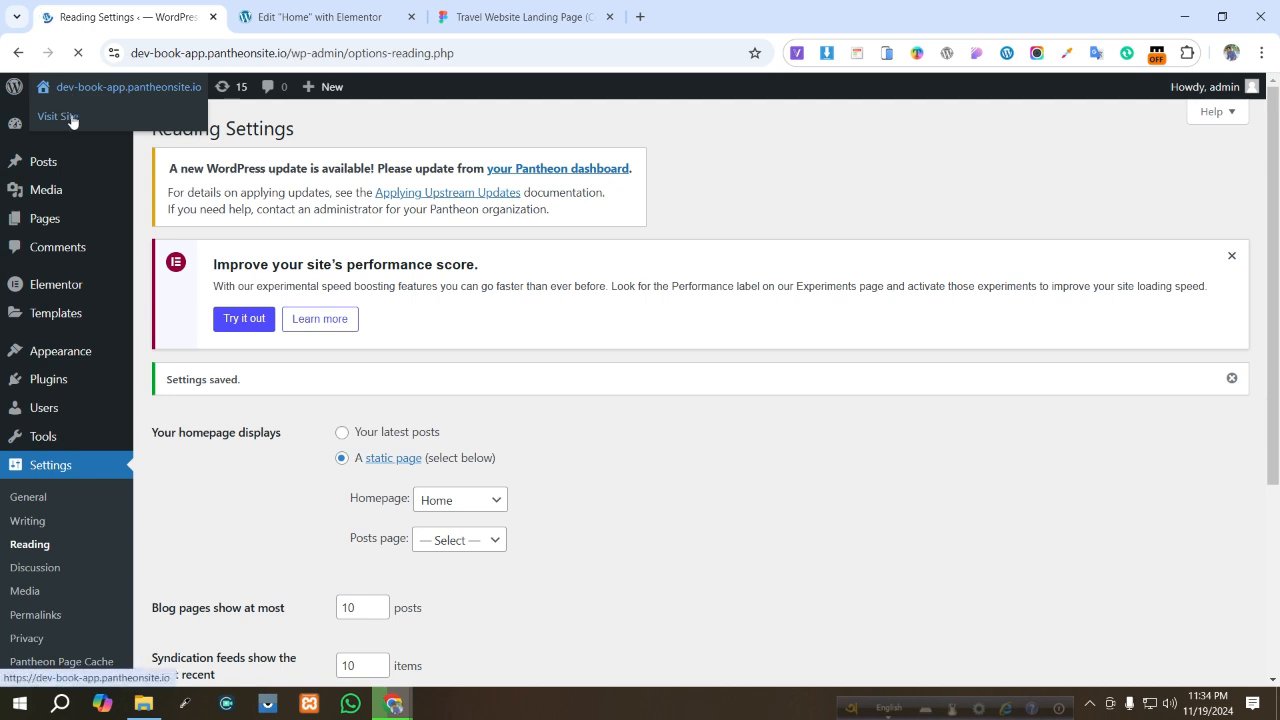
- Open the live site in a new tab to view the published homepage
{"action": "right_click", "coordinate": [71, 118]}
{"action": "left_click", "coordinate": [133, 138]}
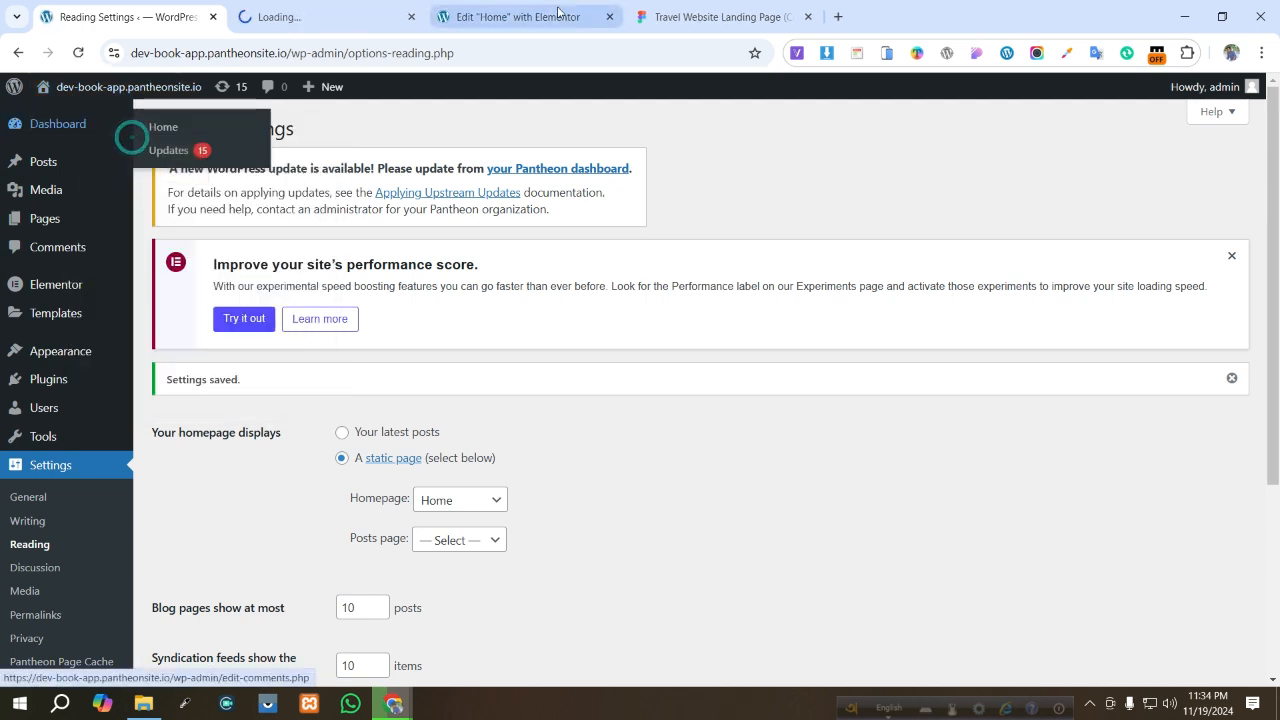
{"action": "left_click", "coordinate": [350, 14]}
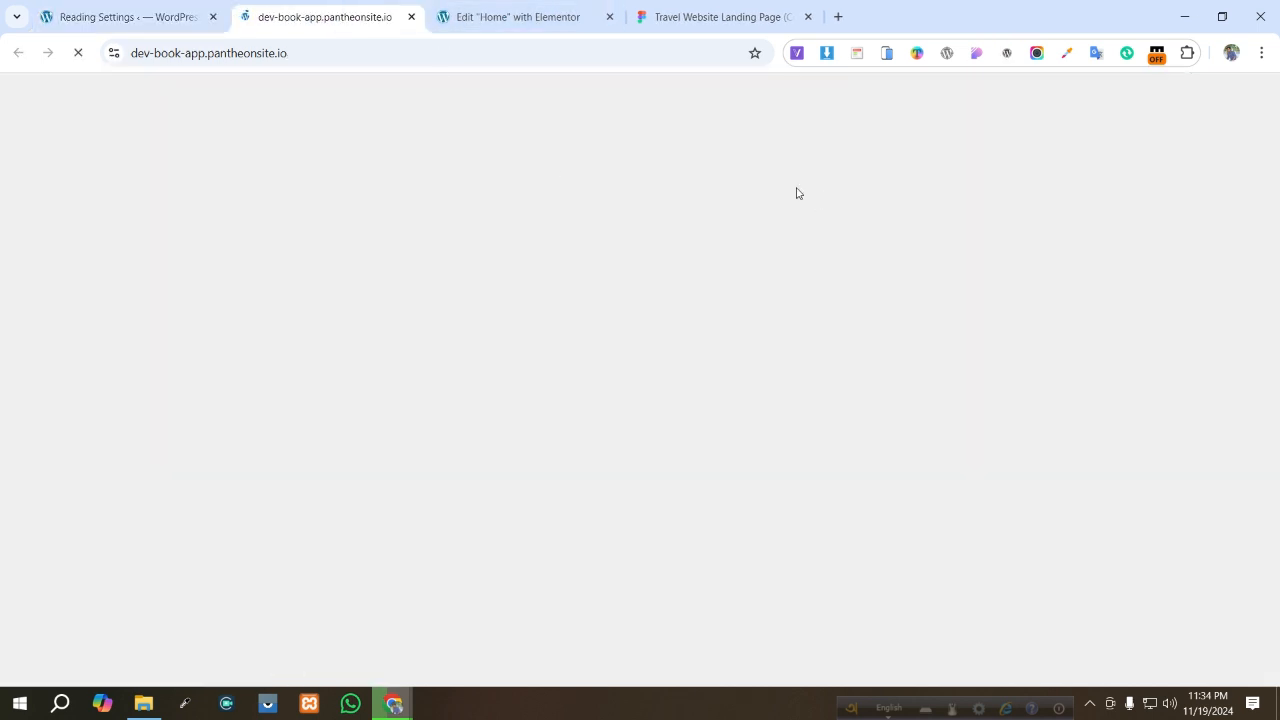
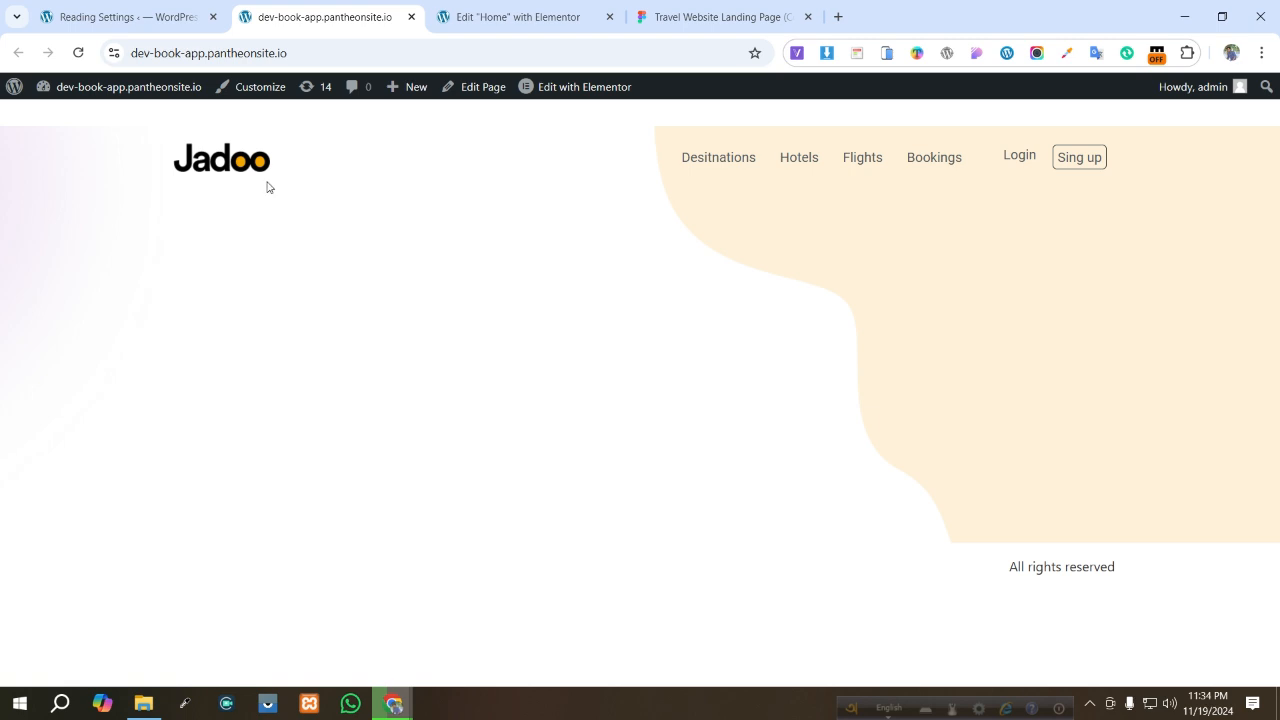
- Compare with the Figma design, then set the header container's top margin to -32 px unlinked and publish the page
{"action": "left_click", "coordinate": [546, 5]}
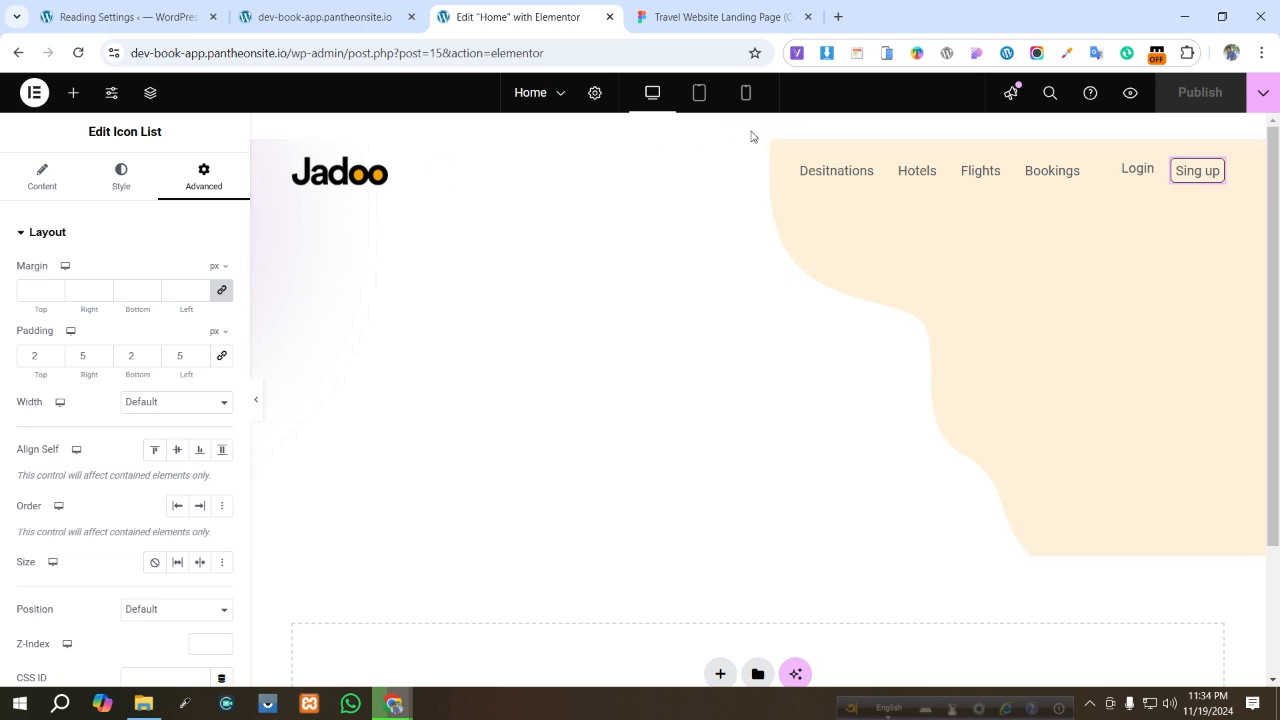
{"action": "left_click", "coordinate": [710, 14]}
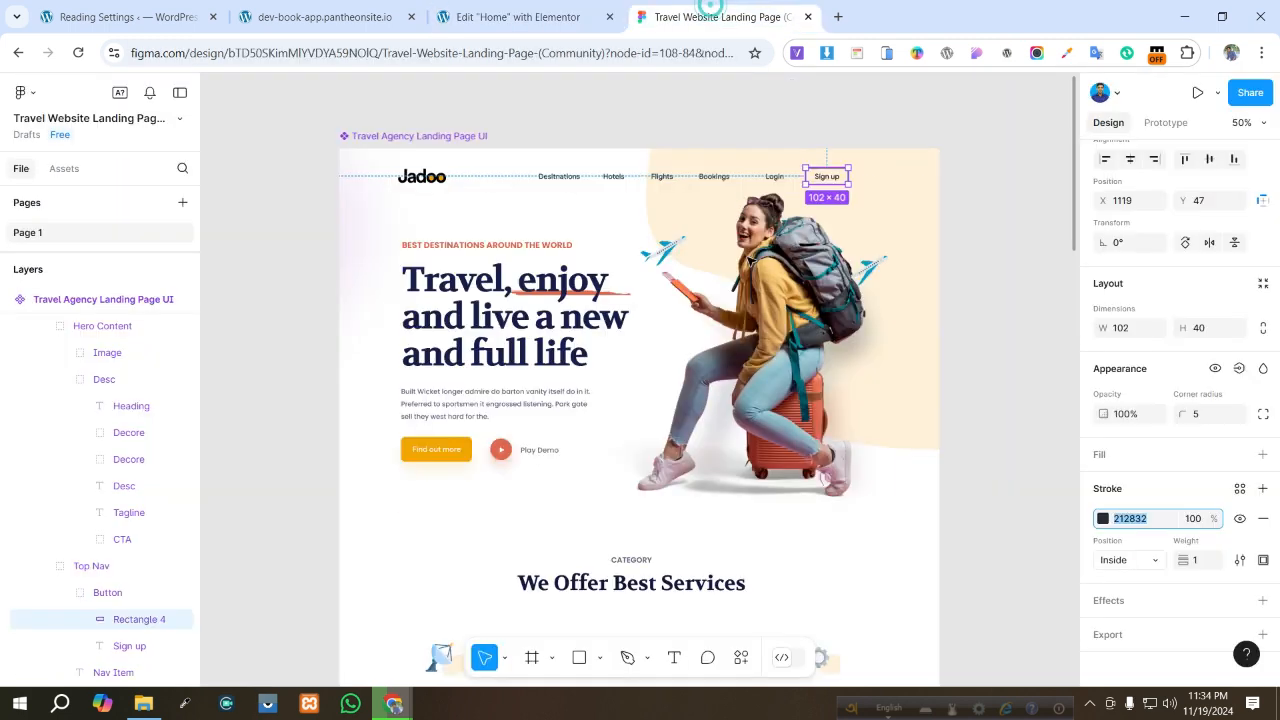
{"action": "left_click", "coordinate": [623, 318]}
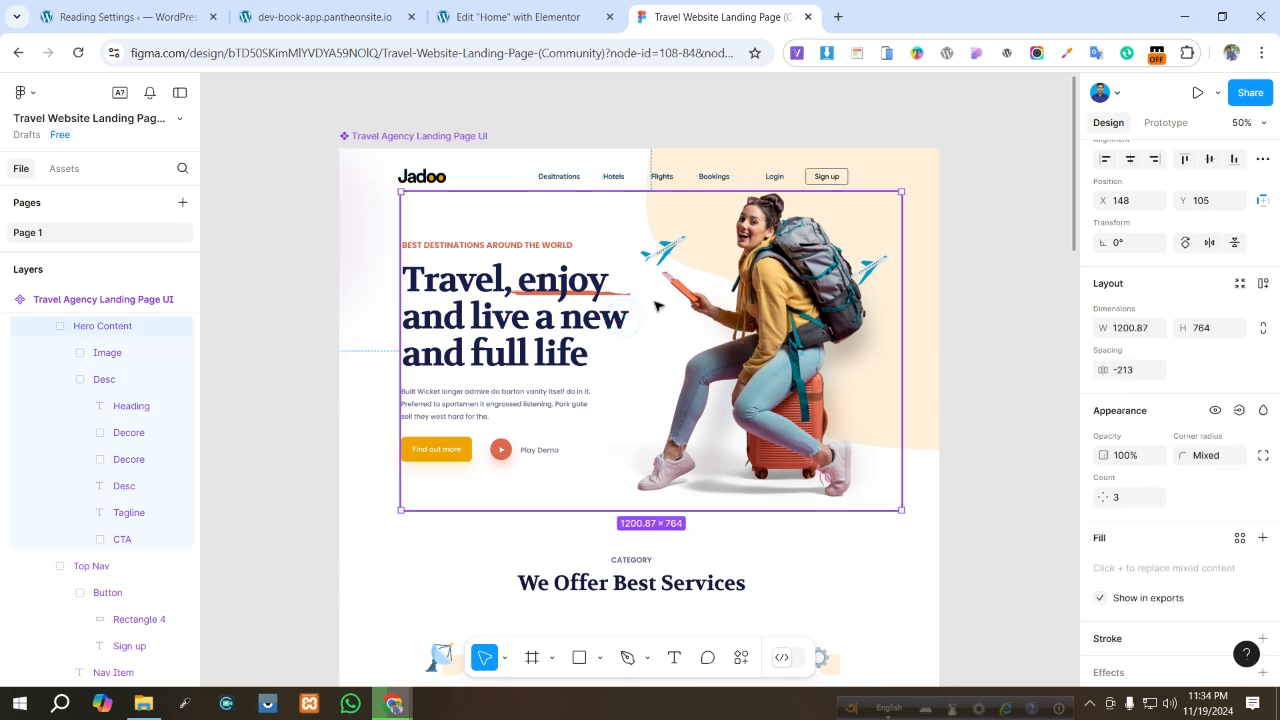
{"action": "left_click", "coordinate": [518, 12]}
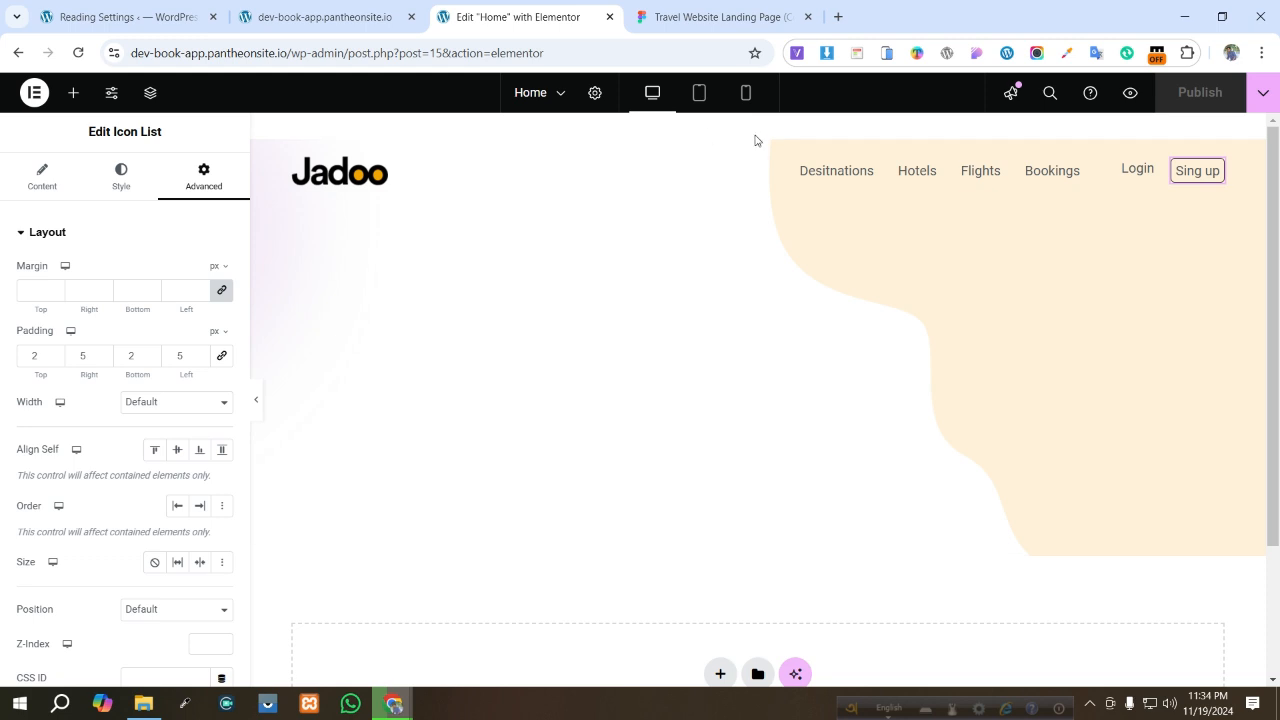
{"action": "left_click", "coordinate": [596, 140]}
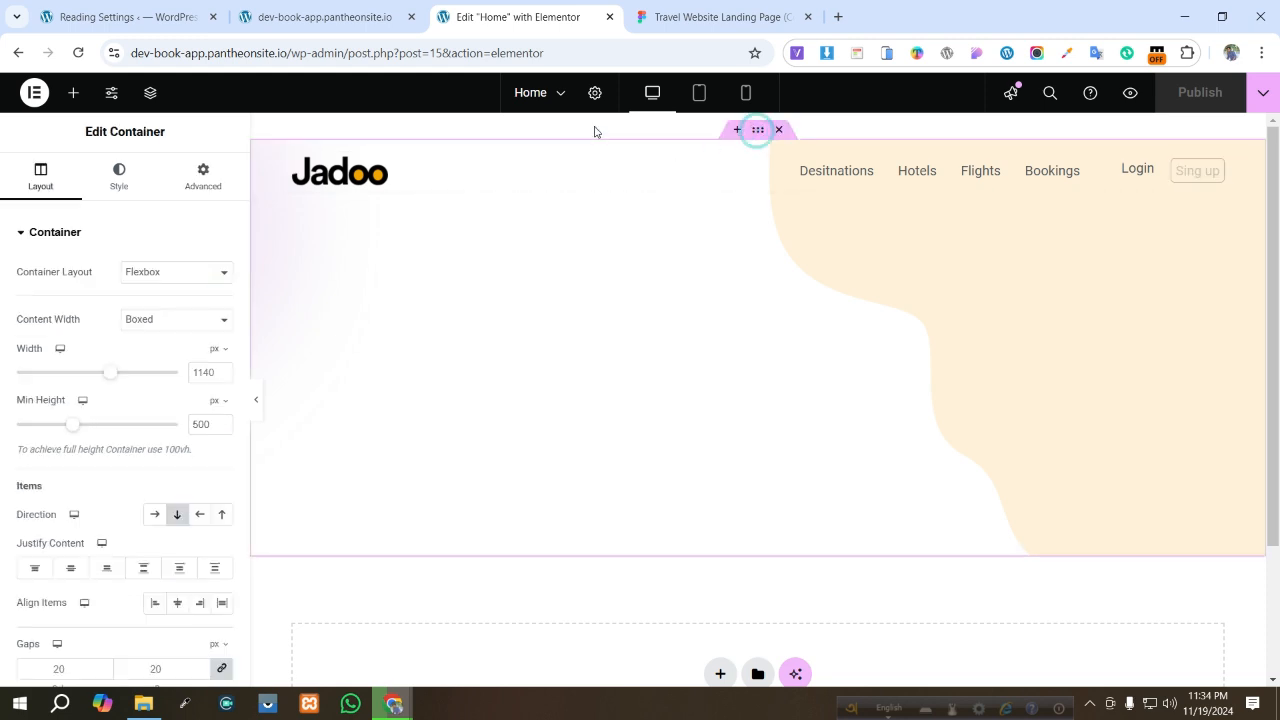
{"action": "left_click", "coordinate": [201, 176]}
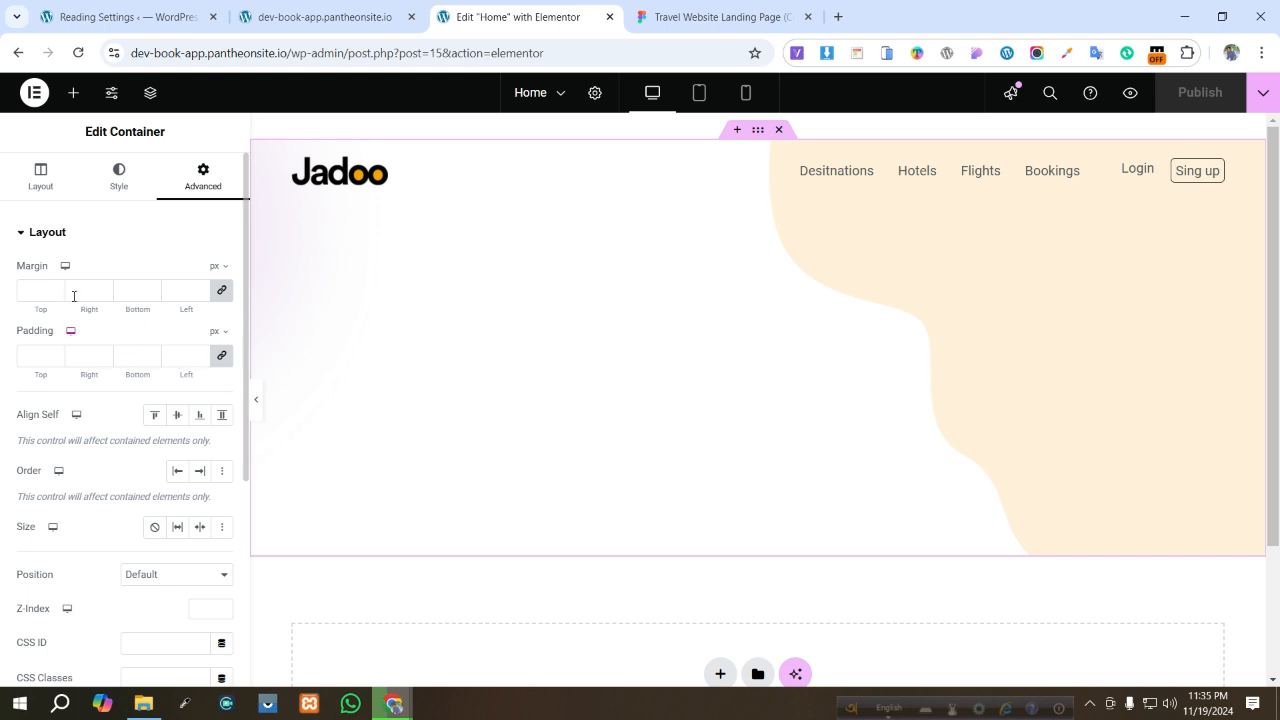
{"action": "left_click", "coordinate": [220, 292]}
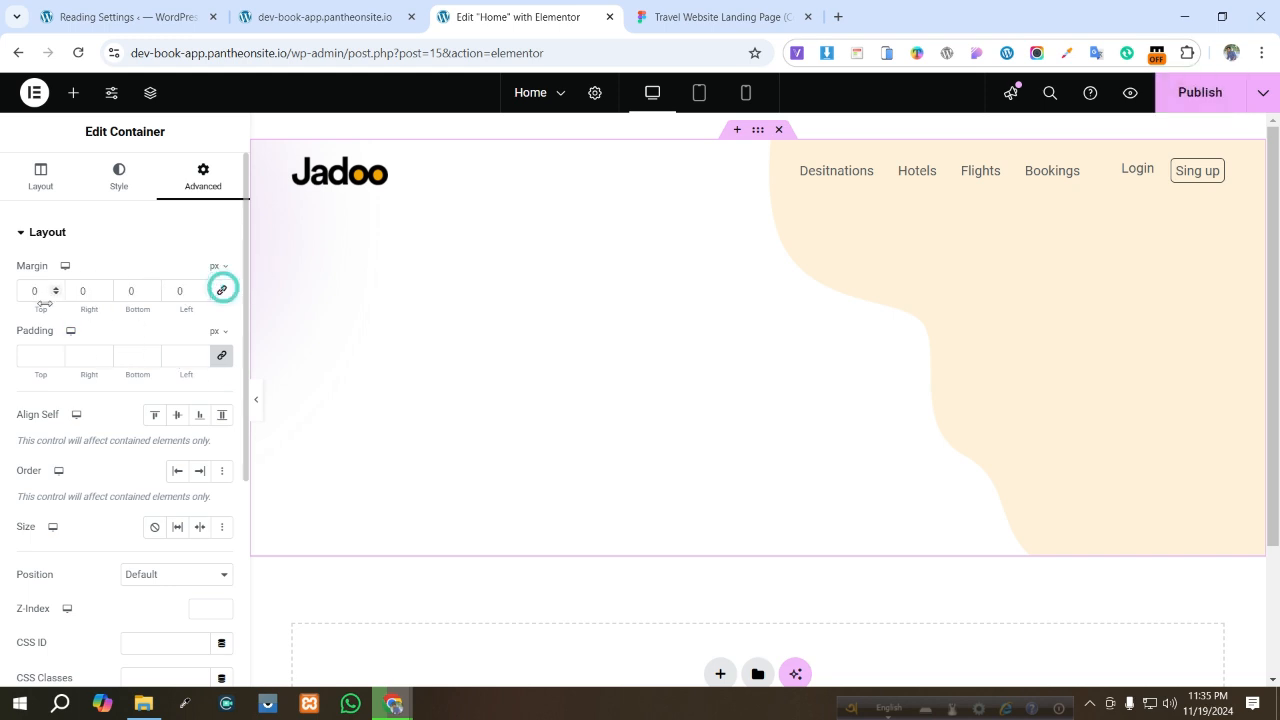
{"action": "left_click", "coordinate": [57, 296]}
{"action": "left_click", "coordinate": [57, 296]}
{"action": "left_click", "coordinate": [57, 296]}
{"action": "left_click", "coordinate": [57, 296]}
{"action": "left_click", "coordinate": [57, 296]}
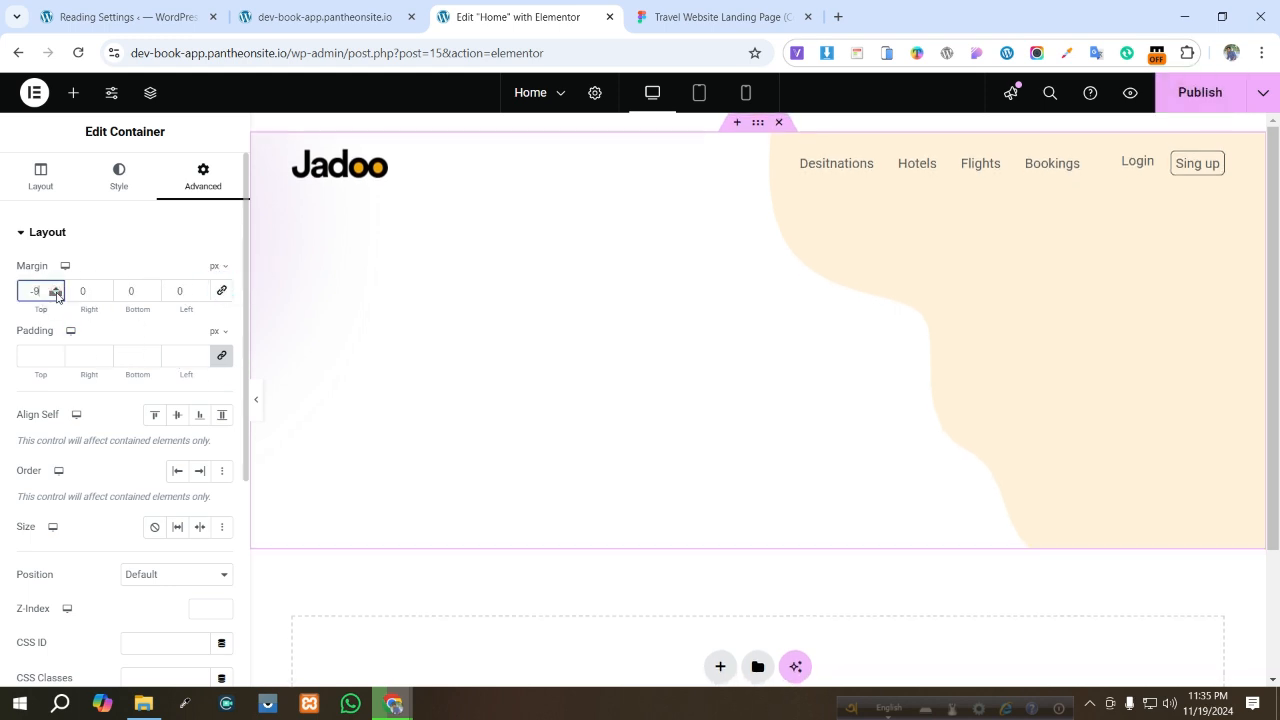
{"action": "left_click", "coordinate": [57, 296]}
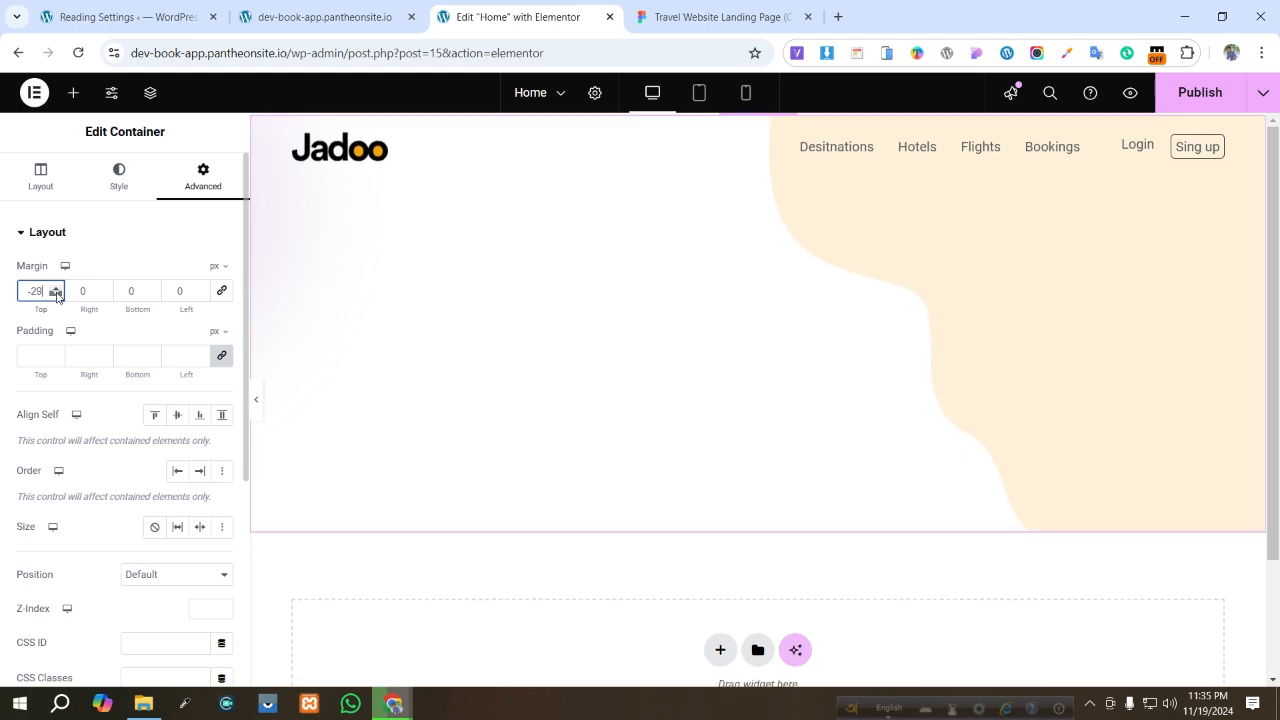
{"action": "left_click", "coordinate": [57, 296]}
{"action": "left_click", "coordinate": [57, 296]}
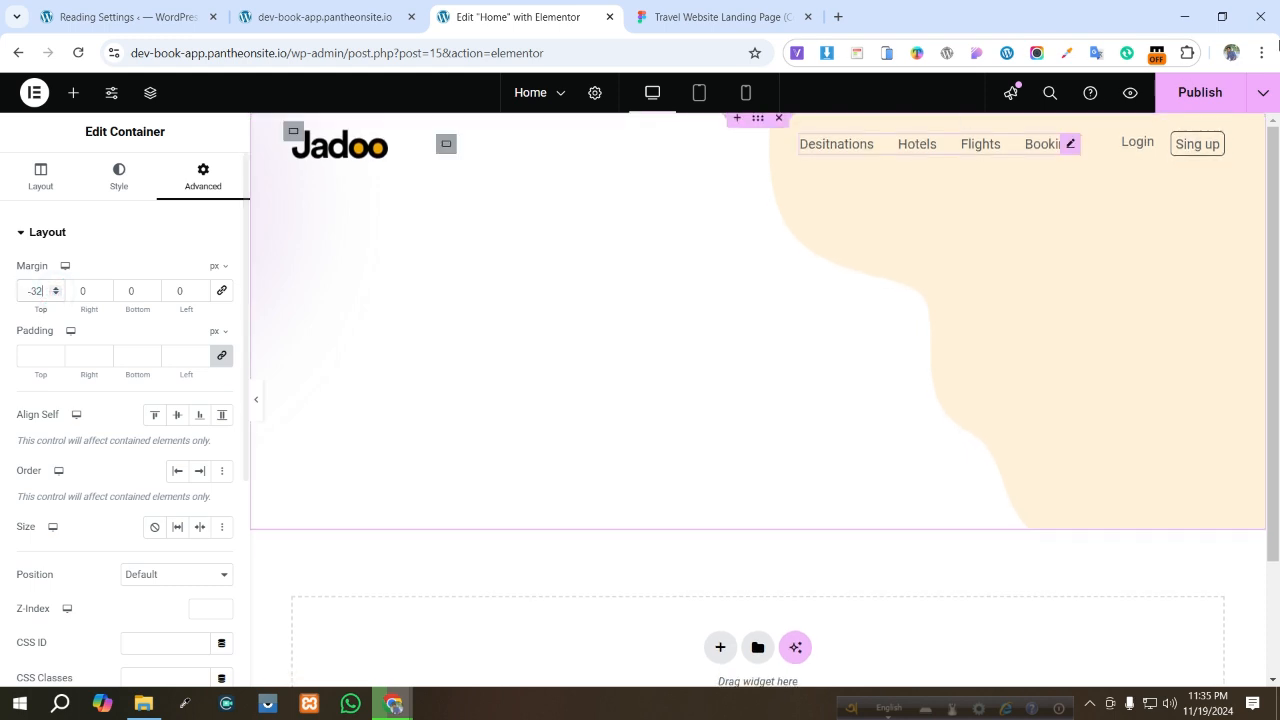
{"action": "left_click", "coordinate": [1215, 105]}
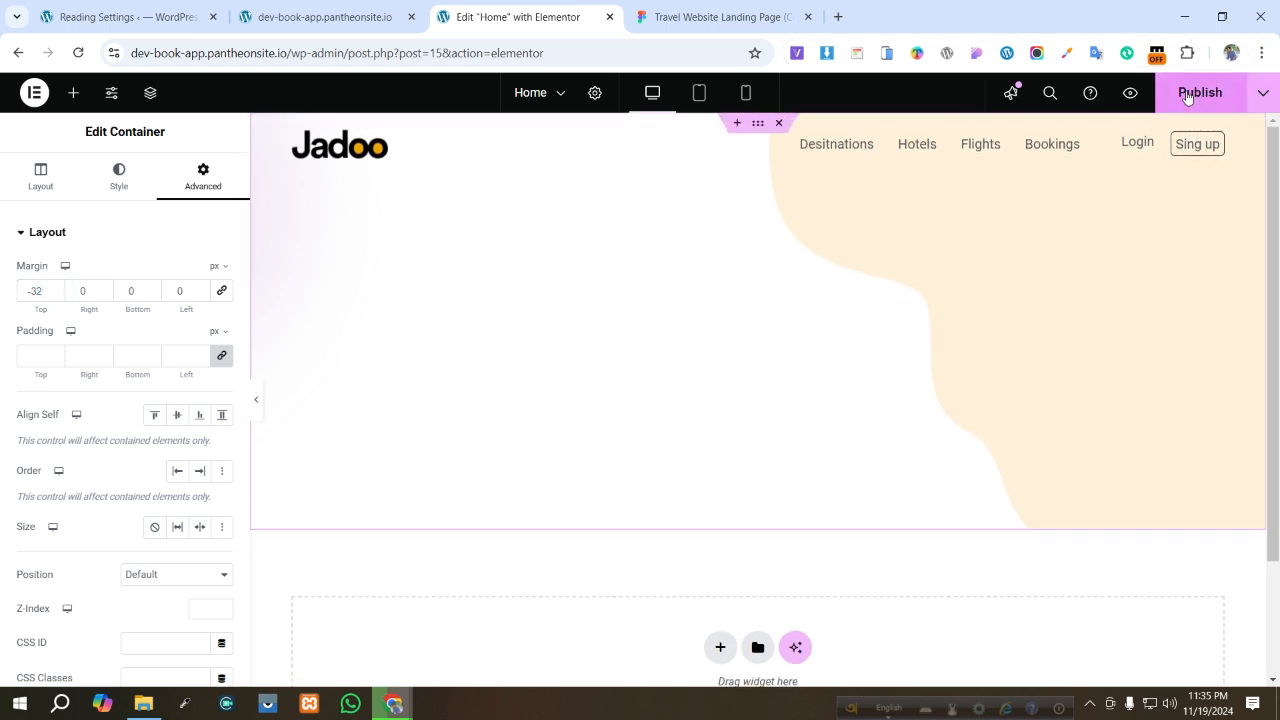
- Reload the live site and compare its header with the Figma design
{"action": "left_click", "coordinate": [688, 15]}
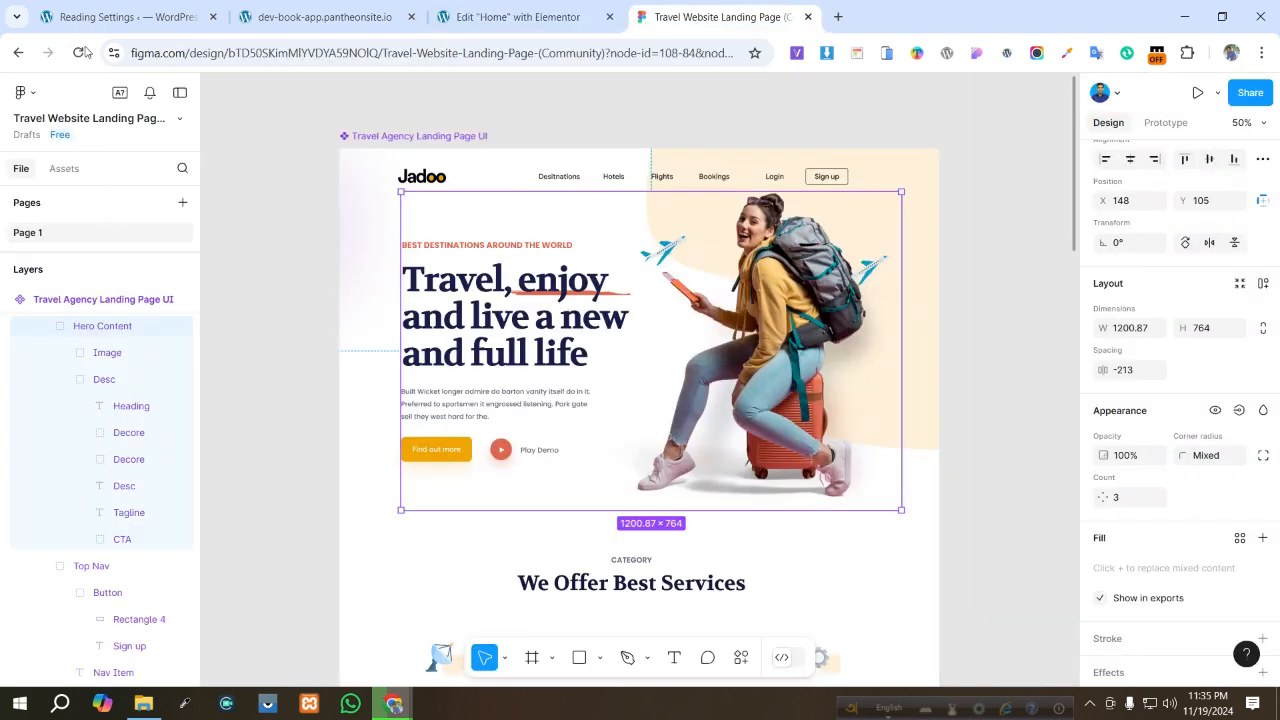
{"action": "left_click", "coordinate": [314, 16]}
{"action": "left_click", "coordinate": [78, 52]}
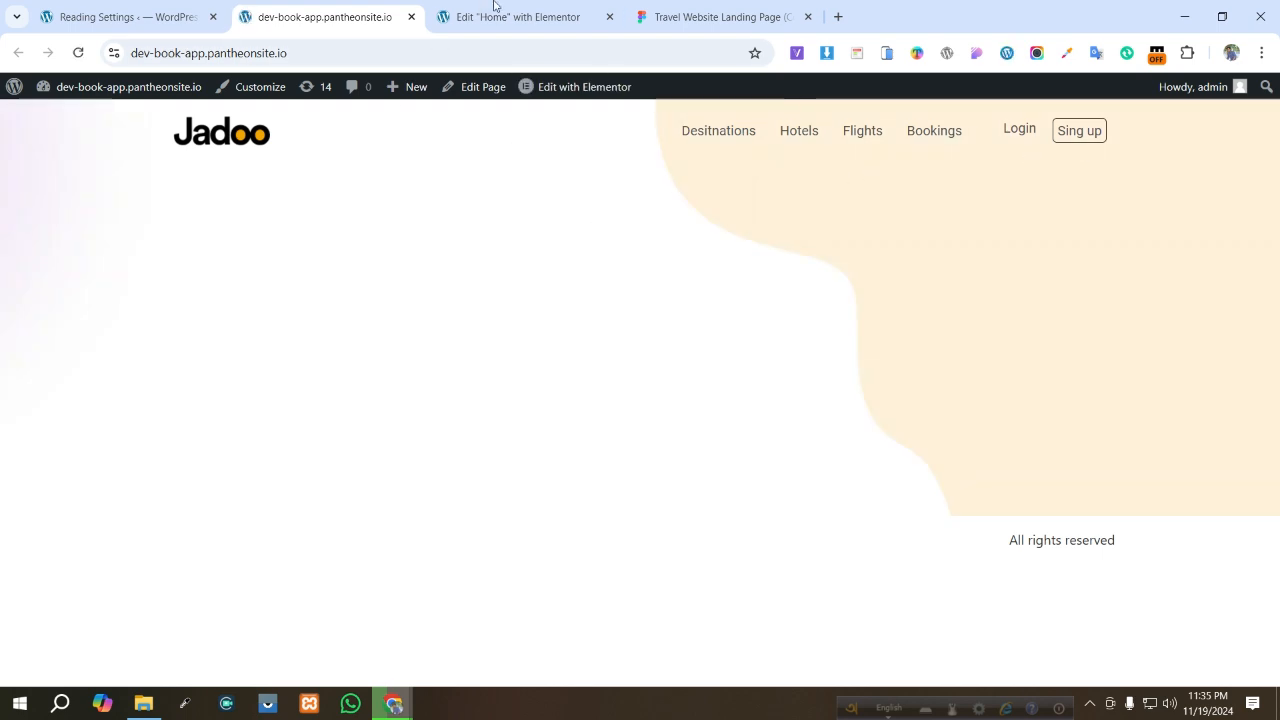
{"action": "left_click", "coordinate": [749, 10]}
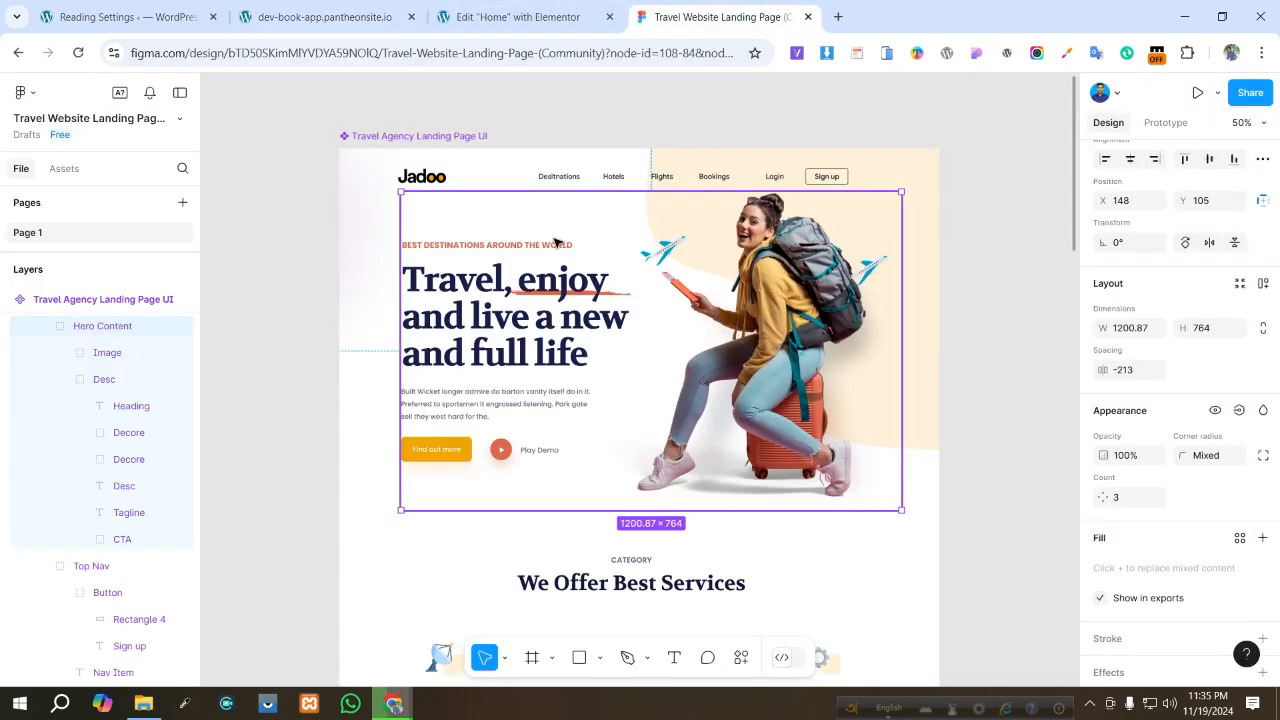
{"action": "left_click", "coordinate": [516, 10]}
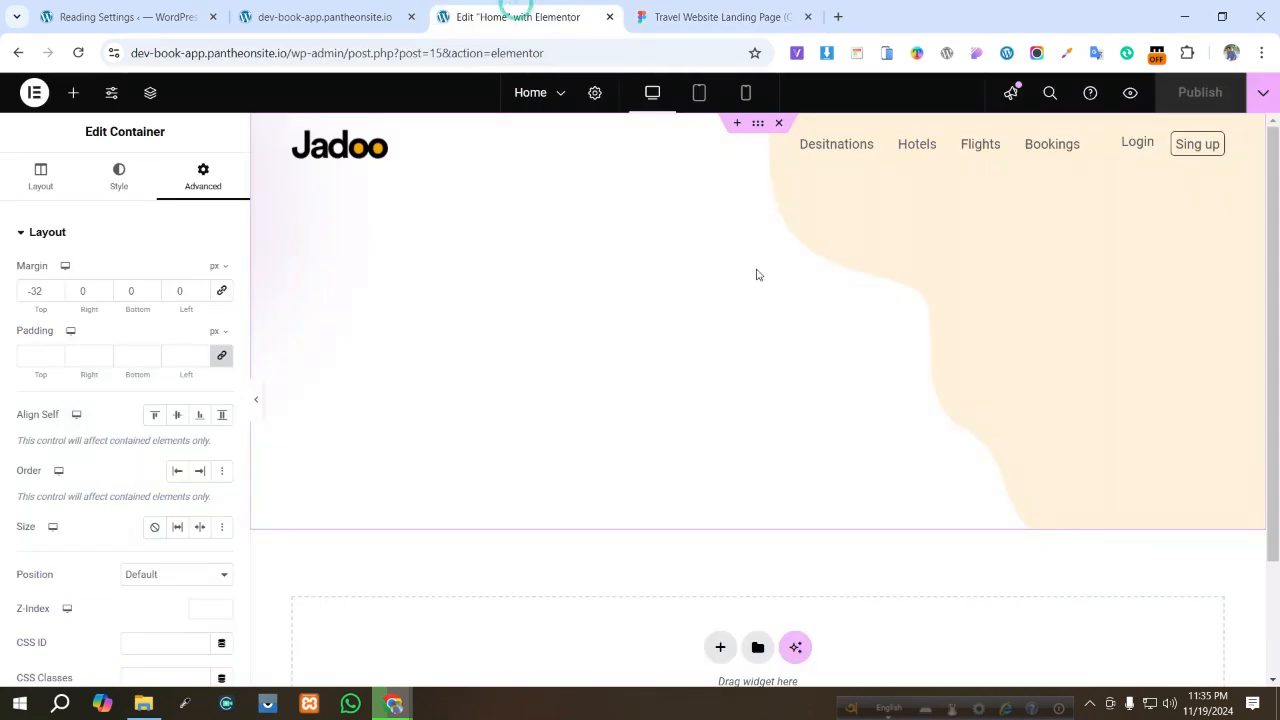
- Open the Structure navigator and duplicate the header's inner container to start a new section
{"action": "left_click", "coordinate": [73, 93]}
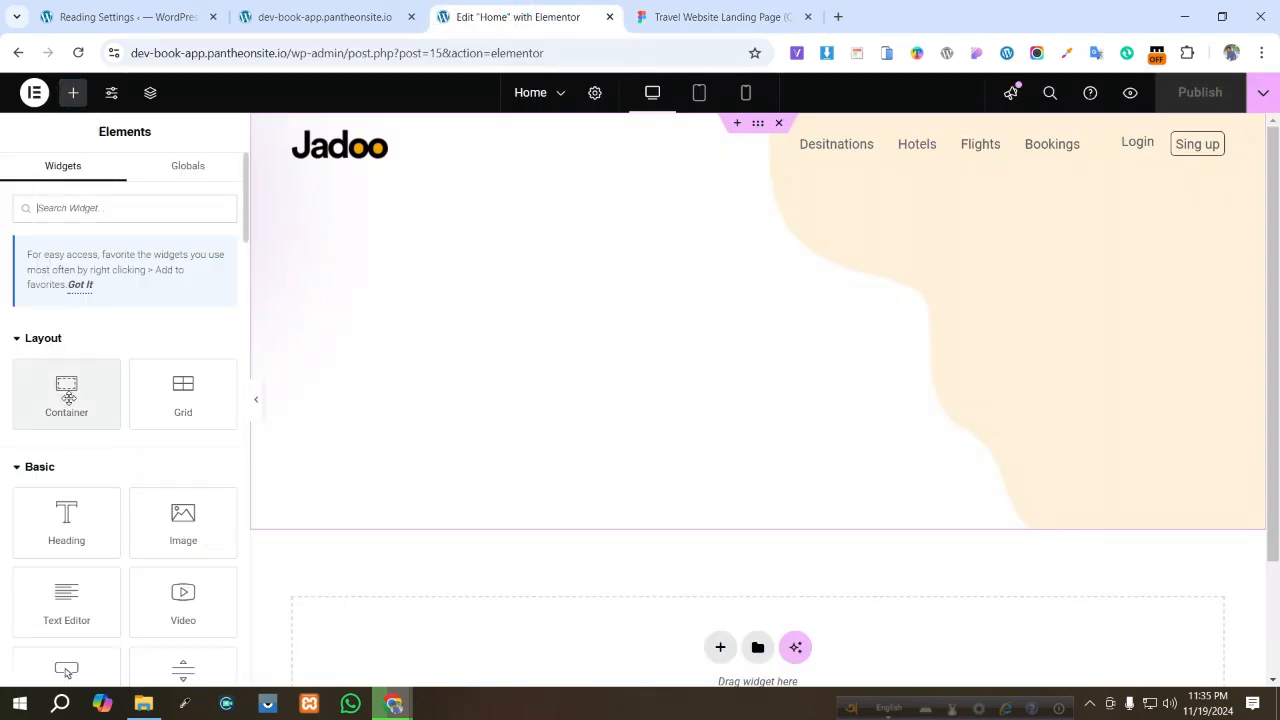
{"action": "left_click", "coordinate": [149, 92]}
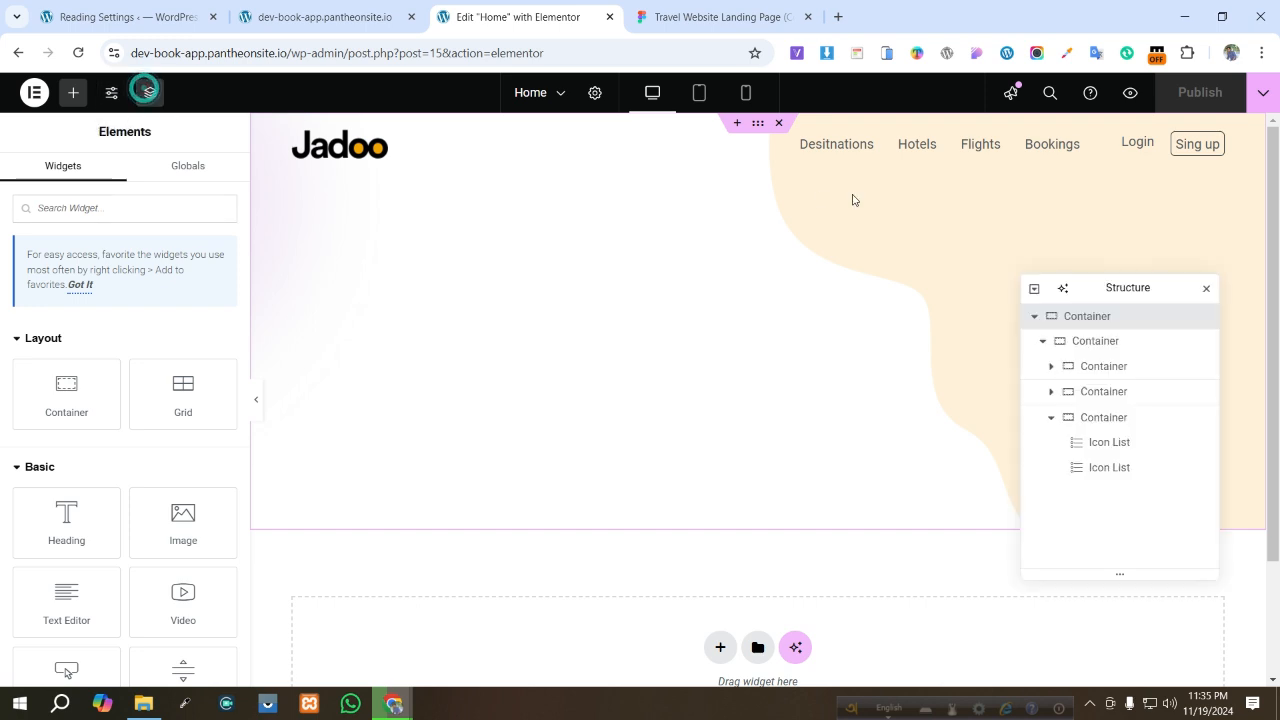
{"action": "left_click", "coordinate": [1076, 320]}
{"action": "left_click", "coordinate": [1042, 345]}
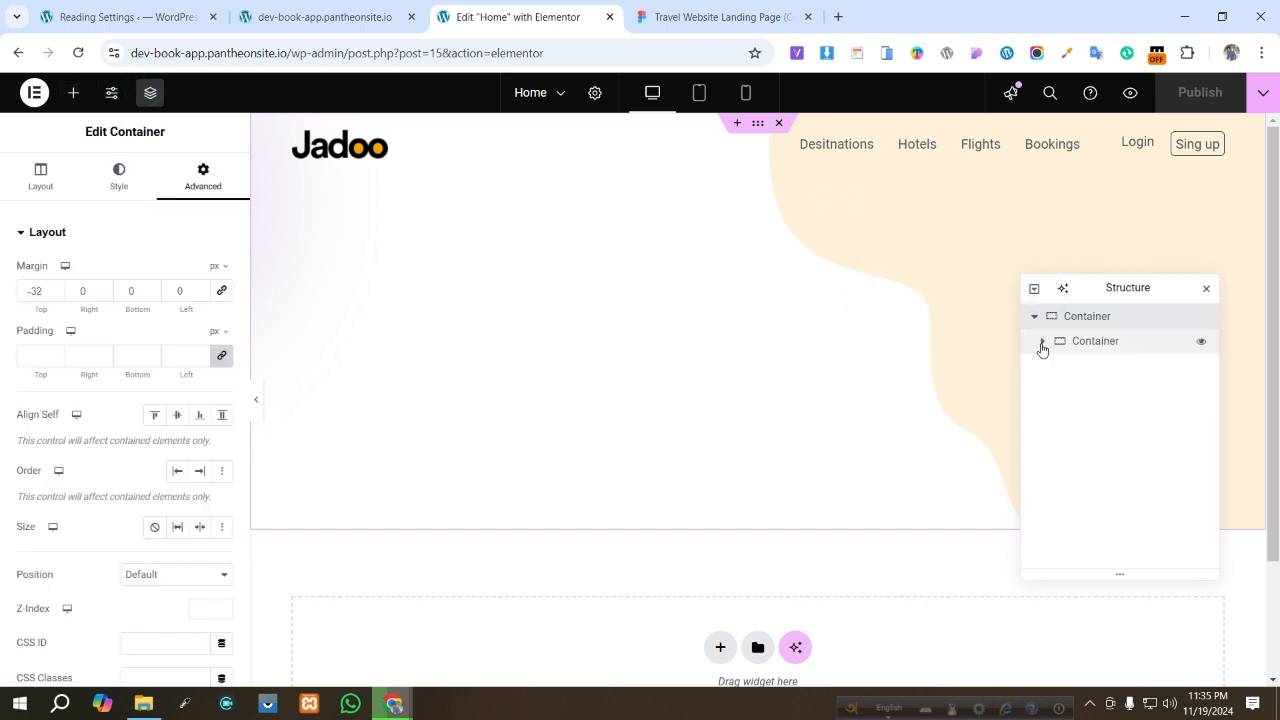
{"action": "left_click", "coordinate": [72, 100]}
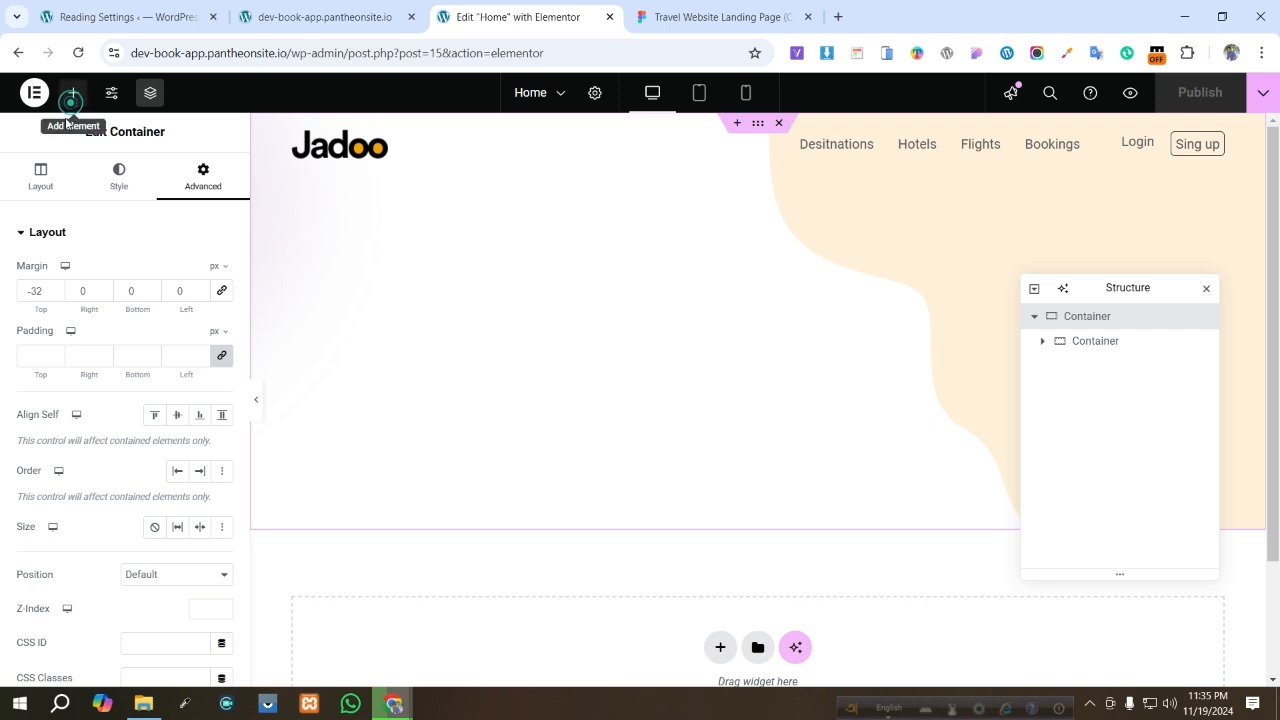
{"action": "left_click_drag", "start_coordinate": [82, 397], "coordinate": [1104, 328]}
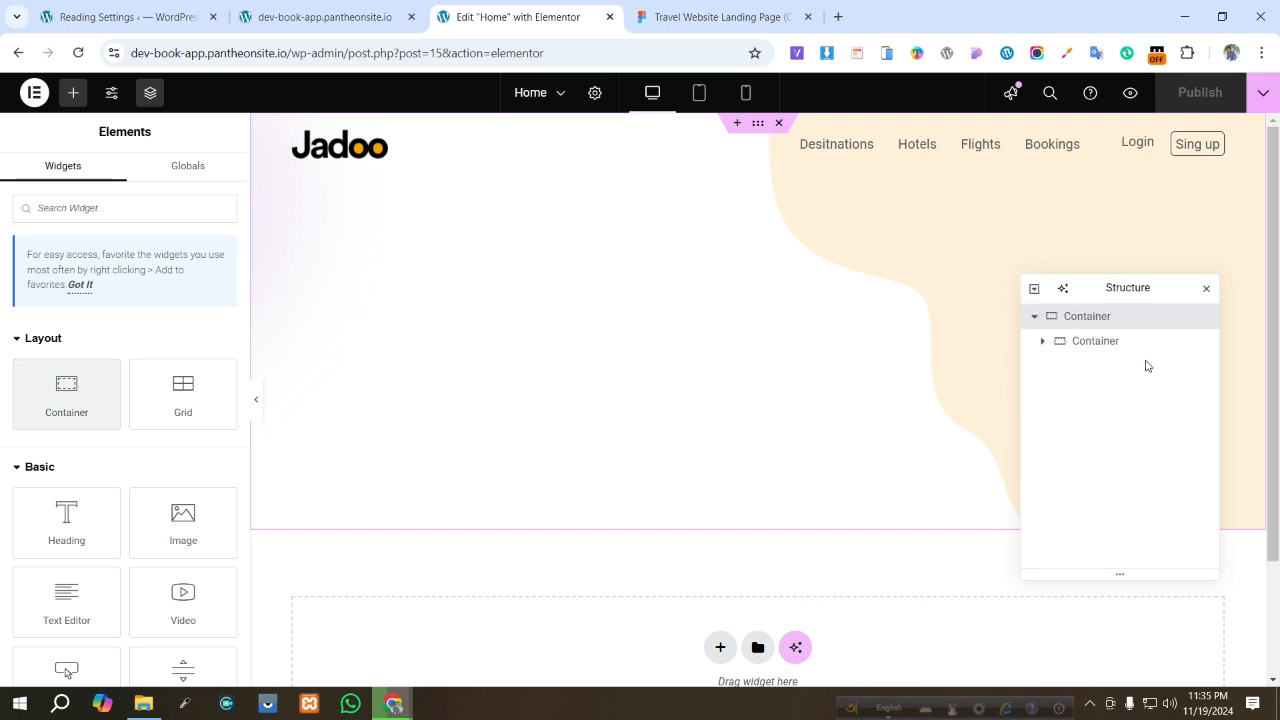
{"action": "right_click", "coordinate": [1094, 346]}
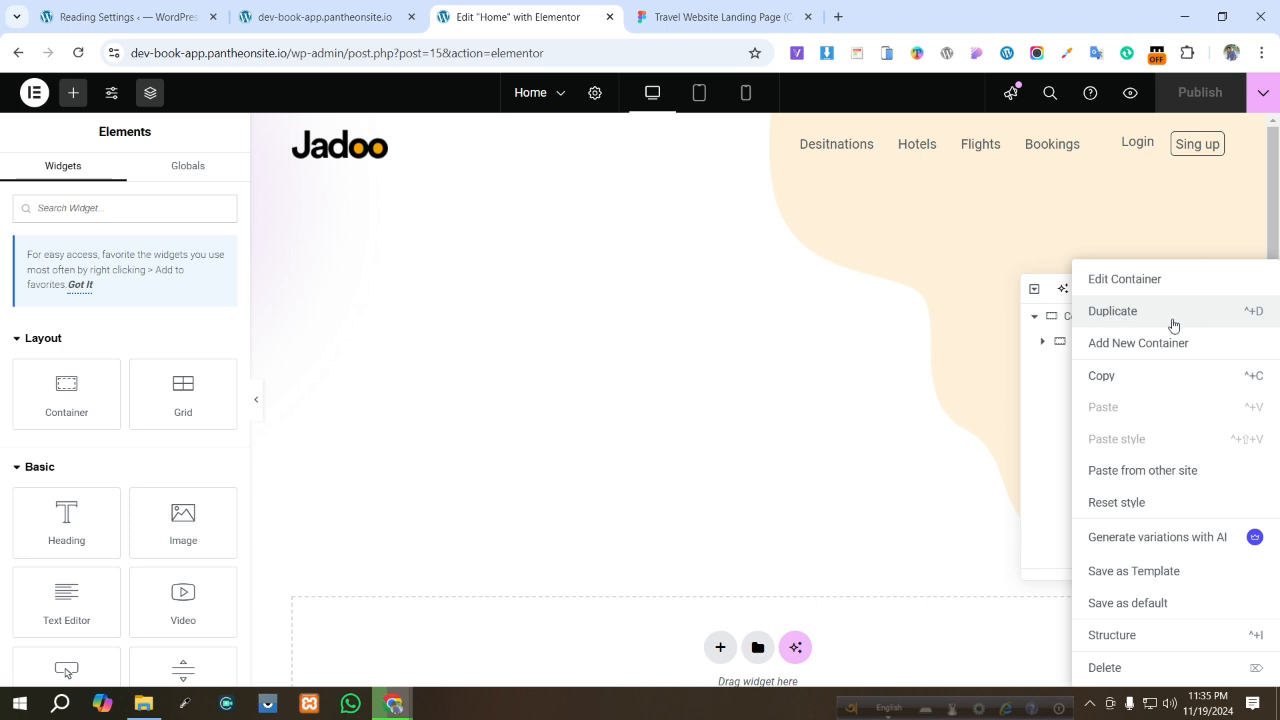
{"action": "left_click", "coordinate": [1112, 311]}
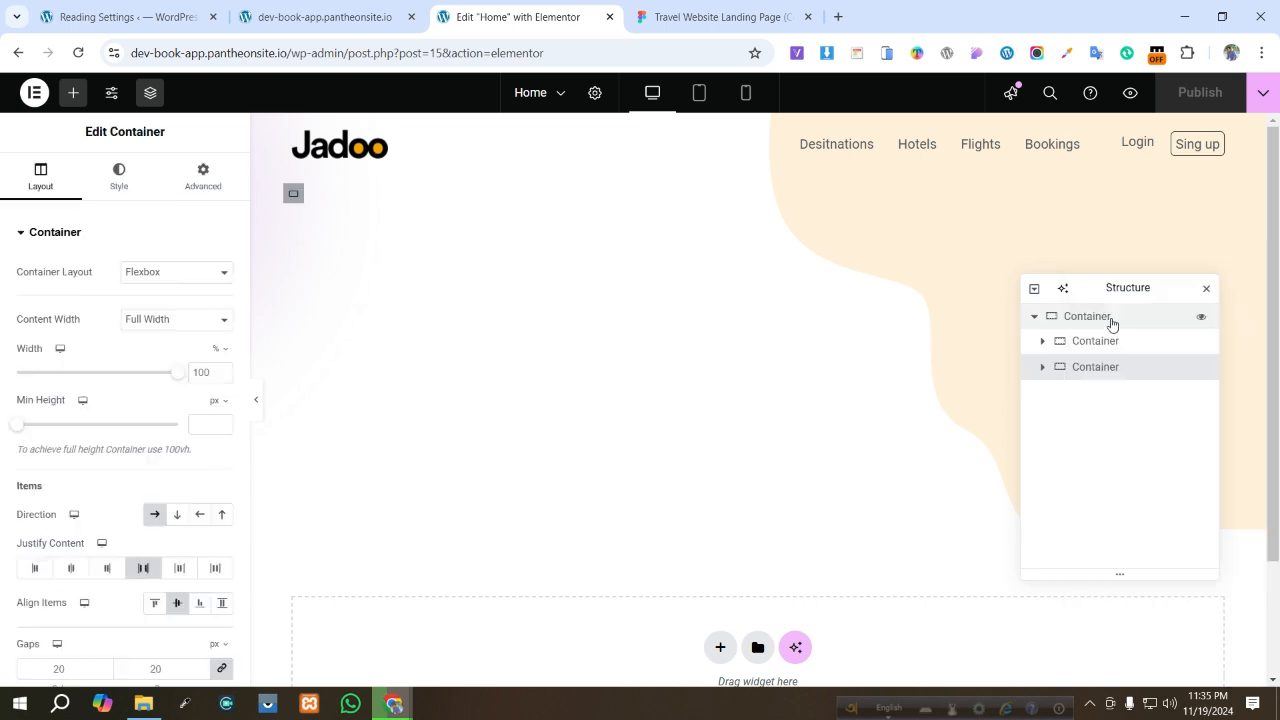
- Switch the duplicated container to column direction and delete all of its inner elements and containers
{"action": "left_click", "coordinate": [1041, 368]}
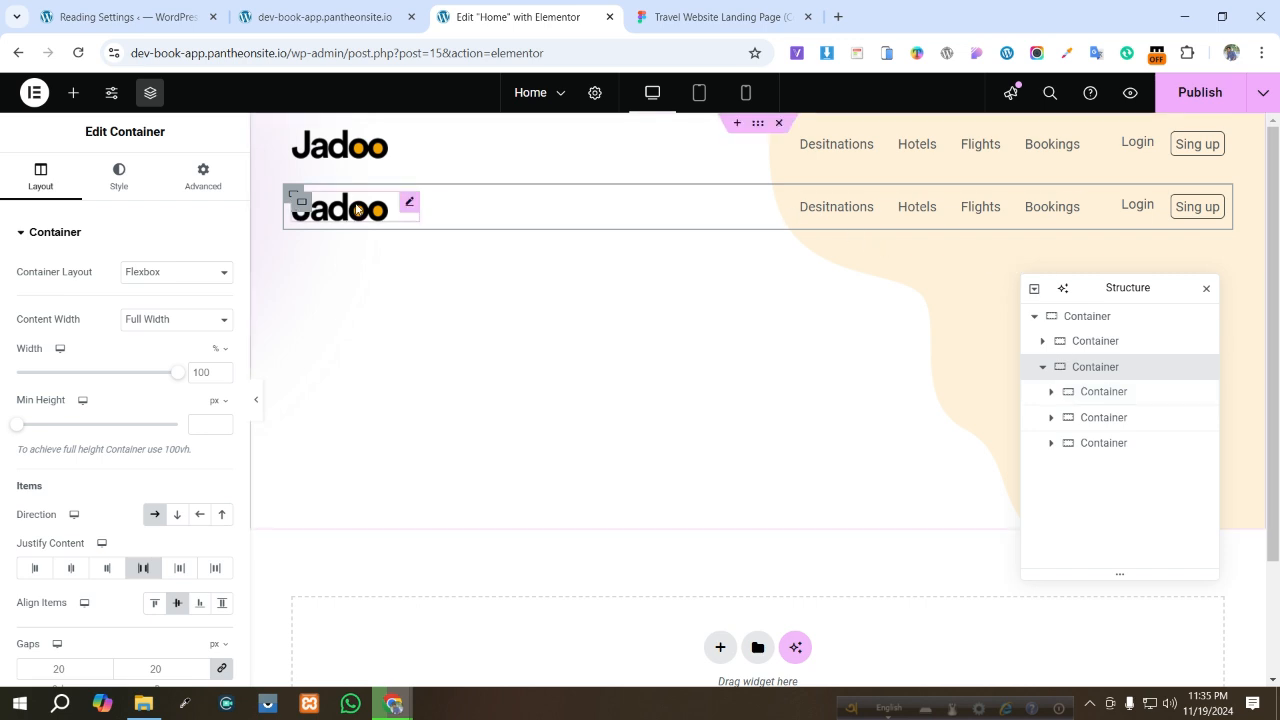
{"action": "left_click", "coordinate": [154, 514]}
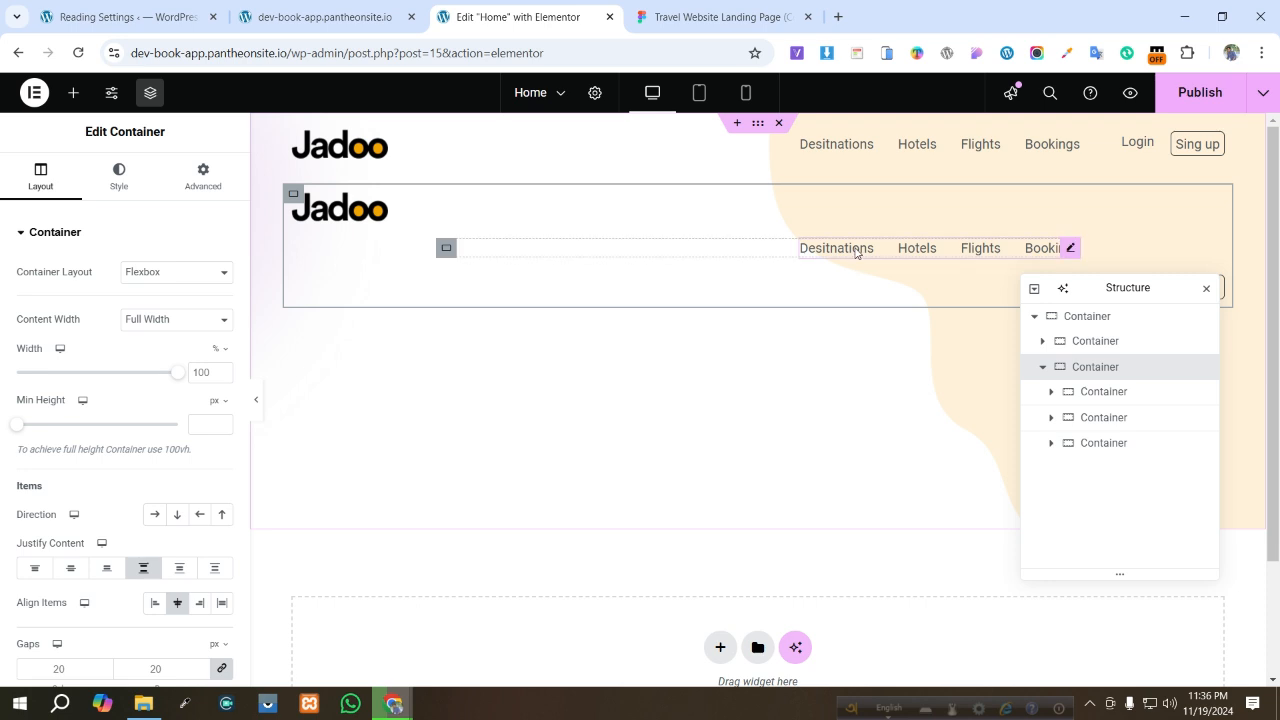
{"action": "left_click", "coordinate": [448, 256]}
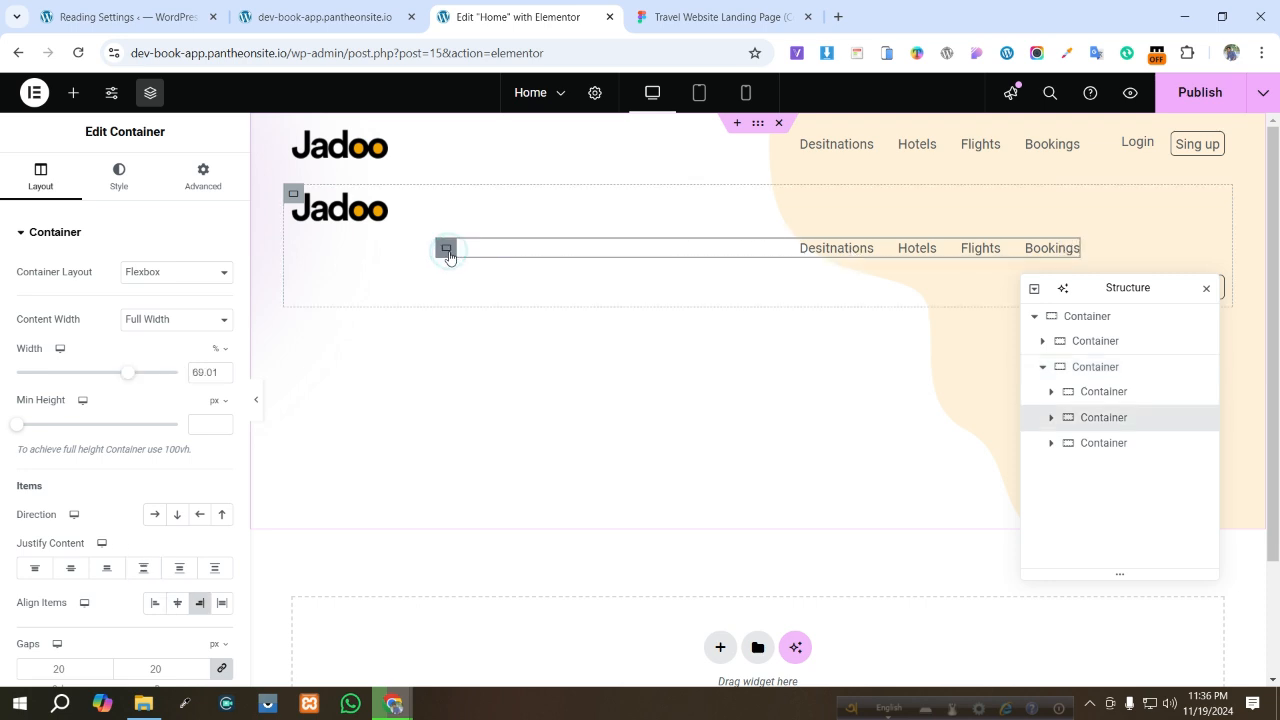
{"action": "key", "text": "Delete"}
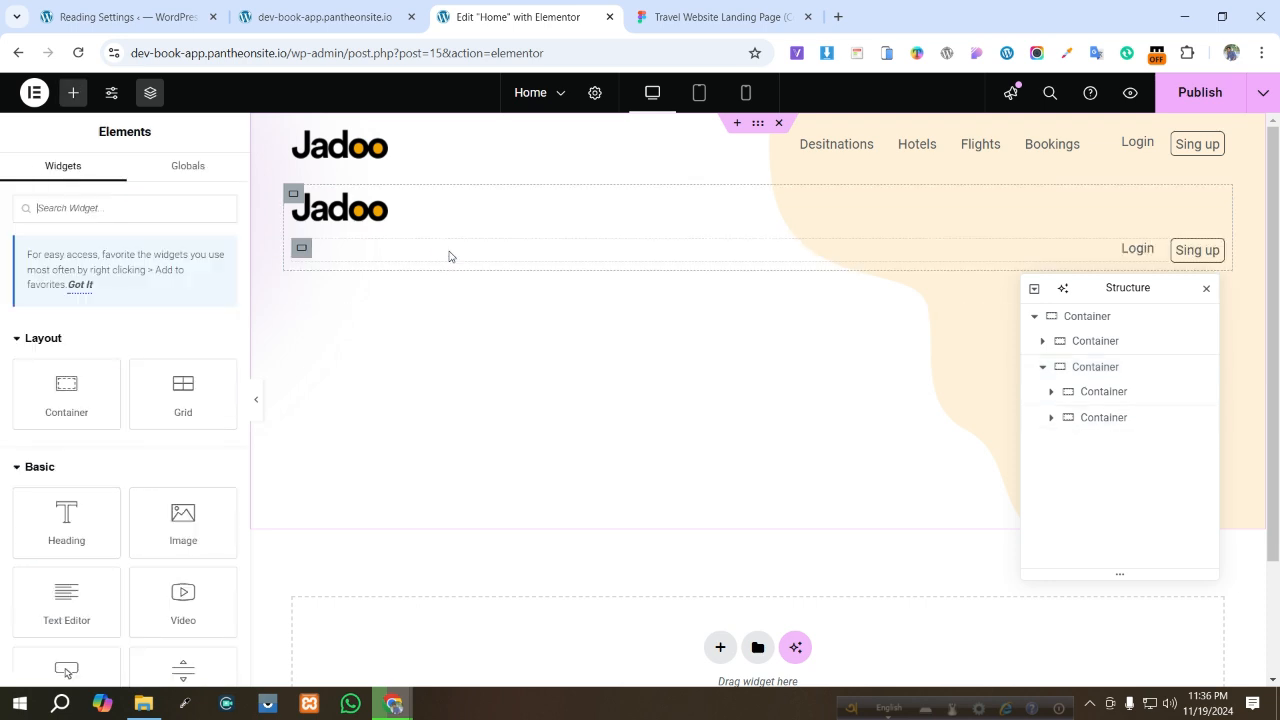
{"action": "left_click", "coordinate": [308, 248]}
{"action": "key", "text": "Delete"}
{"action": "left_click", "coordinate": [325, 215]}
{"action": "key", "text": "Delete"}
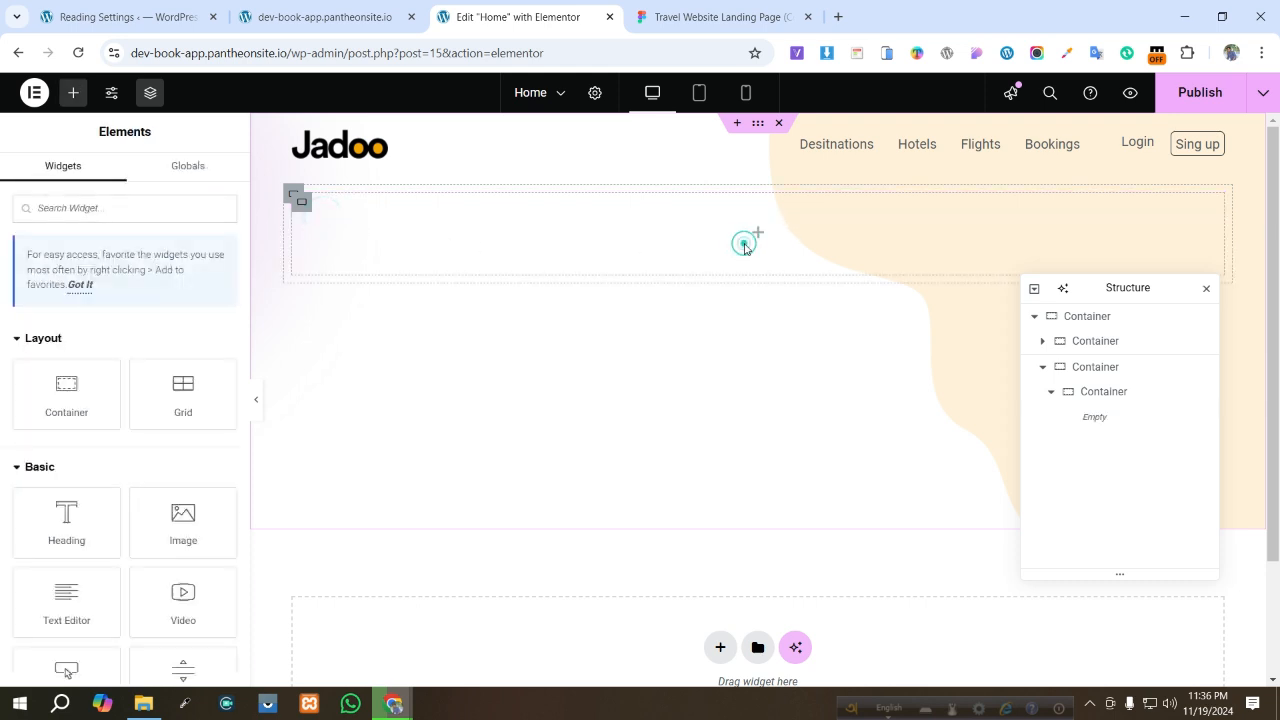
{"action": "left_click", "coordinate": [1088, 391]}
{"action": "key", "text": "Delete"}
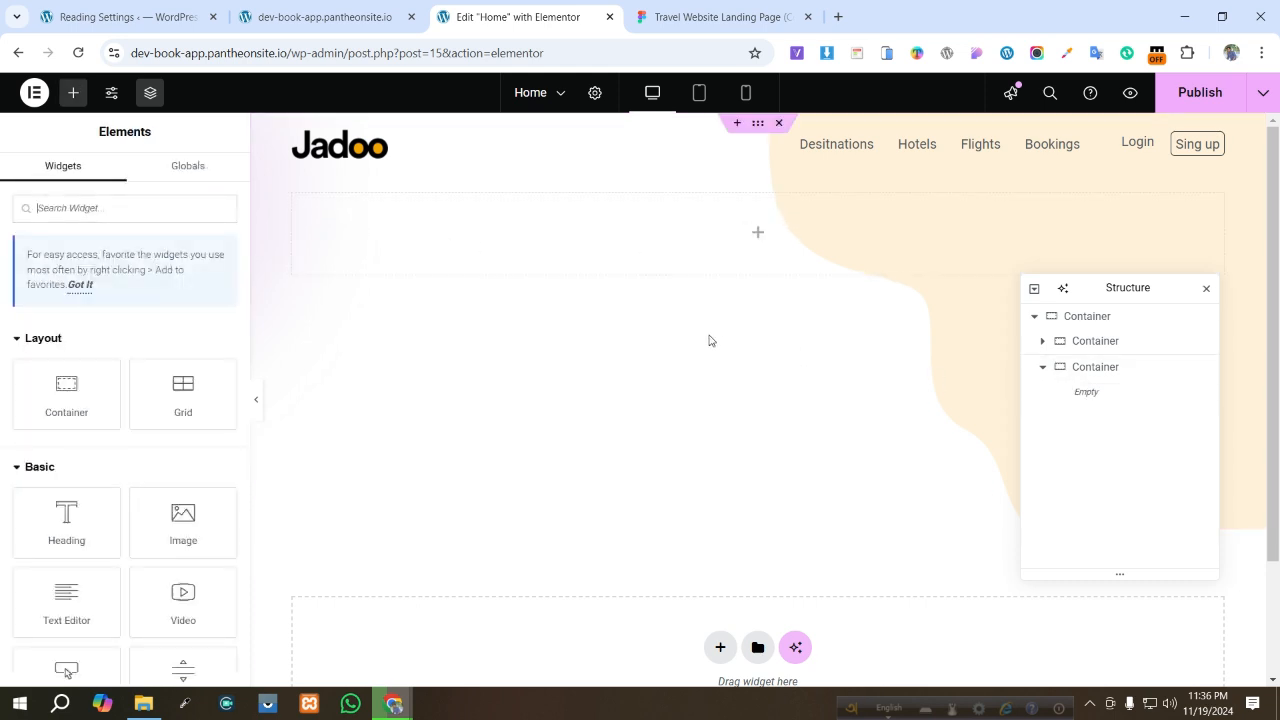
- Add a container inside the emptied container and duplicate it to make two inner containers
{"action": "left_click", "coordinate": [757, 232]}
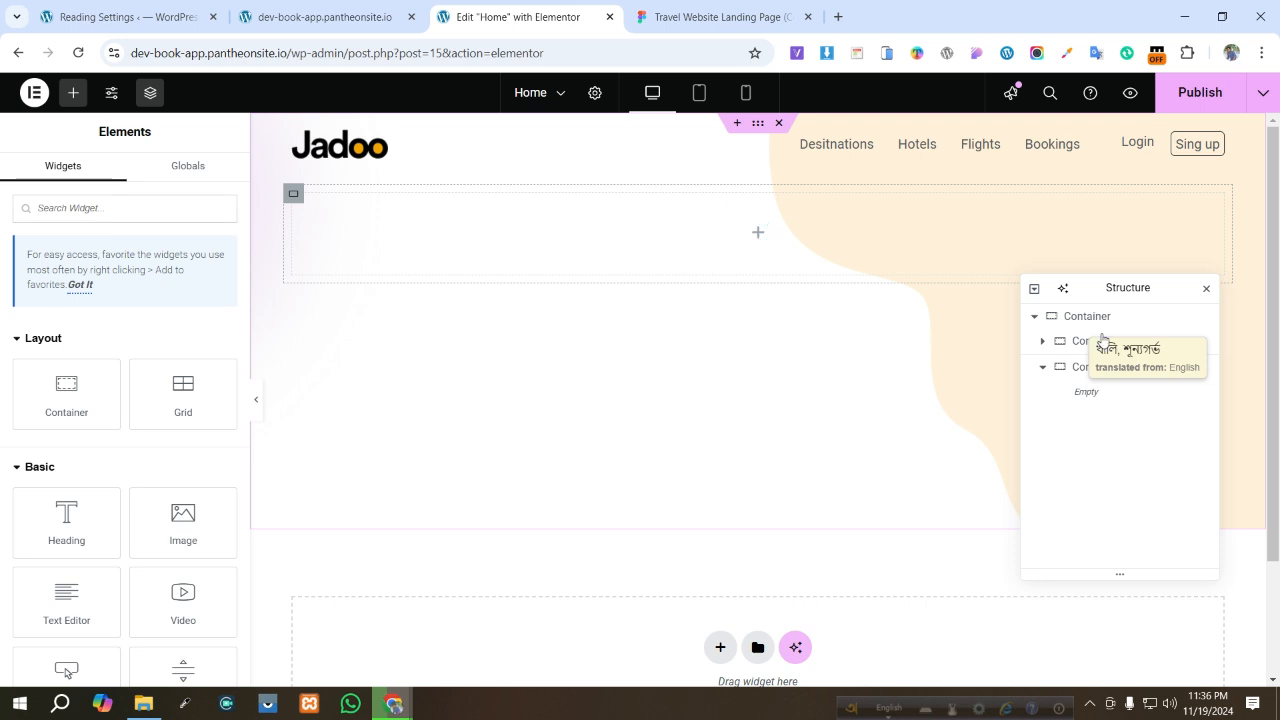
{"action": "left_click", "coordinate": [704, 17]}
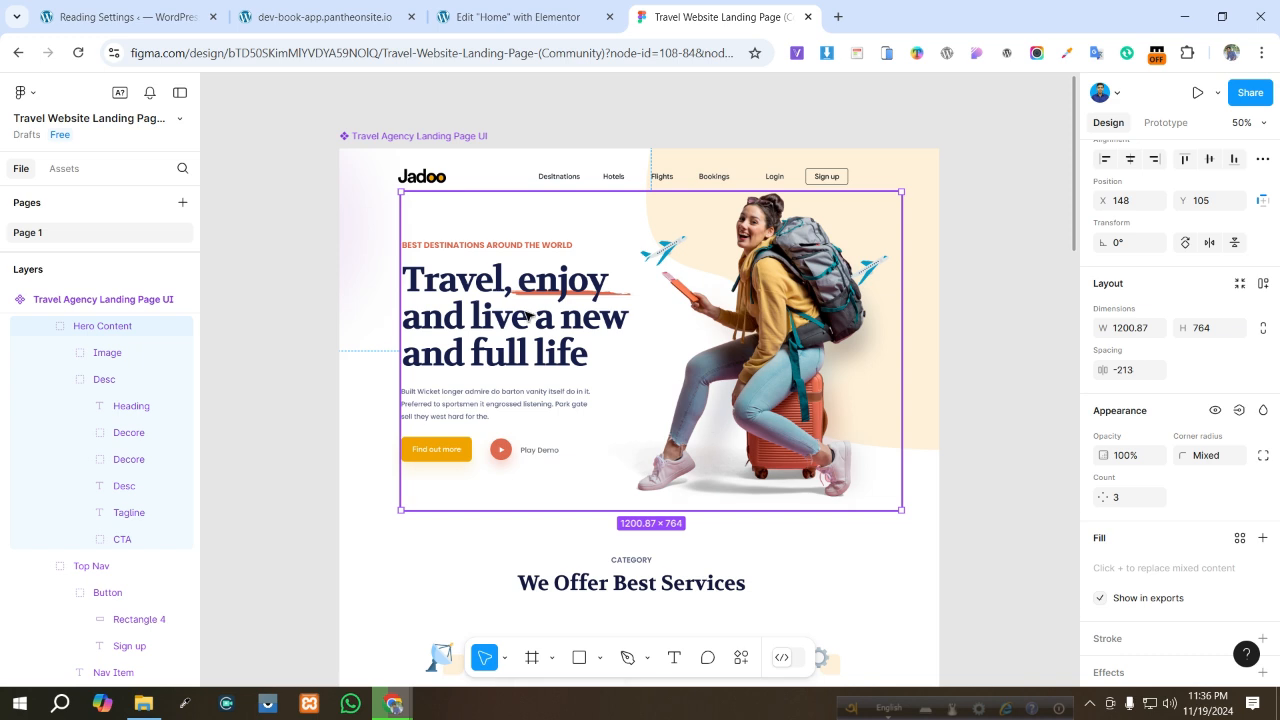
{"action": "left_click", "coordinate": [478, 7]}
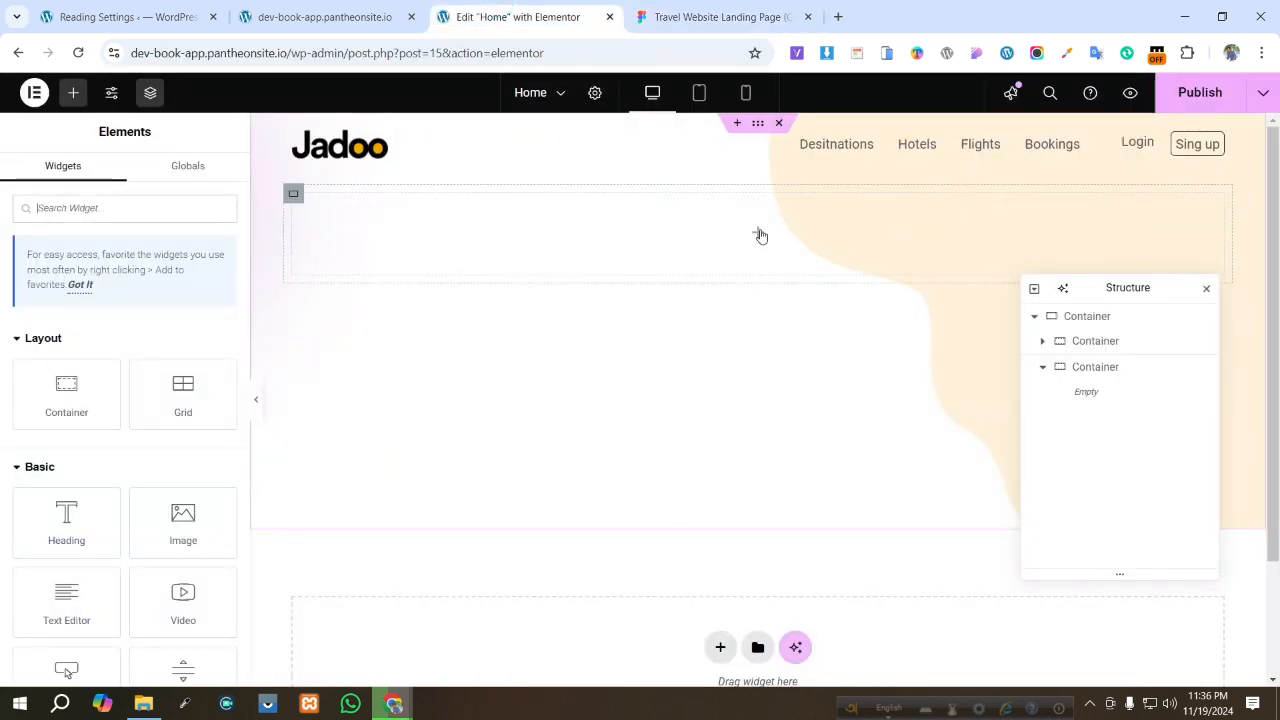
{"action": "left_click_drag", "start_coordinate": [64, 405], "coordinate": [628, 281]}
{"action": "left_click_drag", "start_coordinate": [357, 355], "coordinate": [397, 246]}
{"action": "right_click", "coordinate": [397, 246]}
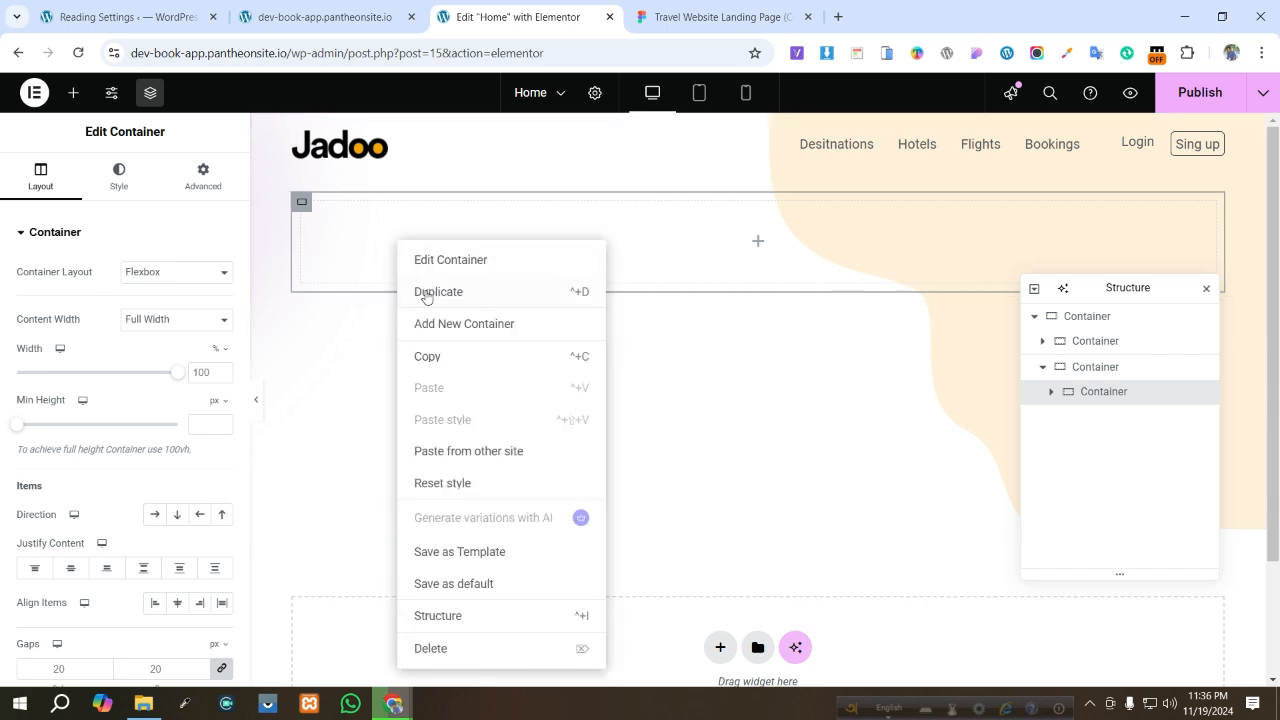
{"action": "left_click", "coordinate": [426, 292]}
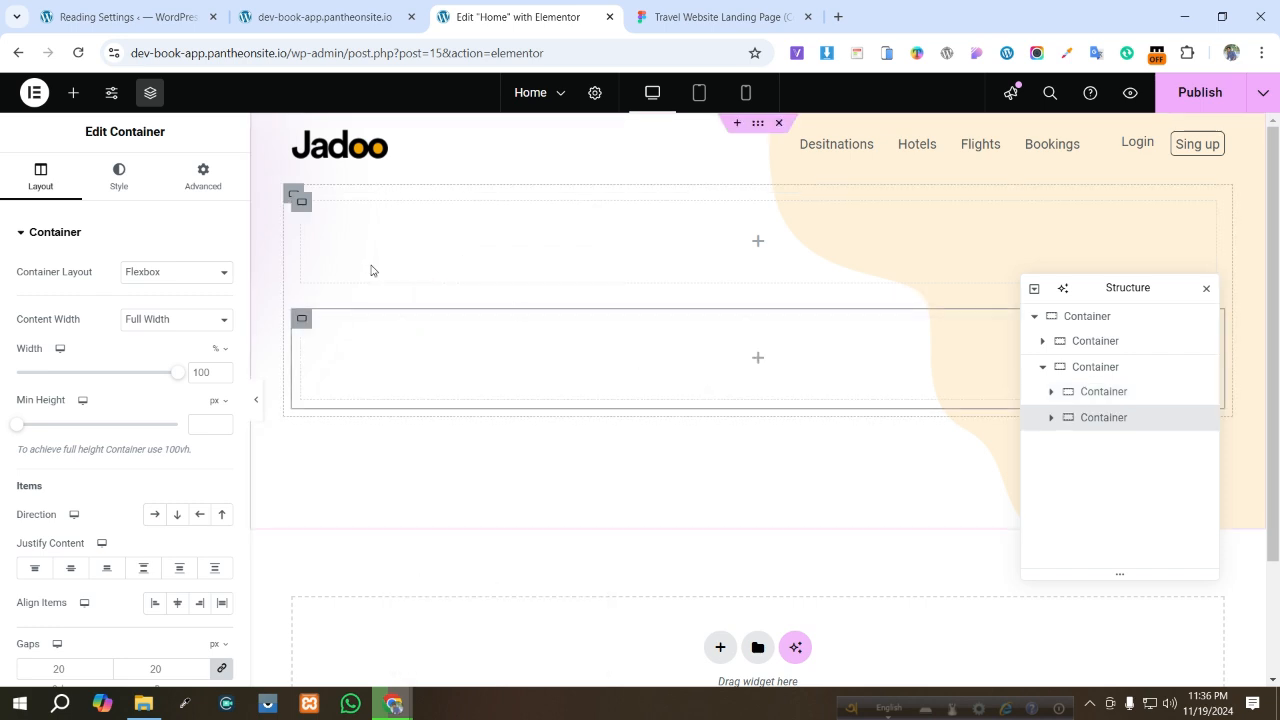
- Set the parent container's justify content to Space Between and align items to center
{"action": "left_click", "coordinate": [291, 195]}
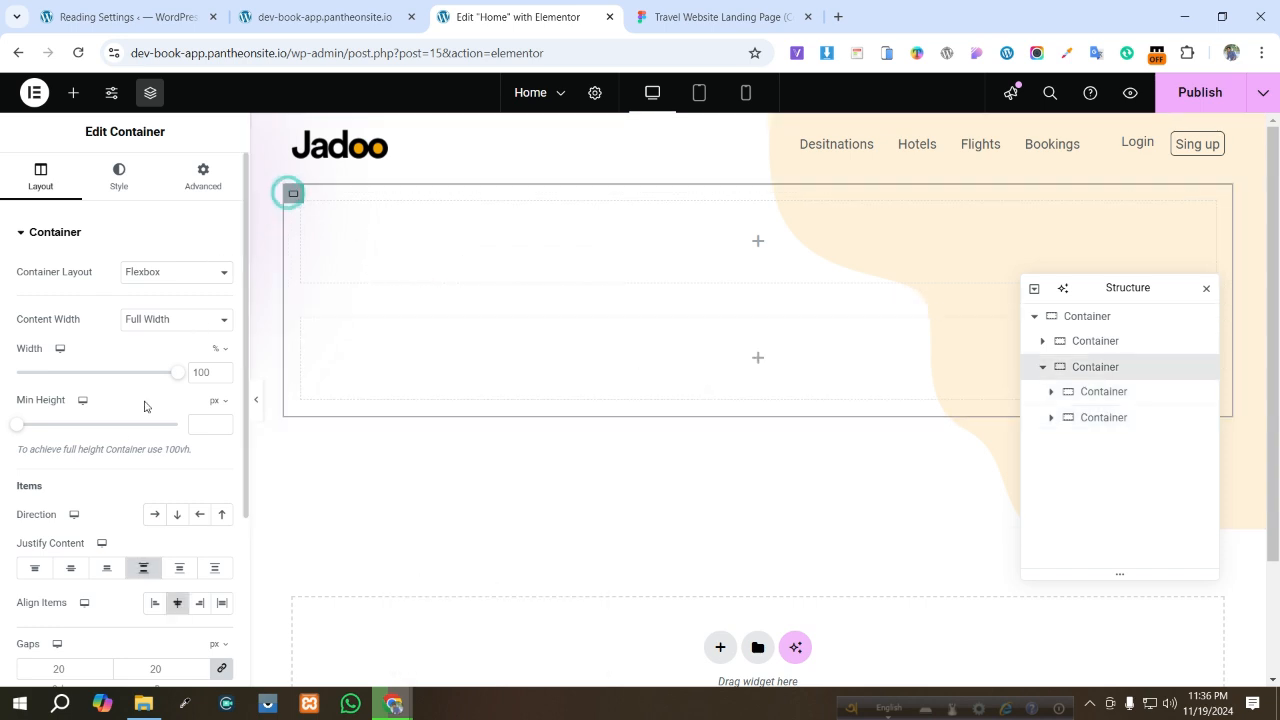
{"action": "left_click", "coordinate": [144, 569]}
{"action": "left_click", "coordinate": [177, 604]}
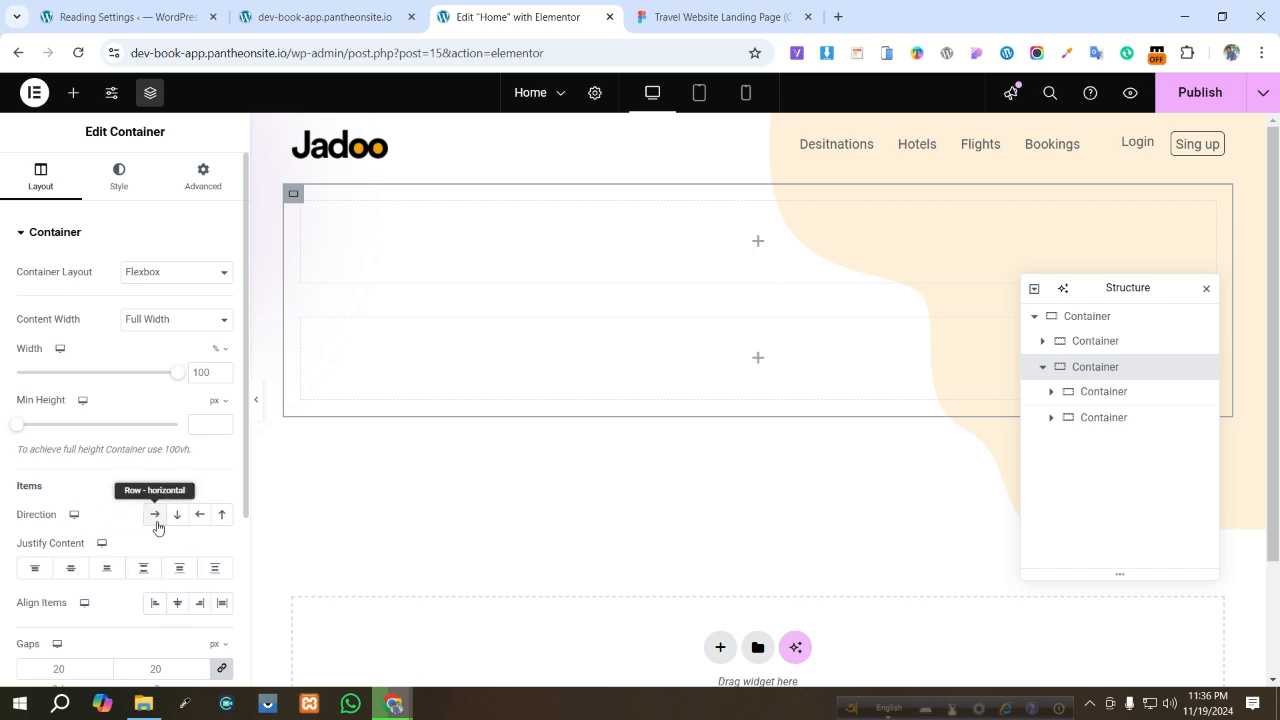
- Set the parent container's direction to row and close the Structure navigator
{"action": "left_click", "coordinate": [154, 516]}
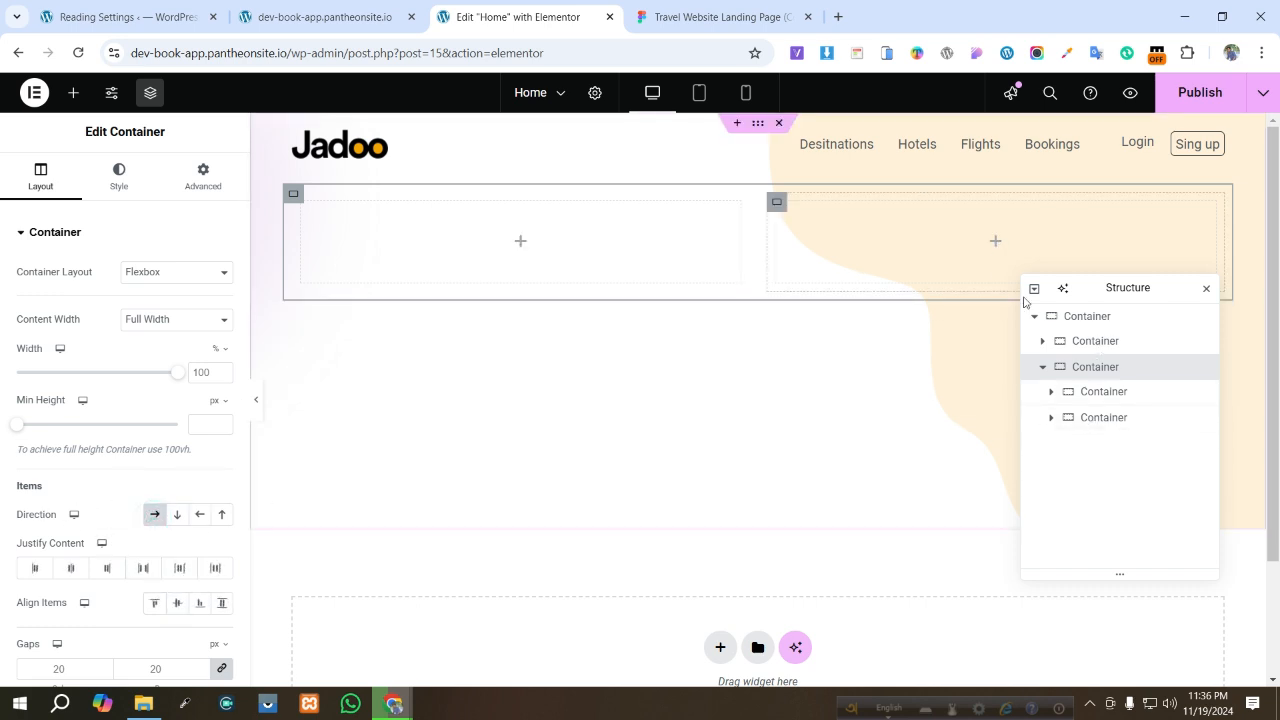
{"action": "left_click", "coordinate": [1206, 288]}
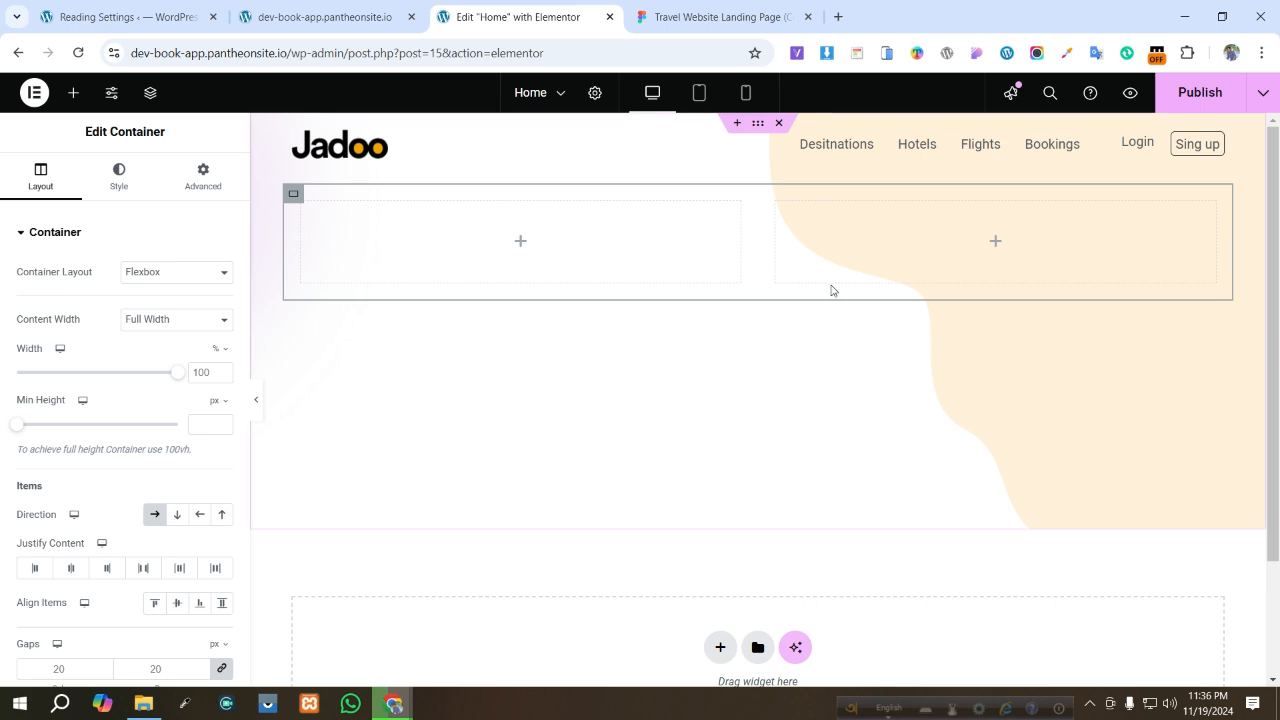
- Examine the hero image layer and its export settings in the Figma design
{"action": "left_click", "coordinate": [905, 261]}
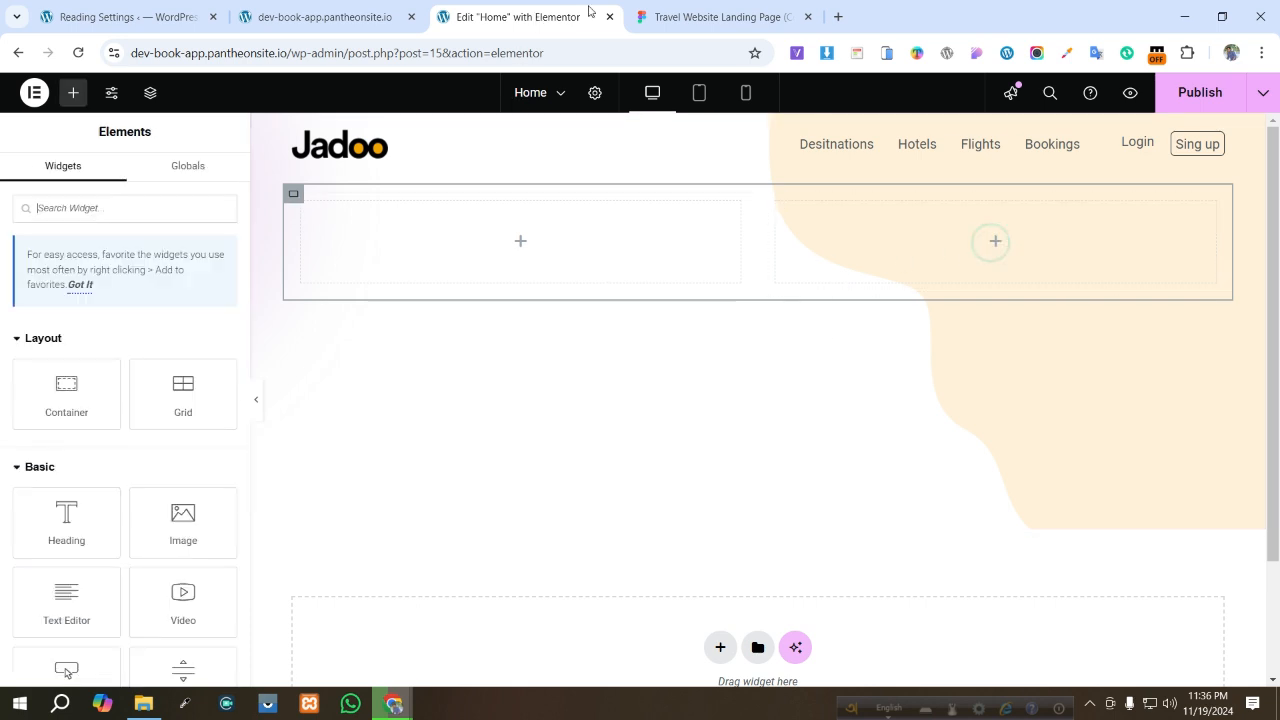
{"action": "left_click", "coordinate": [720, 17]}
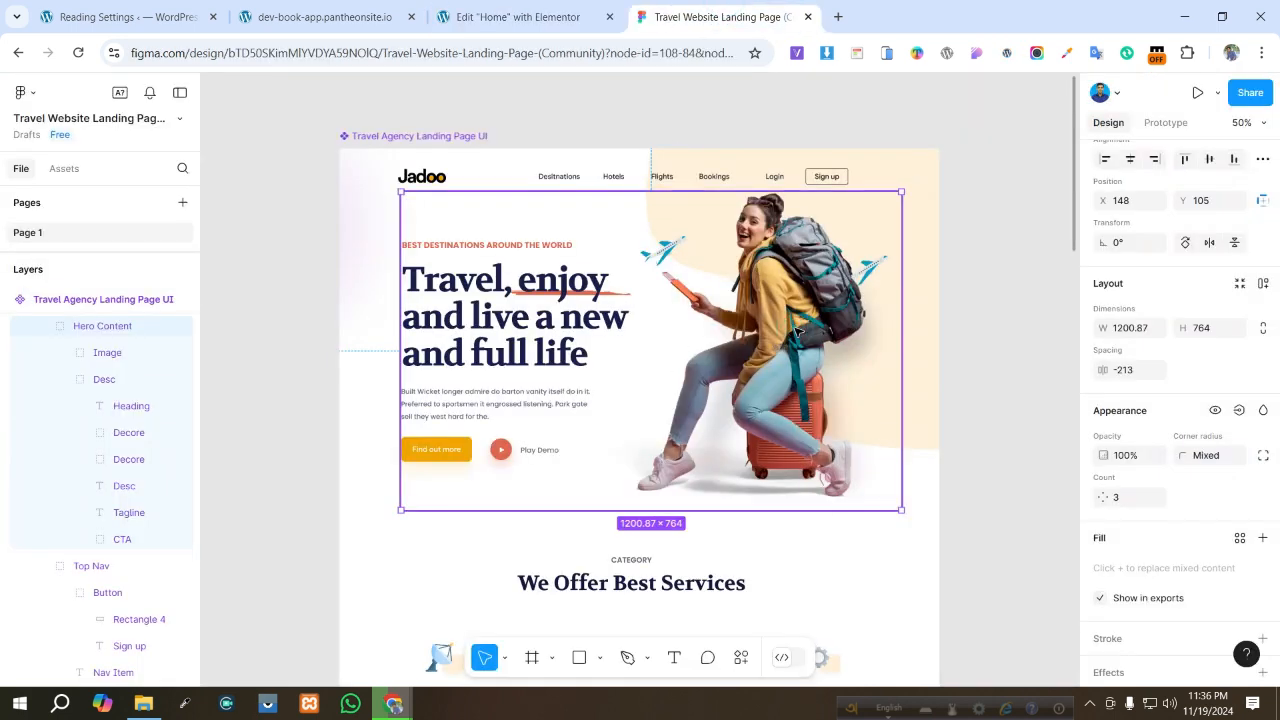
{"action": "left_click", "coordinate": [812, 357]}
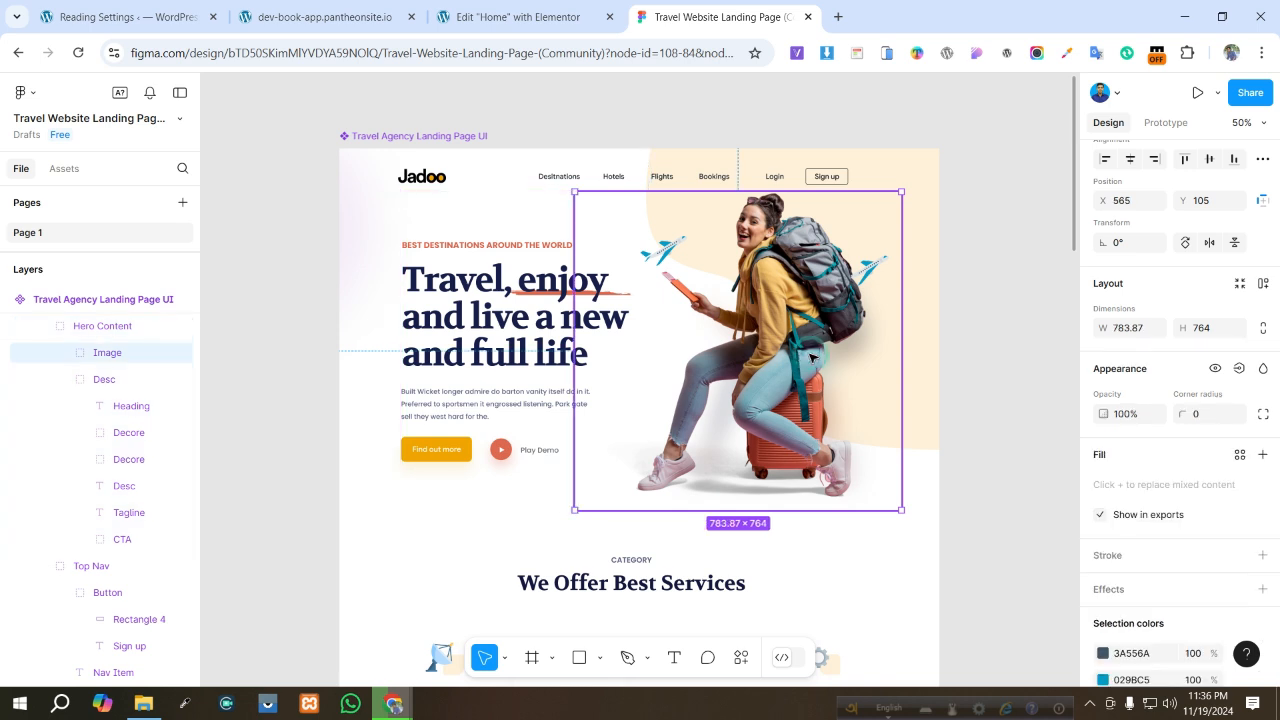
{"action": "scroll", "coordinate": [1267, 562], "scroll_direction": "down", "scroll_amount": 5}
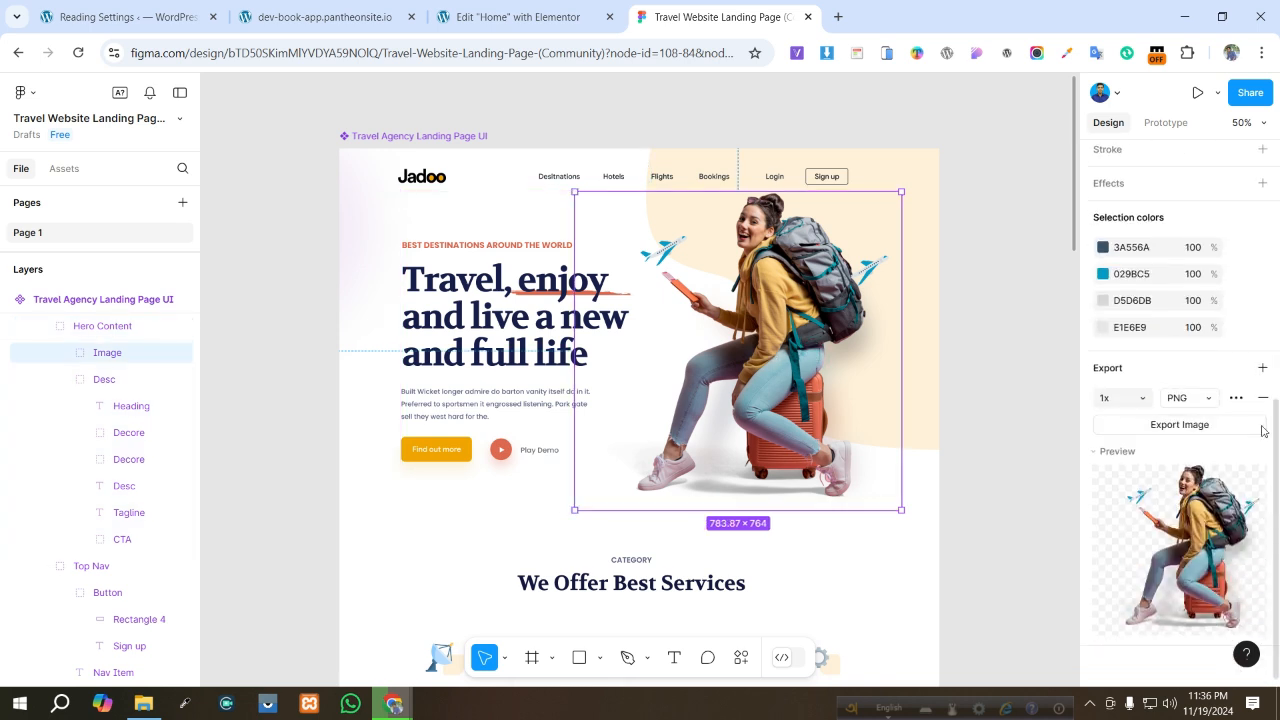
{"action": "left_click", "coordinate": [482, 18]}
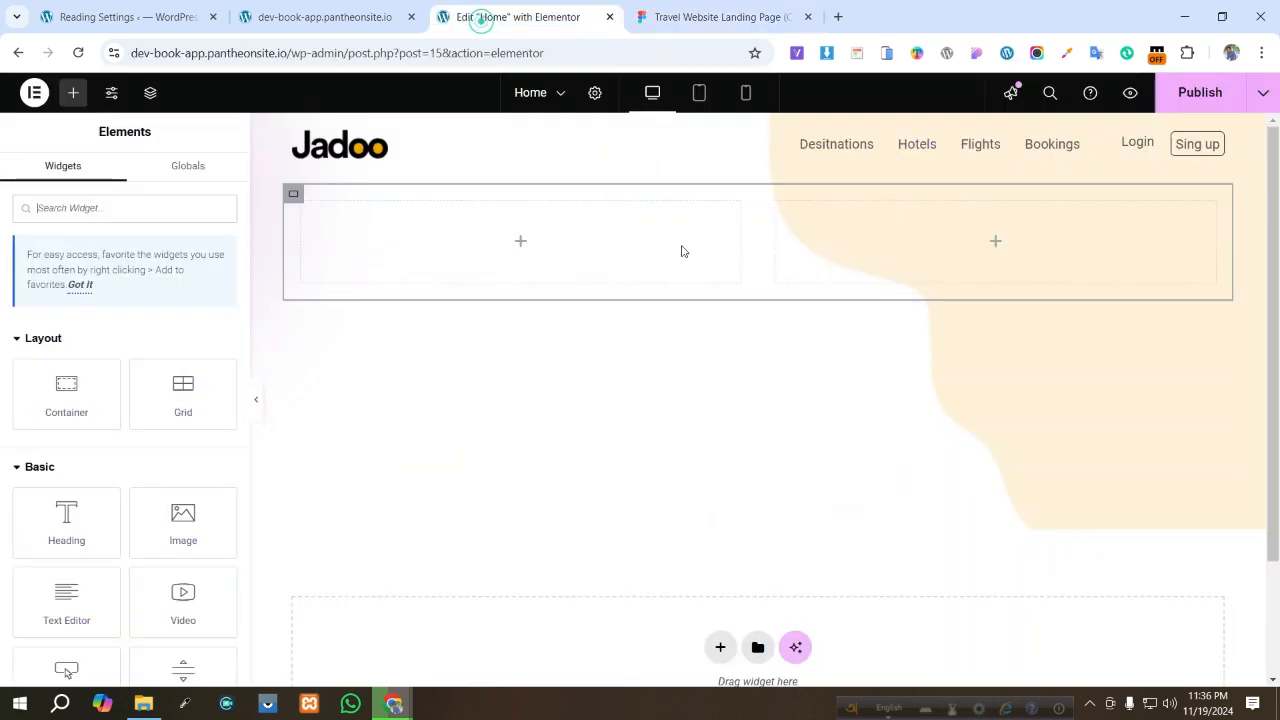
- Add an Image widget to the right inner container and upload Image.png from Downloads as its image
{"action": "left_click", "coordinate": [991, 243]}
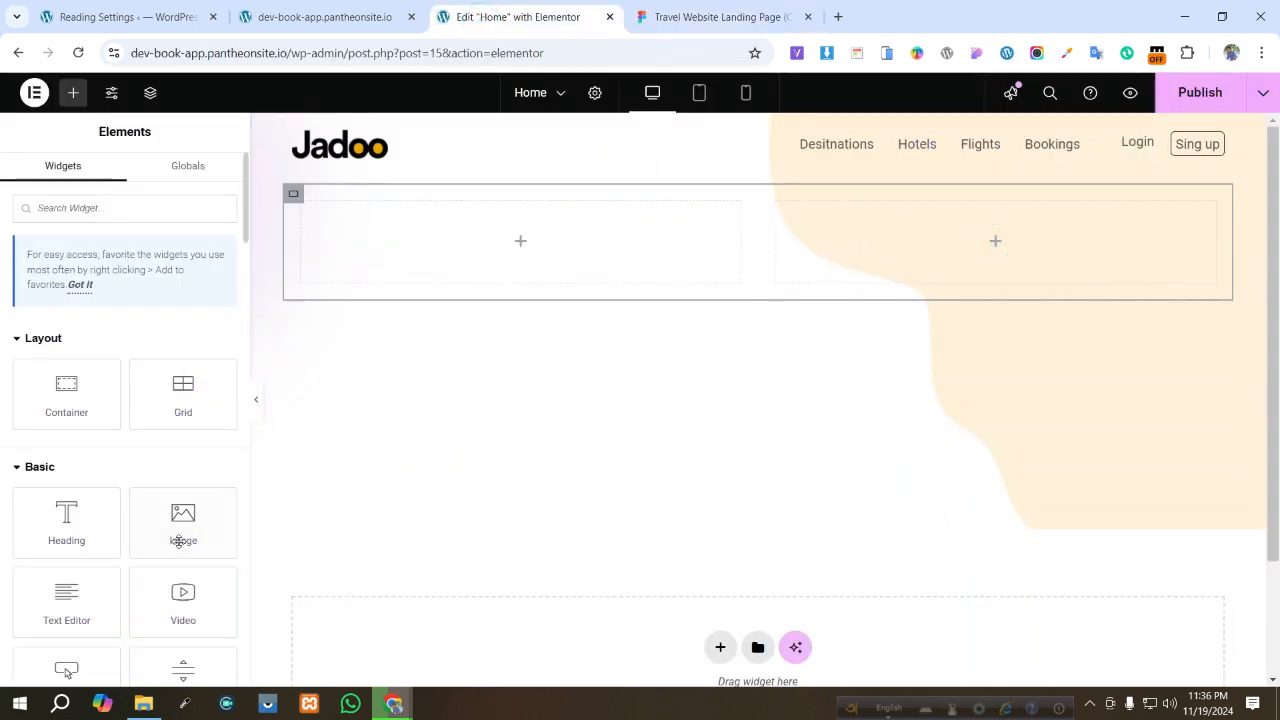
{"action": "left_click_drag", "start_coordinate": [183, 530], "coordinate": [1094, 270]}
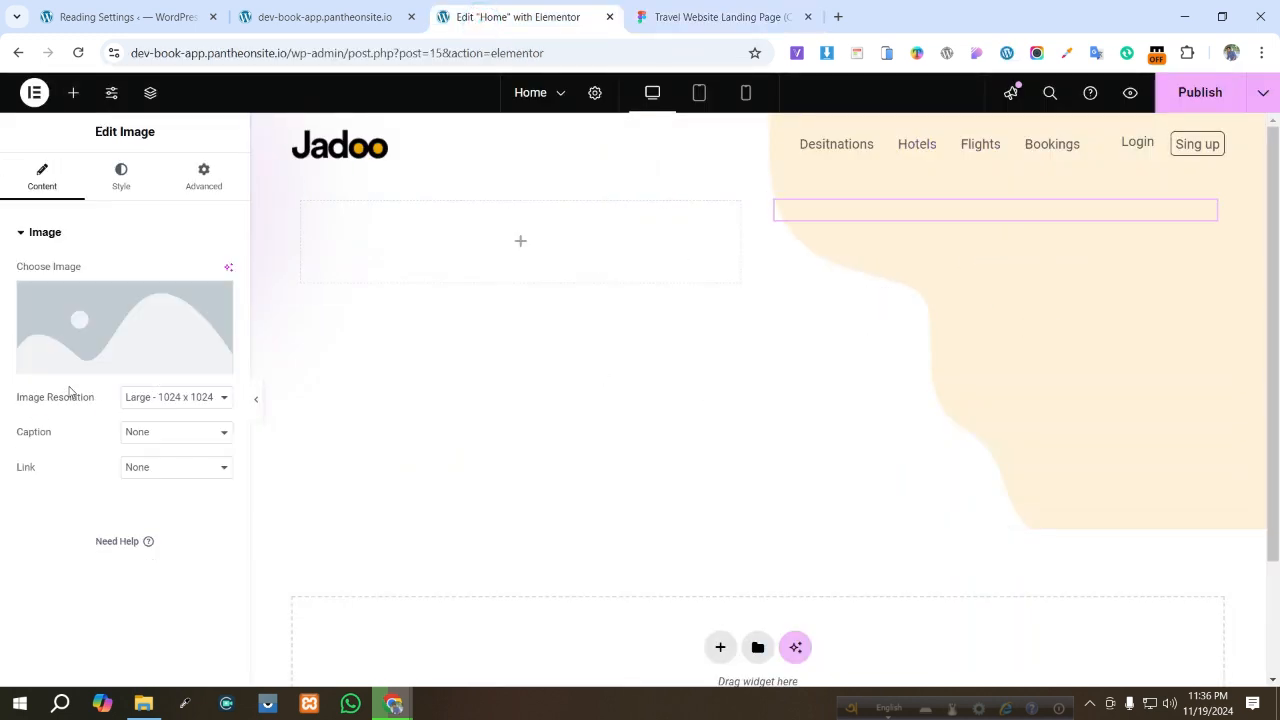
{"action": "left_click", "coordinate": [112, 347]}
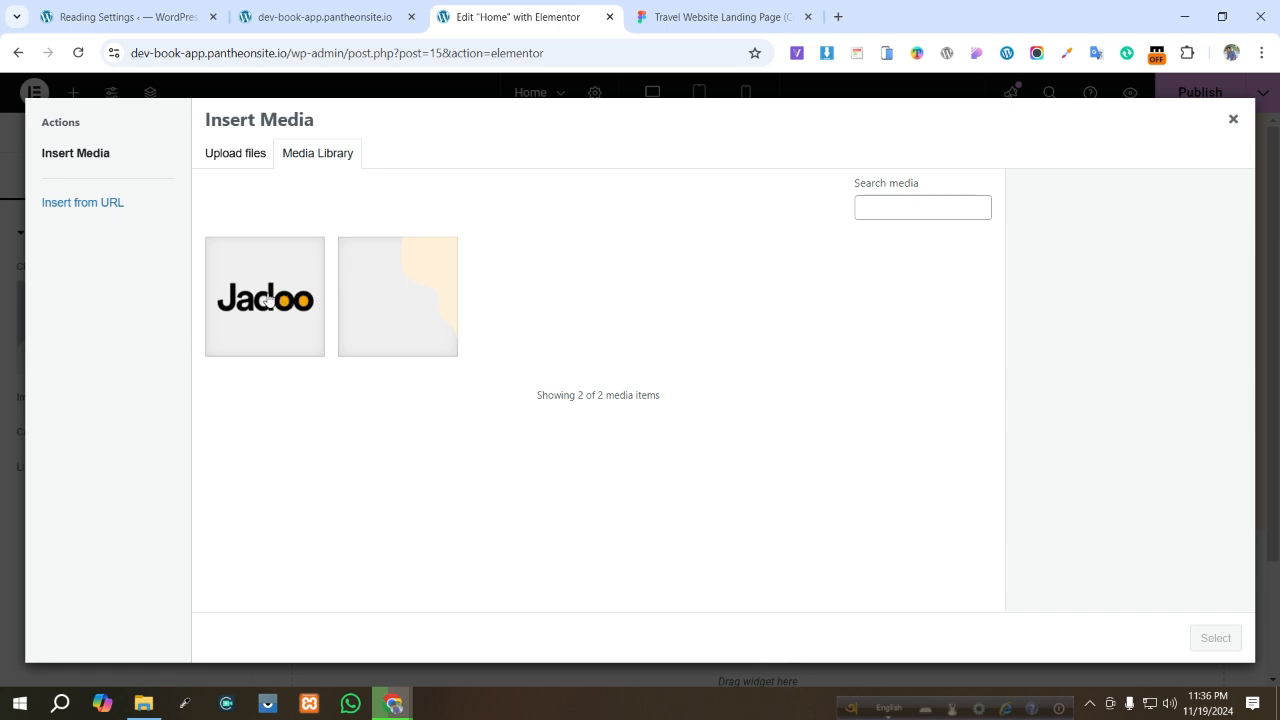
{"action": "left_click", "coordinate": [231, 152]}
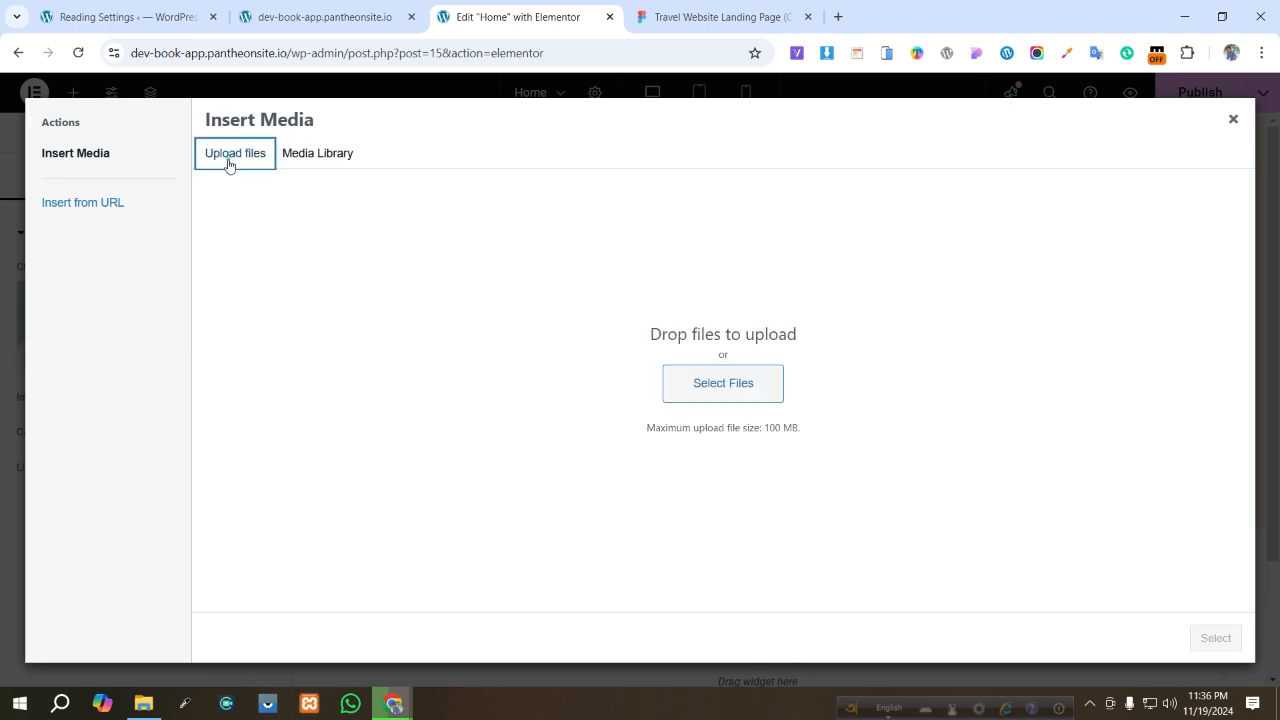
{"action": "left_click", "coordinate": [743, 397]}
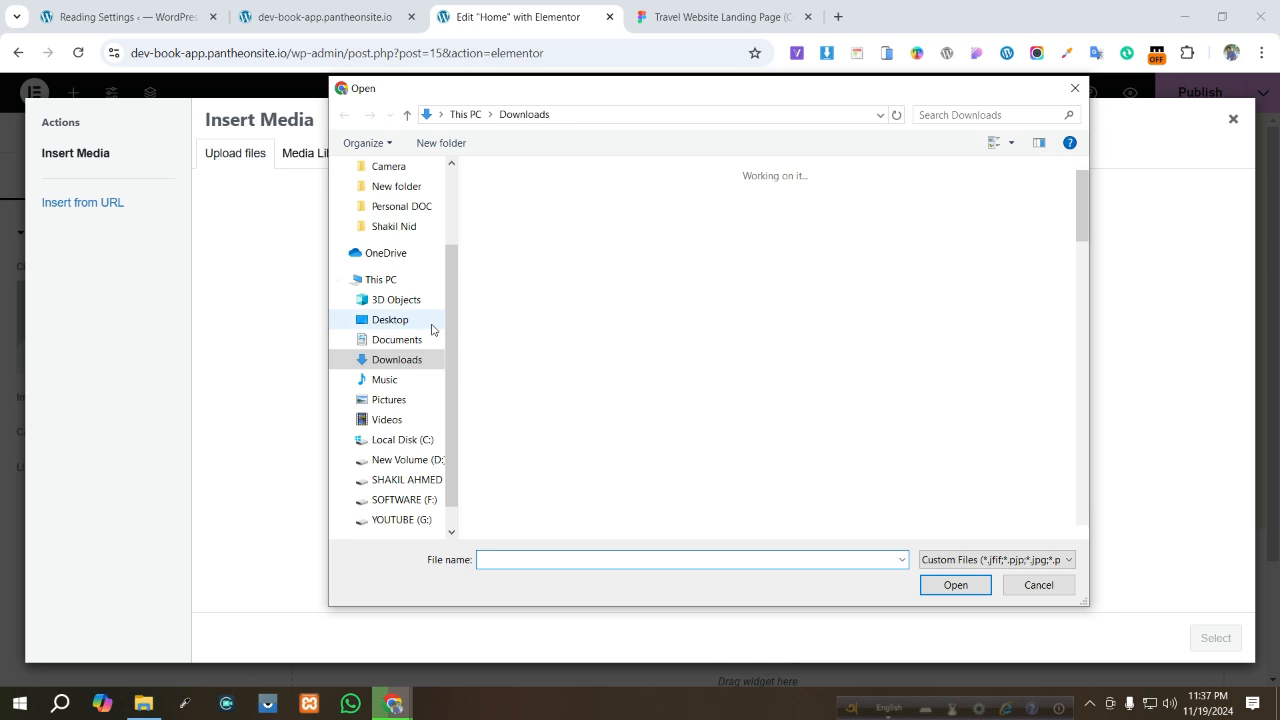
{"action": "left_click", "coordinate": [500, 200]}
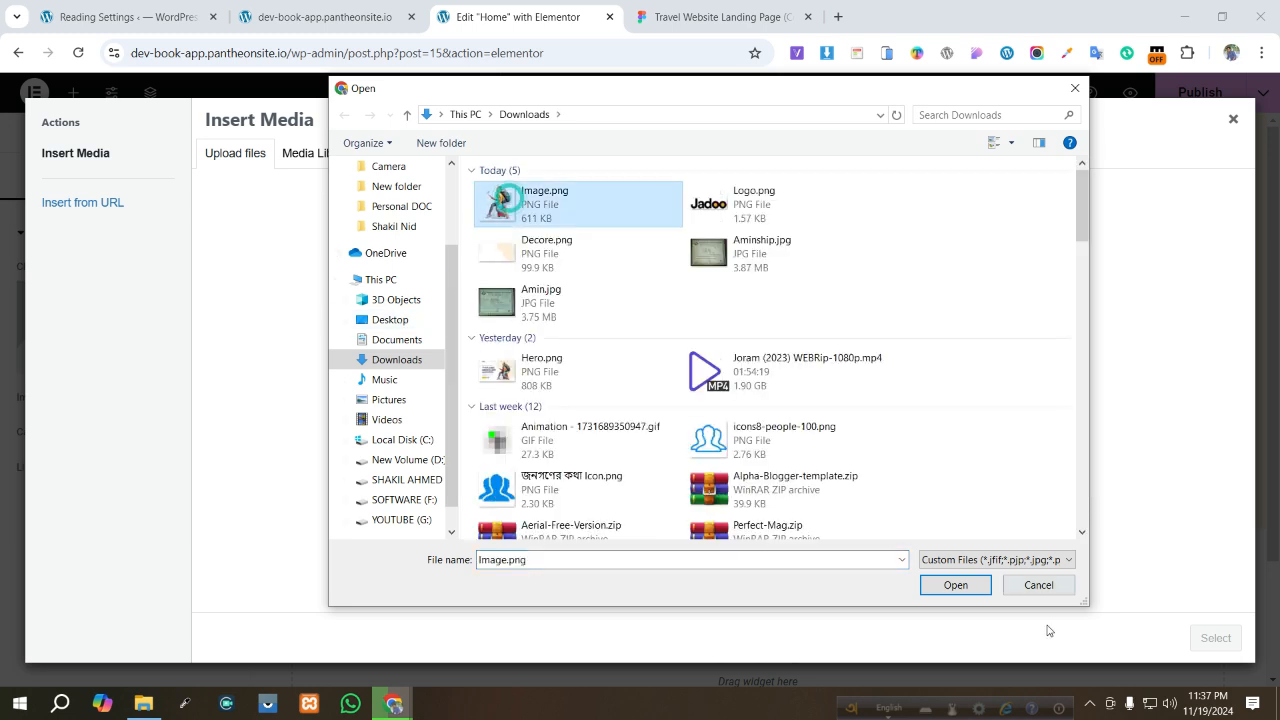
{"action": "left_click", "coordinate": [956, 586]}
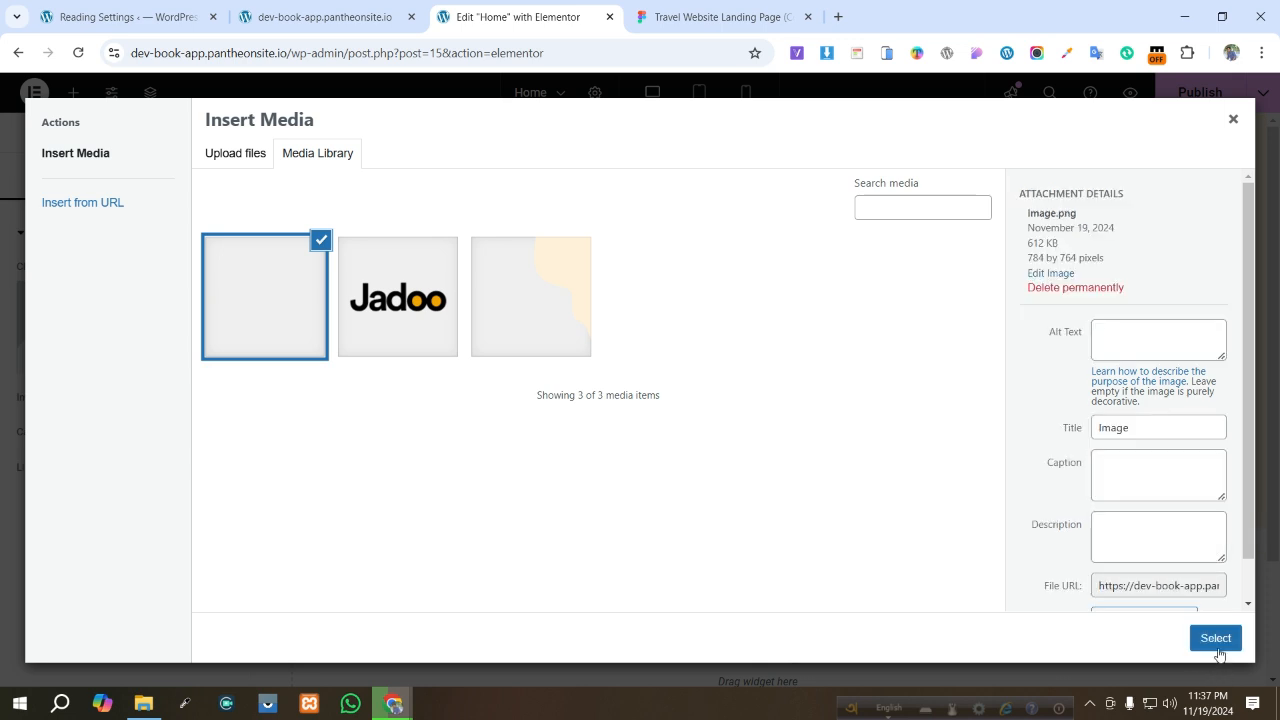
{"action": "left_click", "coordinate": [1217, 641]}
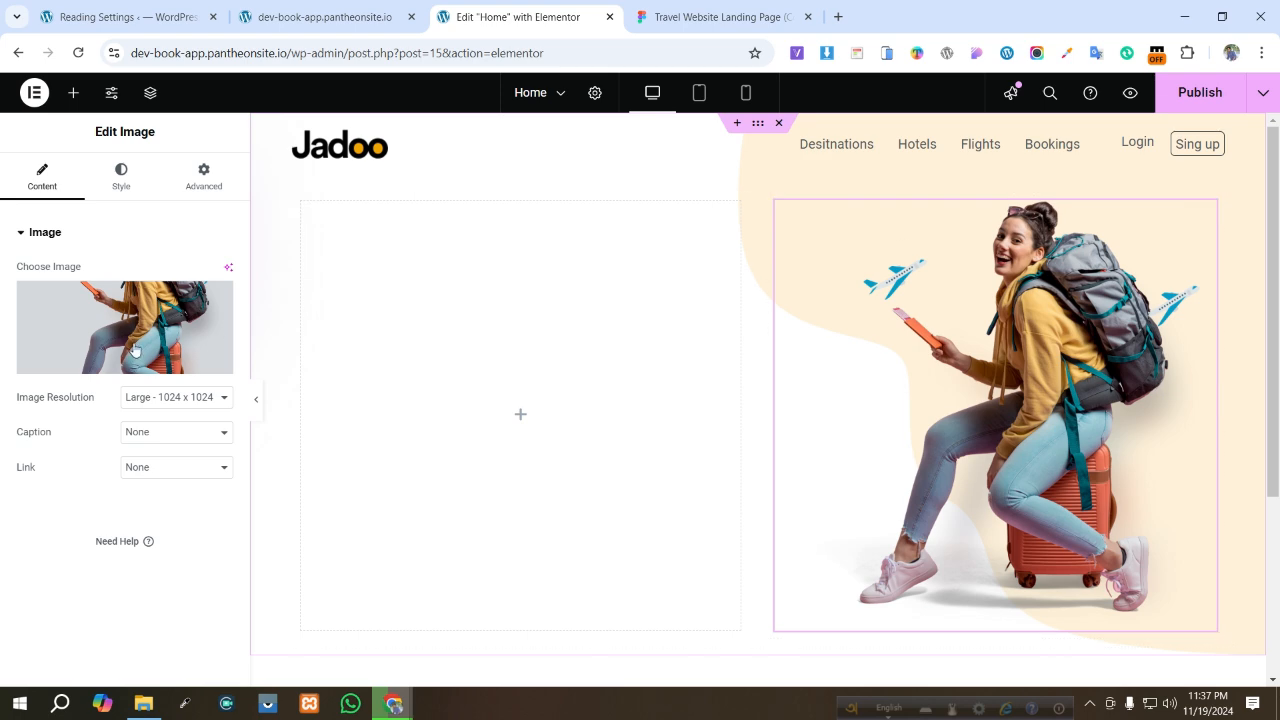
- Set the image resolution to Full
{"action": "left_click", "coordinate": [136, 399]}
{"action": "left_click", "coordinate": [142, 541]}
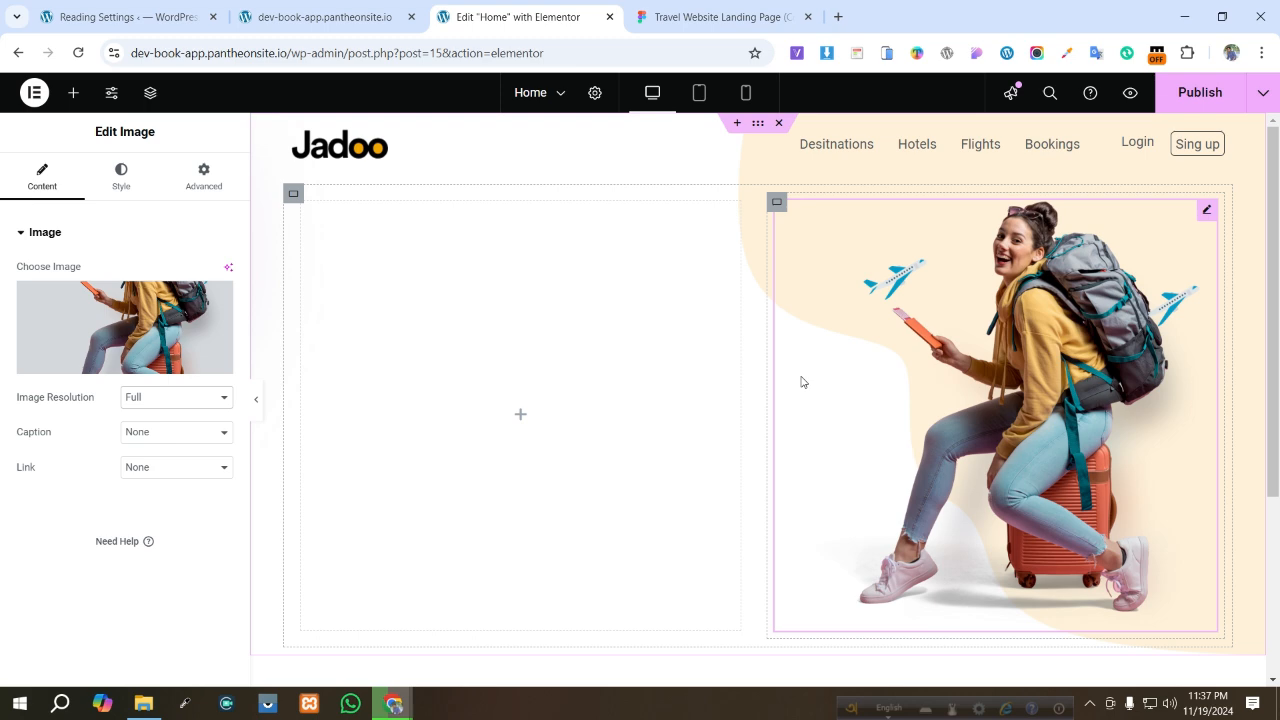
{"action": "left_click", "coordinate": [521, 428]}
- Copy the tagline text 'Best Destinations around the world' from the Figma design
{"action": "left_click", "coordinate": [698, 10]}
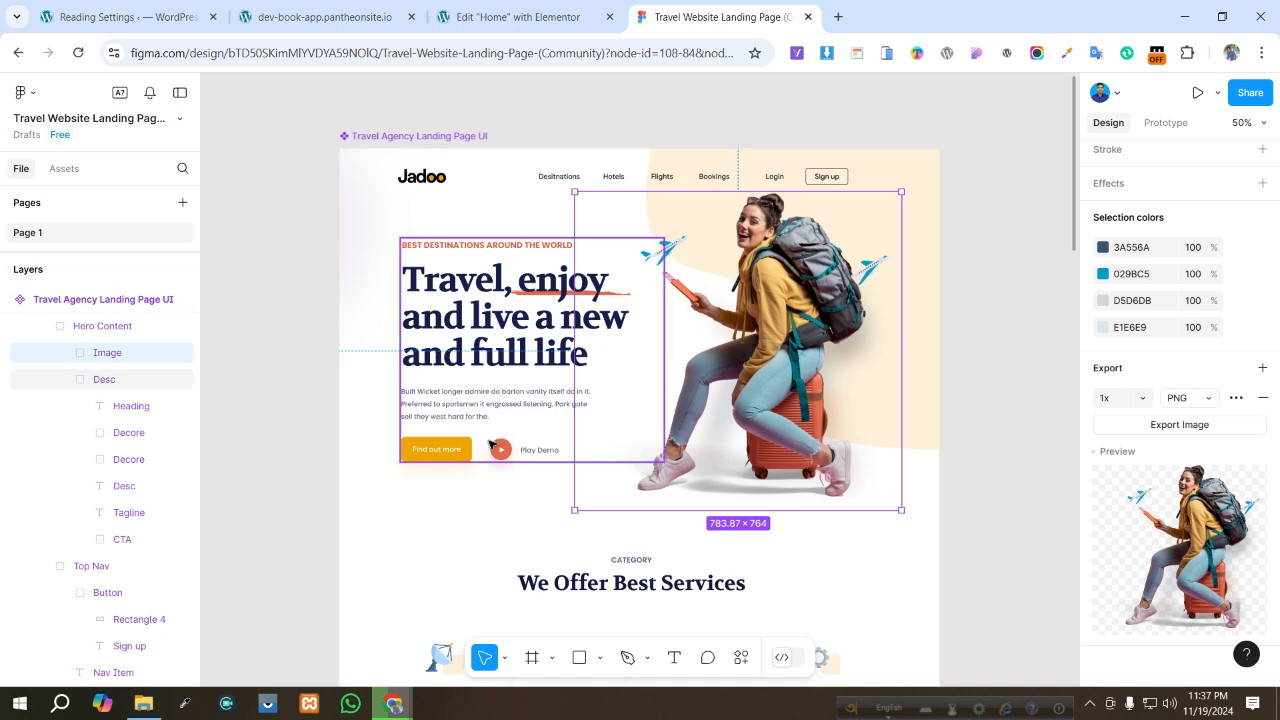
{"action": "double_click", "coordinate": [474, 250]}
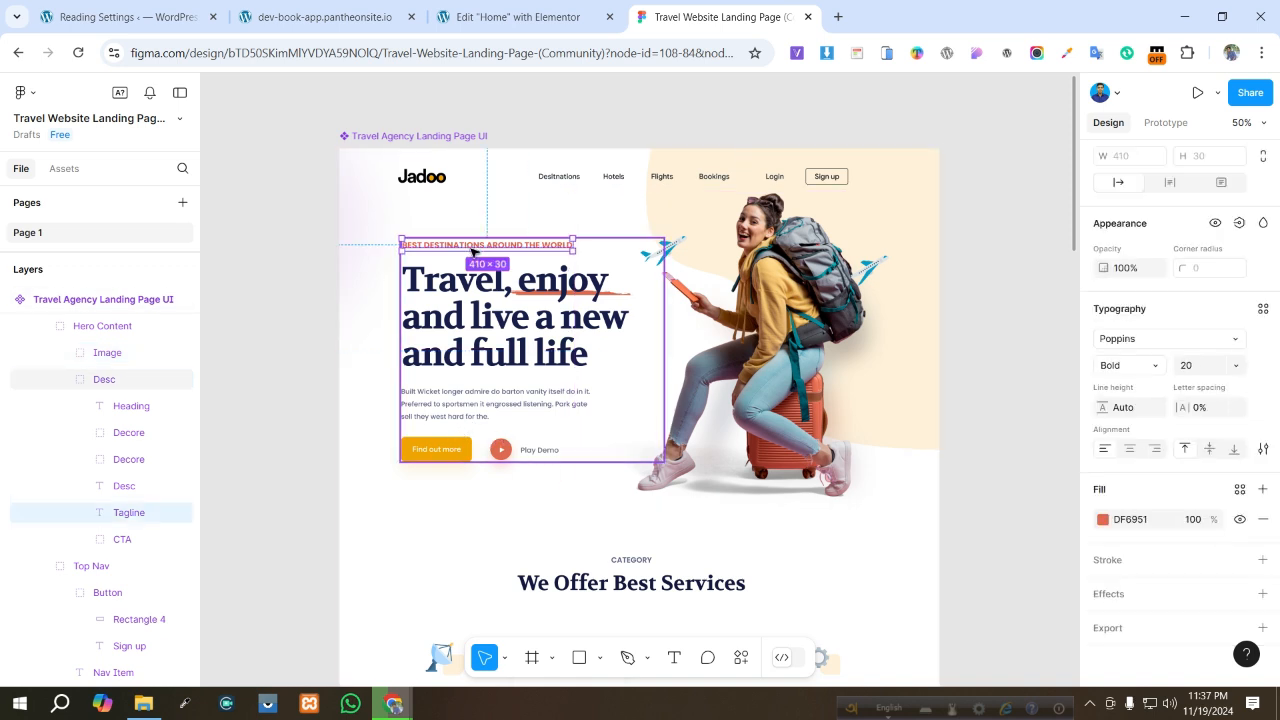
{"action": "double_click", "coordinate": [477, 245]}
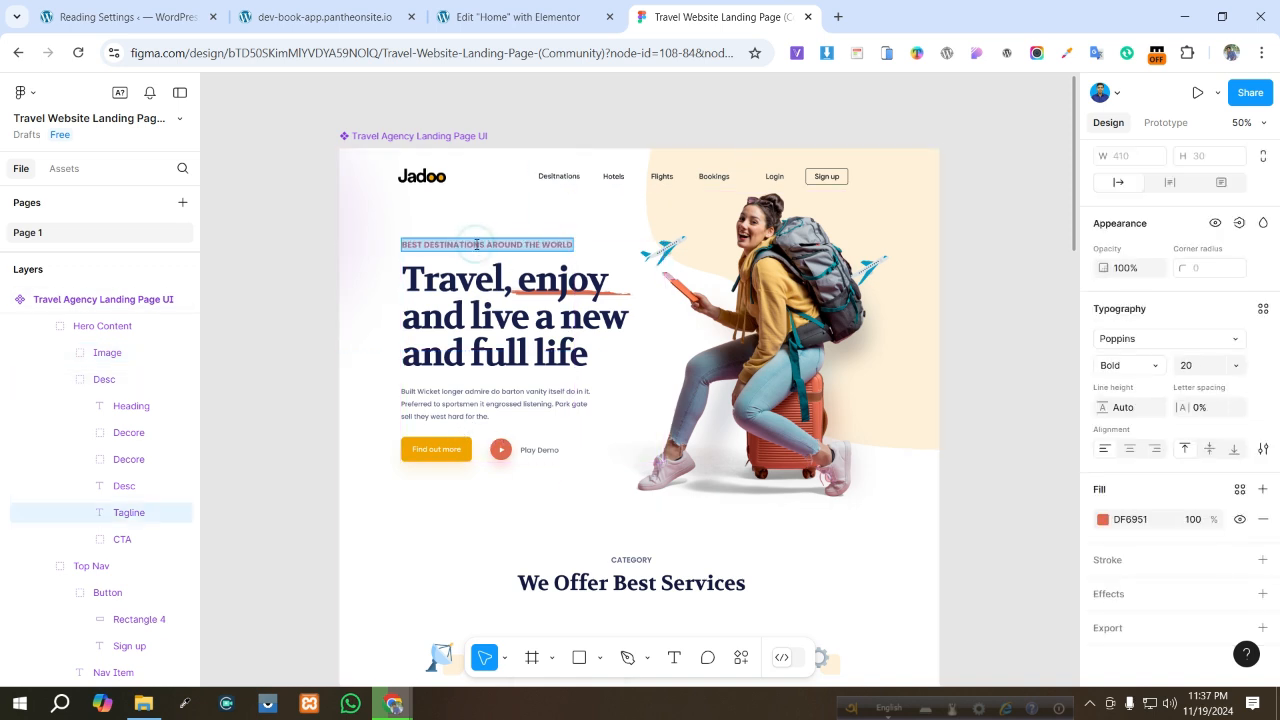
{"action": "scroll", "coordinate": [1158, 313], "scroll_direction": "up", "scroll_amount": 3}
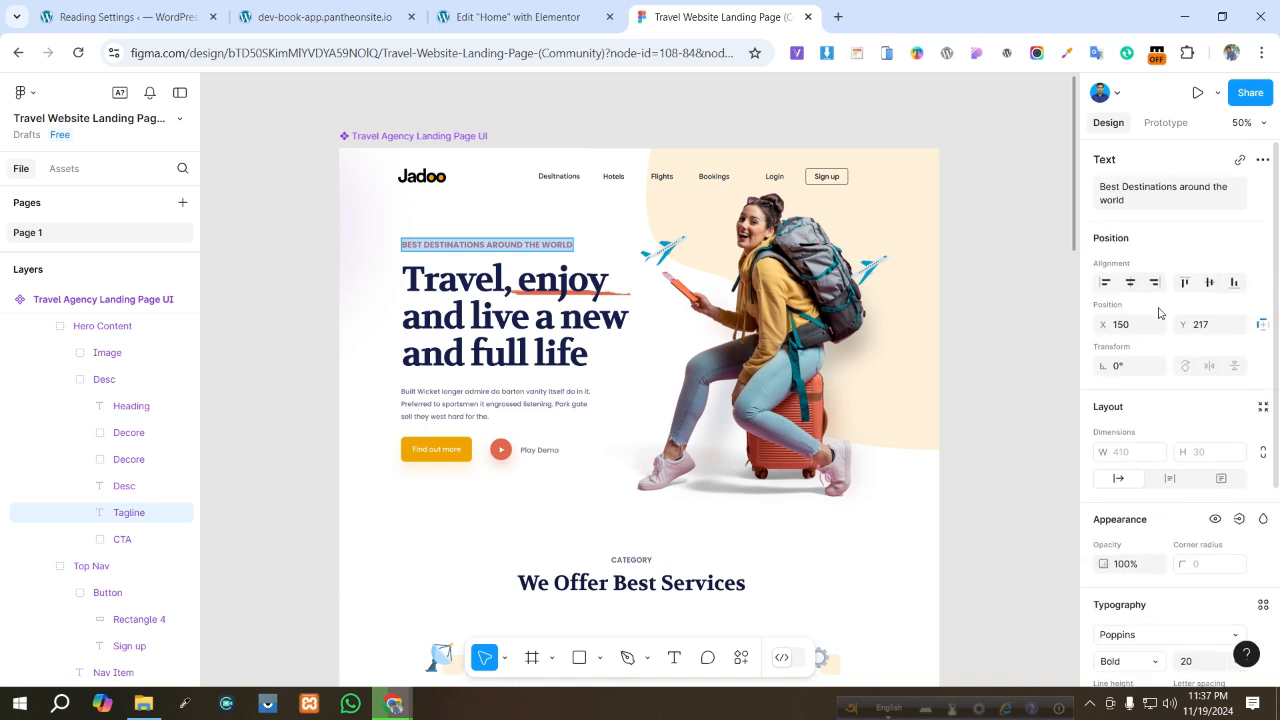
{"action": "left_click", "coordinate": [1163, 198]}
{"action": "key", "text": "ctrl+c"}
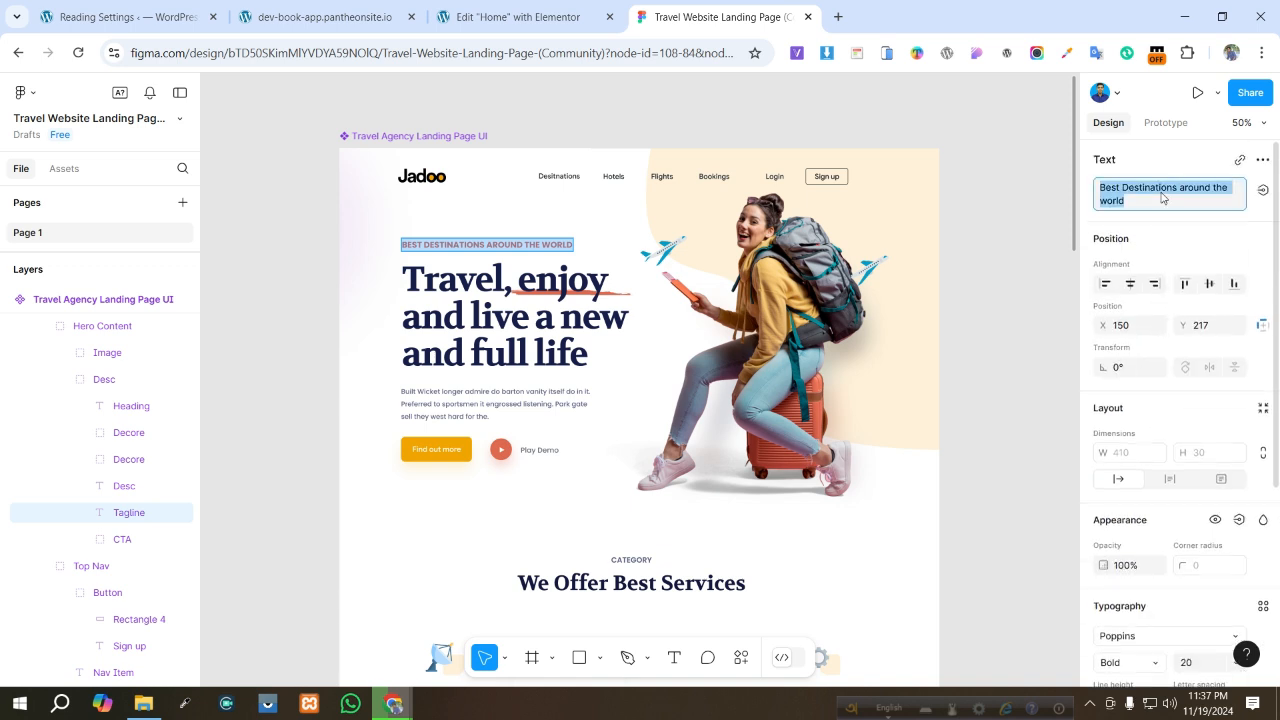
- Add a Heading widget to the left inner container with the title Best Destinations around the world
{"action": "left_click", "coordinate": [466, 22]}
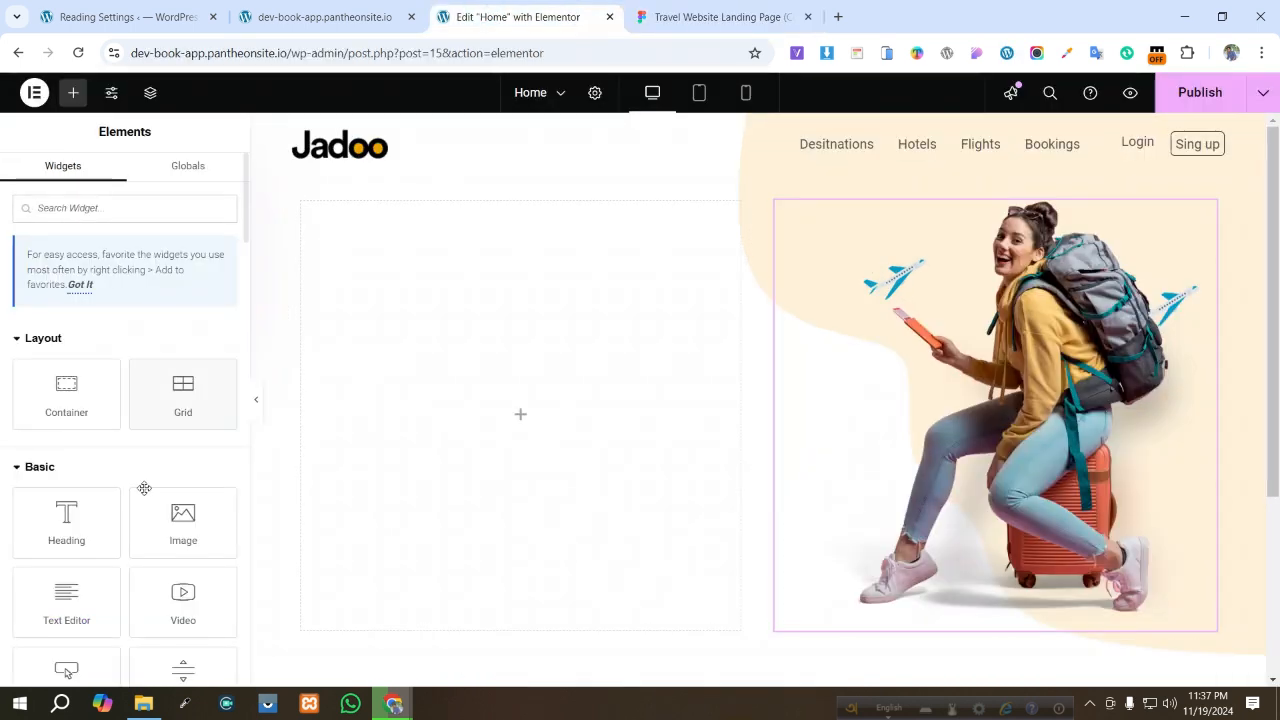
{"action": "left_click_drag", "start_coordinate": [66, 520], "coordinate": [497, 463]}
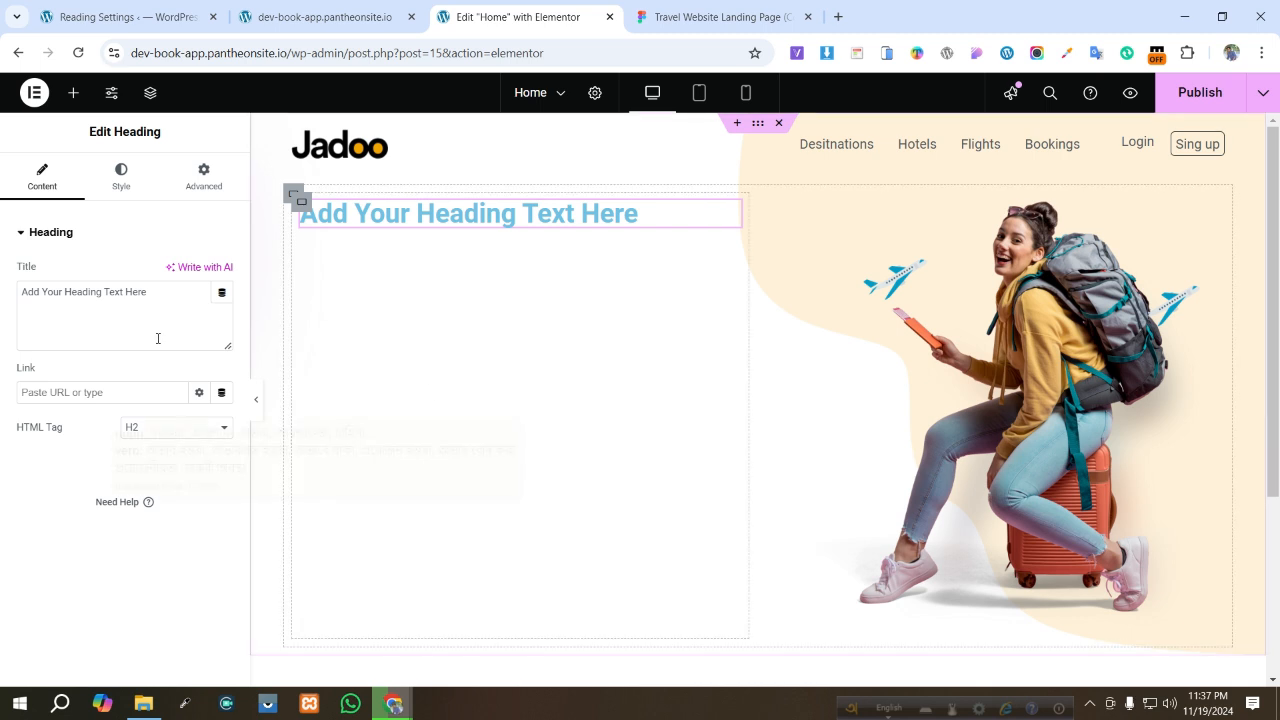
{"action": "triple_click", "coordinate": [160, 294]}
{"action": "key", "text": "ctrl+v"}
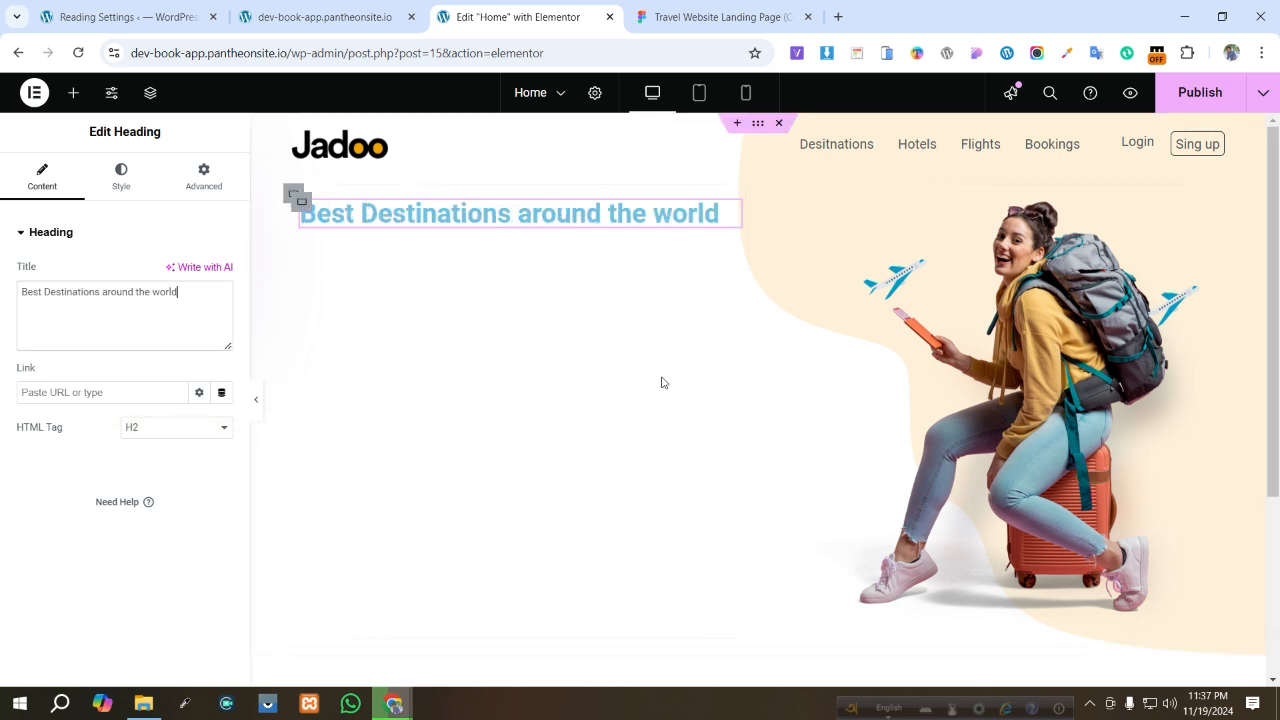
- Duplicate the tagline heading
{"action": "right_click", "coordinate": [470, 221]}
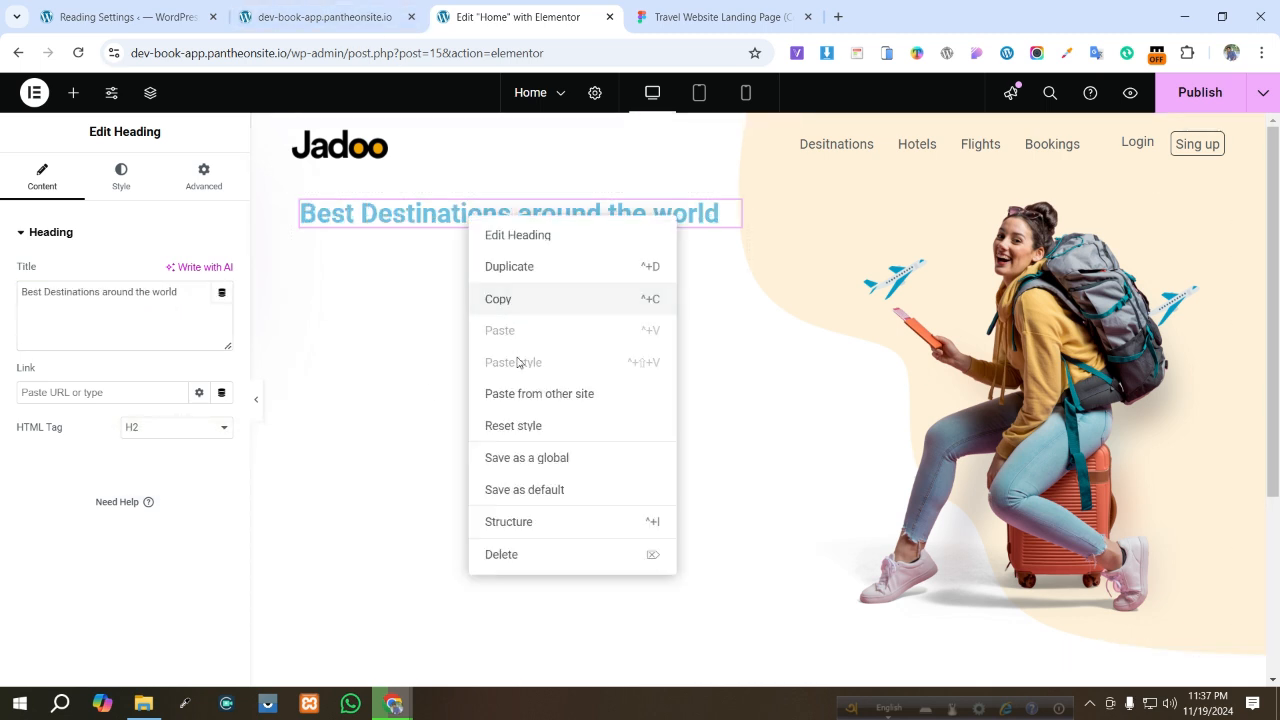
{"action": "left_click", "coordinate": [523, 268]}
- Copy the Figma headline into the duplicated heading's title: Travel, enjoy and live a new and full life
{"action": "left_click", "coordinate": [715, 16]}
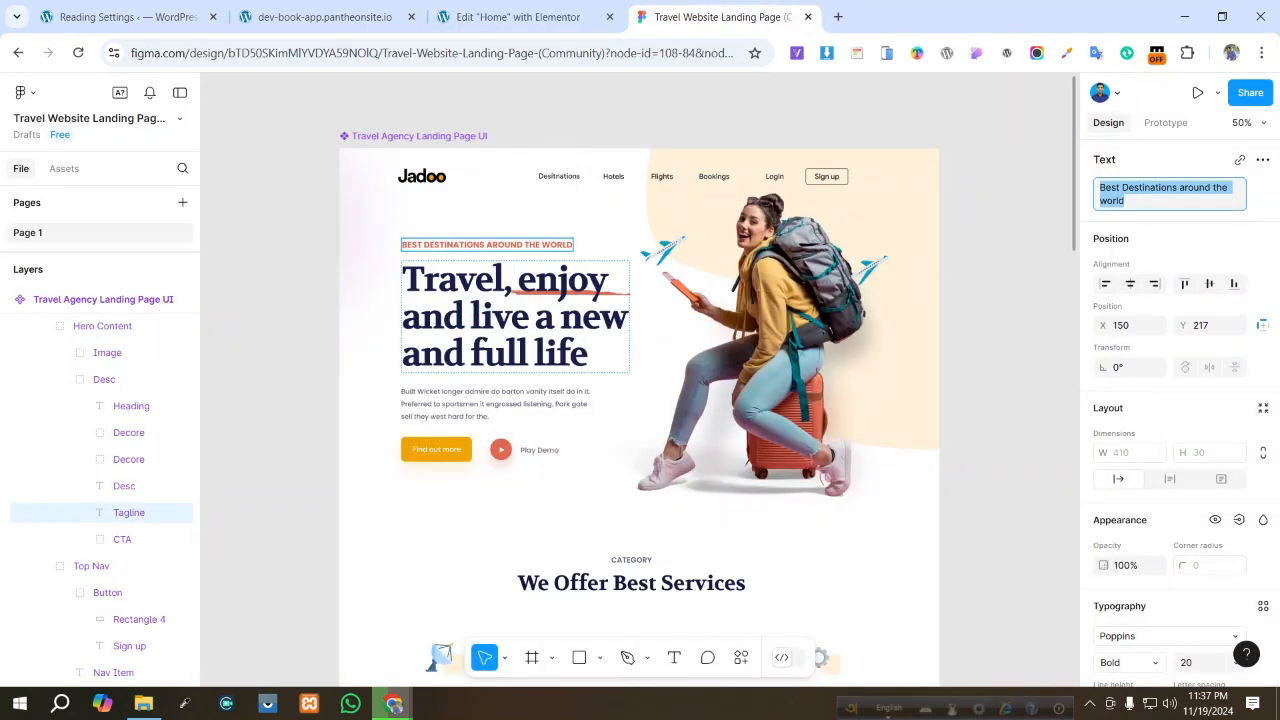
{"action": "double_click", "coordinate": [473, 310]}
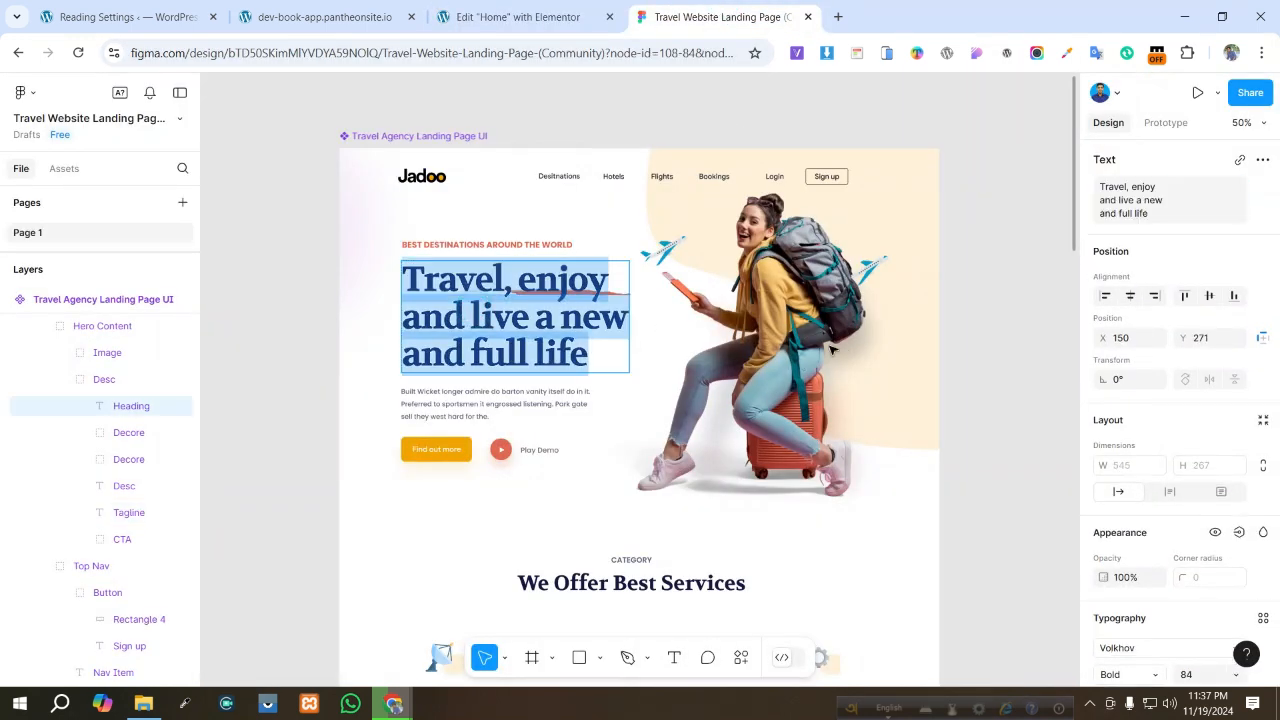
{"action": "left_click", "coordinate": [1137, 210]}
{"action": "key", "text": "ctrl+c"}
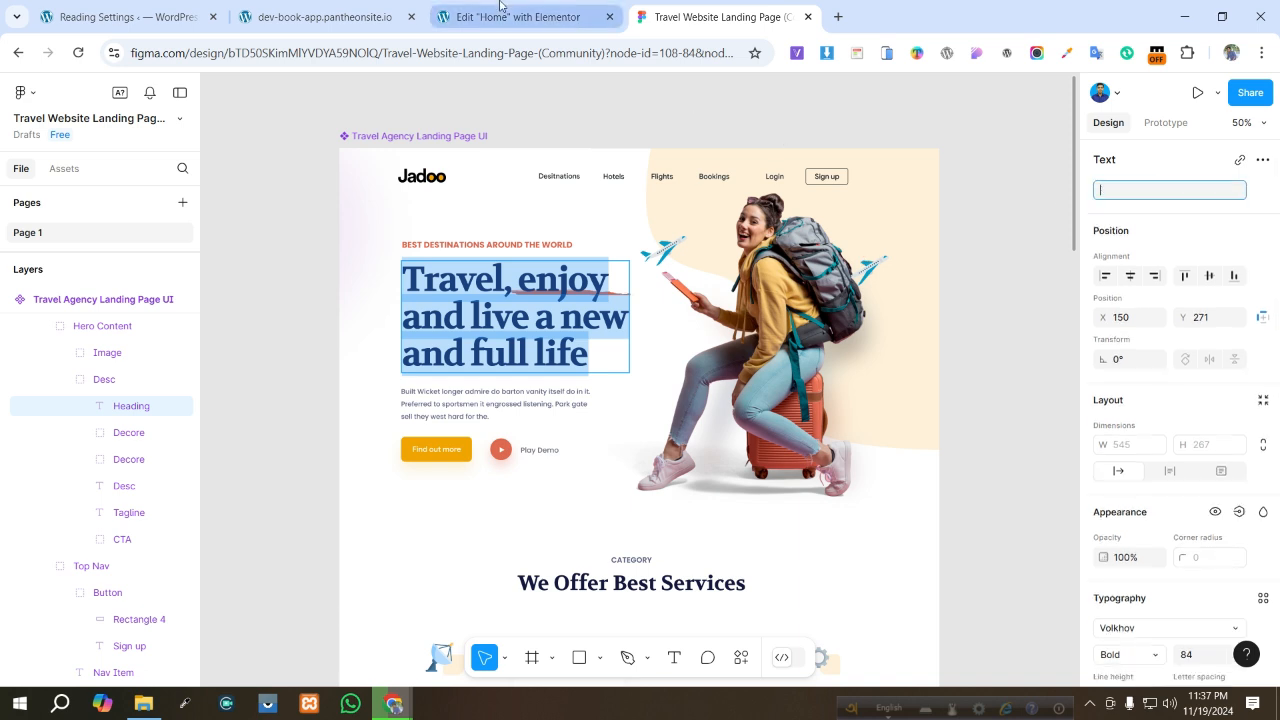
{"action": "left_click", "coordinate": [518, 16]}
{"action": "left_click_drag", "start_coordinate": [200, 293], "coordinate": [20, 292]}
{"action": "key", "text": "ctrl+v"}
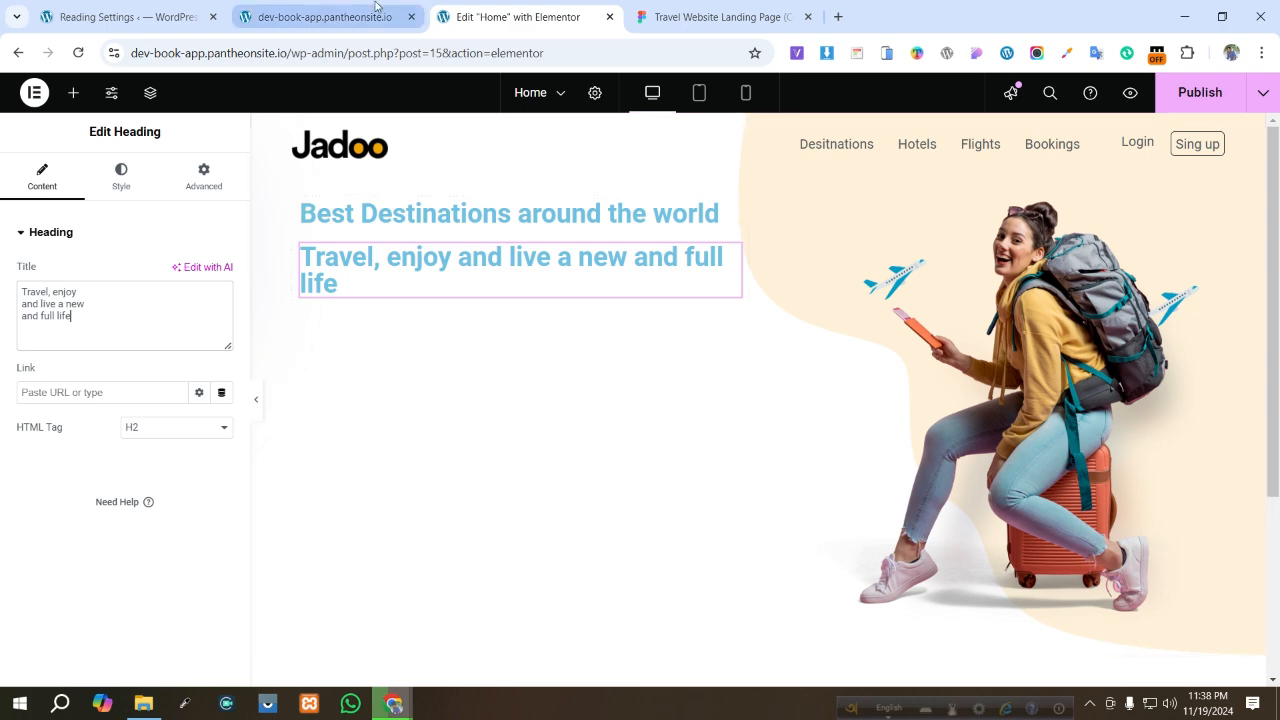
- Copy the hero description paragraph text from the Figma design
{"action": "left_click", "coordinate": [336, 12]}
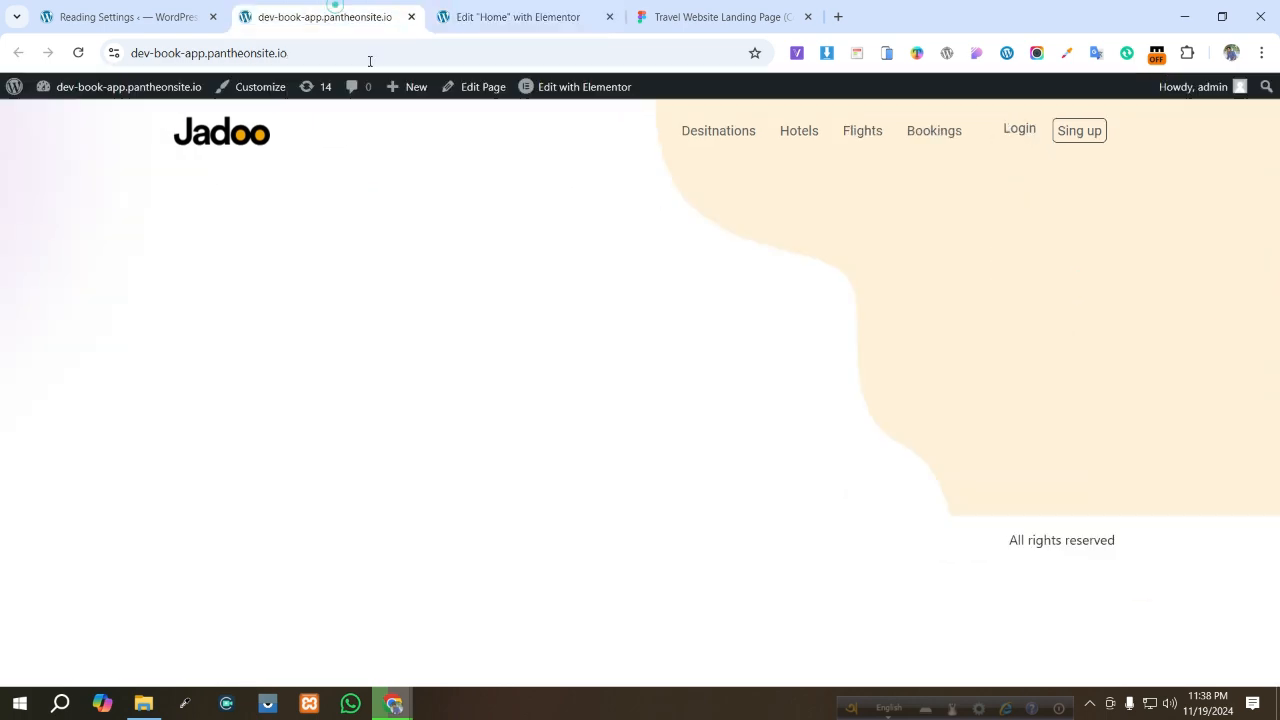
{"action": "left_click", "coordinate": [683, 12]}
{"action": "left_click", "coordinate": [450, 405]}
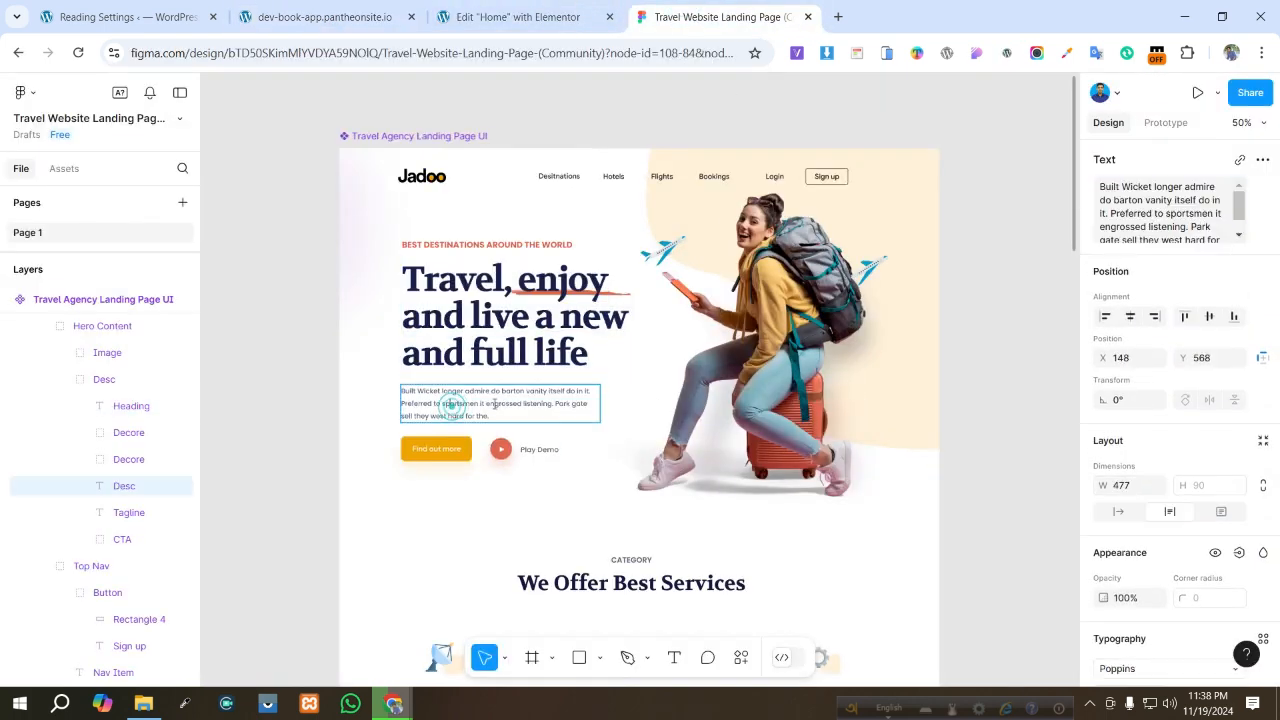
{"action": "left_click", "coordinate": [1138, 221]}
{"action": "key", "text": "ctrl+c"}
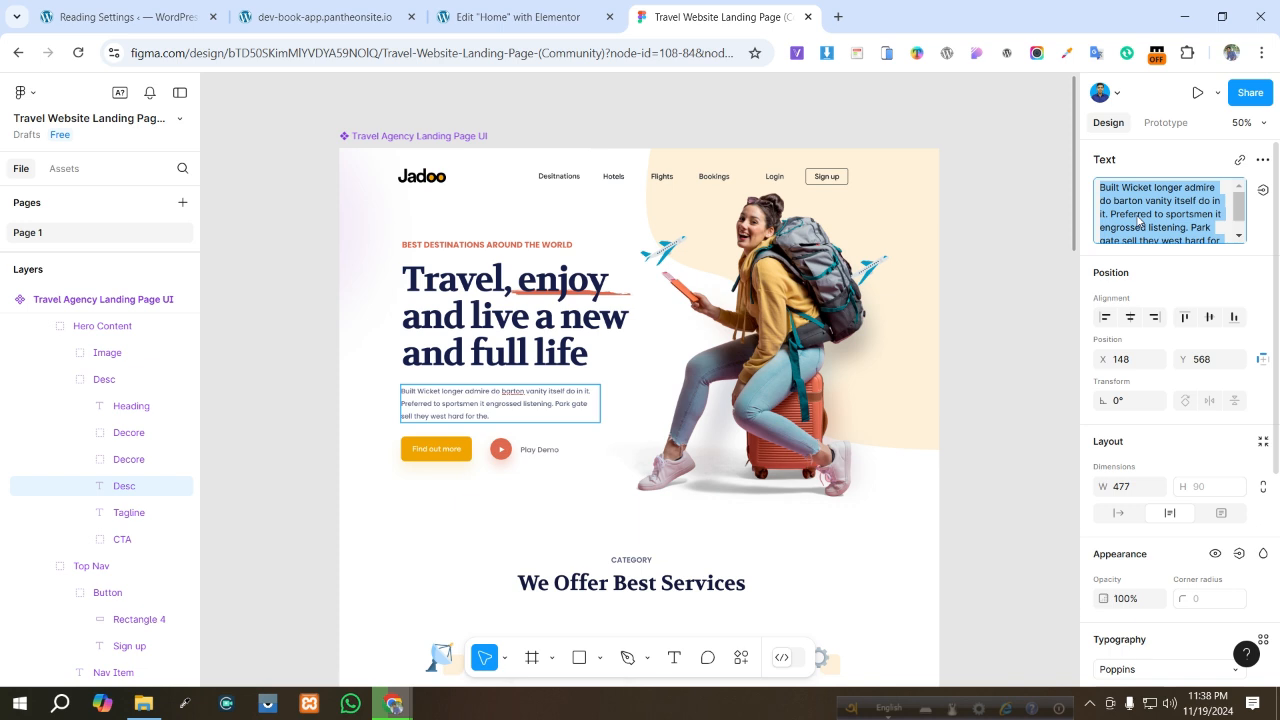
- Duplicate the headline heading in the left container
{"action": "left_click", "coordinate": [520, 16]}
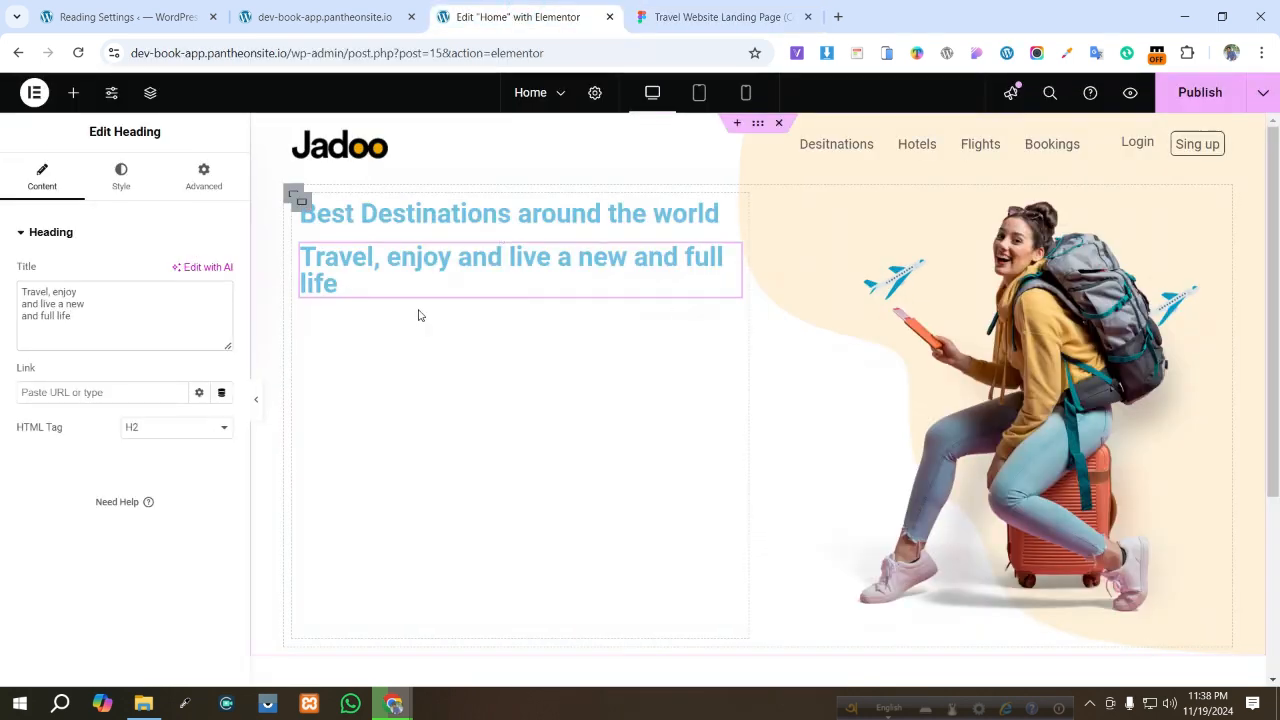
{"action": "right_click", "coordinate": [463, 268]}
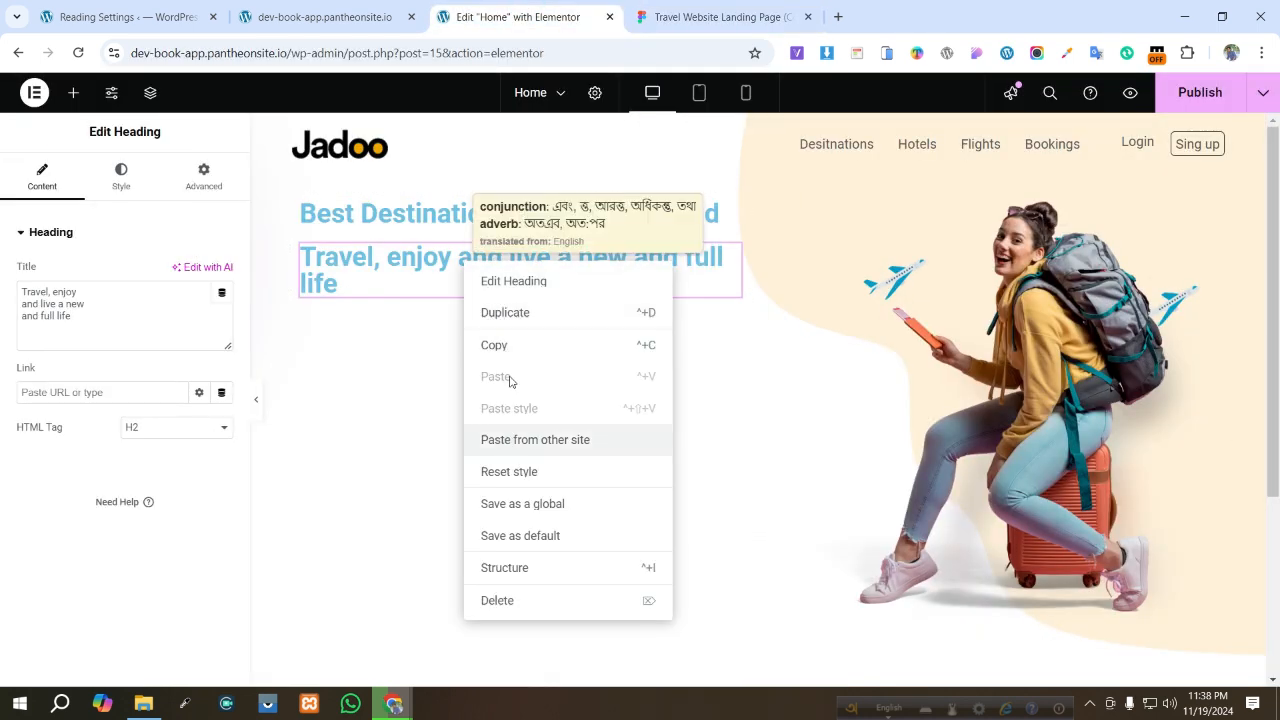
{"action": "left_click", "coordinate": [520, 313]}
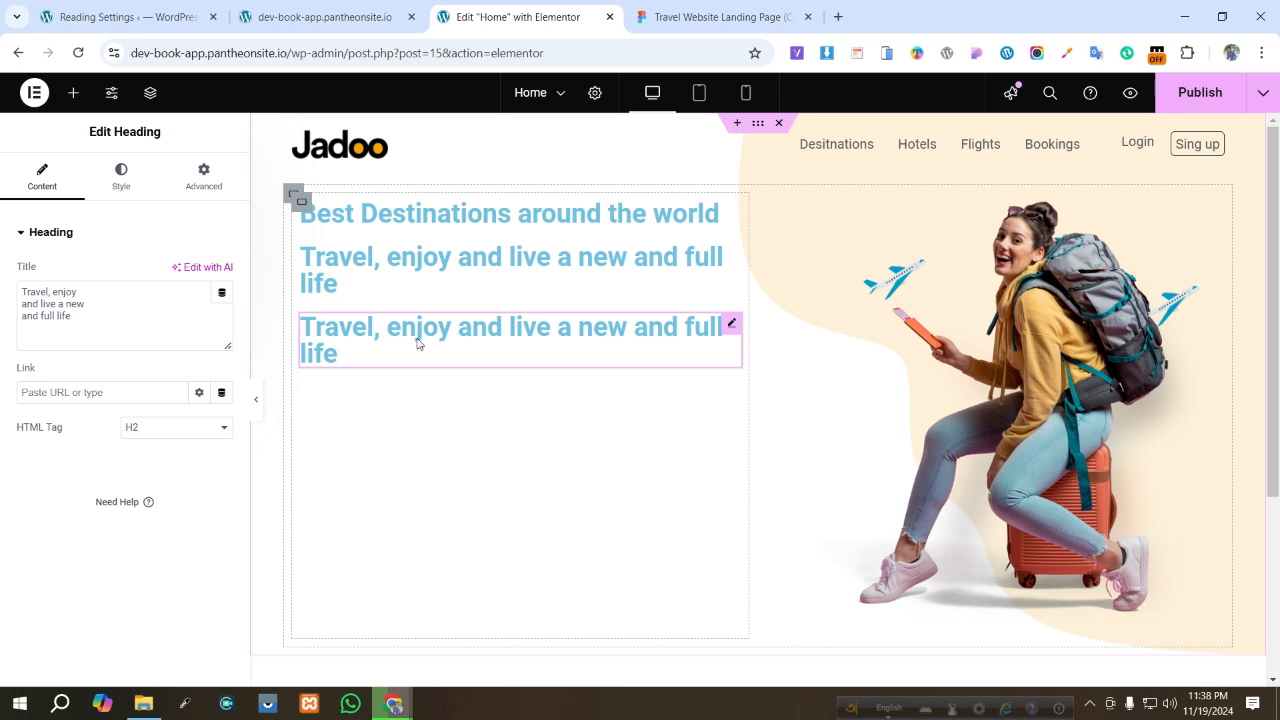
- Paste the Figma description text into the duplicated heading's title: Built Wicket longer admire do barton vanity itself do in it..
{"action": "triple_click", "coordinate": [120, 317]}
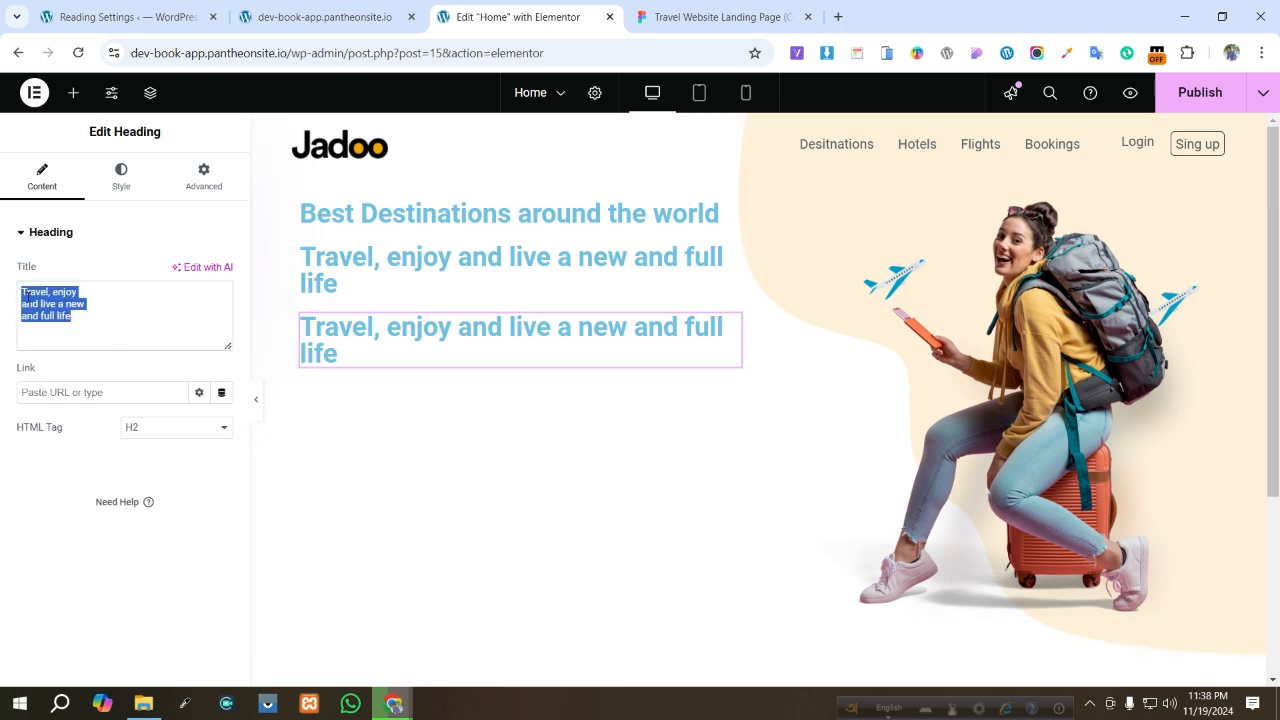
{"action": "key", "text": "ctrl+v"}
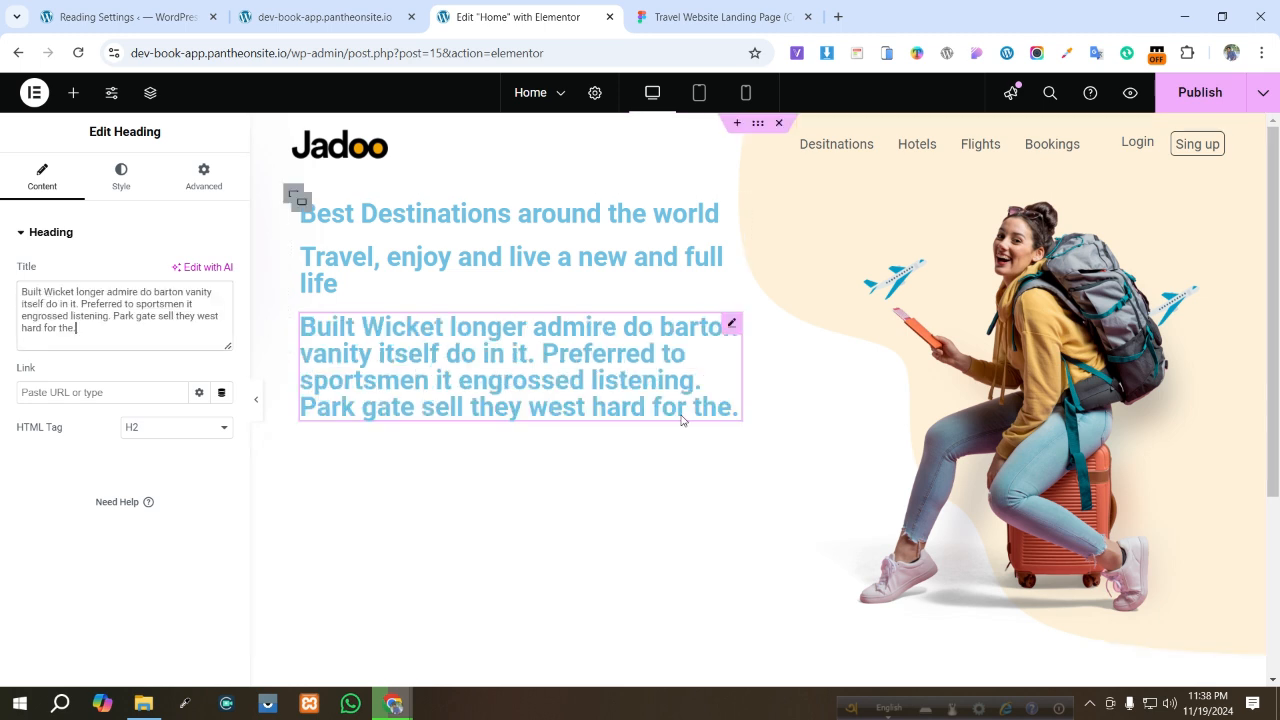
- Set the description heading's text color to 5E6282, copied from the Figma description's fill
{"action": "left_click", "coordinate": [119, 177]}
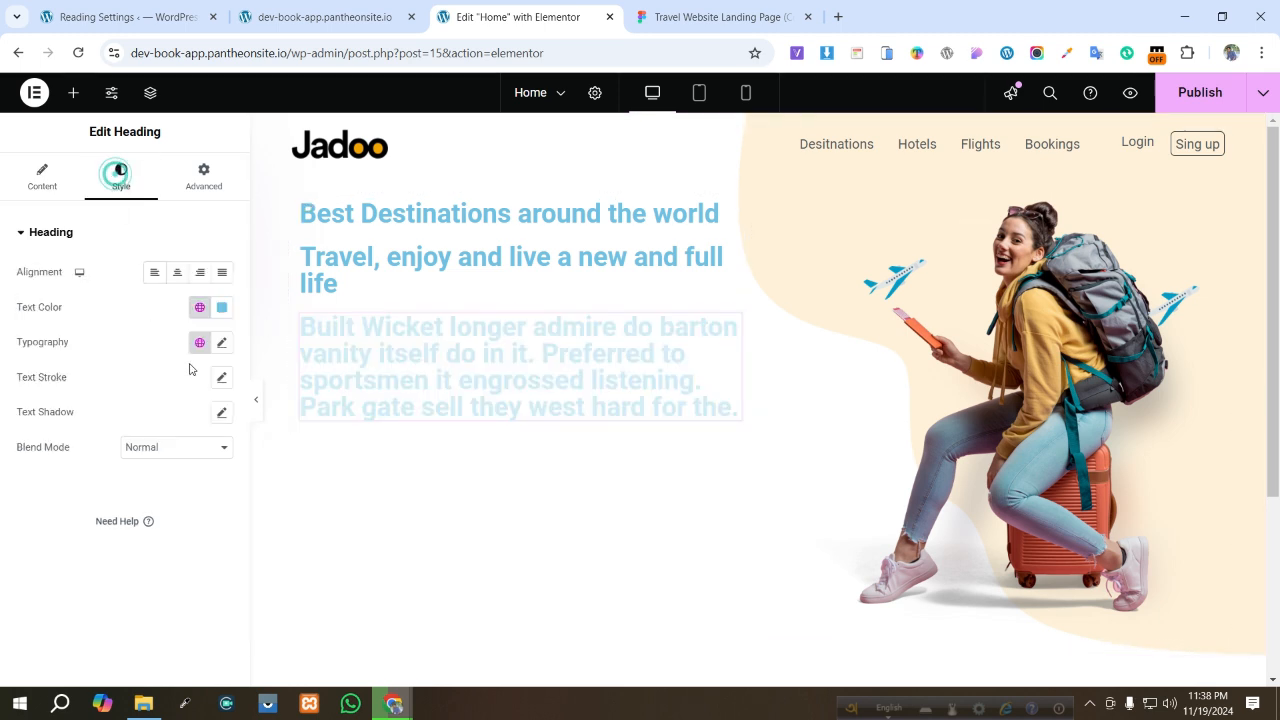
{"action": "left_click", "coordinate": [222, 307]}
{"action": "left_click", "coordinate": [710, 18]}
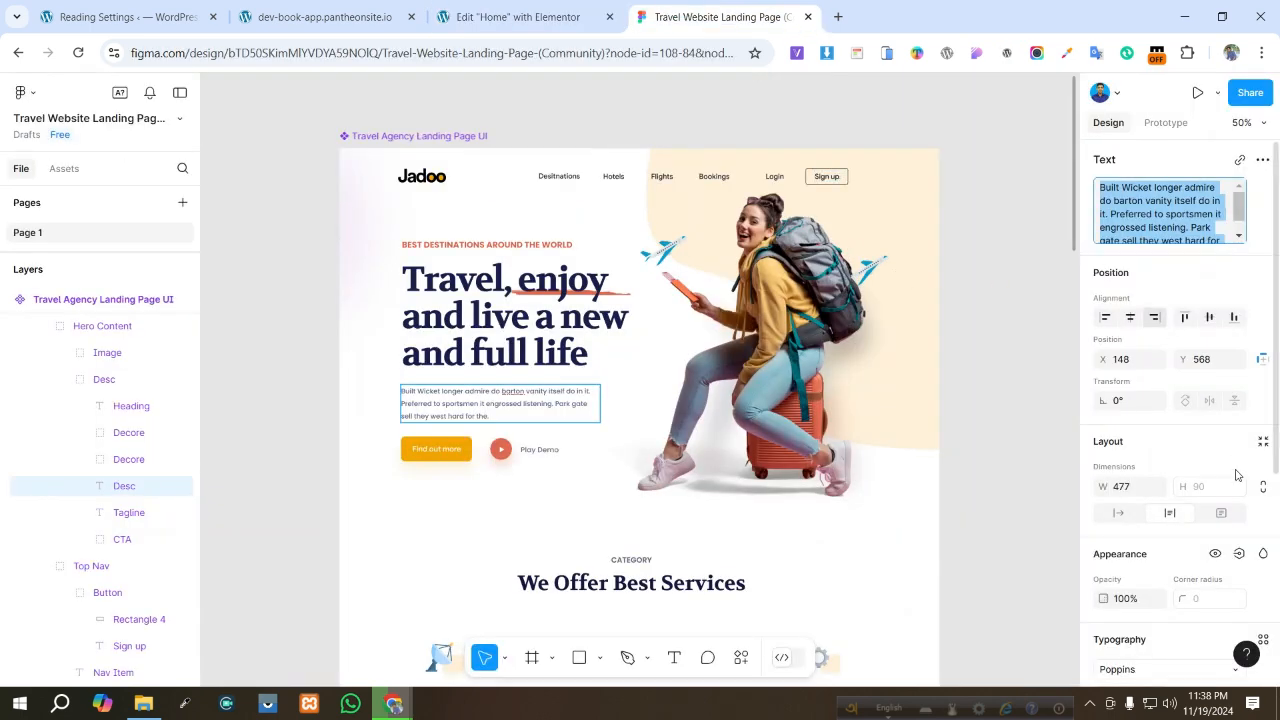
{"action": "scroll", "coordinate": [1237, 485], "scroll_direction": "down", "scroll_amount": 3}
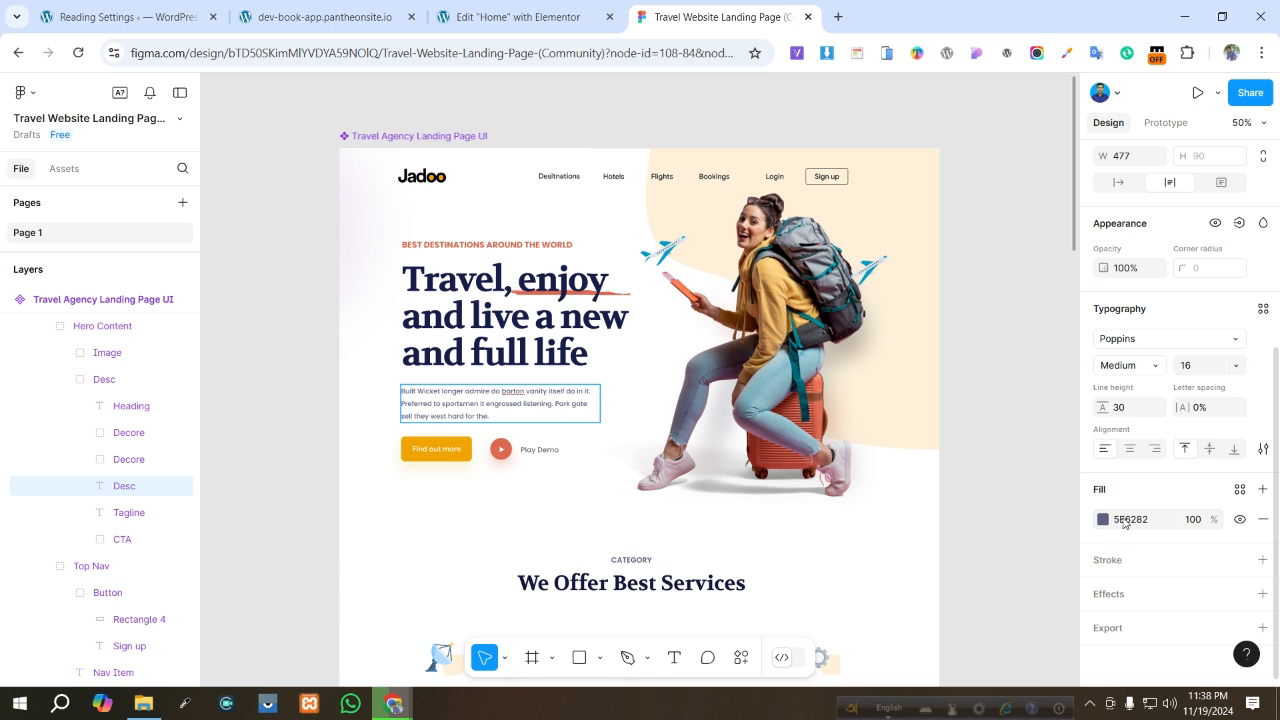
{"action": "left_click", "coordinate": [1122, 521]}
{"action": "key", "text": "ctrl+c"}
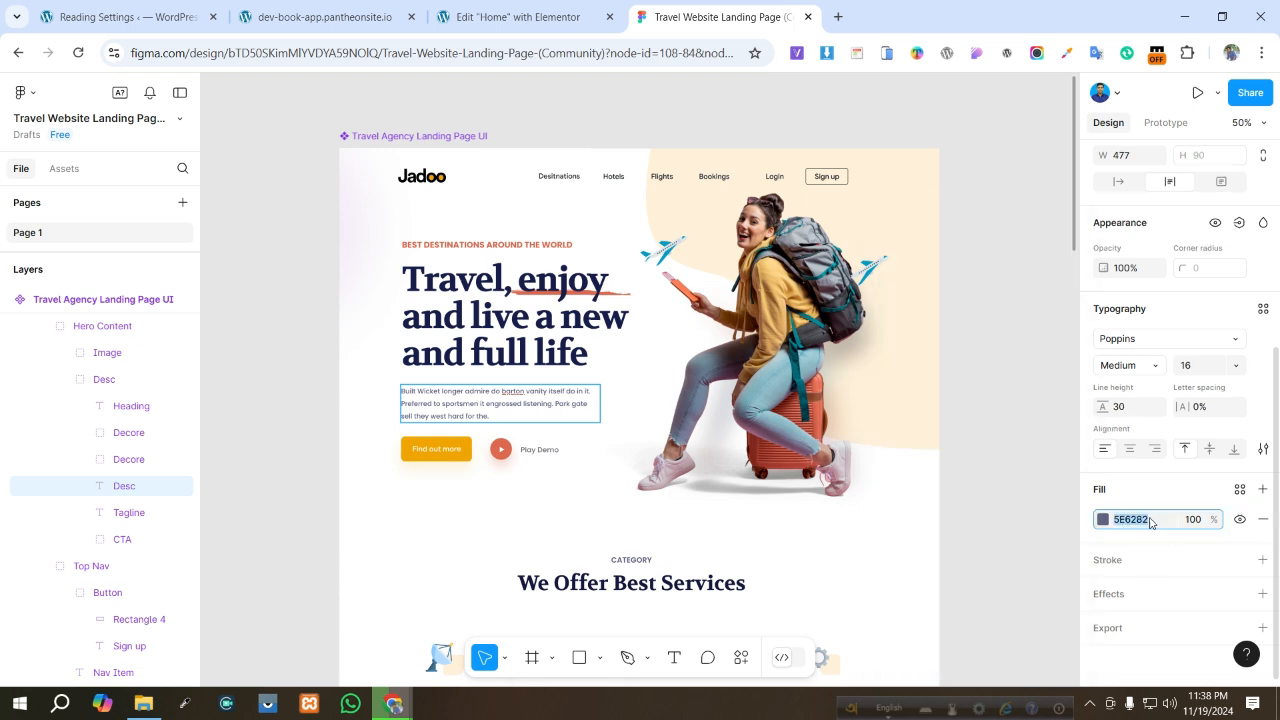
{"action": "left_click", "coordinate": [520, 17]}
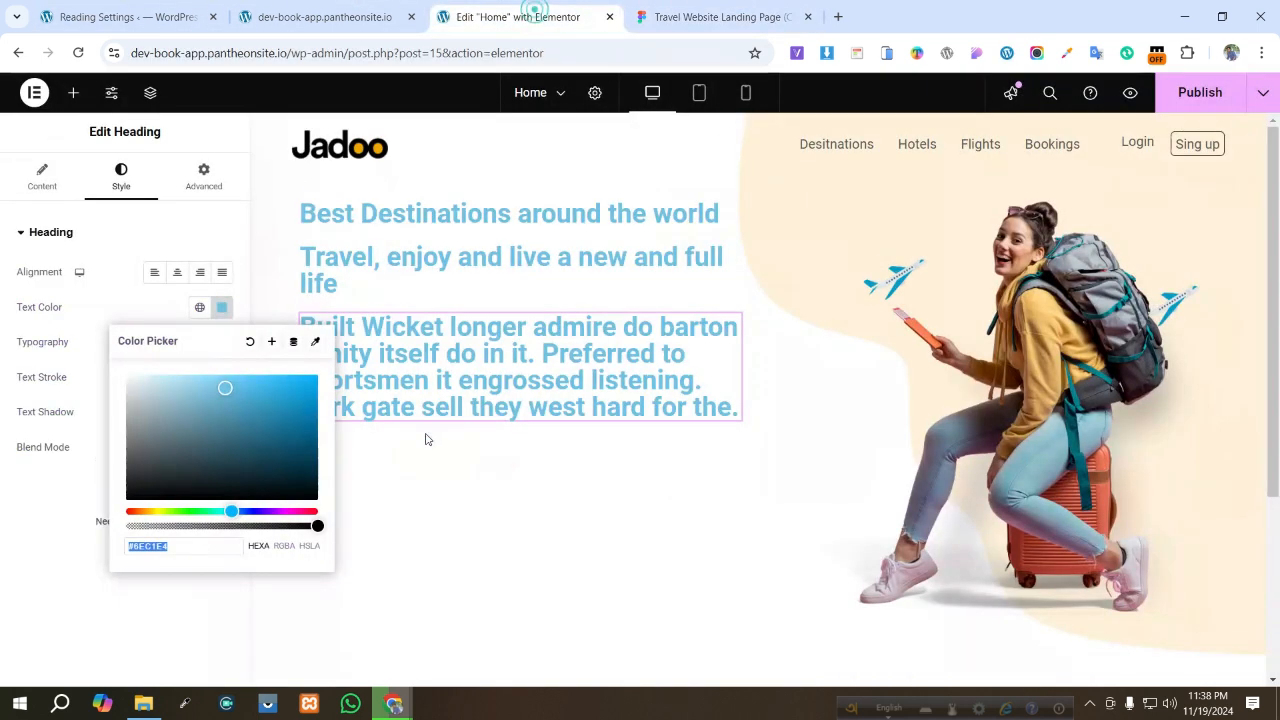
{"action": "key", "text": "ctrl+v"}
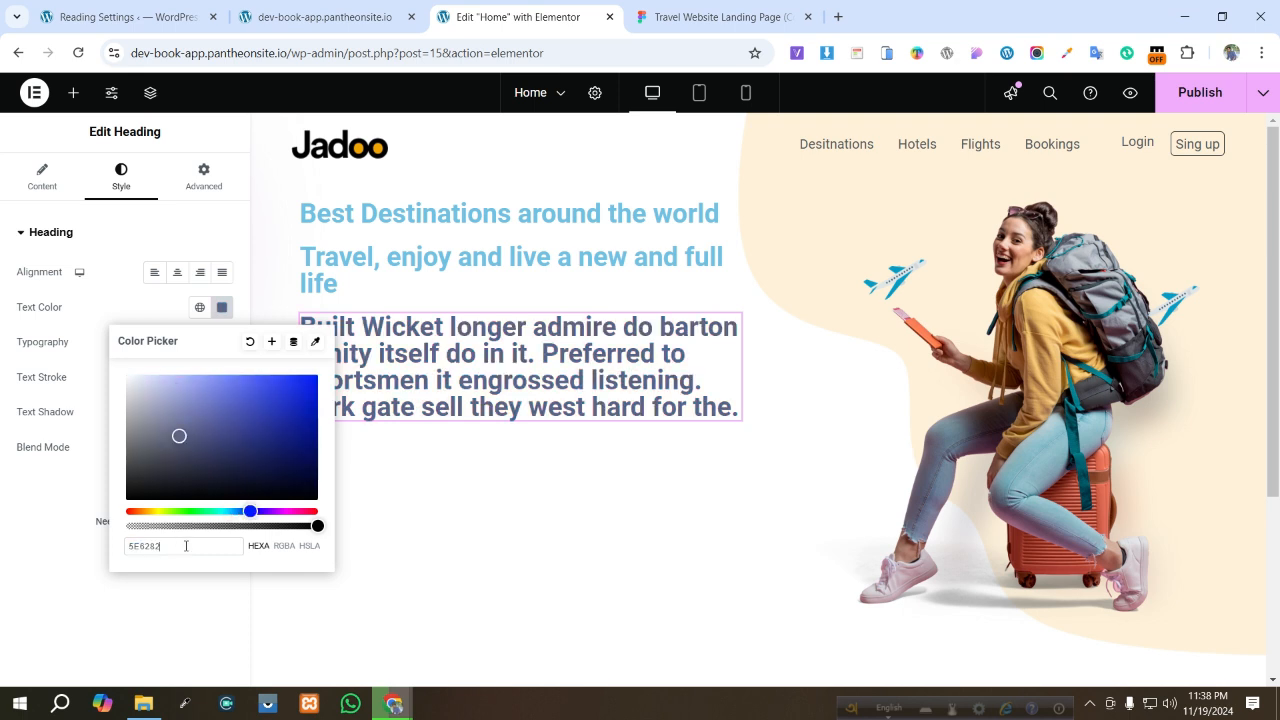
{"action": "left_click", "coordinate": [6, 553]}
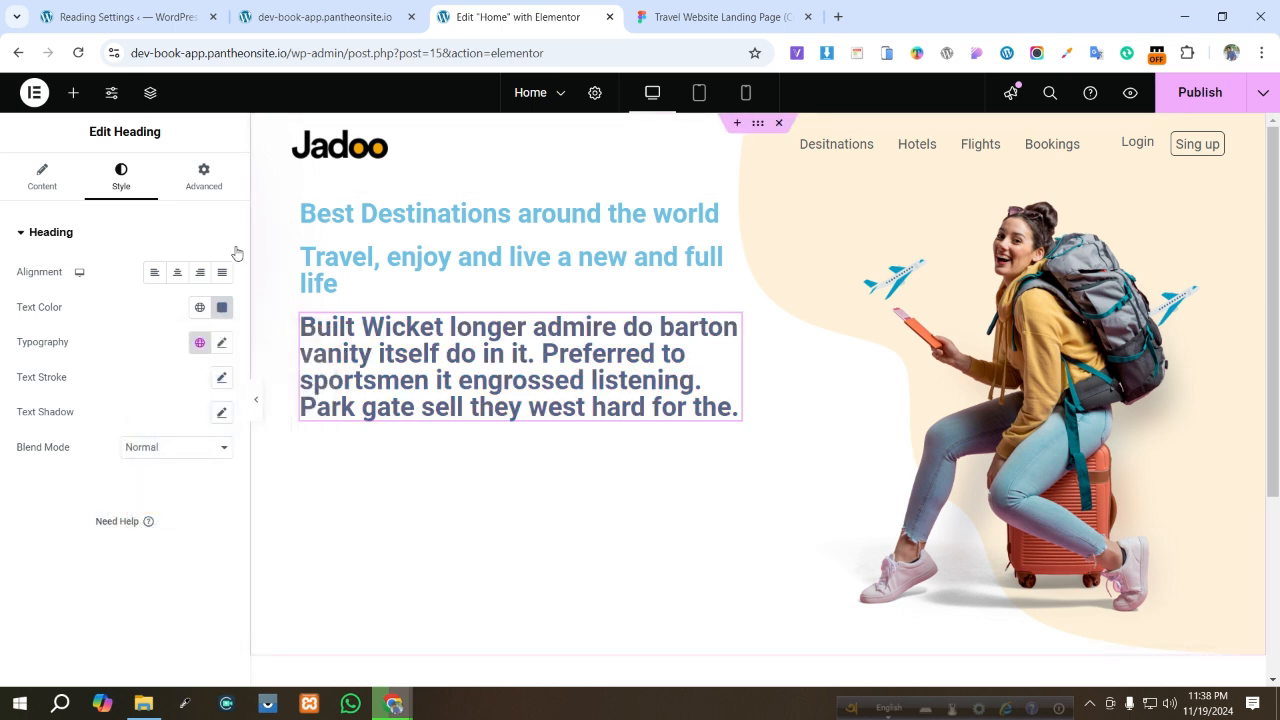
- Set the description heading's typography to 14 px size with 400 (Normal) weight
{"action": "left_click", "coordinate": [221, 344]}
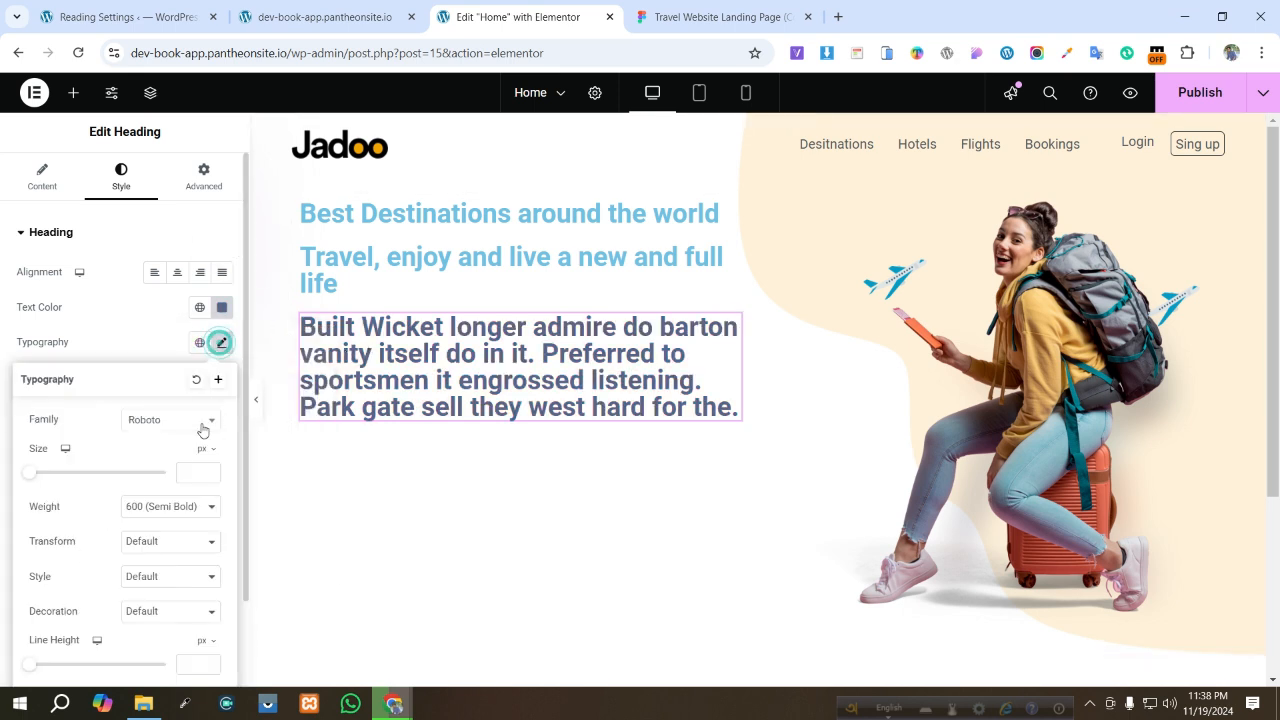
{"action": "left_click", "coordinate": [187, 476]}
{"action": "type", "text": "16"}
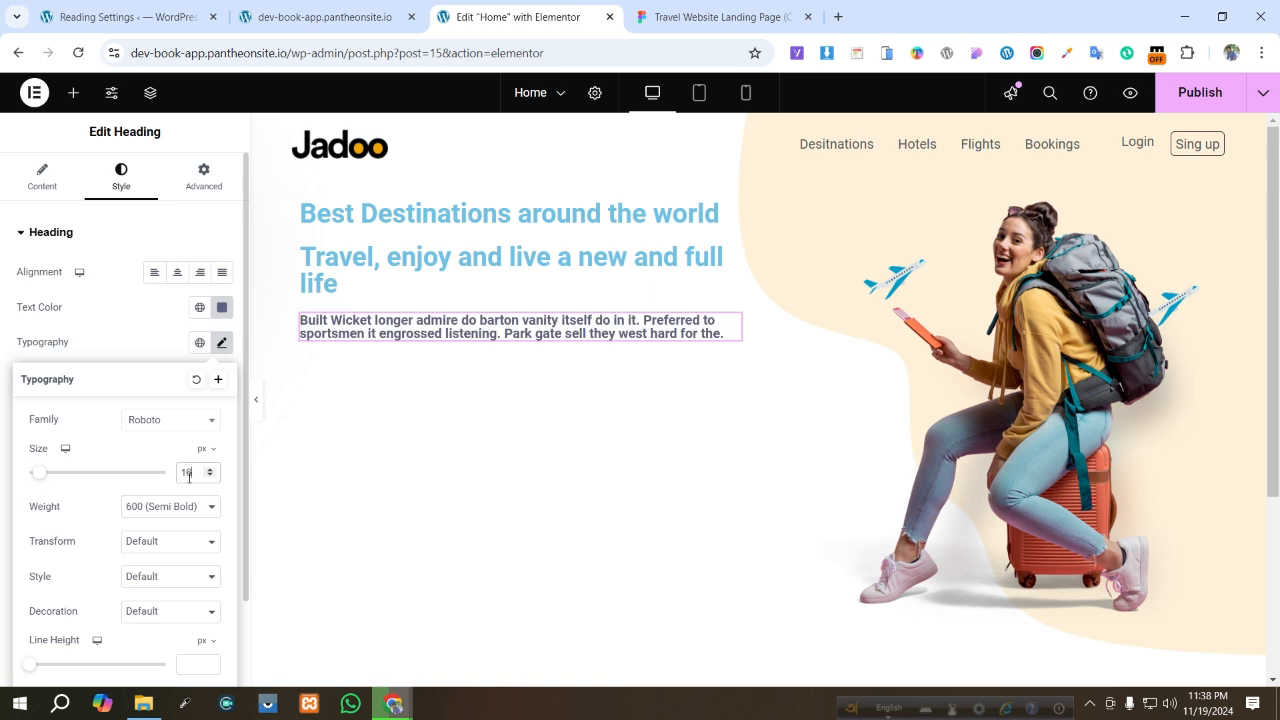
{"action": "key", "text": "BackSpace"}
{"action": "type", "text": "4"}
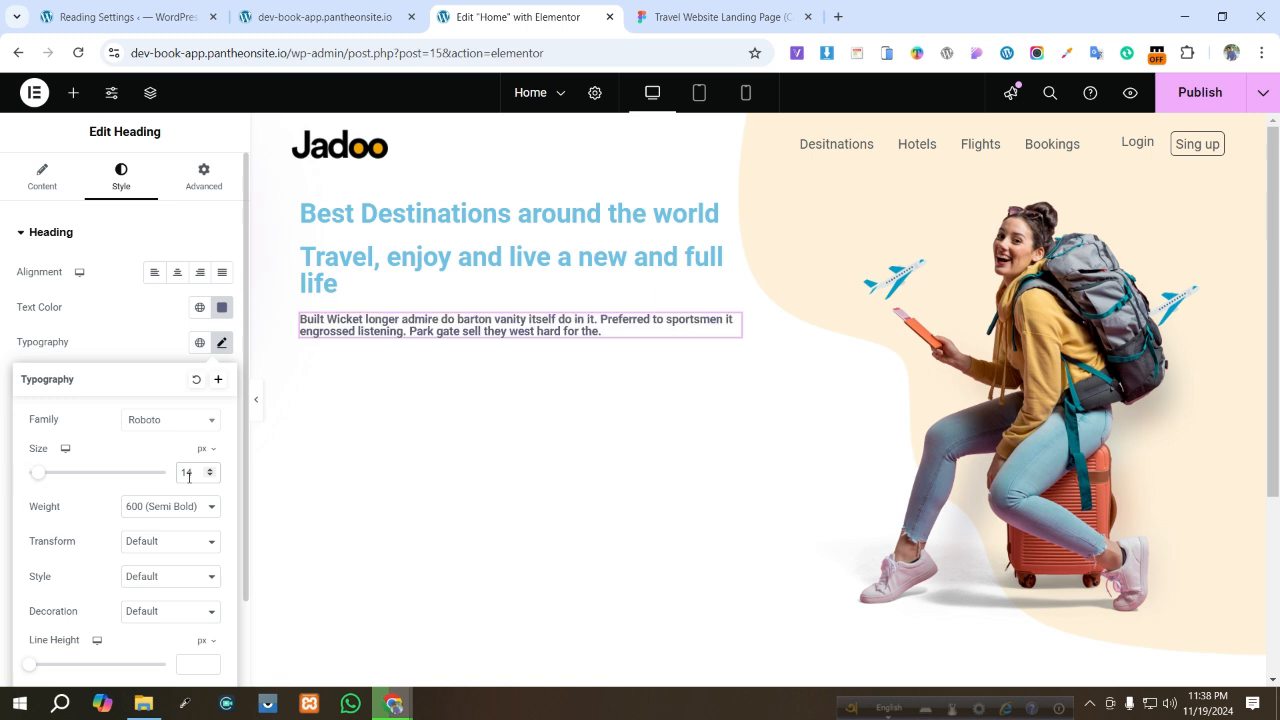
{"action": "left_click", "coordinate": [156, 420]}
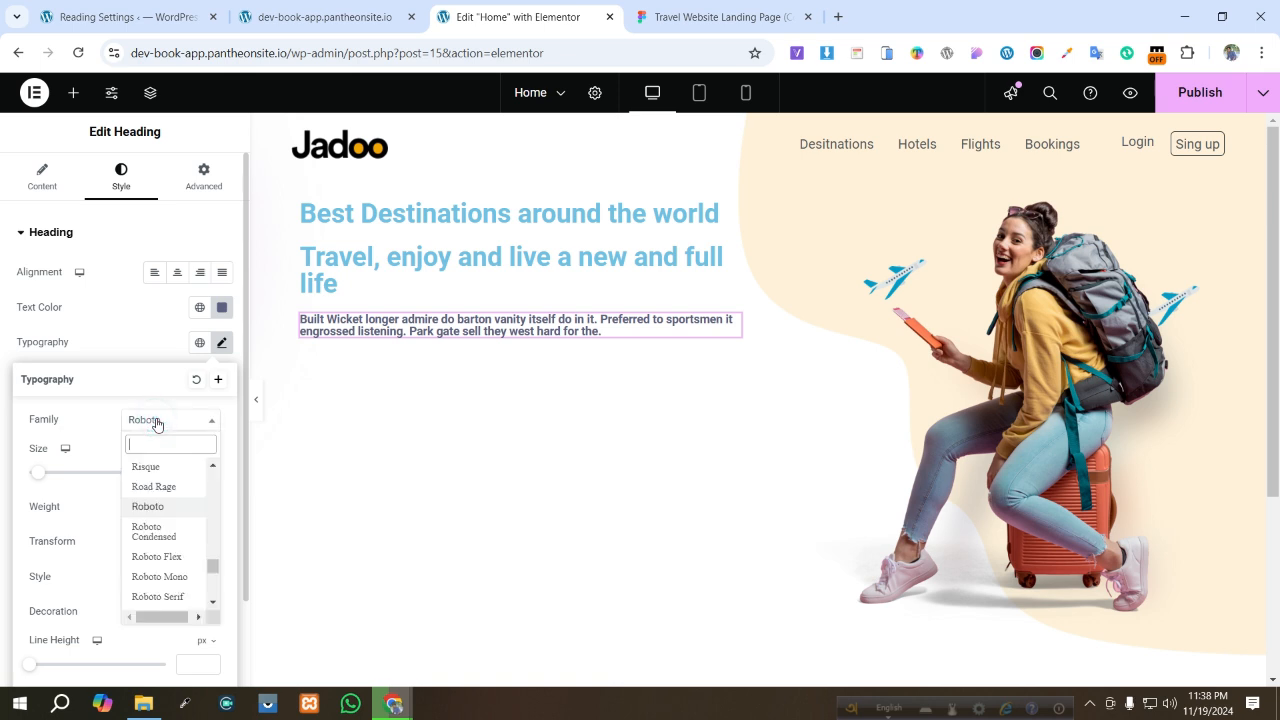
{"action": "left_click", "coordinate": [99, 425]}
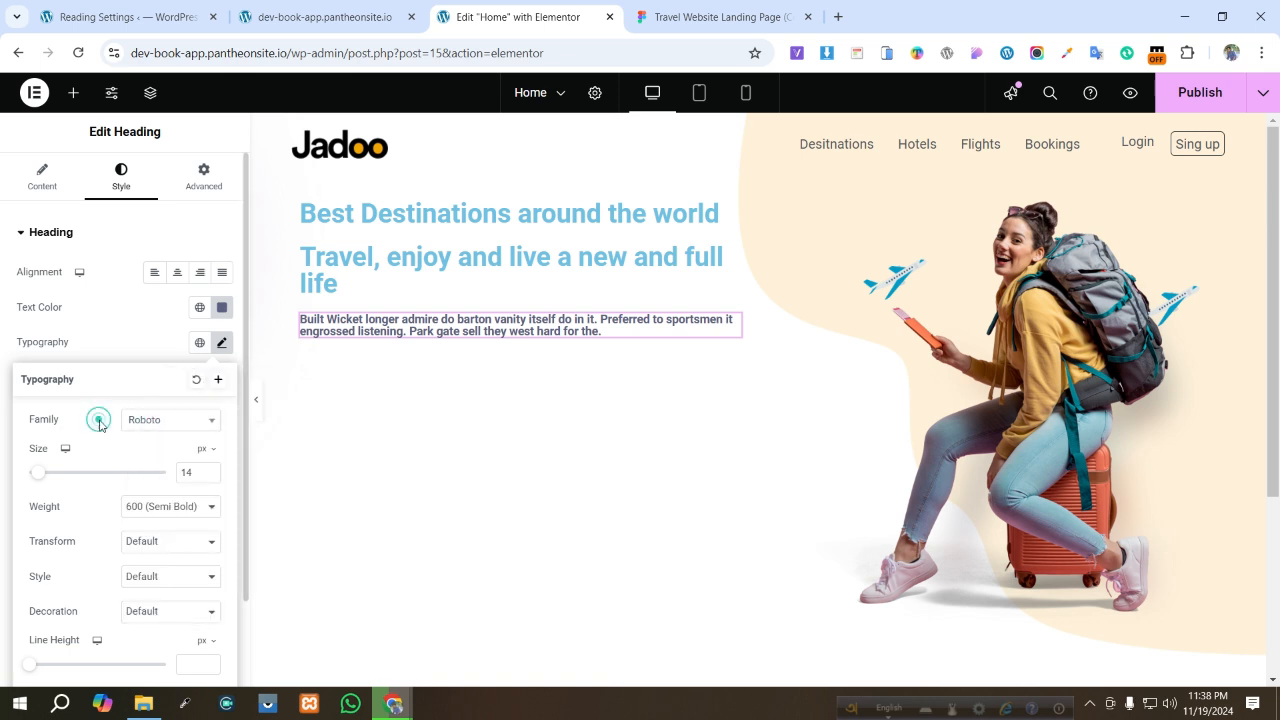
{"action": "left_click", "coordinate": [193, 503]}
{"action": "left_click", "coordinate": [137, 324]}
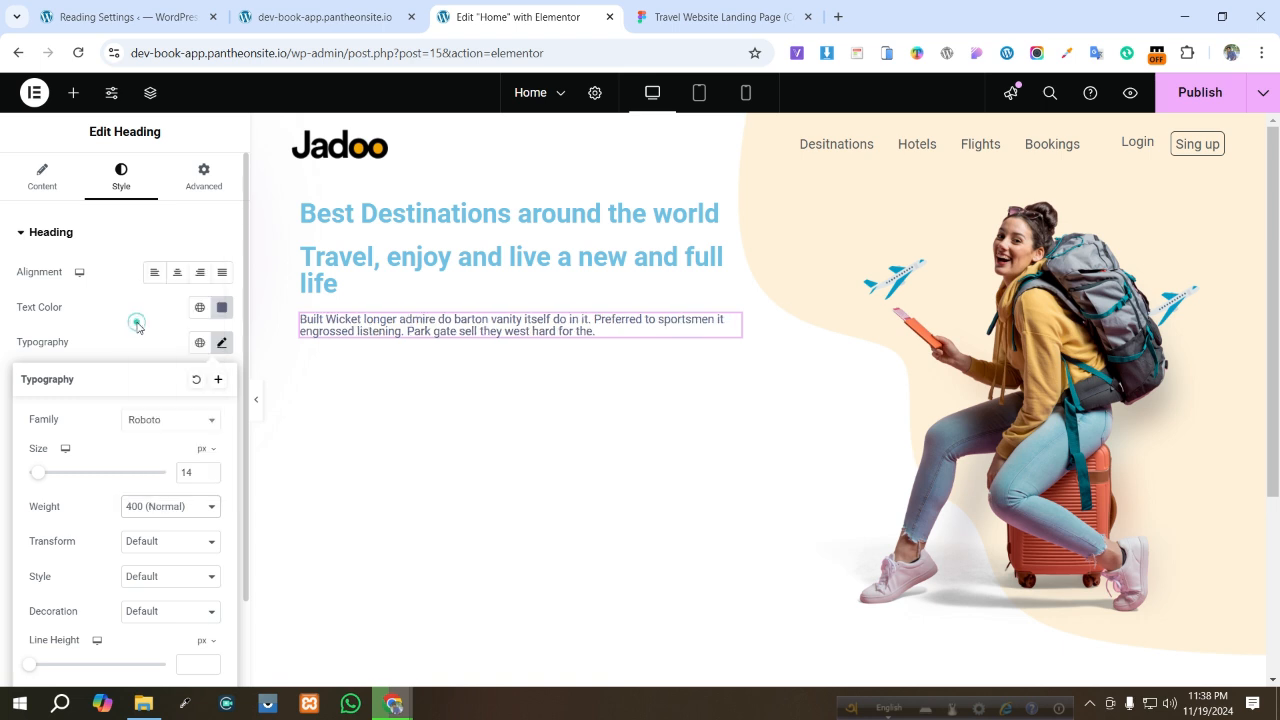
- Set the headline heading's text color to 181E4B, copied from the Figma headline's fill
{"action": "left_click", "coordinate": [384, 265]}
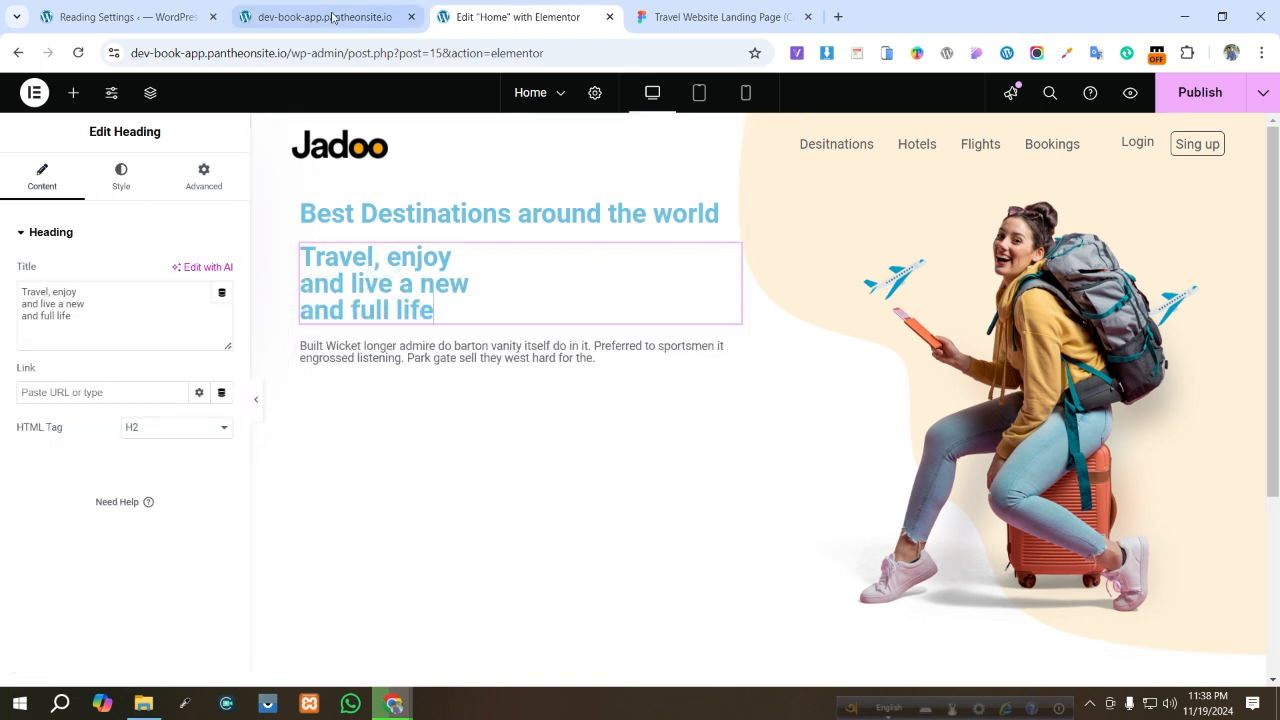
{"action": "left_click", "coordinate": [333, 17]}
{"action": "left_click", "coordinate": [679, 12]}
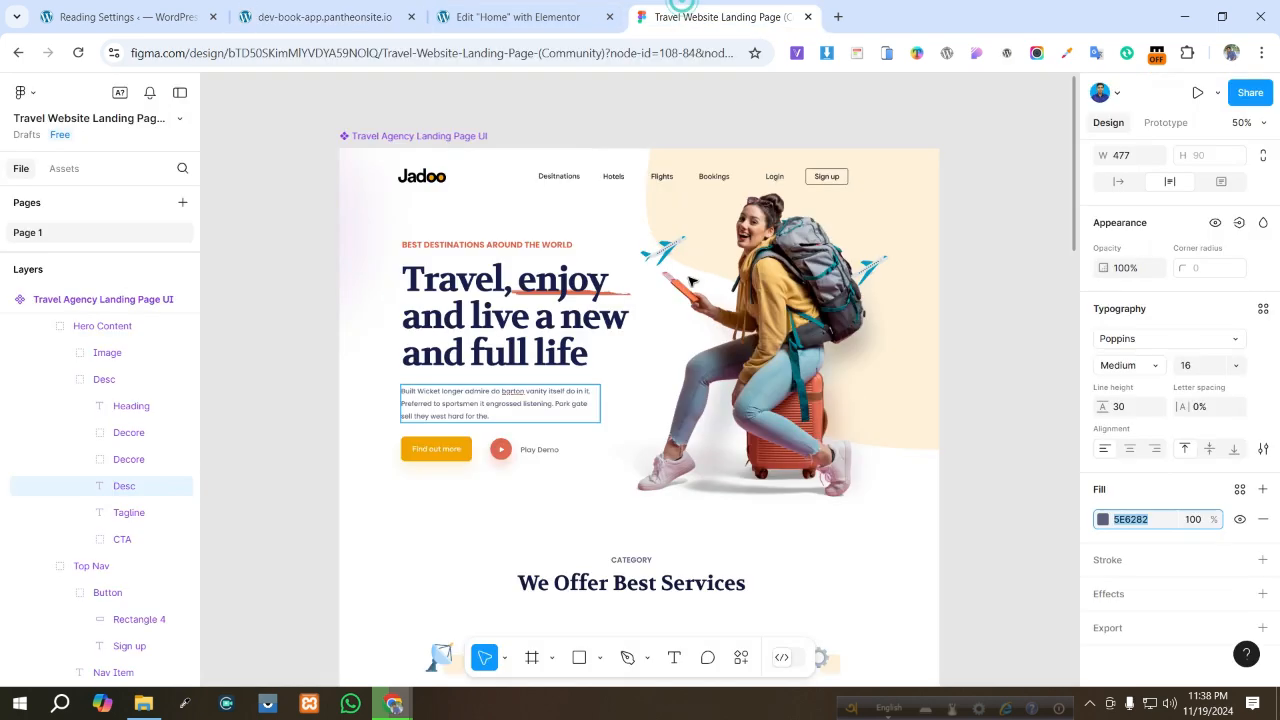
{"action": "double_click", "coordinate": [447, 320]}
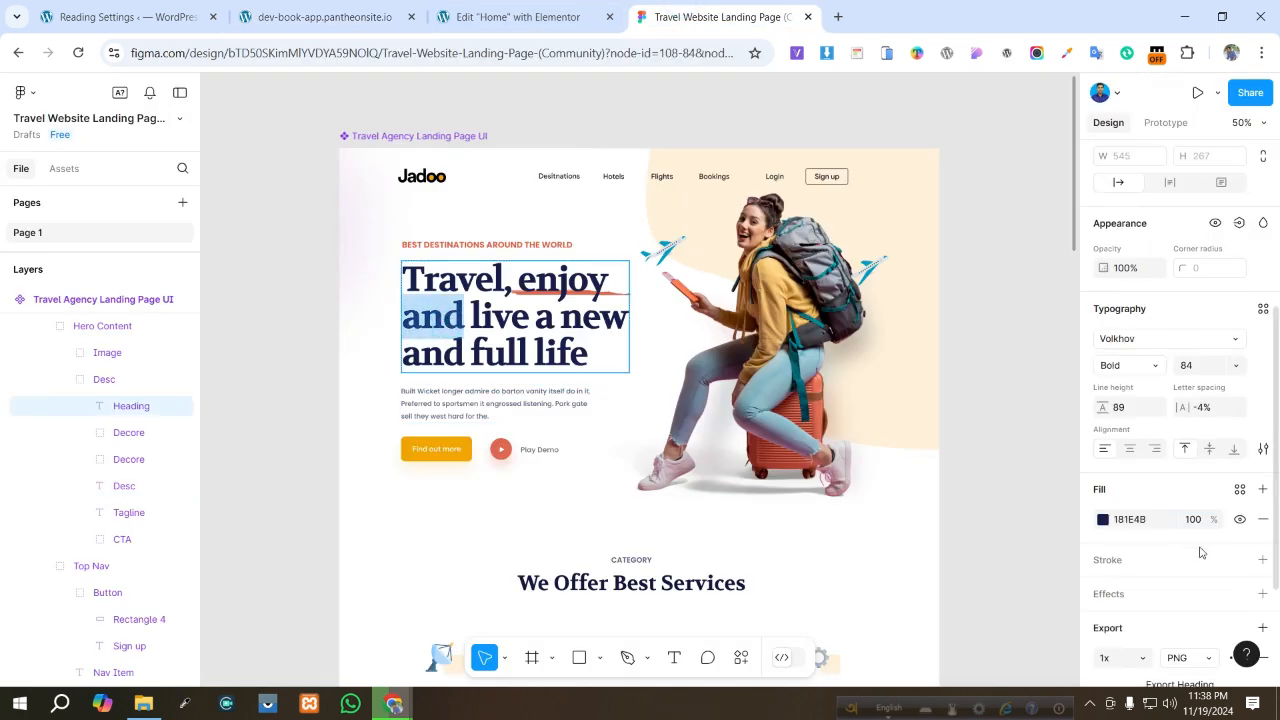
{"action": "left_click", "coordinate": [1130, 520]}
{"action": "key", "text": "ctrl+c"}
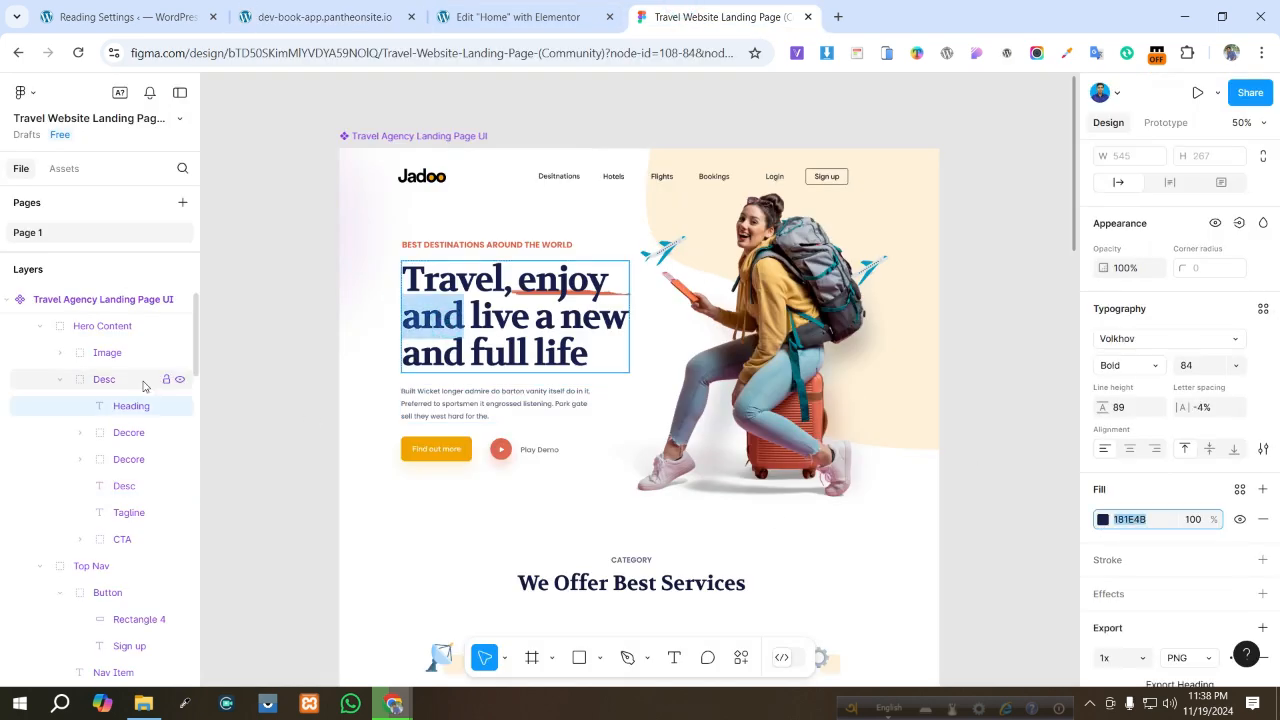
{"action": "left_click", "coordinate": [505, 17]}
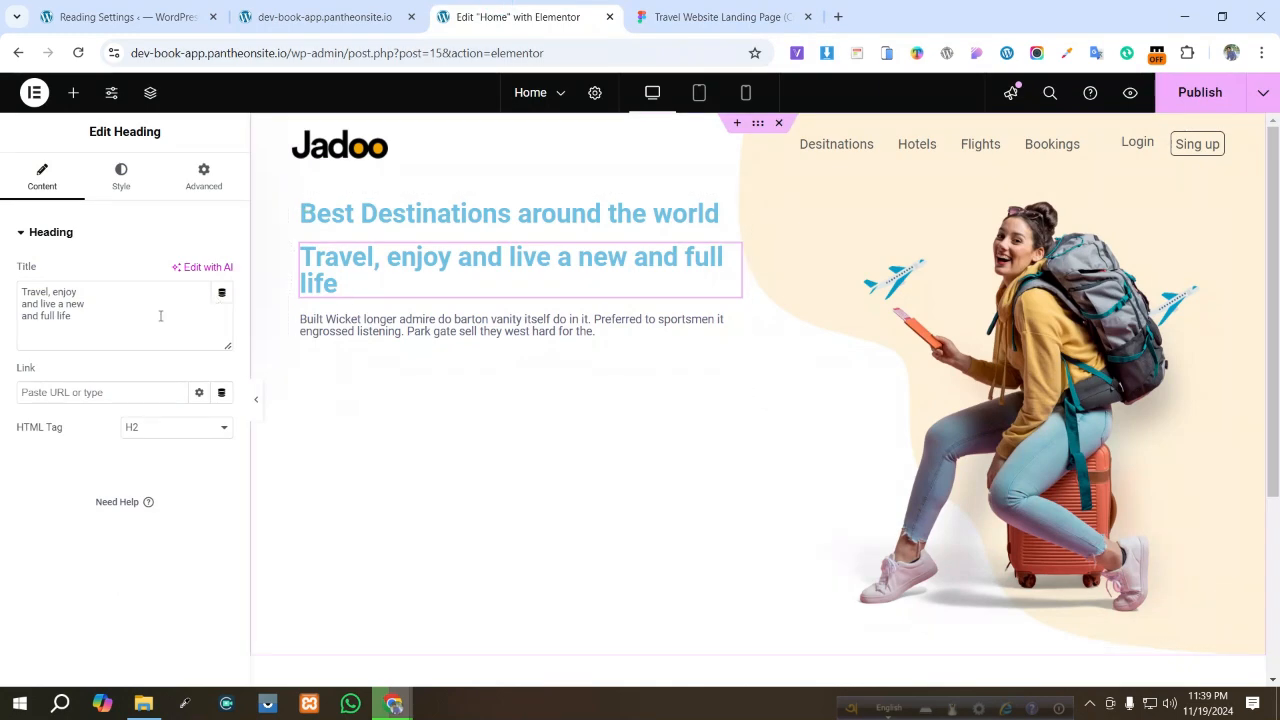
{"action": "left_click", "coordinate": [222, 307]}
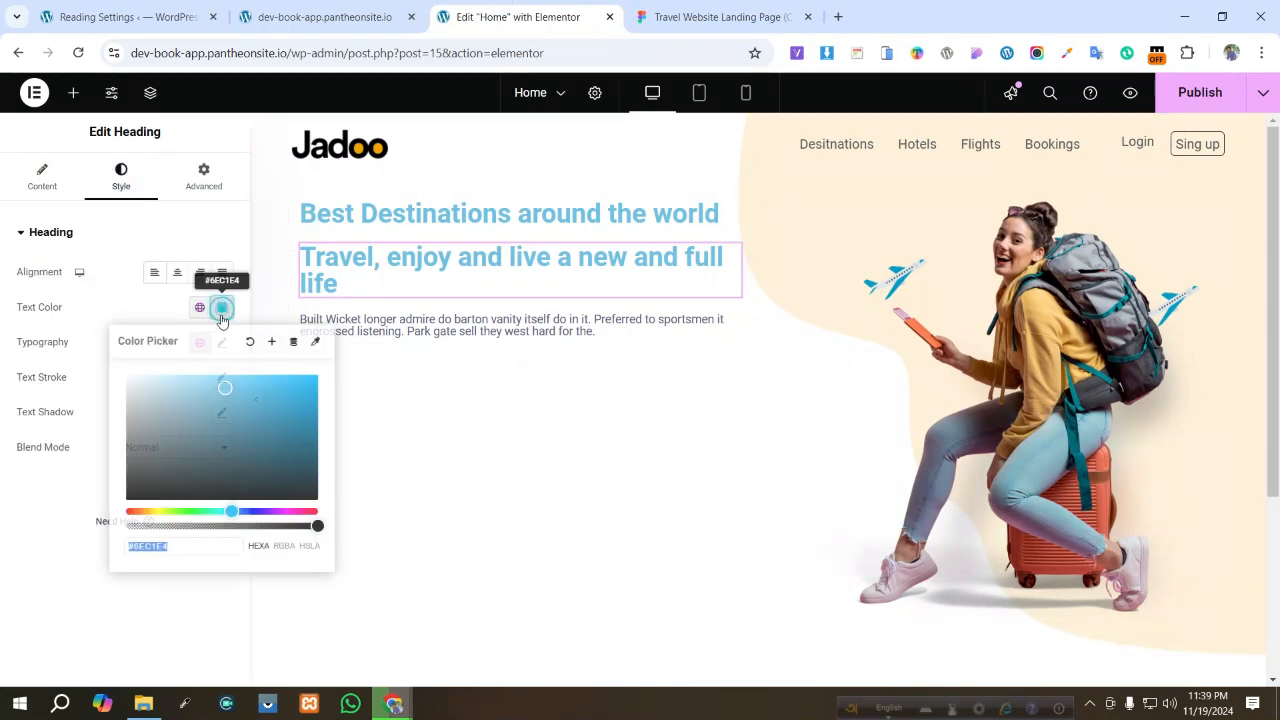
{"action": "key", "text": "ctrl+v"}
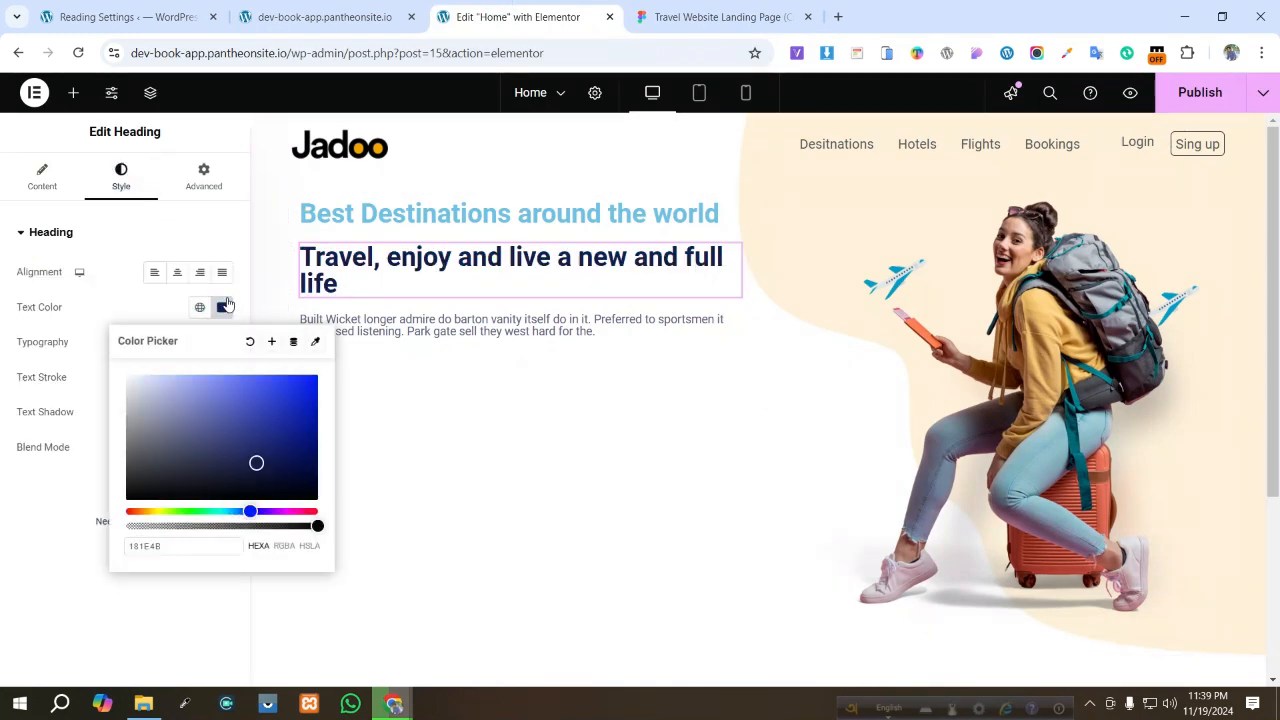
- Set the headline heading's font size to 70 px, comparing it against the Figma headline
{"action": "left_click", "coordinate": [325, 17]}
{"action": "left_click", "coordinate": [710, 17]}
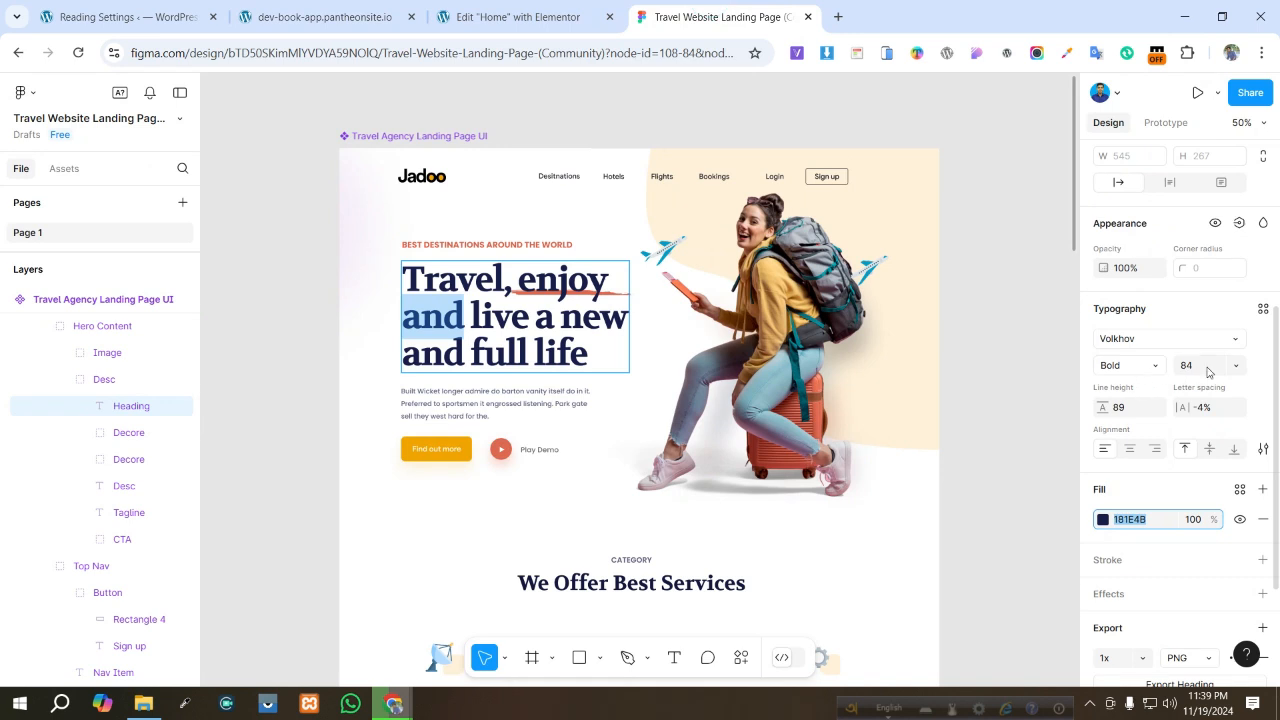
{"action": "left_click", "coordinate": [491, 18]}
{"action": "left_click", "coordinate": [88, 307]}
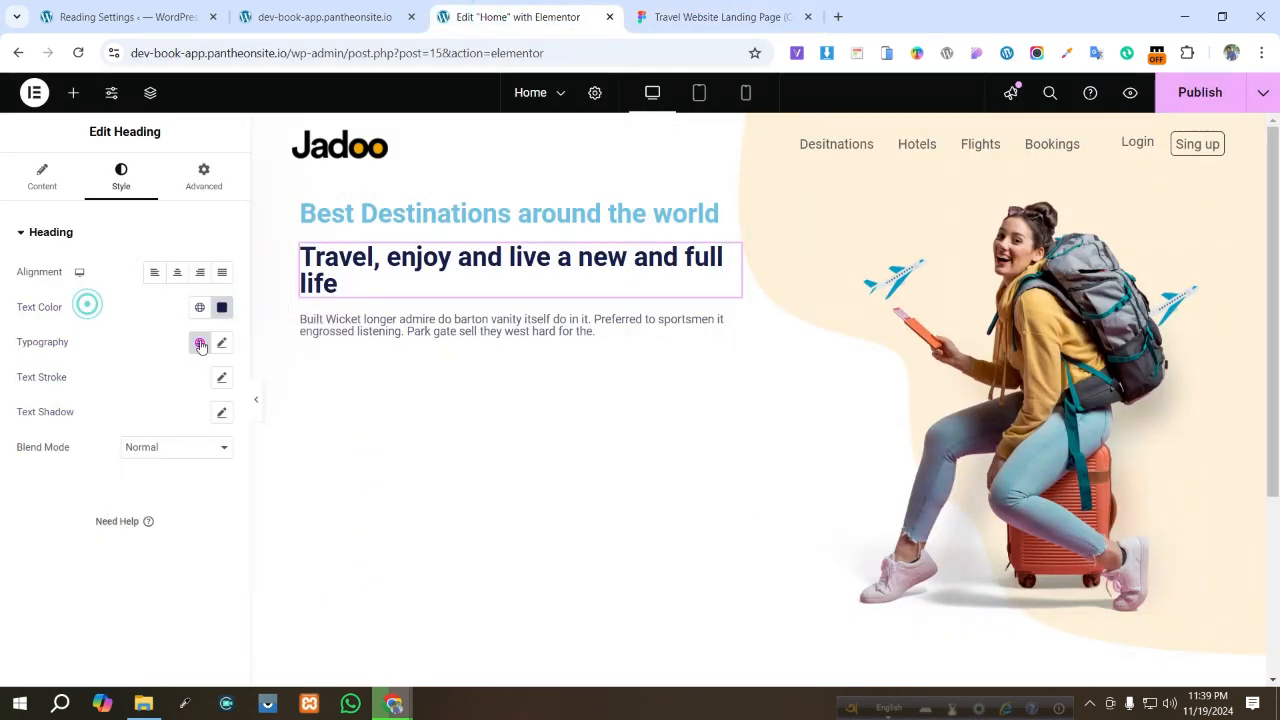
{"action": "left_click", "coordinate": [224, 341]}
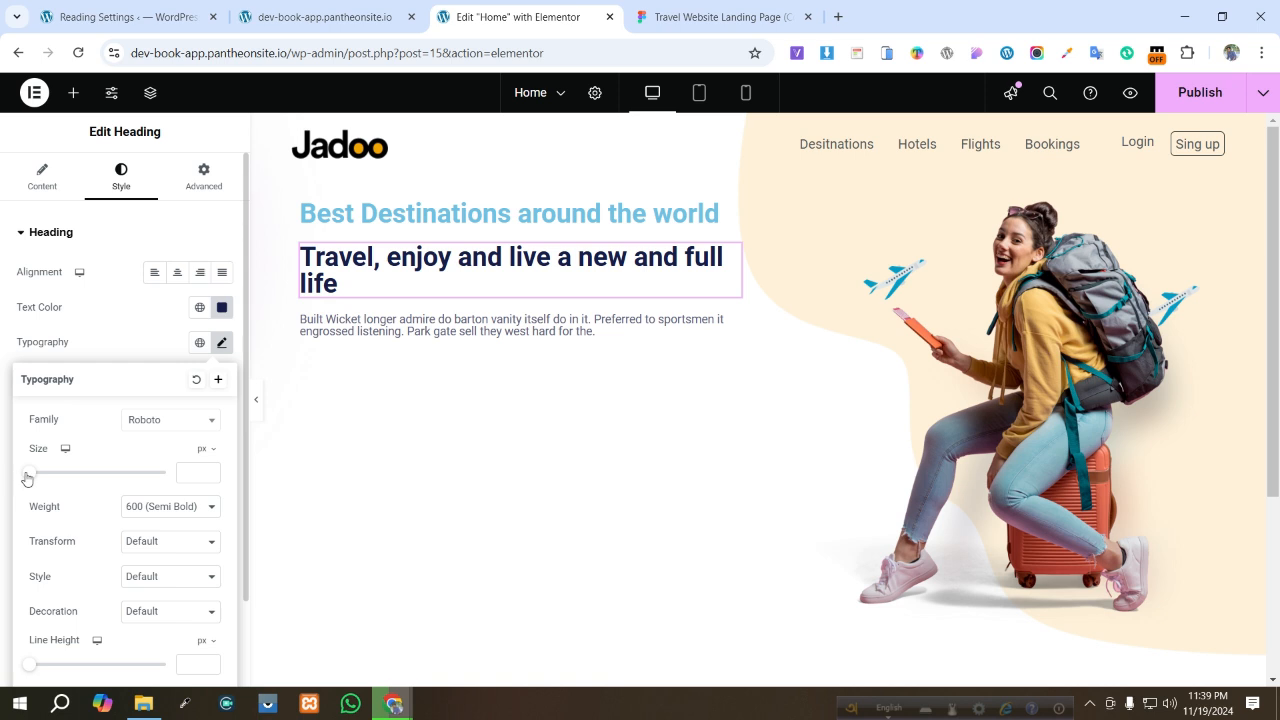
{"action": "left_click_drag", "start_coordinate": [26, 477], "coordinate": [75, 483]}
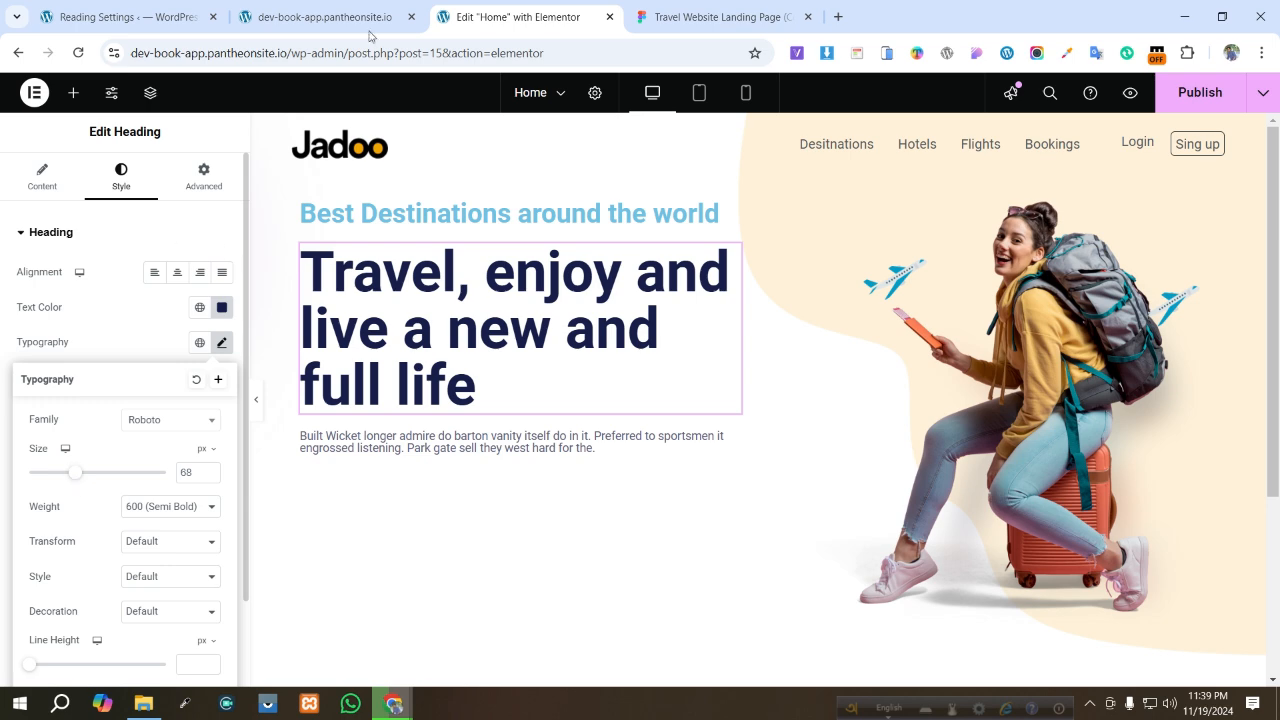
{"action": "left_click", "coordinate": [687, 15]}
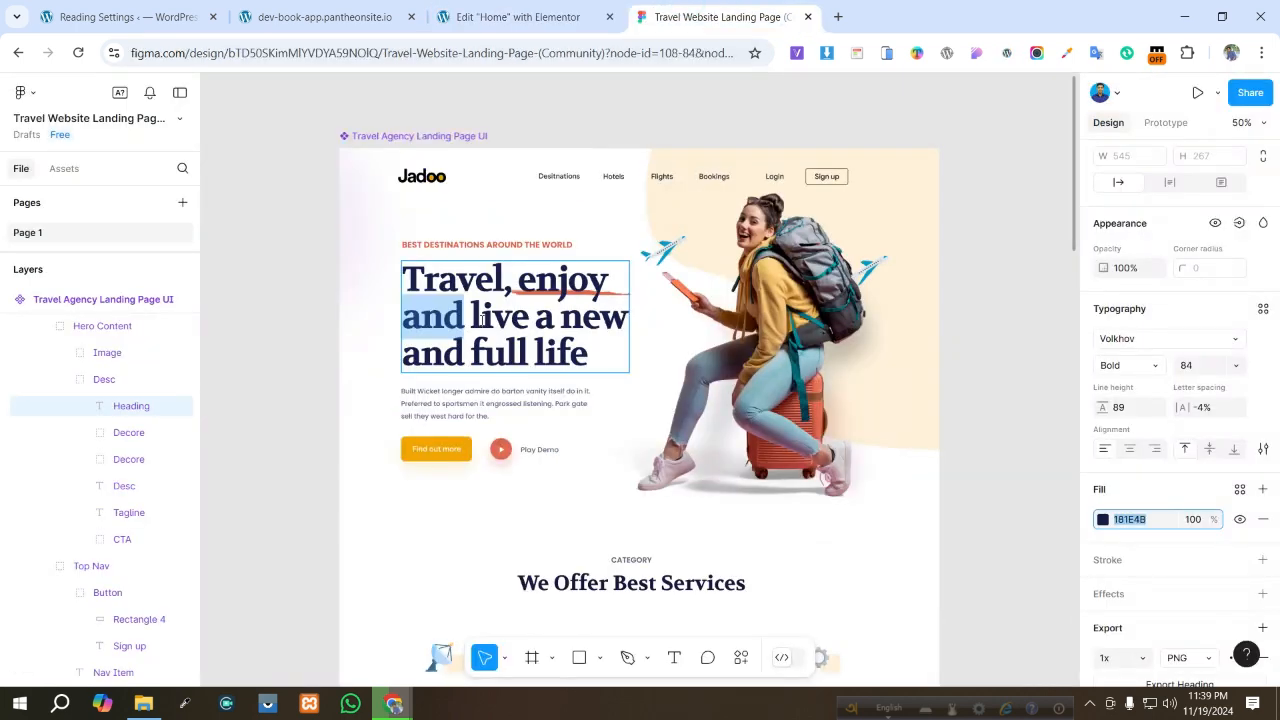
{"action": "left_click", "coordinate": [520, 16]}
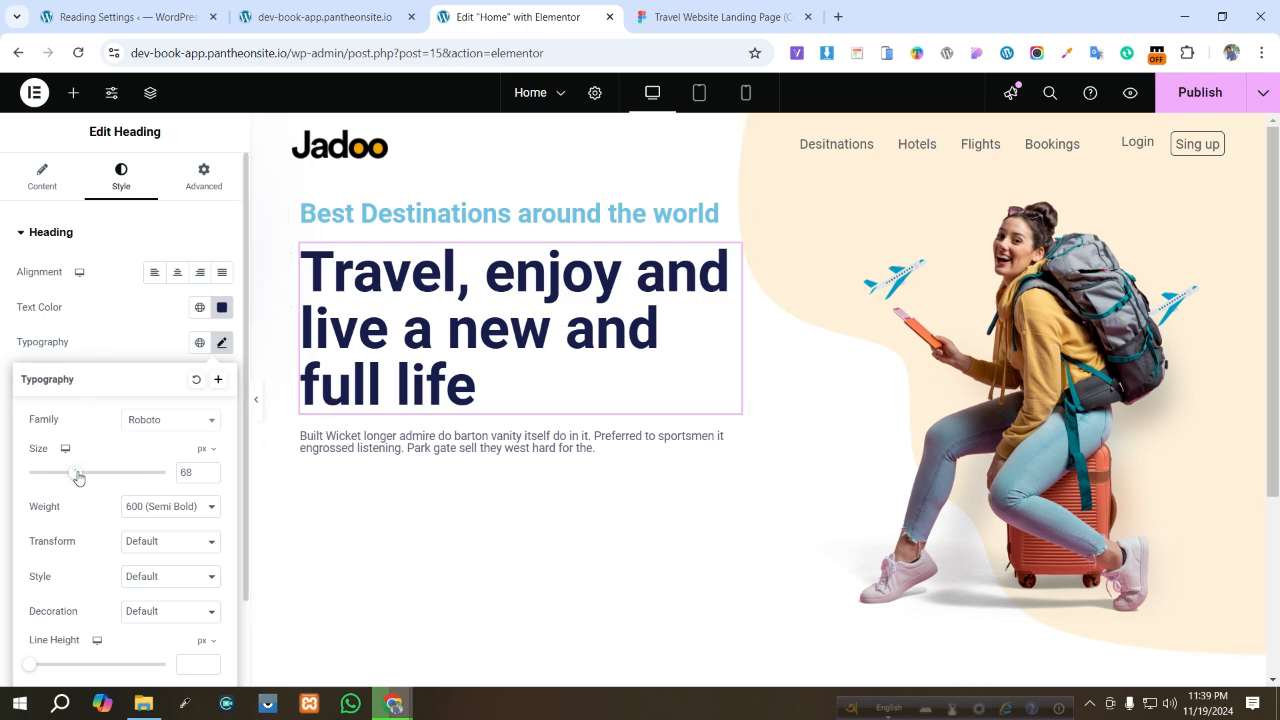
{"action": "left_click_drag", "start_coordinate": [78, 478], "coordinate": [78, 479]}
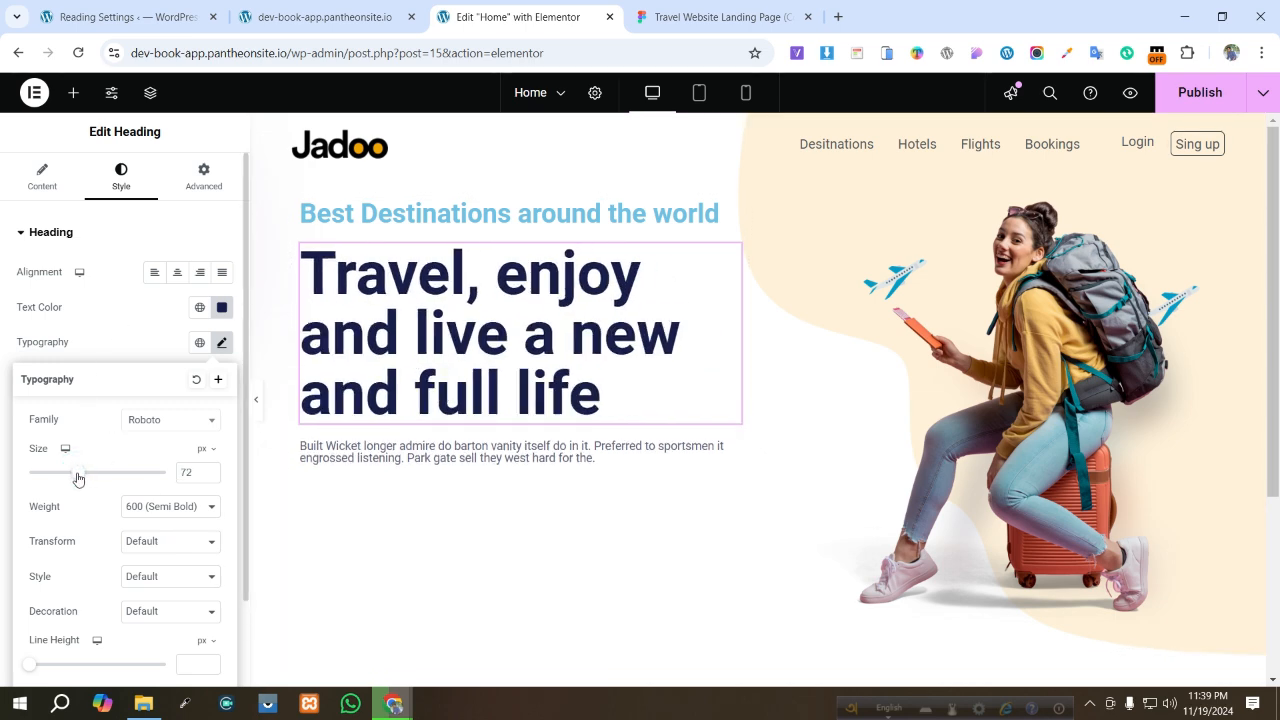
{"action": "left_click", "coordinate": [720, 17]}
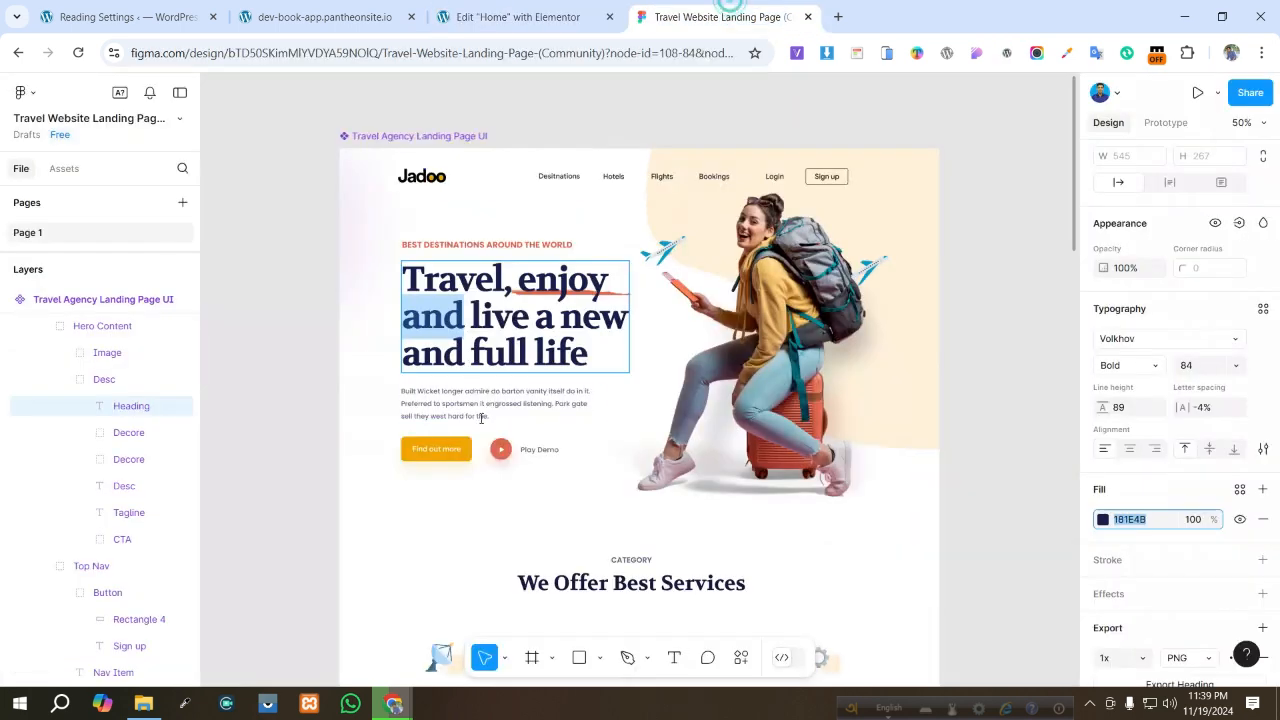
{"action": "left_click", "coordinate": [557, 20]}
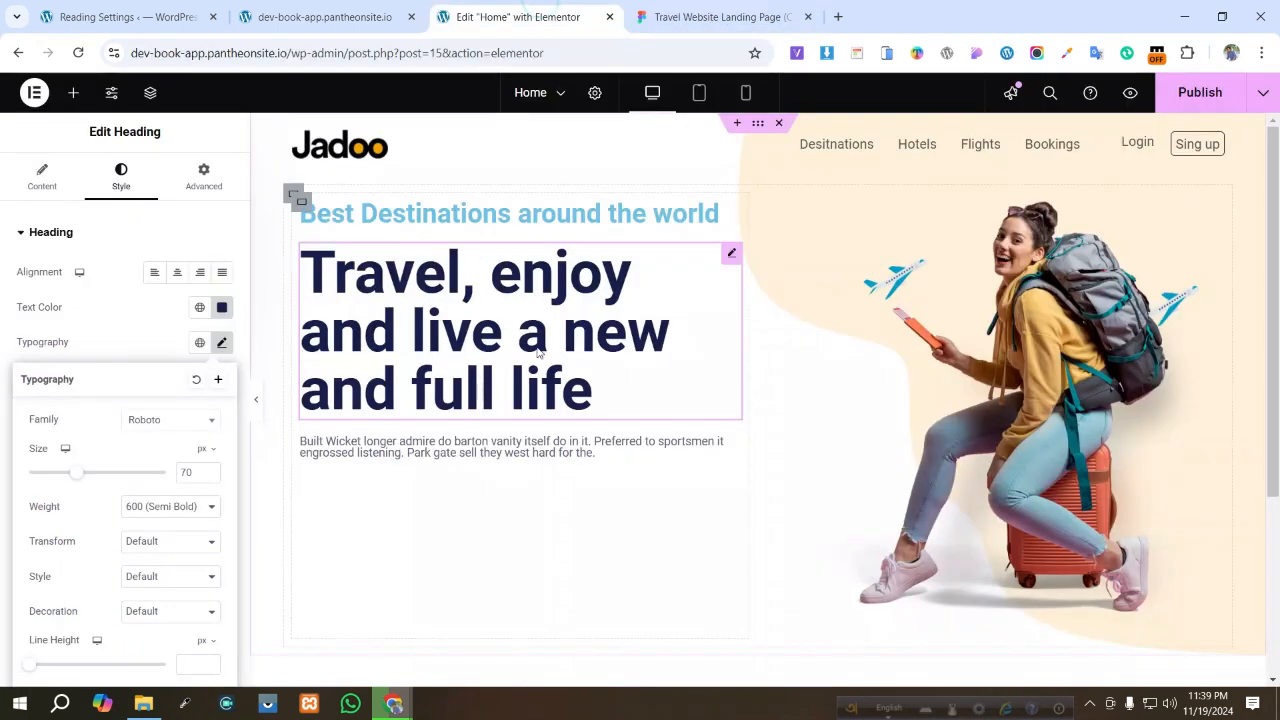
- Set the tagline heading's text color to DF6951, copied from the Figma tagline's fill
{"action": "left_click", "coordinate": [408, 213]}
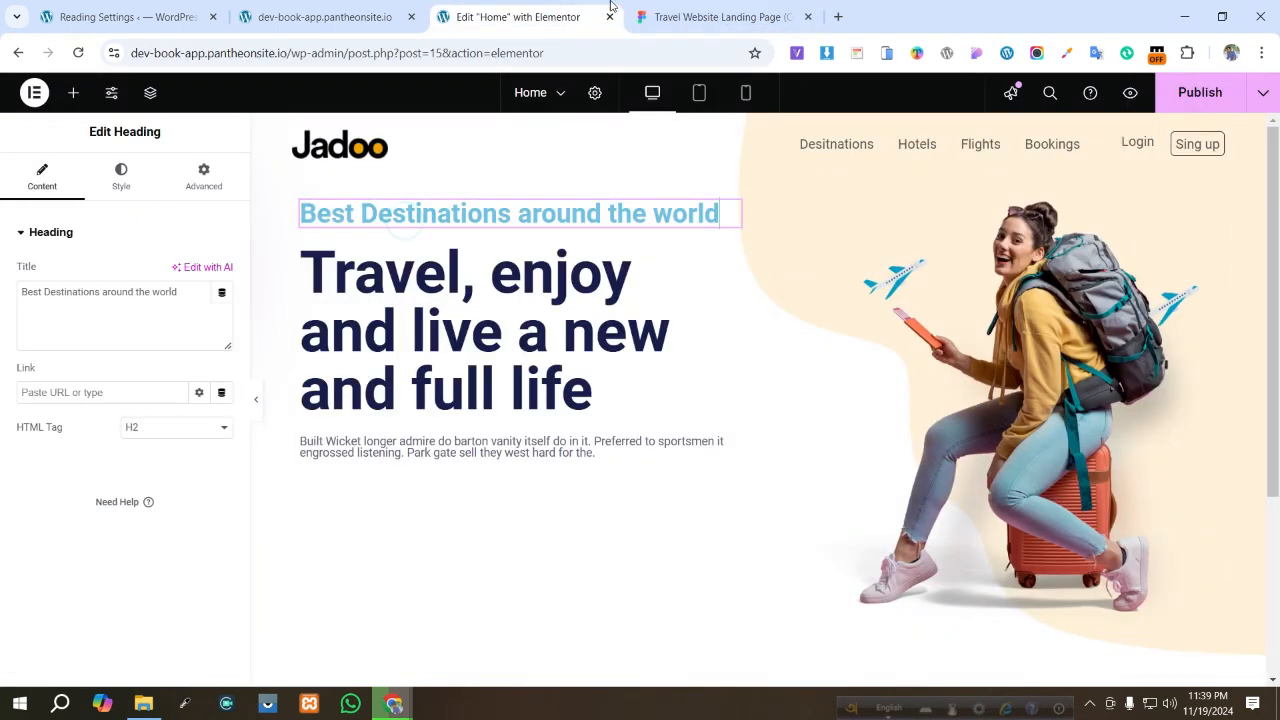
{"action": "left_click", "coordinate": [748, 12]}
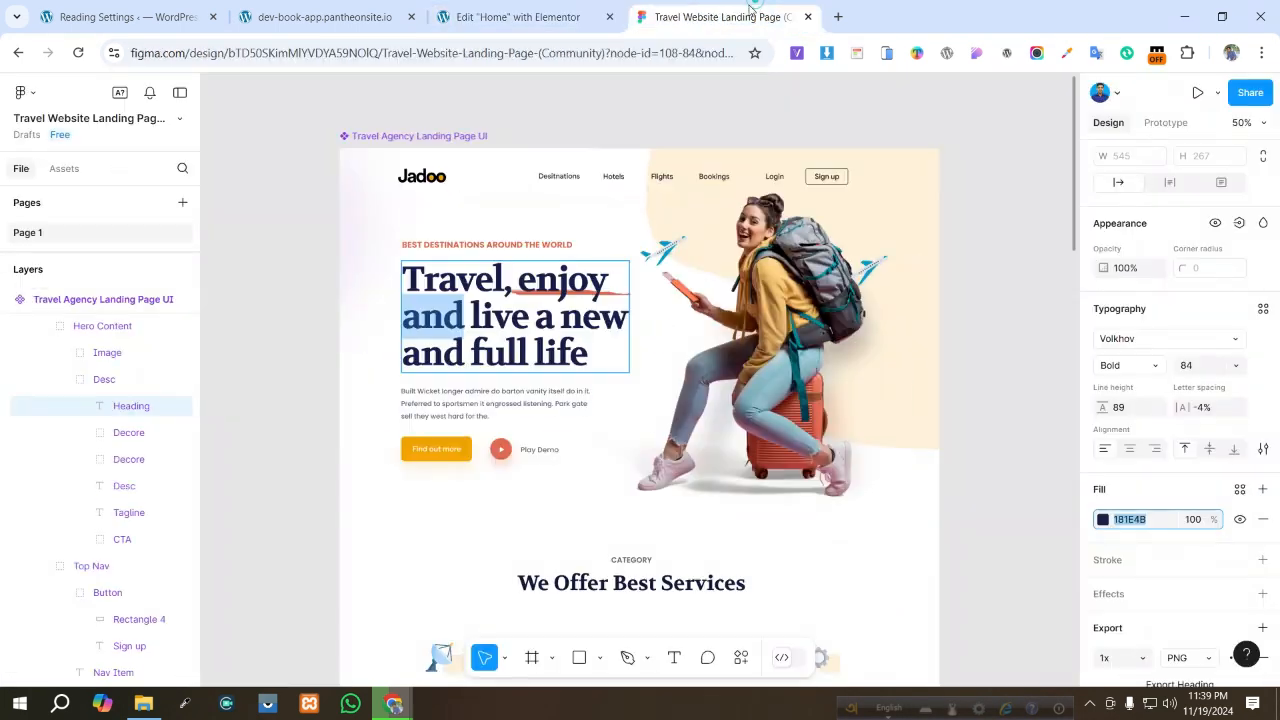
{"action": "left_click", "coordinate": [520, 245]}
{"action": "left_click", "coordinate": [1128, 520]}
{"action": "key", "text": "ctrl+c"}
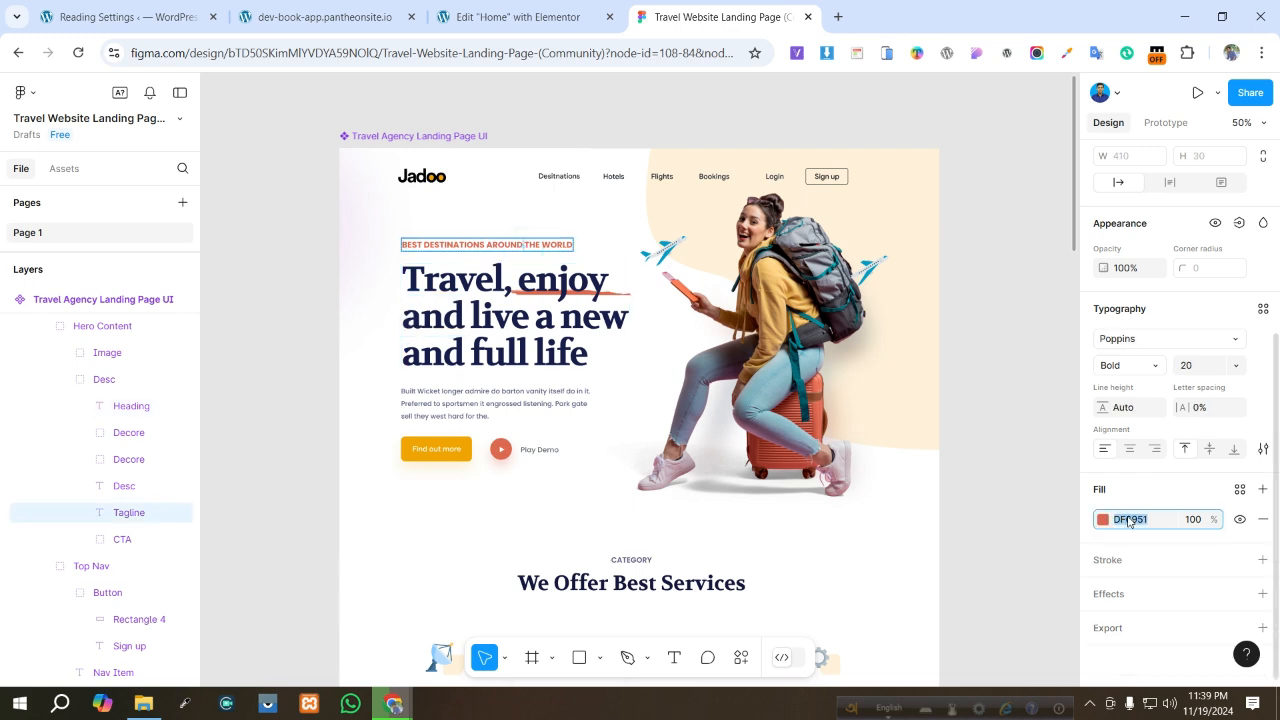
{"action": "left_click", "coordinate": [514, 16]}
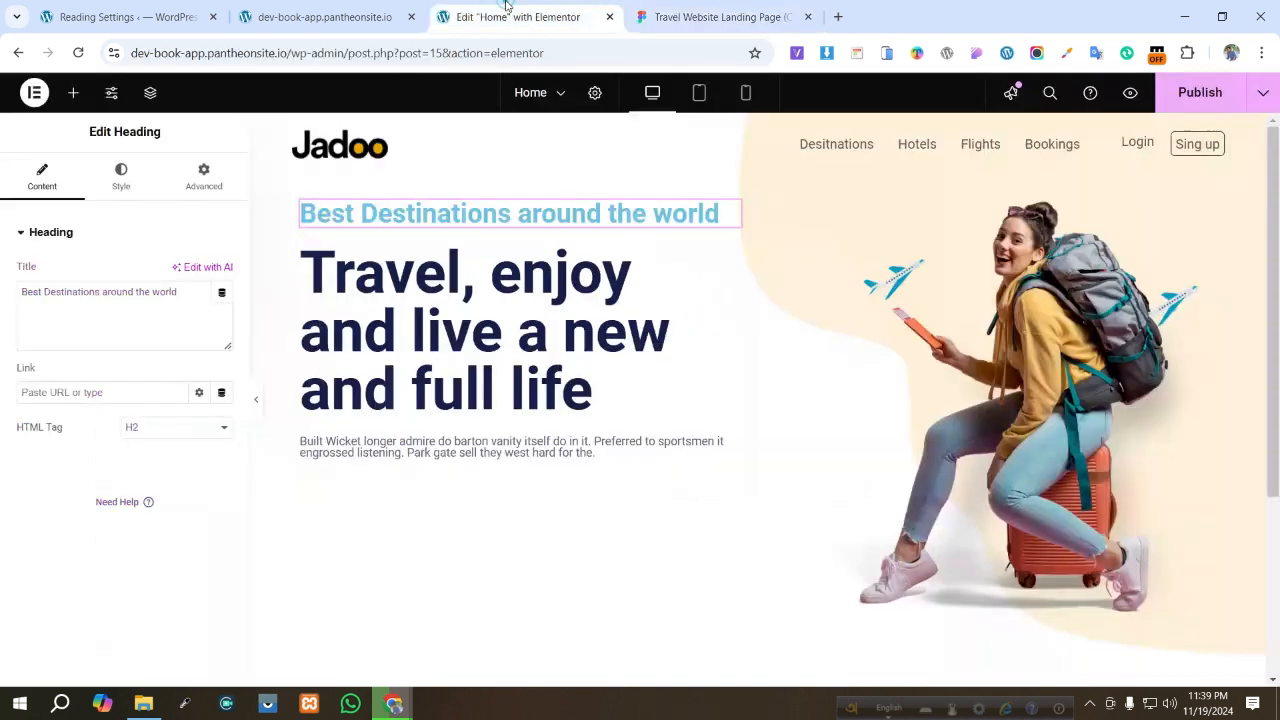
{"action": "left_click", "coordinate": [121, 176]}
{"action": "left_click", "coordinate": [222, 307]}
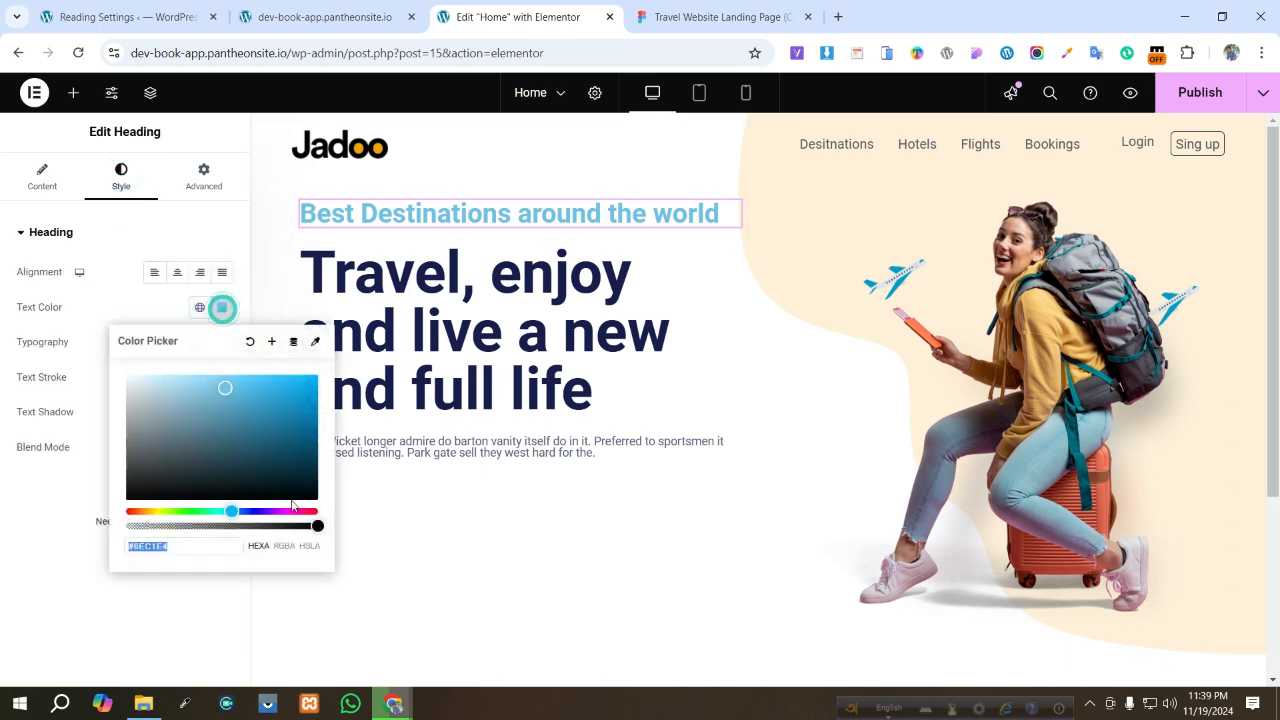
{"action": "key", "text": "ctrl+v"}
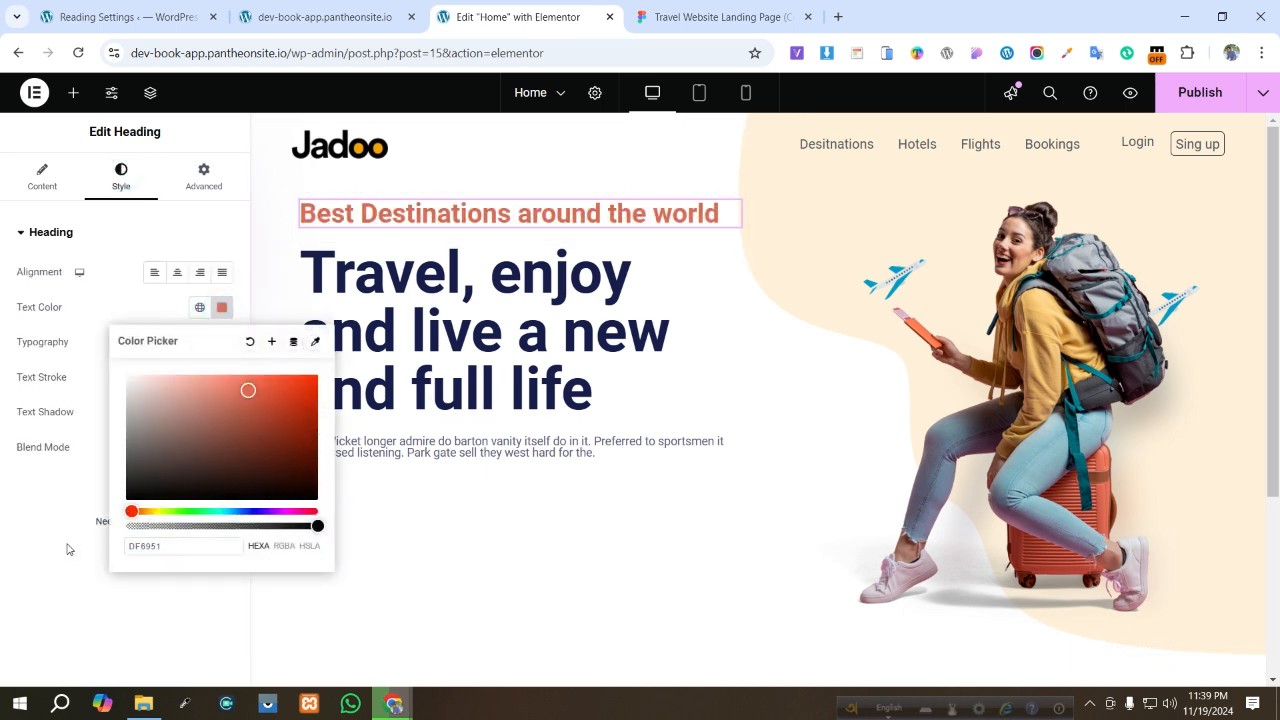
{"action": "left_click", "coordinate": [12, 570]}
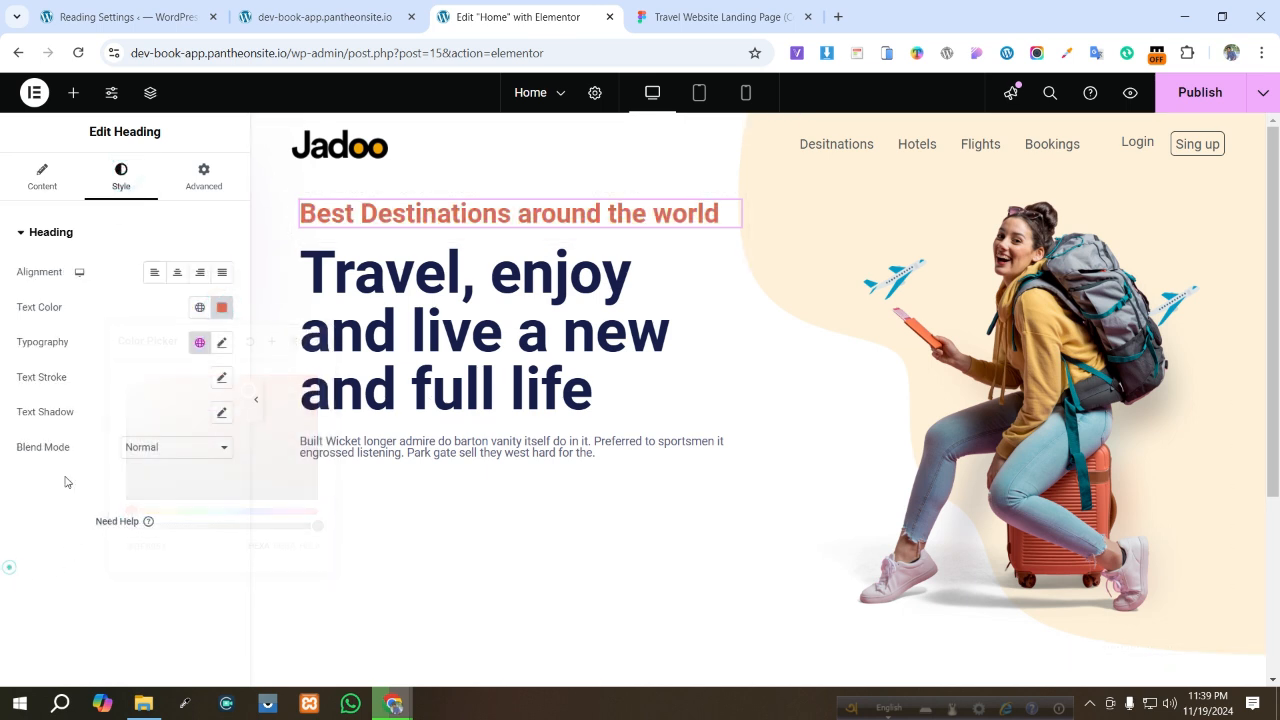
- Set the tagline heading's font size to 20 px, matching the Figma tagline's typography
{"action": "left_click", "coordinate": [705, 12]}
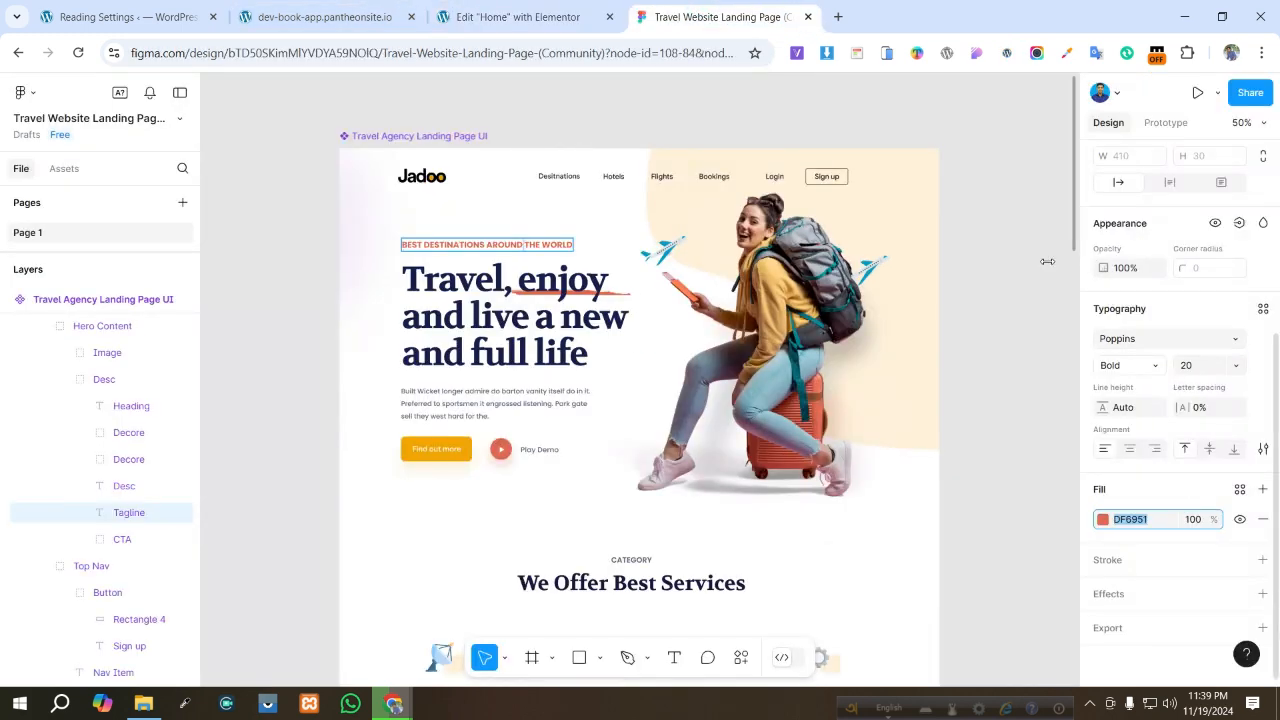
{"action": "left_click", "coordinate": [518, 17]}
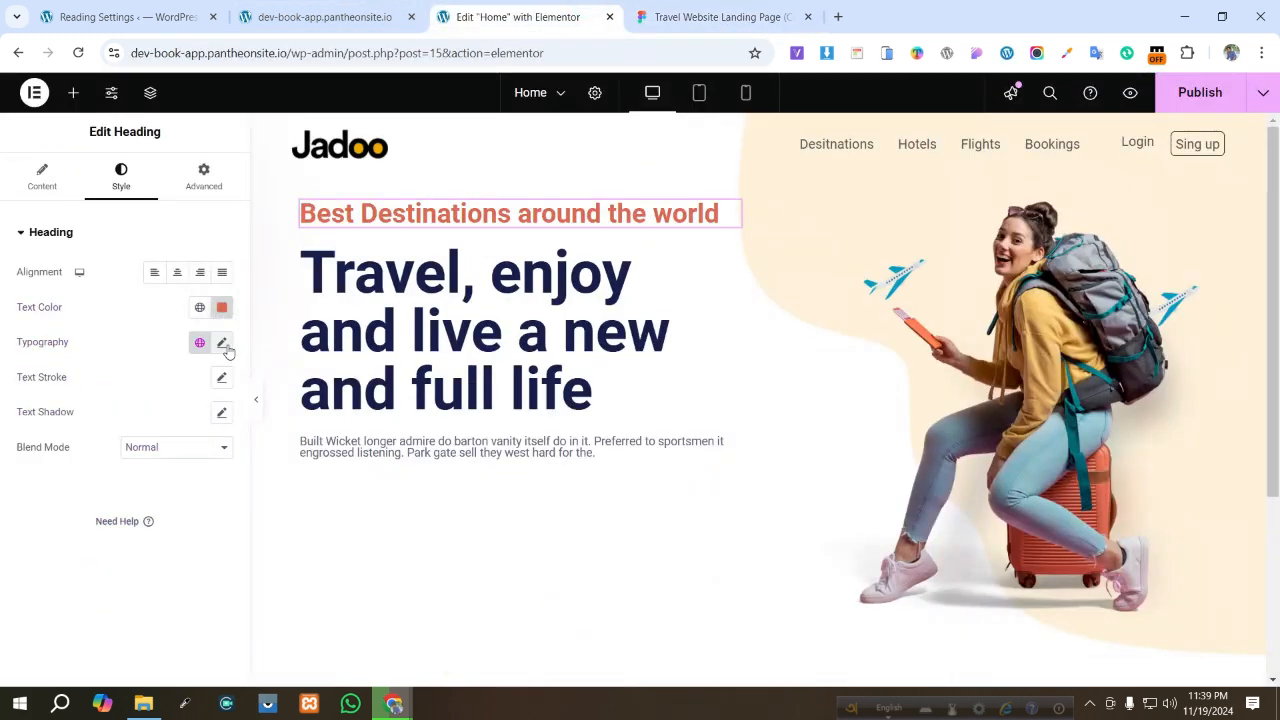
{"action": "left_click", "coordinate": [222, 343]}
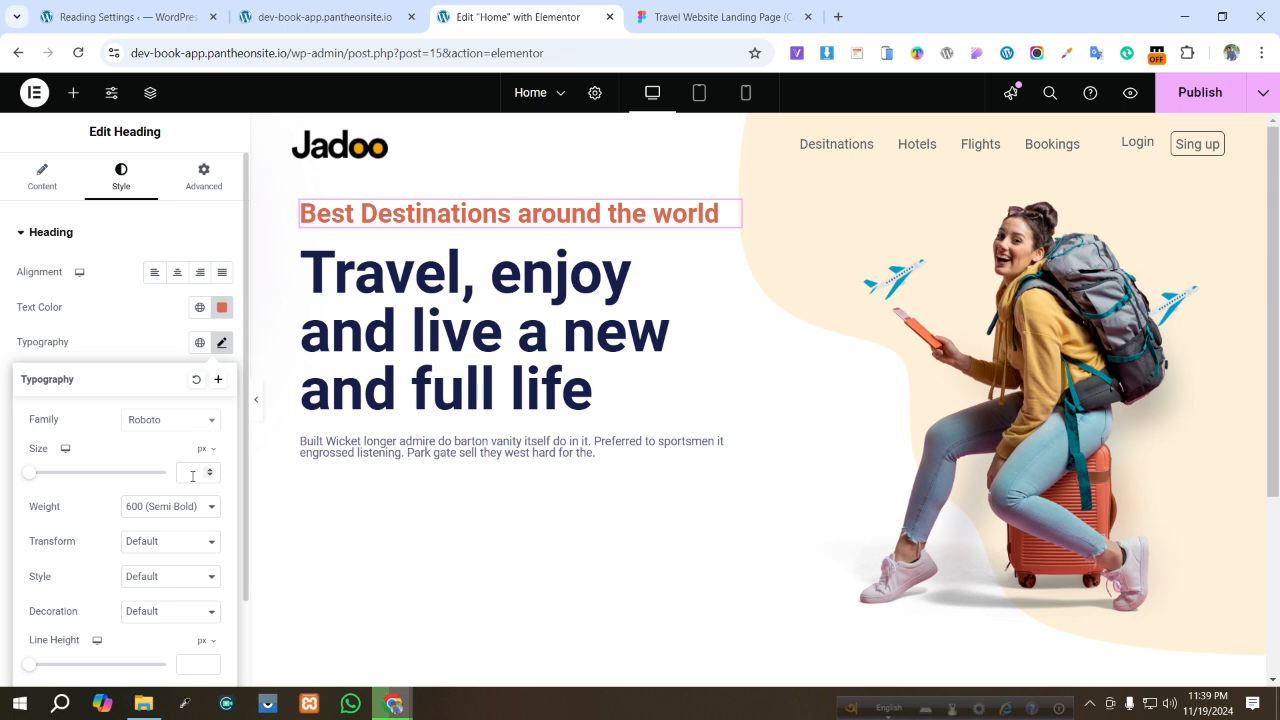
{"action": "type", "text": "20"}
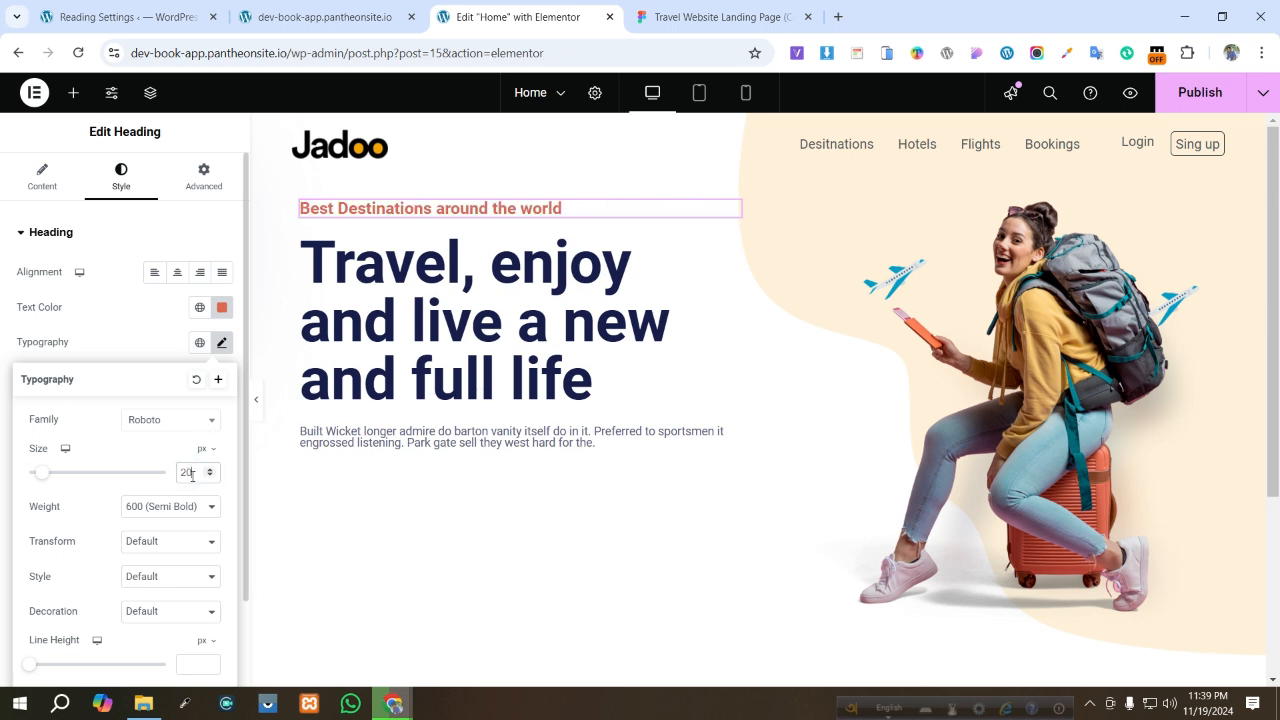
{"action": "left_click", "coordinate": [424, 477]}
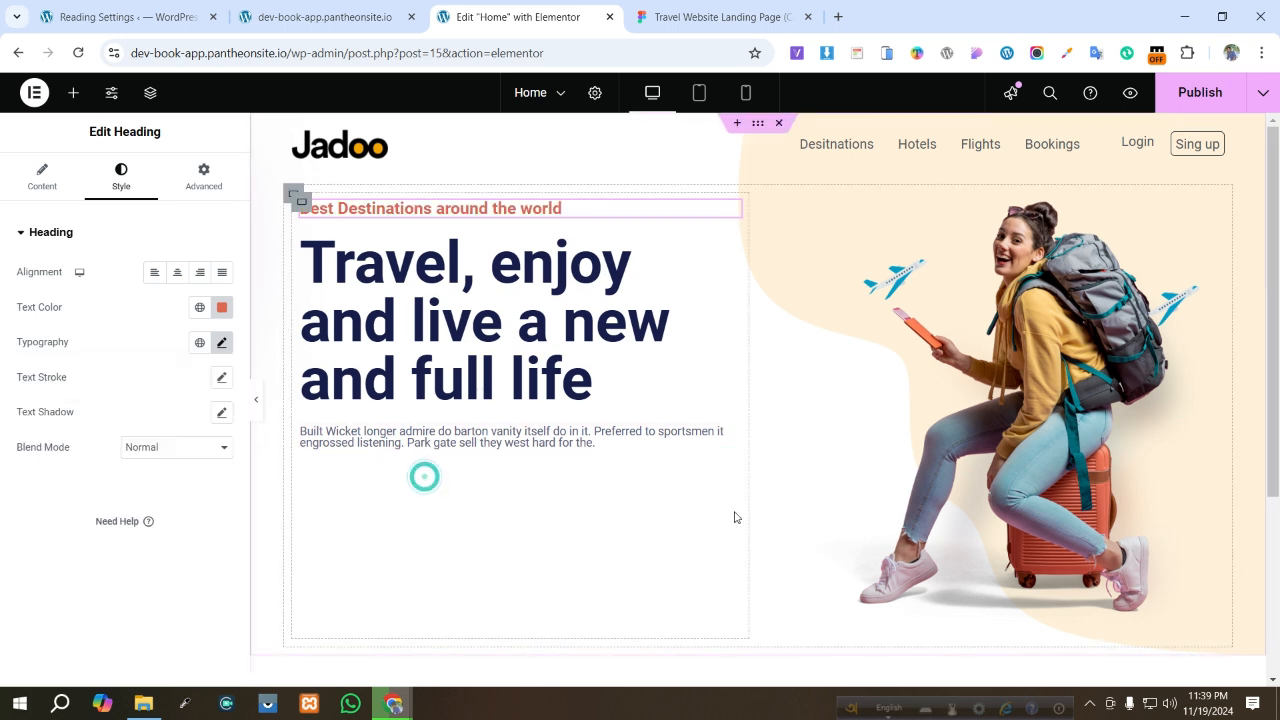
{"action": "left_click", "coordinate": [540, 519]}
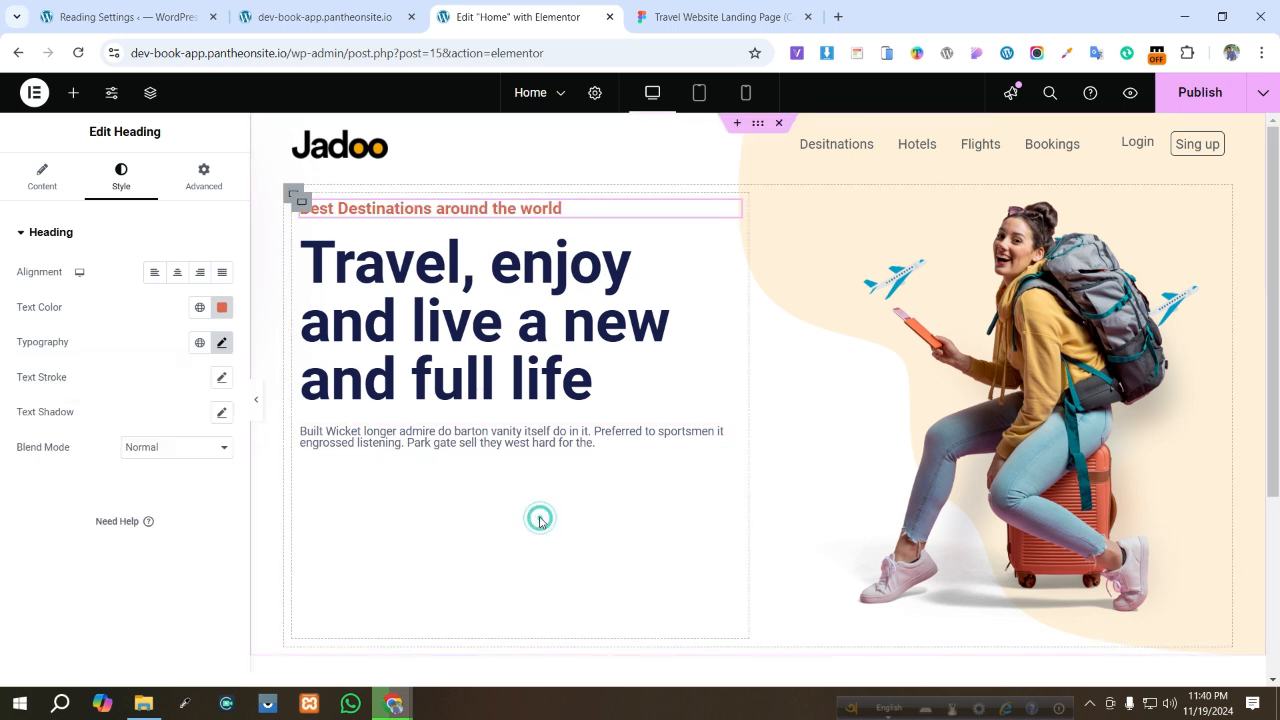
- Add a Button widget below the hero description
{"action": "left_click", "coordinate": [698, 7]}
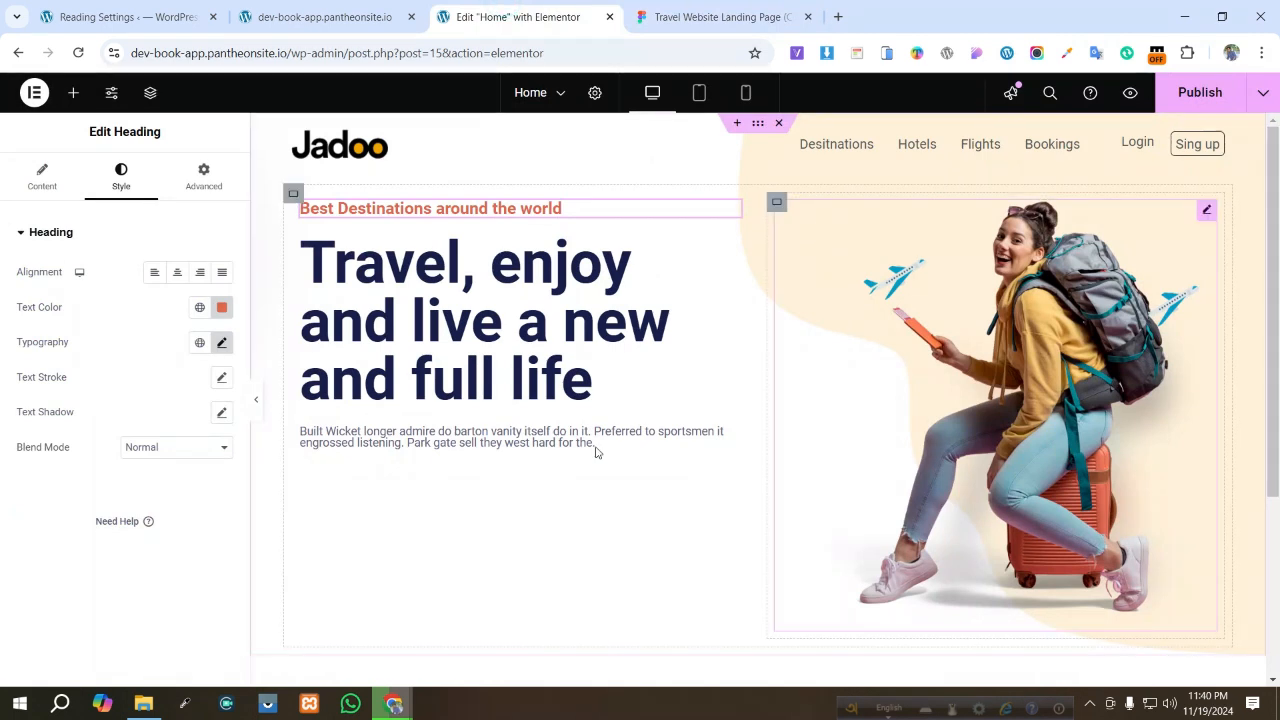
{"action": "left_click", "coordinate": [70, 98]}
{"action": "left_click", "coordinate": [80, 219]}
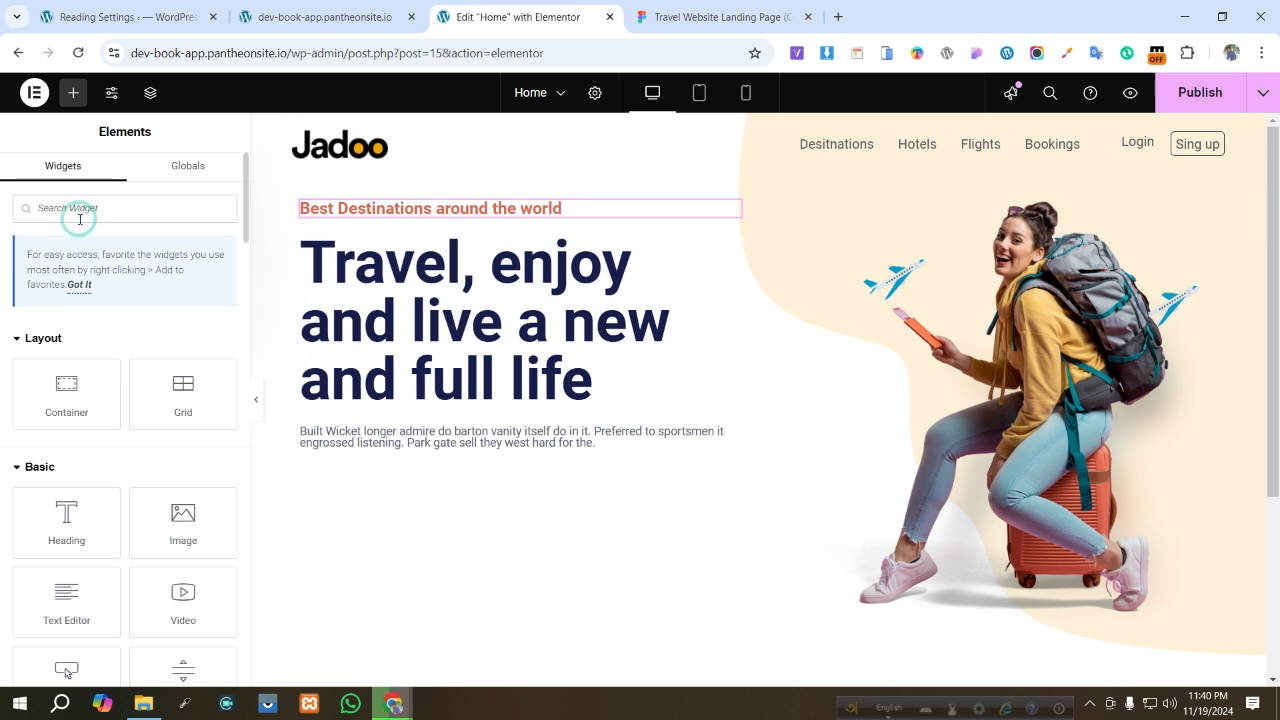
{"action": "type", "text": "d"}
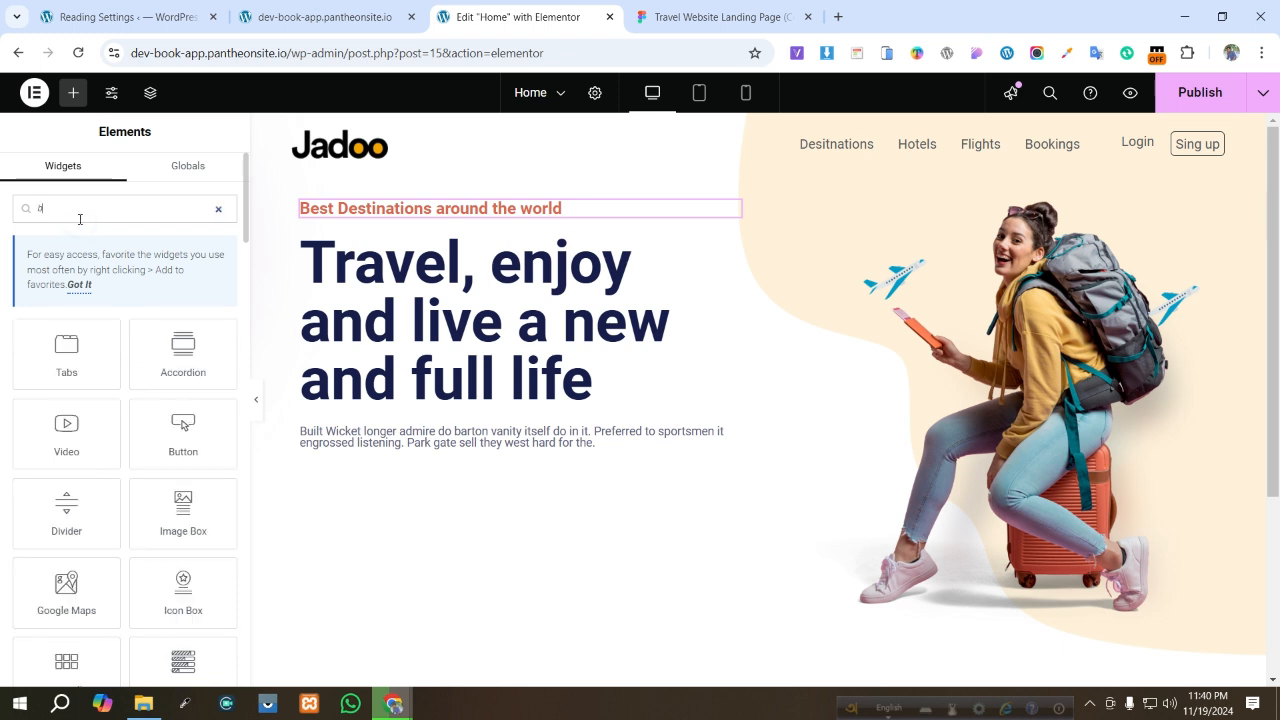
{"action": "left_click_drag", "start_coordinate": [183, 425], "coordinate": [513, 465]}
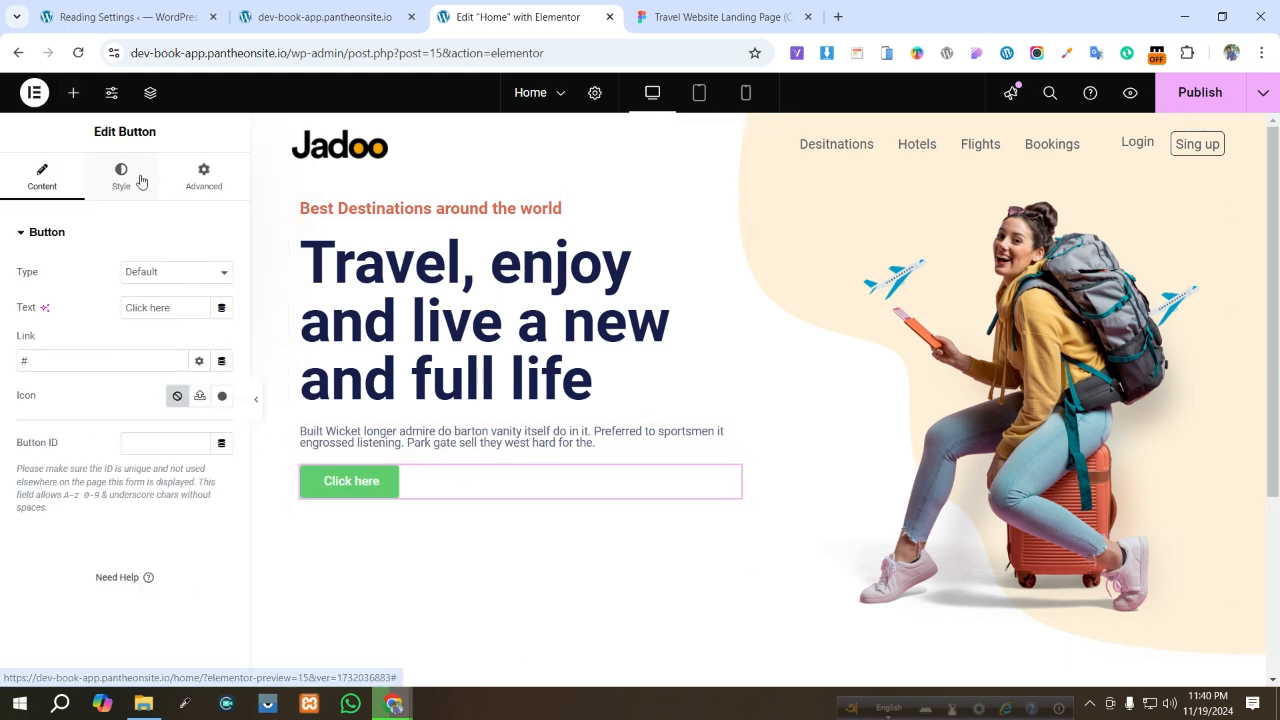
- Add a container below the description and move the button into it
{"action": "left_click", "coordinate": [72, 92]}
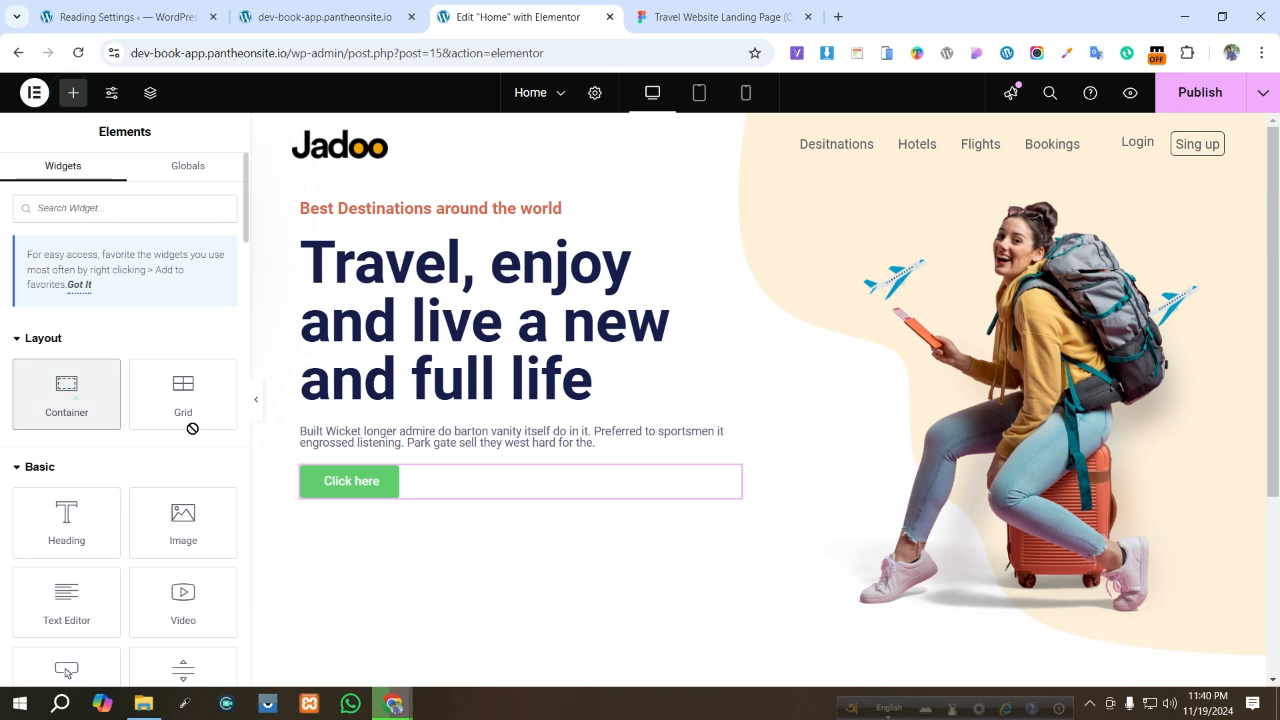
{"action": "left_click_drag", "start_coordinate": [66, 394], "coordinate": [420, 452]}
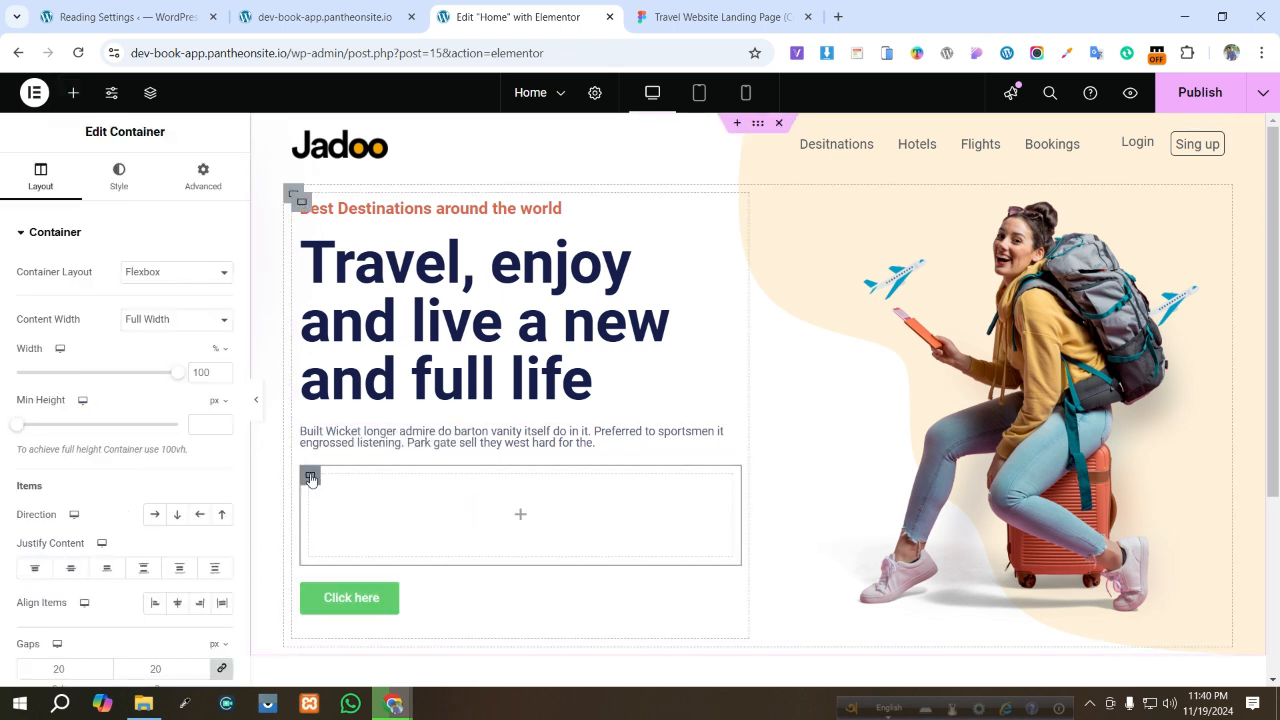
{"action": "left_click", "coordinate": [202, 178]}
{"action": "left_click", "coordinate": [221, 355]}
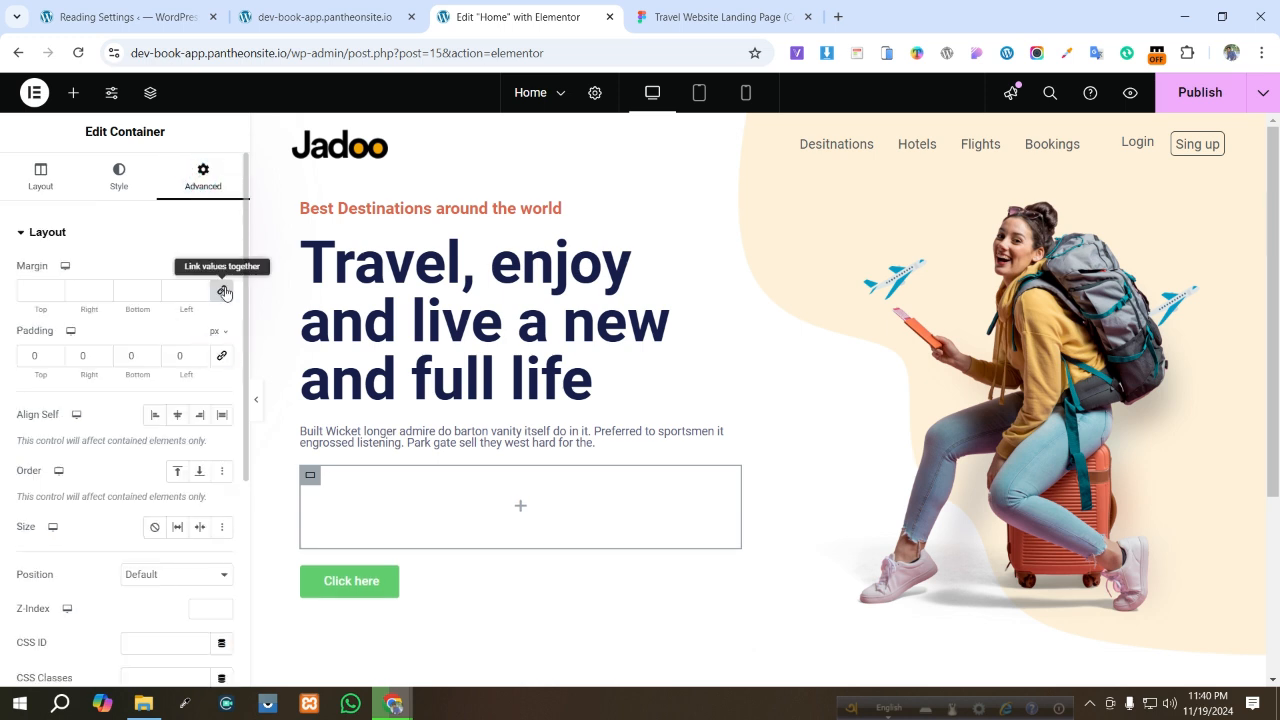
{"action": "left_click", "coordinate": [224, 291]}
{"action": "left_click_drag", "start_coordinate": [349, 583], "coordinate": [377, 522]}
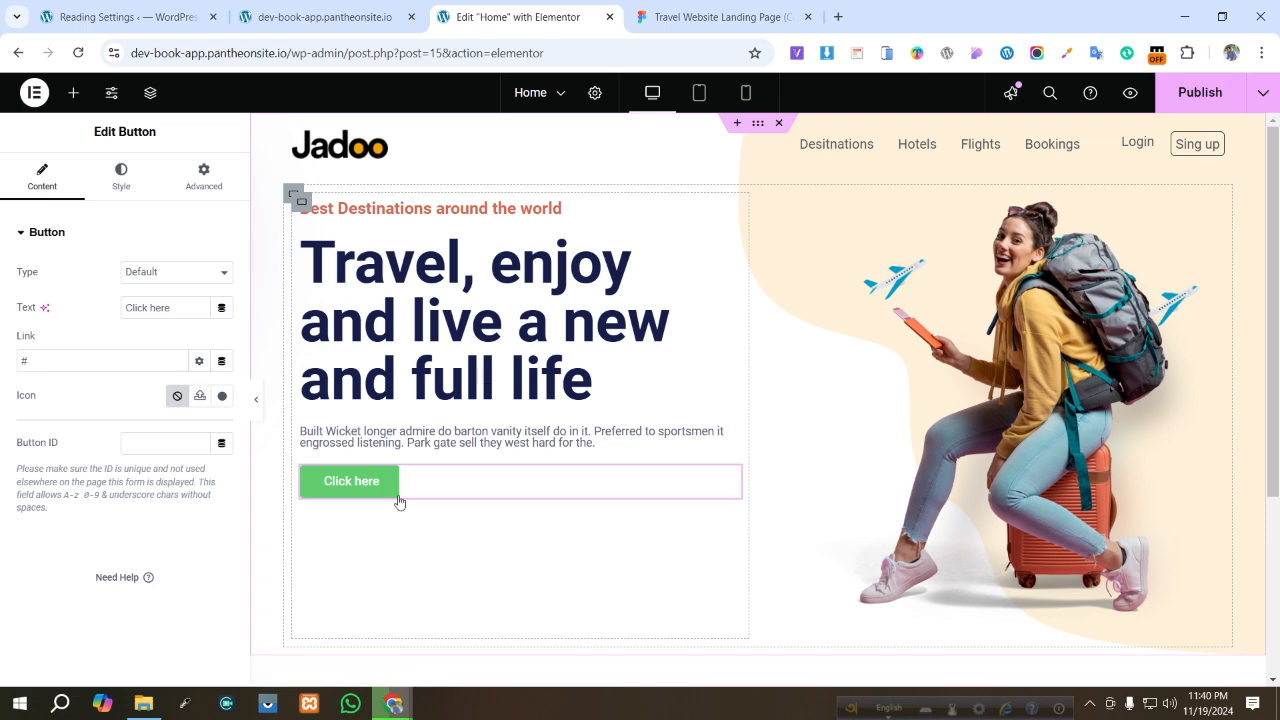
- Set the button container's direction to row
{"action": "left_click", "coordinate": [358, 497]}
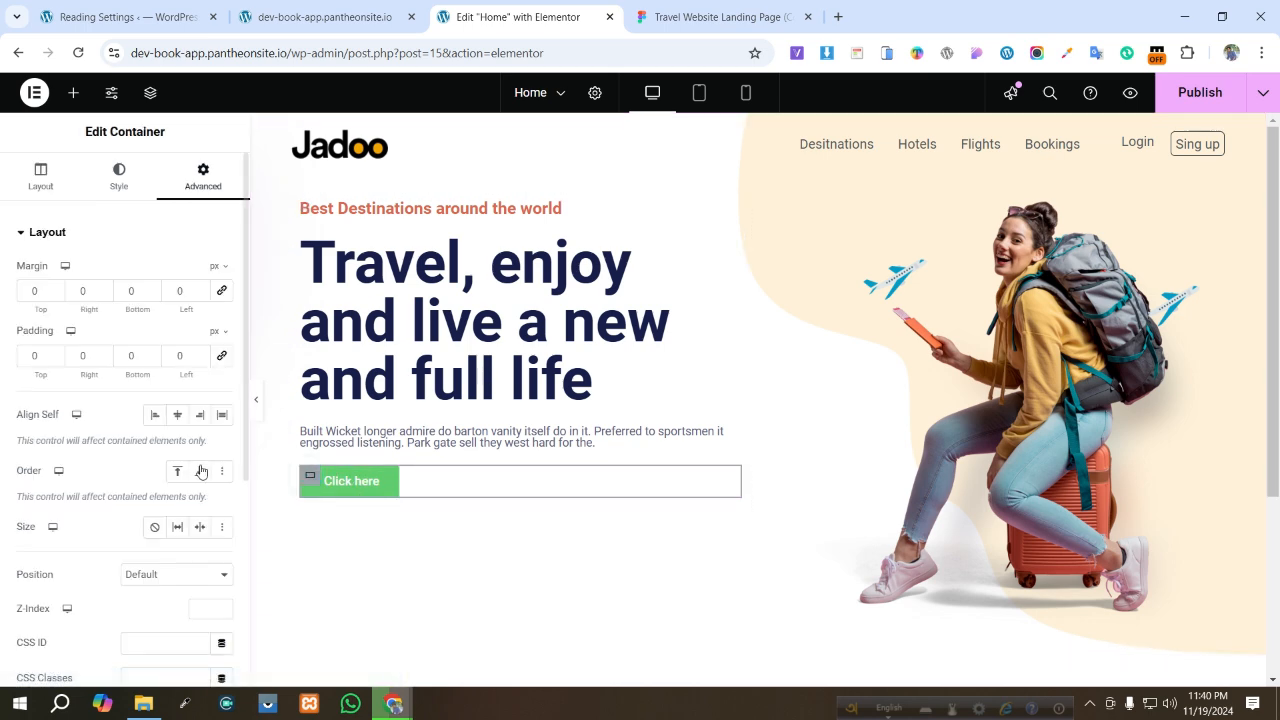
{"action": "left_click", "coordinate": [38, 171]}
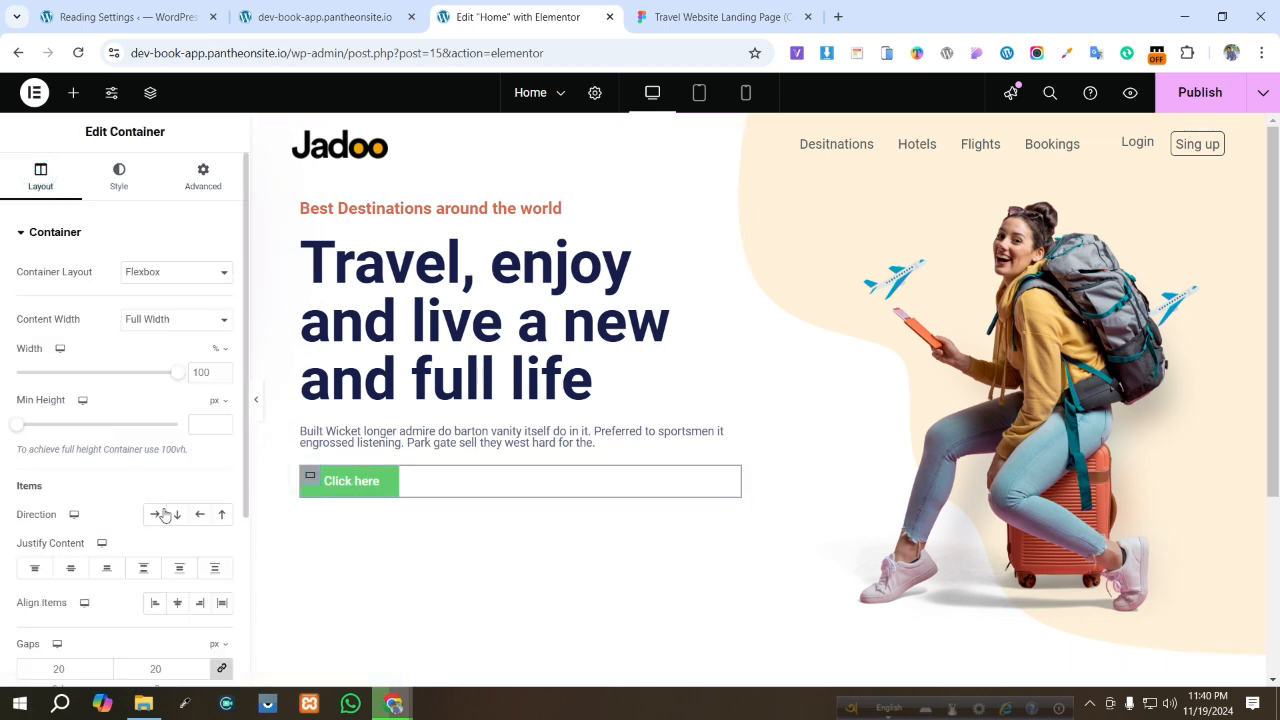
{"action": "left_click", "coordinate": [160, 517]}
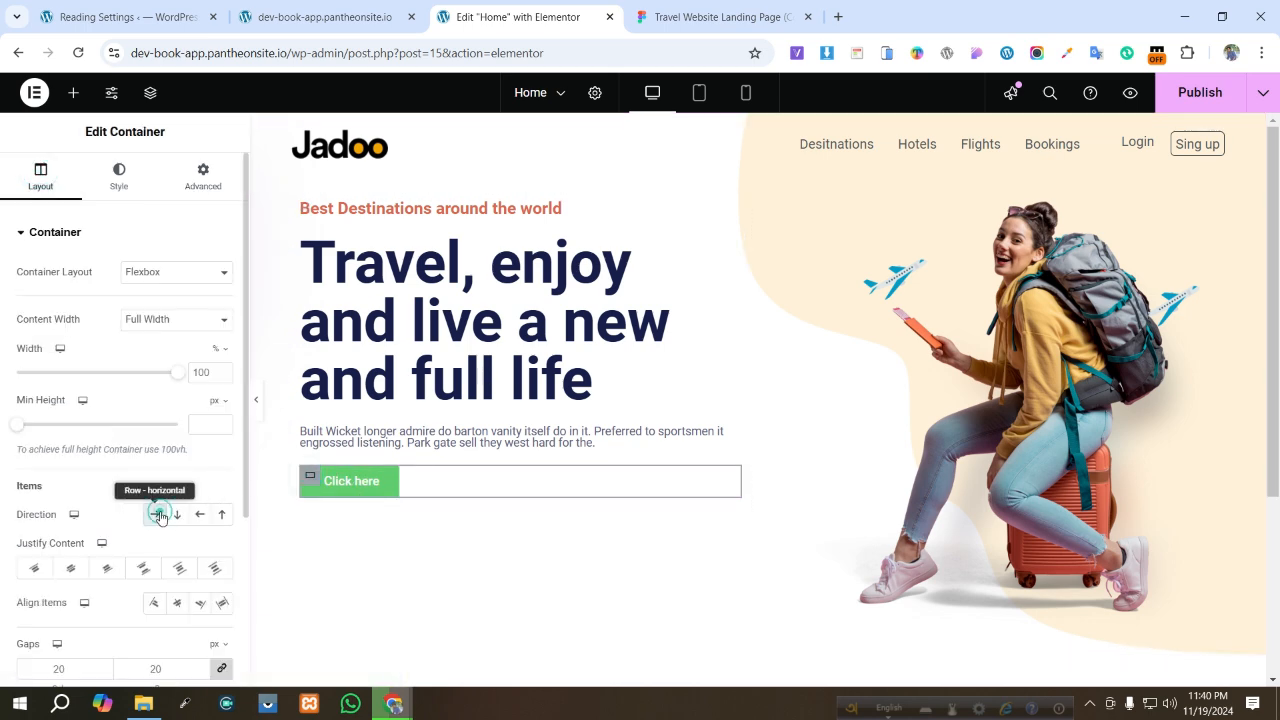
- Set the button text to "Find out more", copied from the Figma CTA button
{"action": "left_click", "coordinate": [393, 481]}
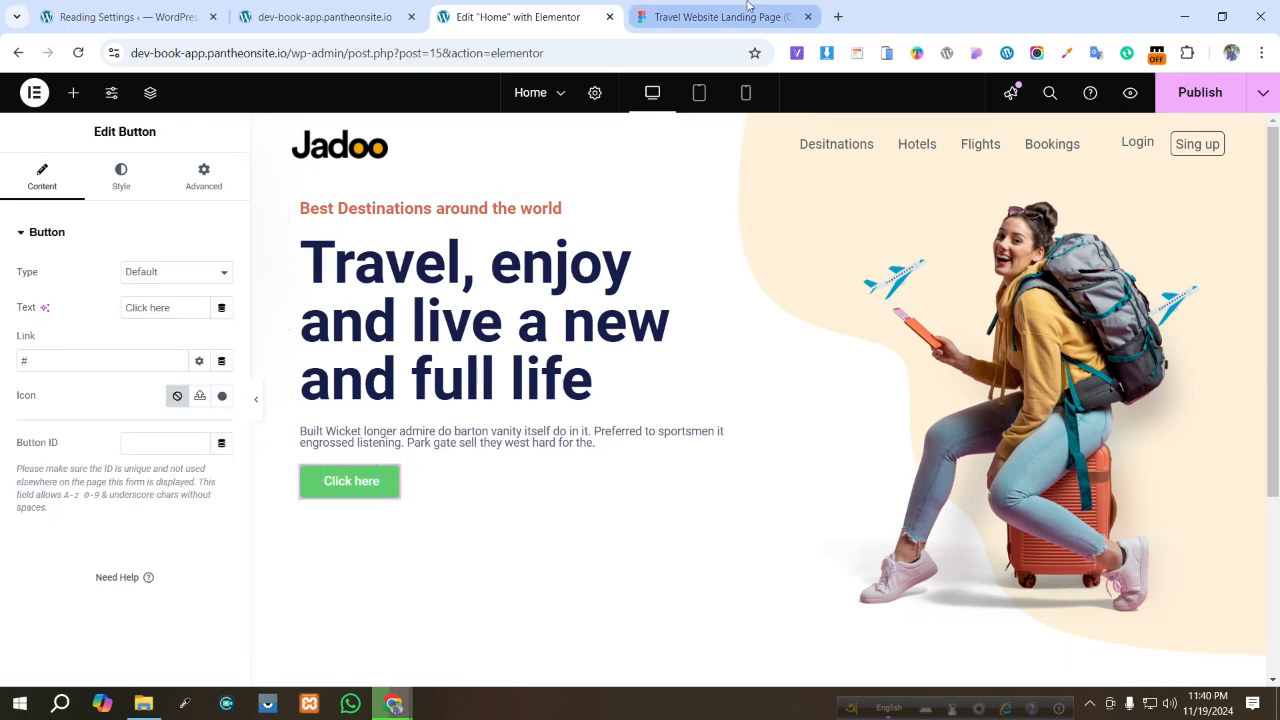
{"action": "left_click", "coordinate": [720, 17]}
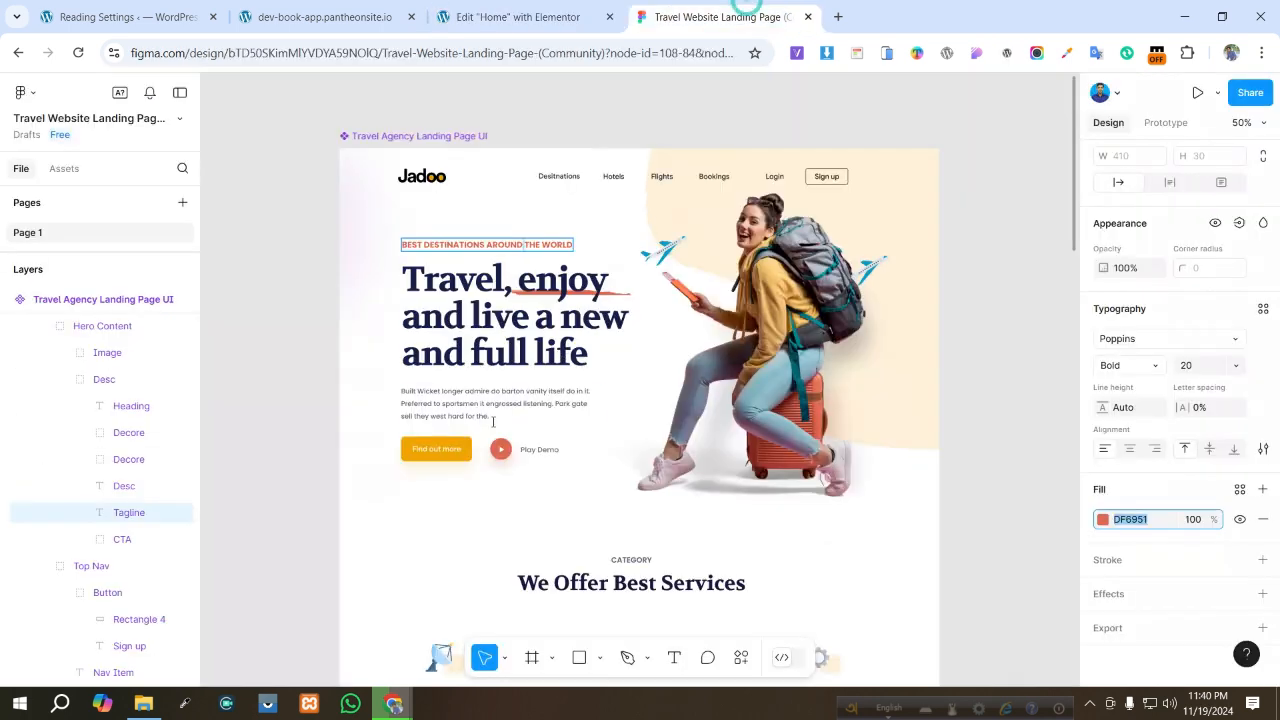
{"action": "left_click", "coordinate": [438, 450], "text": "ctrl"}
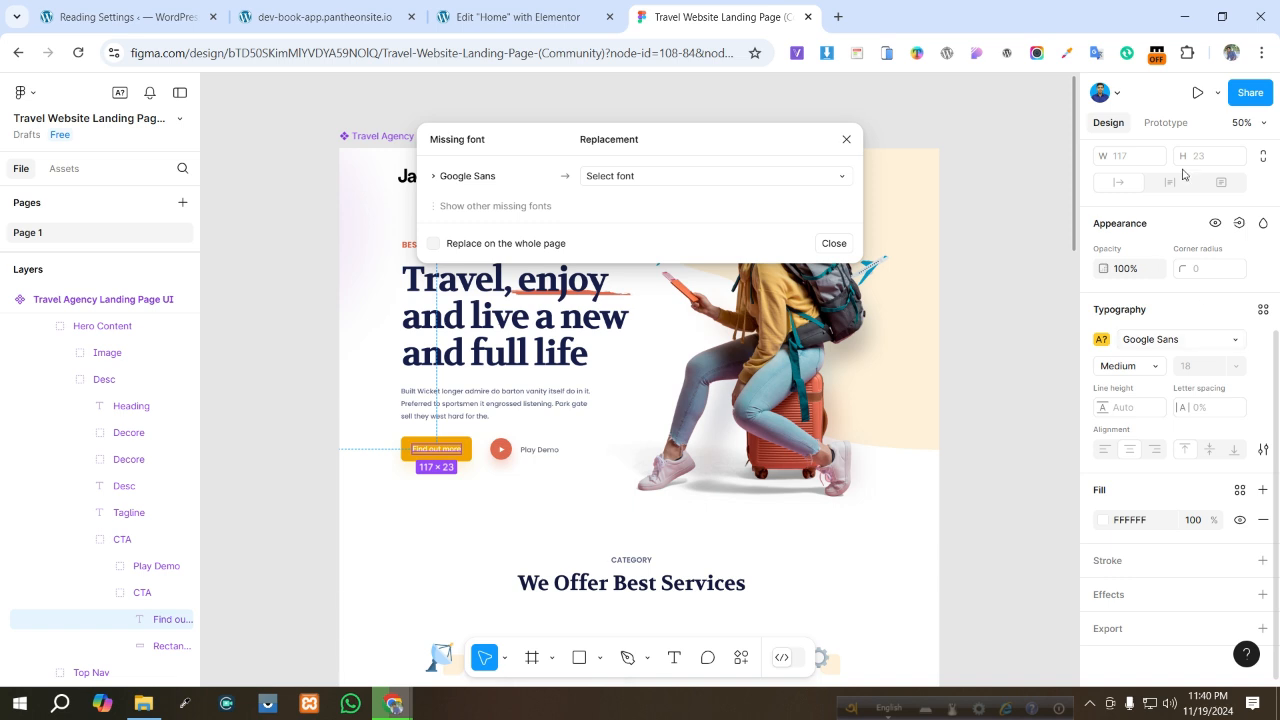
{"action": "scroll", "coordinate": [1155, 264], "scroll_direction": "up", "scroll_amount": 3}
{"action": "left_click_drag", "start_coordinate": [1172, 191], "coordinate": [1038, 211]}
{"action": "key", "text": "ctrl+c"}
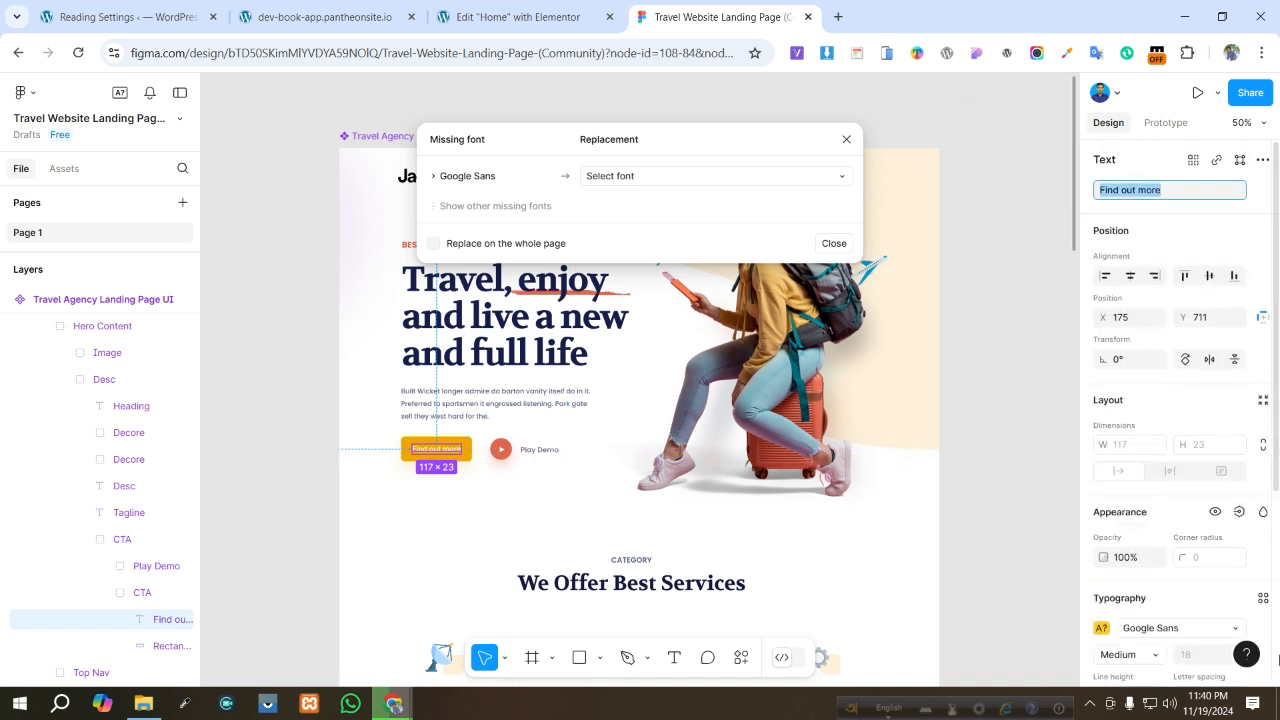
{"action": "left_click", "coordinate": [495, 17]}
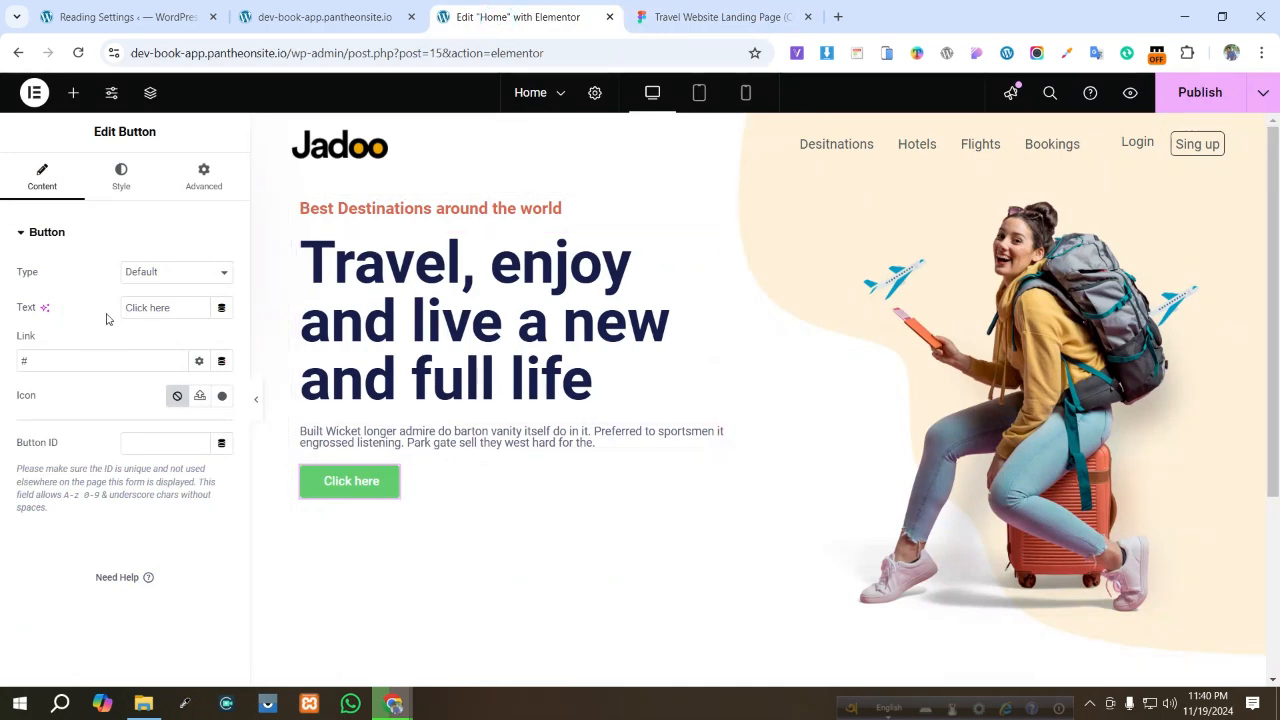
{"action": "left_click_drag", "start_coordinate": [174, 307], "coordinate": [0, 307]}
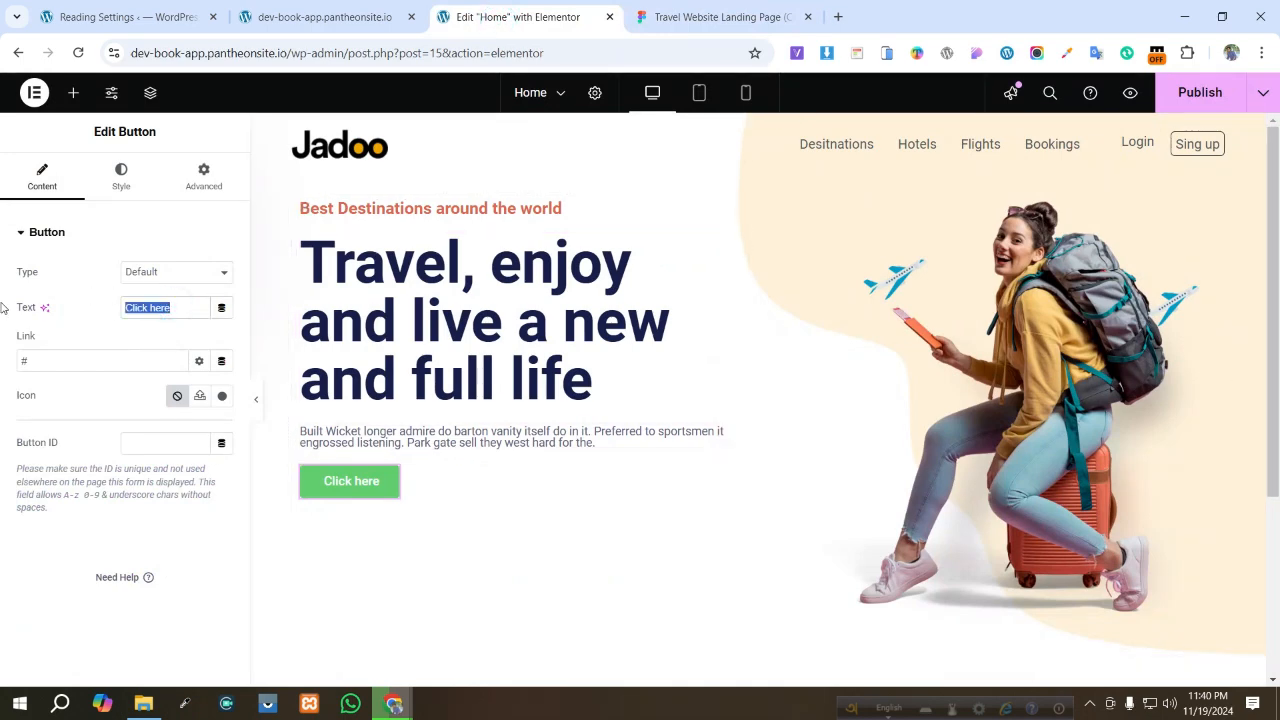
{"action": "key", "text": "ctrl+v"}
- Copy the hex fill colour F1A501 of the Figma "Find out more" CTA button
{"action": "left_click", "coordinate": [715, 17]}
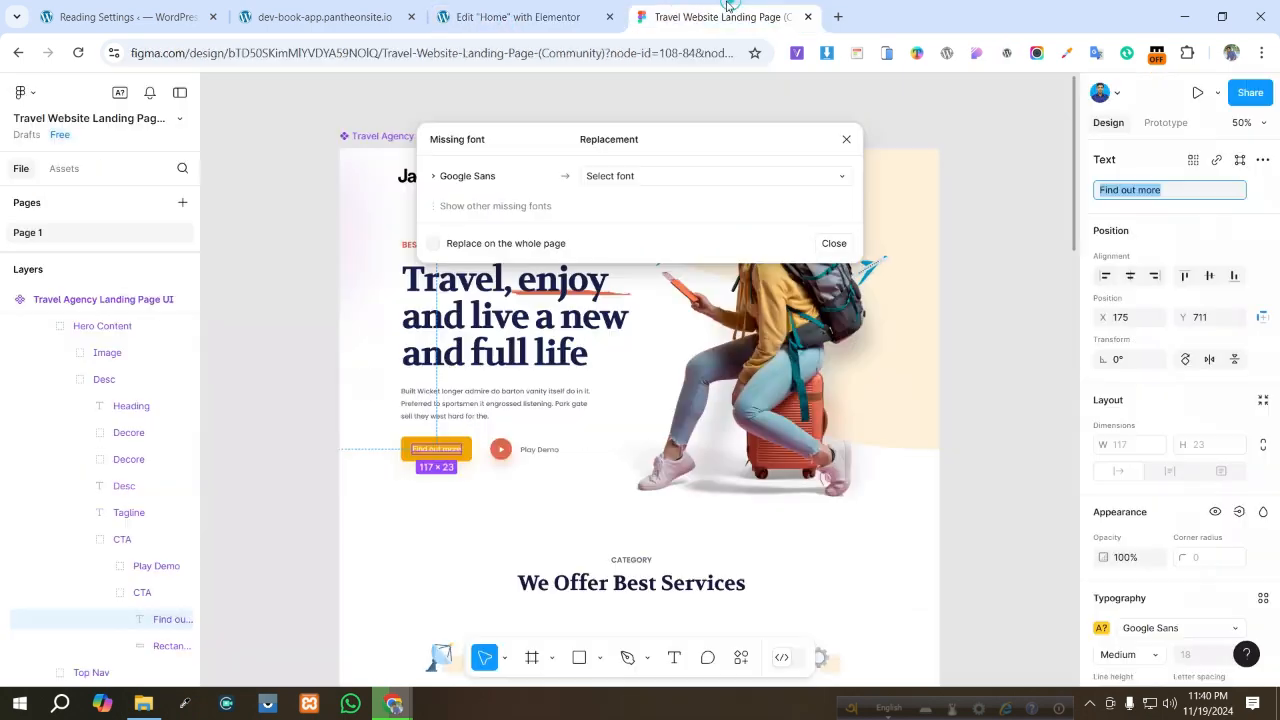
{"action": "left_click", "coordinate": [470, 452]}
{"action": "double_click", "coordinate": [470, 452]}
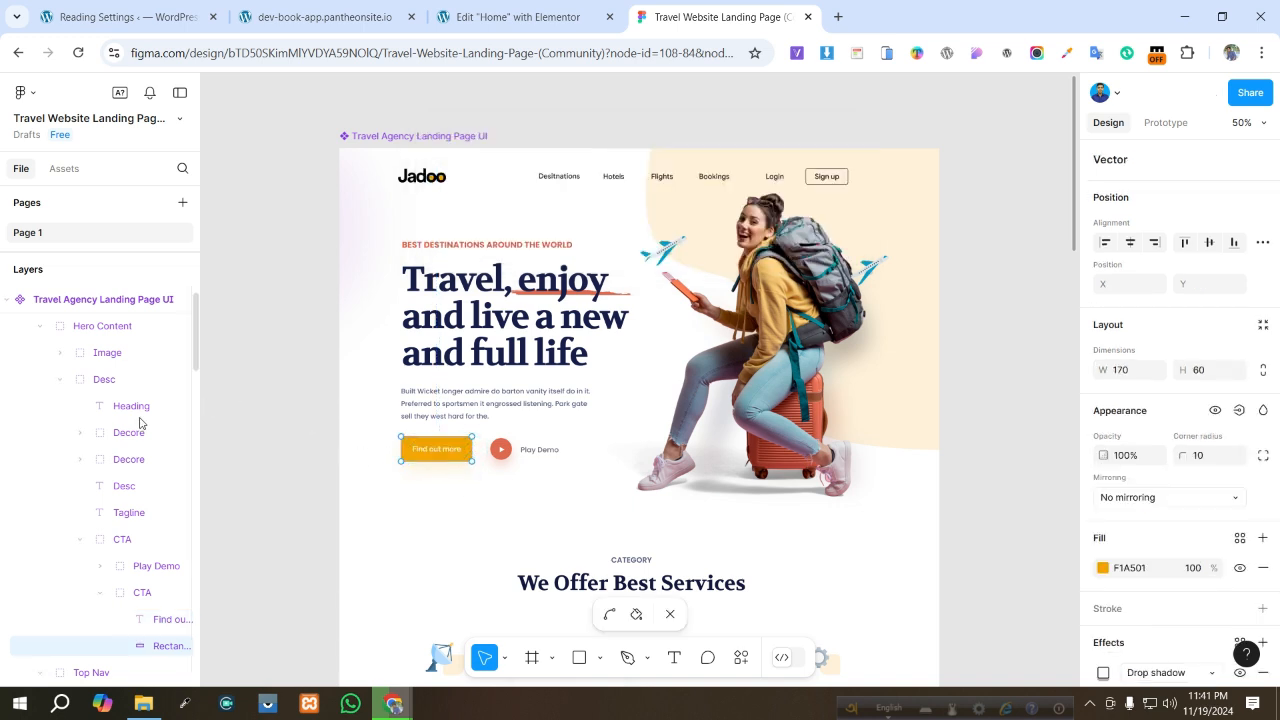
{"action": "left_click", "coordinate": [119, 535]}
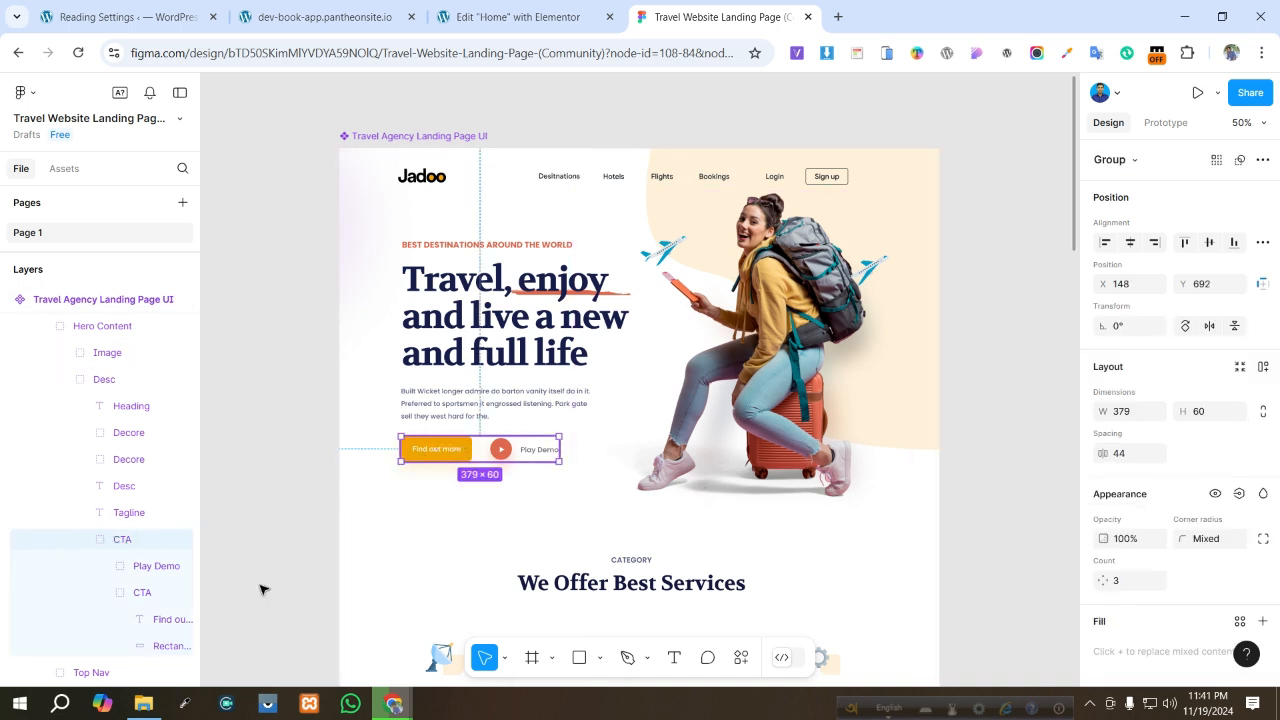
{"action": "left_click", "coordinate": [145, 593]}
{"action": "scroll", "coordinate": [1215, 535], "scroll_direction": "down", "scroll_amount": 3}
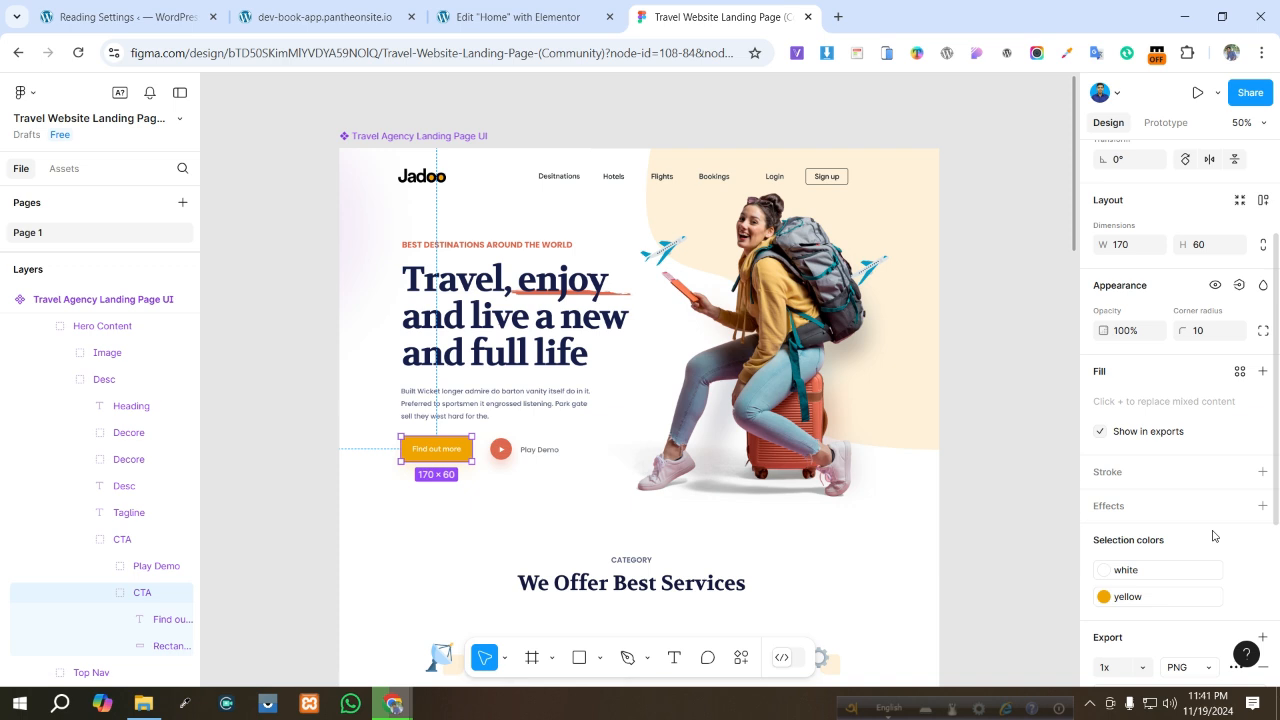
{"action": "left_click", "coordinate": [1133, 600]}
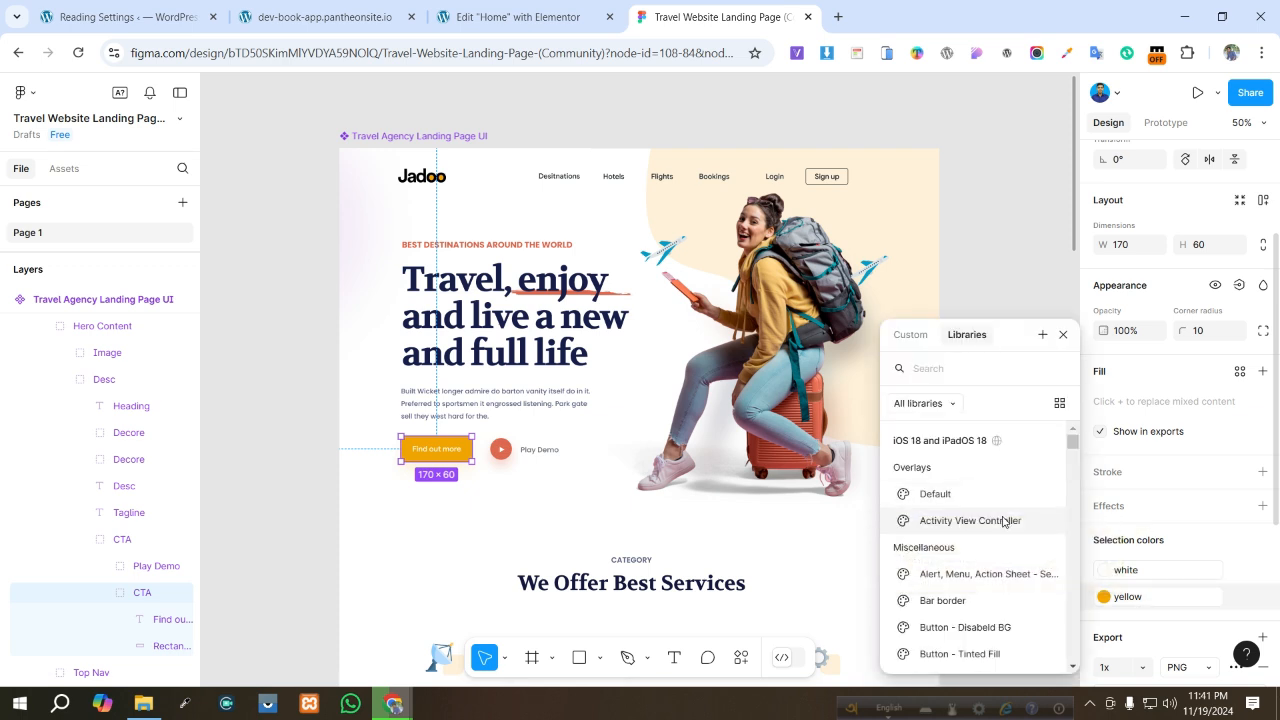
{"action": "left_click", "coordinate": [1107, 598]}
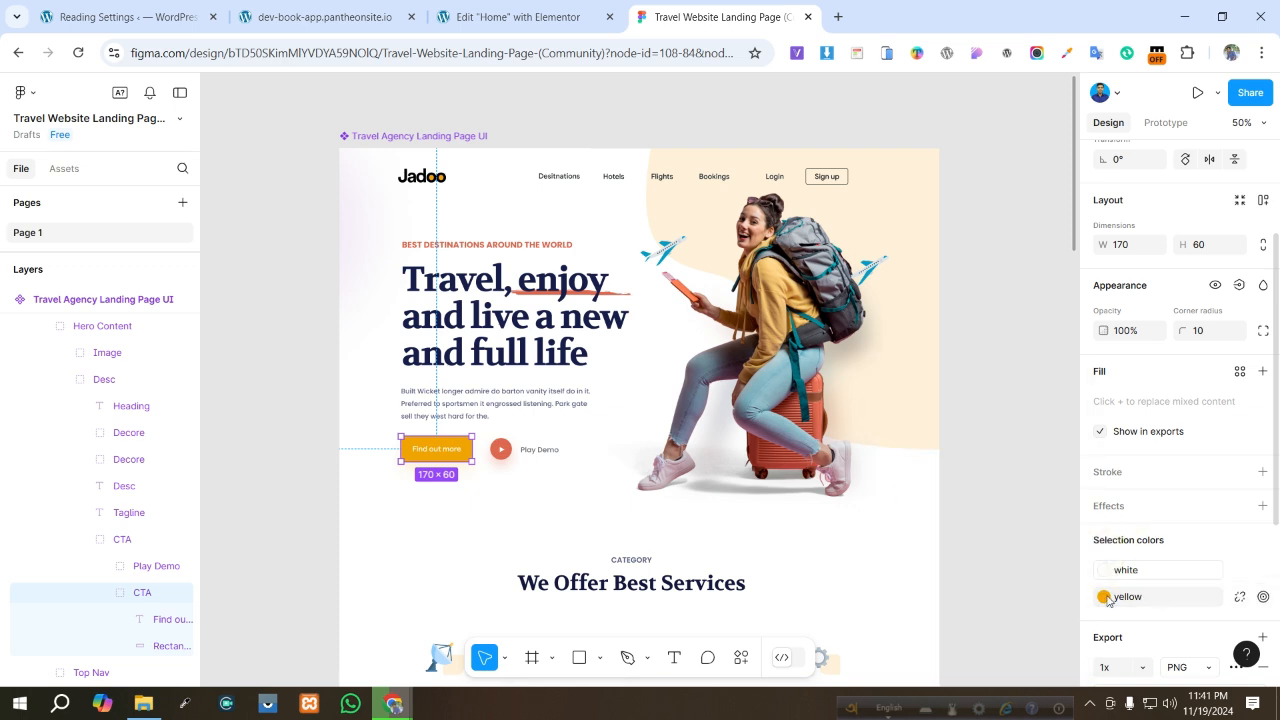
{"action": "left_click", "coordinate": [1107, 599]}
{"action": "left_click", "coordinate": [1140, 598]}
{"action": "scroll", "coordinate": [1250, 575], "scroll_direction": "down", "scroll_amount": 1}
{"action": "left_click", "coordinate": [1243, 516]}
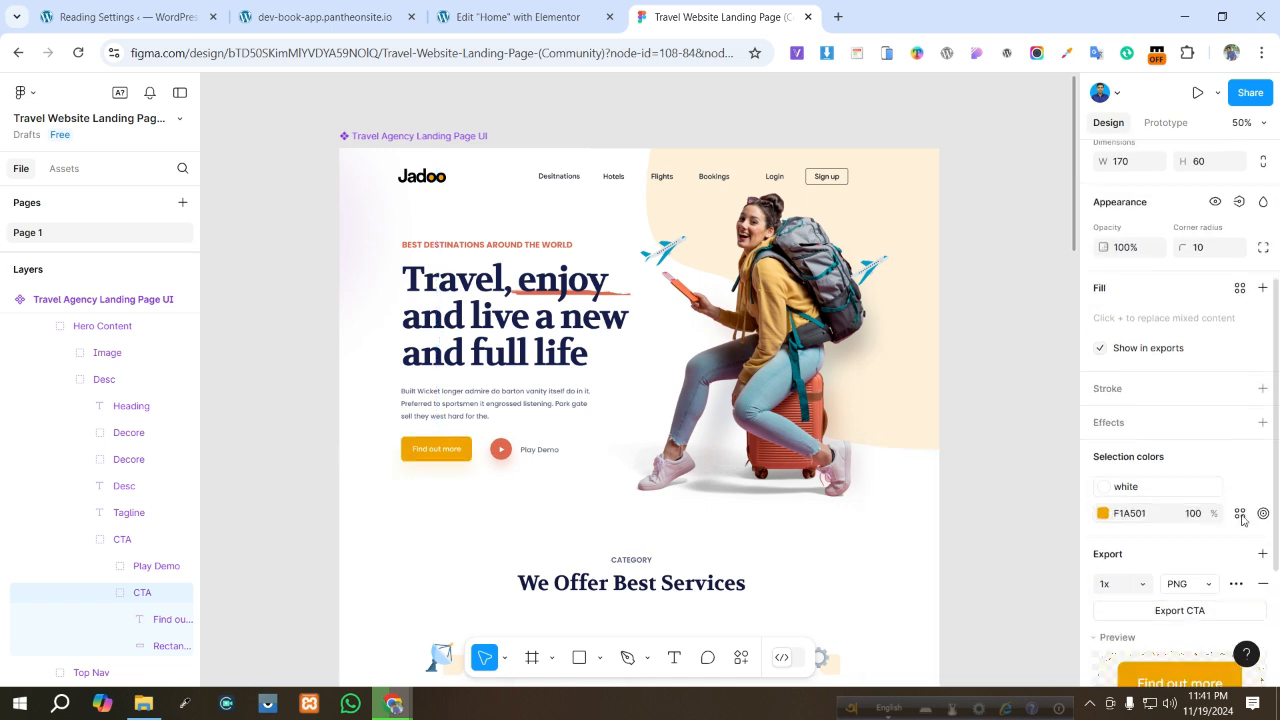
{"action": "left_click", "coordinate": [1130, 512]}
{"action": "key", "text": "ctrl+c"}
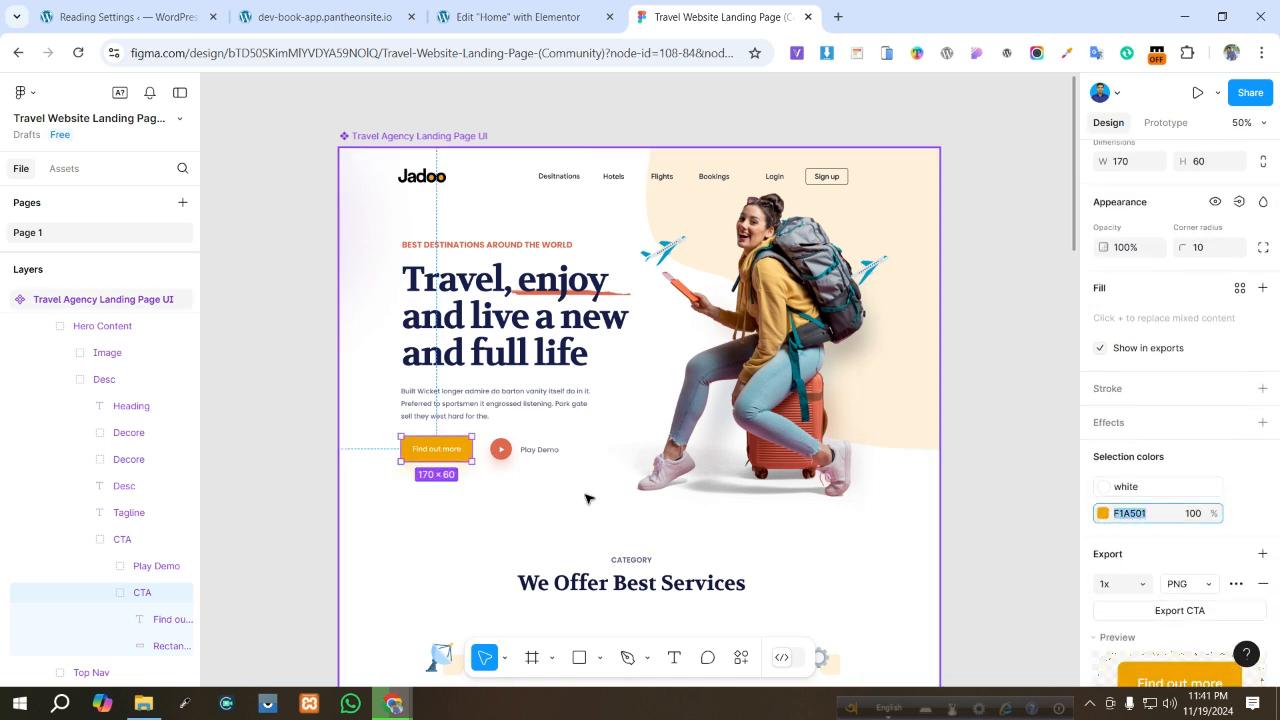
- Set the button's background colour to F1A501
{"action": "left_click", "coordinate": [480, 17]}
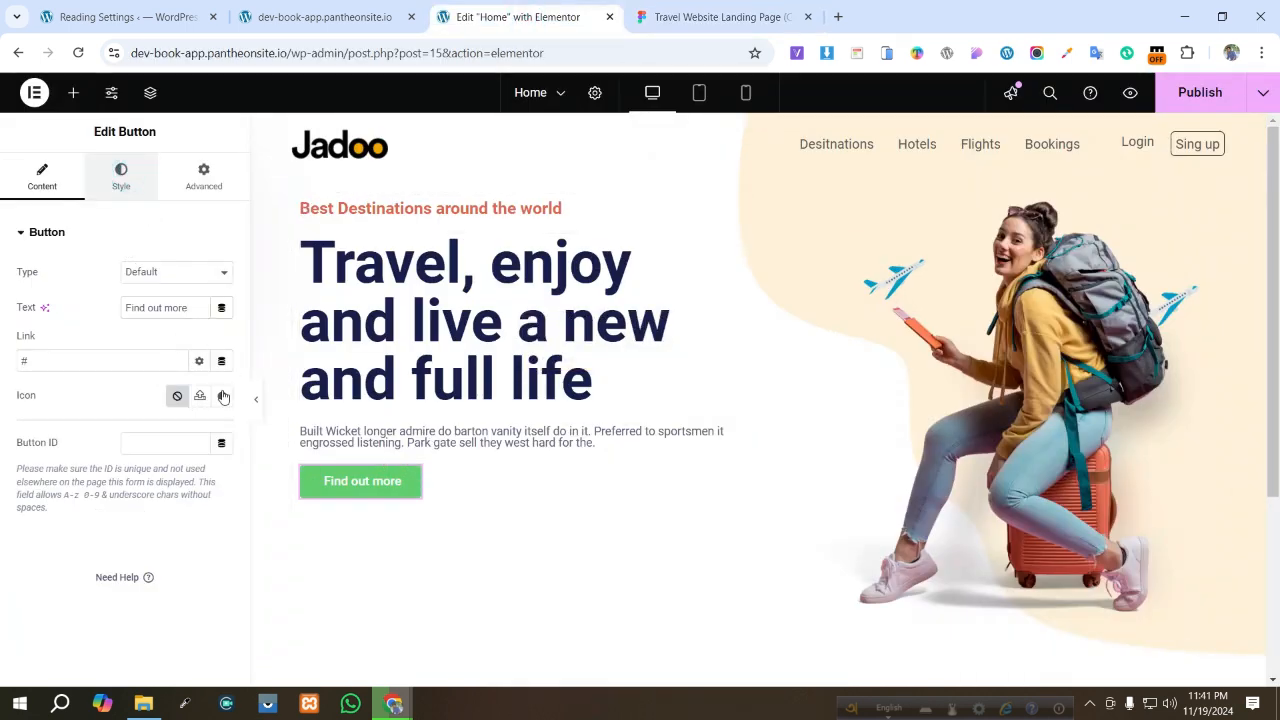
{"action": "left_click", "coordinate": [121, 177]}
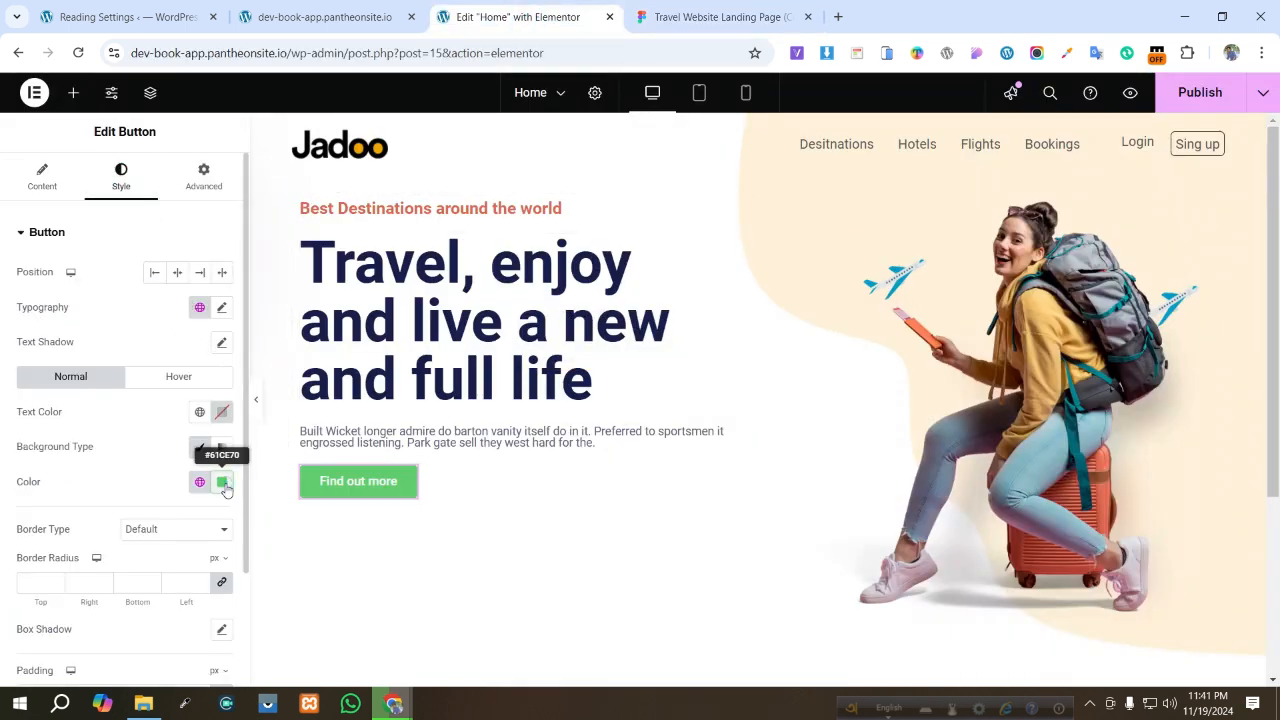
{"action": "left_click", "coordinate": [223, 484]}
{"action": "left_click", "coordinate": [137, 479]}
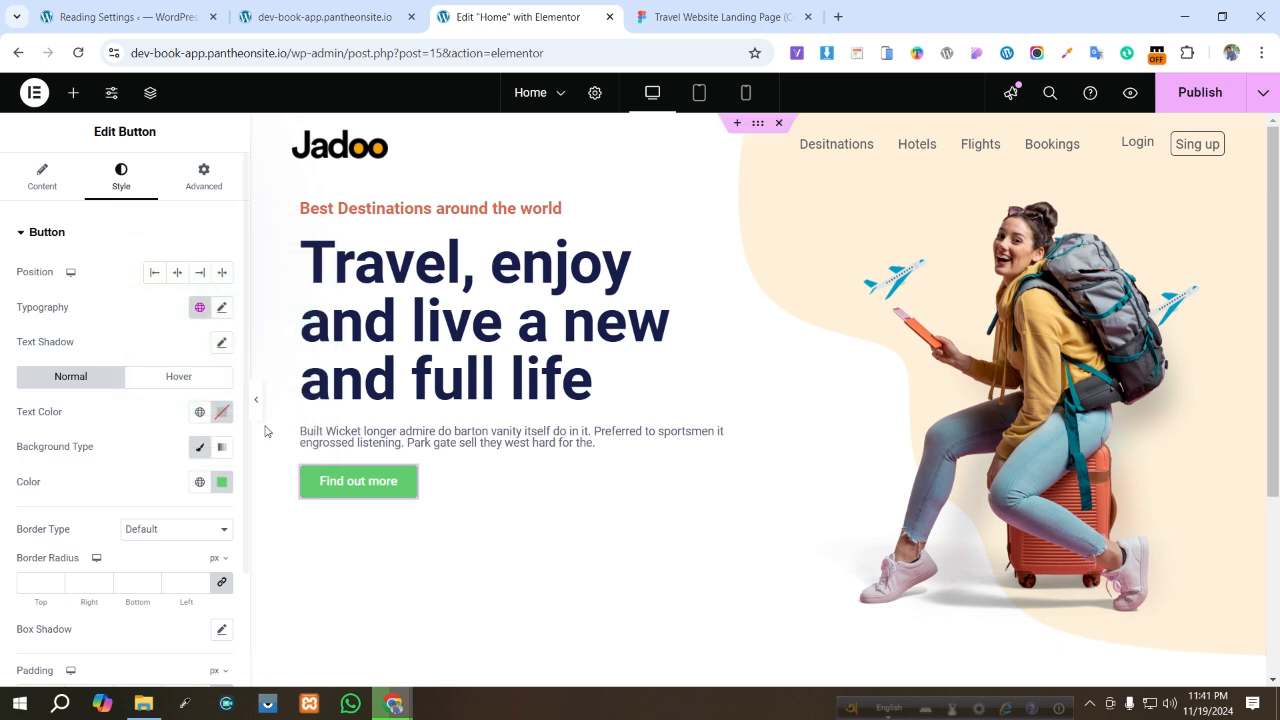
{"action": "left_click", "coordinate": [222, 483]}
{"action": "key", "text": "ctrl+v"}
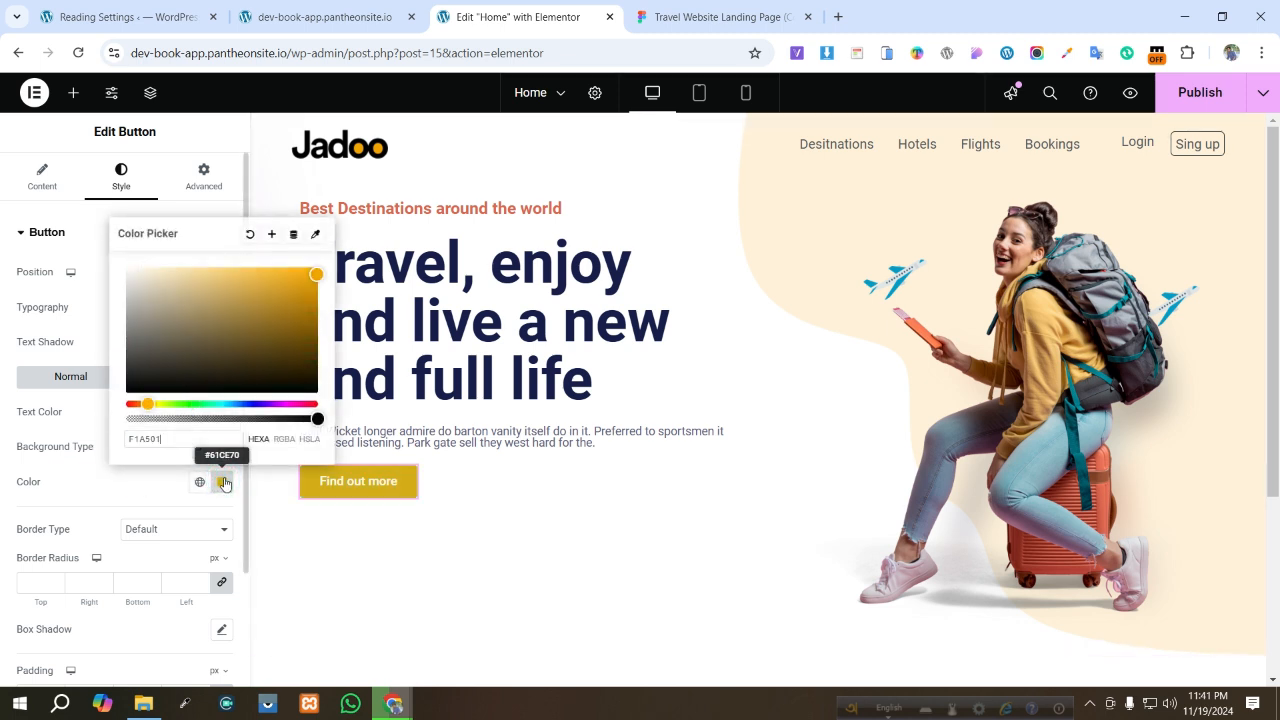
{"action": "left_click", "coordinate": [477, 519]}
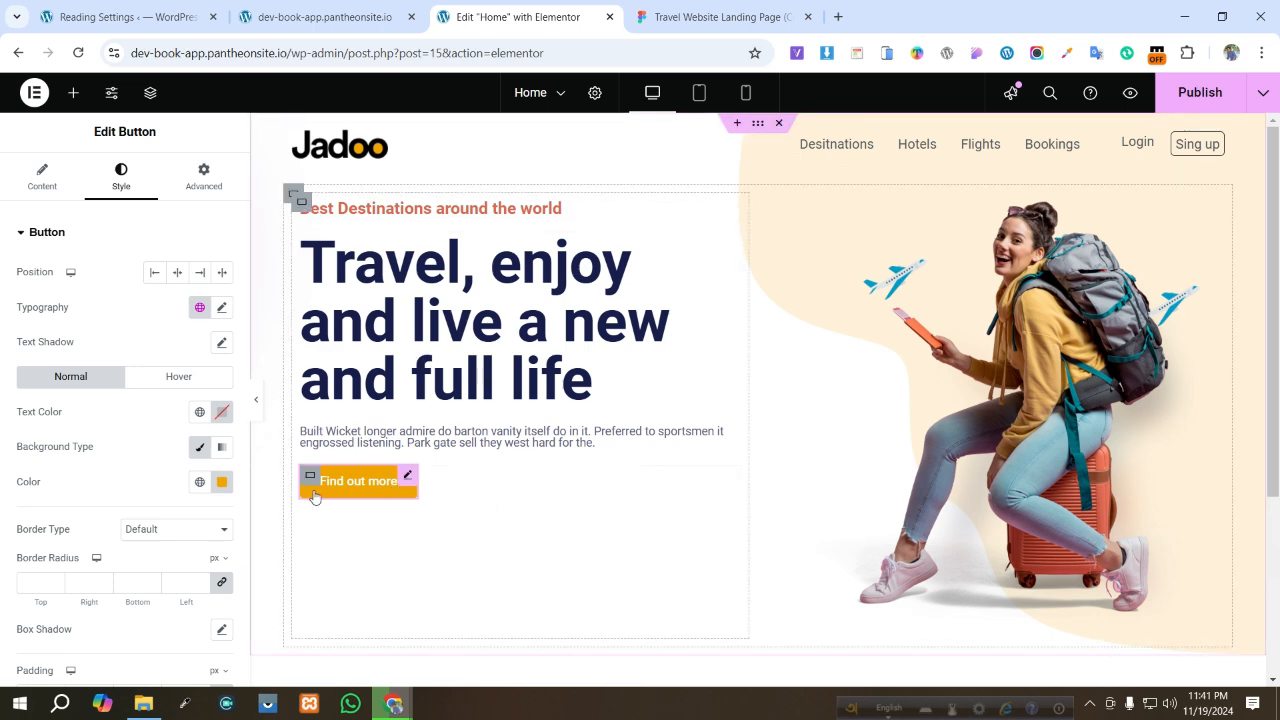
{"action": "left_click", "coordinate": [41, 182]}
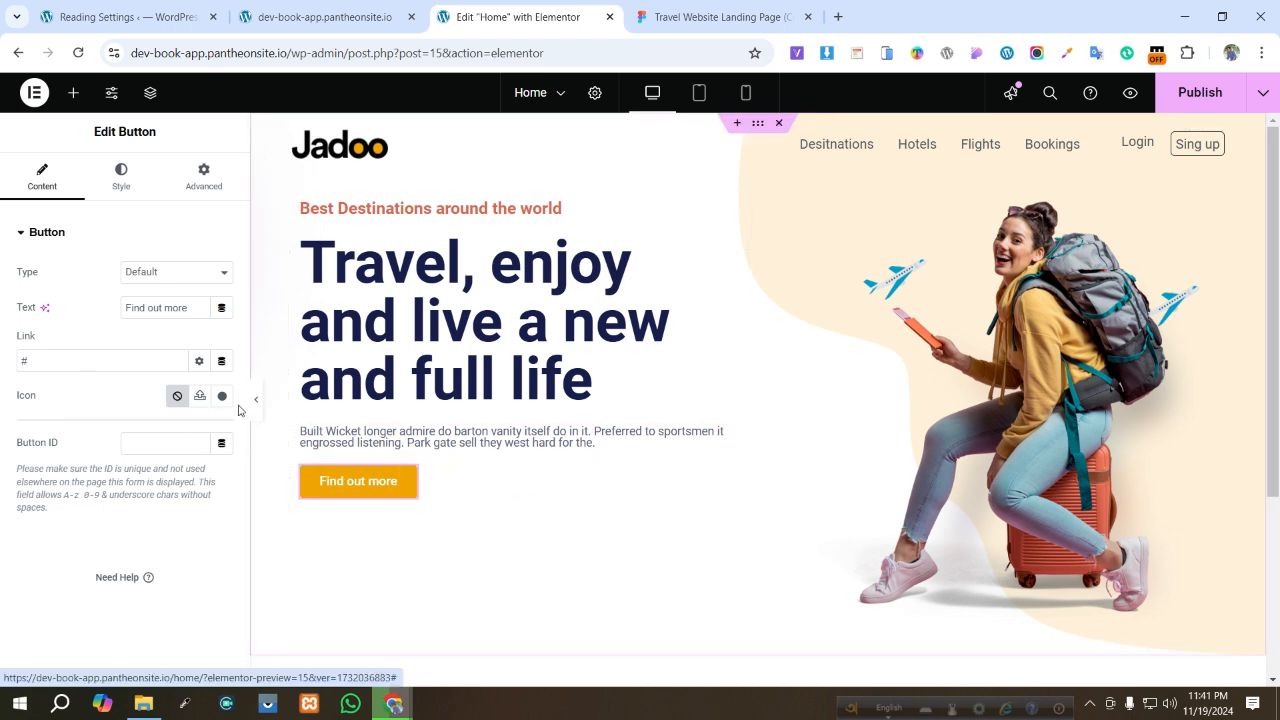
{"action": "left_click", "coordinate": [199, 397]}
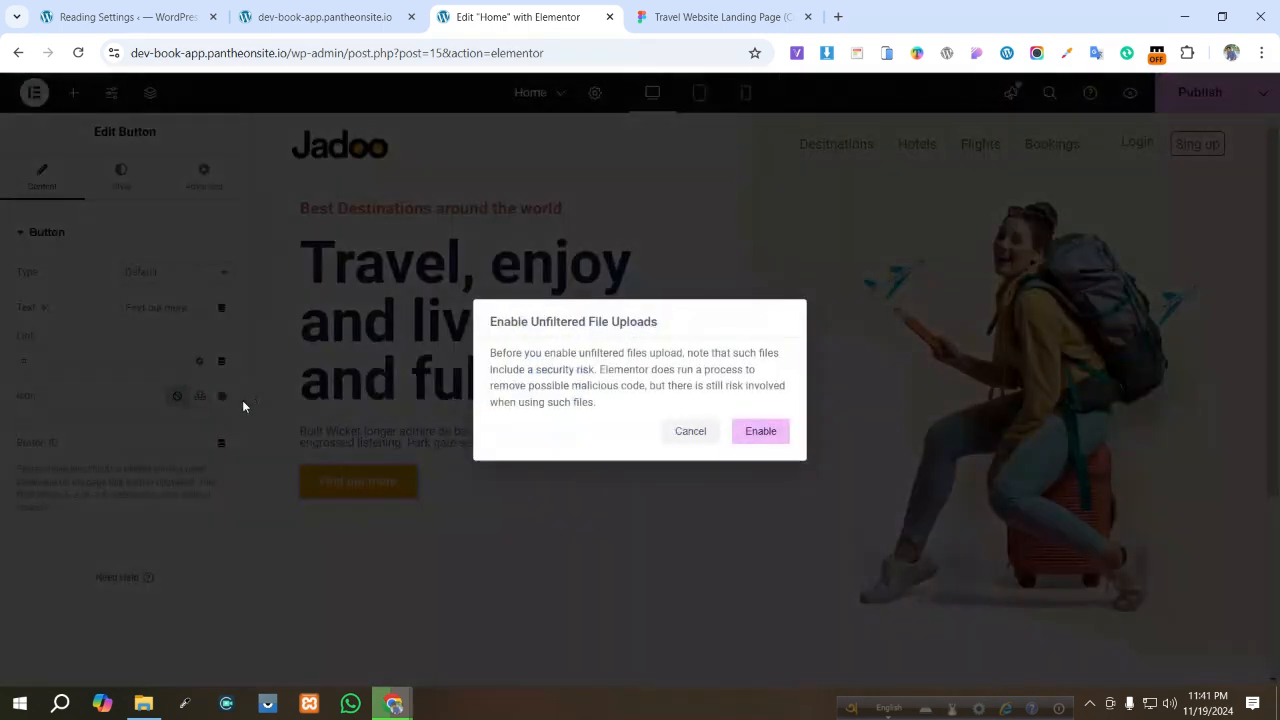
{"action": "left_click", "coordinate": [690, 432]}
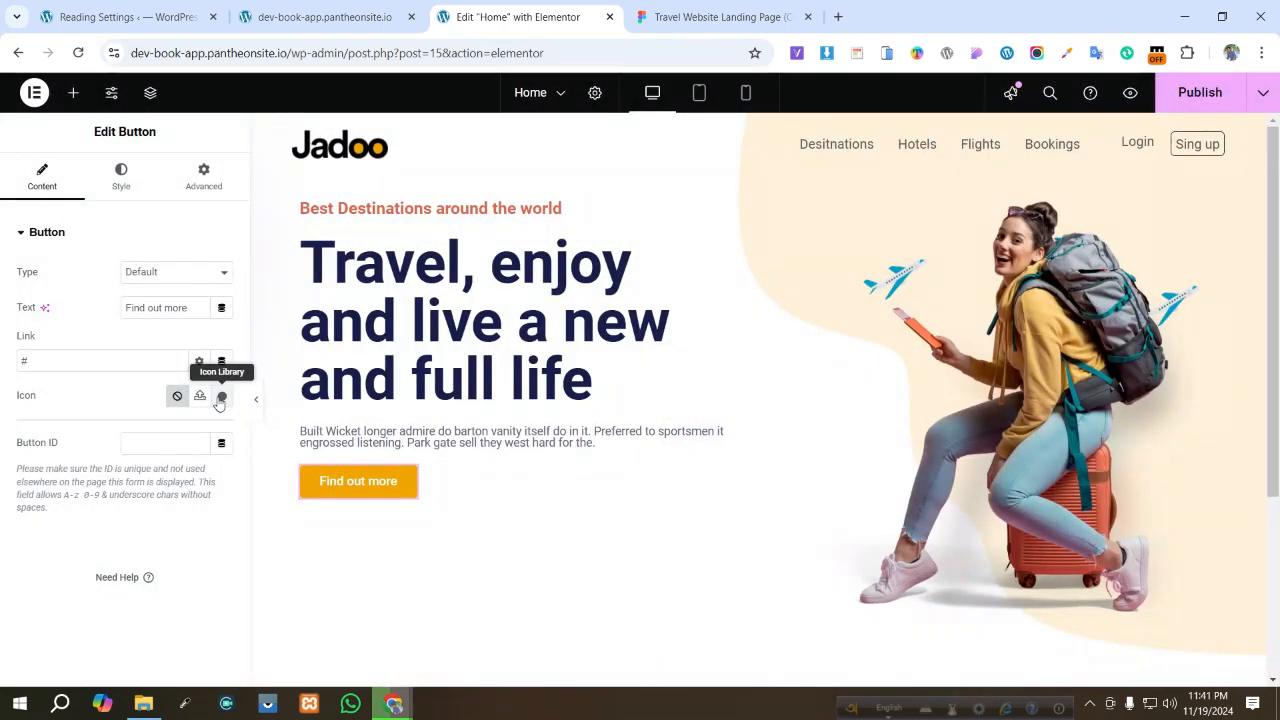
{"action": "left_click", "coordinate": [224, 398]}
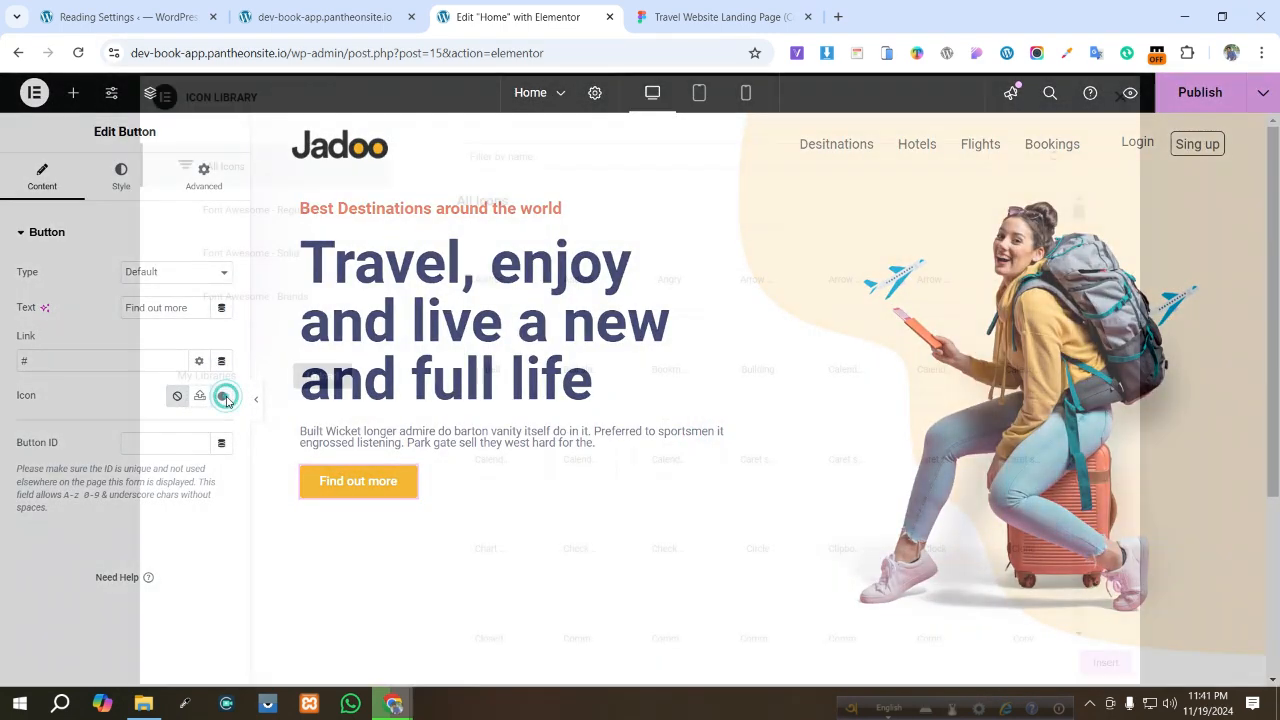
{"action": "left_click", "coordinate": [1120, 97]}
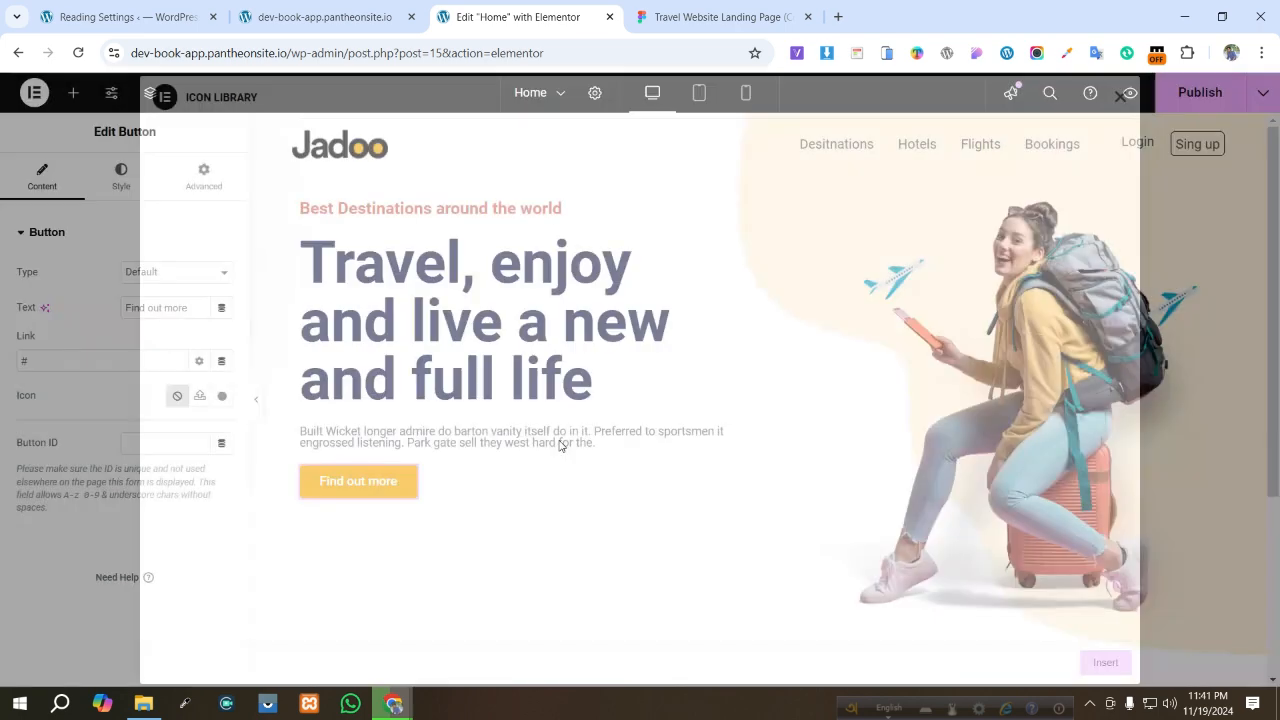
- Duplicate the "Find out more" button
{"action": "right_click", "coordinate": [380, 486]}
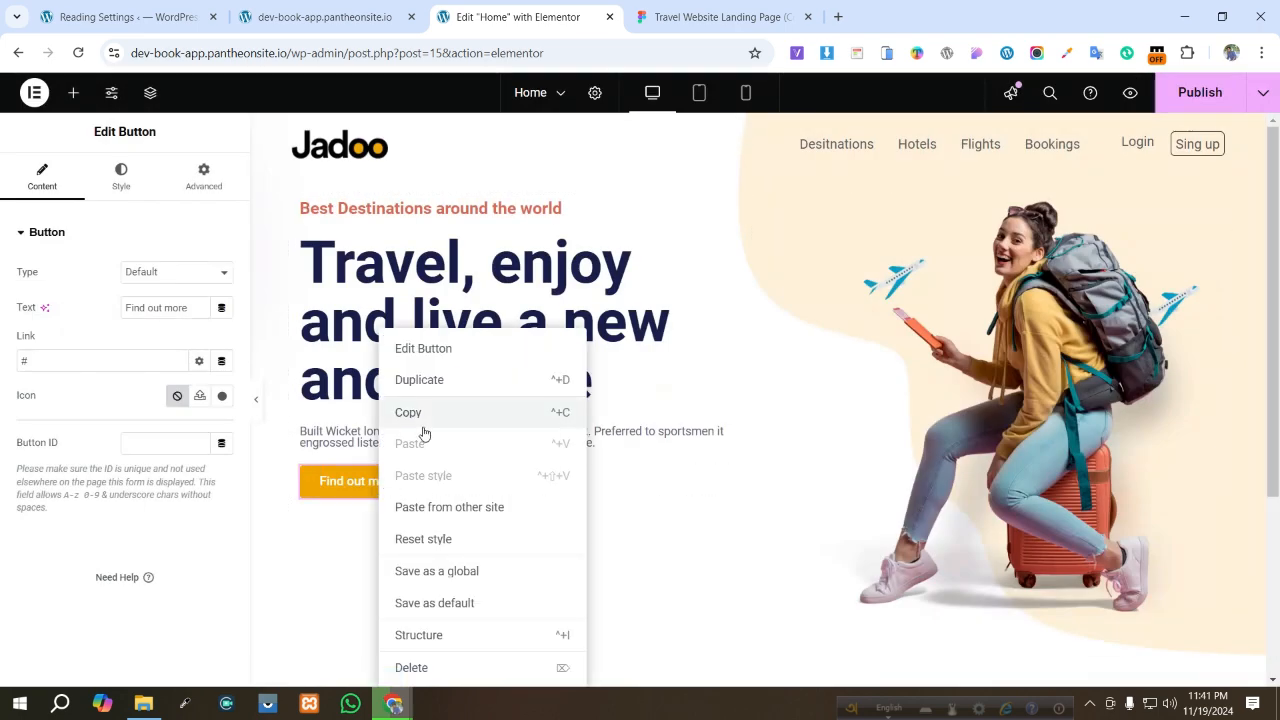
{"action": "left_click", "coordinate": [418, 389]}
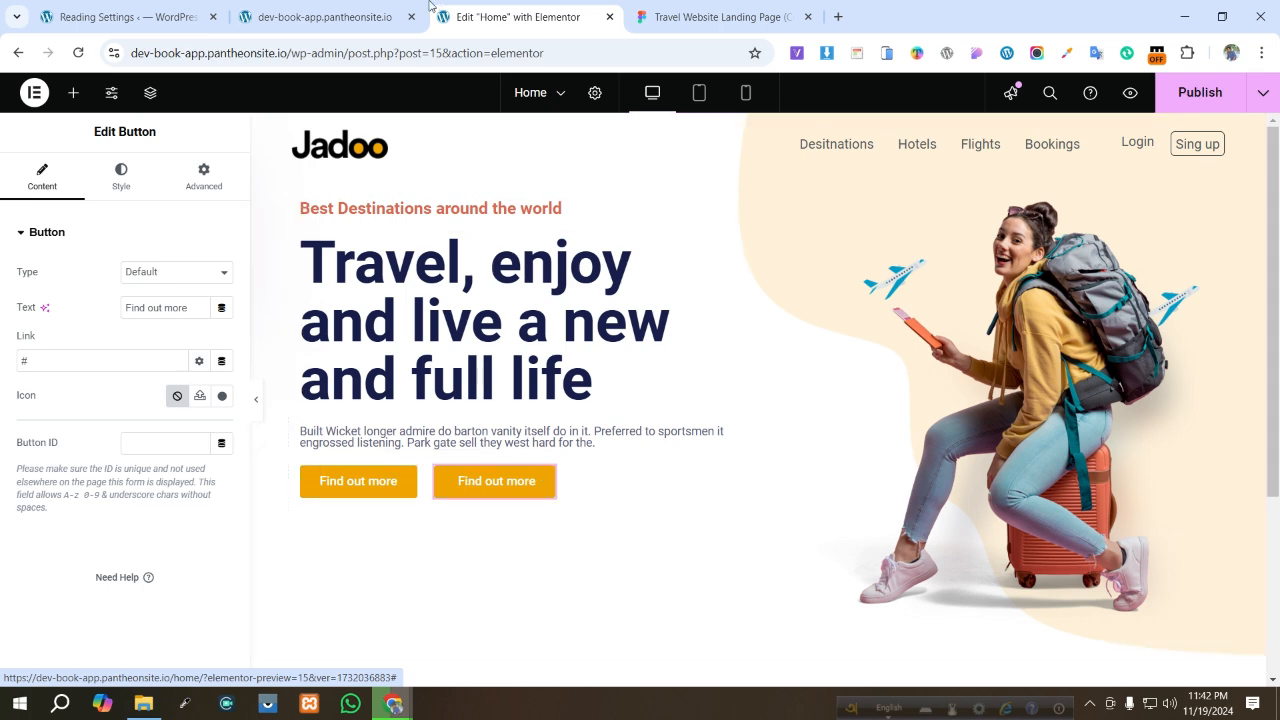
- Set the duplicated button's text to "Play Demo", copied from the Figma Play Demo label
{"action": "left_click", "coordinate": [710, 17]}
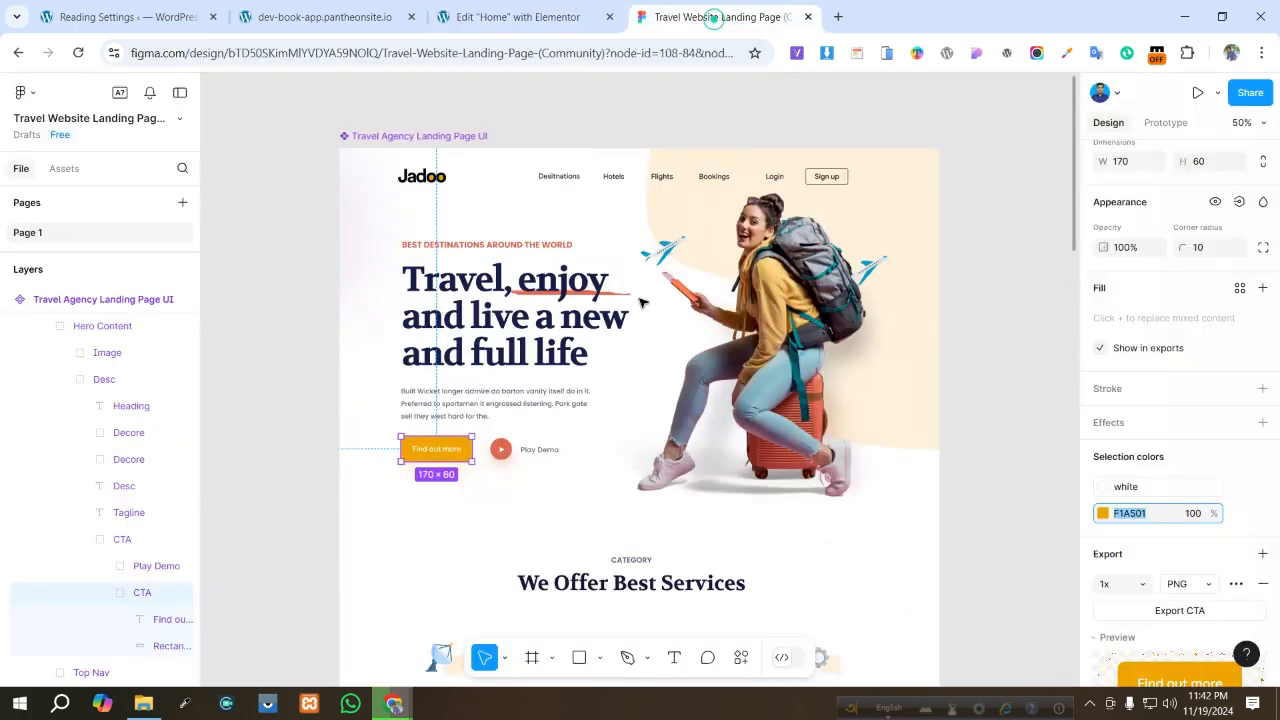
{"action": "left_click", "coordinate": [541, 453]}
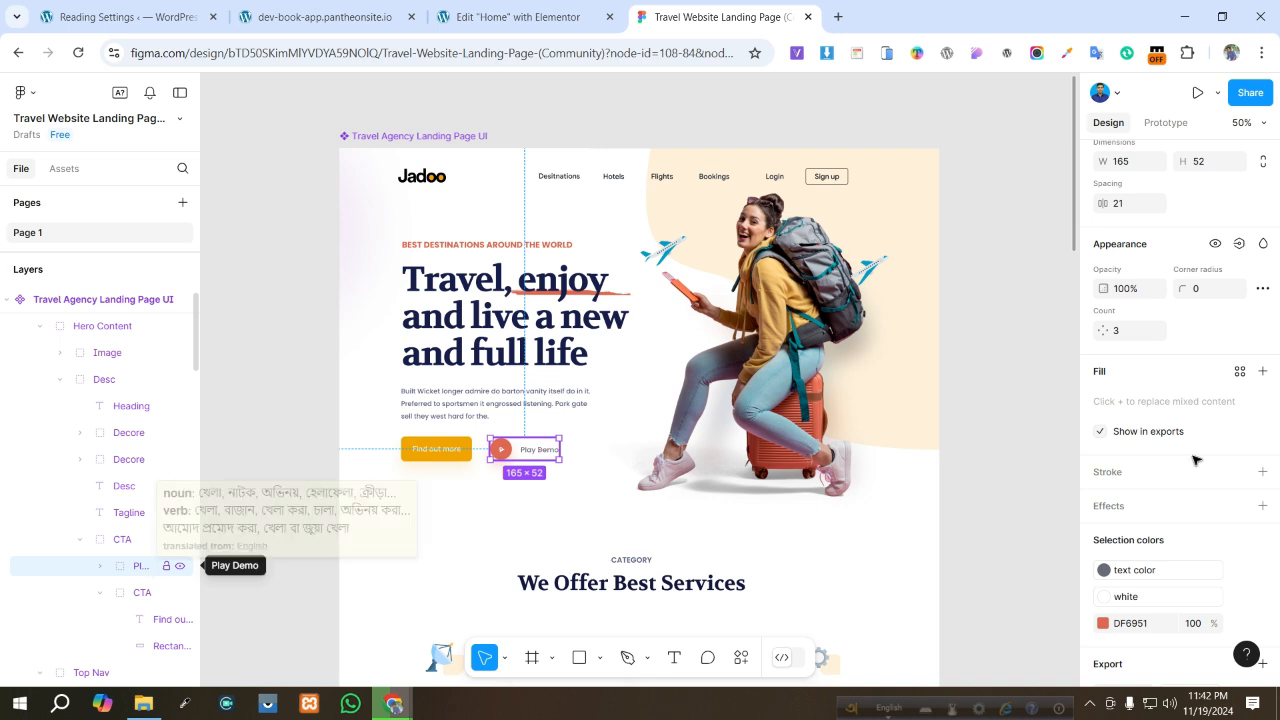
{"action": "scroll", "coordinate": [1254, 433], "scroll_direction": "up", "scroll_amount": 3}
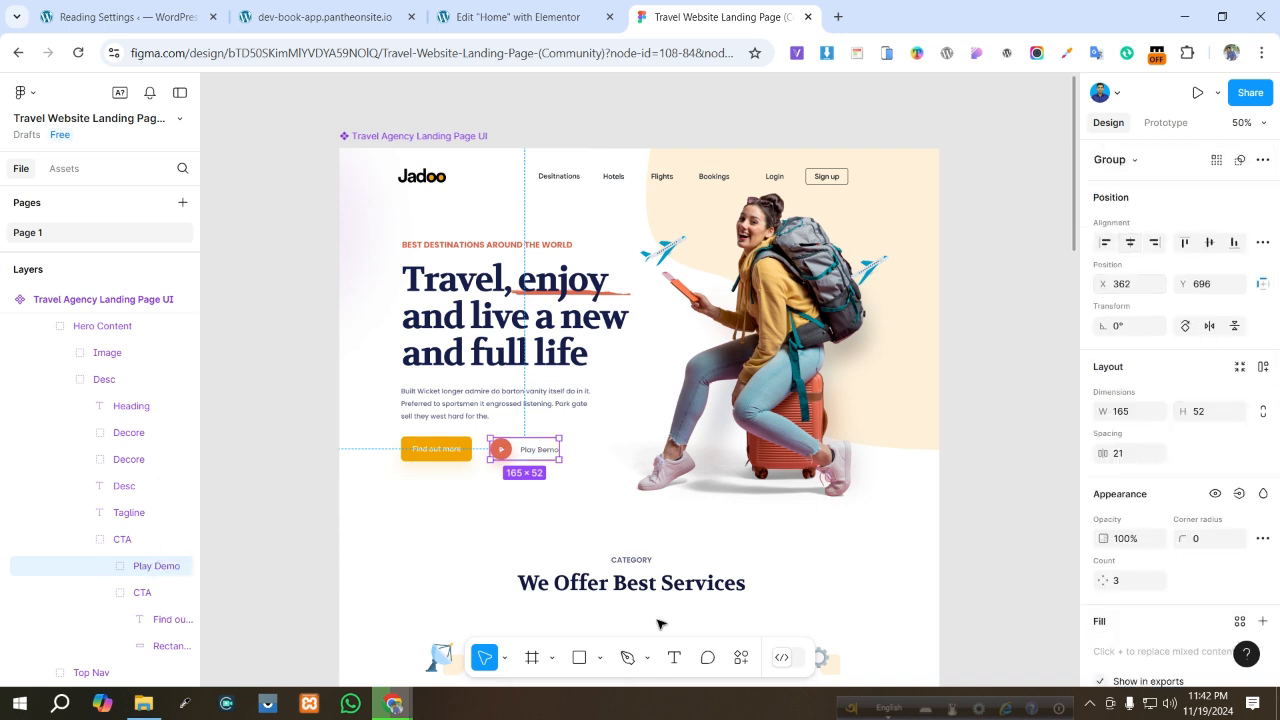
{"action": "double_click", "coordinate": [543, 451]}
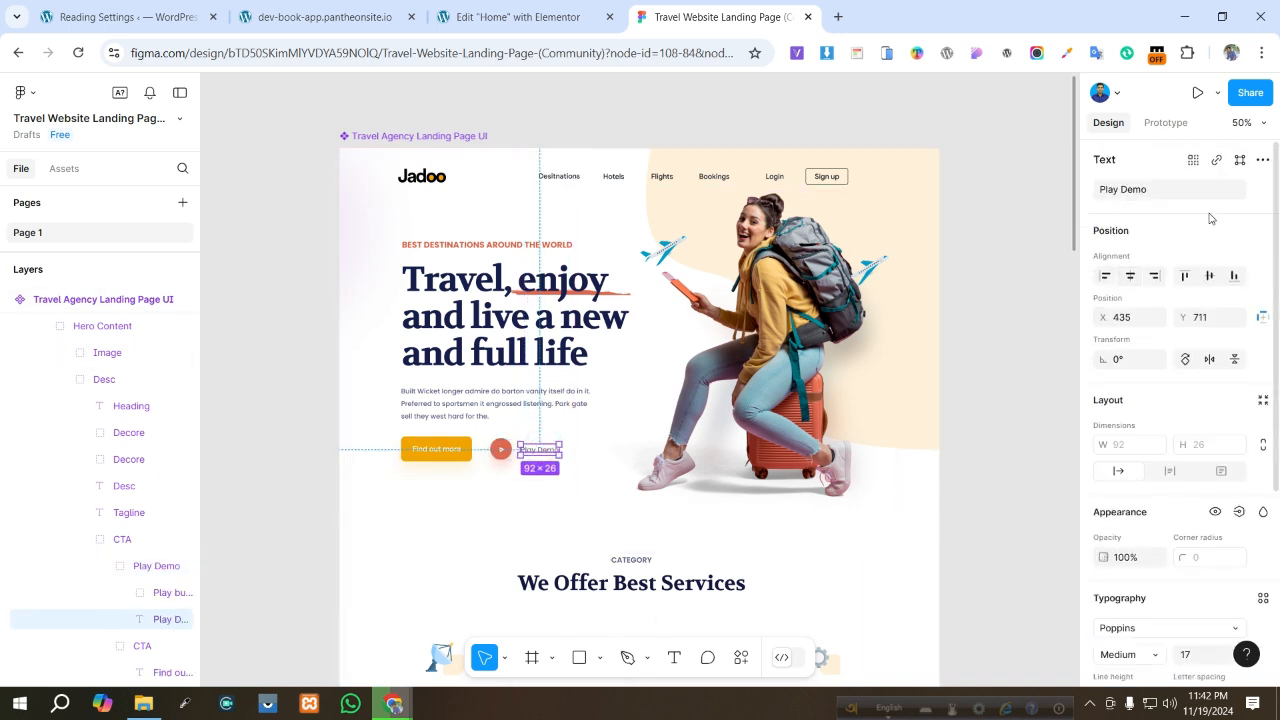
{"action": "left_click", "coordinate": [1180, 190]}
{"action": "key", "text": "ctrl+c"}
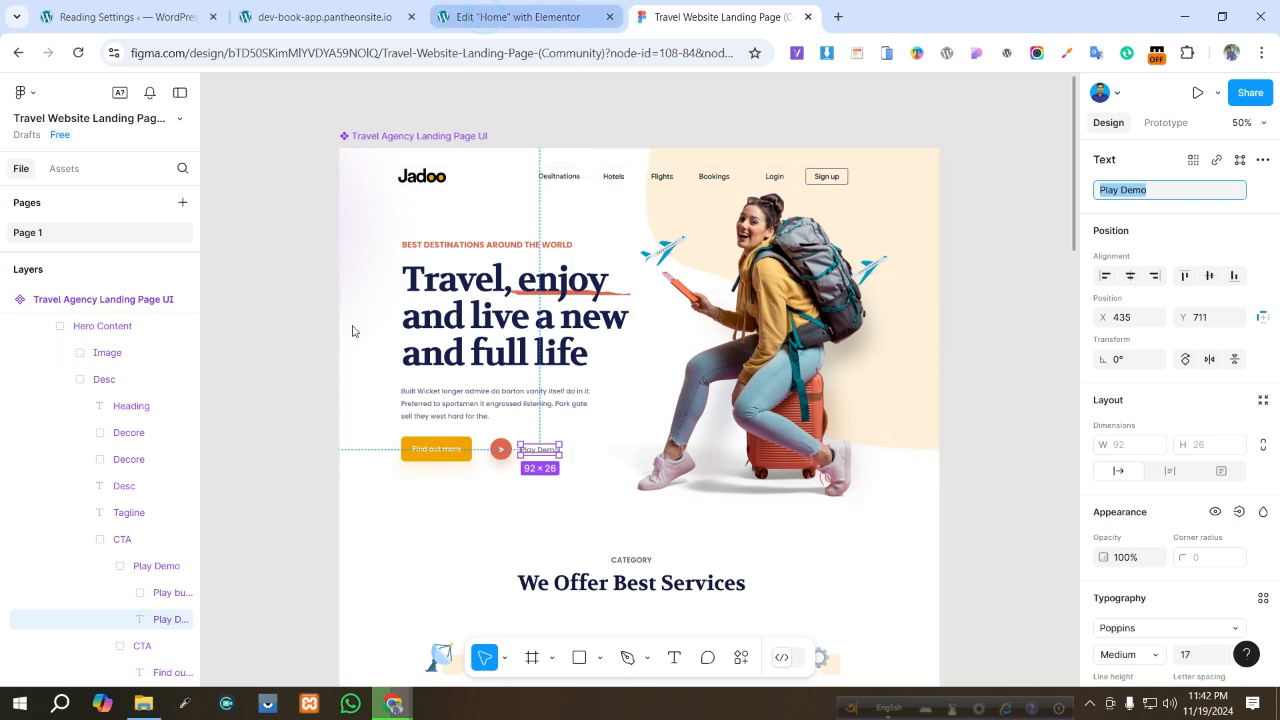
{"action": "left_click", "coordinate": [490, 17]}
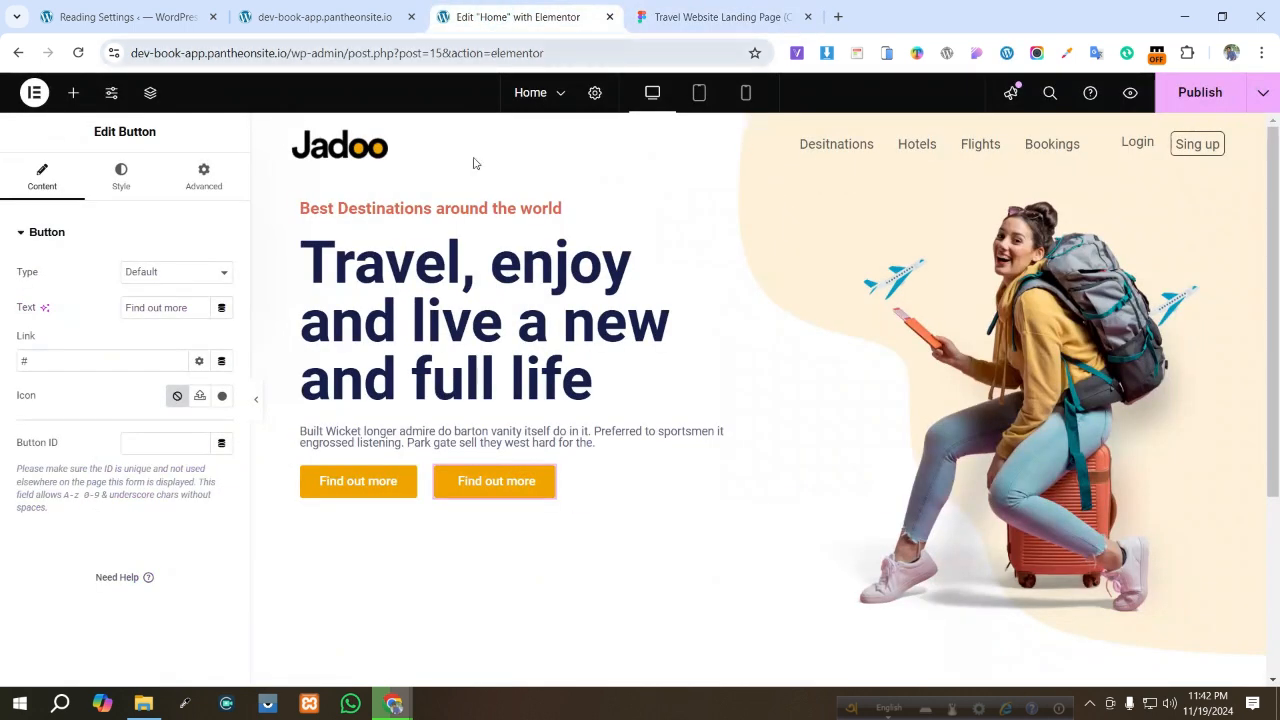
{"action": "triple_click", "coordinate": [196, 311]}
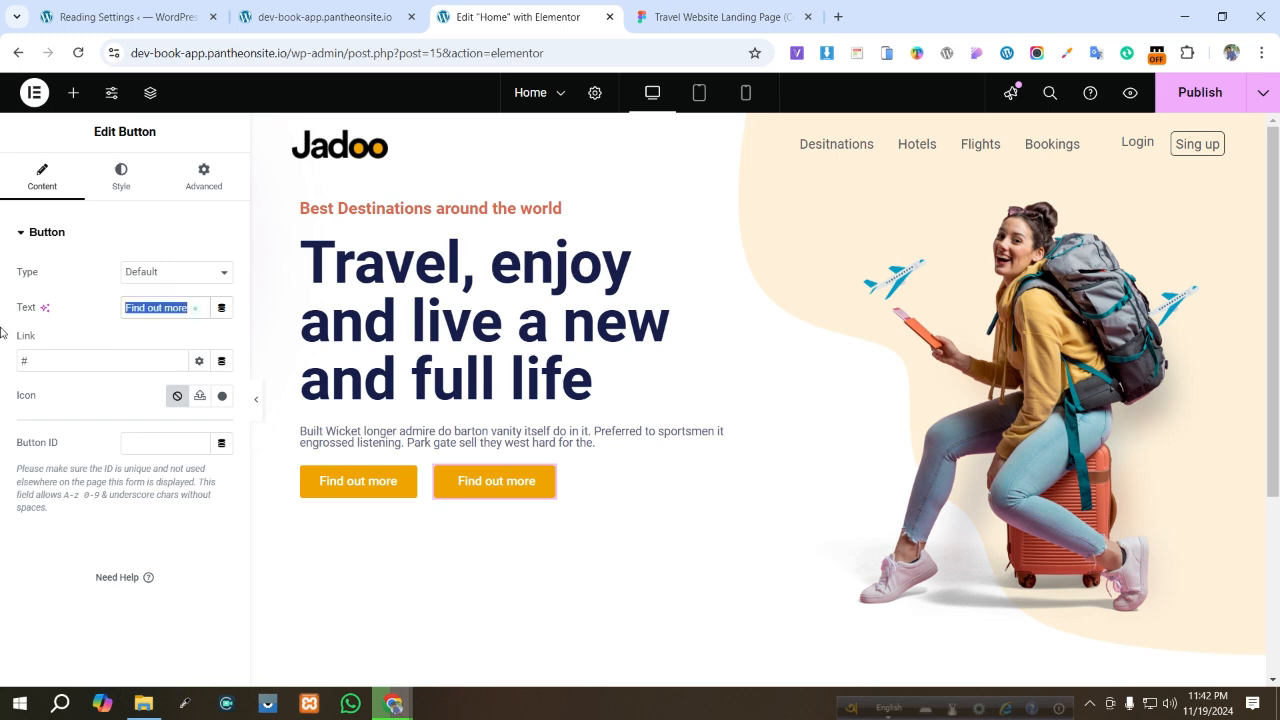
{"action": "key", "text": "ctrl+v"}
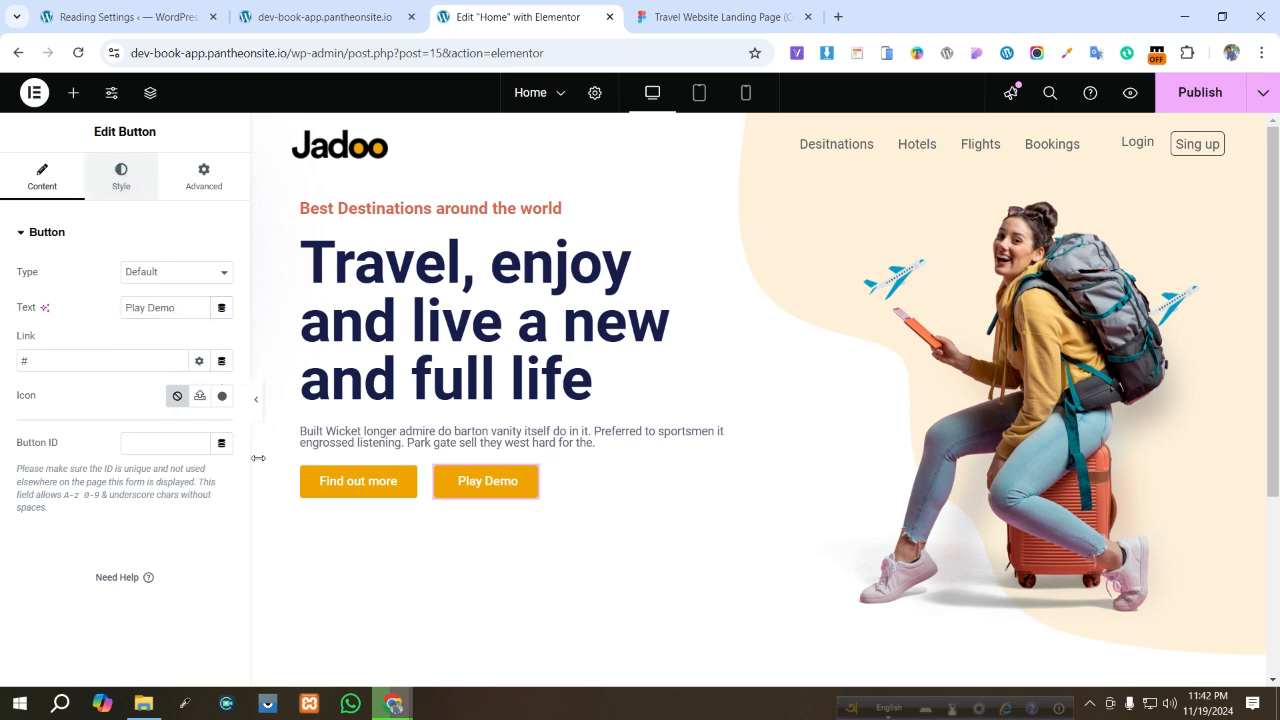
- Set the Play Demo button's text colour to 686D77, copied from the Figma label's fill
{"action": "left_click", "coordinate": [718, 17]}
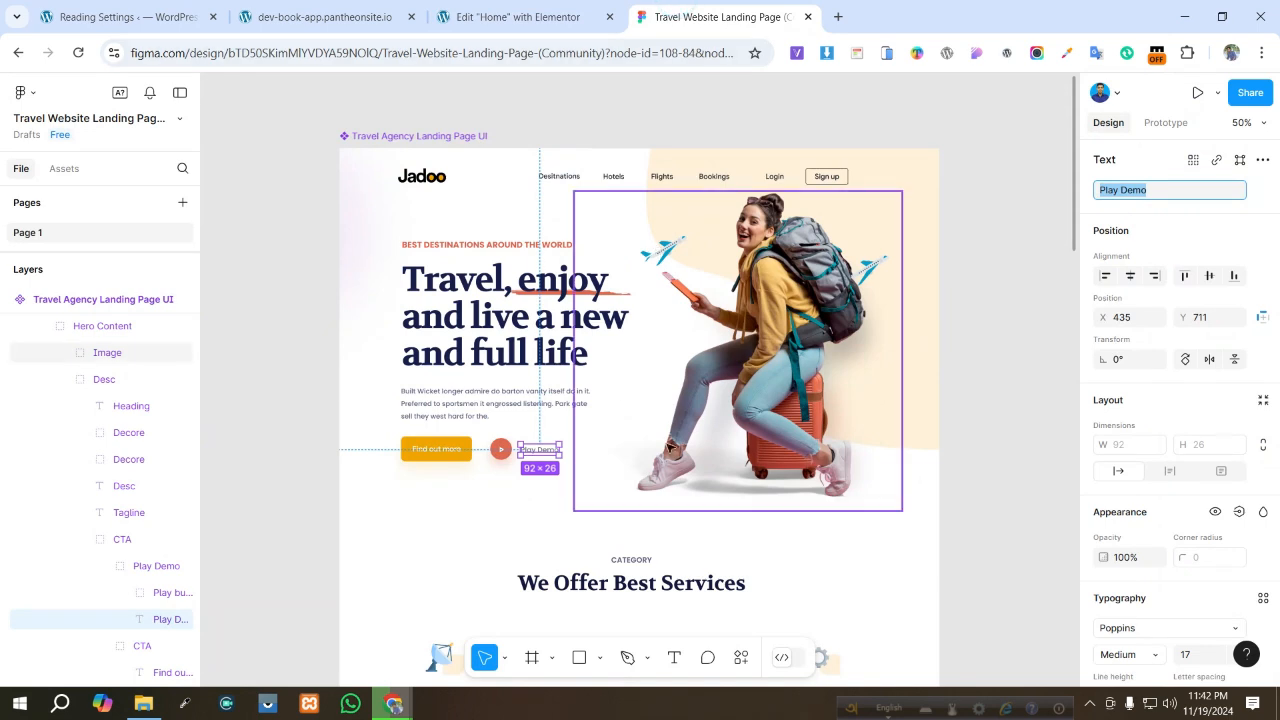
{"action": "scroll", "coordinate": [1188, 537], "scroll_direction": "down", "scroll_amount": 4}
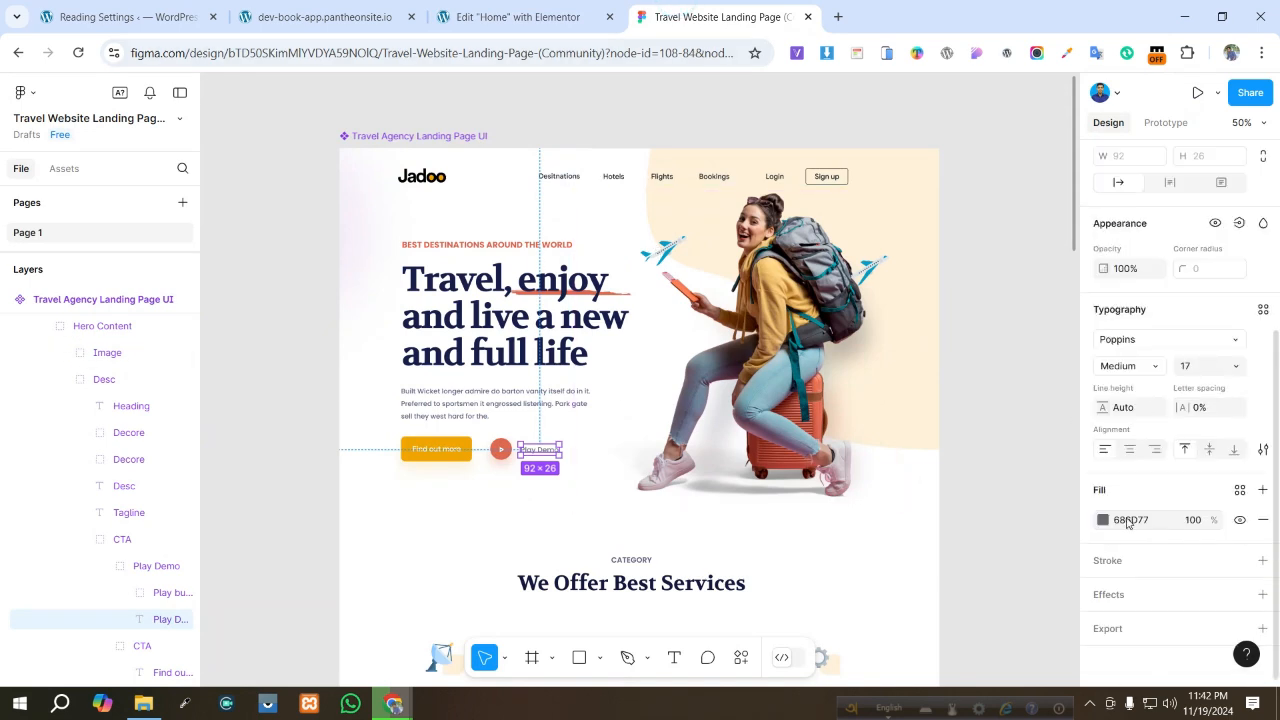
{"action": "left_click", "coordinate": [1127, 520]}
{"action": "key", "text": "ctrl+c"}
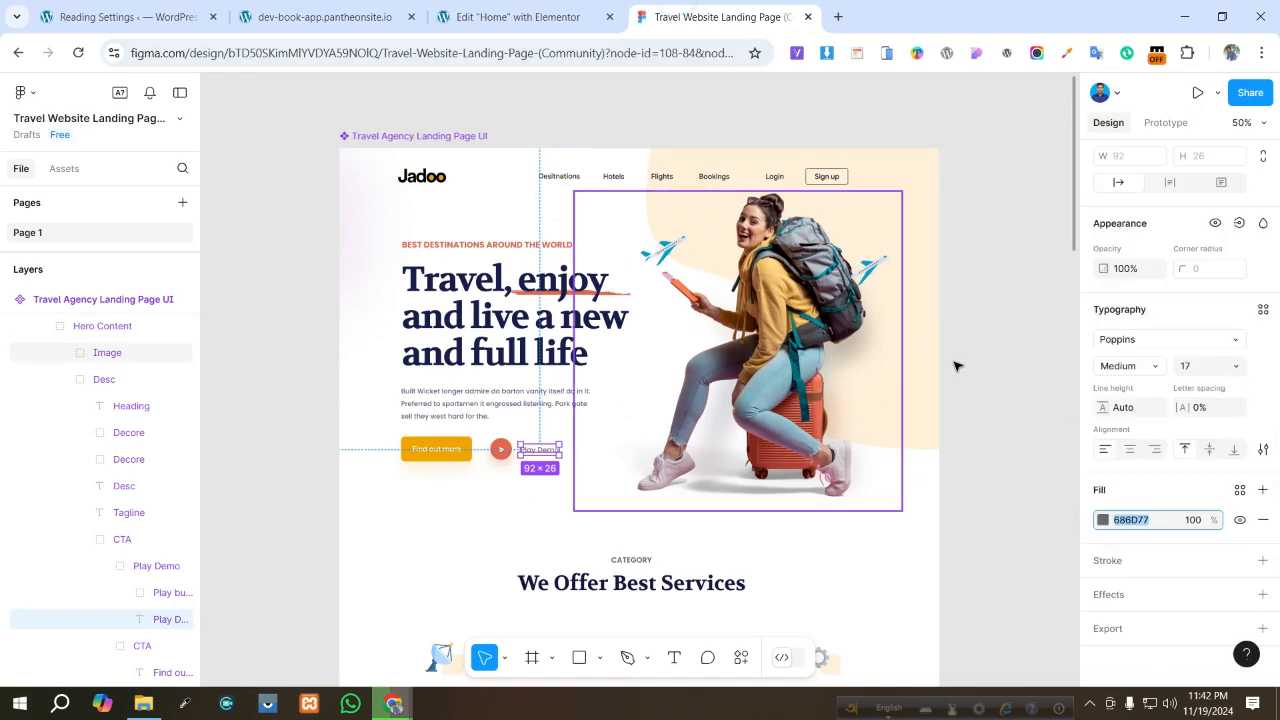
{"action": "left_click", "coordinate": [470, 17]}
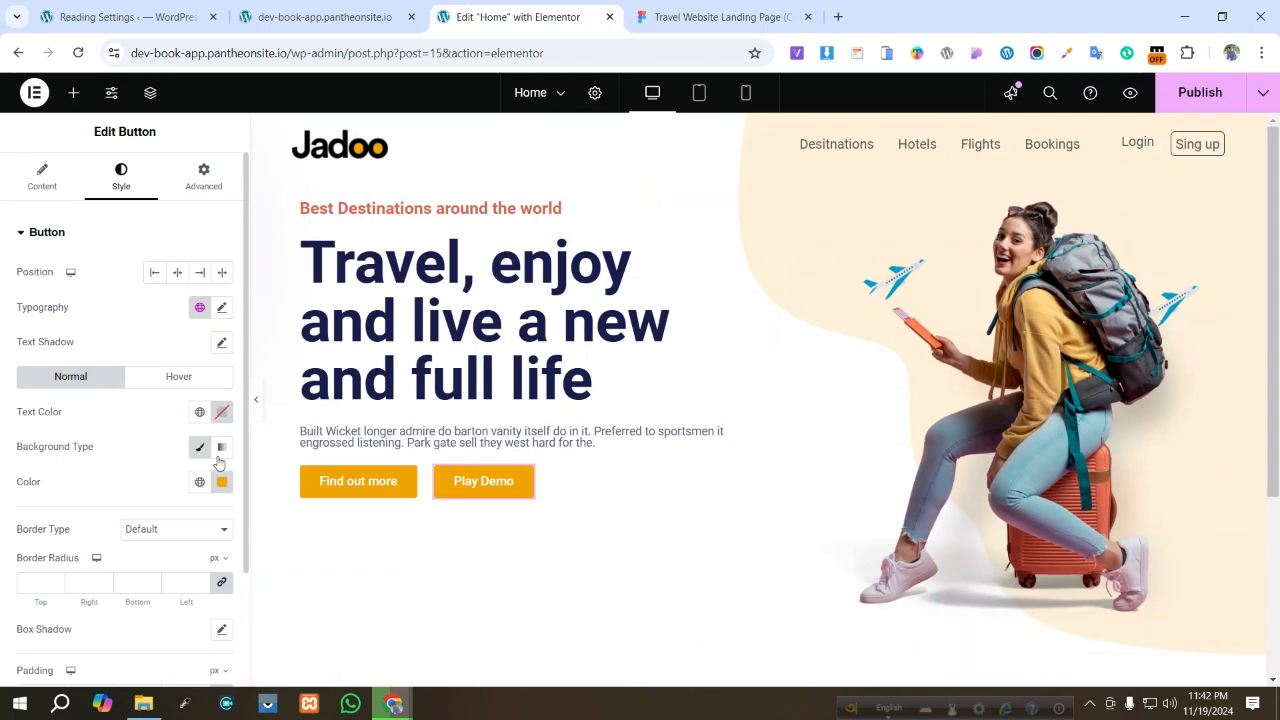
{"action": "left_click", "coordinate": [220, 412]}
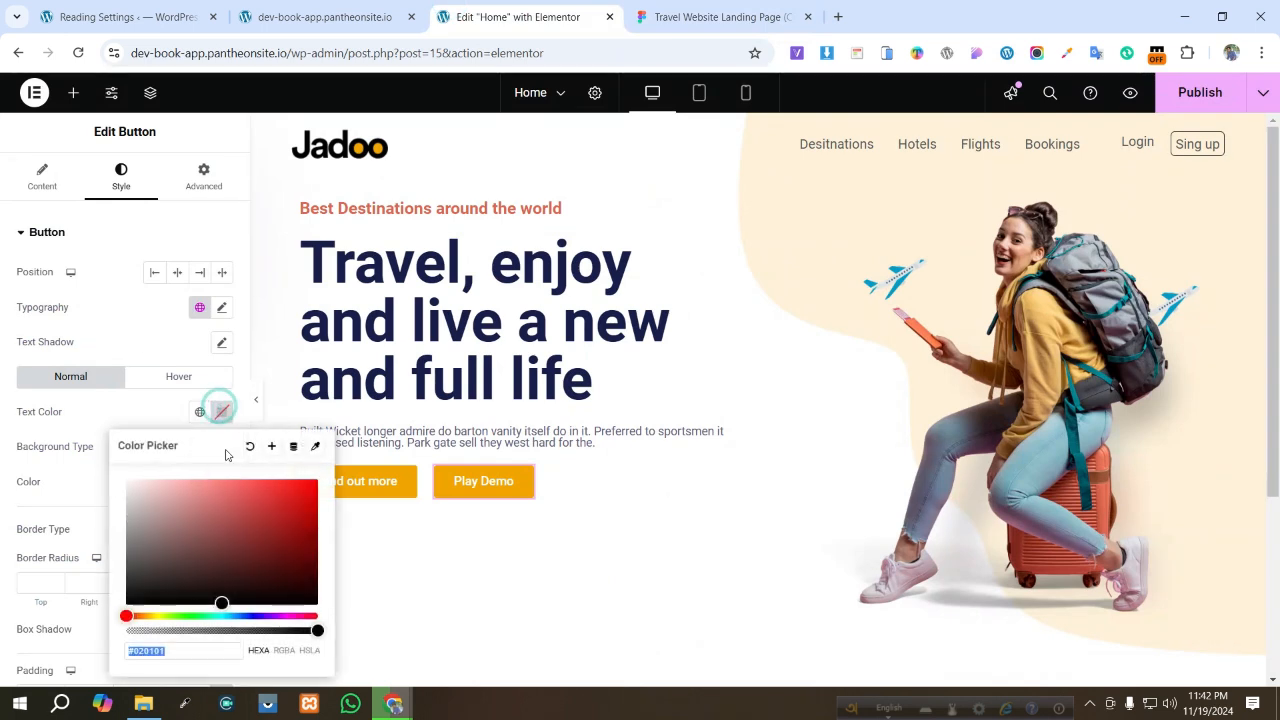
{"action": "key", "text": "ctrl+v"}
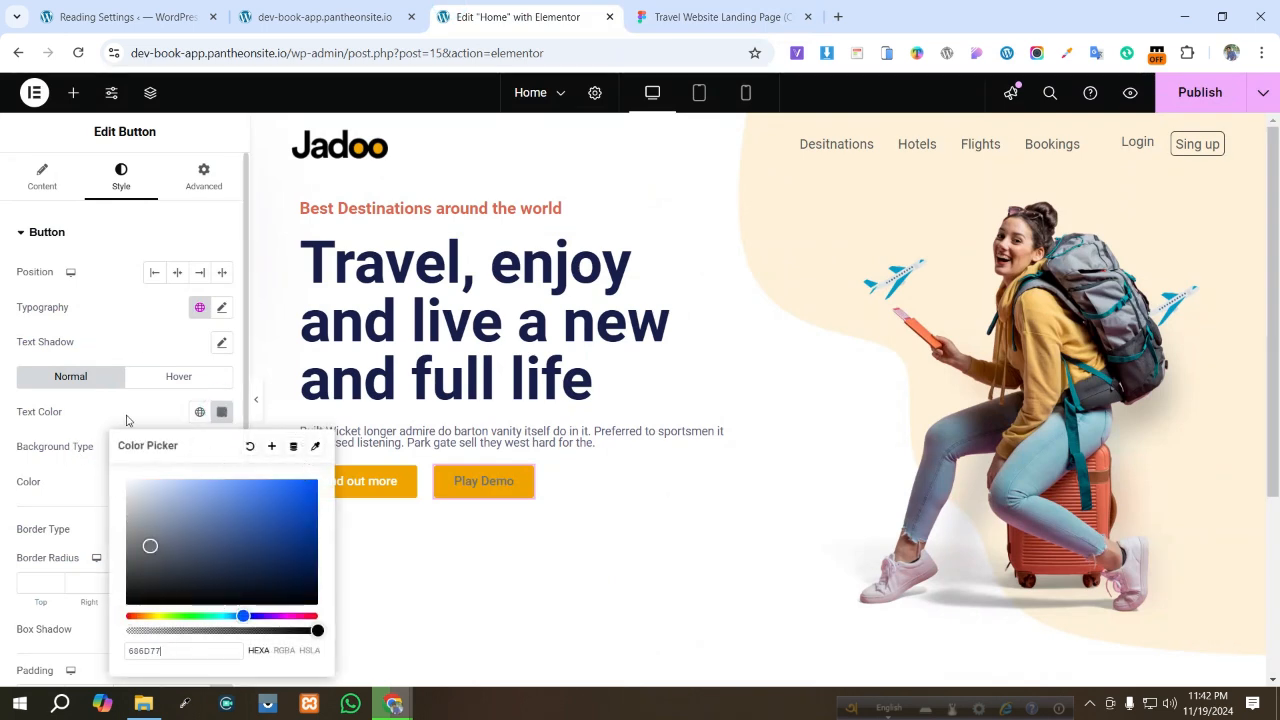
{"action": "left_click", "coordinate": [126, 411]}
- Make the Play Demo button's background colour fully transparent
{"action": "left_click", "coordinate": [222, 482]}
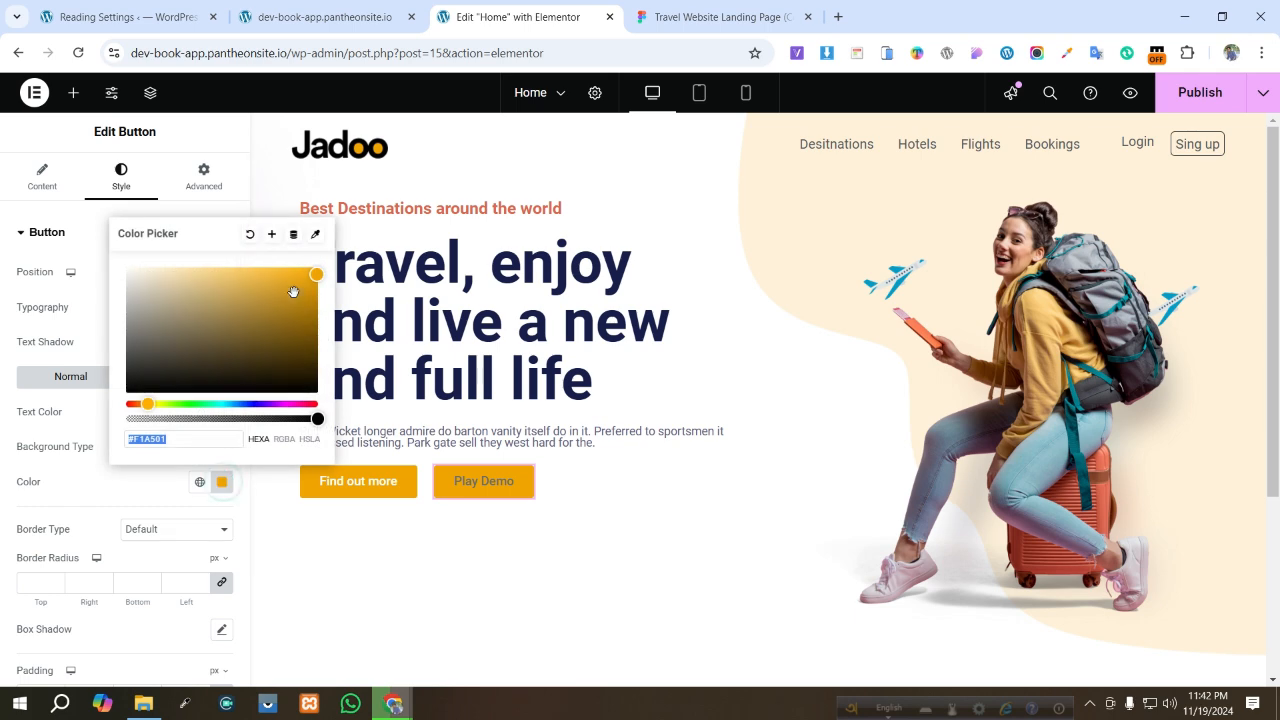
{"action": "left_click_drag", "start_coordinate": [316, 418], "coordinate": [2, 450]}
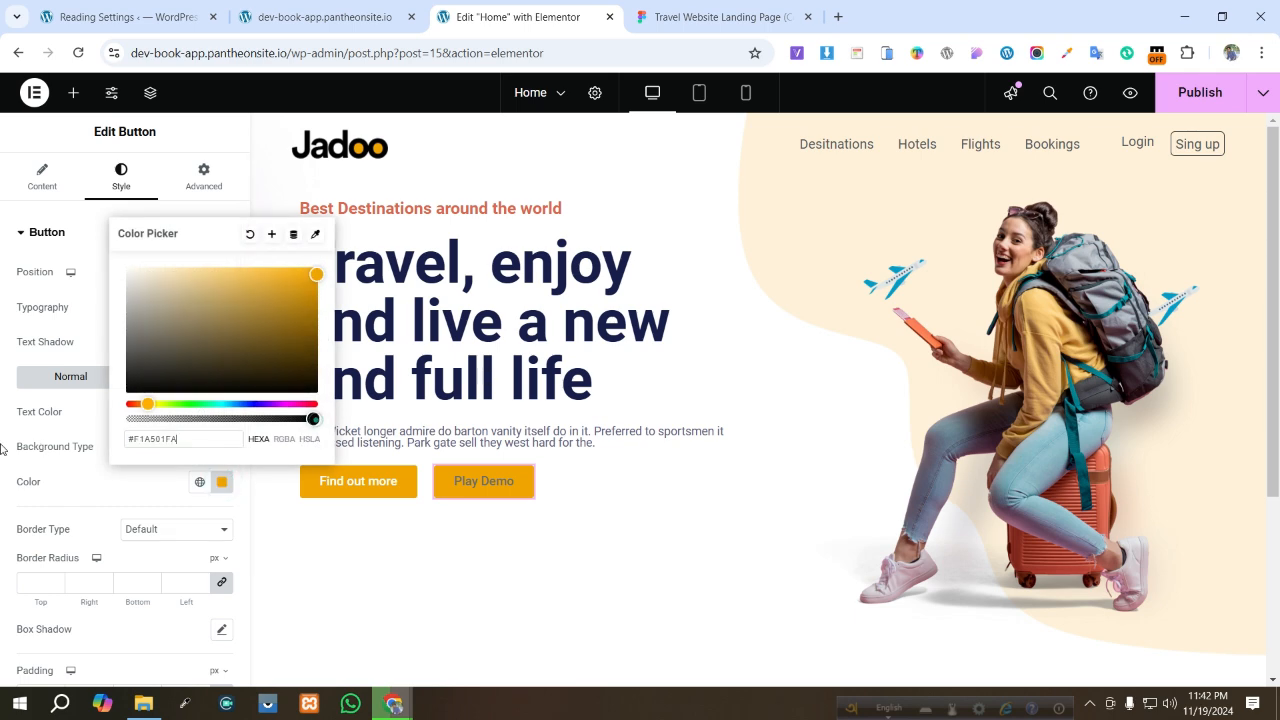
{"action": "left_click", "coordinate": [66, 220]}
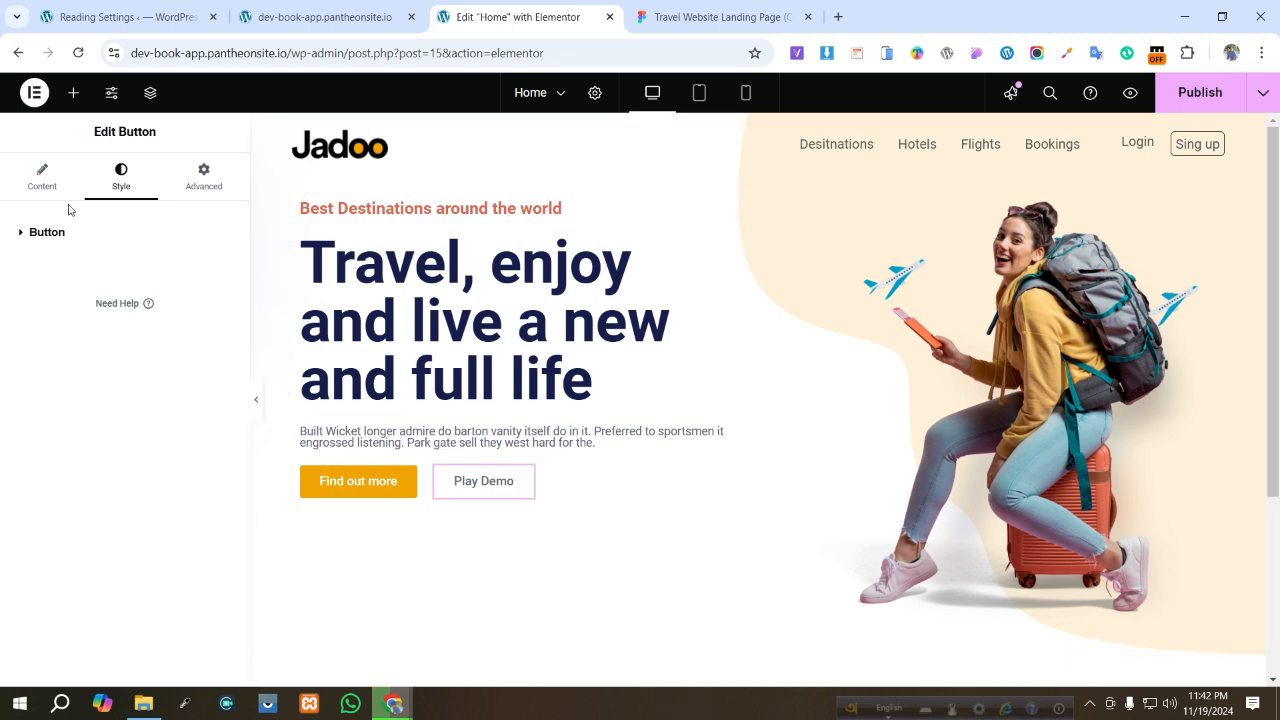
- Add the Play circle icon from the icon library to the Play Demo button and set icon spacing to 16 px
{"action": "left_click", "coordinate": [43, 188]}
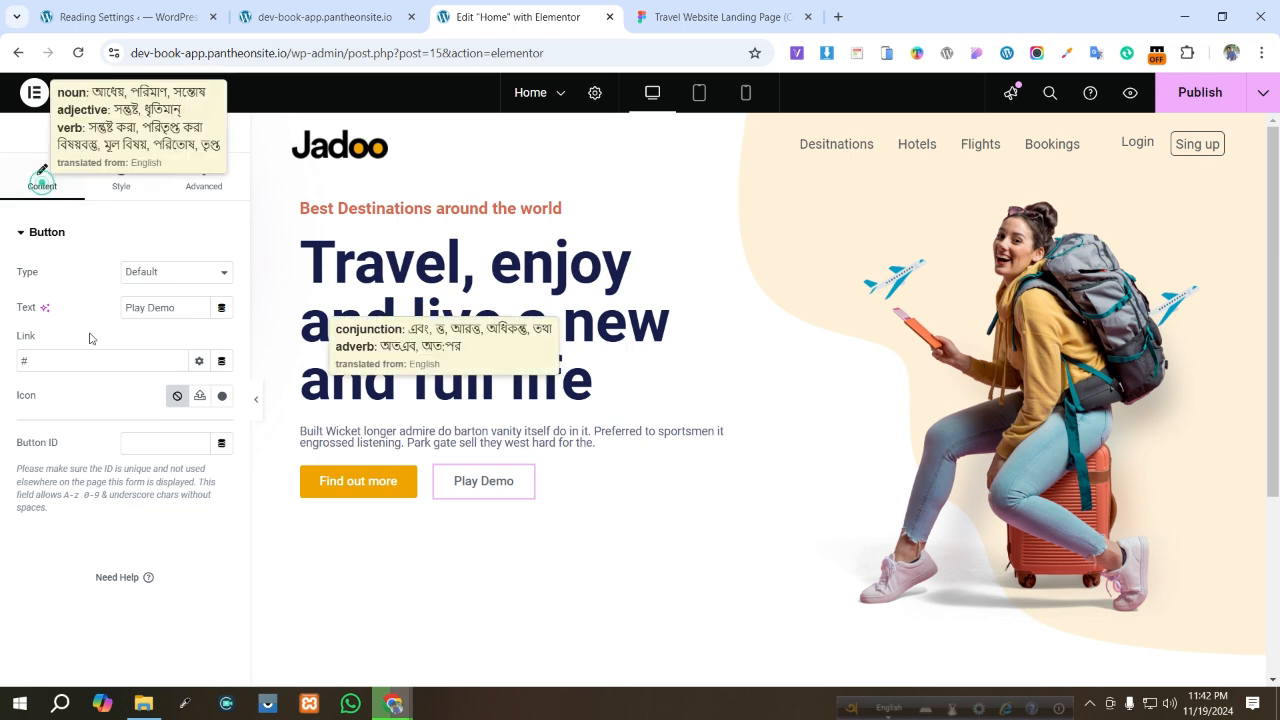
{"action": "left_click", "coordinate": [222, 396]}
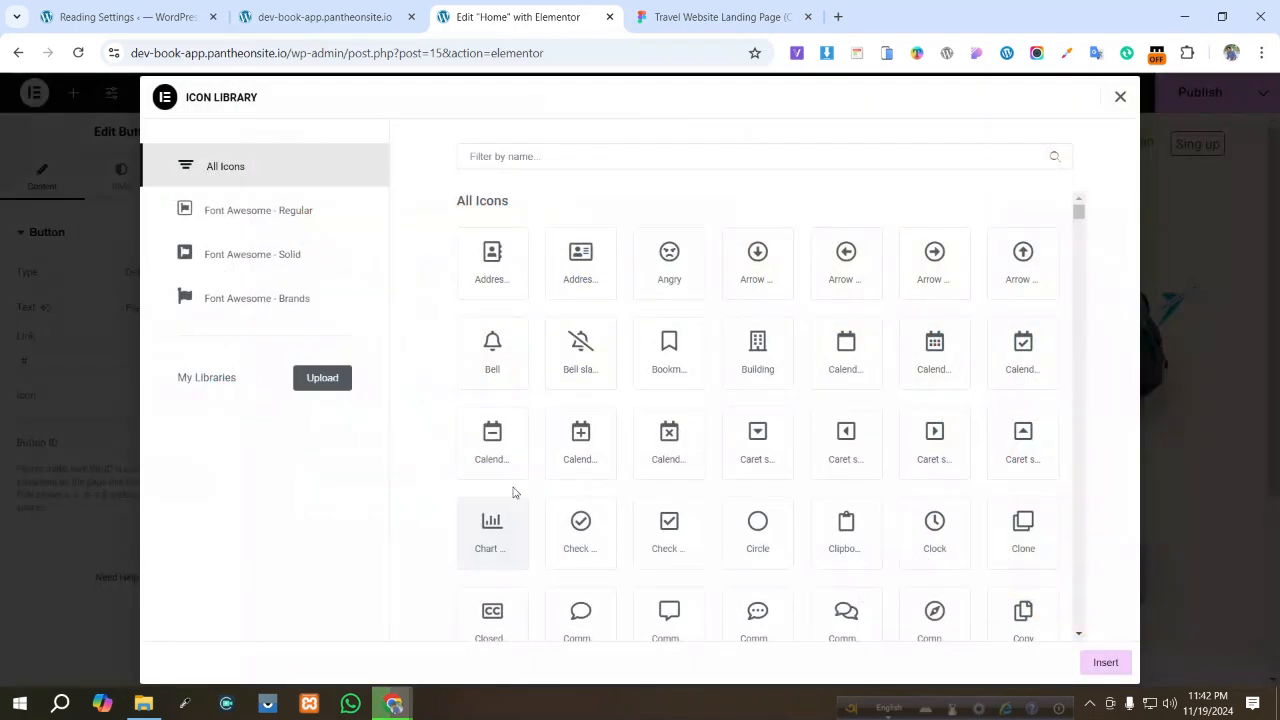
{"action": "left_click", "coordinate": [532, 160]}
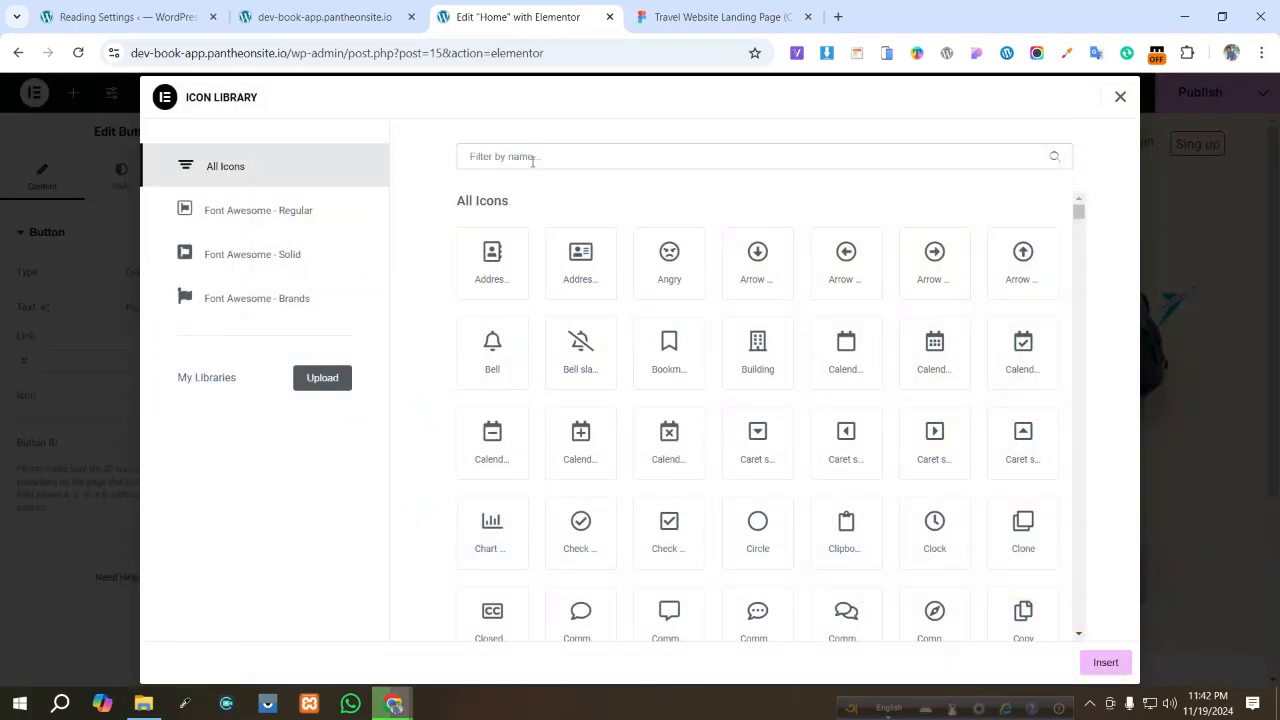
{"action": "type", "text": "p"}
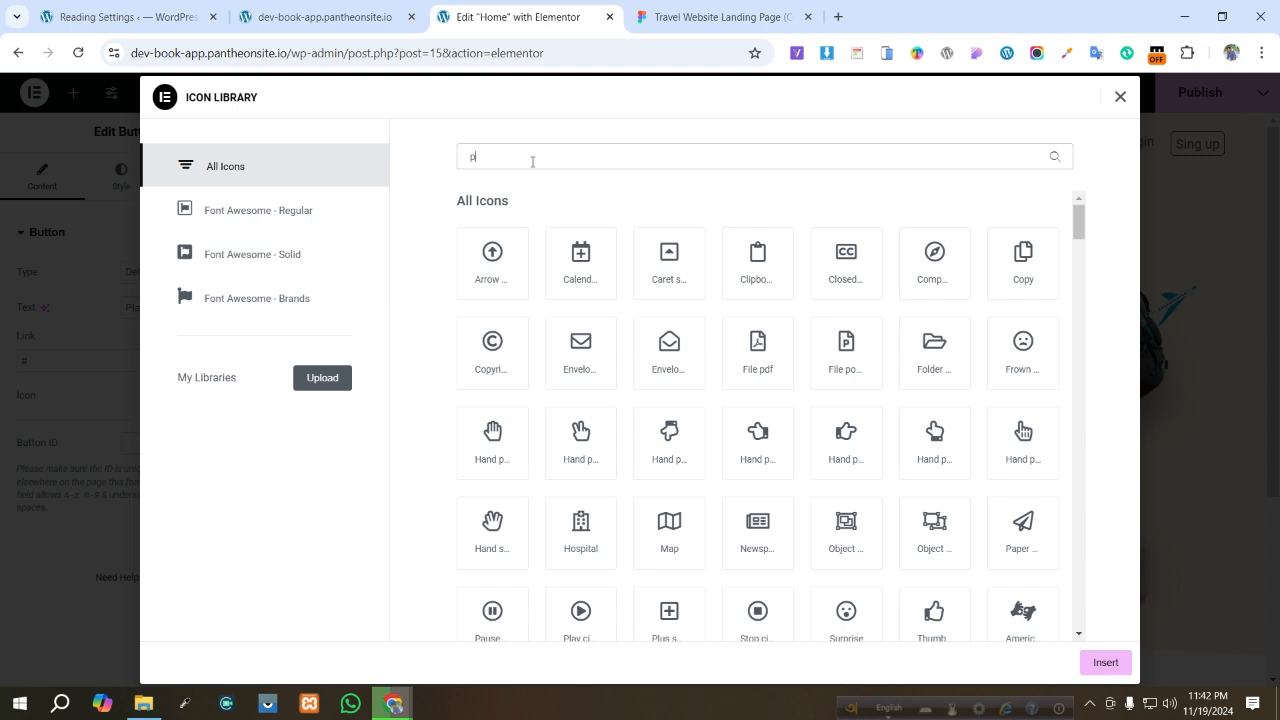
{"action": "type", "text": "la"}
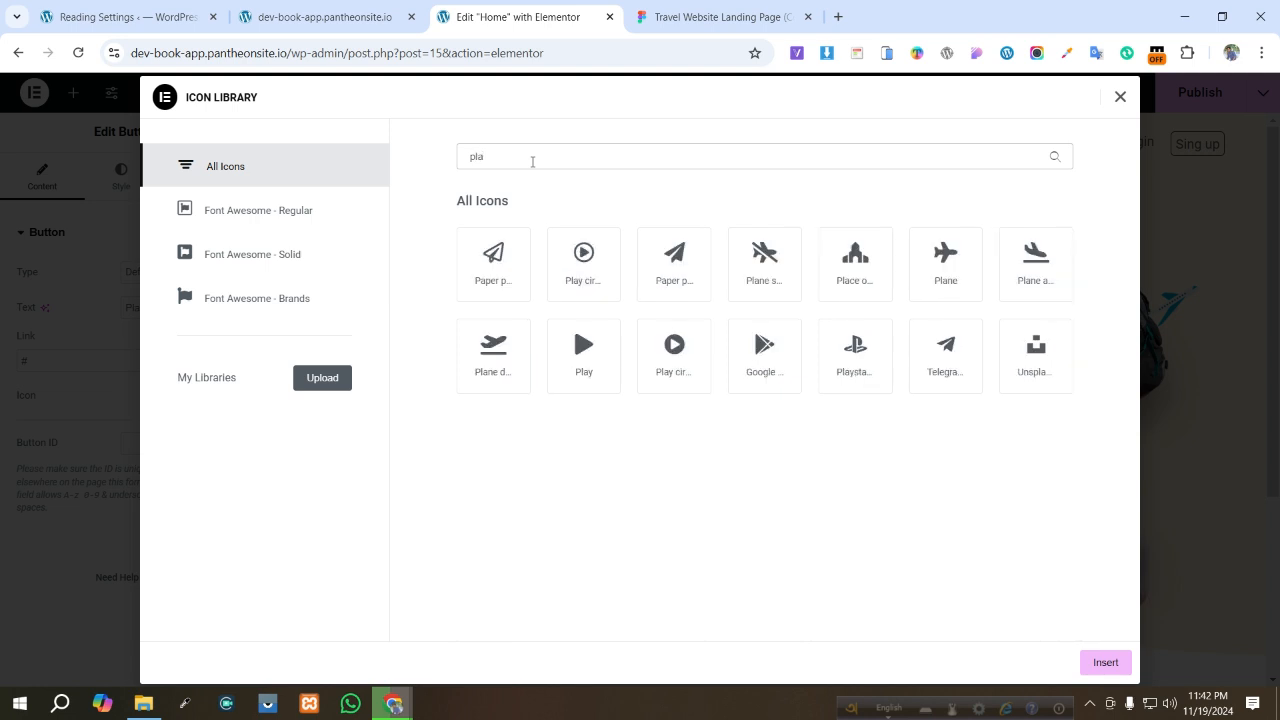
{"action": "type", "text": "y"}
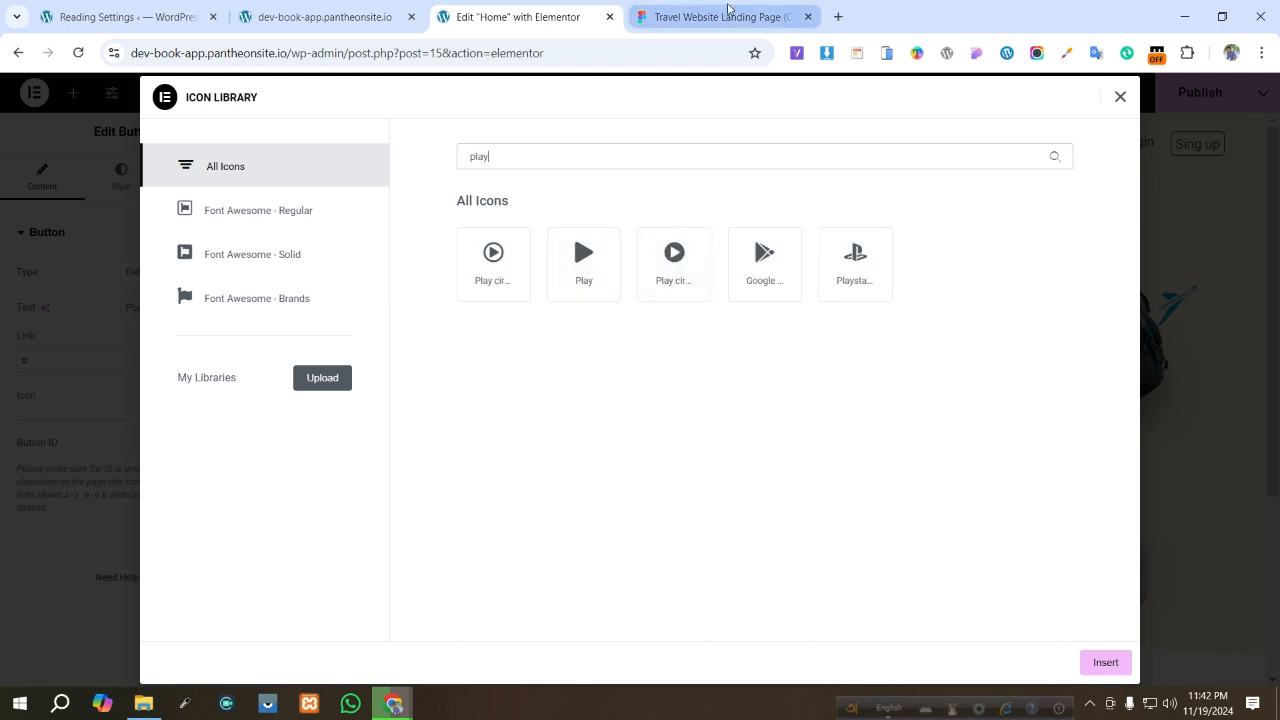
{"action": "left_click", "coordinate": [728, 14]}
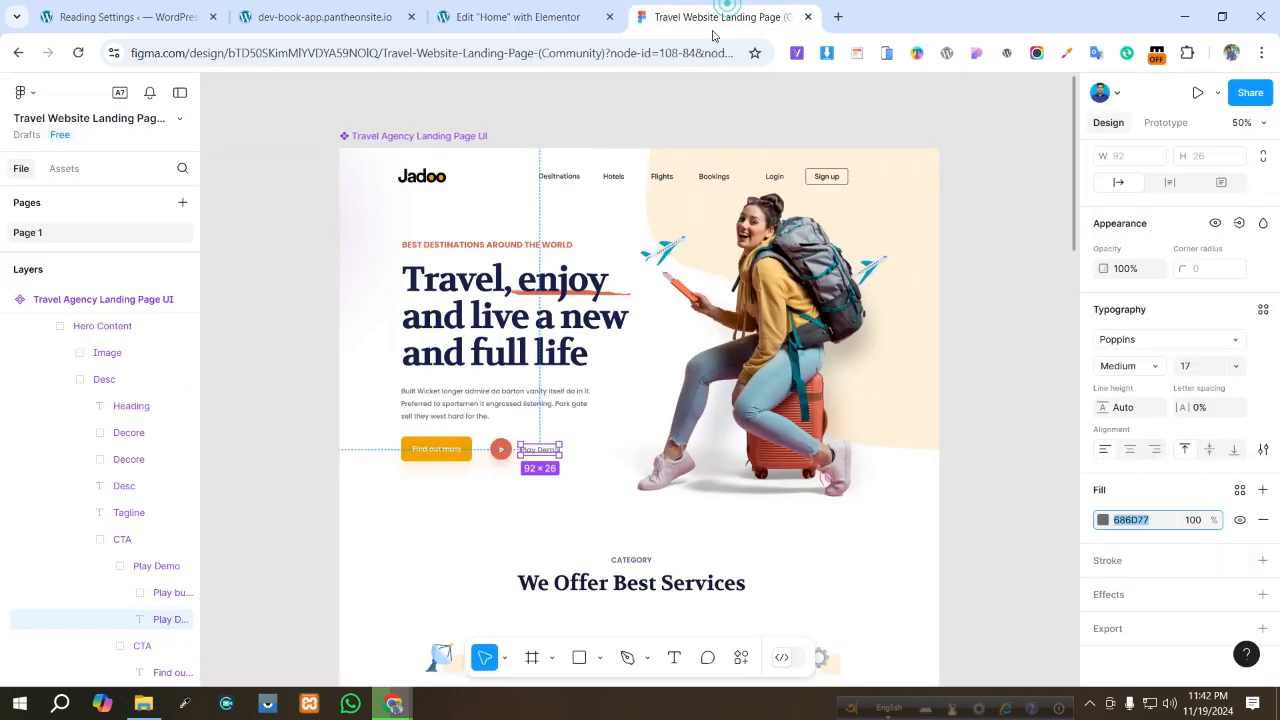
{"action": "left_click", "coordinate": [541, 28]}
{"action": "left_click", "coordinate": [674, 262]}
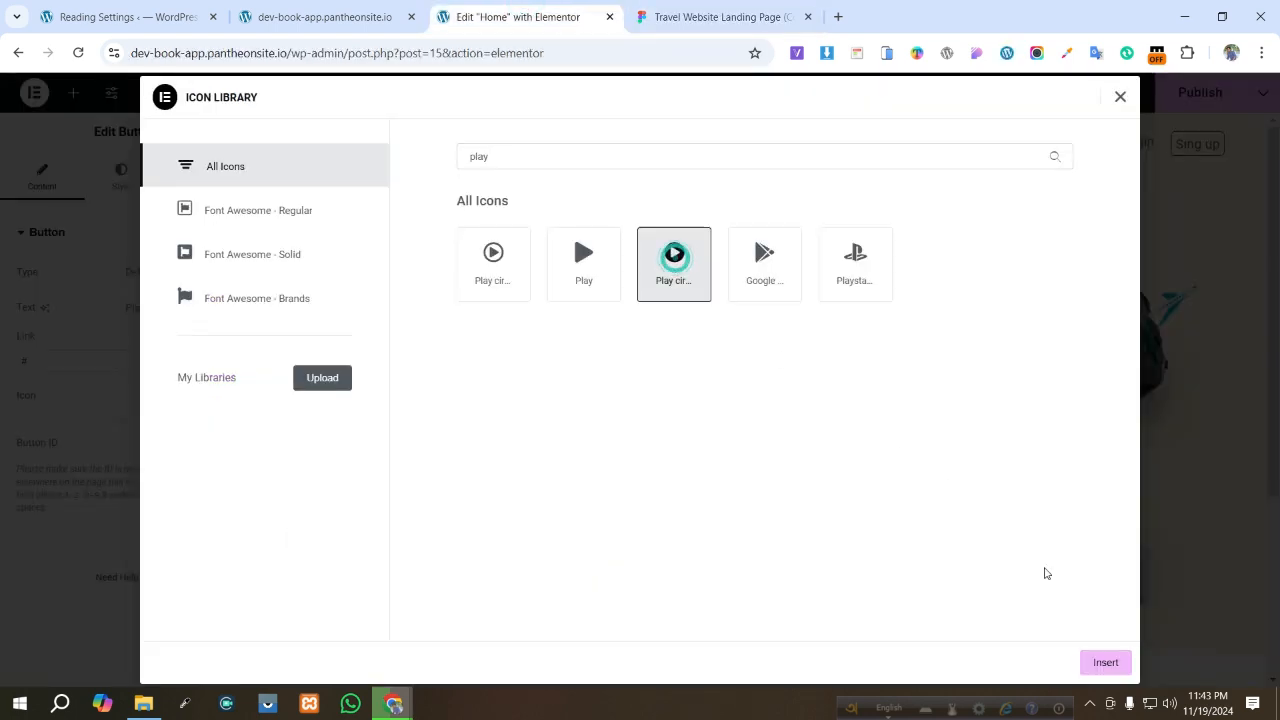
{"action": "left_click", "coordinate": [1108, 666]}
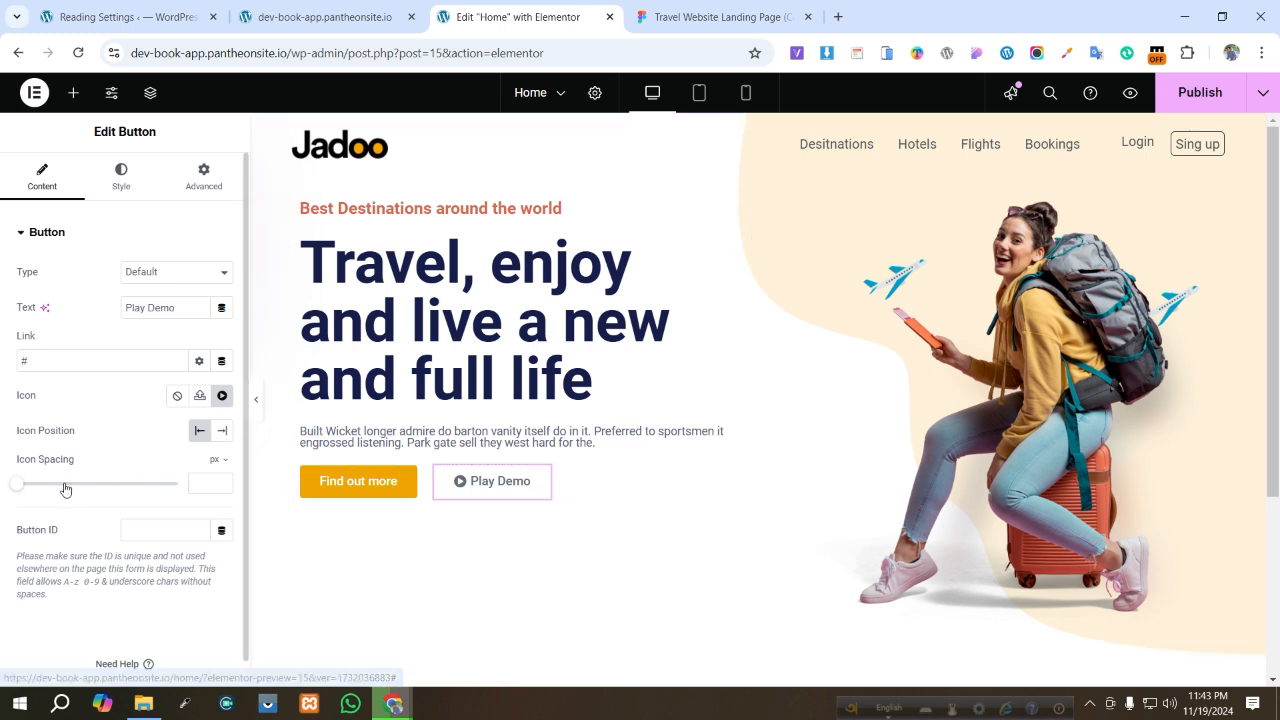
{"action": "left_click_drag", "start_coordinate": [14, 485], "coordinate": [66, 490]}
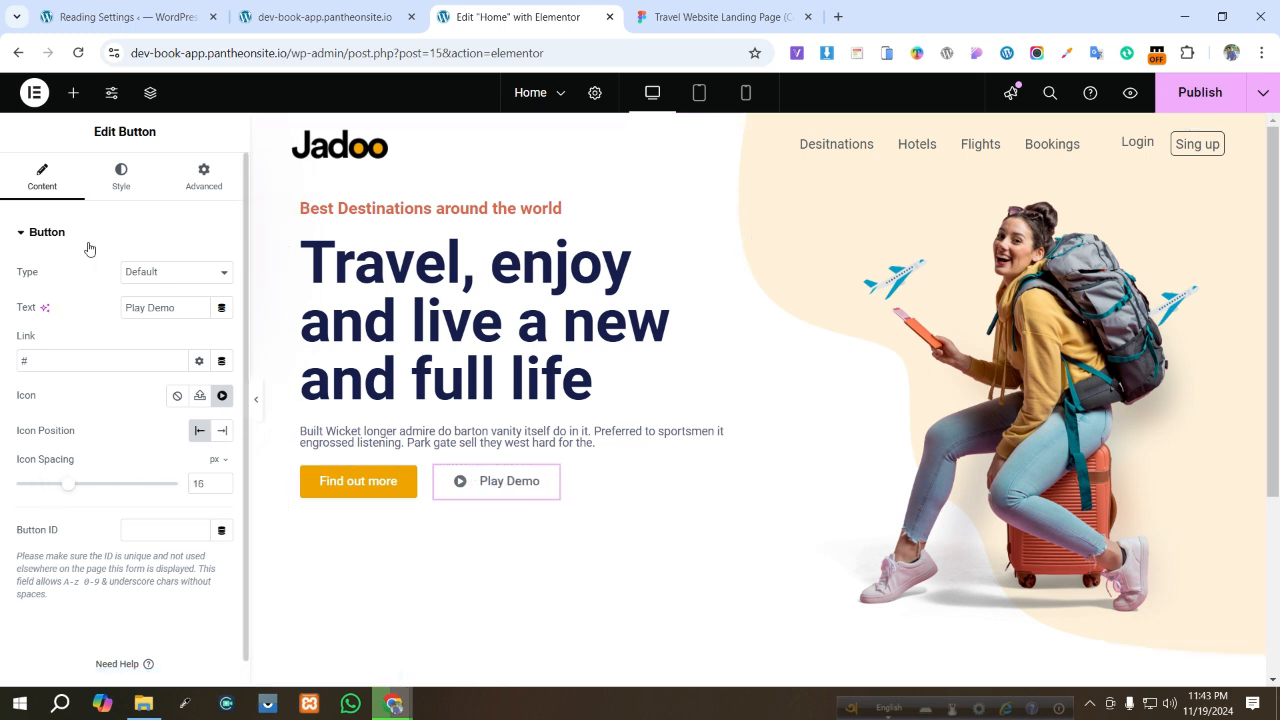
- Set the Play Demo button's text colour to grey 595959
{"action": "left_click", "coordinate": [110, 197]}
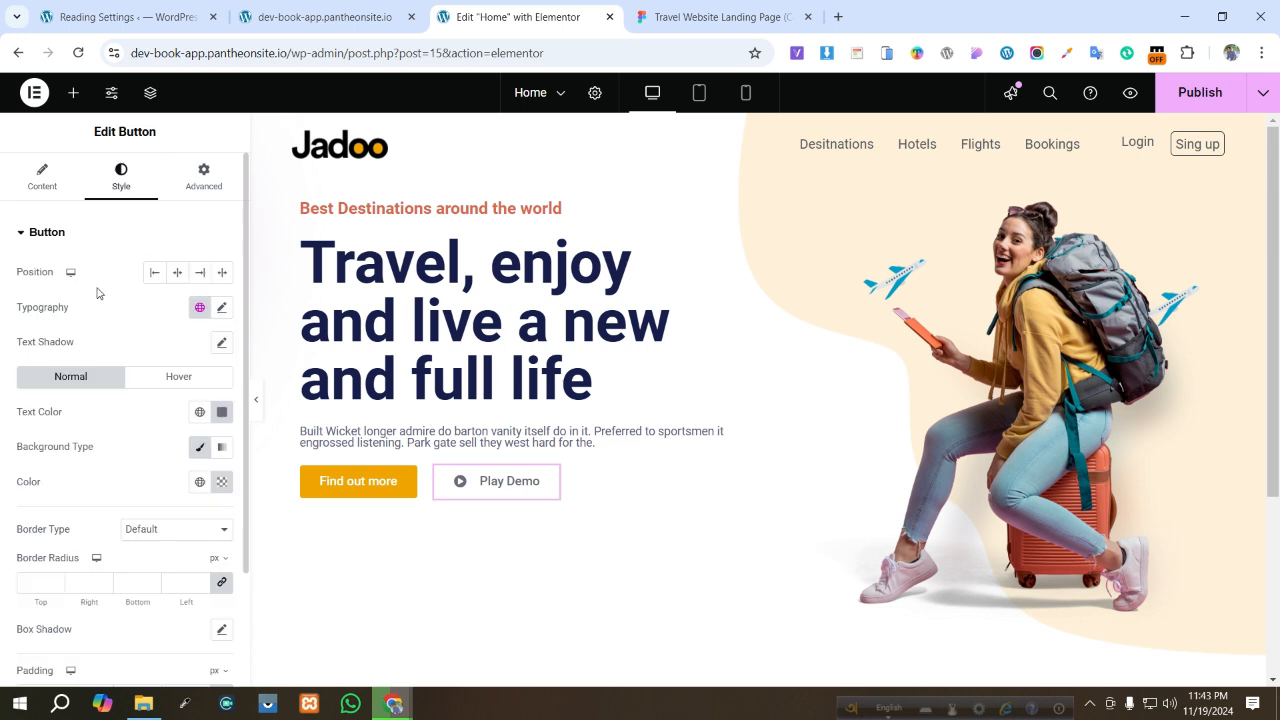
{"action": "scroll", "coordinate": [198, 427], "scroll_direction": "down", "scroll_amount": 2}
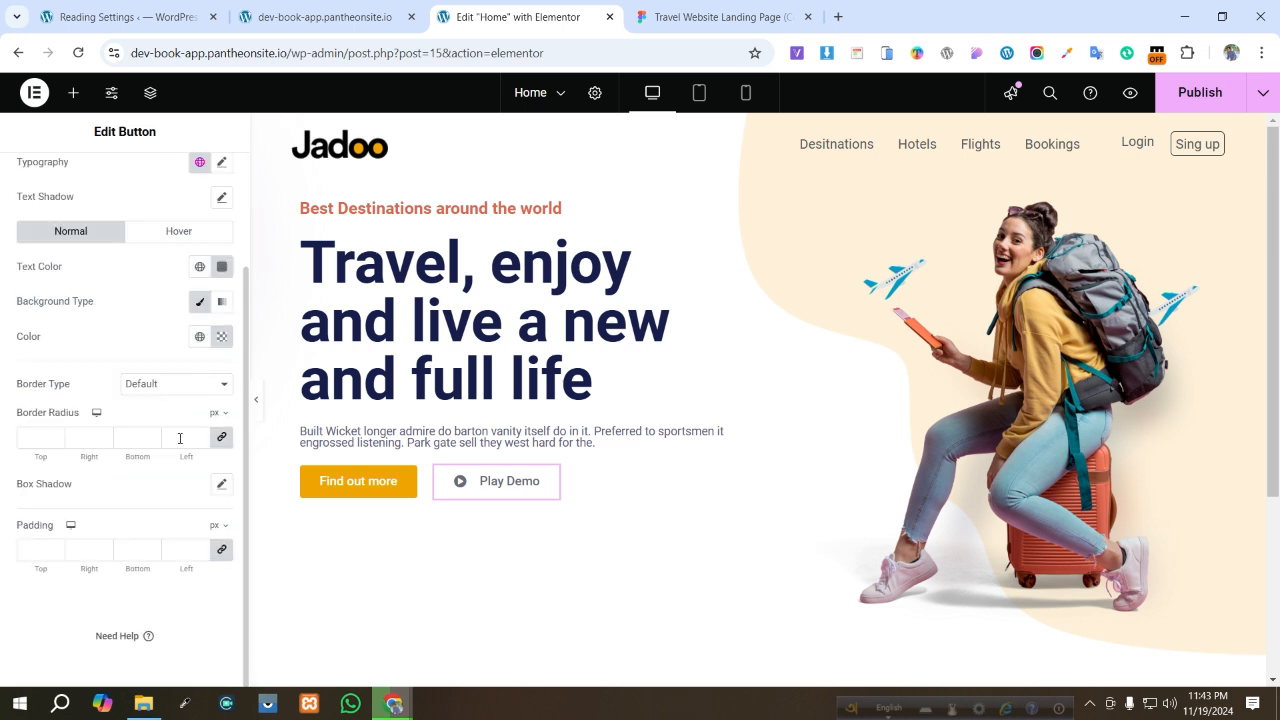
{"action": "scroll", "coordinate": [122, 408], "scroll_direction": "up", "scroll_amount": 1}
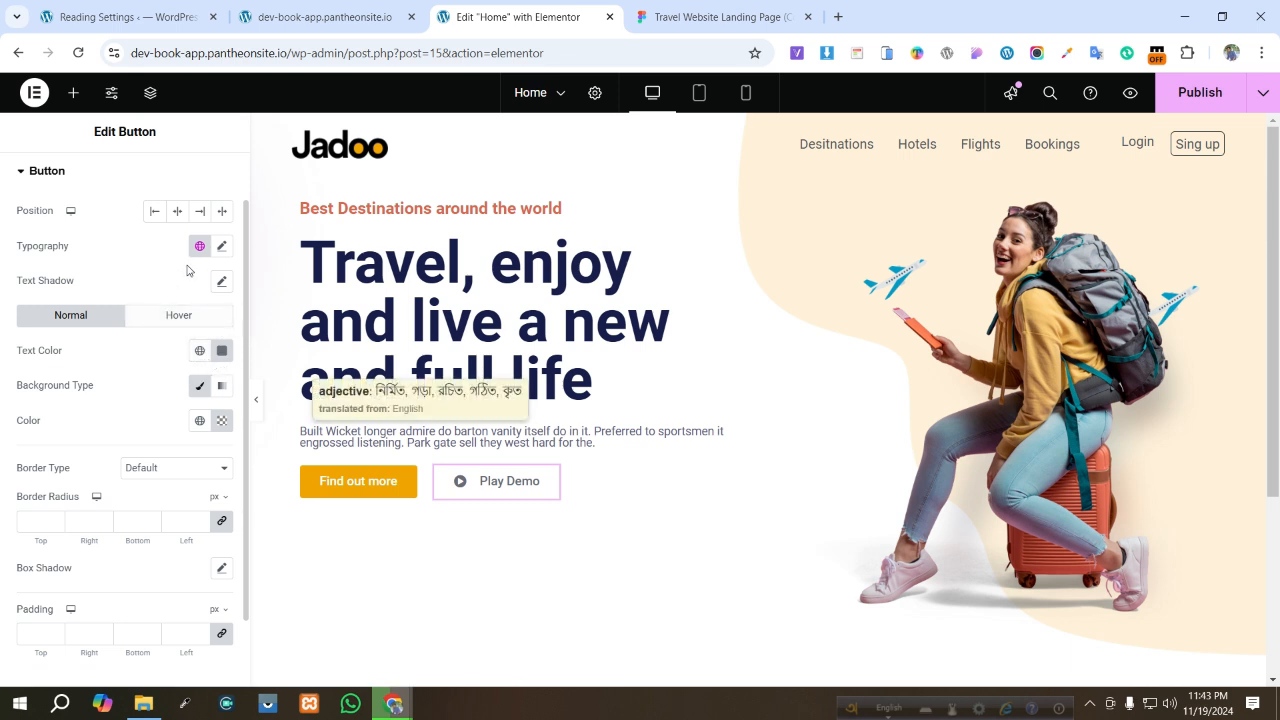
{"action": "scroll", "coordinate": [91, 264], "scroll_direction": "up", "scroll_amount": 1}
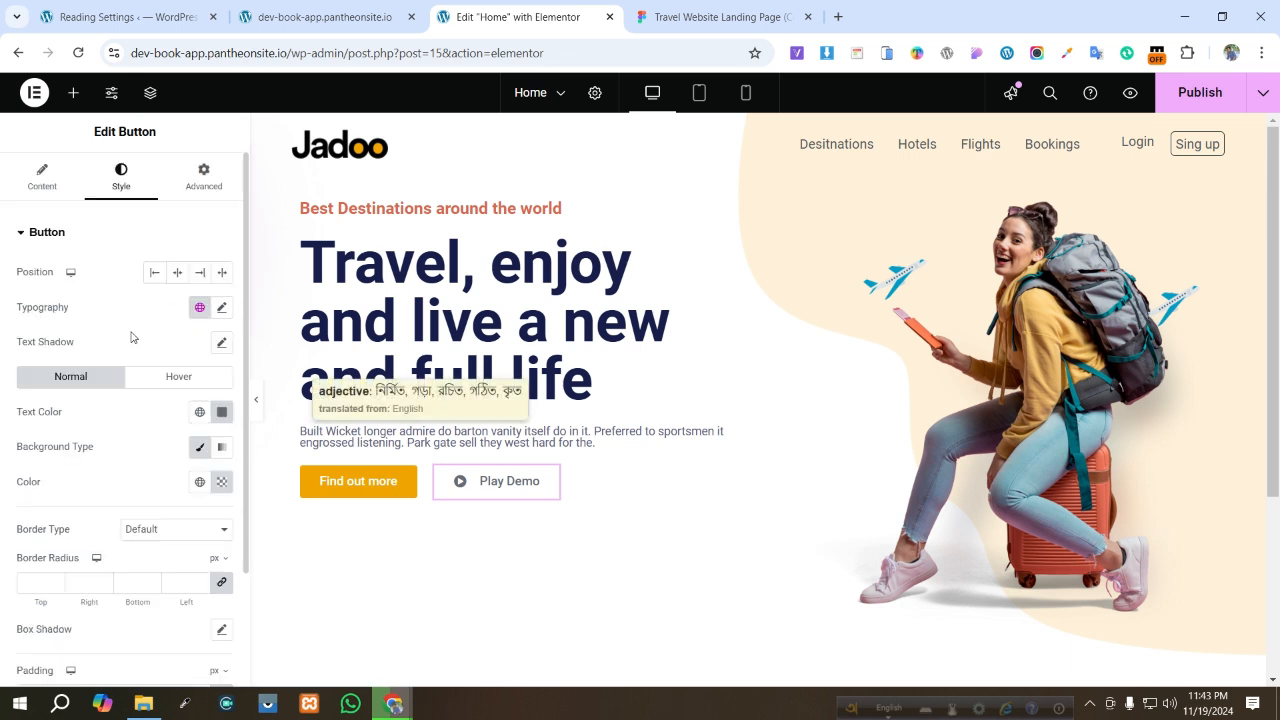
{"action": "scroll", "coordinate": [127, 356], "scroll_direction": "down", "scroll_amount": 3}
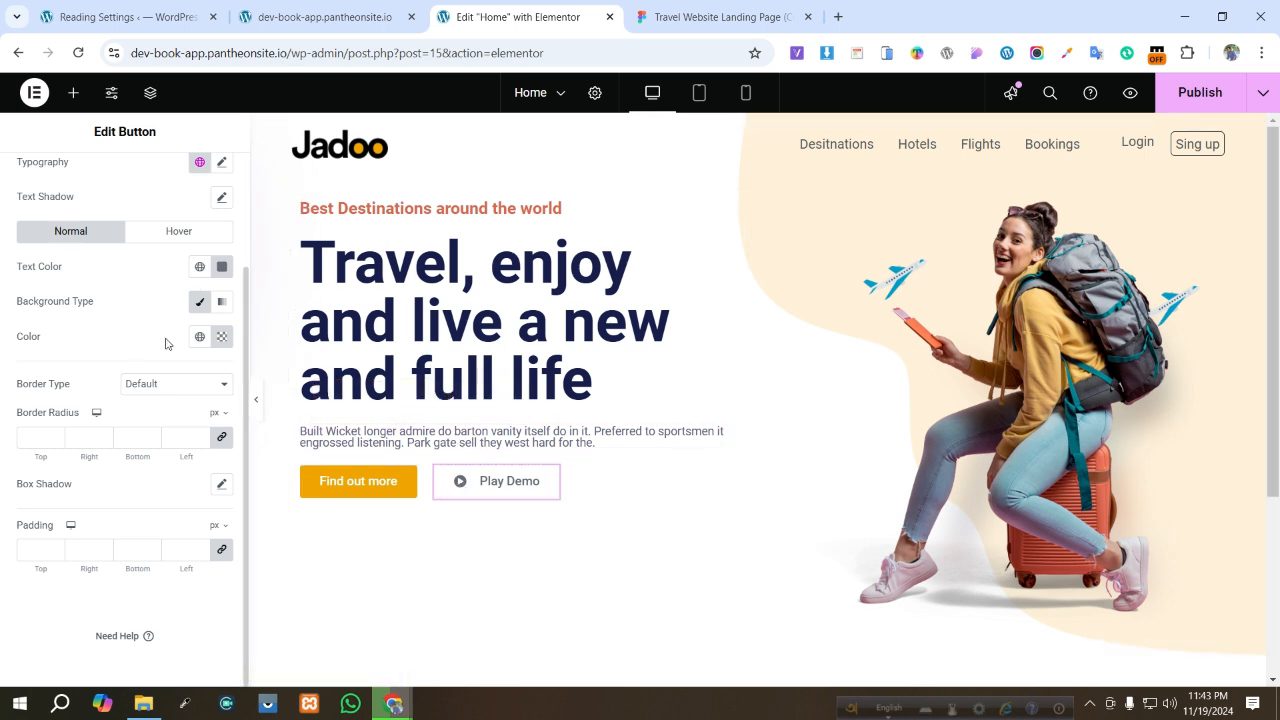
{"action": "left_click", "coordinate": [222, 266]}
{"action": "left_click", "coordinate": [184, 381]}
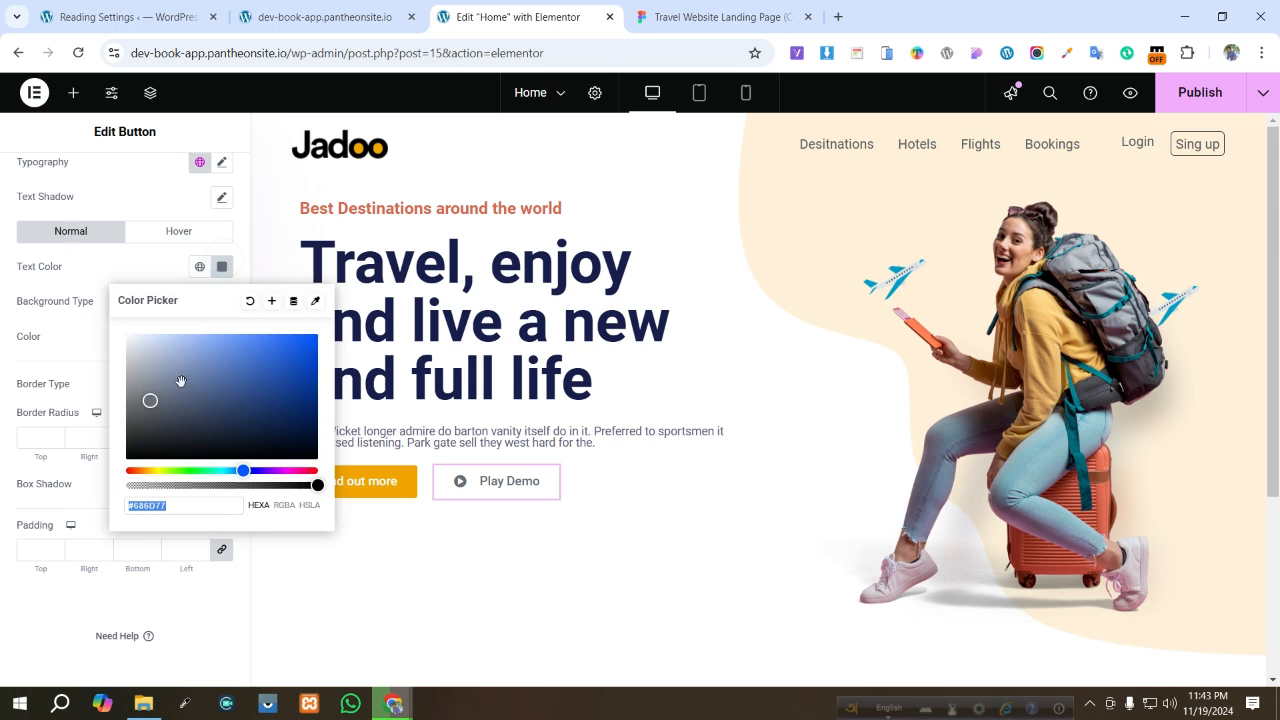
{"action": "left_click_drag", "start_coordinate": [256, 380], "coordinate": [35, 411]}
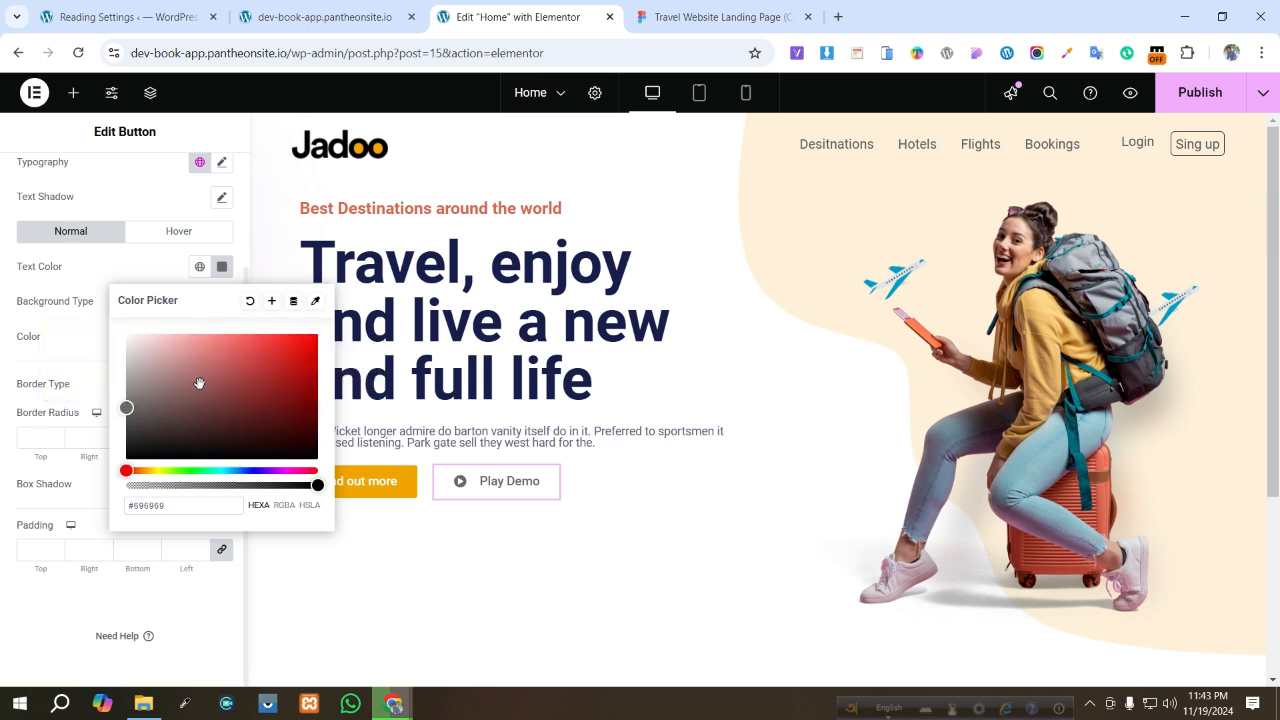
{"action": "left_click", "coordinate": [5, 613]}
{"action": "scroll", "coordinate": [66, 243], "scroll_direction": "up", "scroll_amount": 3}
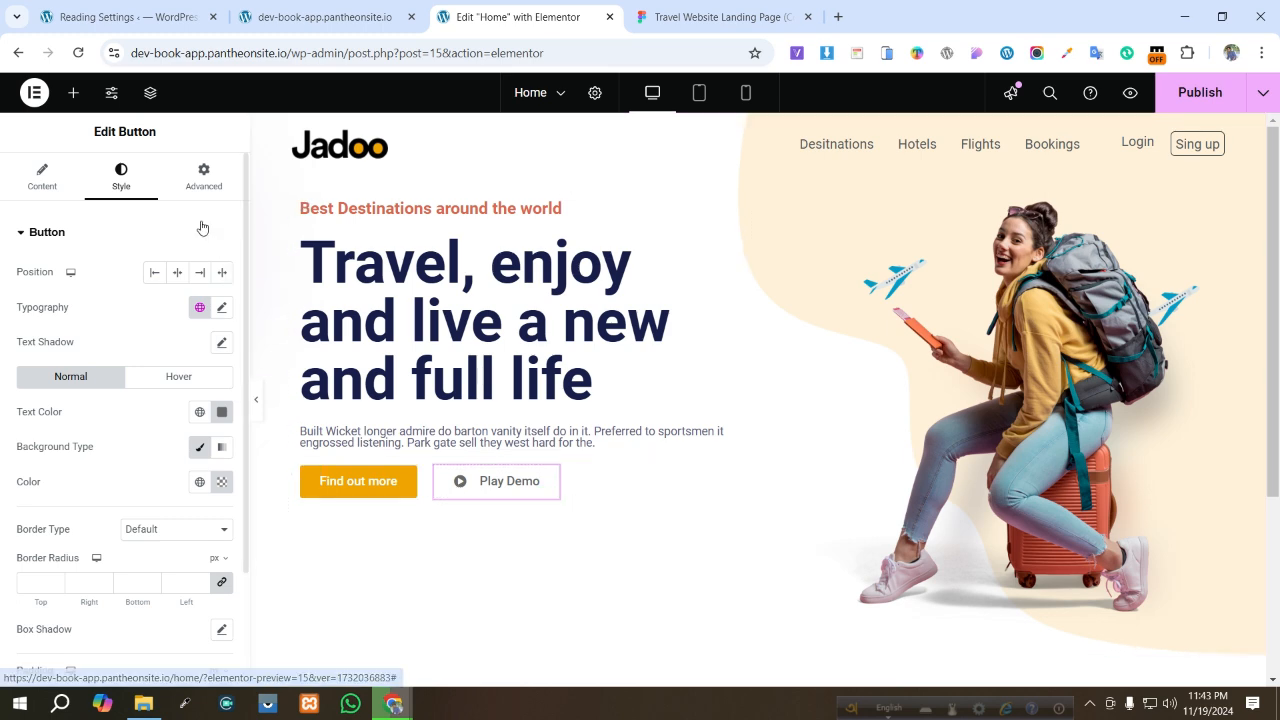
{"action": "left_click", "coordinate": [42, 188]}
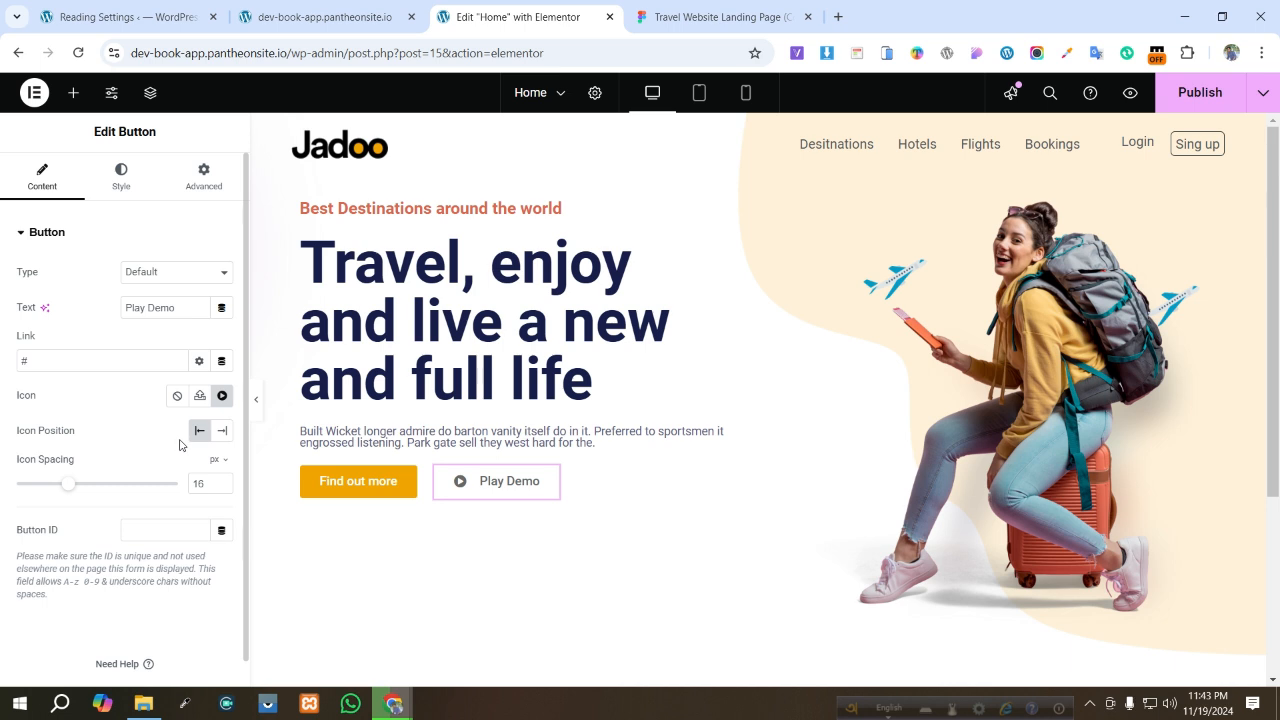
{"action": "scroll", "coordinate": [55, 455], "scroll_direction": "down", "scroll_amount": 1}
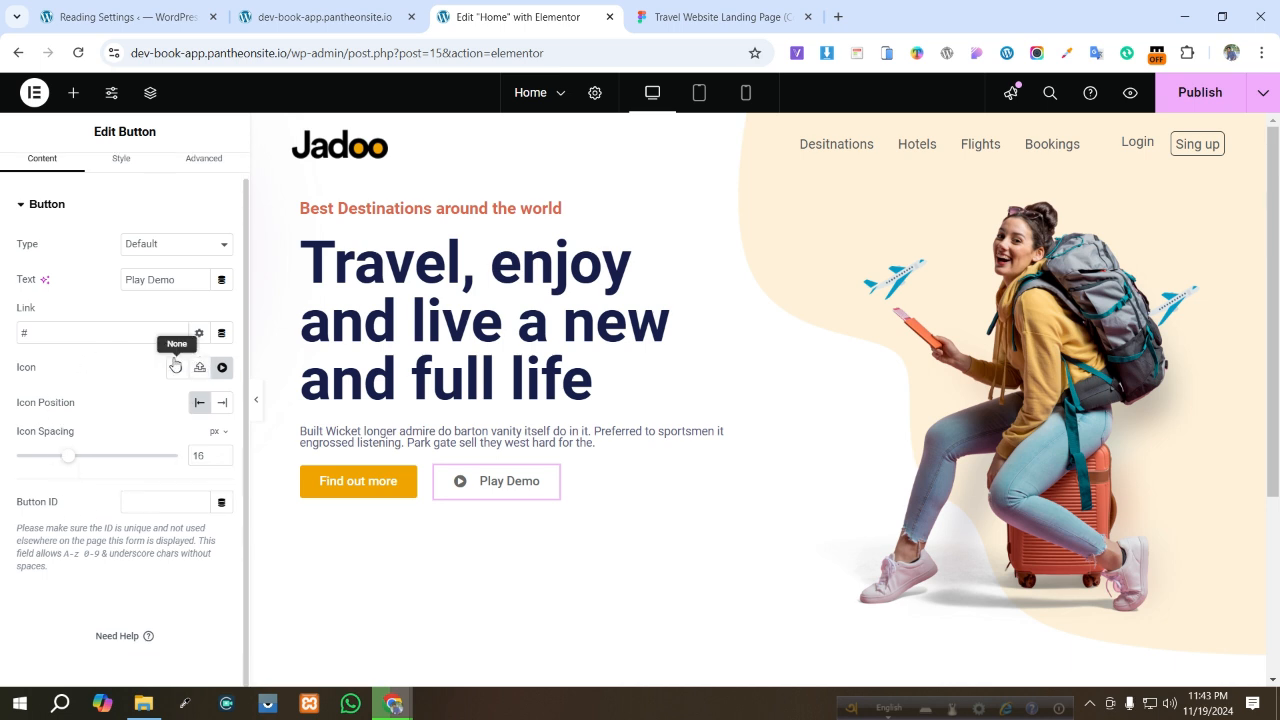
{"action": "scroll", "coordinate": [170, 330], "scroll_direction": "up", "scroll_amount": 1}
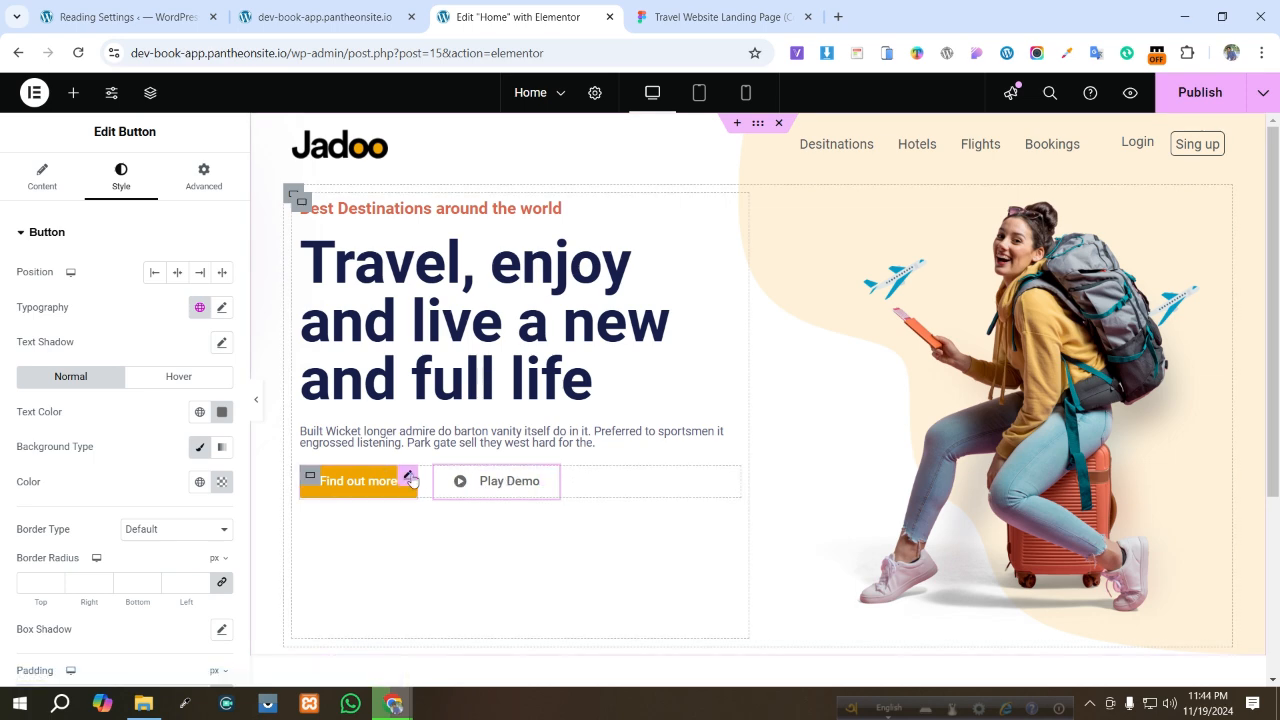
- Add an Image widget beside the Play Demo button and open its media library
{"action": "left_click", "coordinate": [70, 92]}
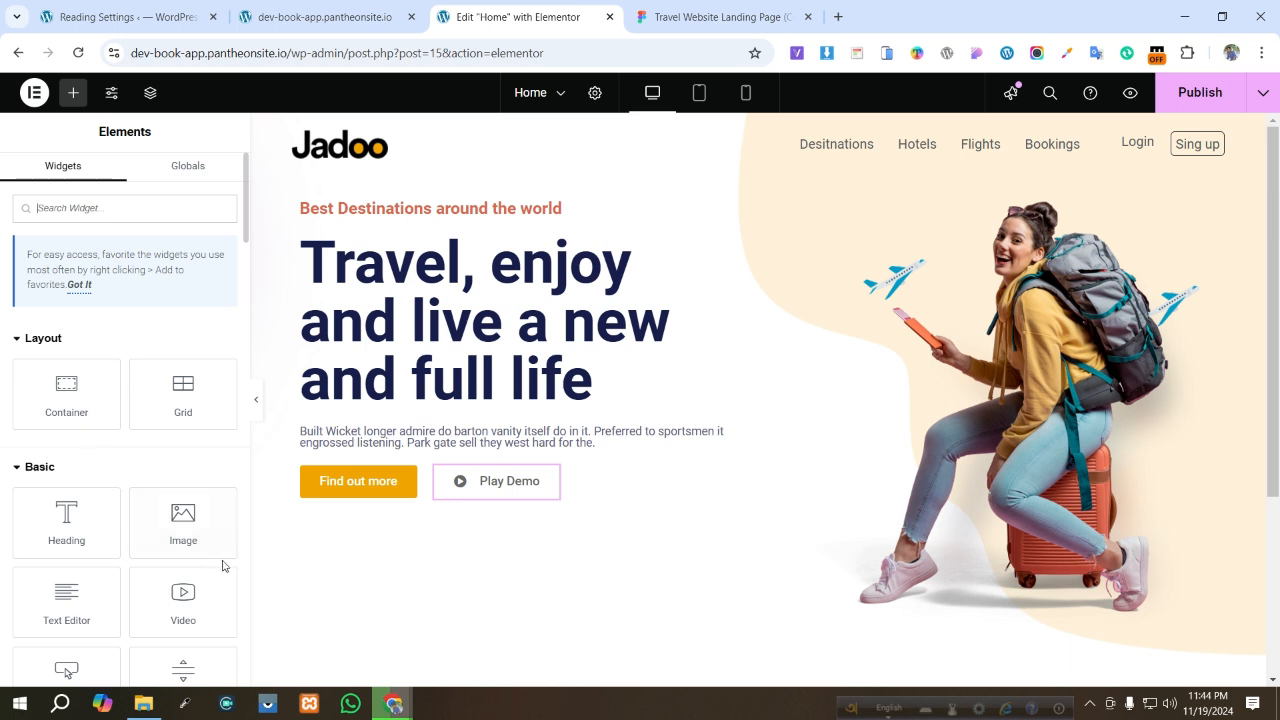
{"action": "left_click_drag", "start_coordinate": [183, 515], "coordinate": [463, 481]}
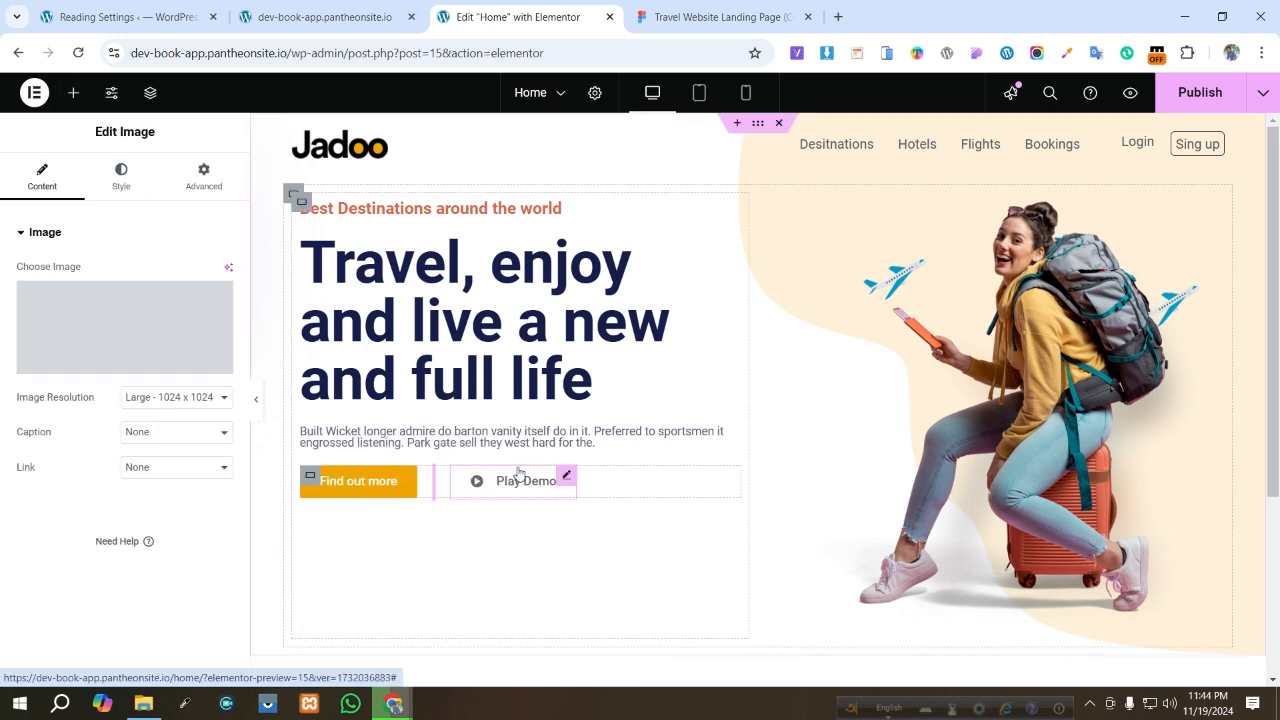
{"action": "left_click", "coordinate": [139, 348]}
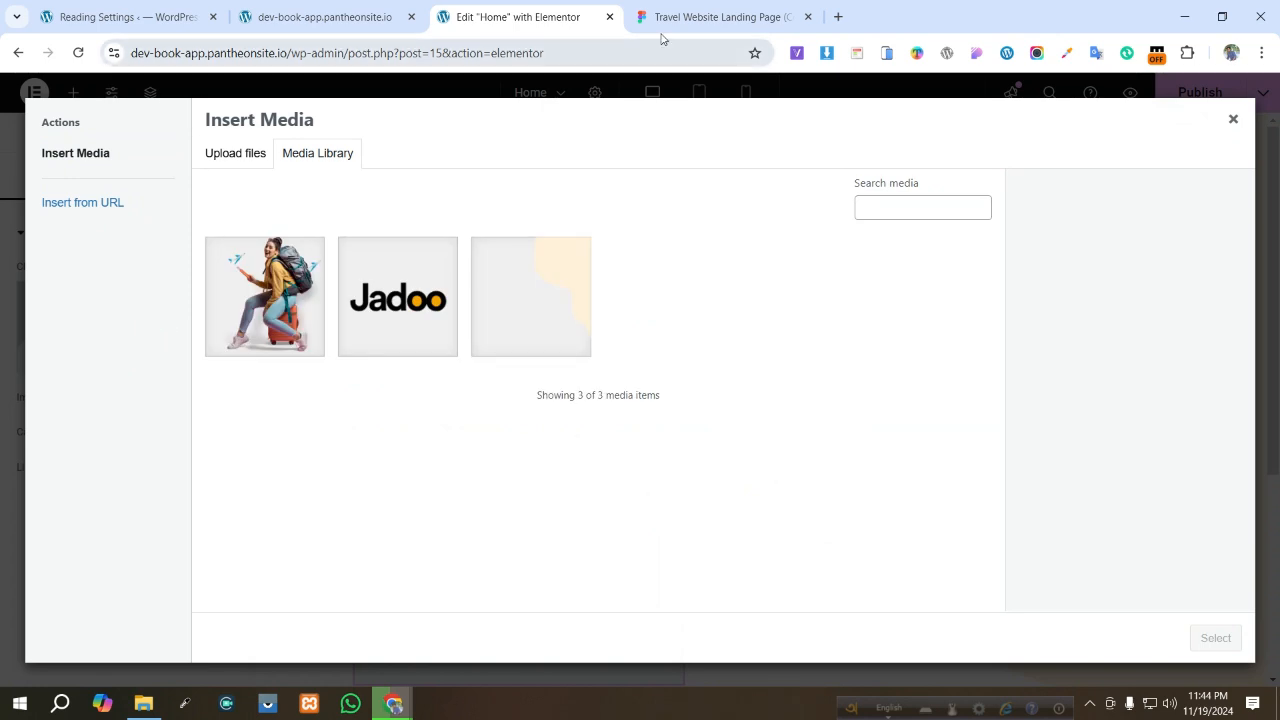
- Switch to Figma, select the hero's play button and add a PNG export setting for it
{"action": "left_click", "coordinate": [700, 20]}
{"action": "left_click", "coordinate": [499, 450]}
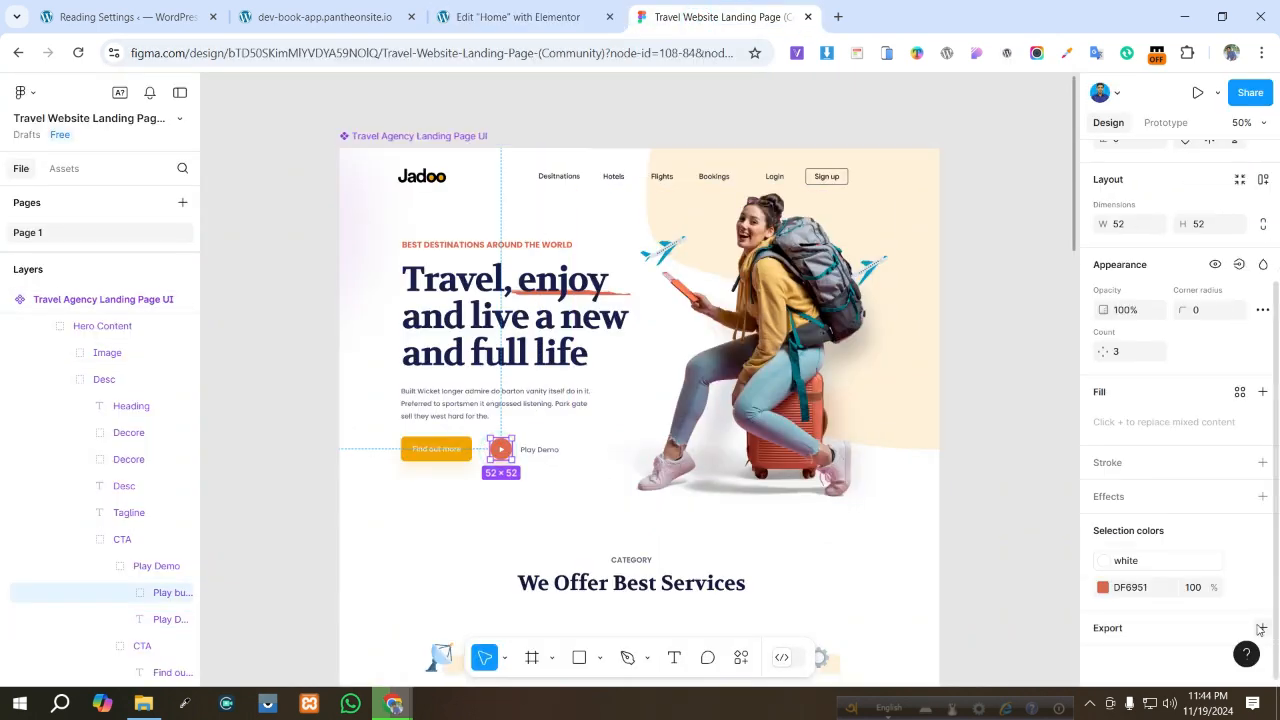
{"action": "left_click", "coordinate": [1263, 629]}
{"action": "scroll", "coordinate": [1160, 560], "scroll_direction": "down", "scroll_amount": 3}
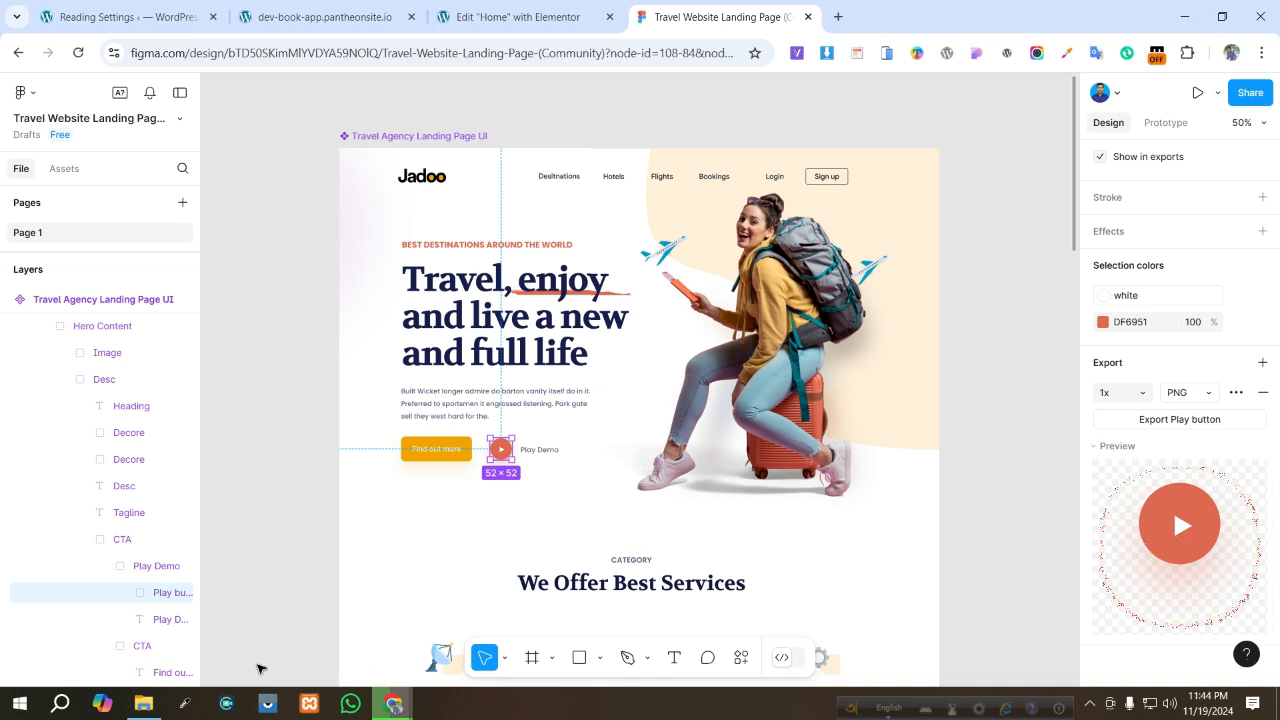
- Add a PNG export setting to the Play Demo text layer, then reselect the Play button frame in the layers
{"action": "left_click", "coordinate": [144, 621]}
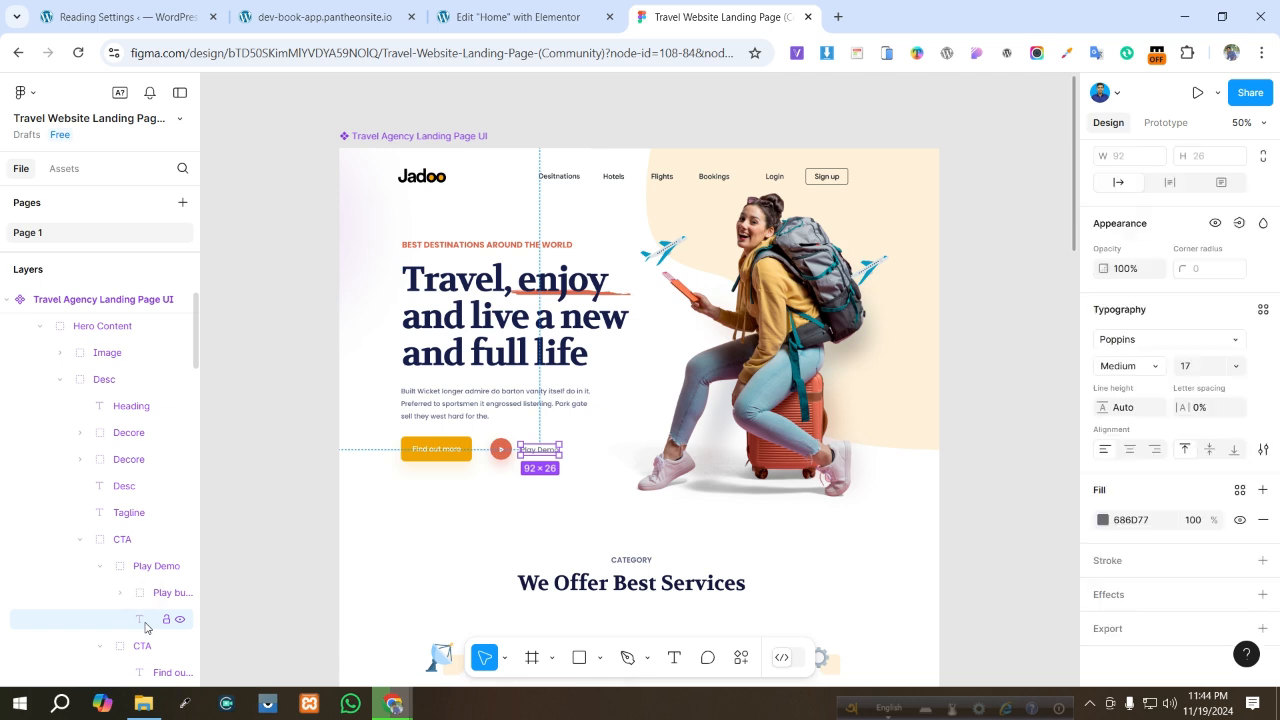
{"action": "left_click", "coordinate": [1262, 628]}
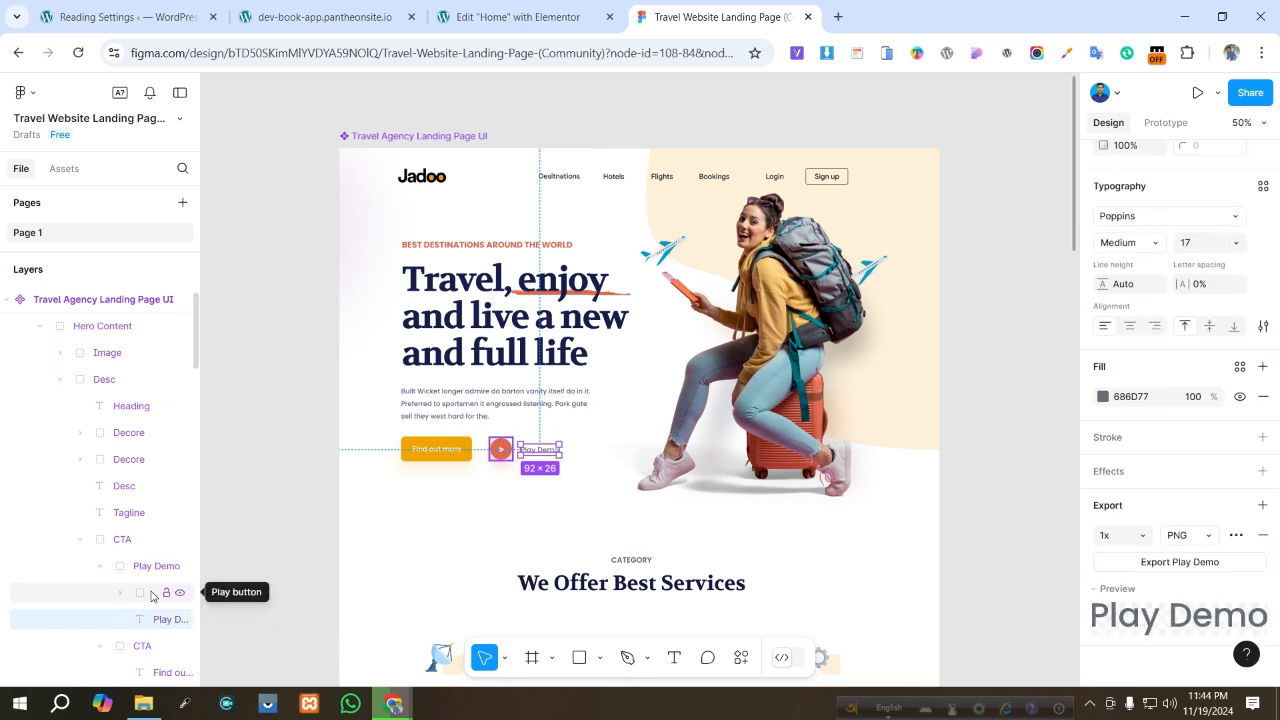
{"action": "left_click", "coordinate": [120, 593]}
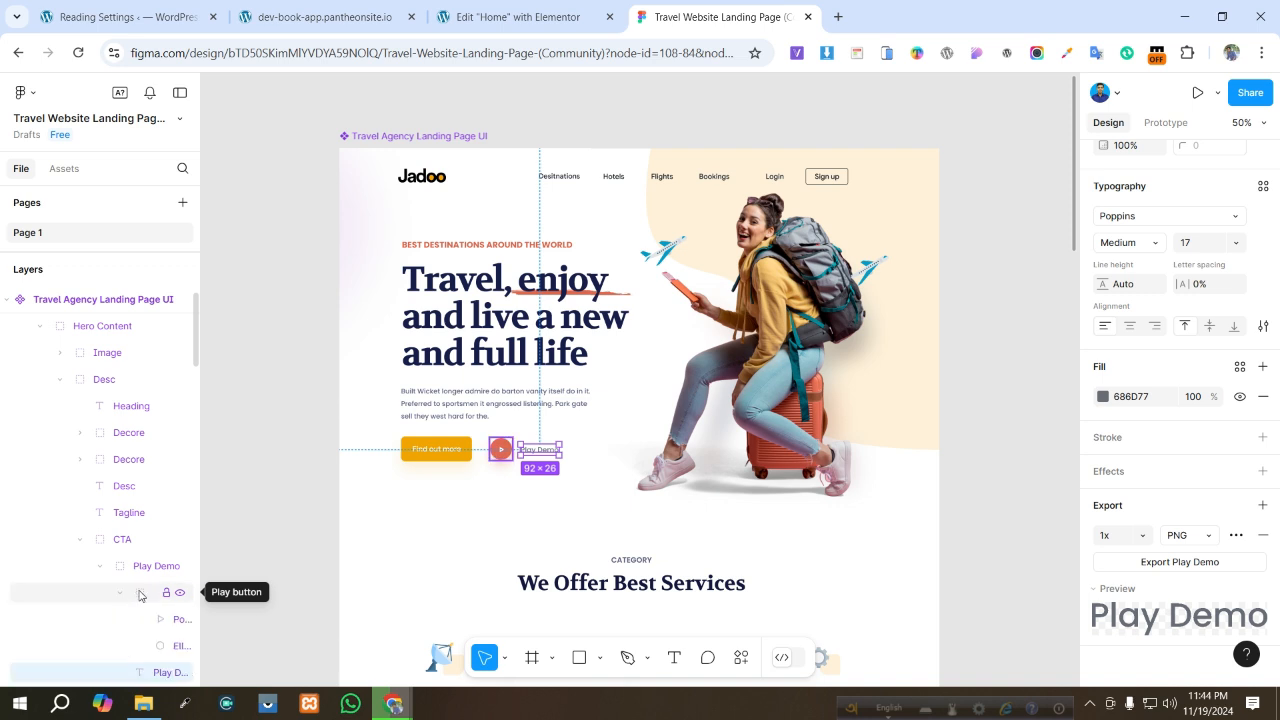
{"action": "scroll", "coordinate": [160, 592], "scroll_direction": "down", "scroll_amount": 2}
{"action": "scroll", "coordinate": [160, 592], "scroll_direction": "down", "scroll_amount": 1}
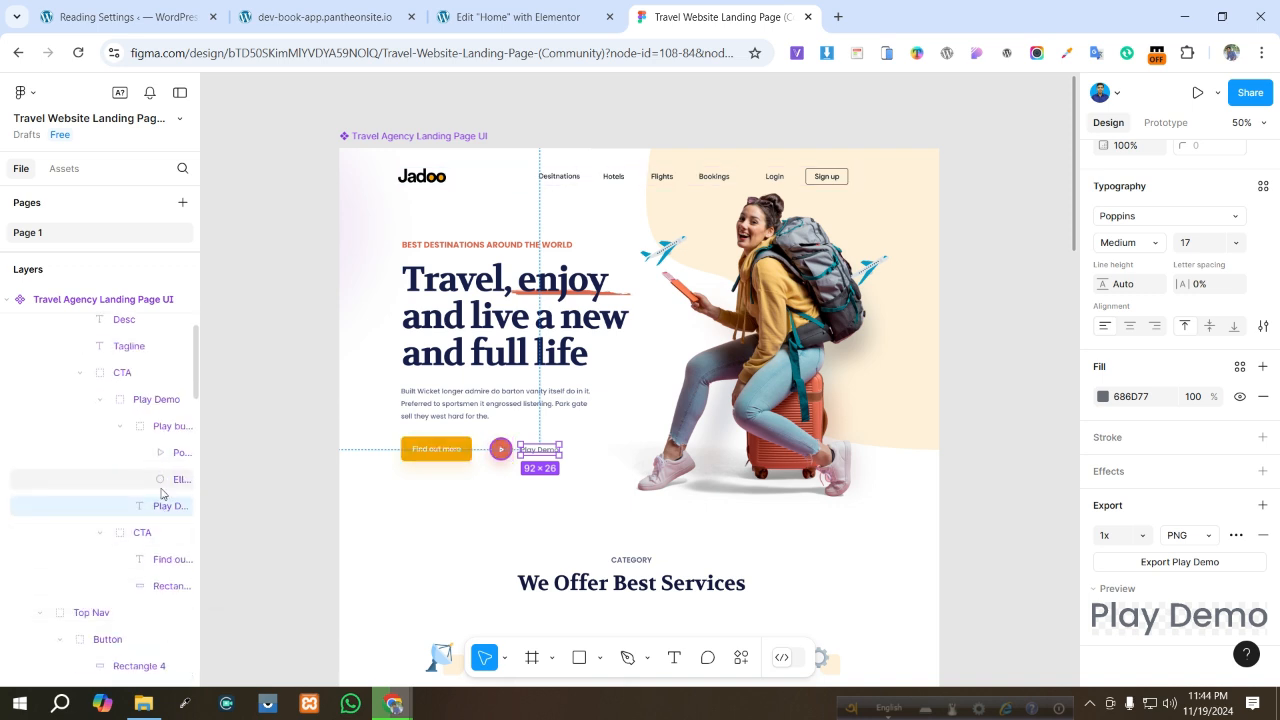
{"action": "left_click", "coordinate": [170, 426]}
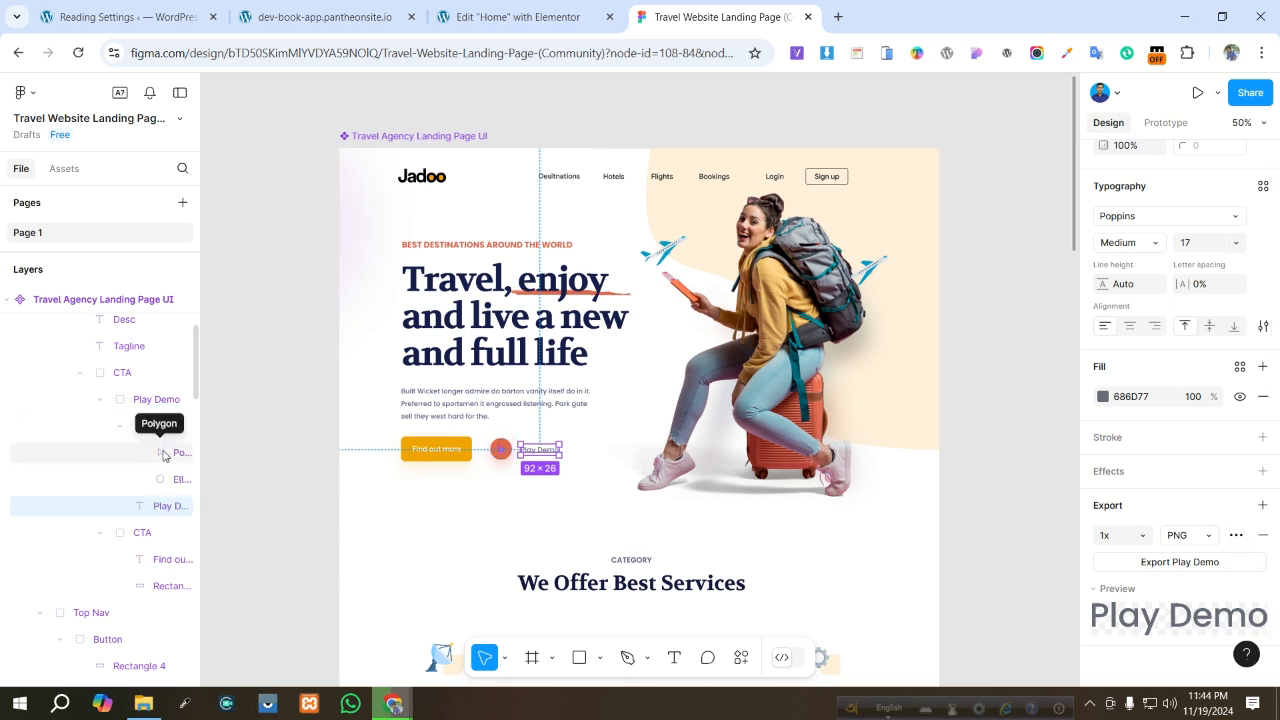
{"action": "left_click", "coordinate": [137, 425]}
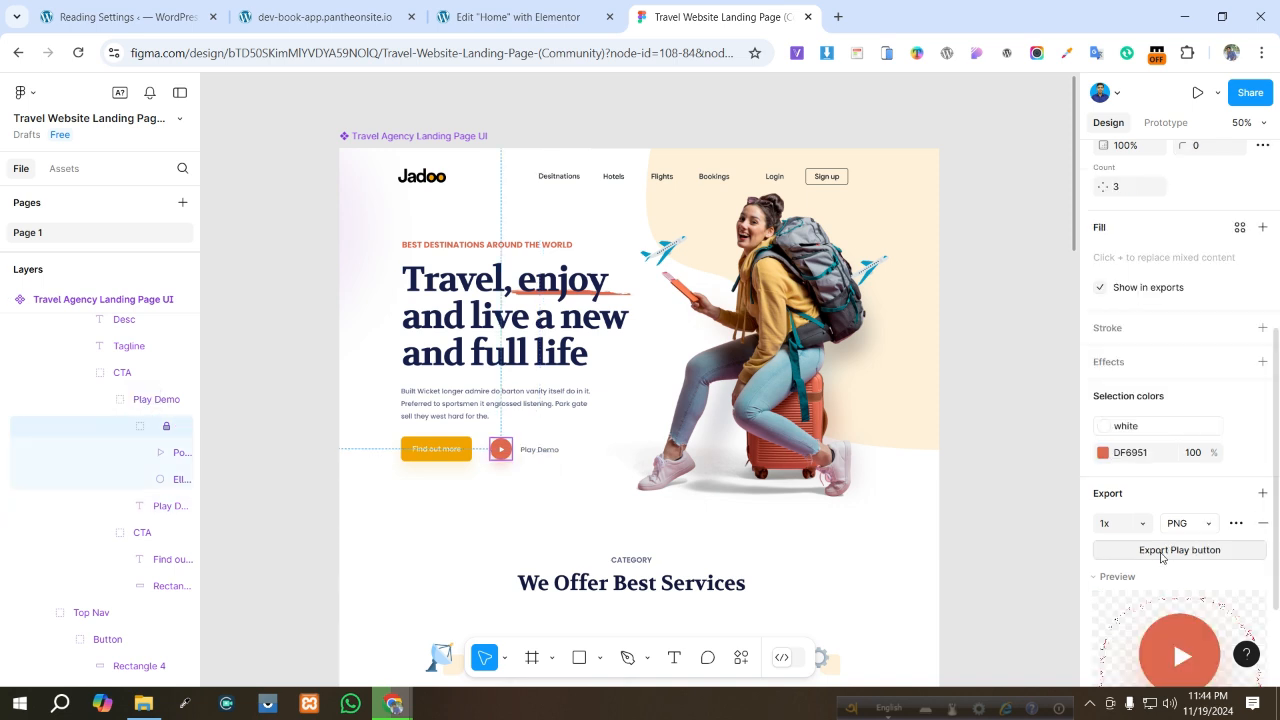
- Upload the exported Play-button.png to the media library and insert it into the Image widget
{"action": "left_click", "coordinate": [485, 22]}
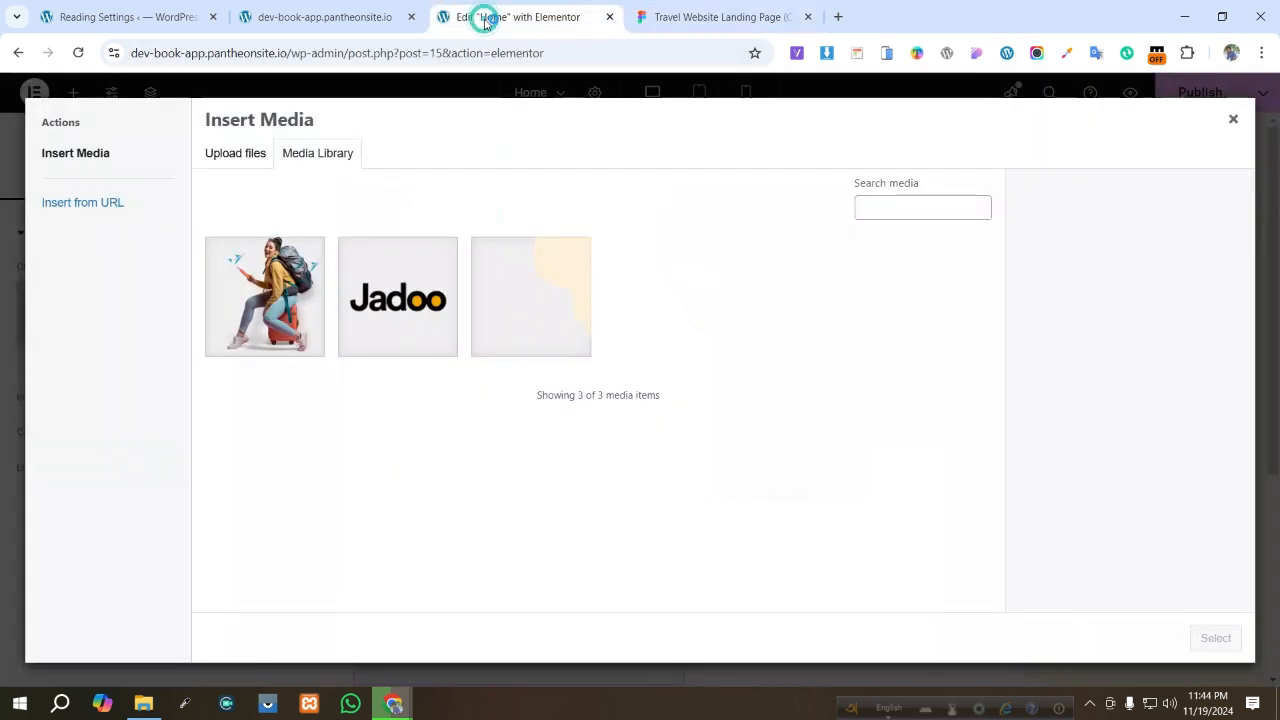
{"action": "left_click", "coordinate": [237, 152]}
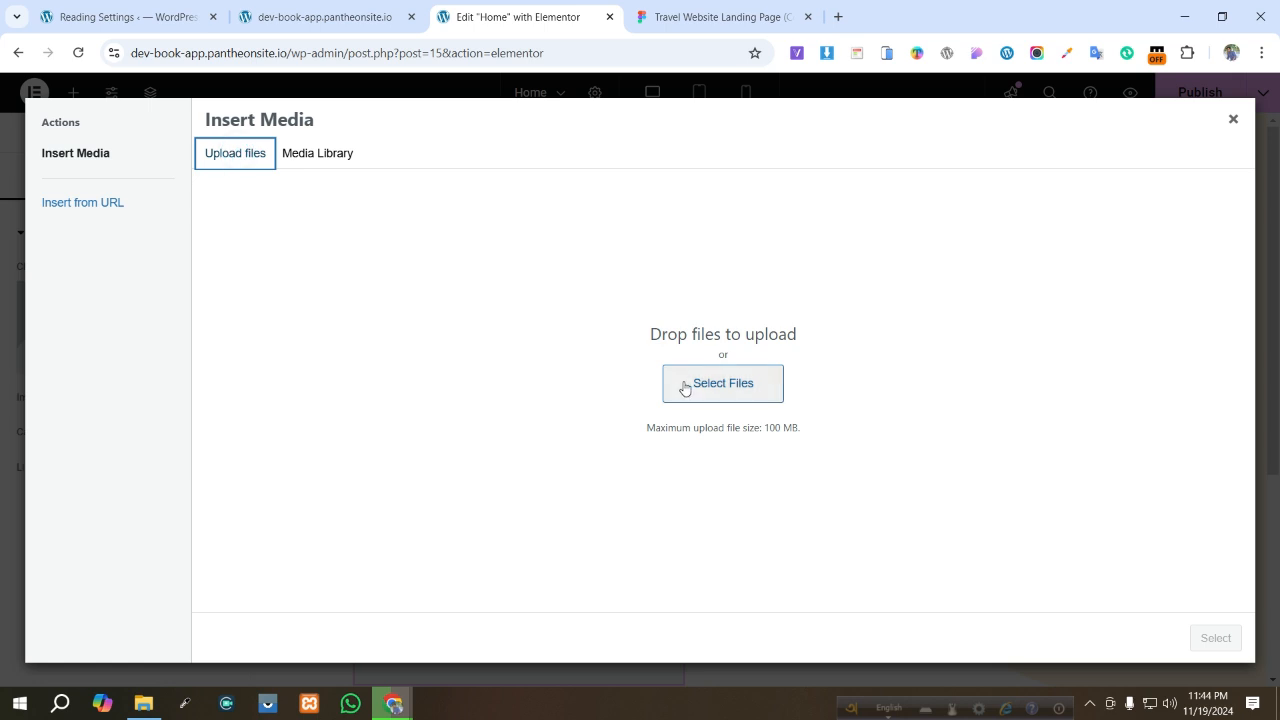
{"action": "left_click", "coordinate": [686, 383]}
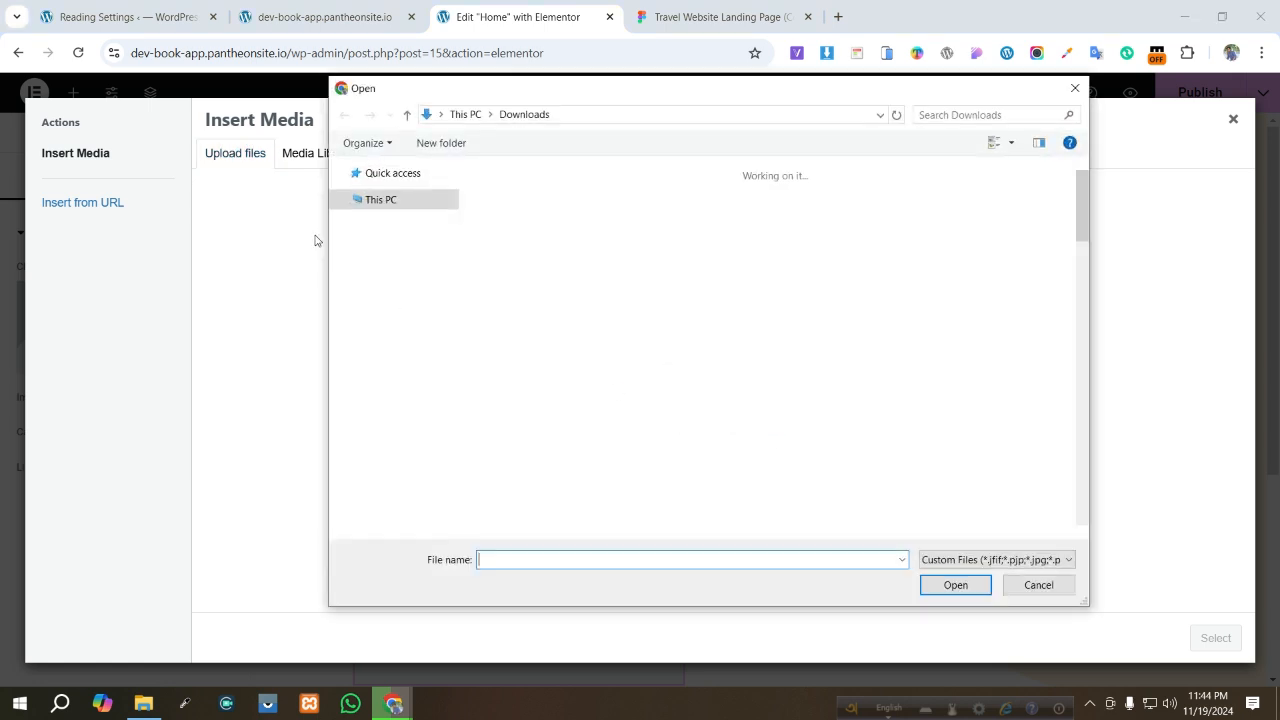
{"action": "left_click", "coordinate": [527, 196]}
{"action": "left_click", "coordinate": [958, 585]}
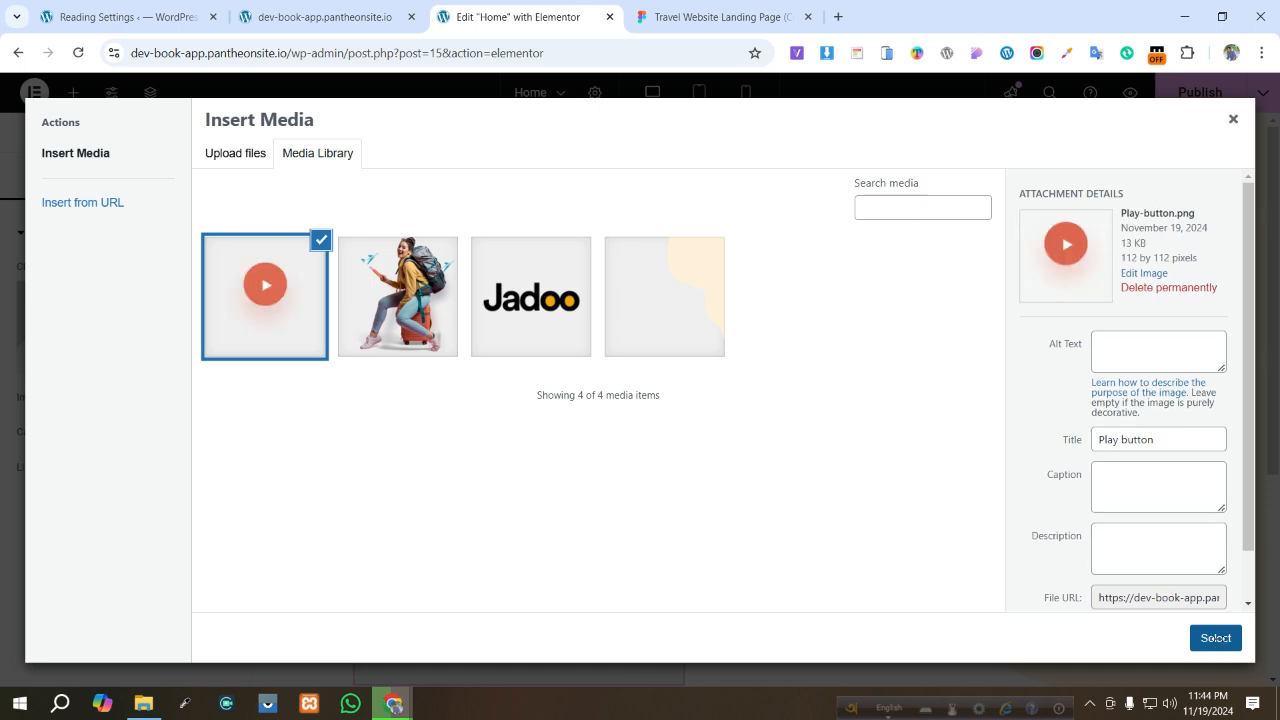
{"action": "left_click", "coordinate": [1216, 639]}
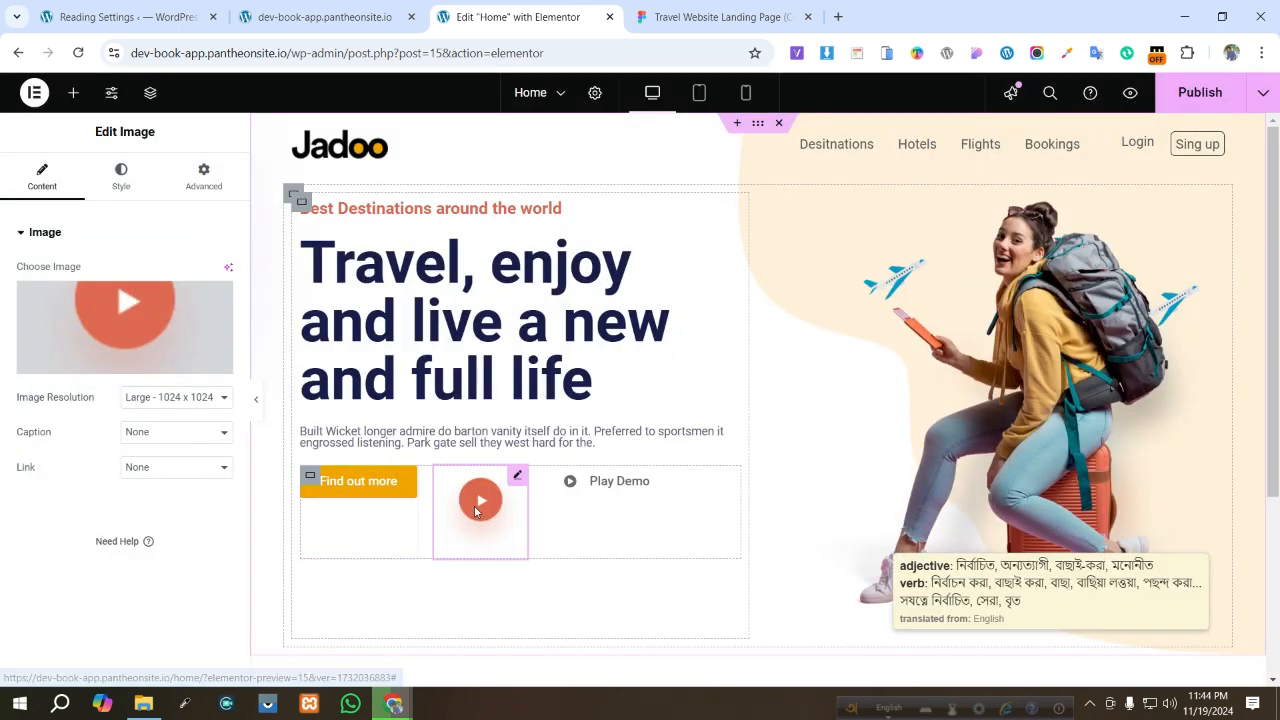
- Set the image resolution to Thumbnail - 150 x 150 and its width to 44%
{"action": "left_click", "coordinate": [156, 397]}
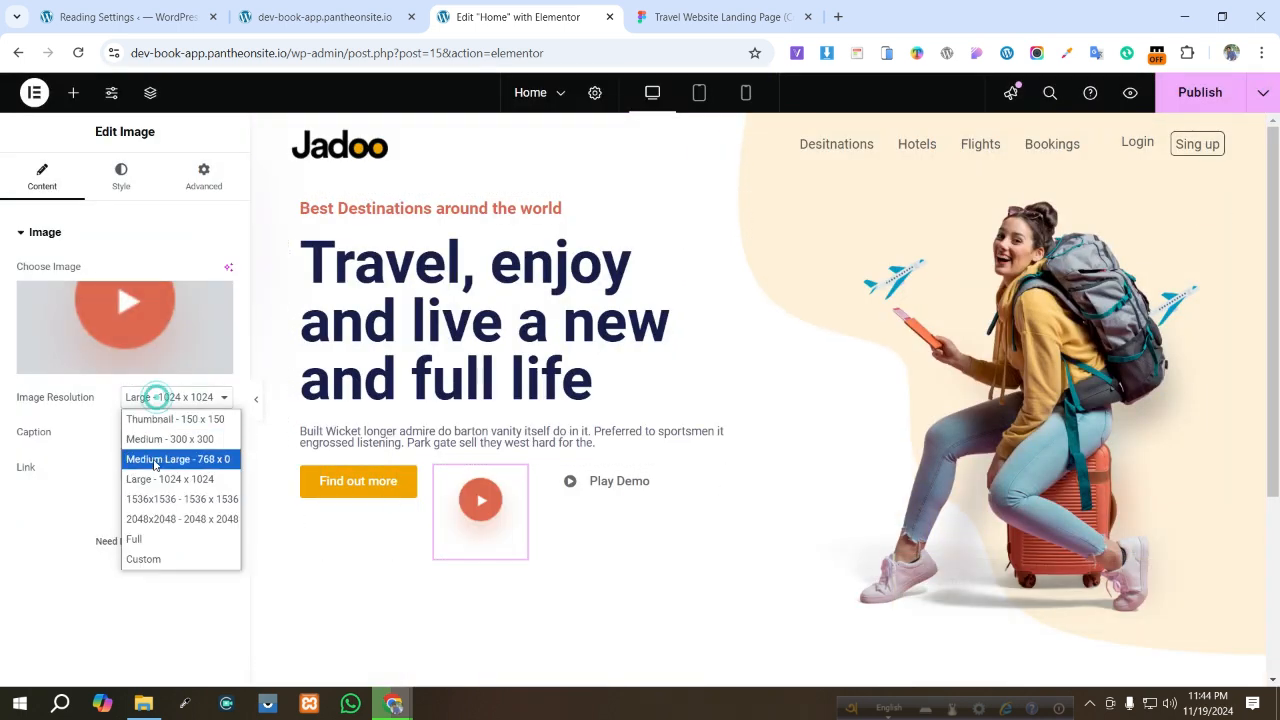
{"action": "left_click", "coordinate": [150, 539]}
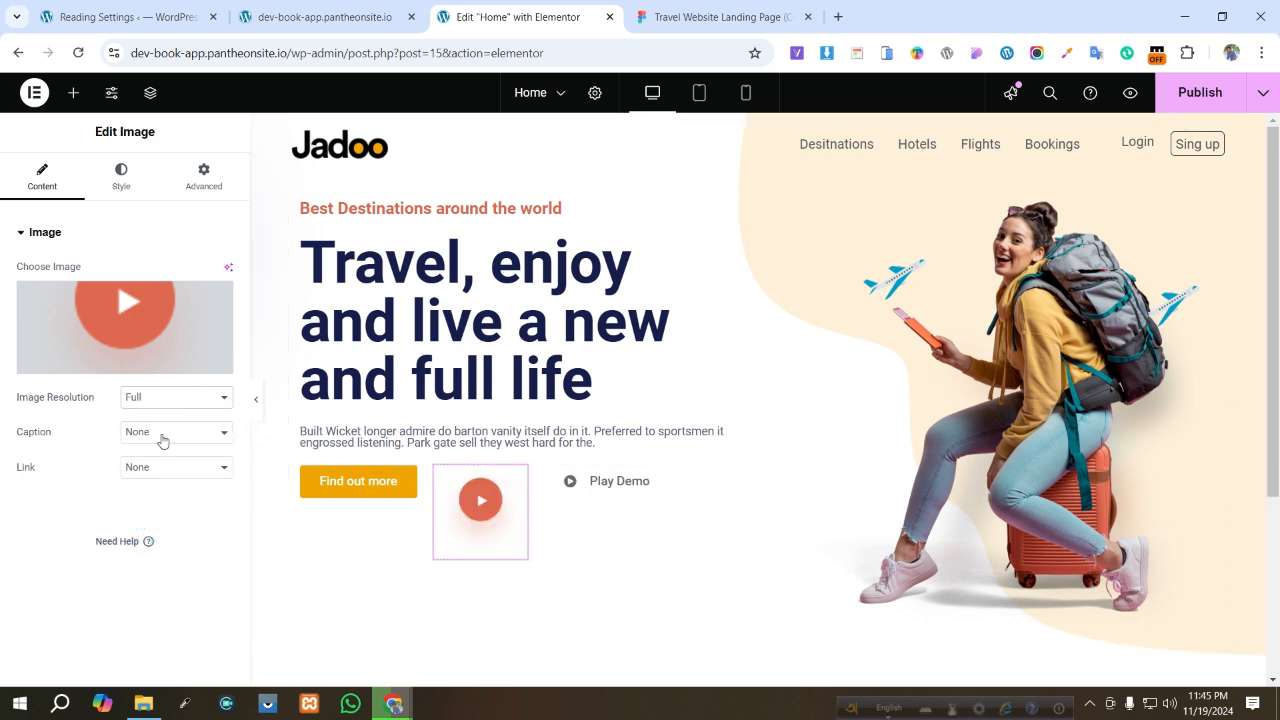
{"action": "left_click", "coordinate": [161, 402]}
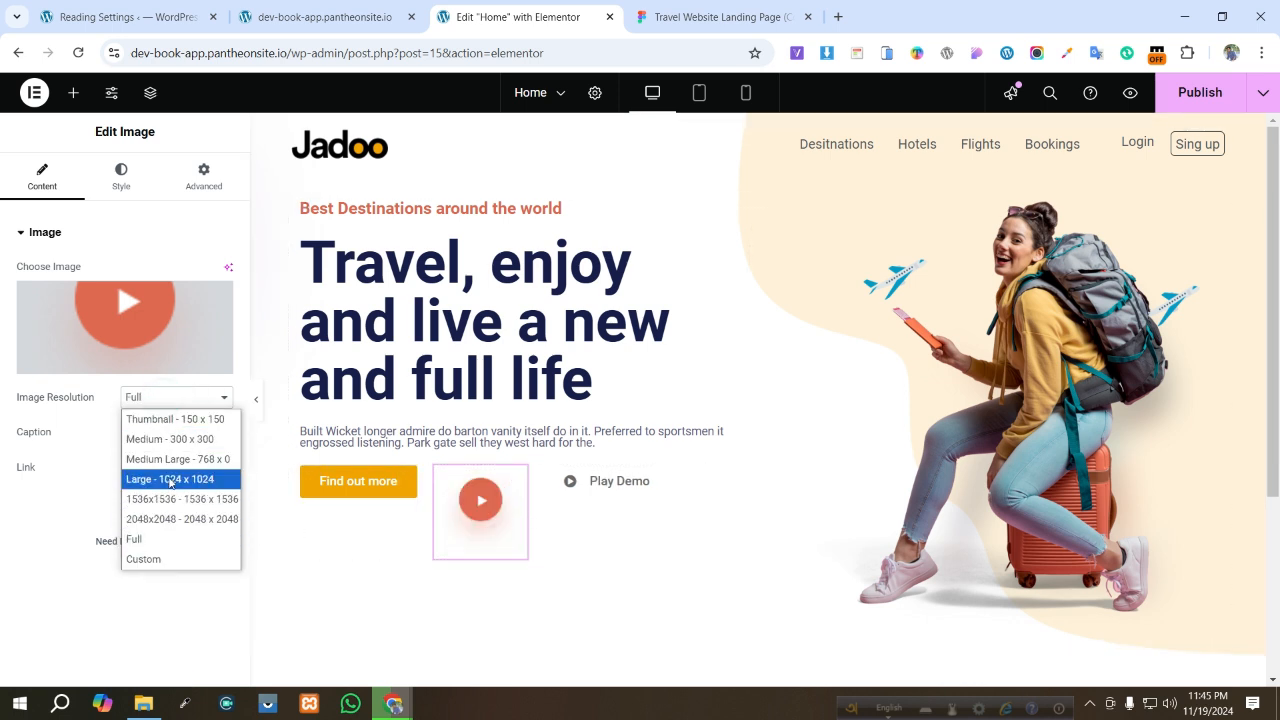
{"action": "left_click", "coordinate": [198, 421]}
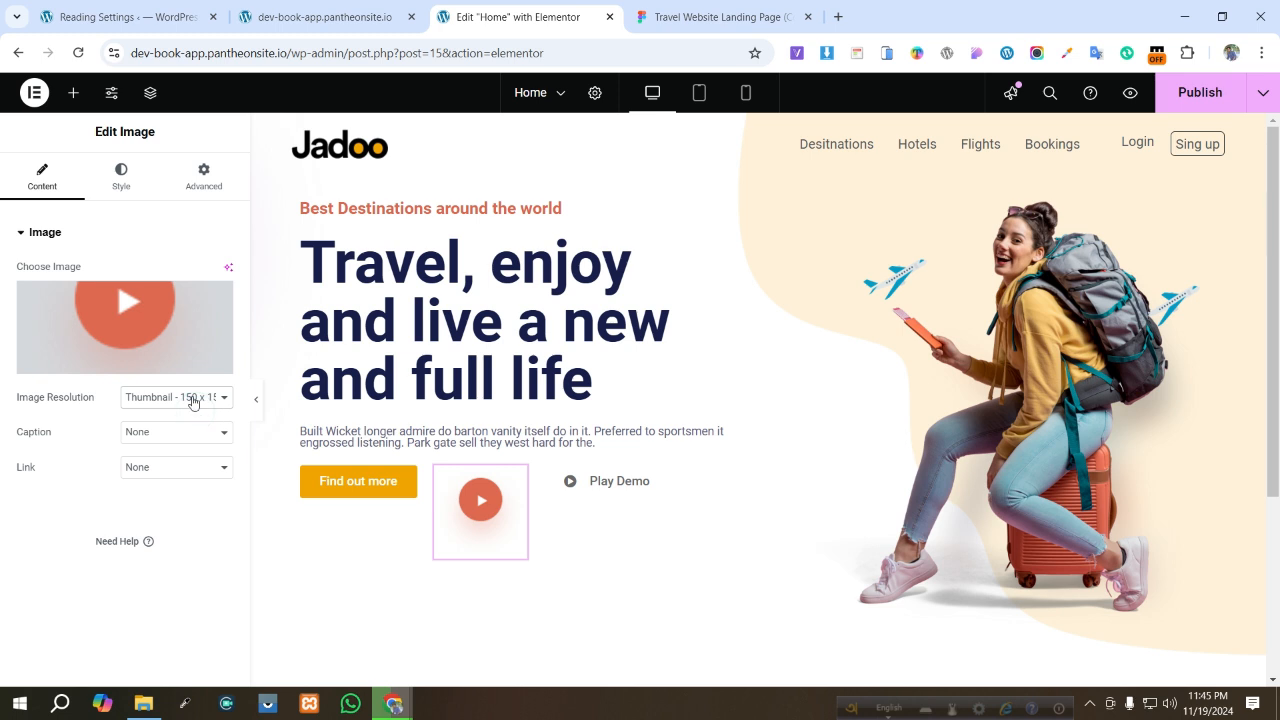
{"action": "left_click", "coordinate": [194, 401]}
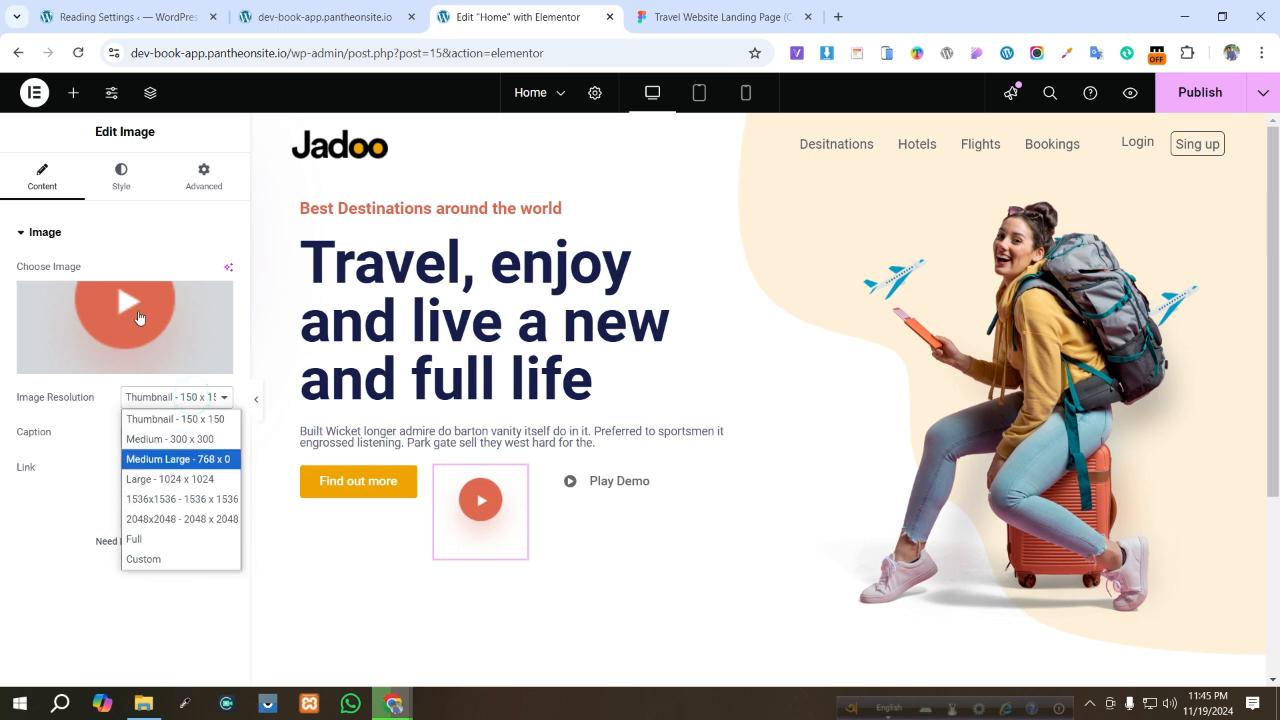
{"action": "left_click", "coordinate": [124, 176]}
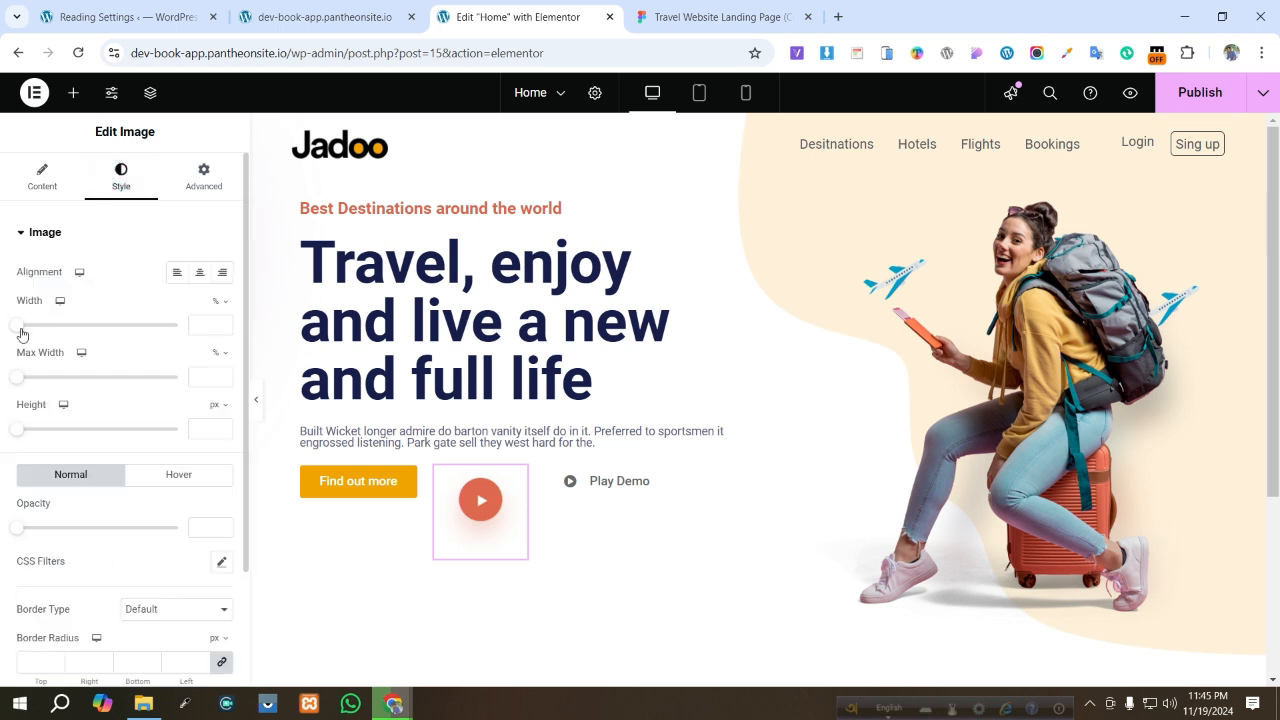
{"action": "left_click_drag", "start_coordinate": [22, 333], "coordinate": [89, 337]}
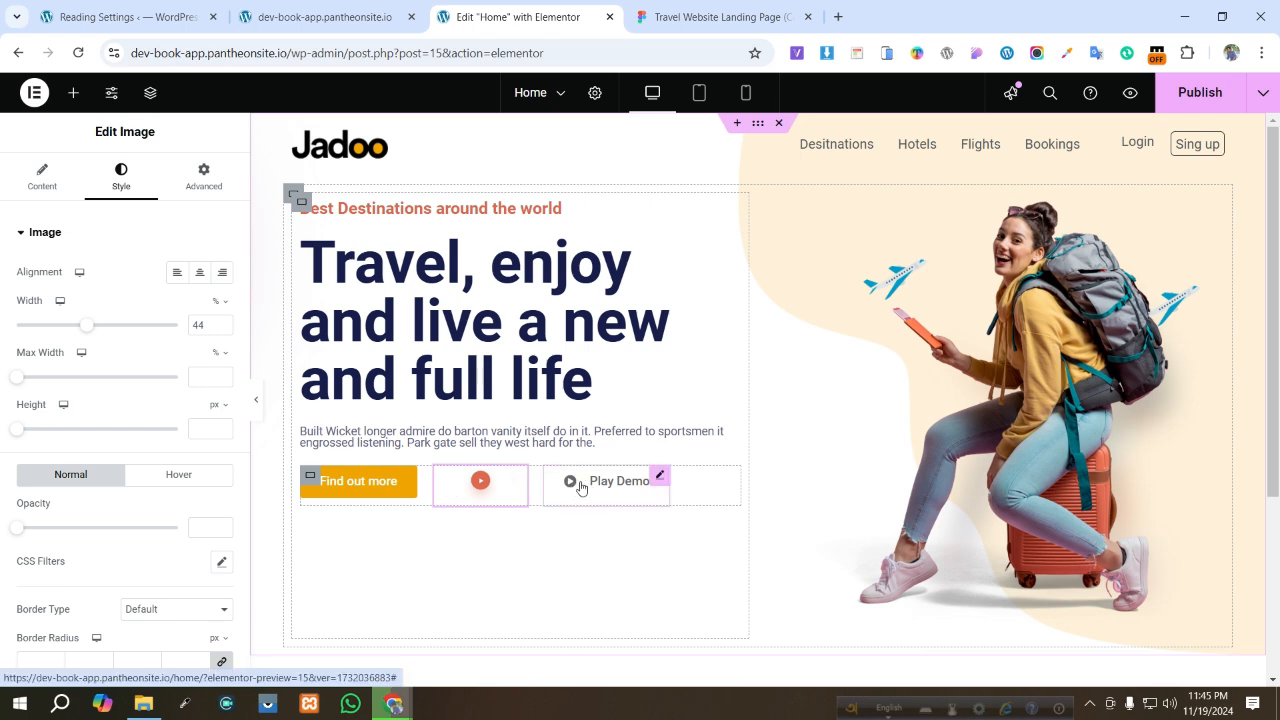
- Delete the play button Image widget and publish the page
{"action": "right_click", "coordinate": [483, 488]}
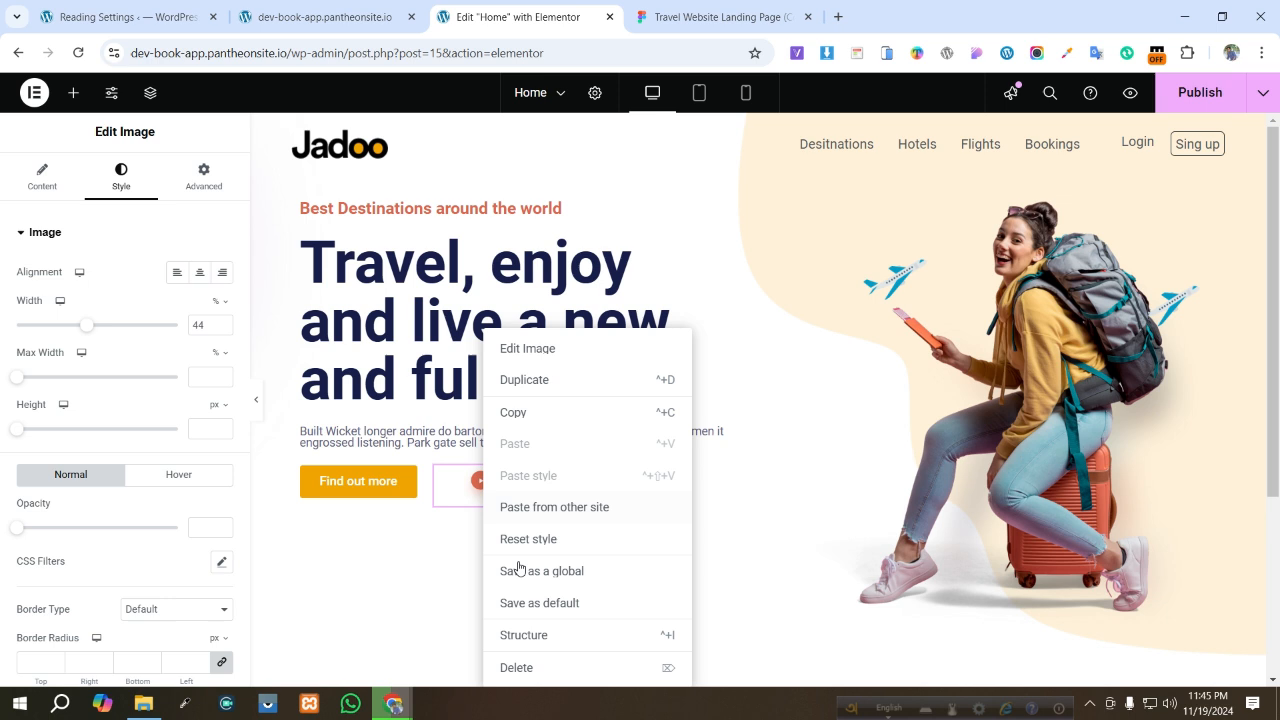
{"action": "left_click", "coordinate": [516, 667]}
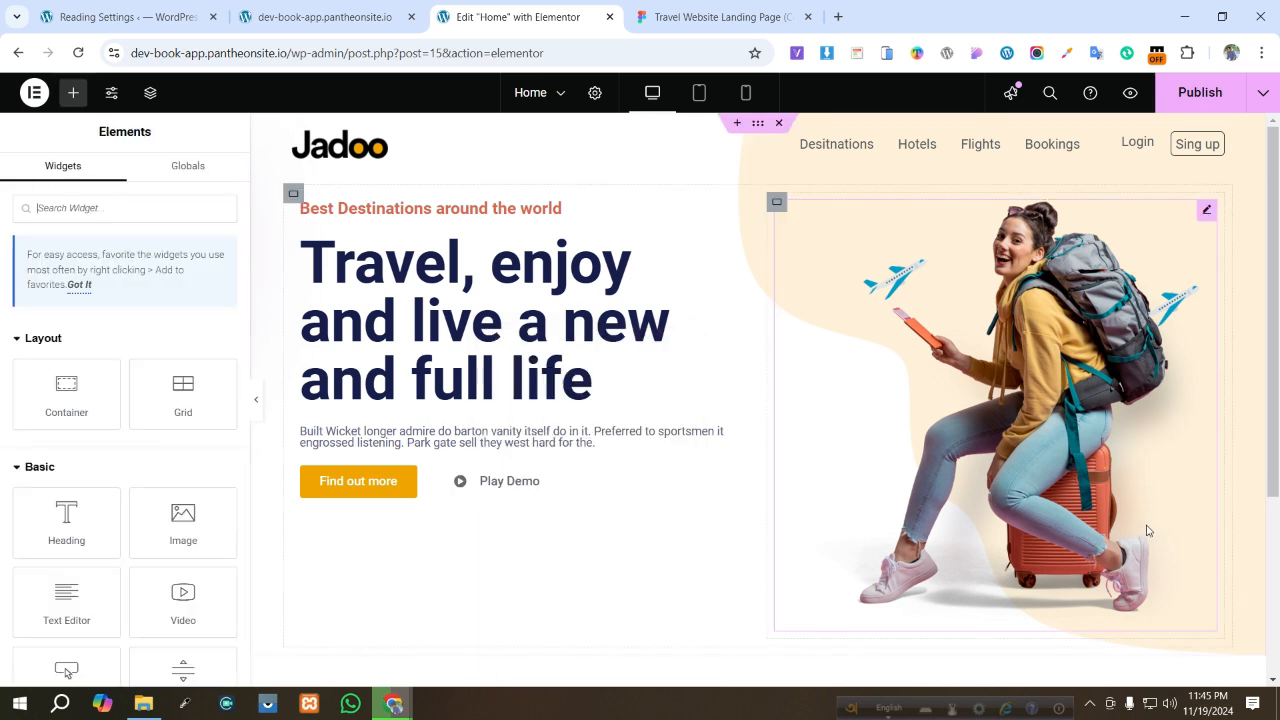
{"action": "left_click", "coordinate": [1200, 92]}
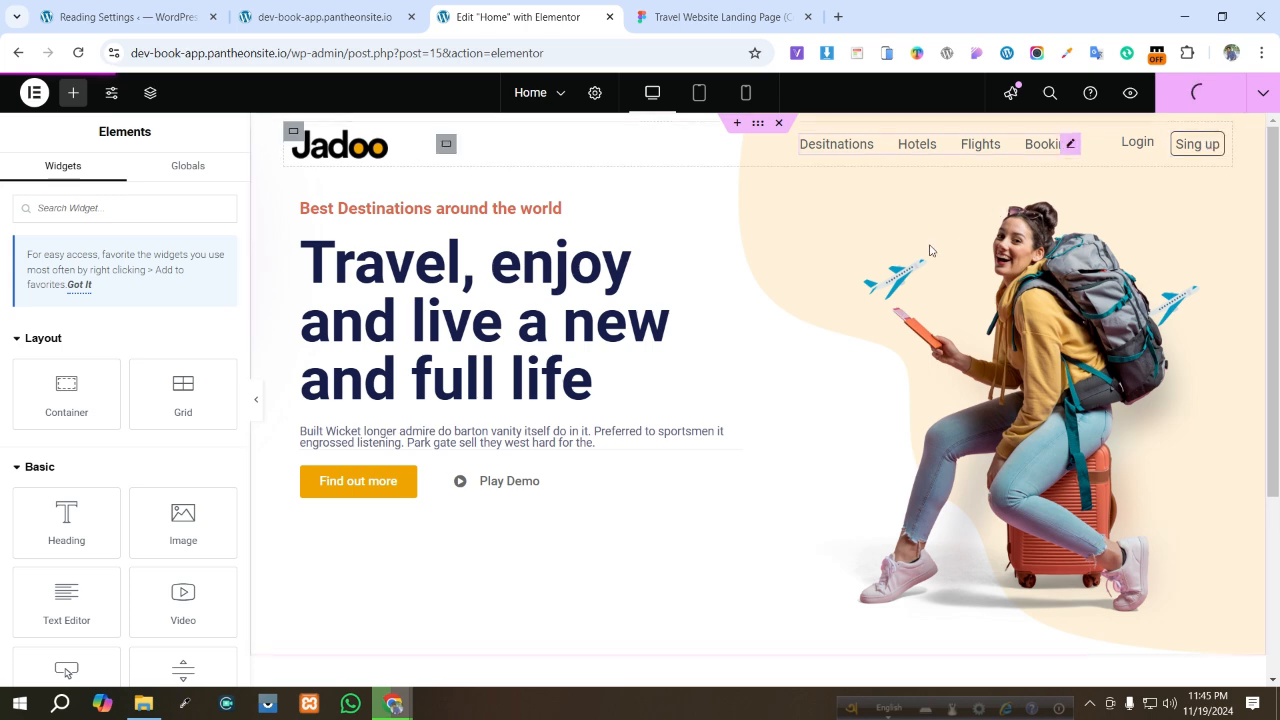
- Compare the Figma design with the reloaded live Home page hero section
{"action": "left_click", "coordinate": [680, 12]}
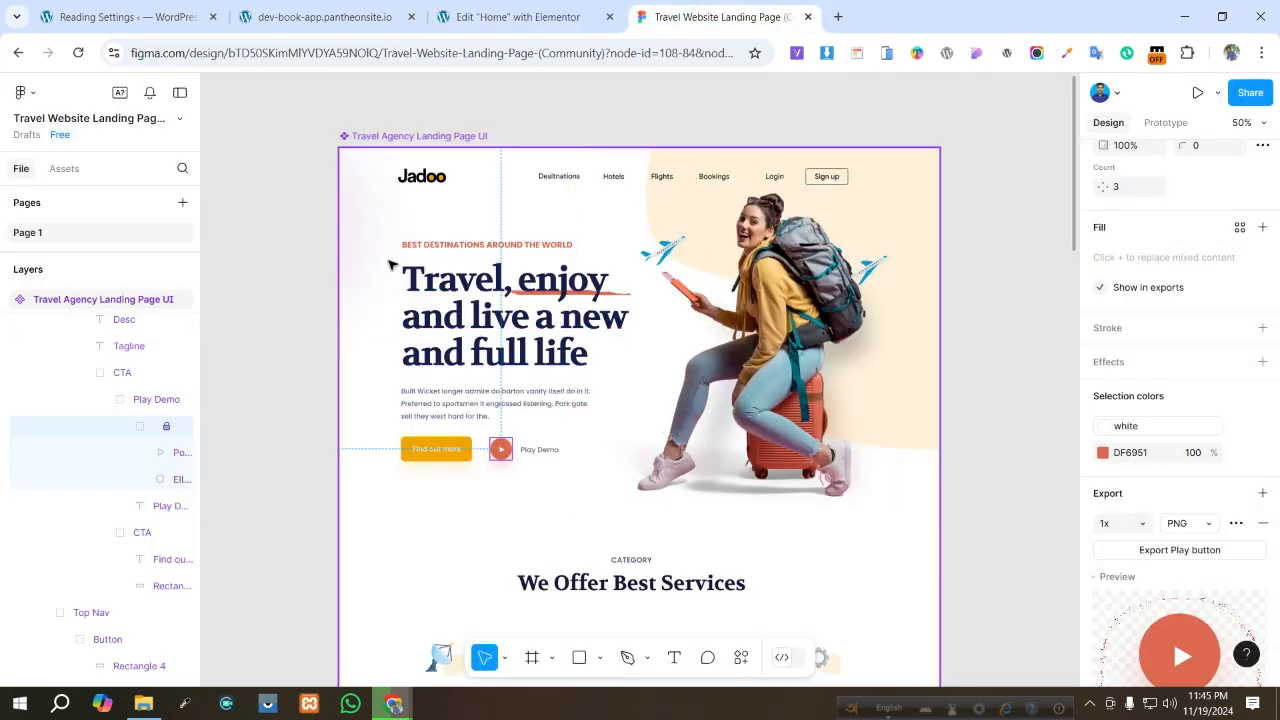
{"action": "left_click", "coordinate": [315, 258]}
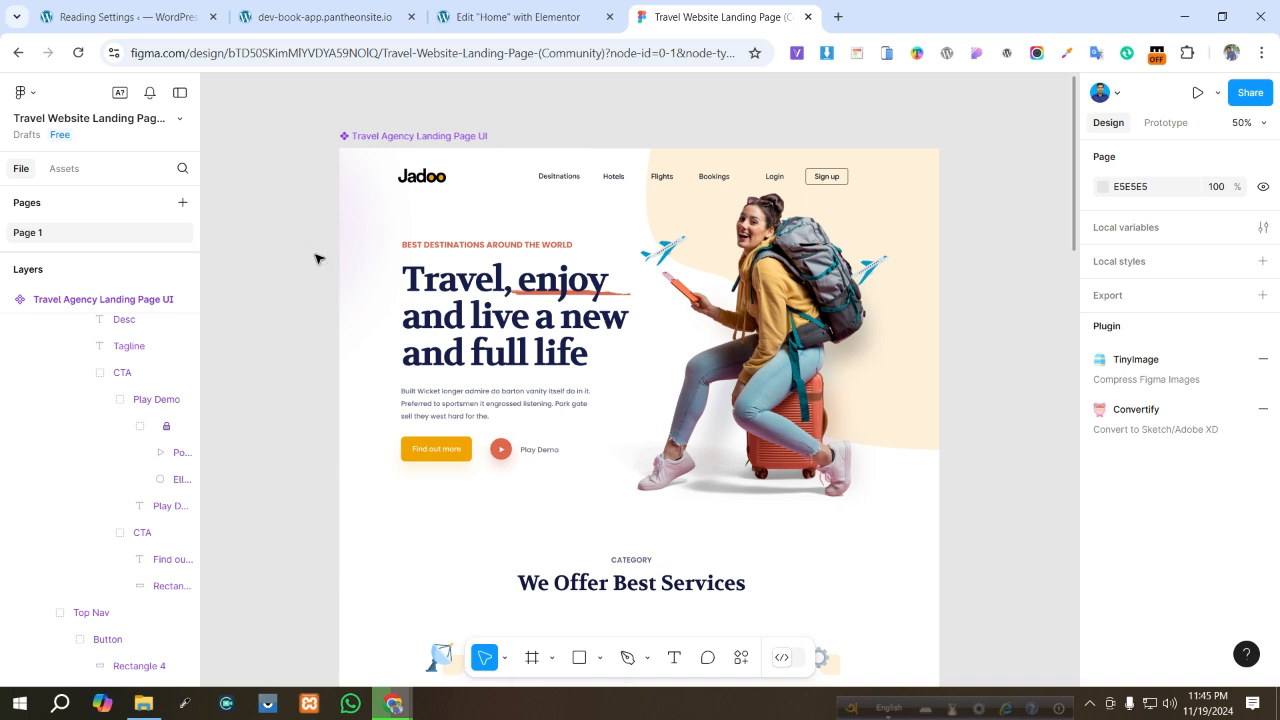
{"action": "left_click", "coordinate": [314, 20]}
{"action": "left_click", "coordinate": [78, 53]}
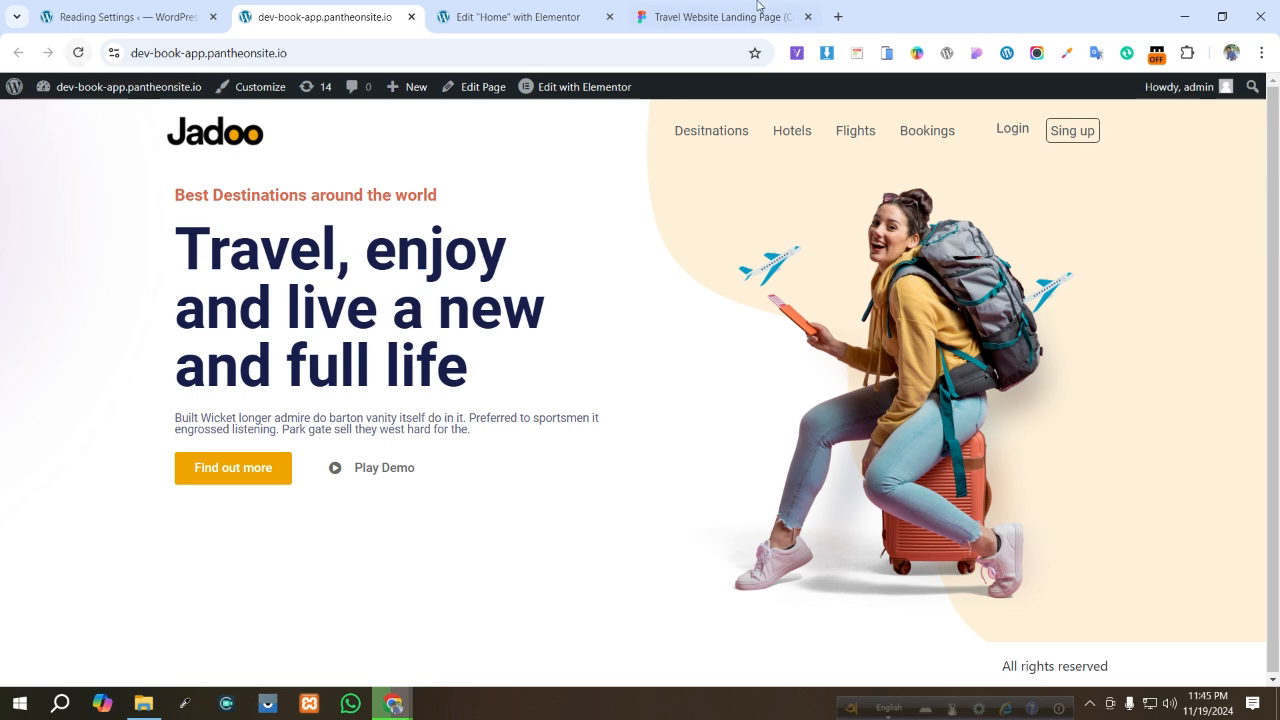
{"action": "left_click", "coordinate": [545, 8]}
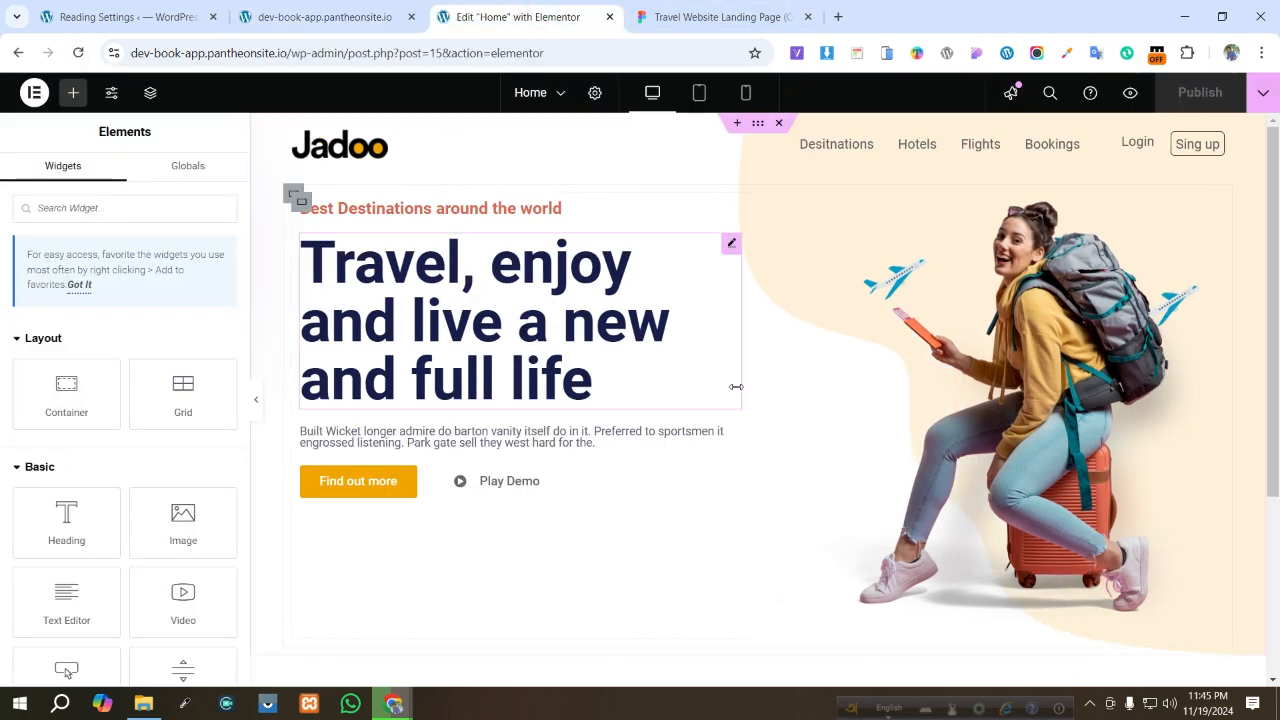
- Set the hero text container's and image container's justify content to center, keeping items aligned to start
{"action": "left_click", "coordinate": [303, 200]}
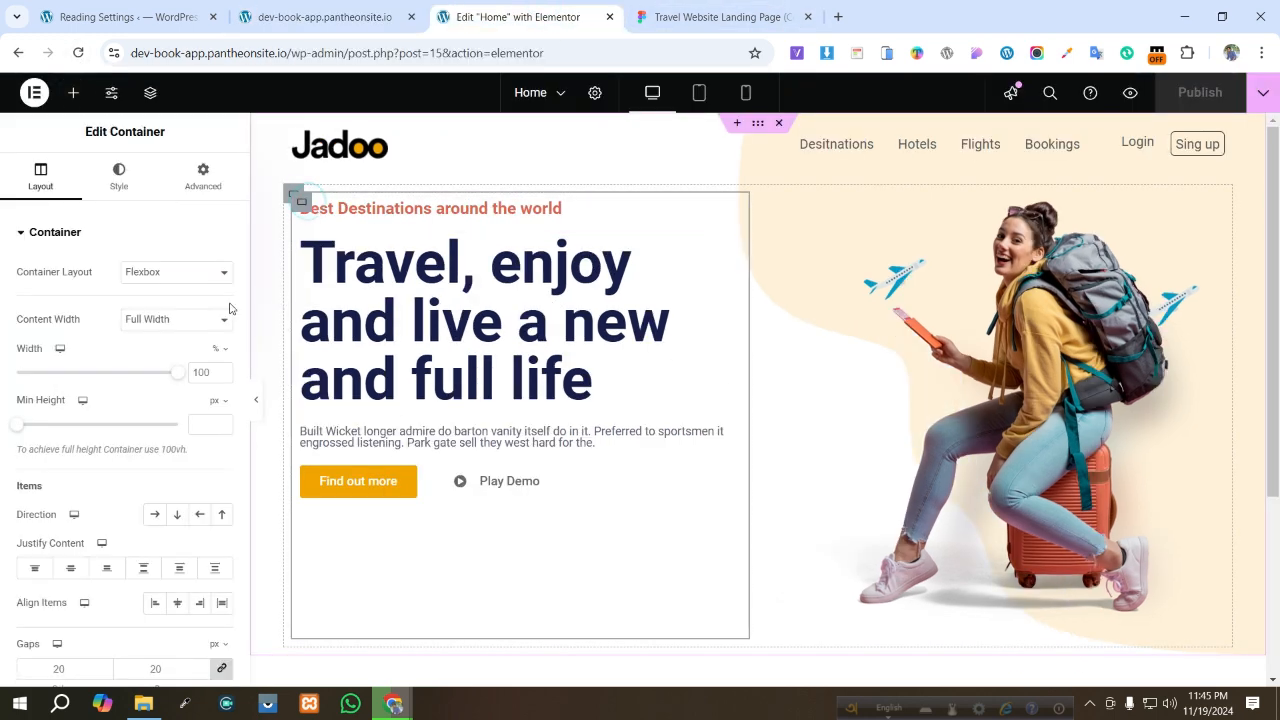
{"action": "left_click", "coordinate": [178, 604]}
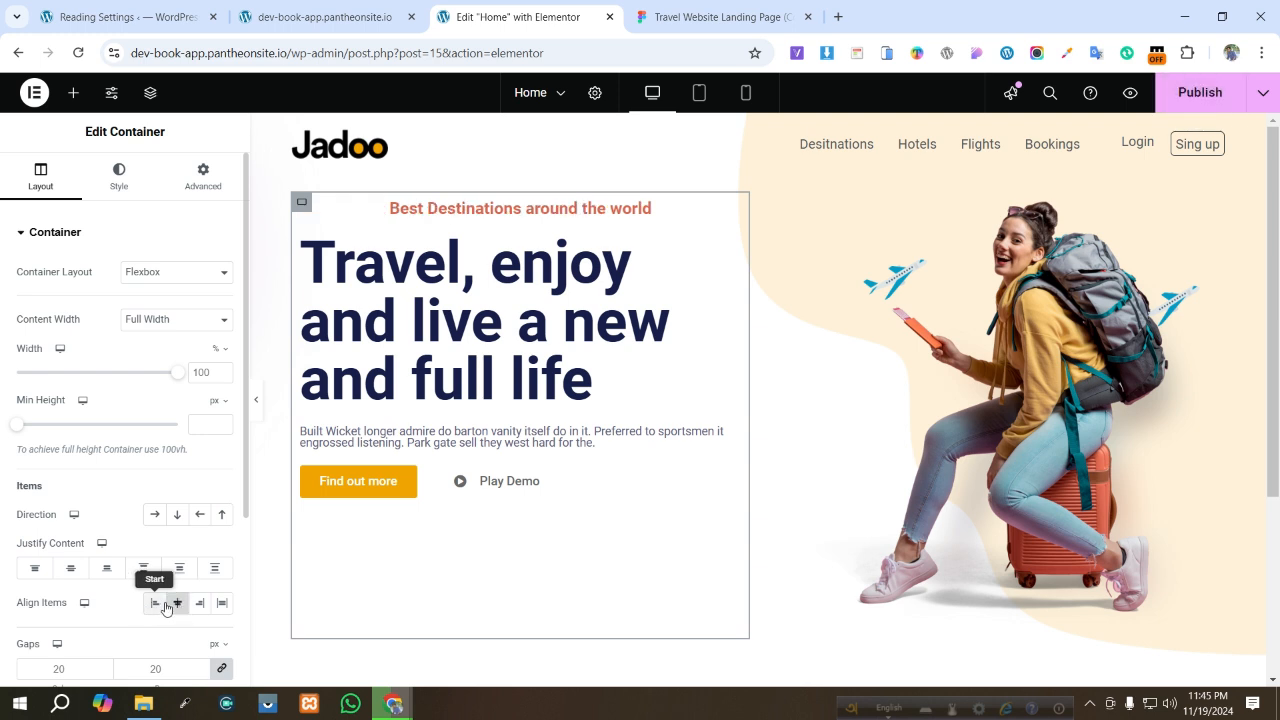
{"action": "left_click", "coordinate": [158, 604]}
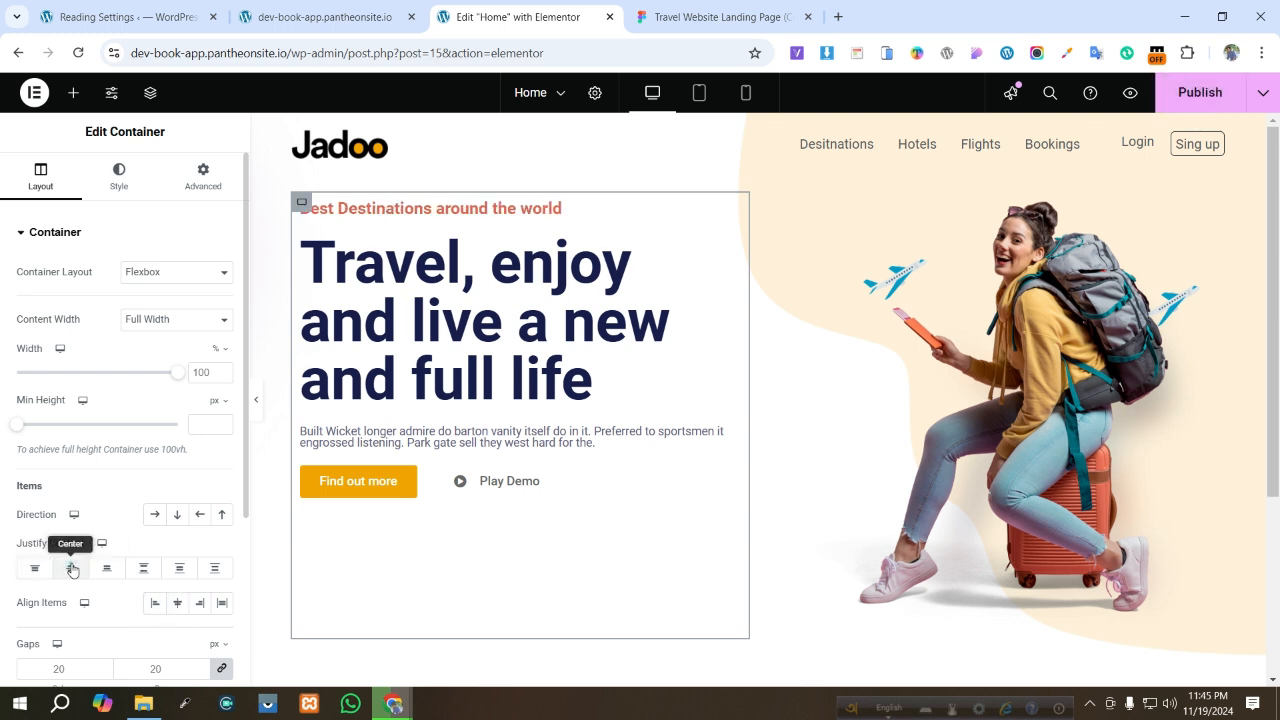
{"action": "left_click", "coordinate": [71, 568]}
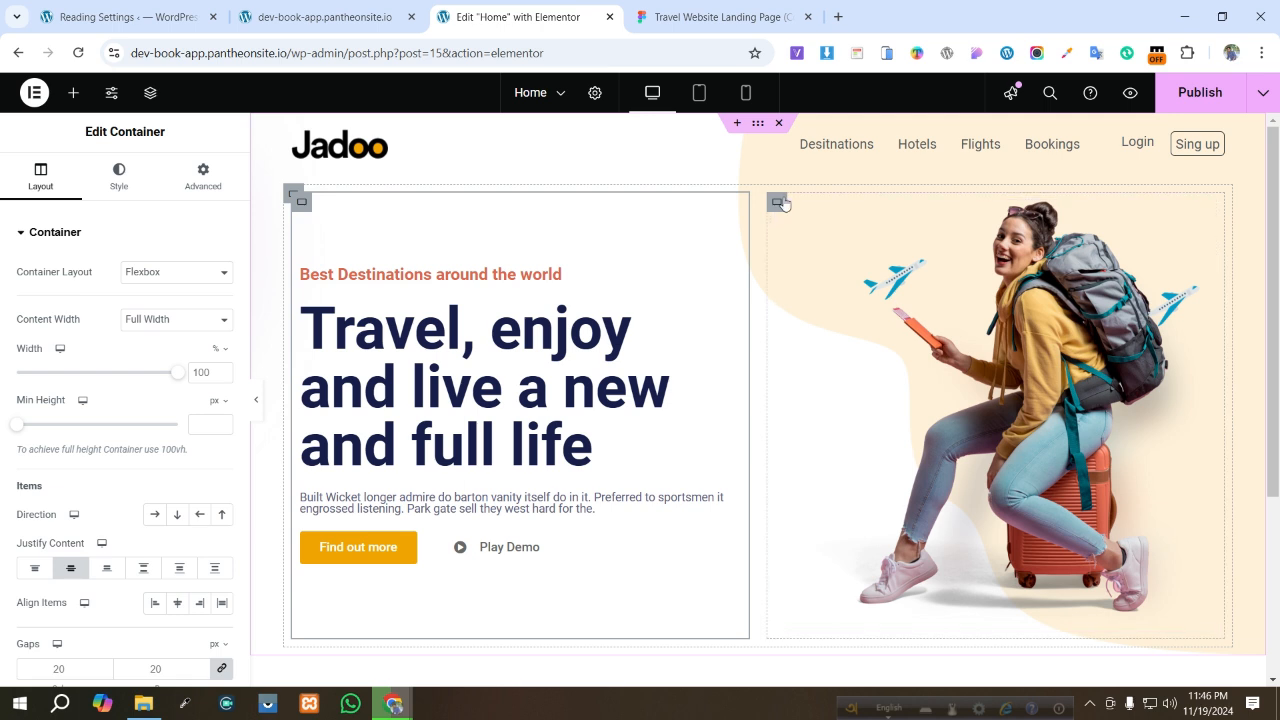
{"action": "left_click", "coordinate": [779, 204]}
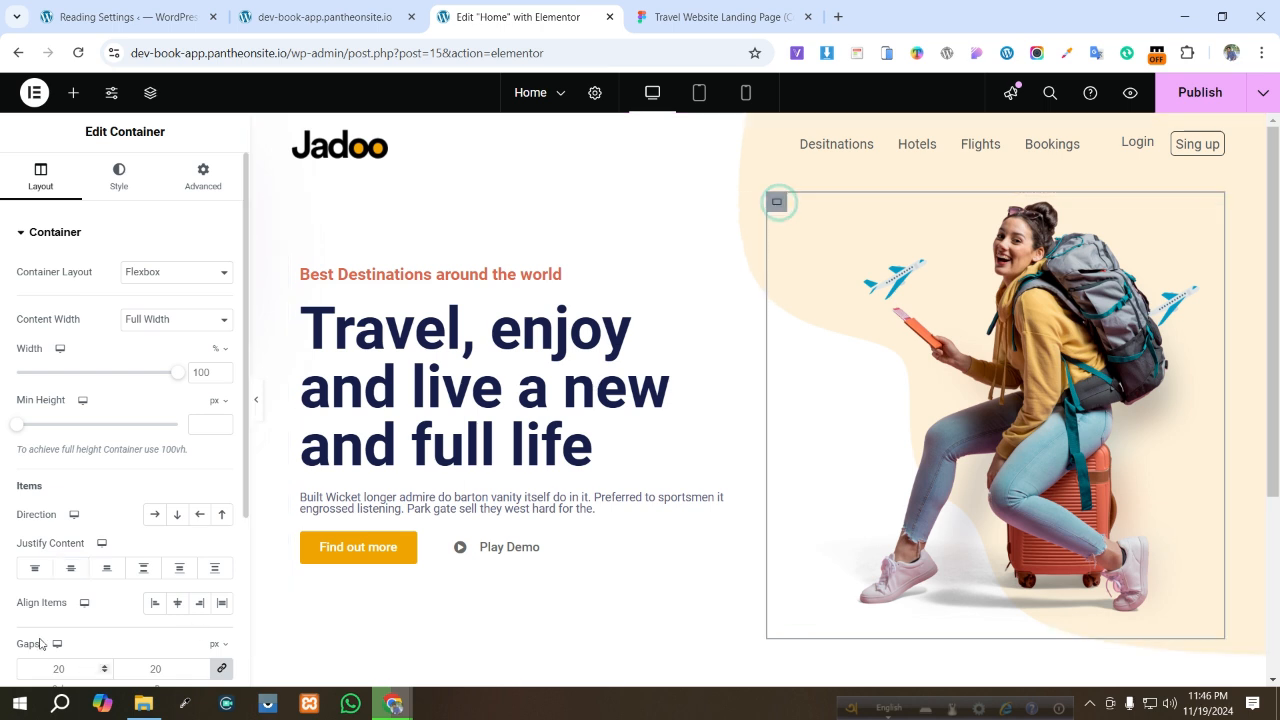
{"action": "left_click", "coordinate": [68, 570]}
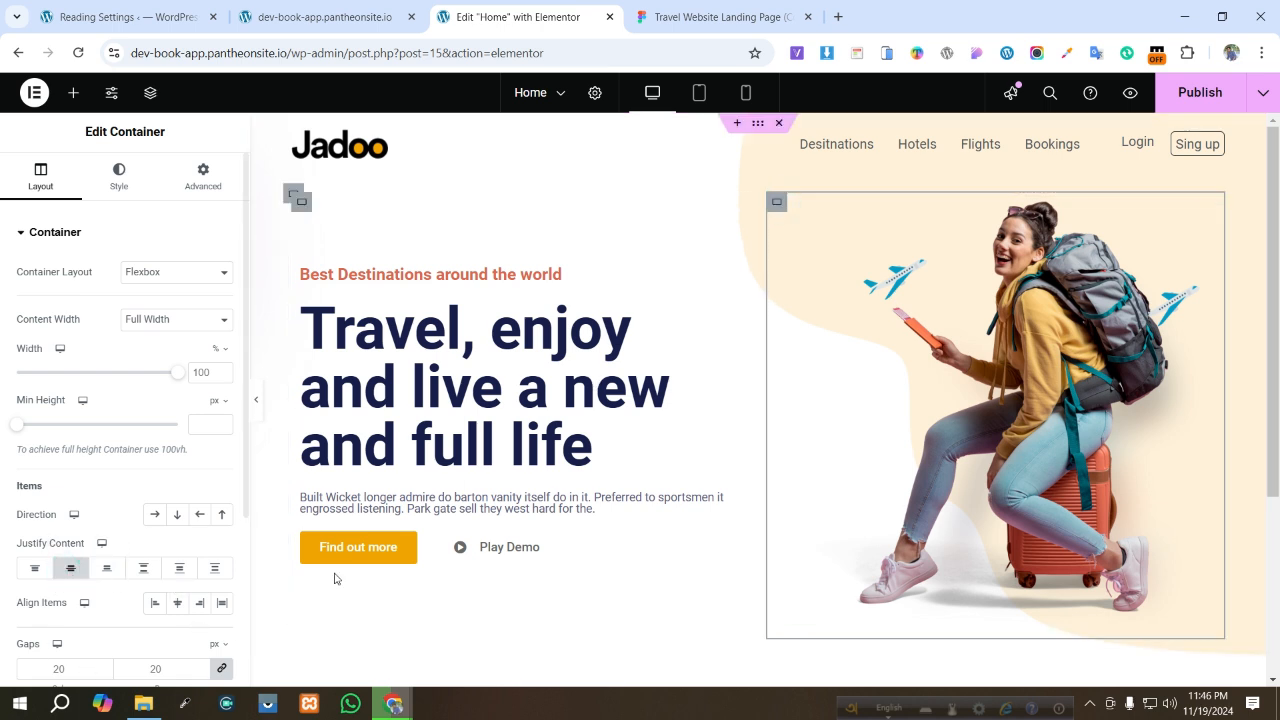
- Publish the update and reload the live site to check the hero section
{"action": "left_click", "coordinate": [1180, 93]}
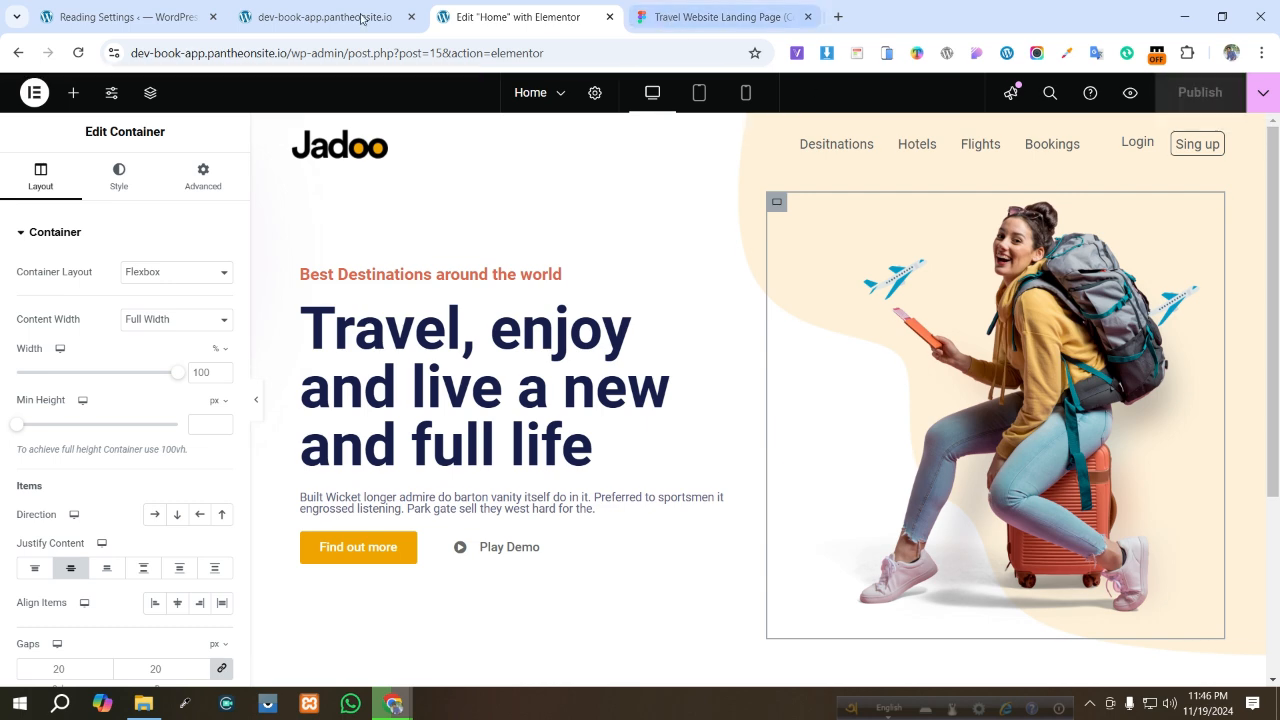
{"action": "left_click", "coordinate": [330, 17]}
{"action": "left_click", "coordinate": [80, 53]}
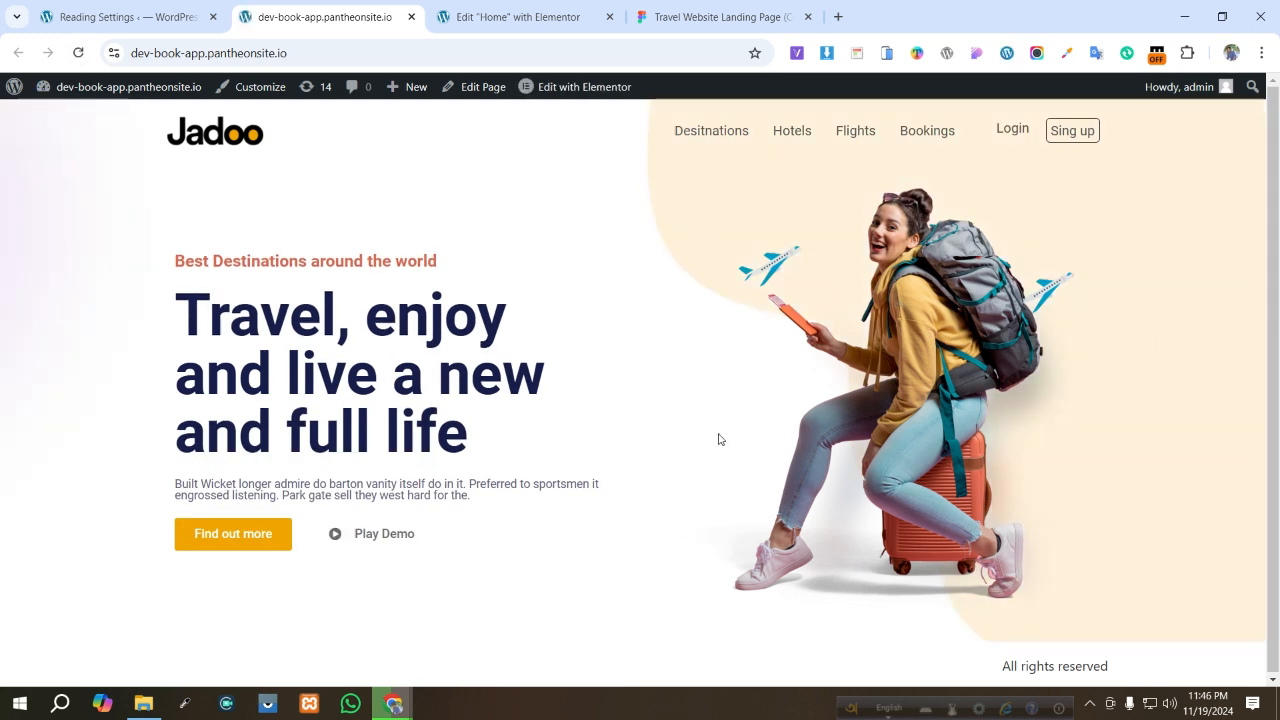
- Scroll through the Figma design to examine the services section below the hero
{"action": "left_click", "coordinate": [512, 22]}
{"action": "left_click", "coordinate": [662, 17]}
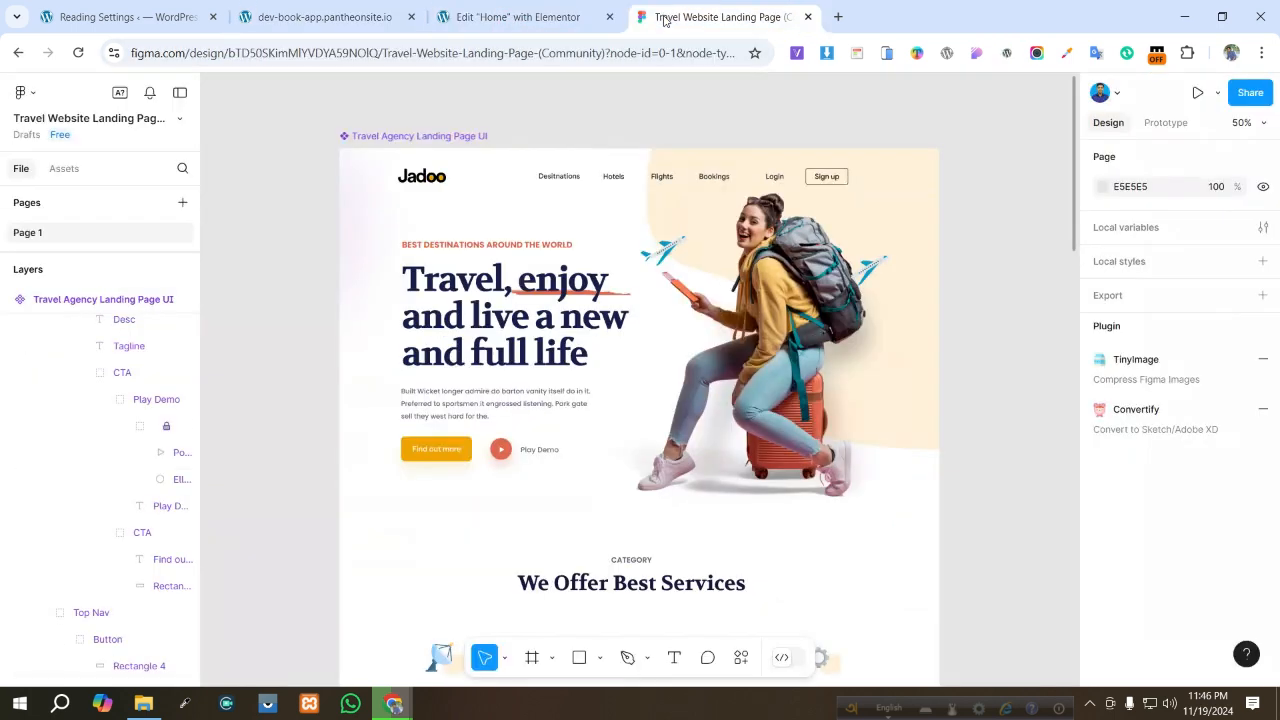
{"action": "scroll", "coordinate": [600, 442], "scroll_direction": "down", "scroll_amount": 3}
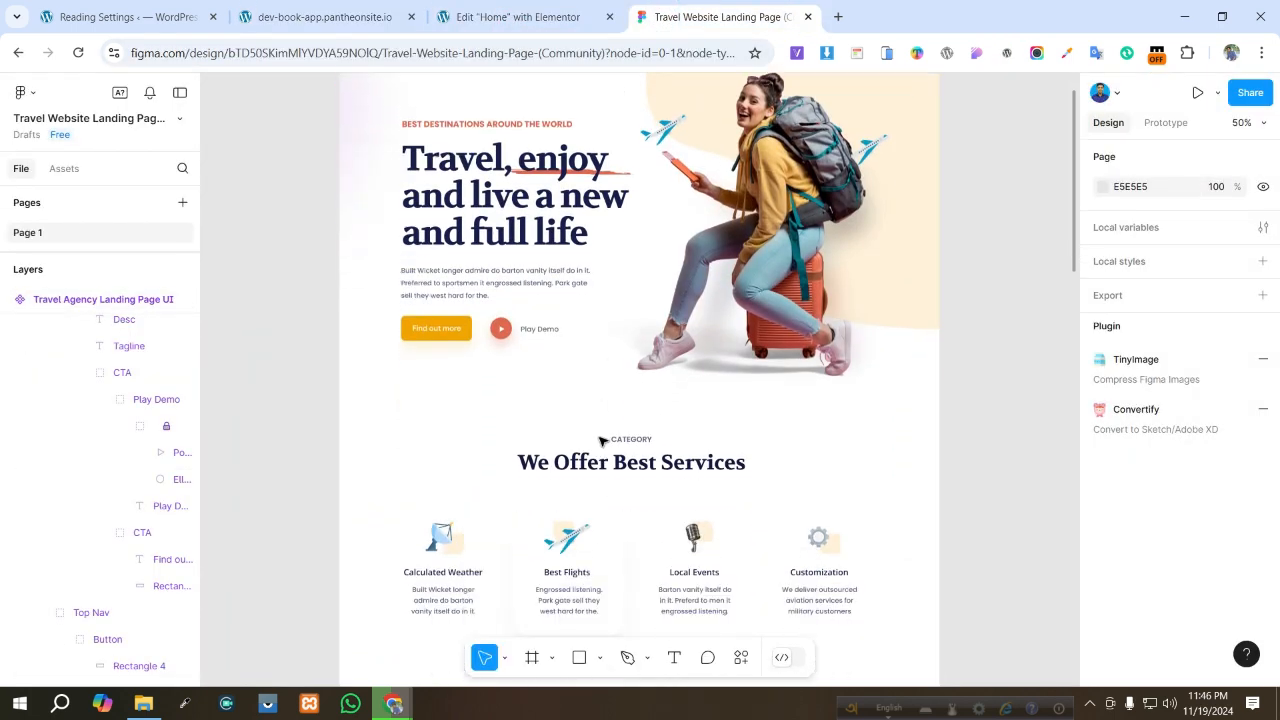
{"action": "scroll", "coordinate": [604, 440], "scroll_direction": "down", "scroll_amount": 3}
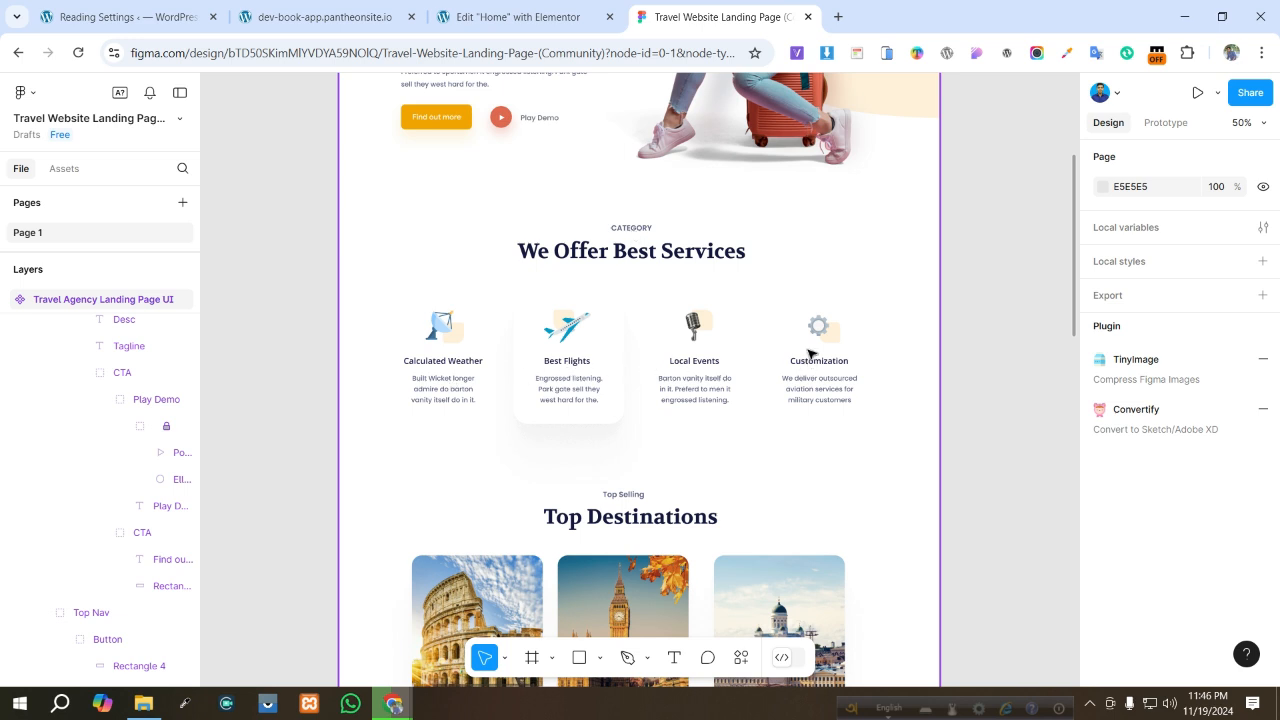
- Add a new single-column container below the hero section and place a Heading widget inside it
{"action": "left_click", "coordinate": [513, 17]}
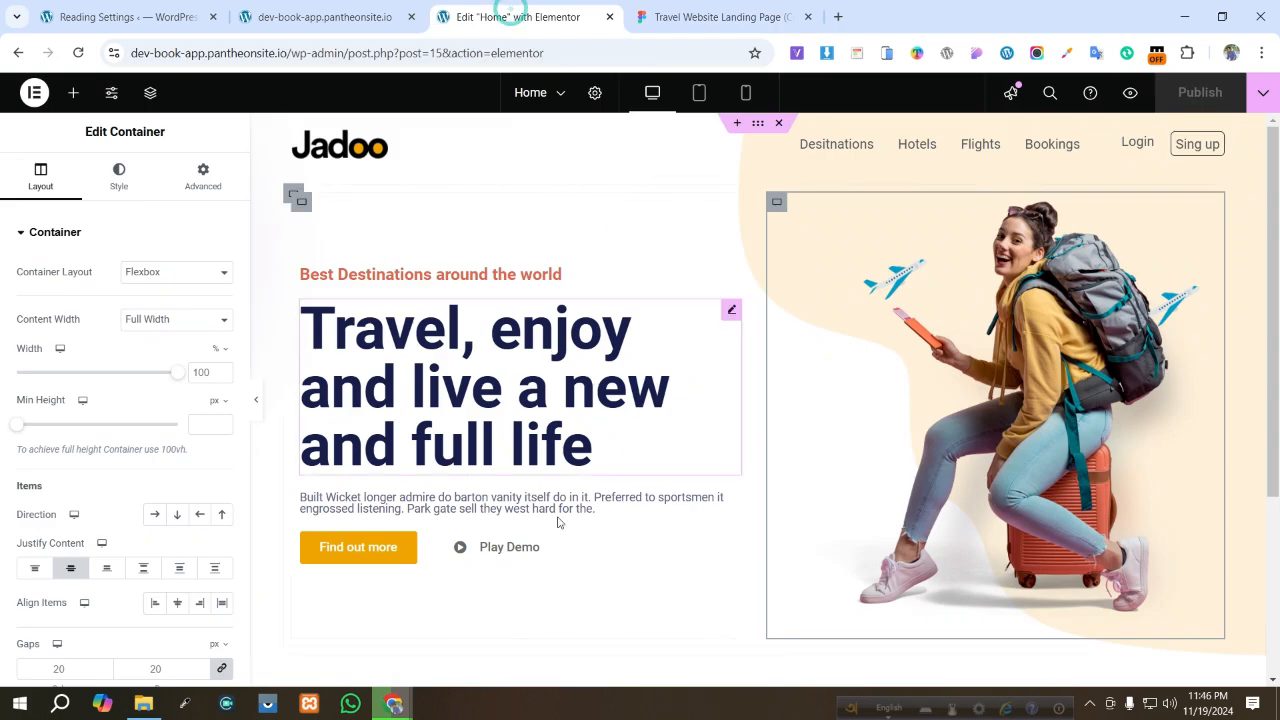
{"action": "scroll", "coordinate": [571, 514], "scroll_direction": "down", "scroll_amount": 3}
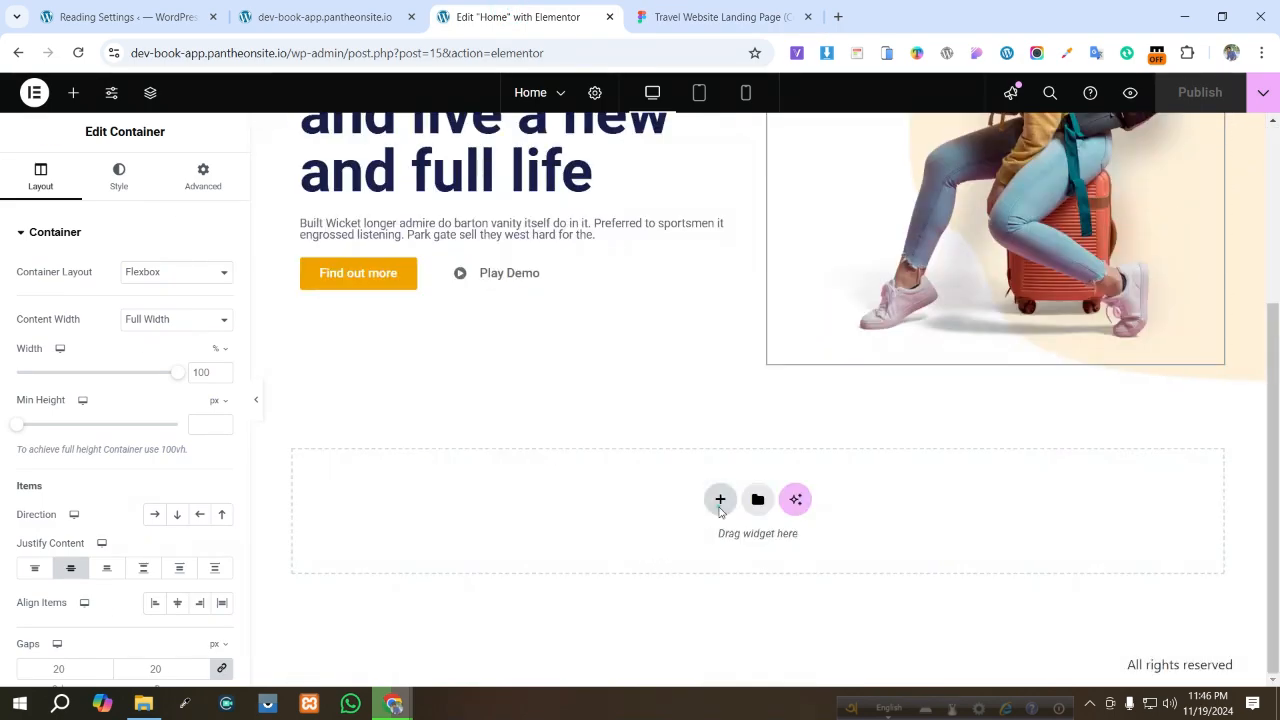
{"action": "left_click", "coordinate": [720, 500]}
{"action": "left_click", "coordinate": [709, 551]}
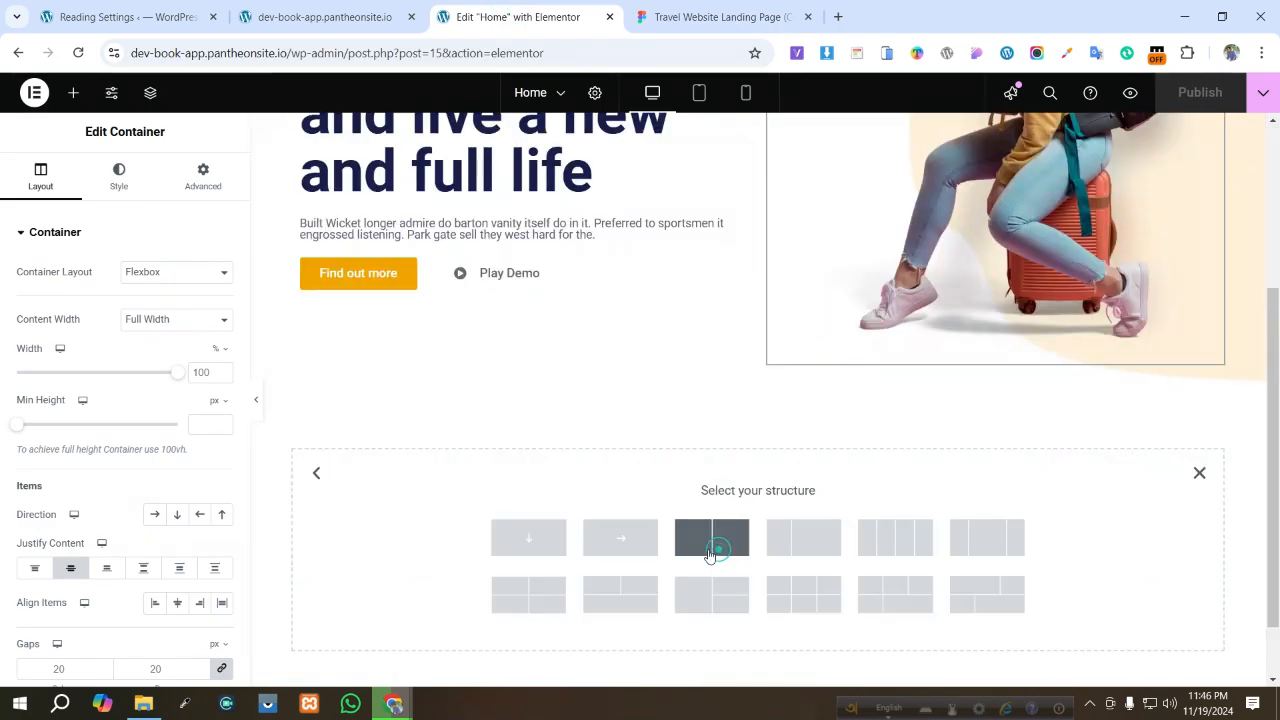
{"action": "left_click", "coordinate": [512, 534]}
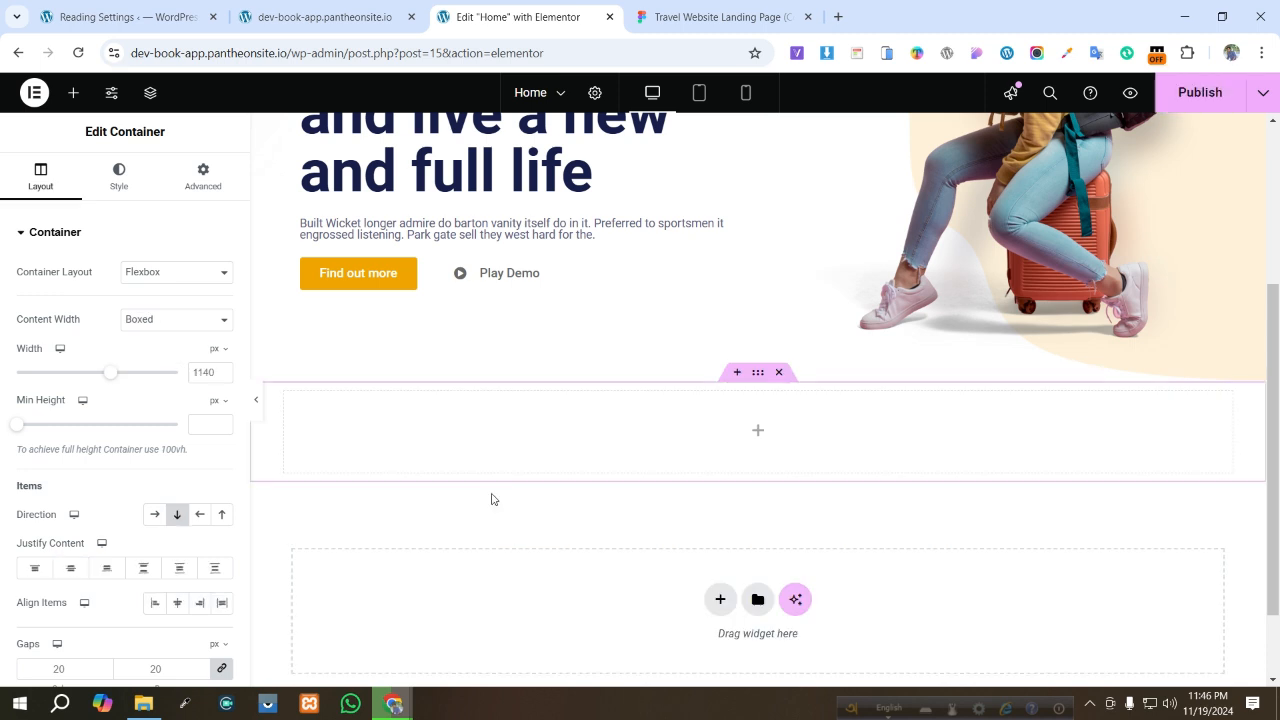
{"action": "left_click", "coordinate": [759, 430]}
{"action": "left_click_drag", "start_coordinate": [313, 516], "coordinate": [797, 443]}
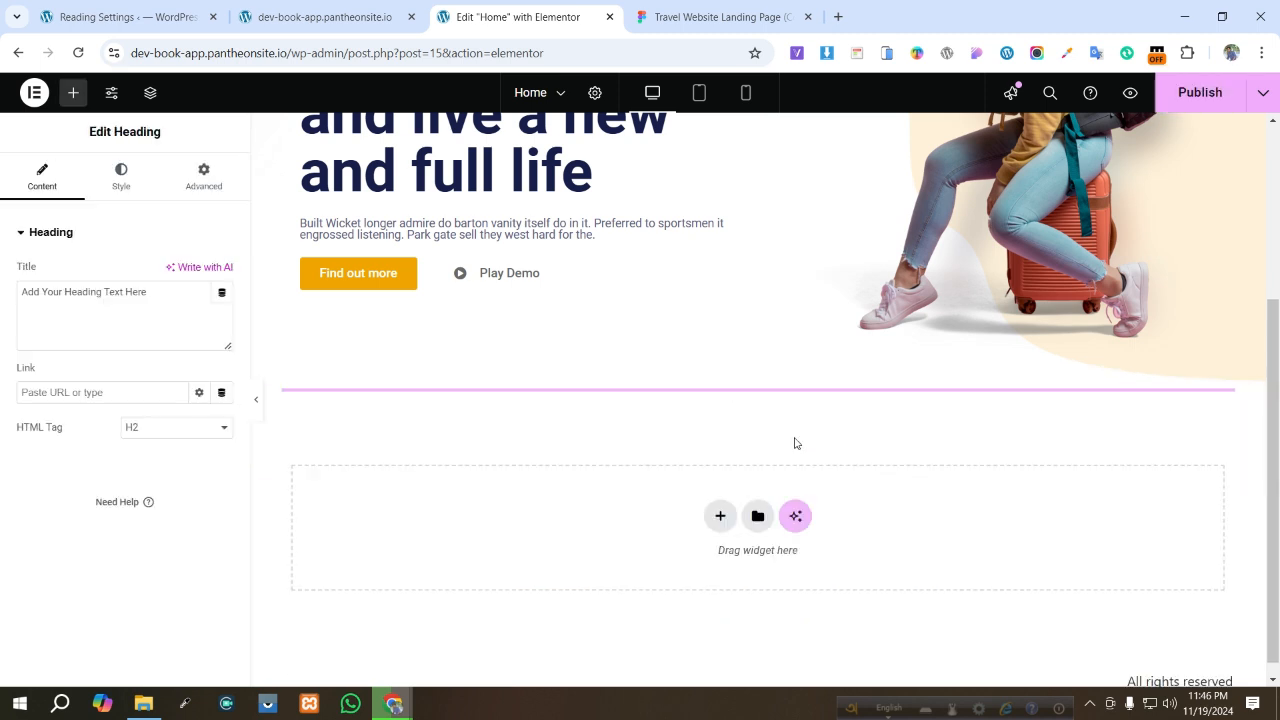
- Copy the CATEGORY label from the Figma design, paste it as the heading's title, and center-align the heading
{"action": "left_click", "coordinate": [705, 18]}
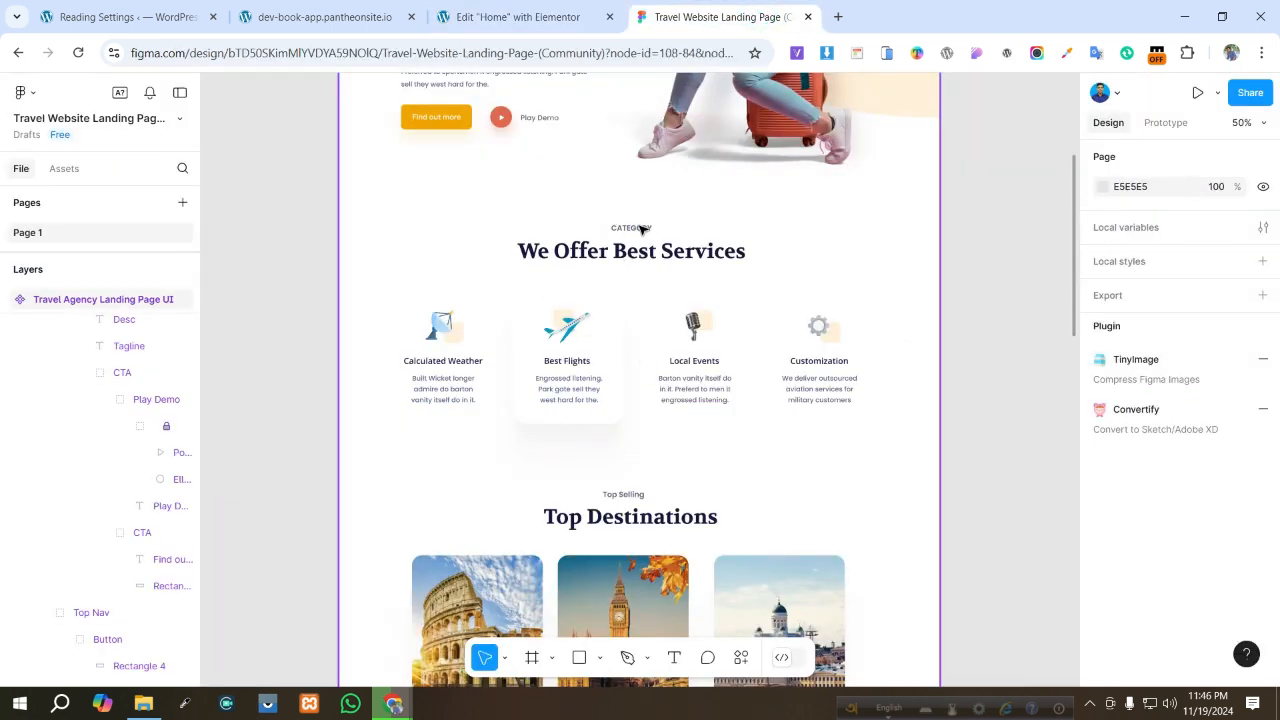
{"action": "double_click", "coordinate": [640, 227]}
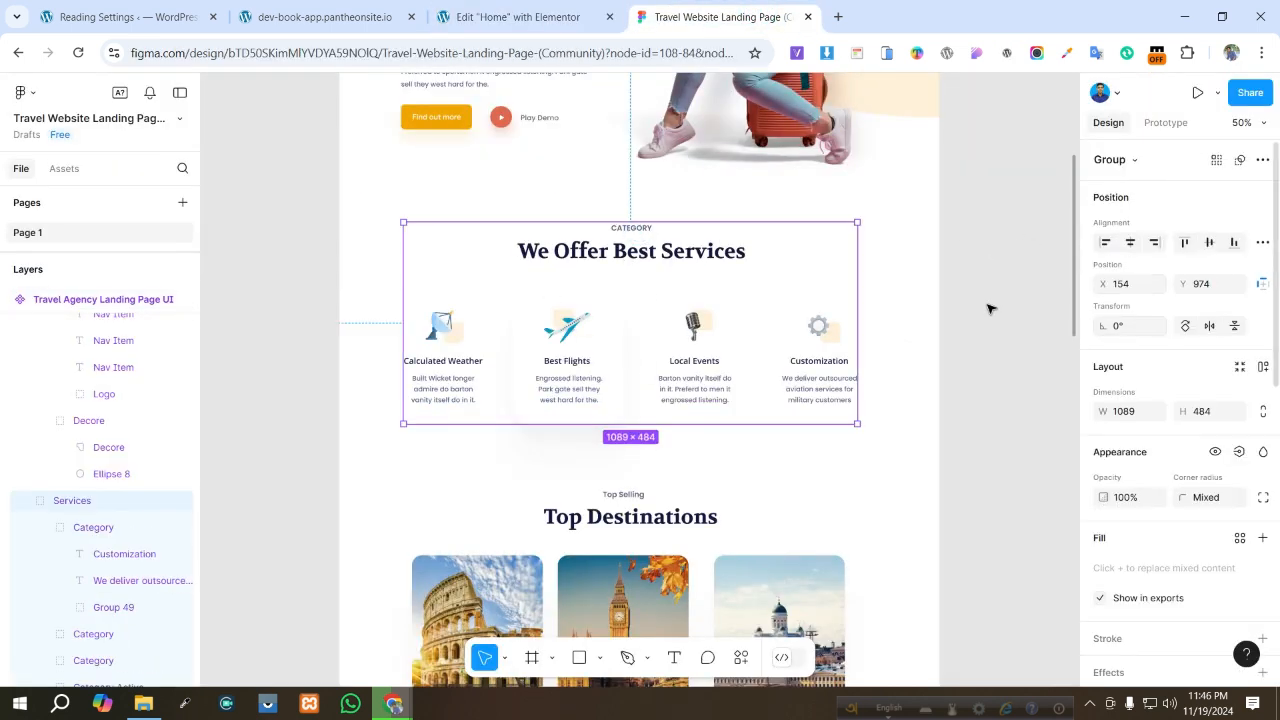
{"action": "left_click", "coordinate": [640, 229]}
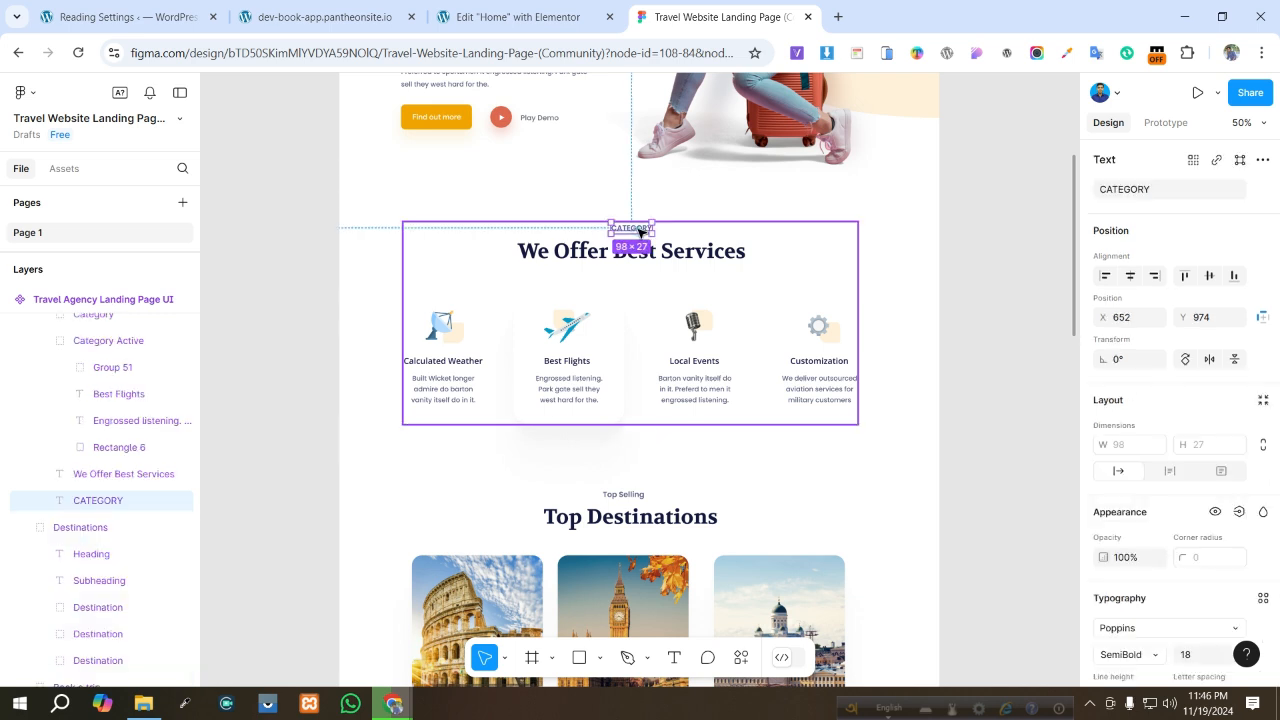
{"action": "left_click", "coordinate": [1156, 190]}
{"action": "key", "text": "ctrl+c"}
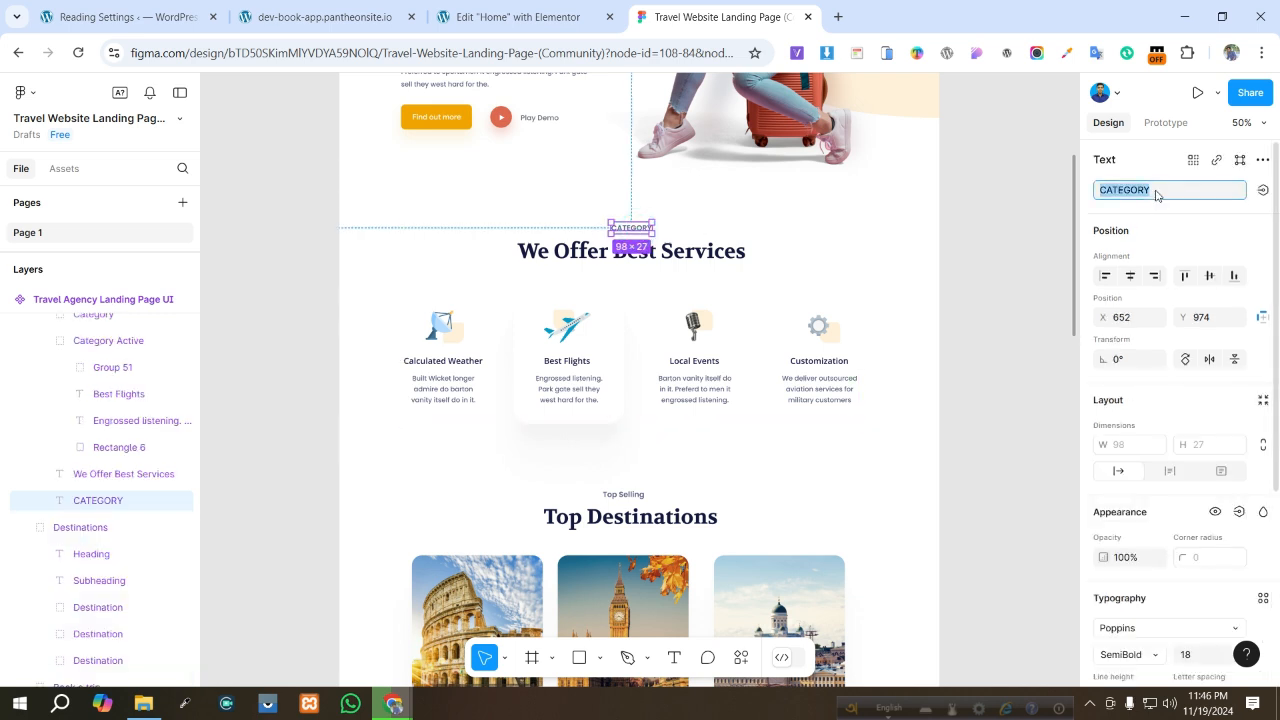
{"action": "left_click", "coordinate": [510, 17]}
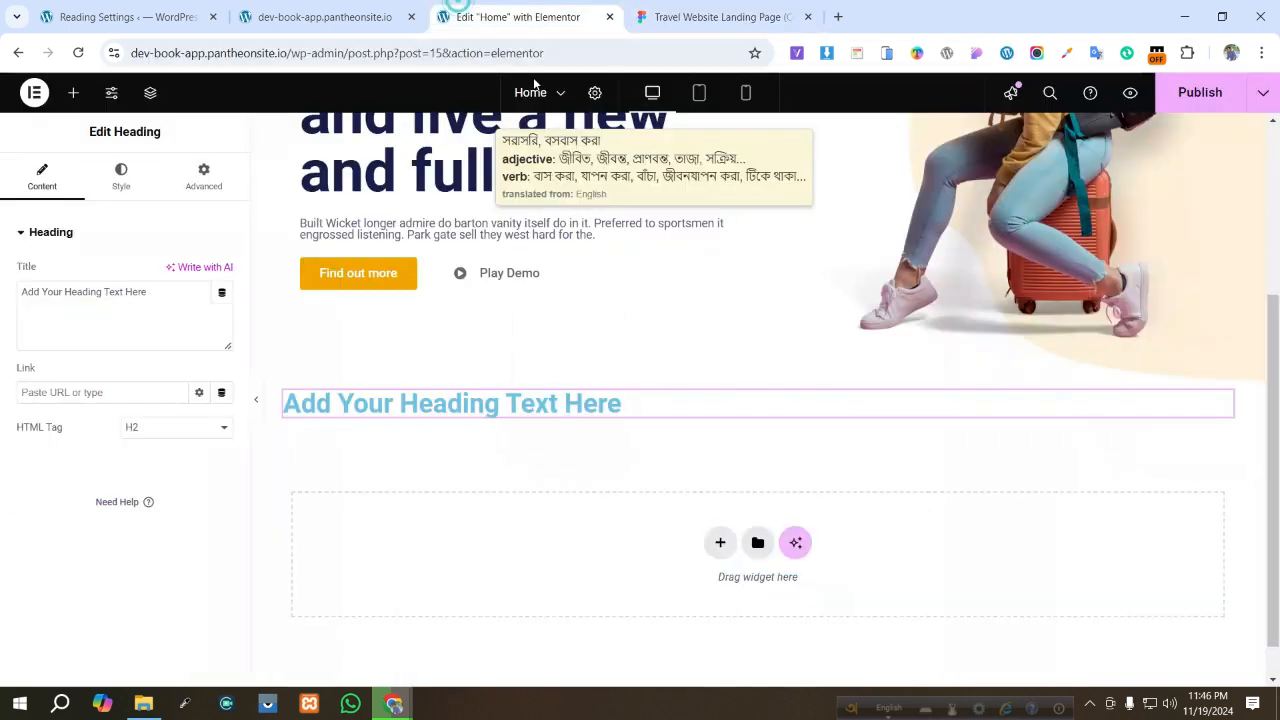
{"action": "triple_click", "coordinate": [160, 291]}
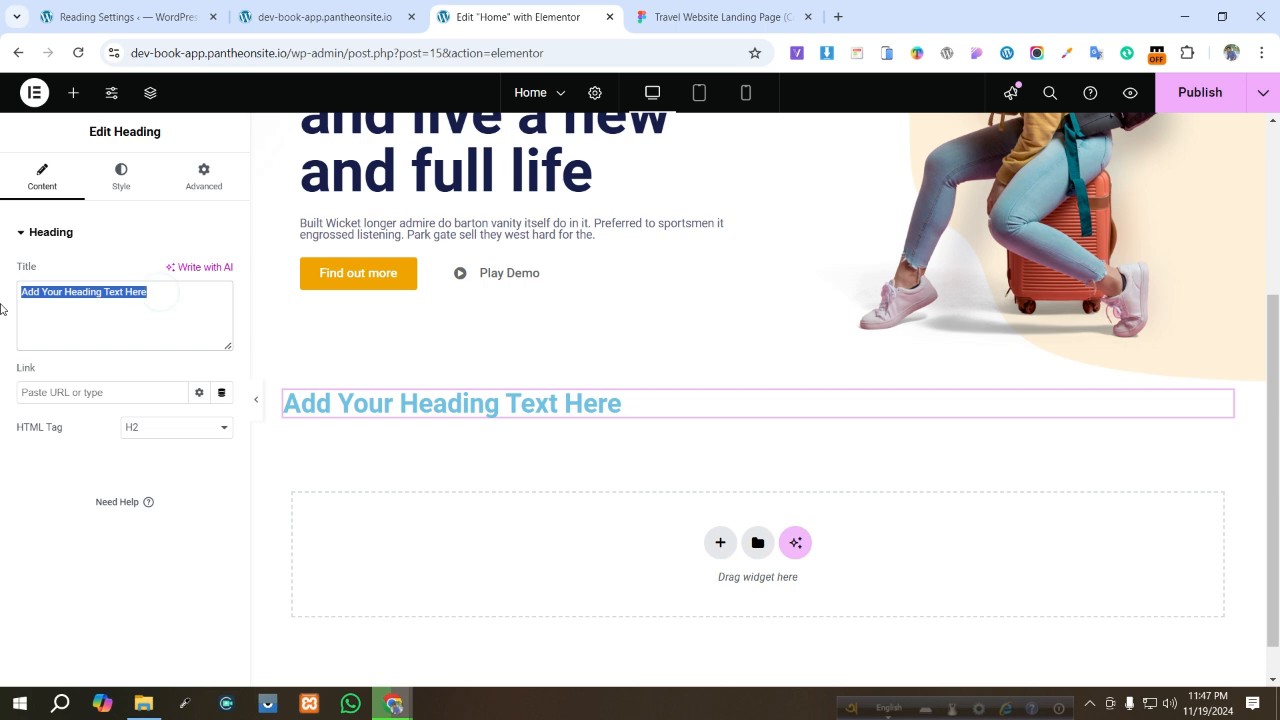
{"action": "key", "text": "ctrl+v"}
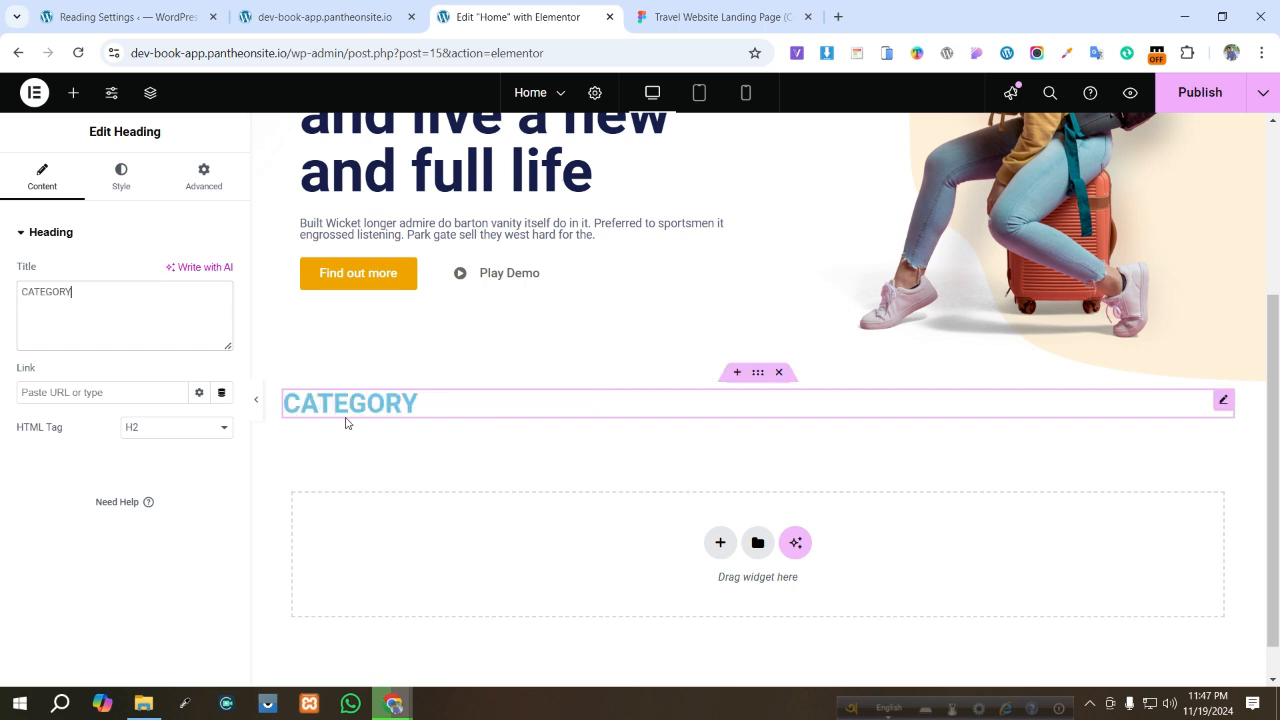
{"action": "left_click", "coordinate": [123, 189]}
{"action": "left_click", "coordinate": [177, 272]}
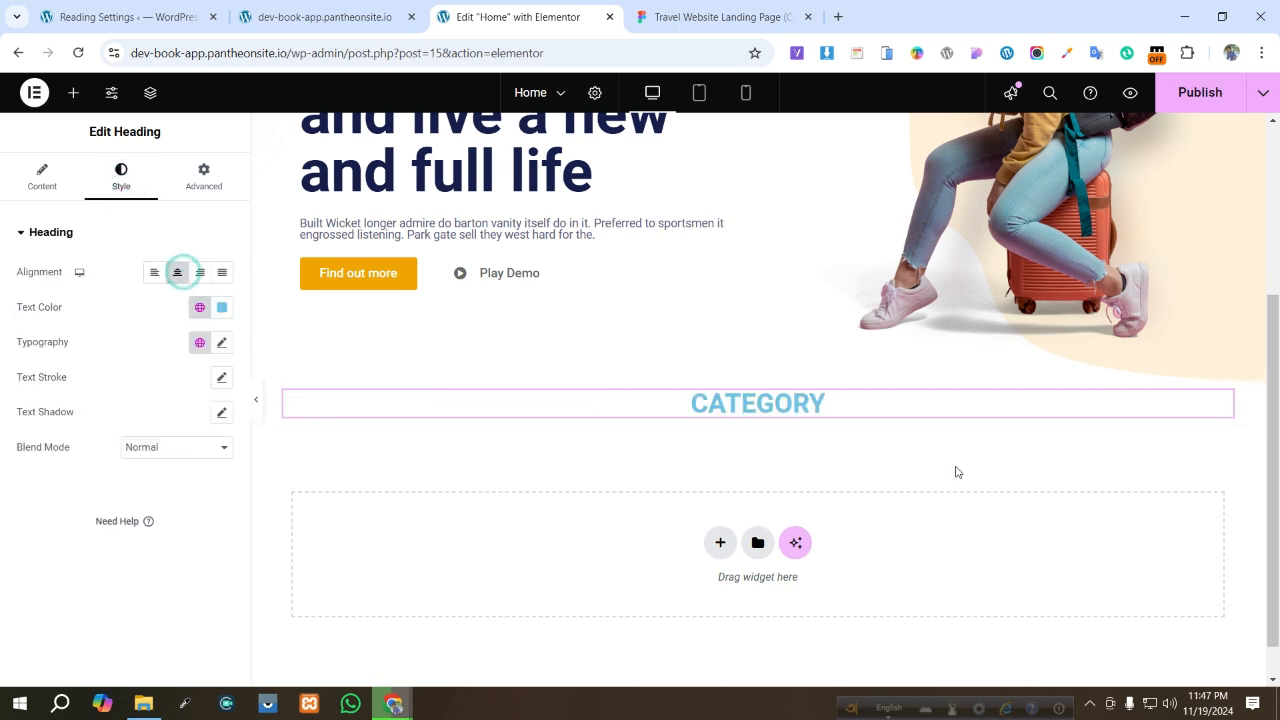
- Duplicate the CATEGORY heading and replace its title with "We Offer Best Services" copied from the Figma design
{"action": "left_click", "coordinate": [705, 18]}
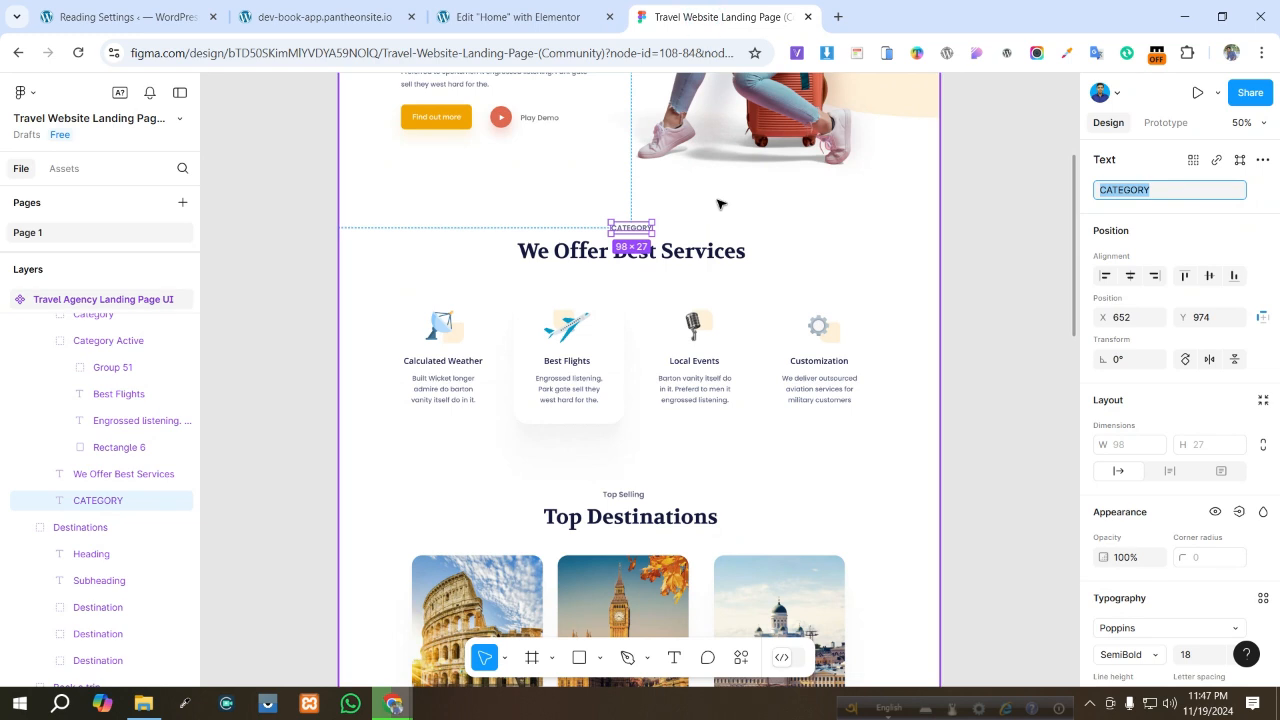
{"action": "left_click", "coordinate": [682, 253]}
{"action": "left_click", "coordinate": [681, 252]}
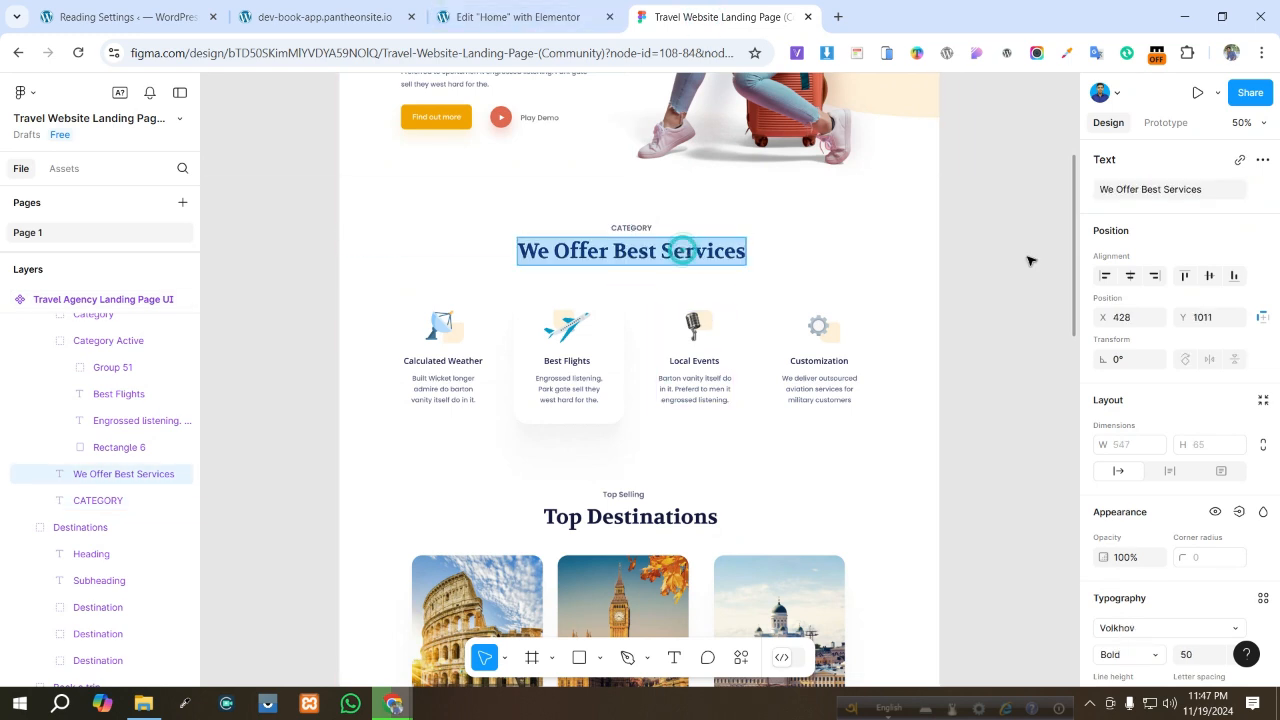
{"action": "left_click", "coordinate": [1143, 192]}
{"action": "key", "text": "ctrl+c"}
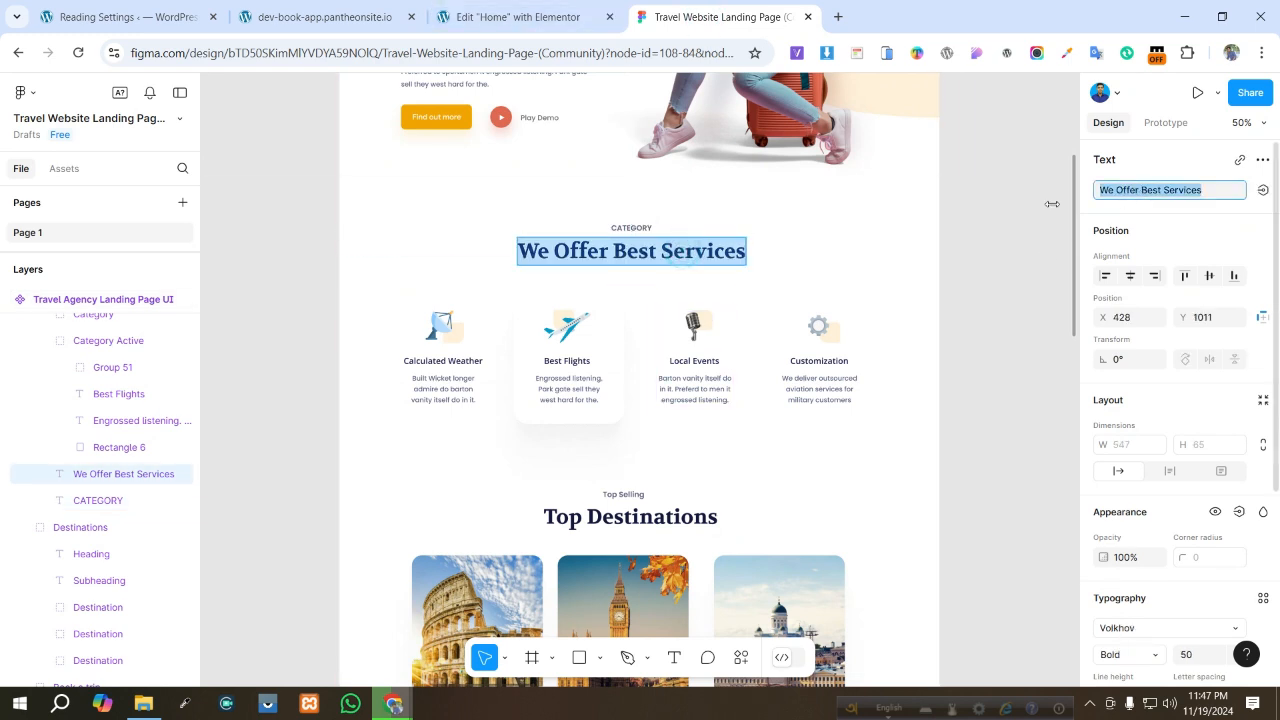
{"action": "left_click", "coordinate": [515, 17]}
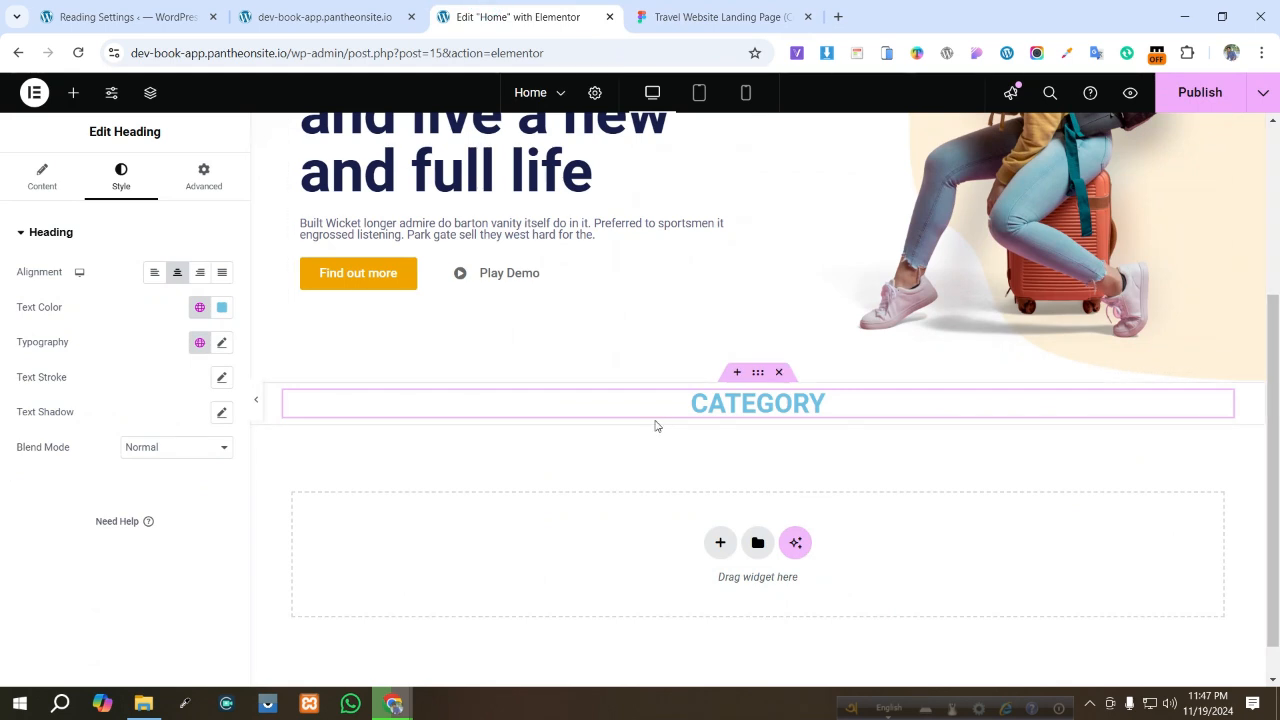
{"action": "right_click", "coordinate": [755, 405]}
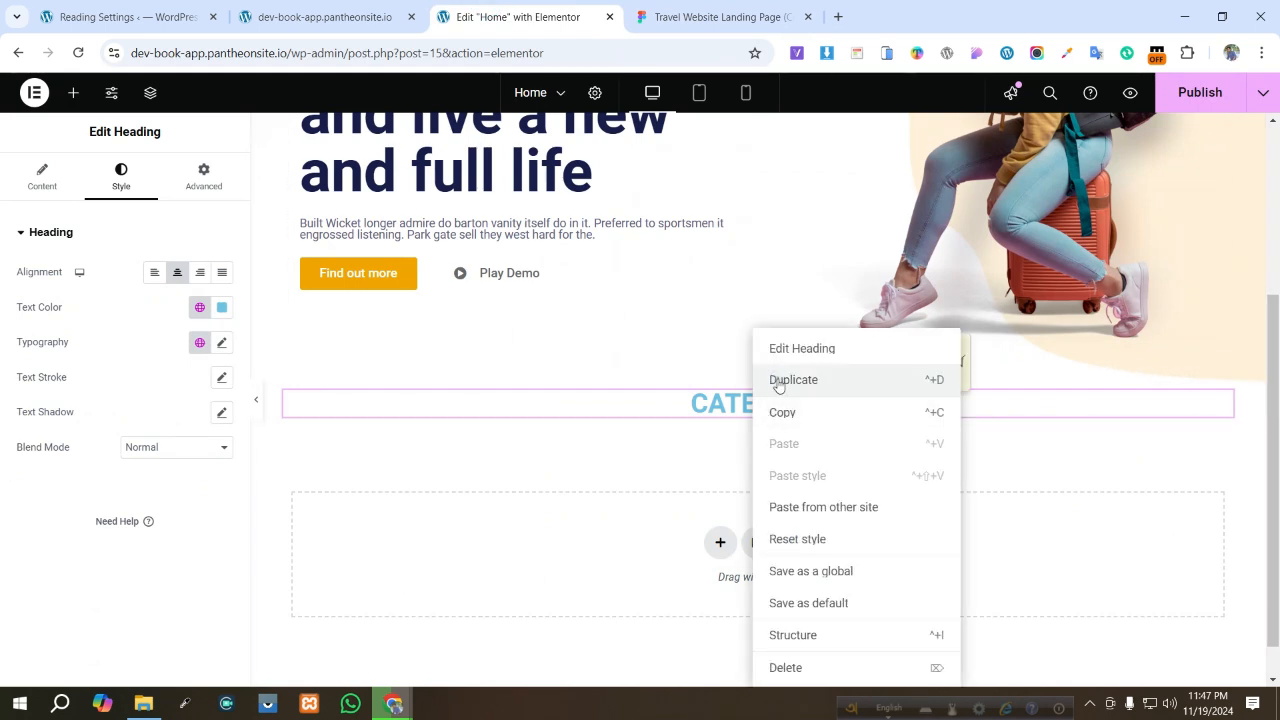
{"action": "left_click", "coordinate": [779, 387]}
{"action": "key", "text": "ctrl+a"}
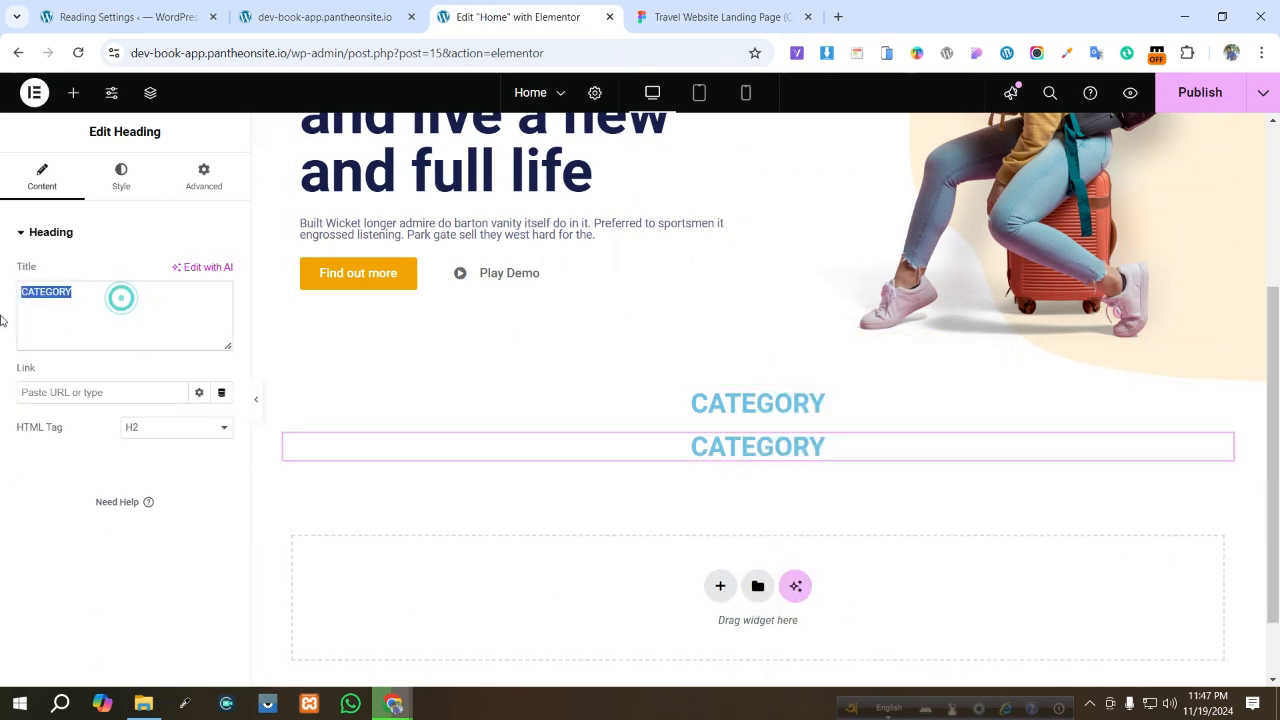
{"action": "key", "text": "ctrl+v"}
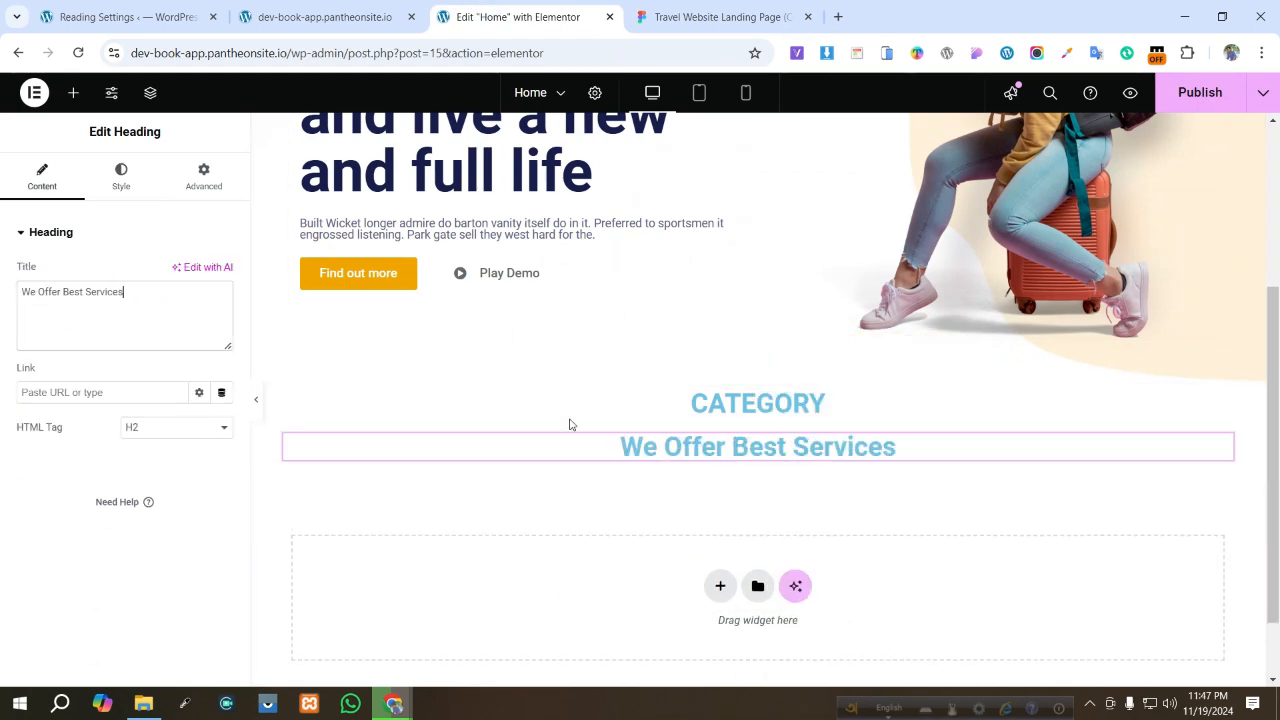
- Check the Figma typography of the services title and set the We Offer Best Services heading's font size to 50 px
{"action": "left_click", "coordinate": [660, 12]}
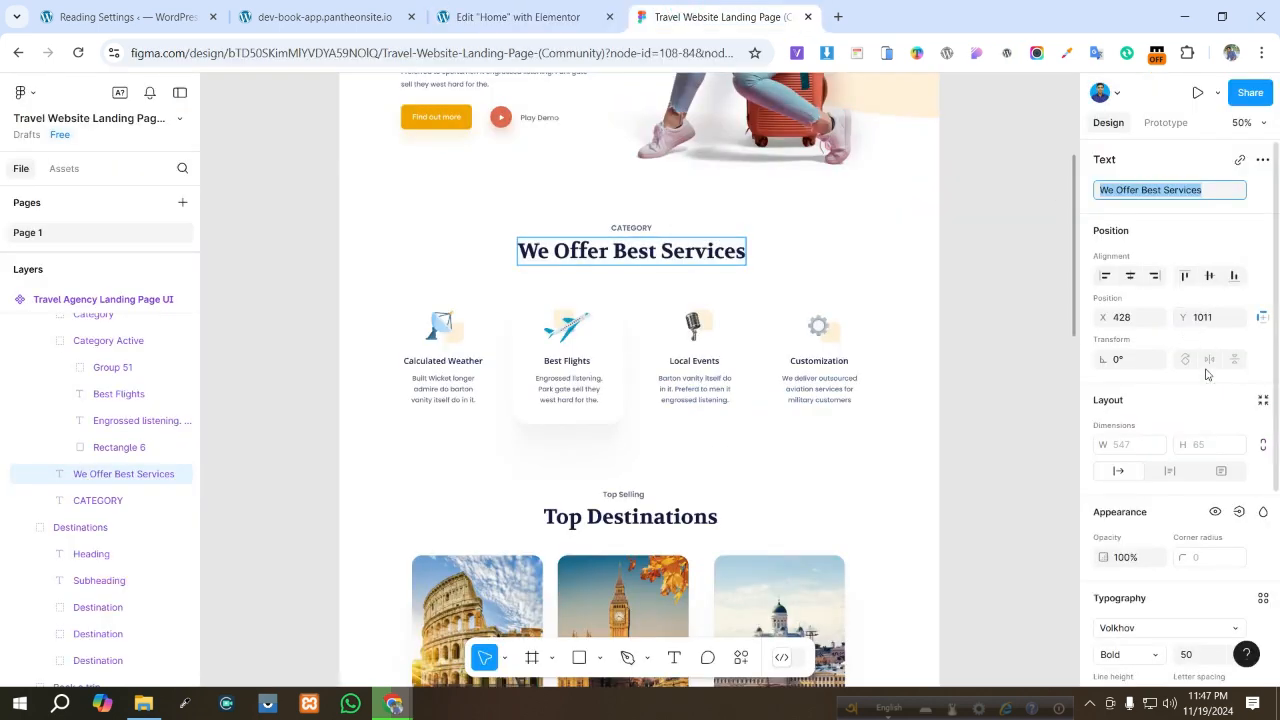
{"action": "scroll", "coordinate": [1207, 374], "scroll_direction": "down", "scroll_amount": 3}
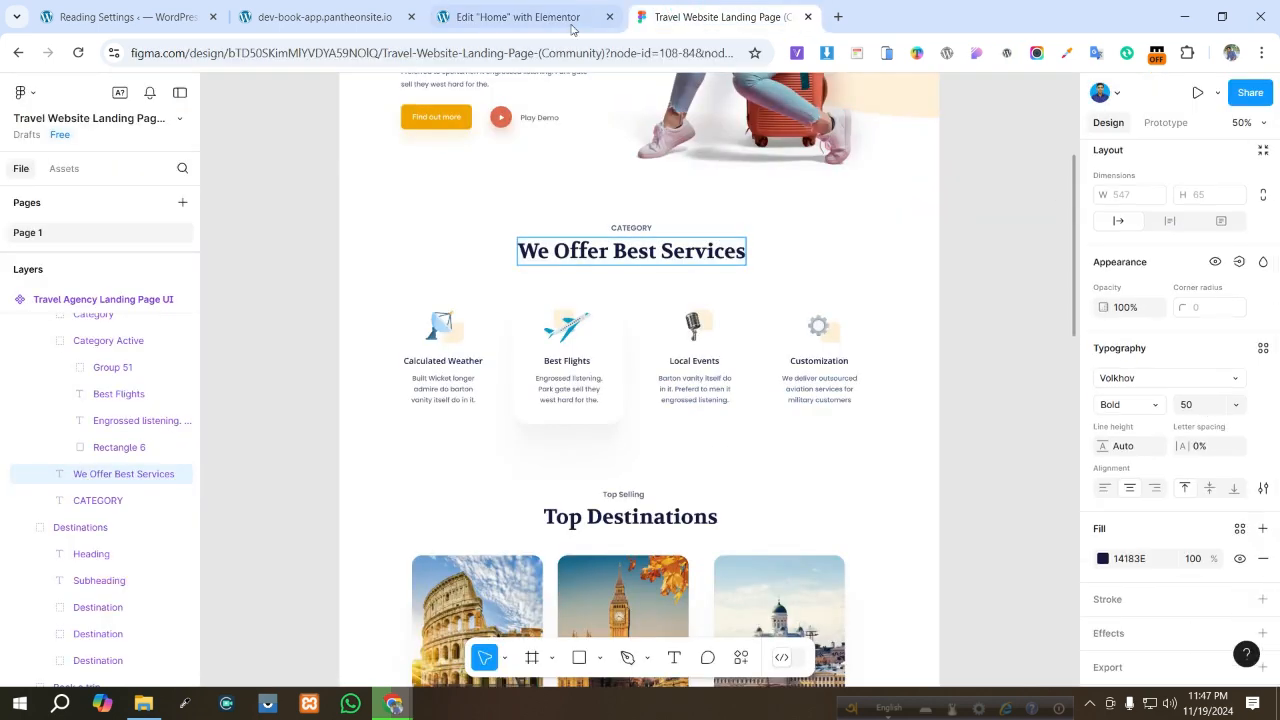
{"action": "left_click", "coordinate": [515, 17]}
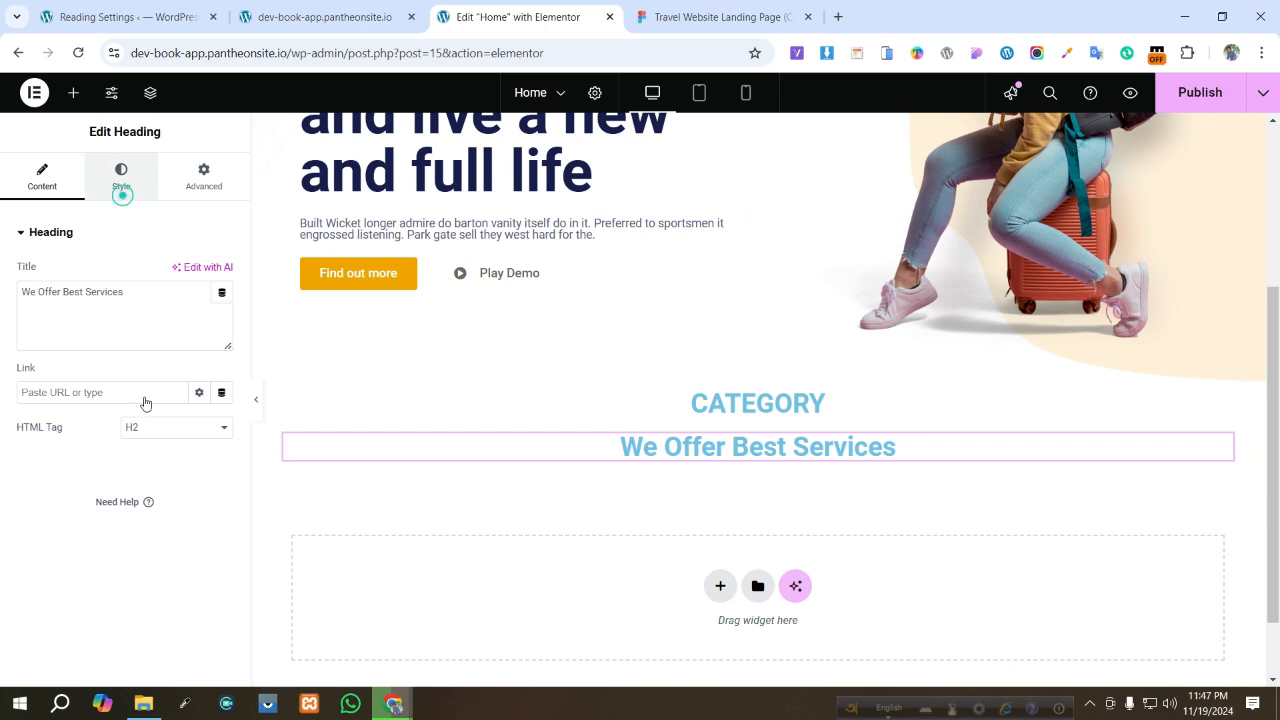
{"action": "left_click", "coordinate": [223, 343]}
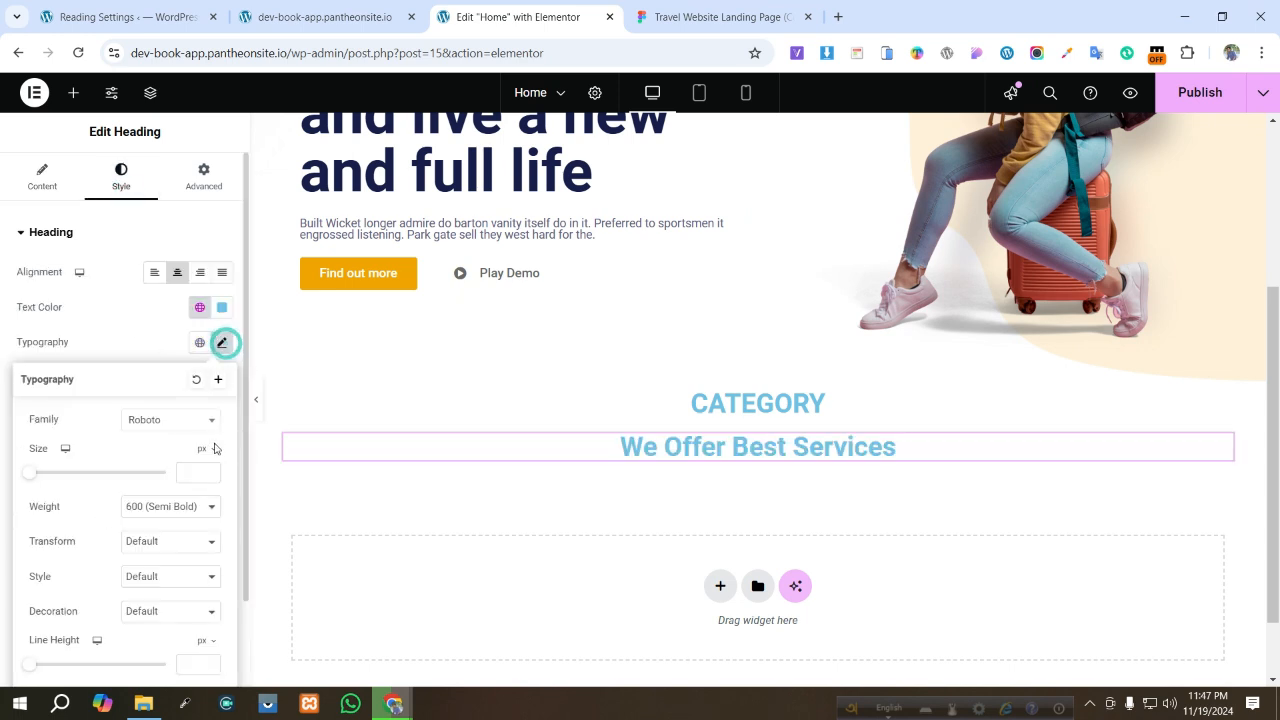
{"action": "type", "text": "50"}
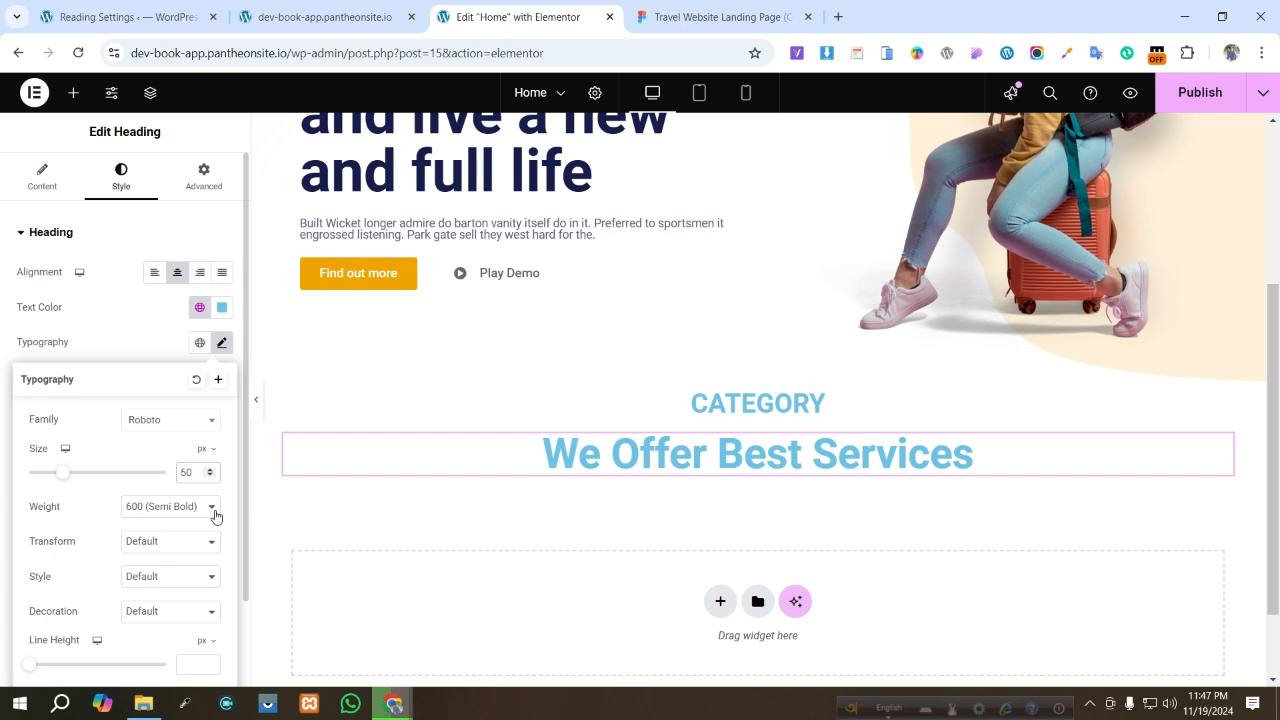
- Check the CATEGORY text's typography in Figma and set the CATEGORY heading's font size to 18 px
{"action": "left_click", "coordinate": [325, 17]}
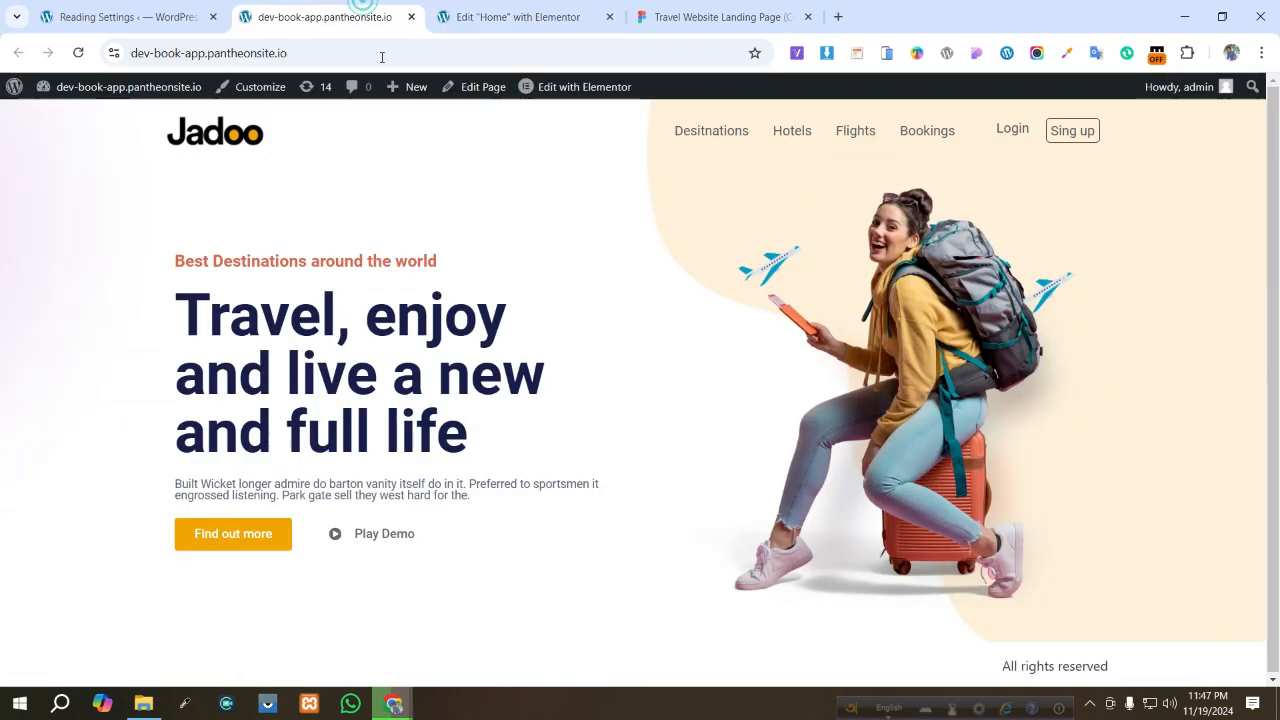
{"action": "left_click", "coordinate": [659, 8]}
{"action": "double_click", "coordinate": [628, 224]}
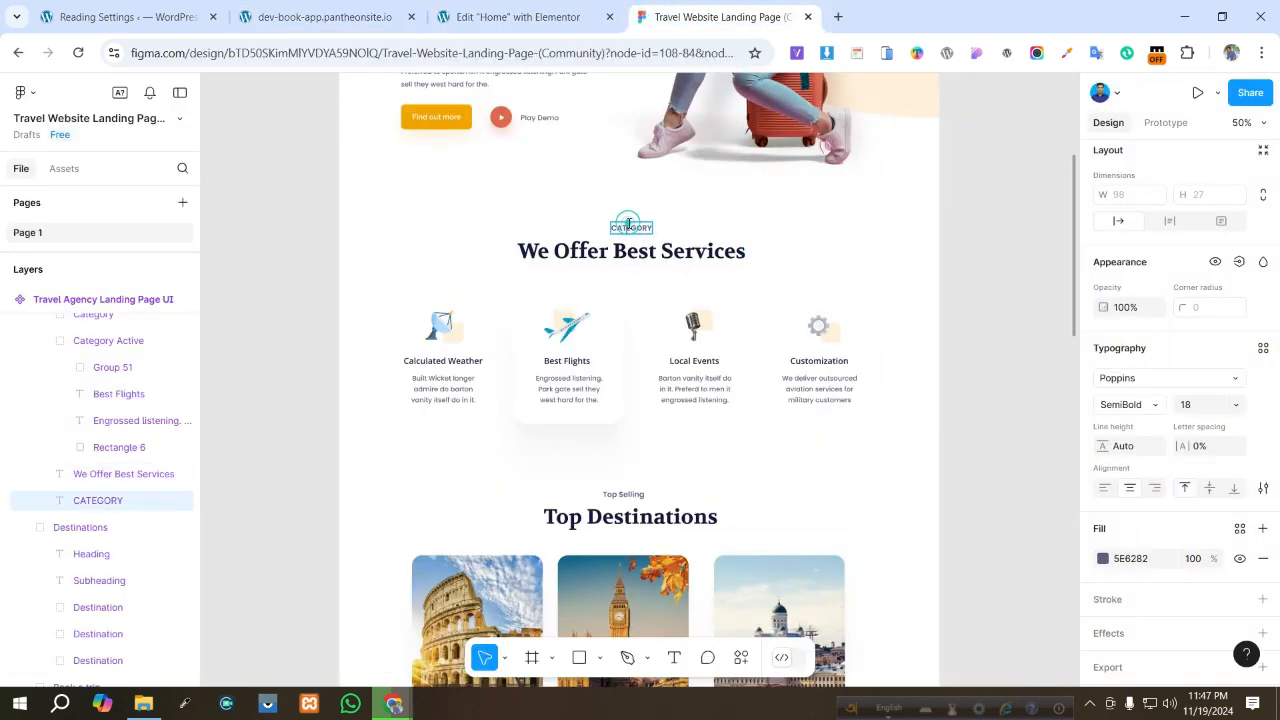
{"action": "left_click", "coordinate": [517, 17]}
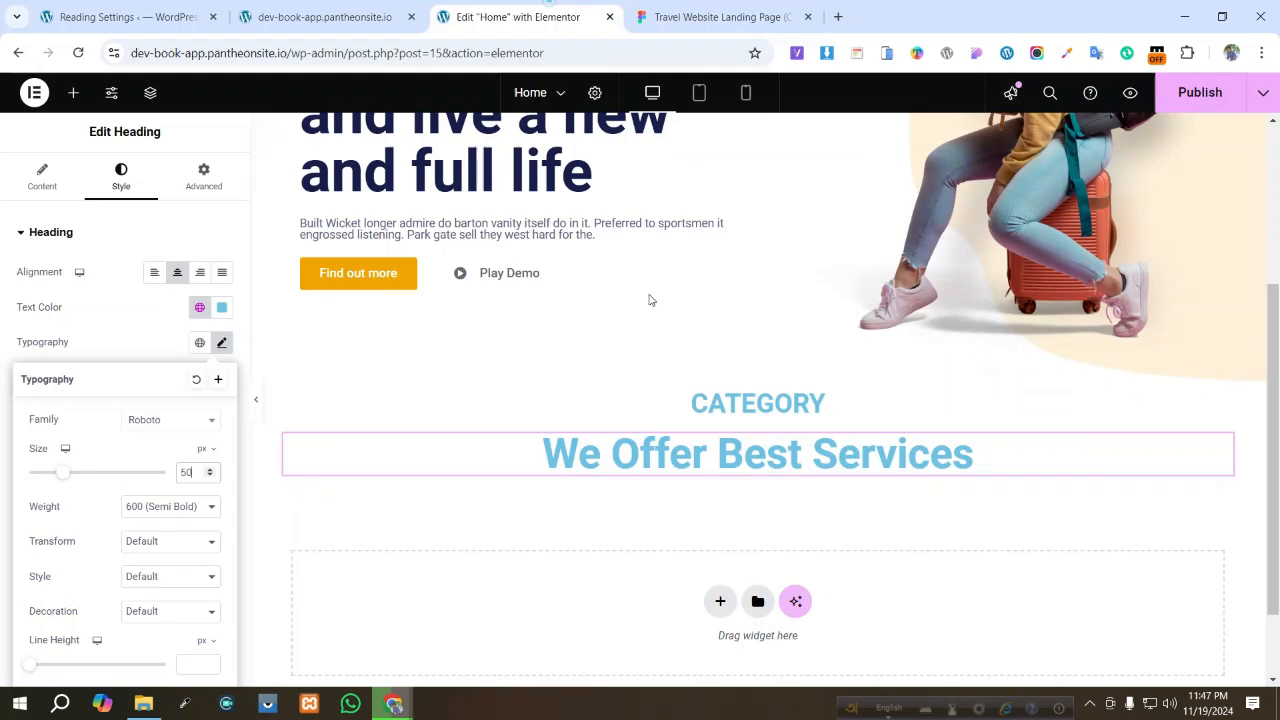
{"action": "left_click", "coordinate": [740, 401]}
{"action": "left_click", "coordinate": [222, 344]}
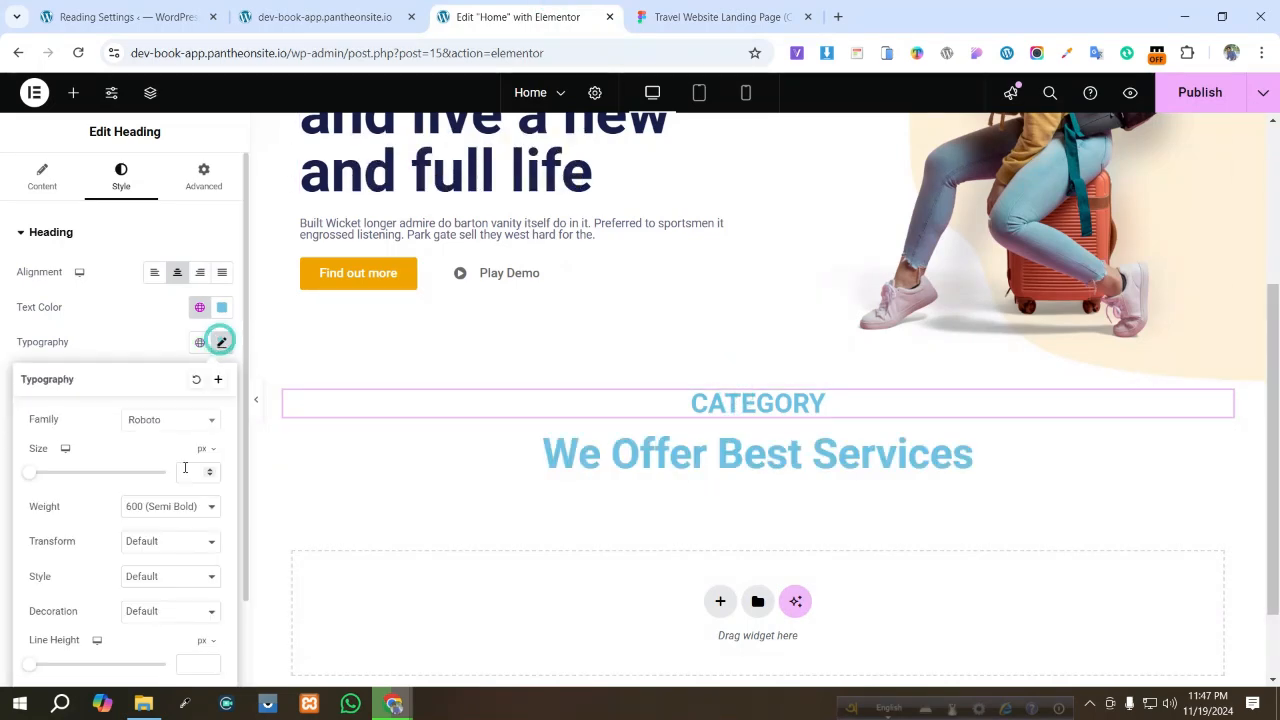
{"action": "left_click", "coordinate": [188, 473]}
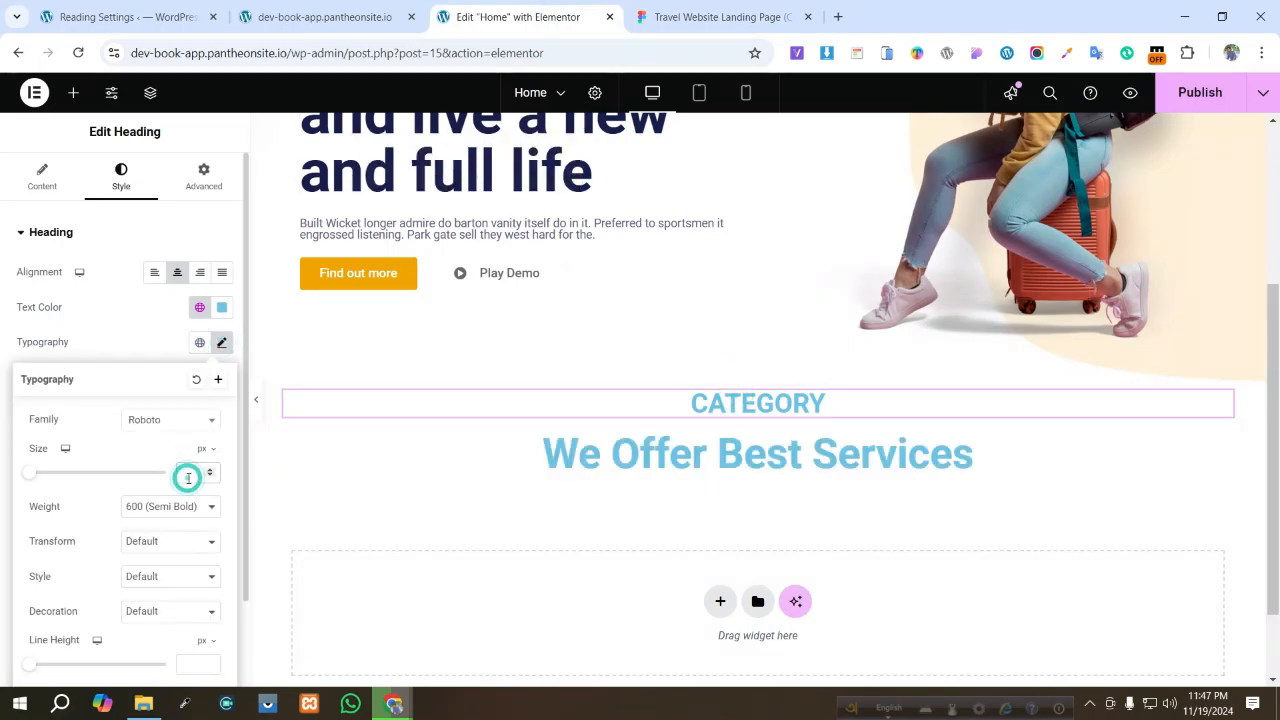
{"action": "type", "text": "18"}
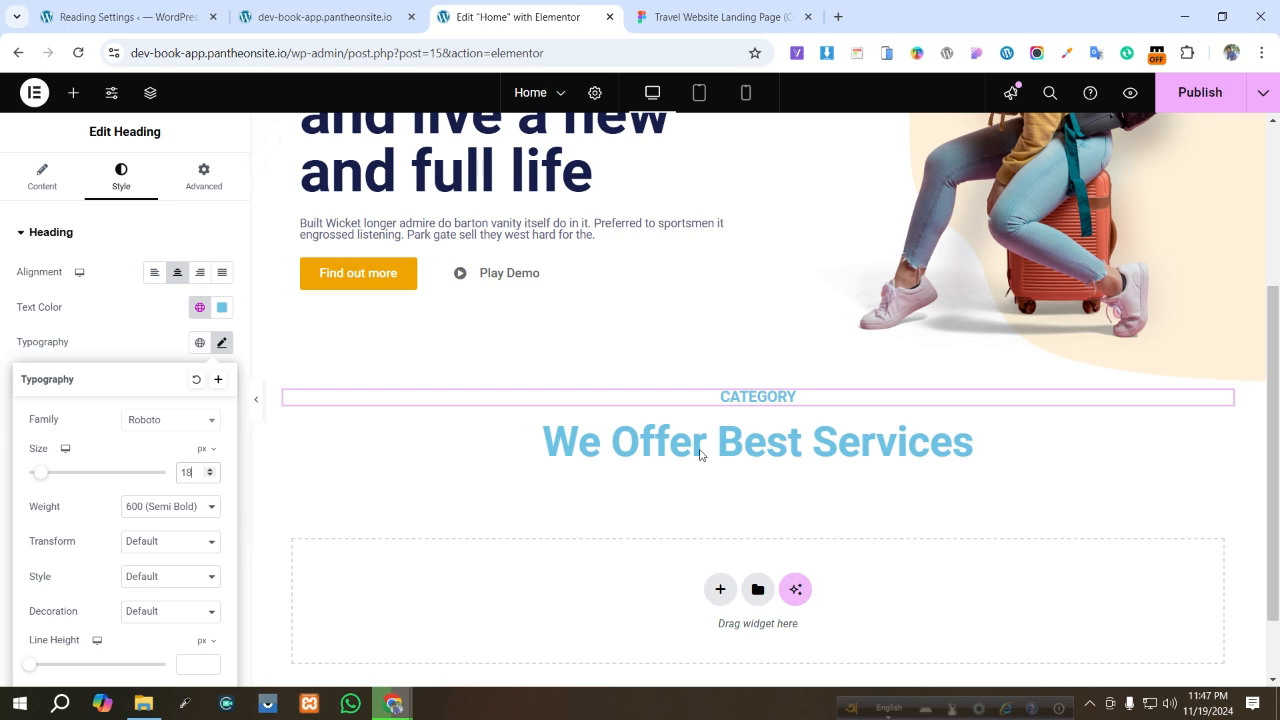
- Copy the CATEGORY text's fill color from the Figma design and set the CATEGORY heading's text color to #5E6282
{"action": "left_click", "coordinate": [715, 17]}
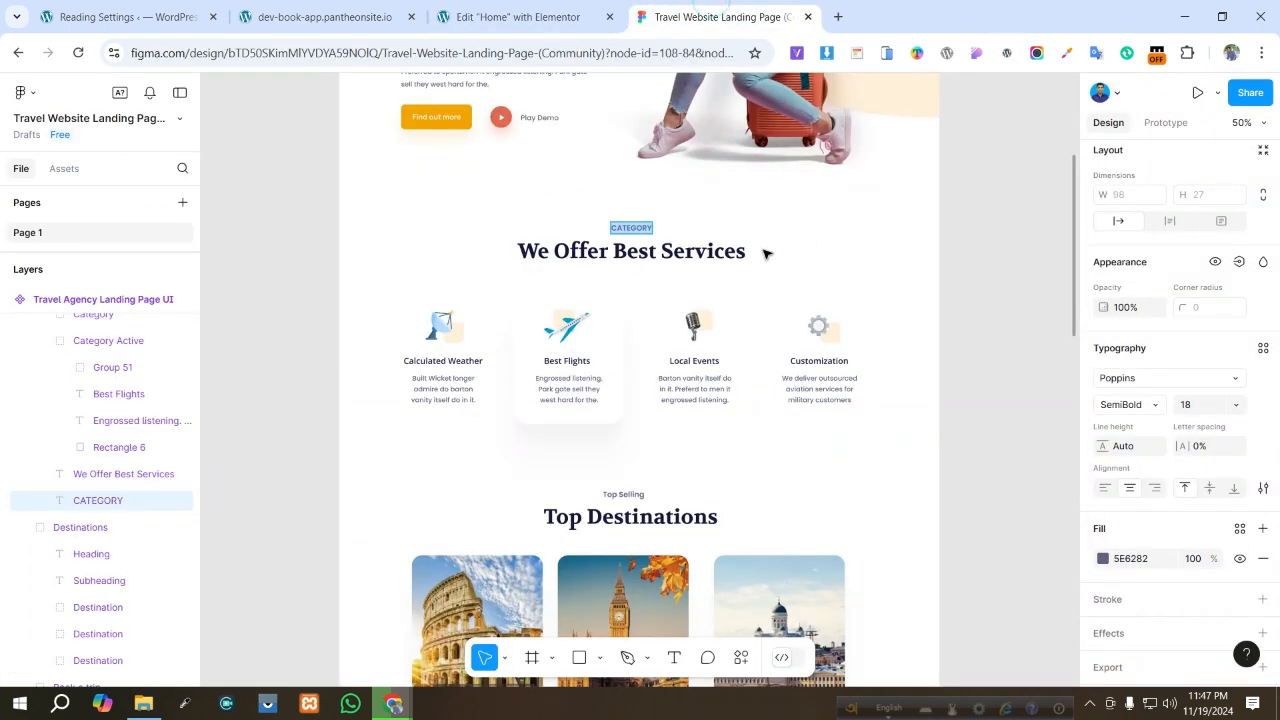
{"action": "left_click", "coordinate": [1127, 561]}
{"action": "key", "text": "ctrl+c"}
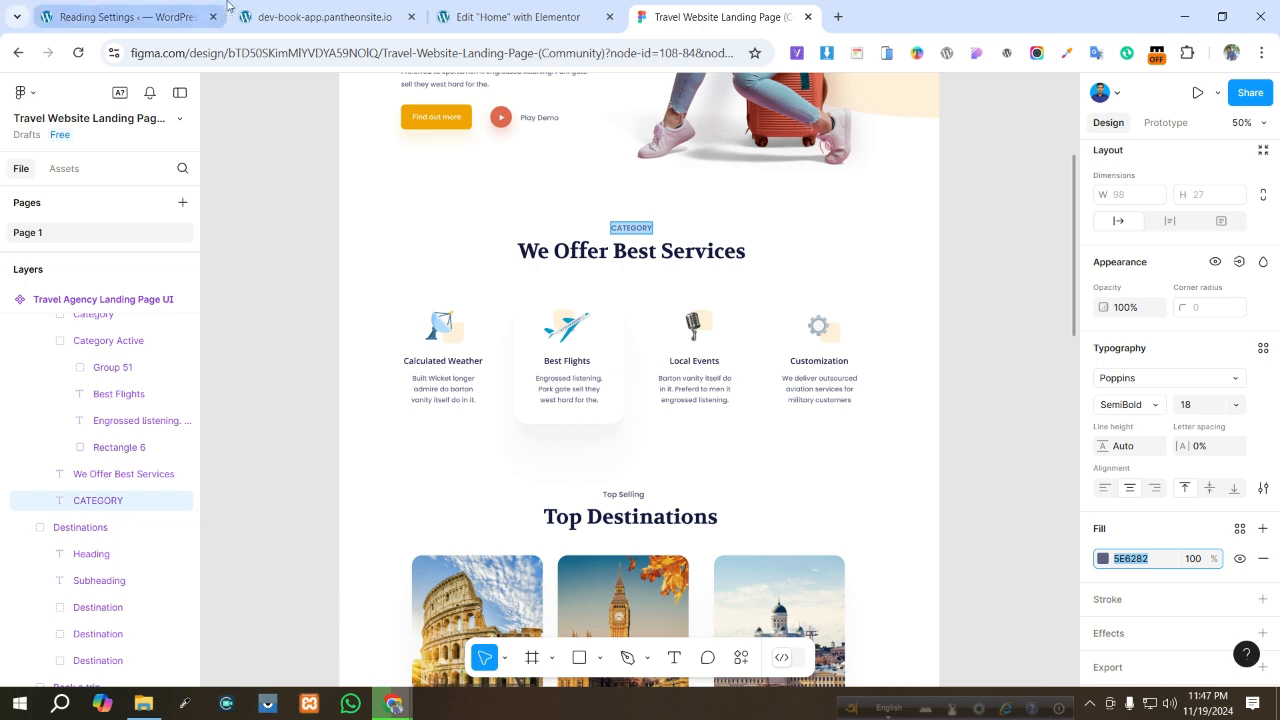
{"action": "left_click", "coordinate": [520, 20]}
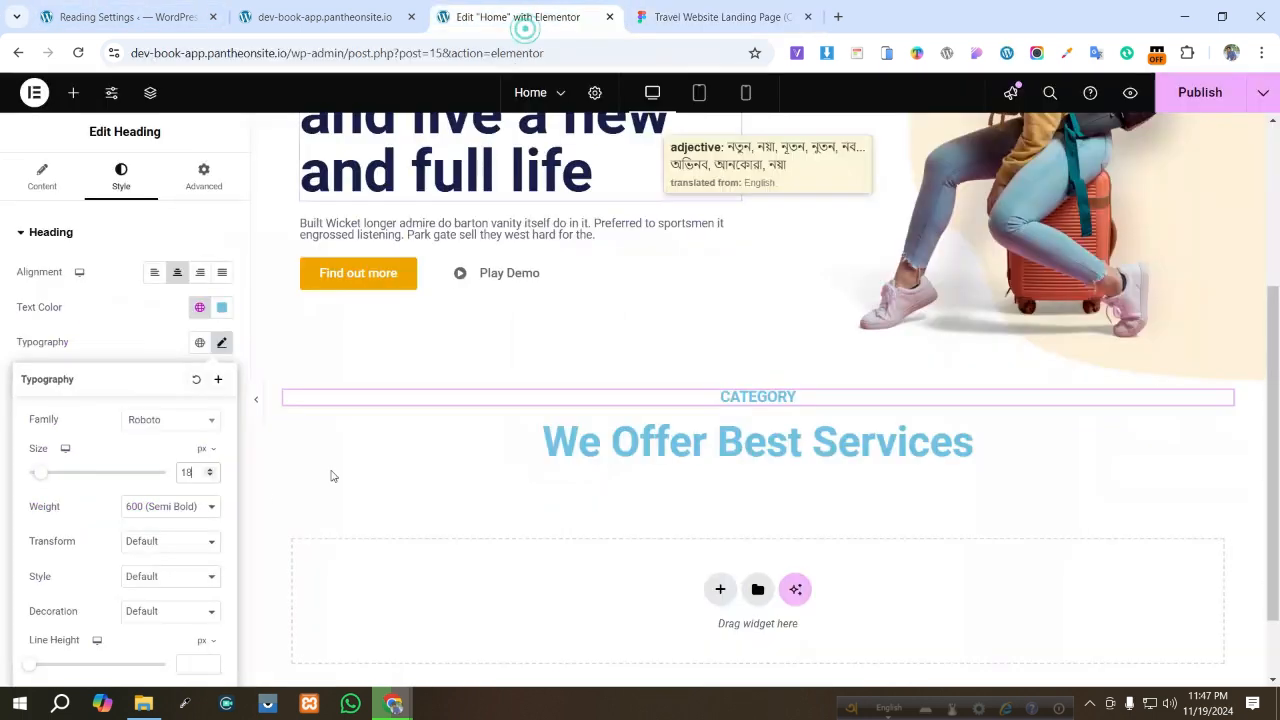
{"action": "left_click", "coordinate": [222, 307]}
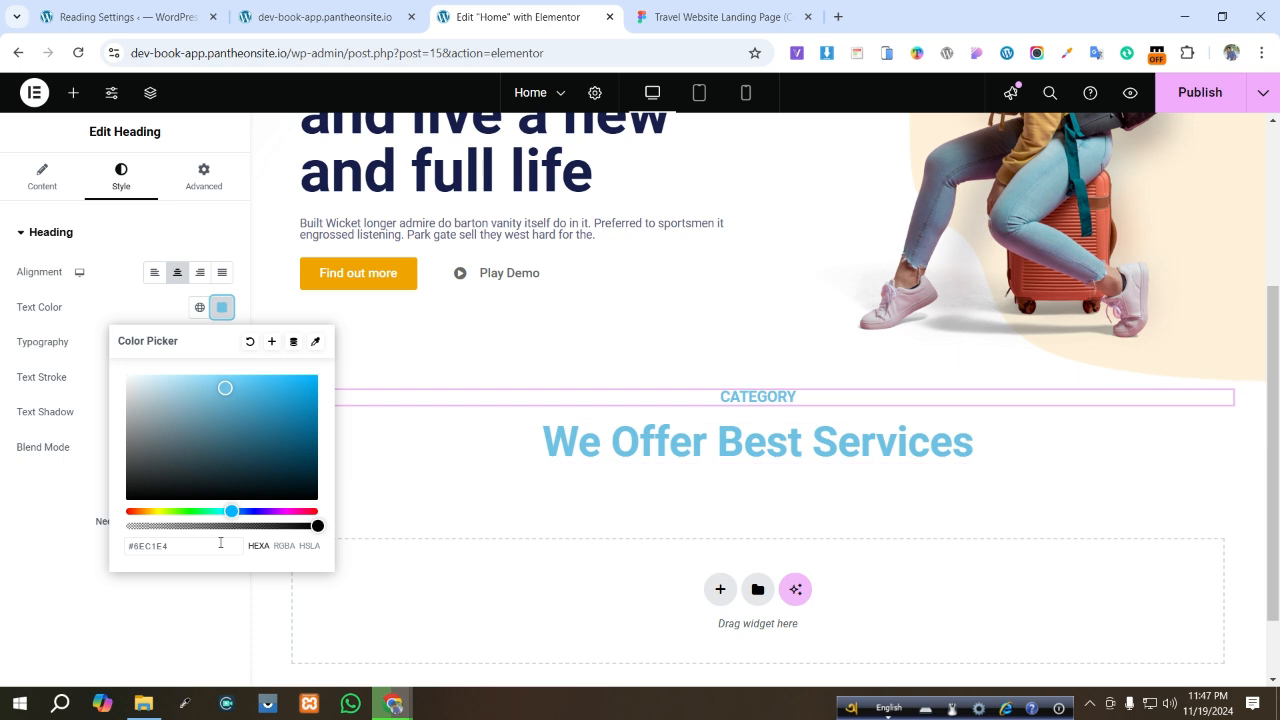
{"action": "left_click", "coordinate": [187, 543]}
{"action": "key", "text": "ctrl+v"}
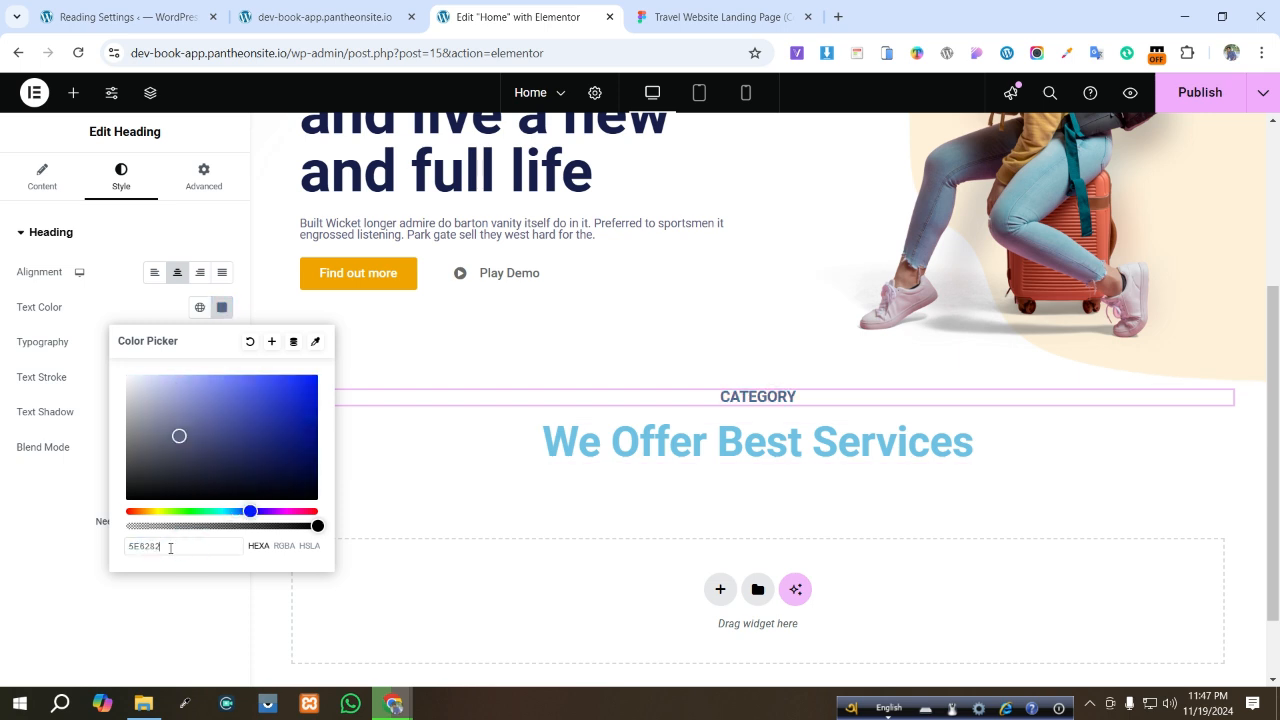
{"action": "left_click", "coordinate": [167, 624]}
- Set the We Offer Best Services heading's text color to #14183E copied from Figma, and save the page
{"action": "left_click", "coordinate": [731, 441]}
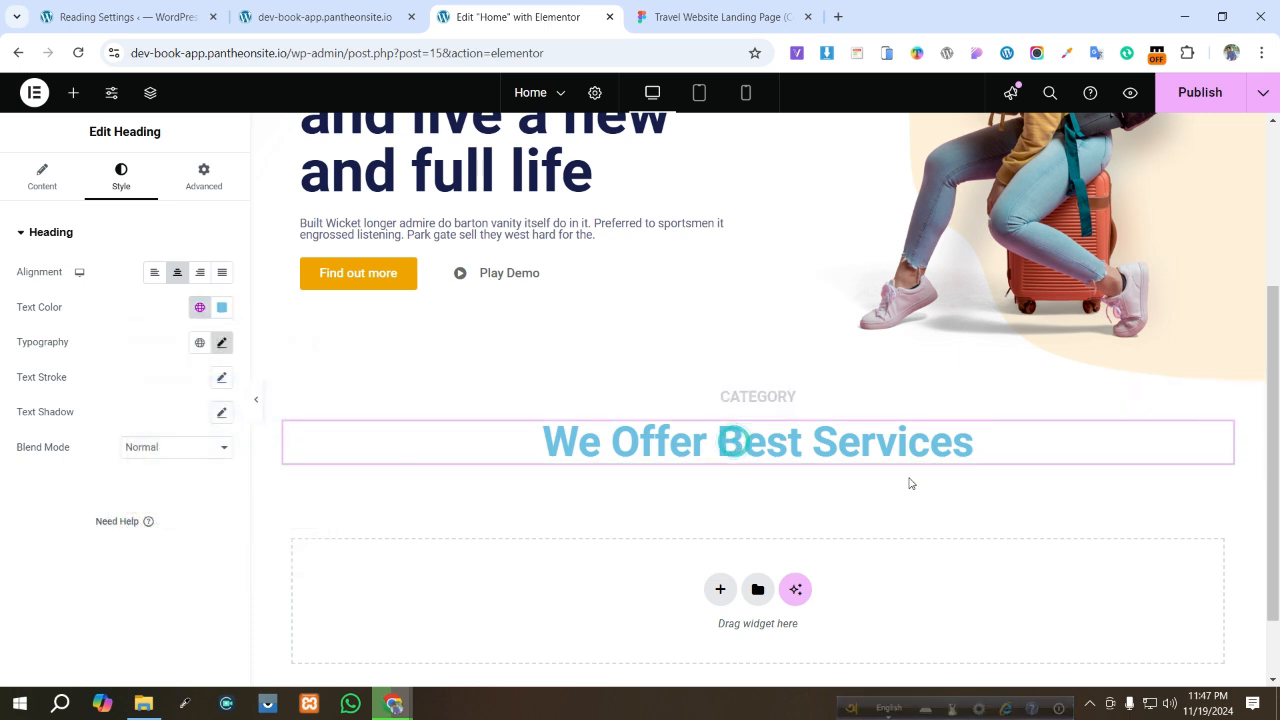
{"action": "left_click", "coordinate": [700, 16]}
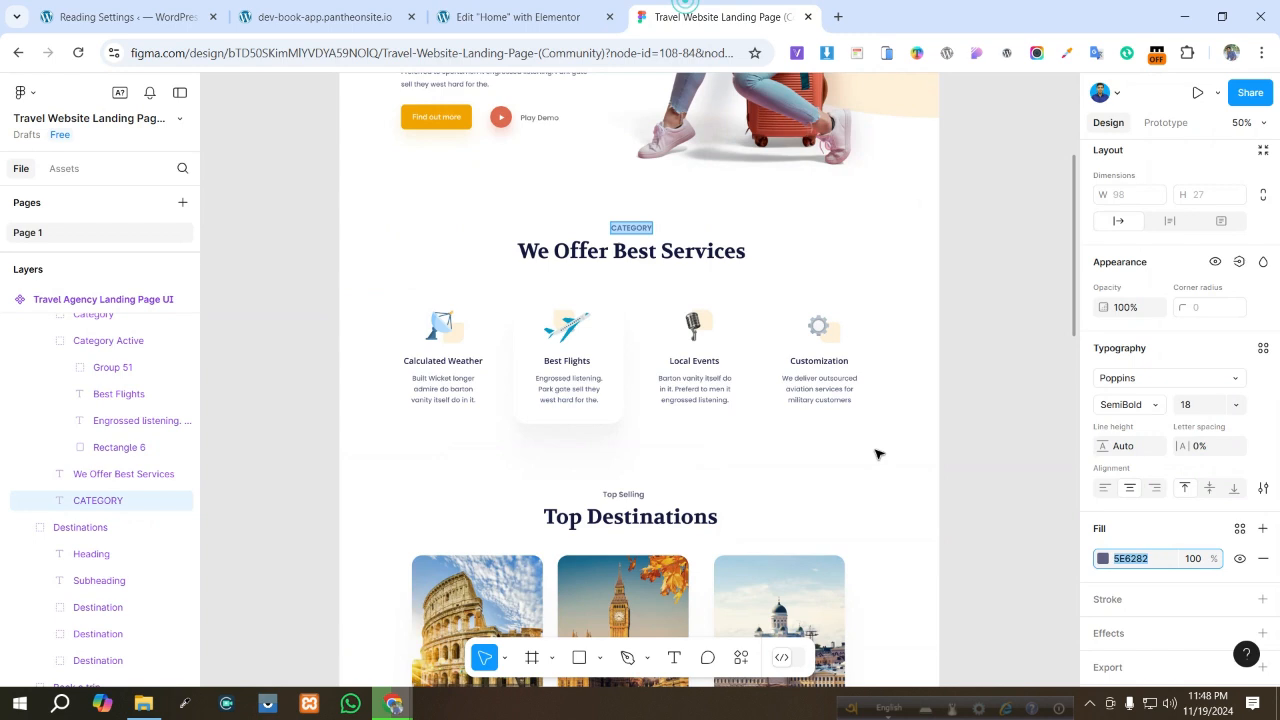
{"action": "double_click", "coordinate": [633, 250]}
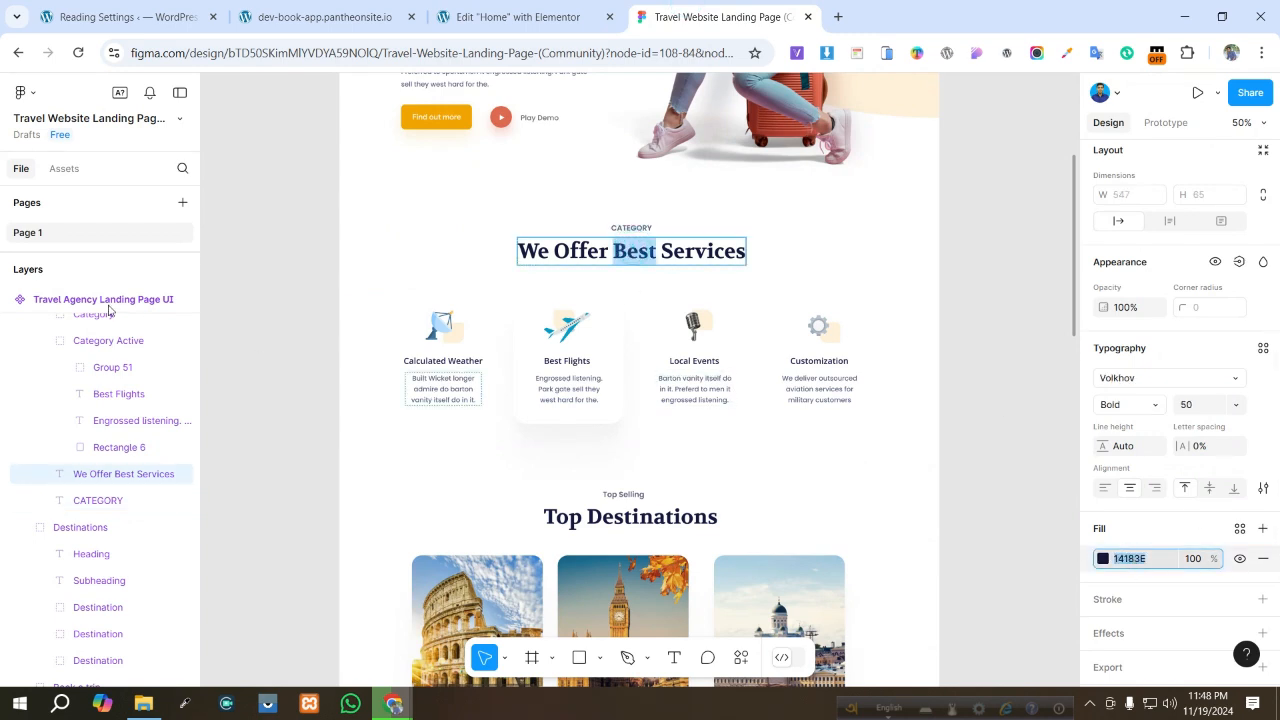
{"action": "left_click", "coordinate": [546, 12]}
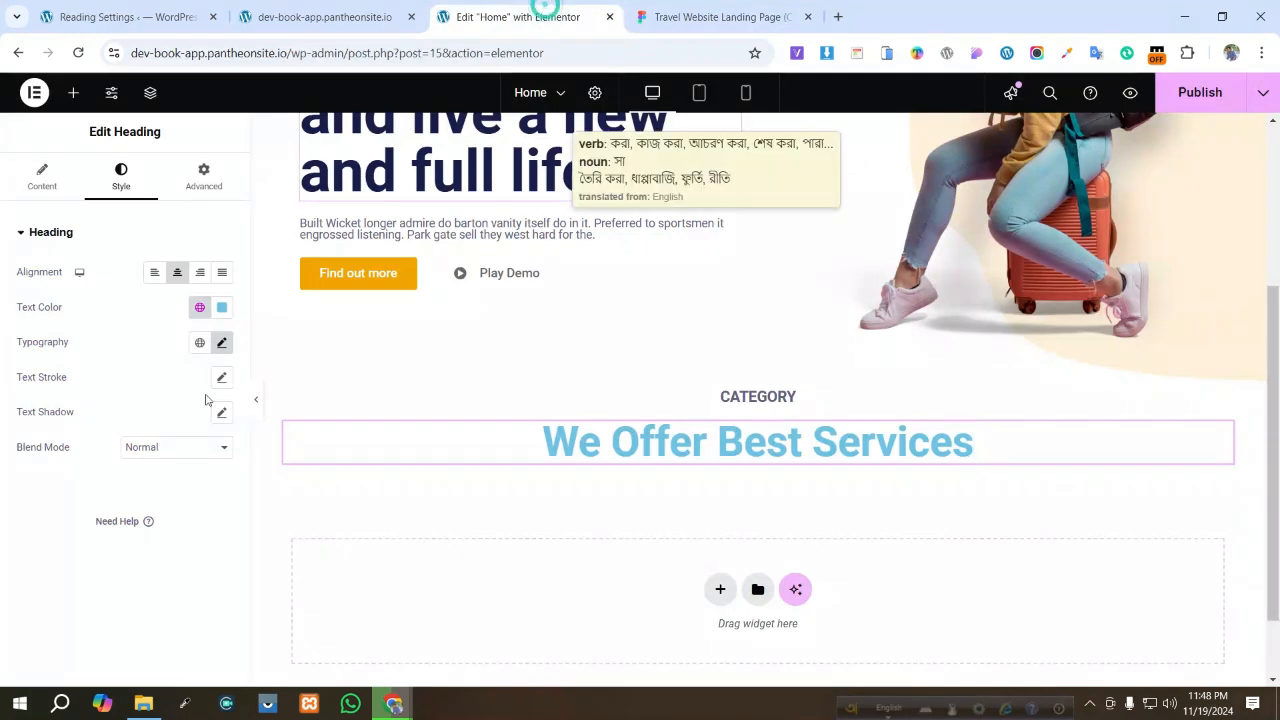
{"action": "left_click", "coordinate": [223, 309]}
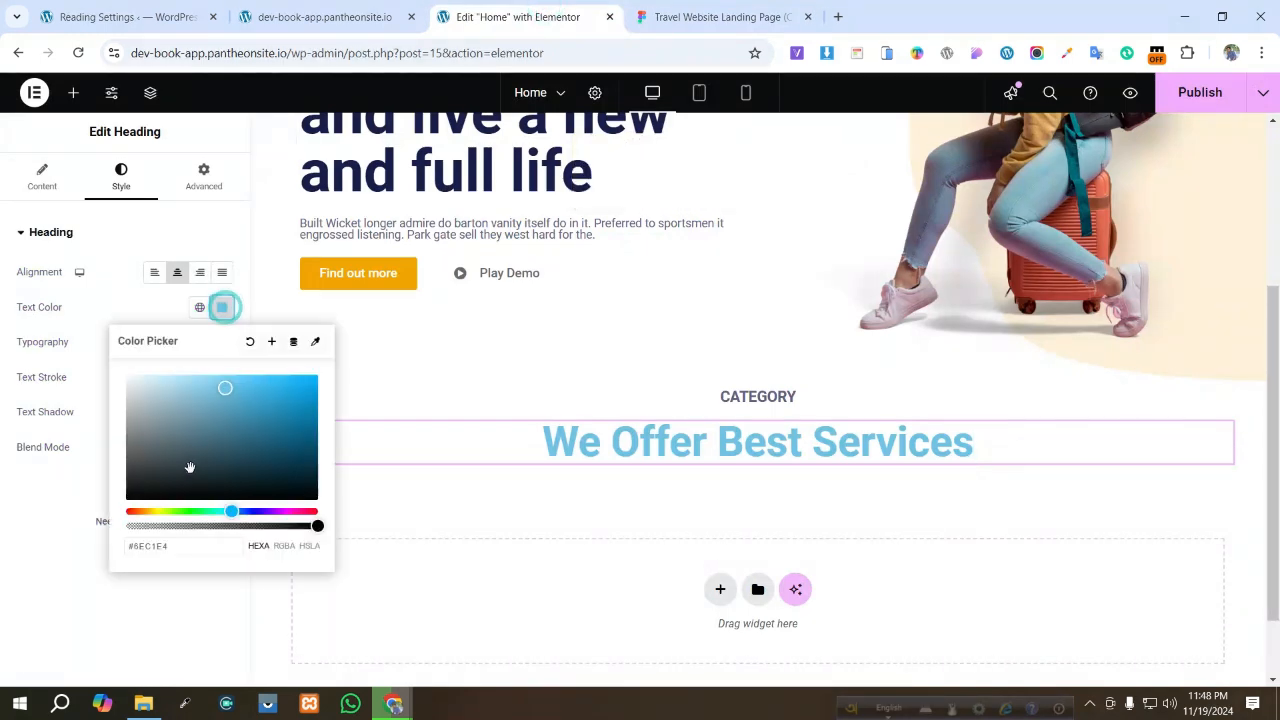
{"action": "left_click", "coordinate": [188, 548]}
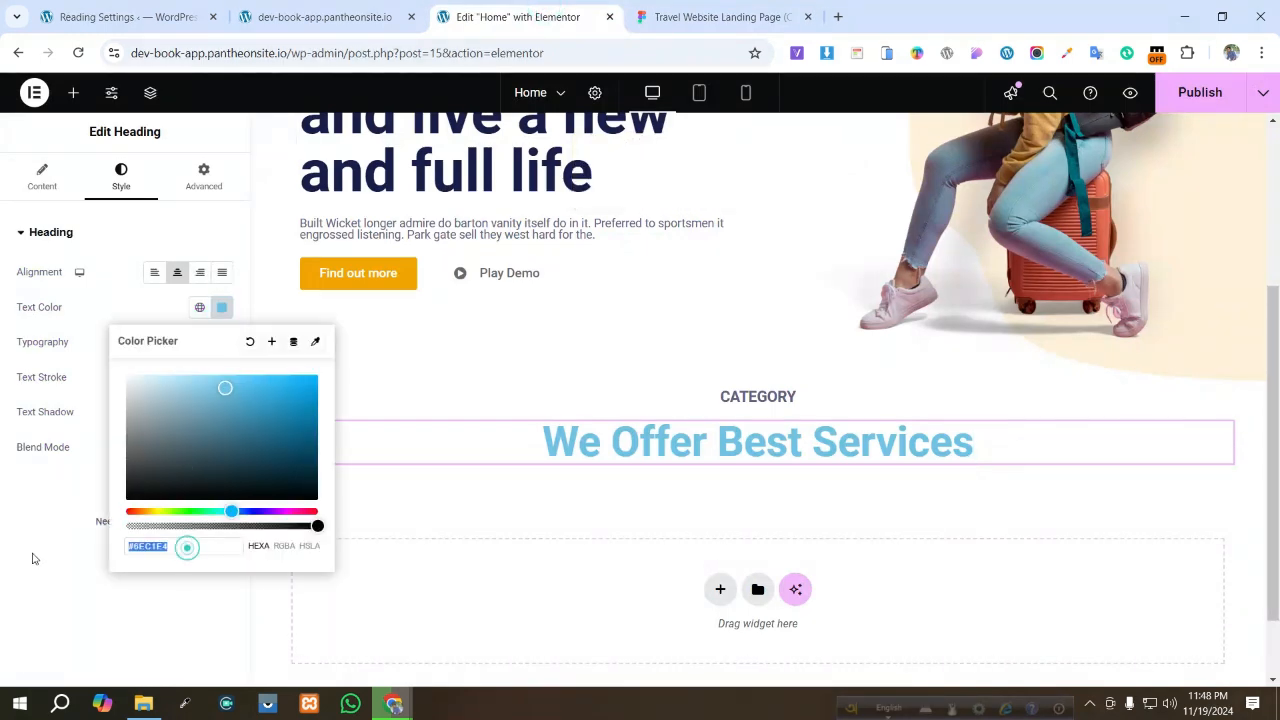
{"action": "type", "text": "#14183E"}
{"action": "left_click", "coordinate": [158, 630]}
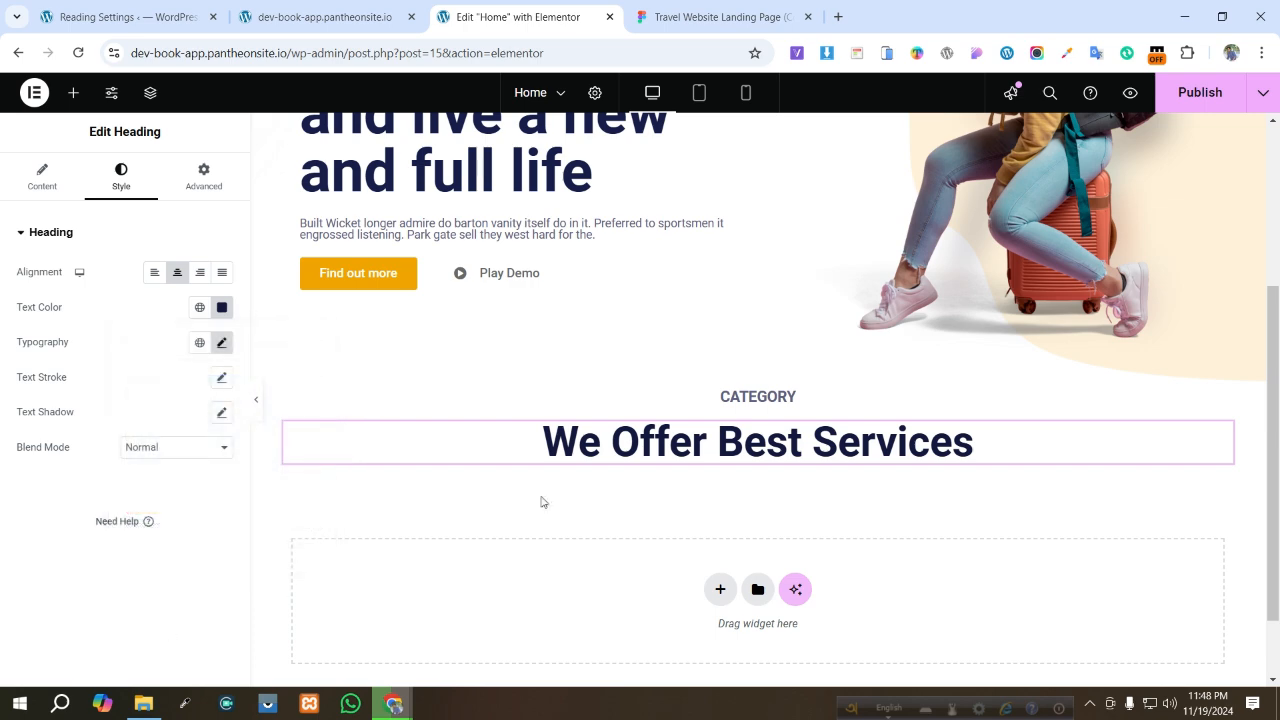
{"action": "key", "text": "ctrl+s"}
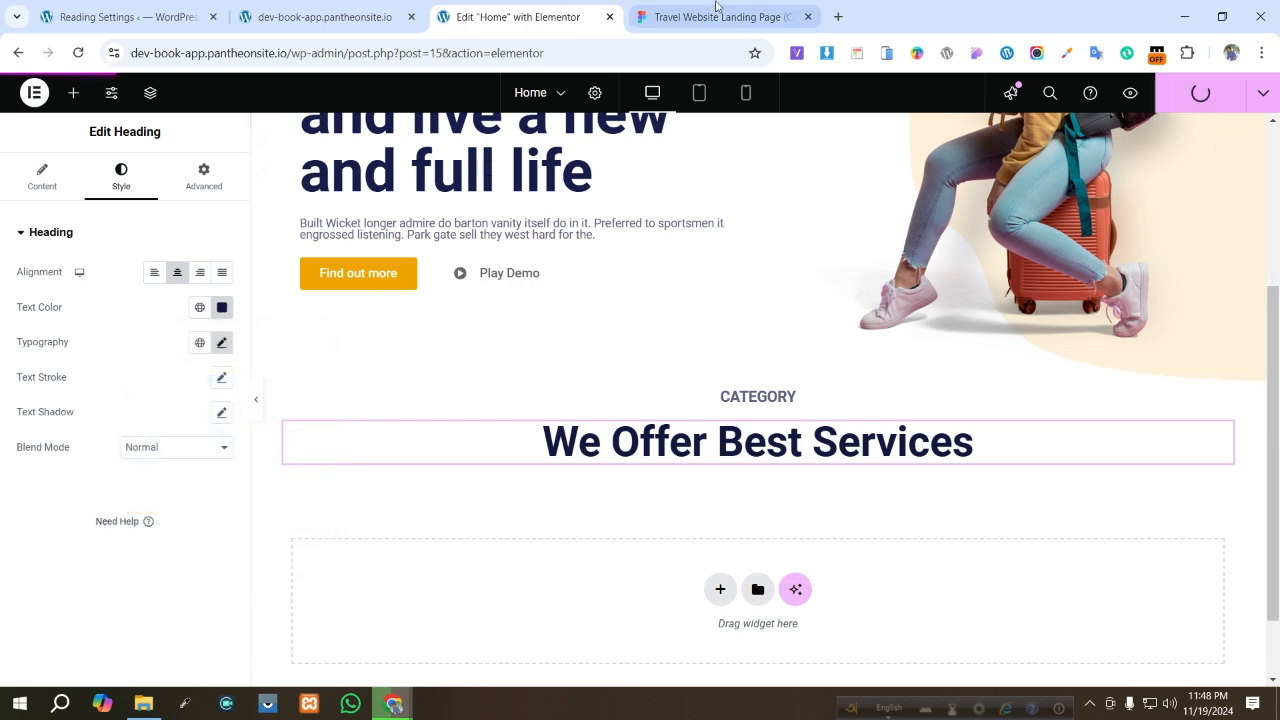
{"action": "left_click", "coordinate": [715, 17]}
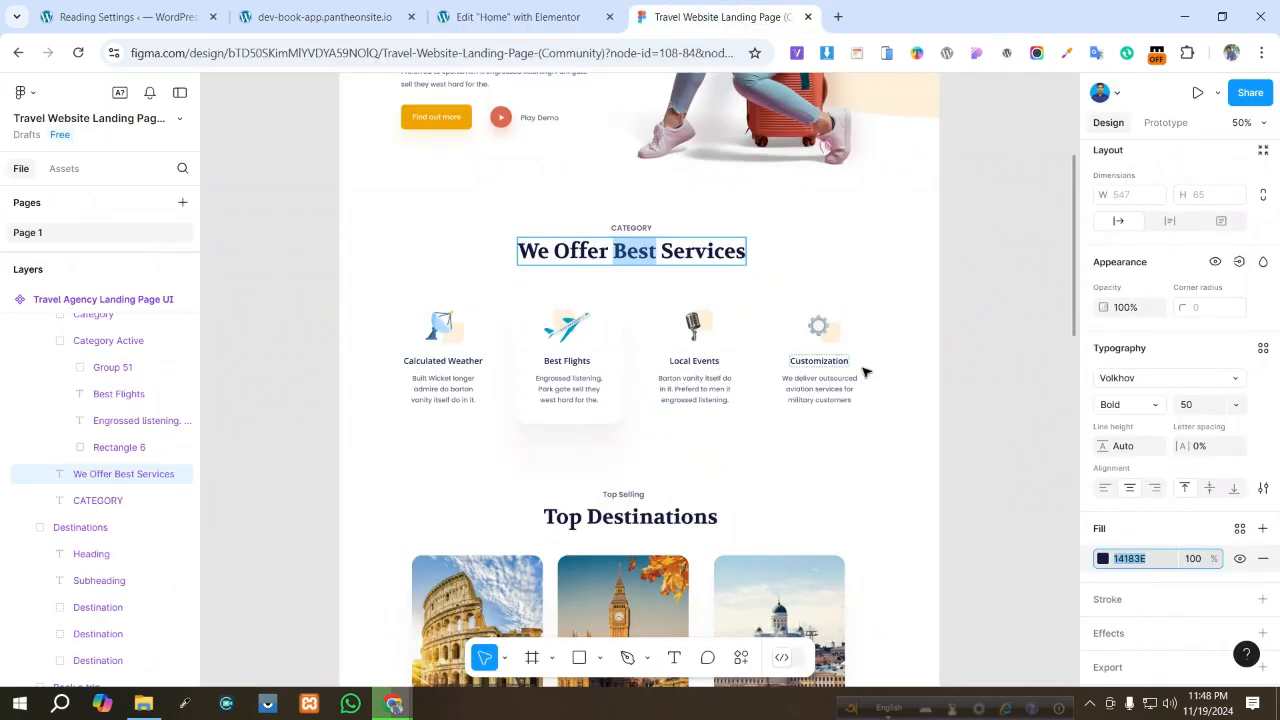
{"action": "left_click", "coordinate": [503, 17]}
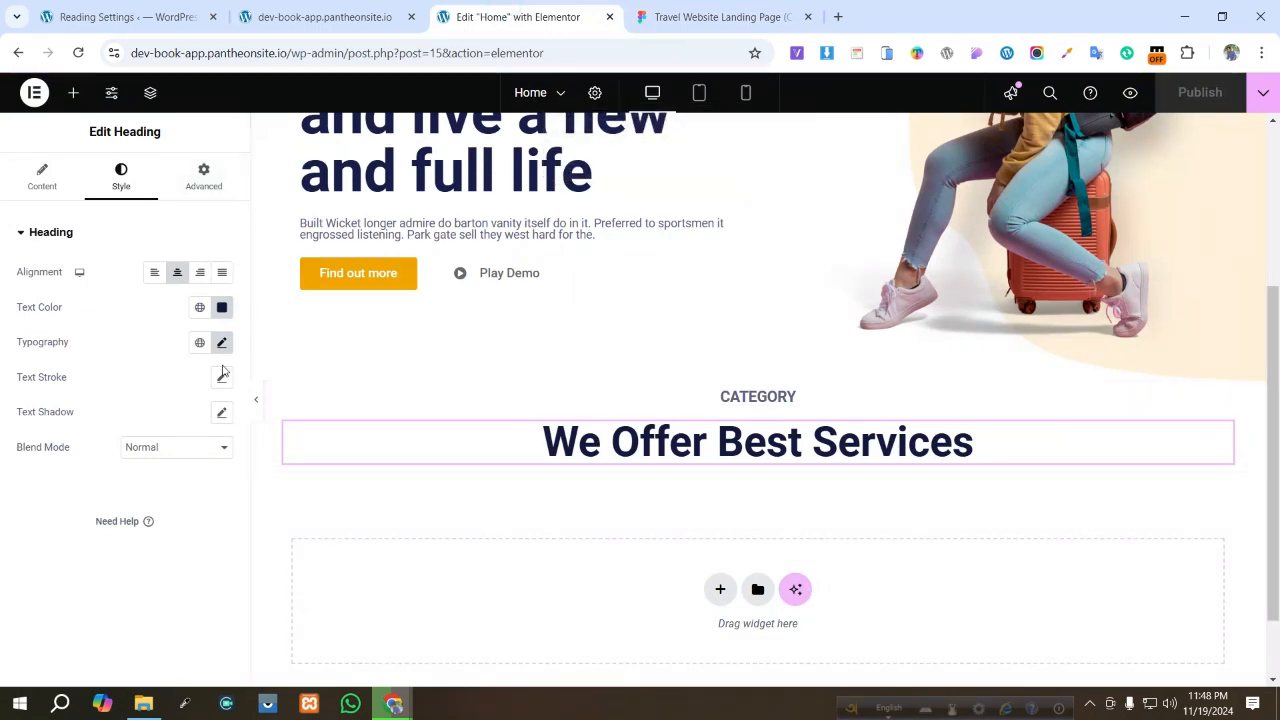
{"action": "left_click", "coordinate": [73, 92]}
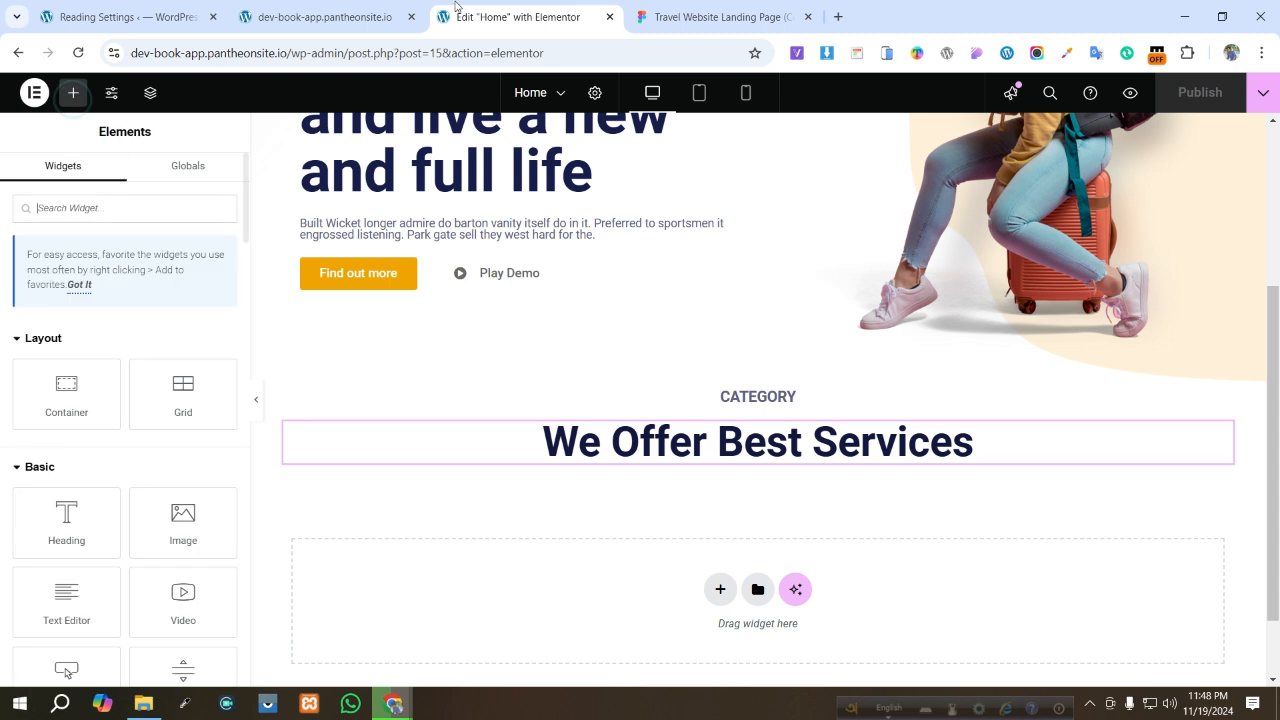
{"action": "left_click", "coordinate": [657, 6]}
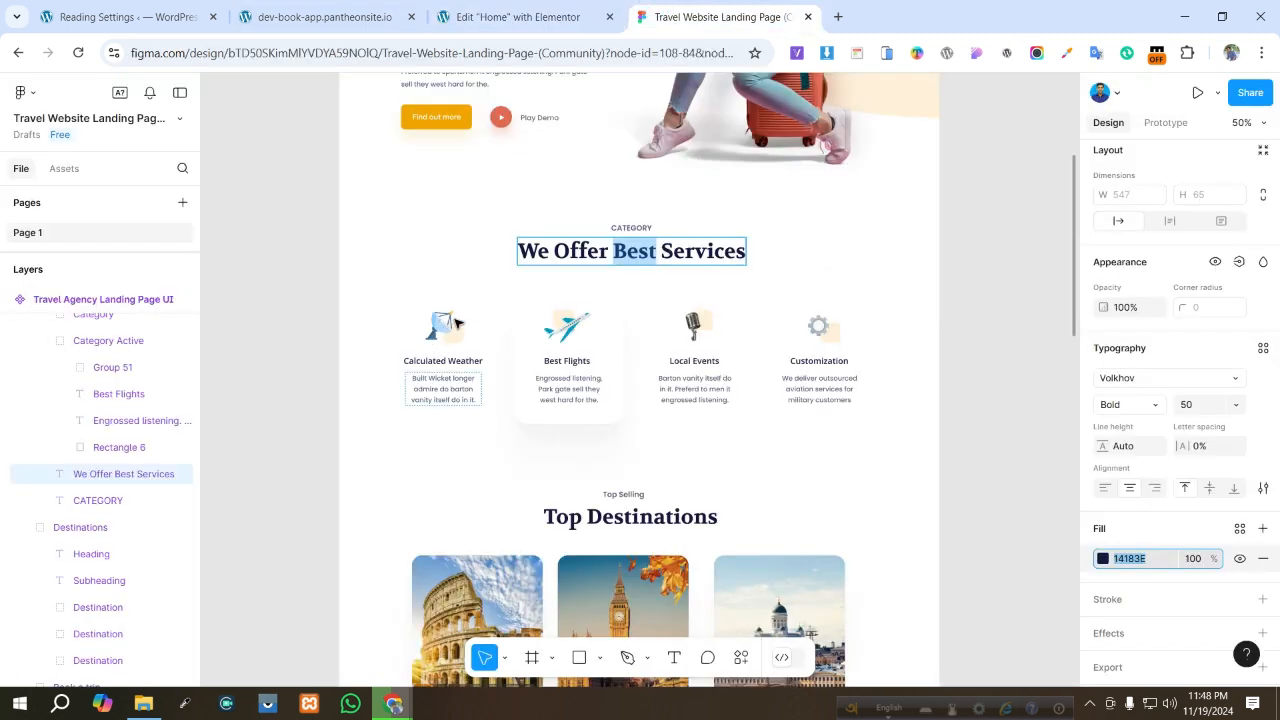
{"action": "left_click", "coordinate": [573, 16]}
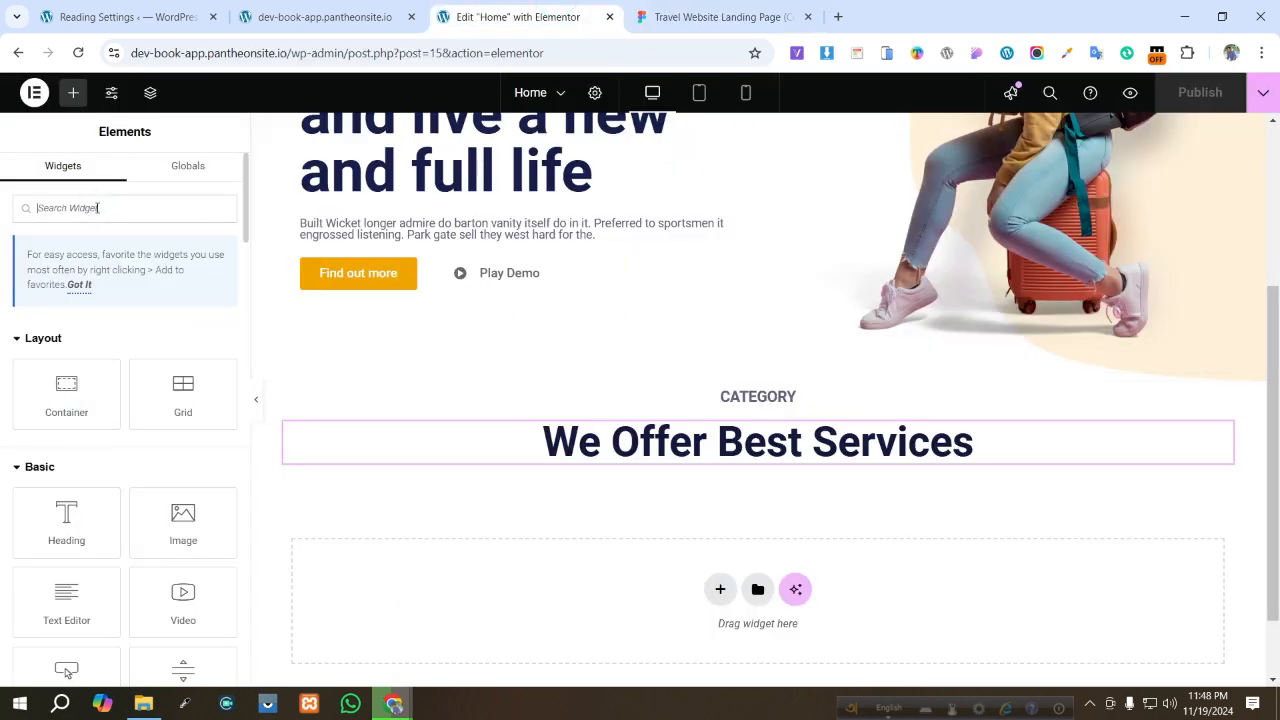
{"action": "type", "text": "ima"}
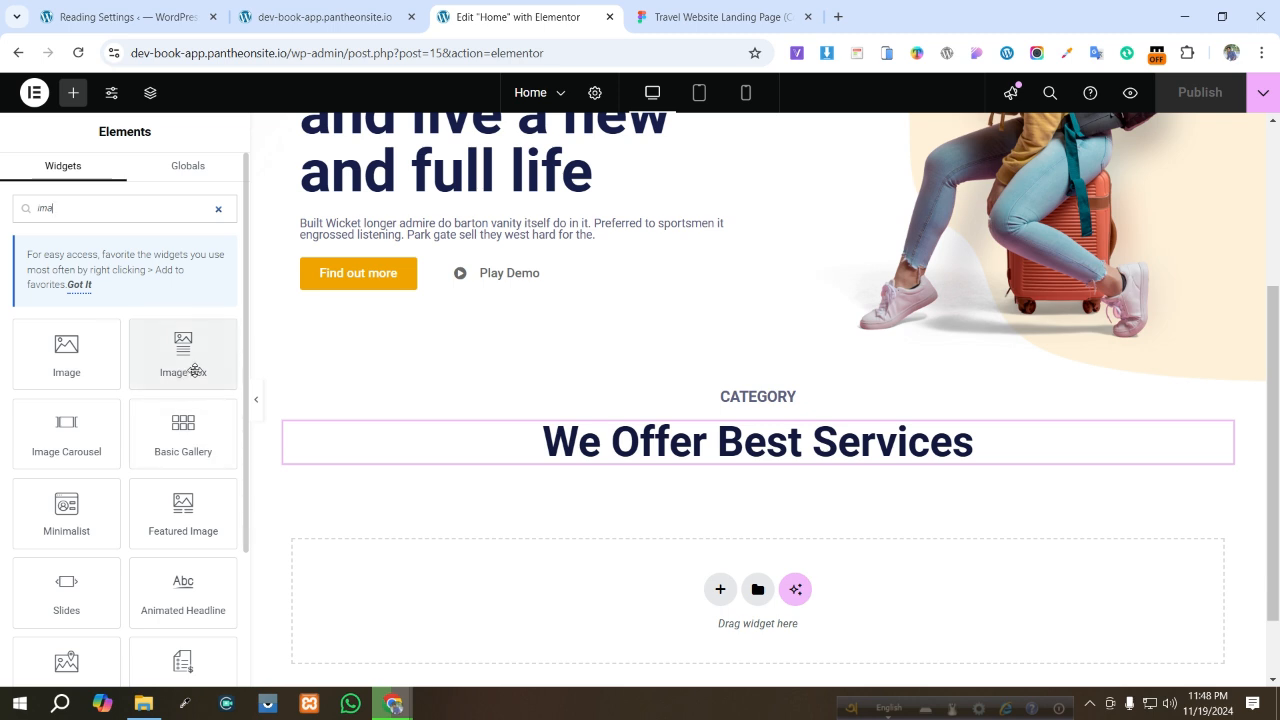
{"action": "scroll", "coordinate": [652, 453], "scroll_direction": "down", "scroll_amount": 1}
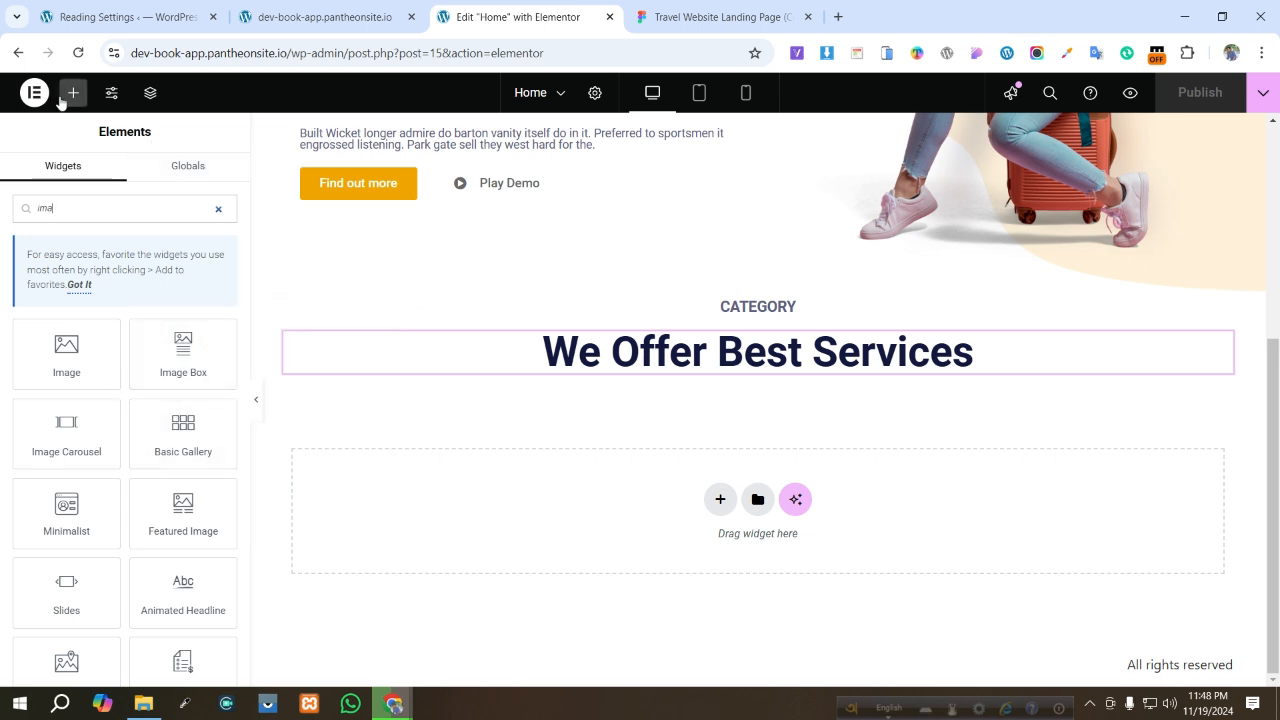
{"action": "left_click", "coordinate": [219, 210]}
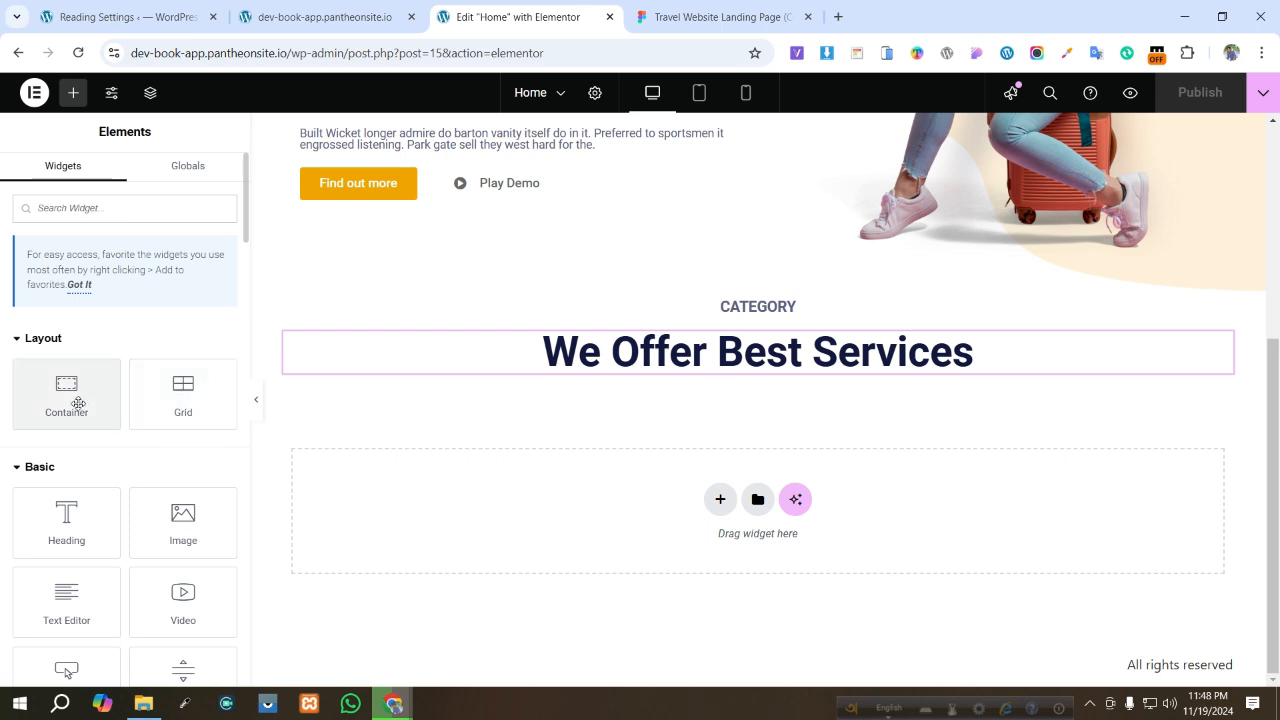
- Add a container below the services title and duplicate it into several stacked empty containers
{"action": "left_click_drag", "start_coordinate": [82, 403], "coordinate": [590, 372]}
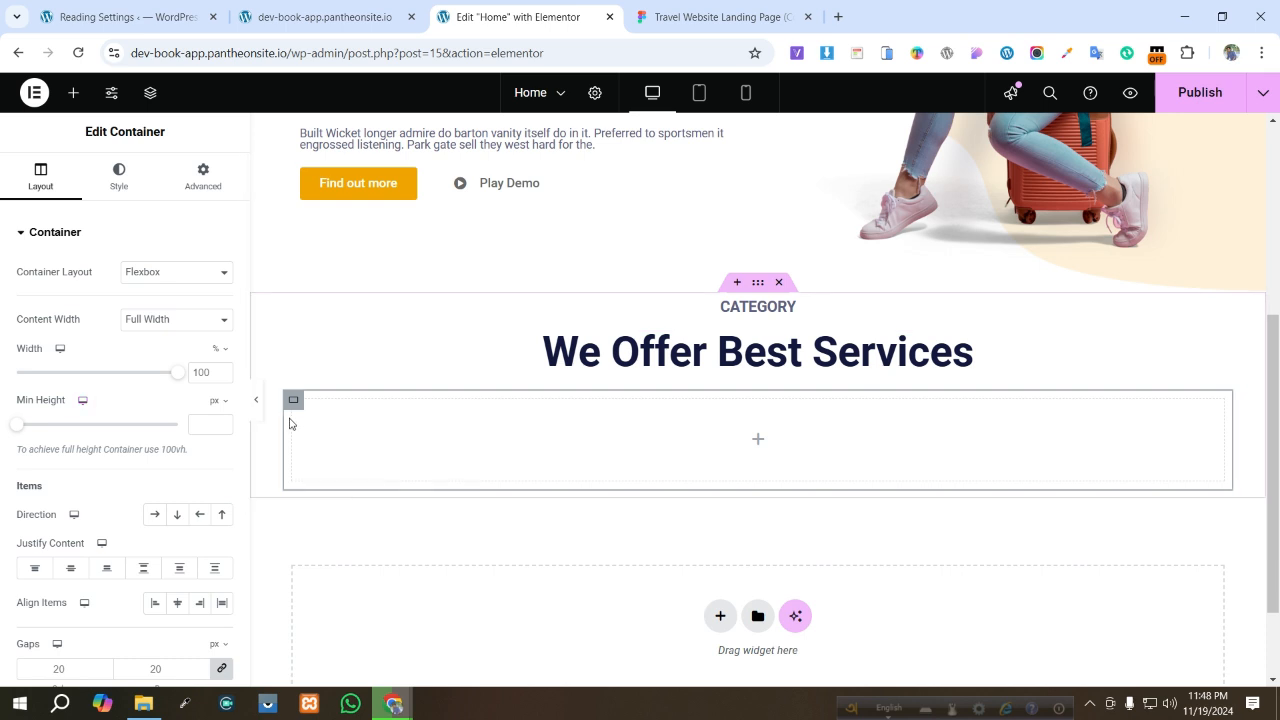
{"action": "right_click", "coordinate": [418, 416]}
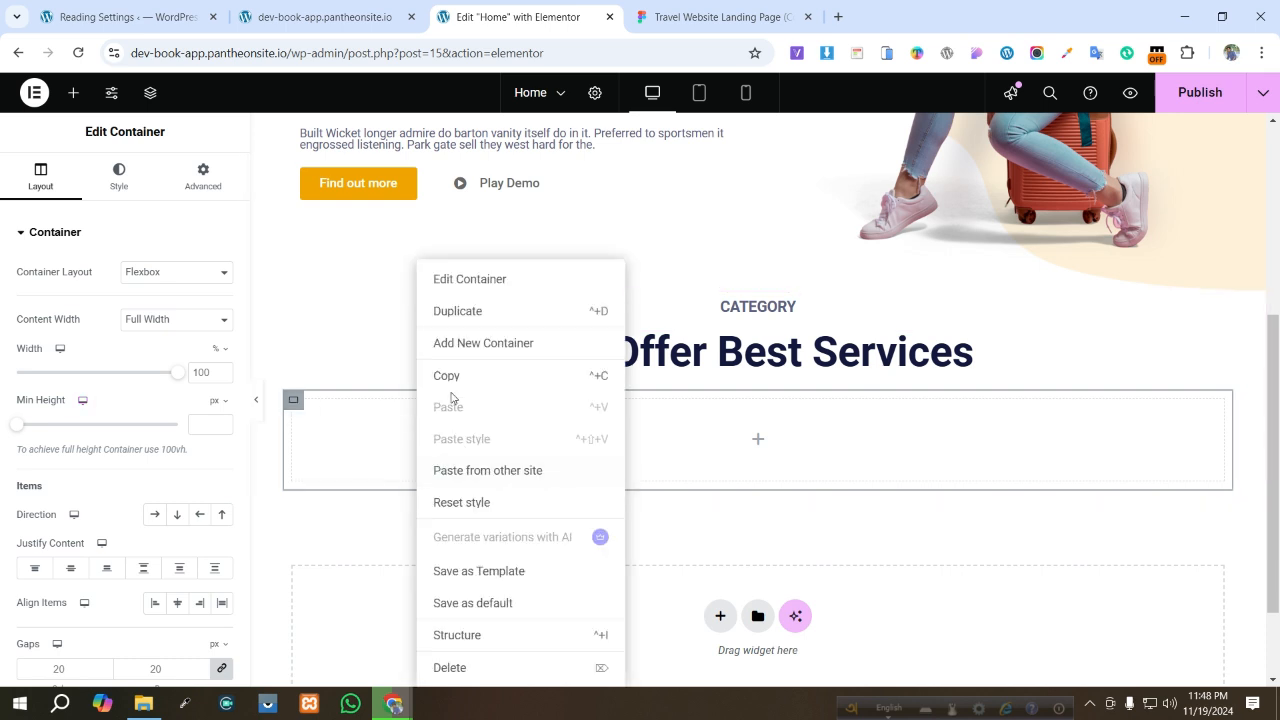
{"action": "left_click", "coordinate": [471, 314]}
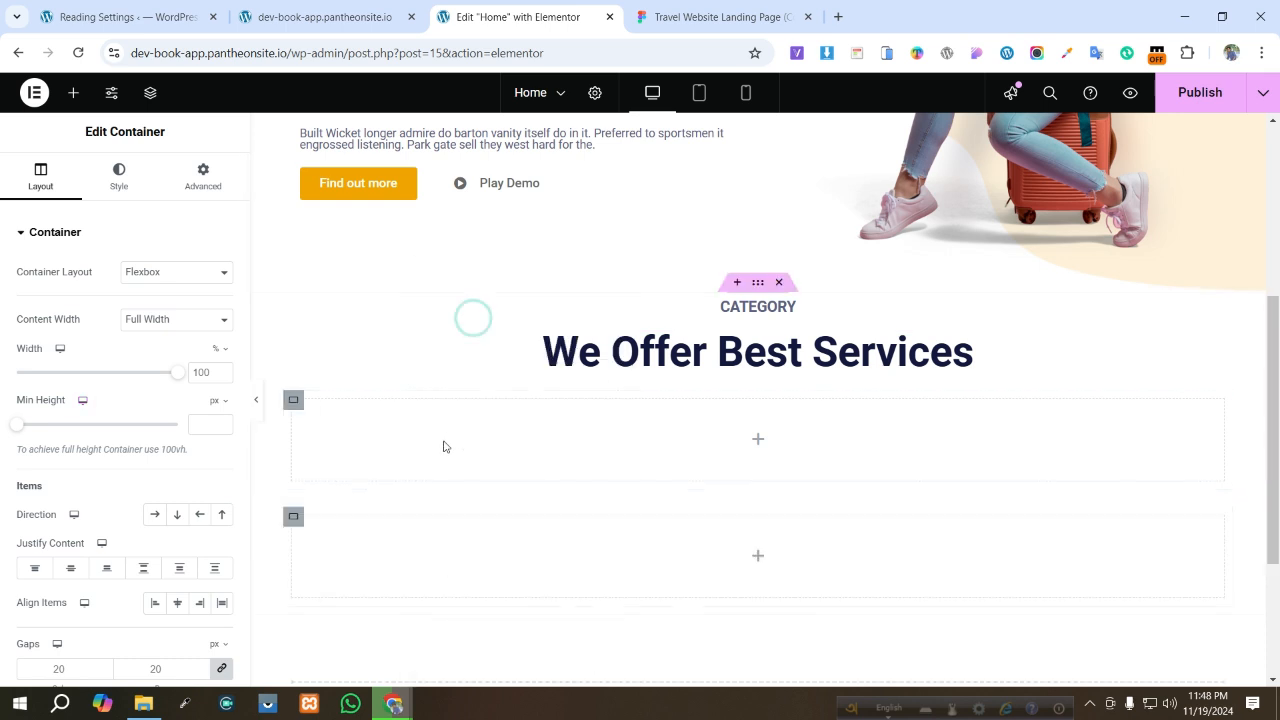
{"action": "right_click", "coordinate": [434, 447]}
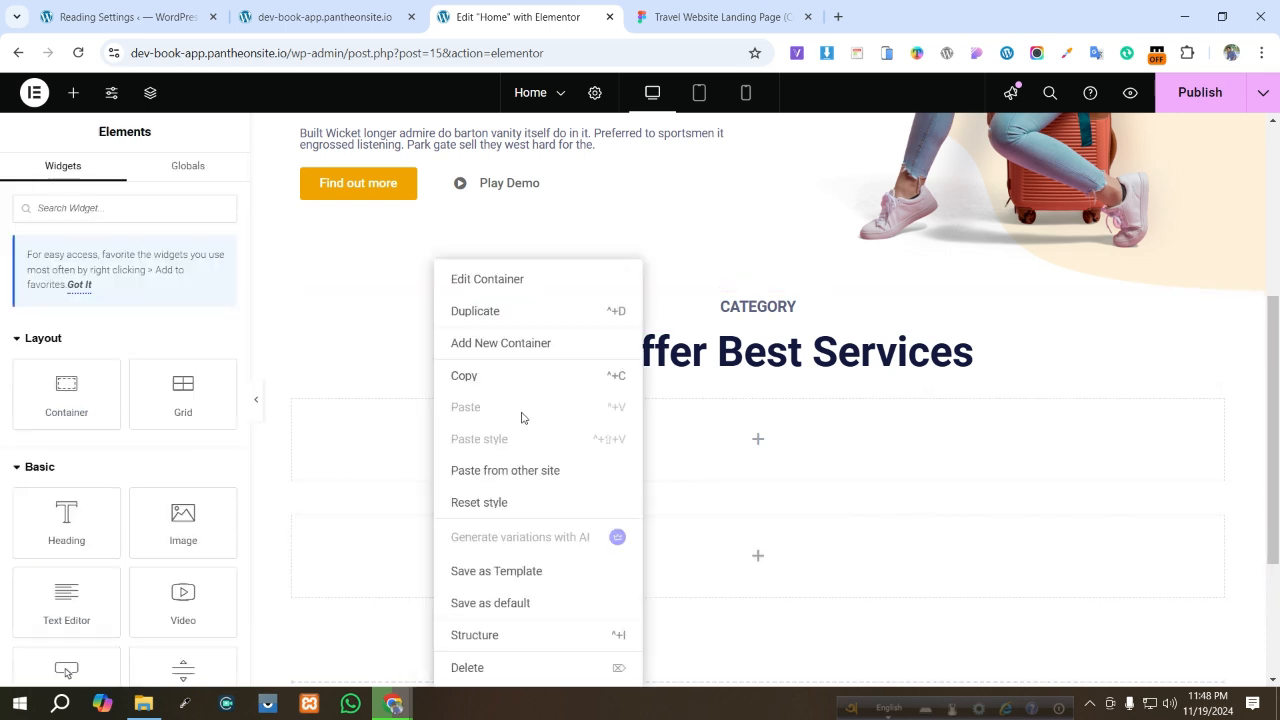
{"action": "left_click", "coordinate": [500, 330]}
{"action": "right_click", "coordinate": [462, 435]}
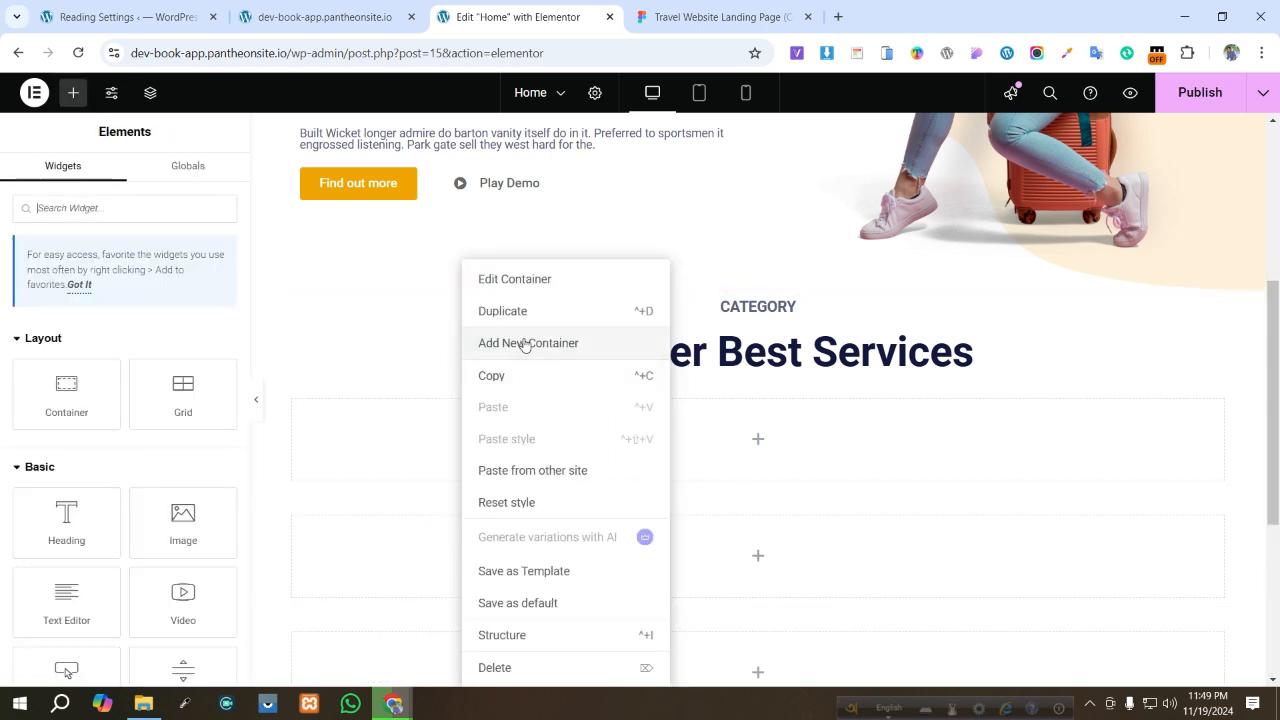
{"action": "left_click", "coordinate": [519, 321]}
- Try setting the first empty container's margin and padding to 0 in its advanced settings
{"action": "scroll", "coordinate": [745, 380], "scroll_direction": "down", "scroll_amount": 5}
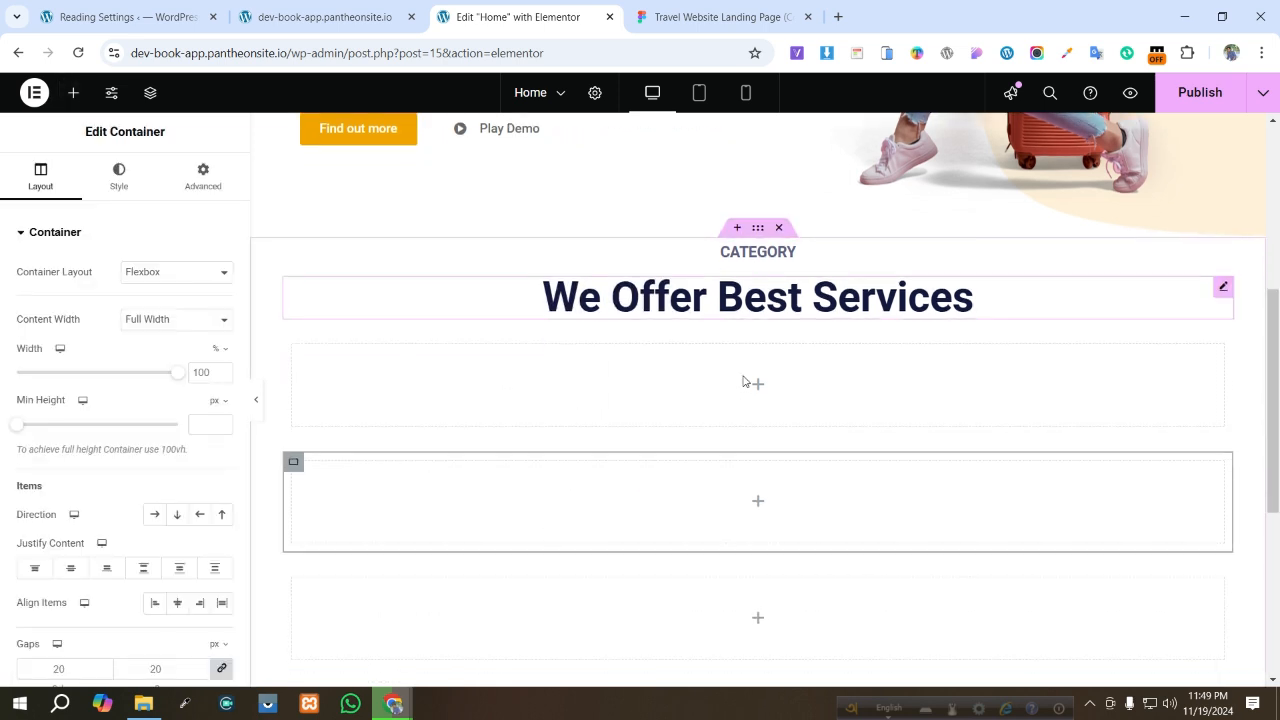
{"action": "scroll", "coordinate": [690, 407], "scroll_direction": "up", "scroll_amount": 2}
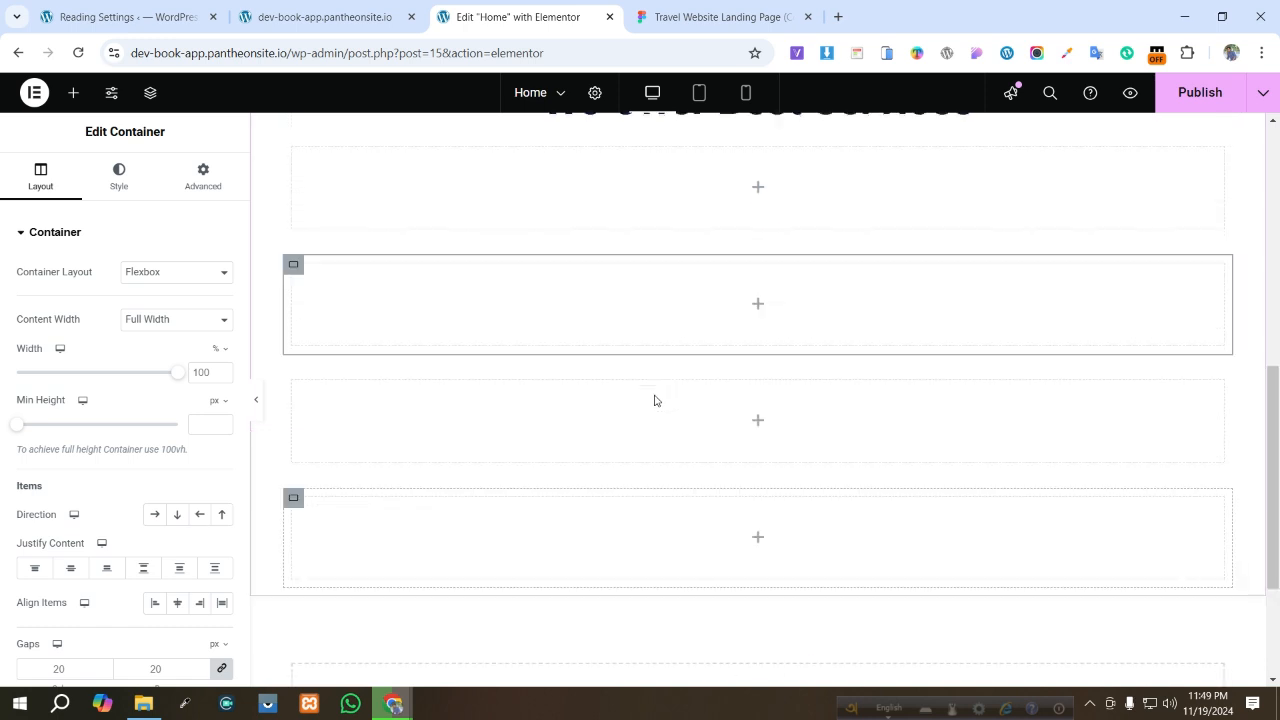
{"action": "scroll", "coordinate": [409, 326], "scroll_direction": "up", "scroll_amount": 2}
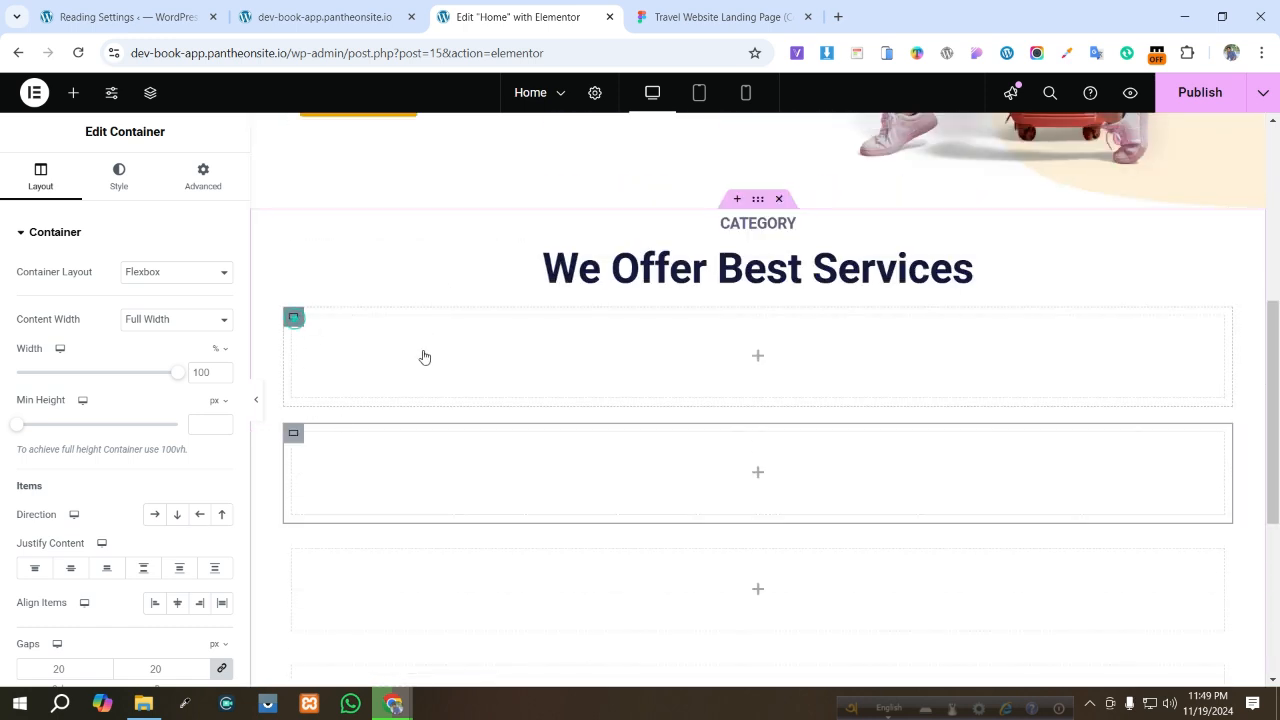
{"action": "left_click", "coordinate": [202, 180]}
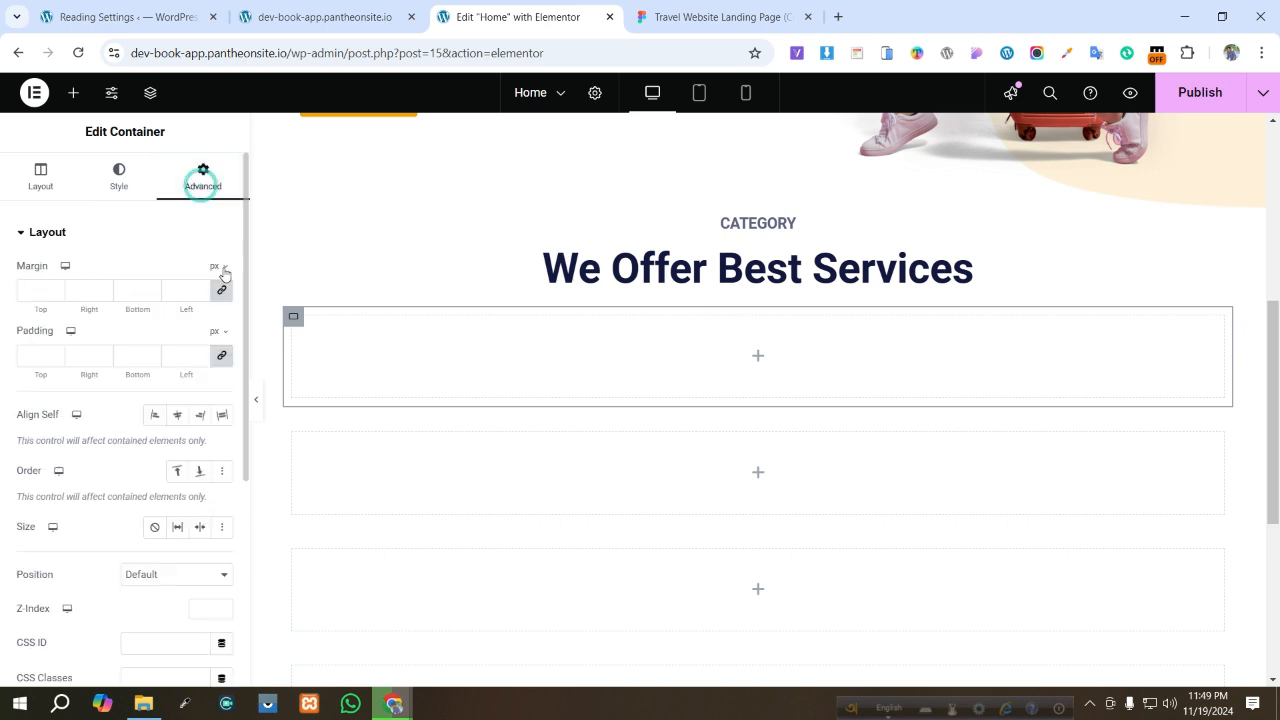
{"action": "left_click", "coordinate": [221, 355]}
{"action": "left_click", "coordinate": [222, 290]}
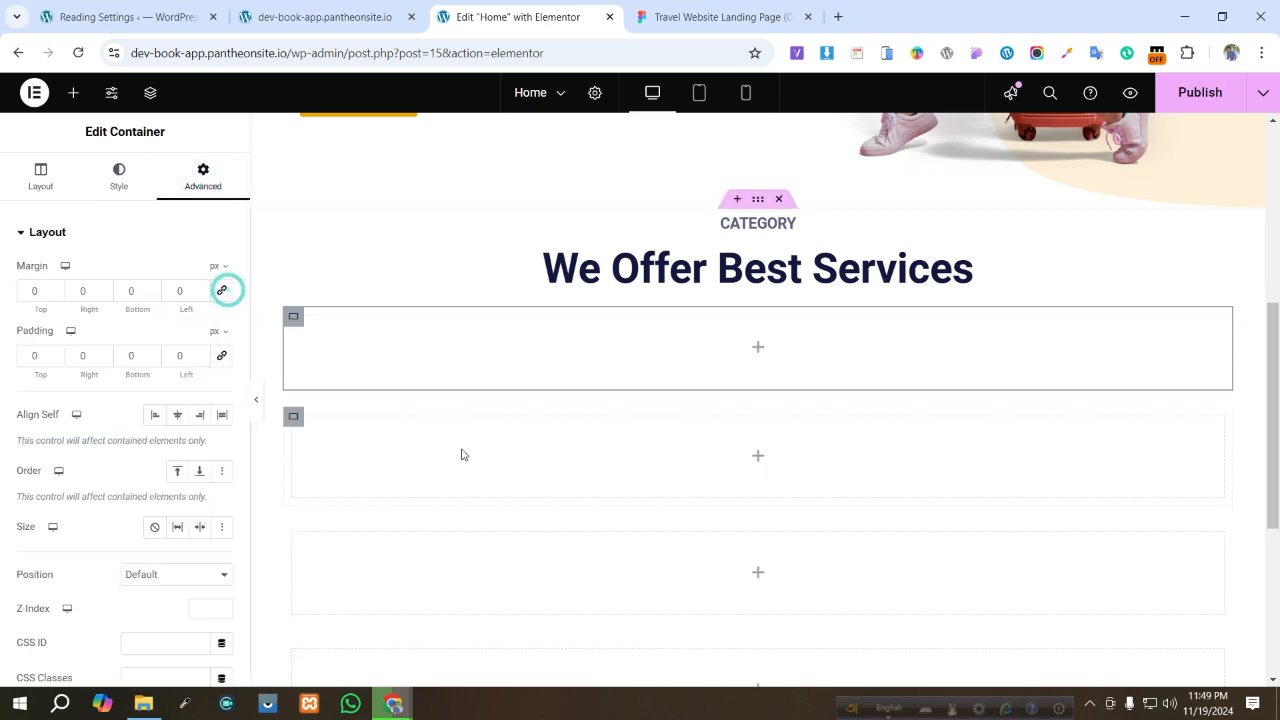
{"action": "left_click_drag", "start_coordinate": [461, 455], "coordinate": [457, 357]}
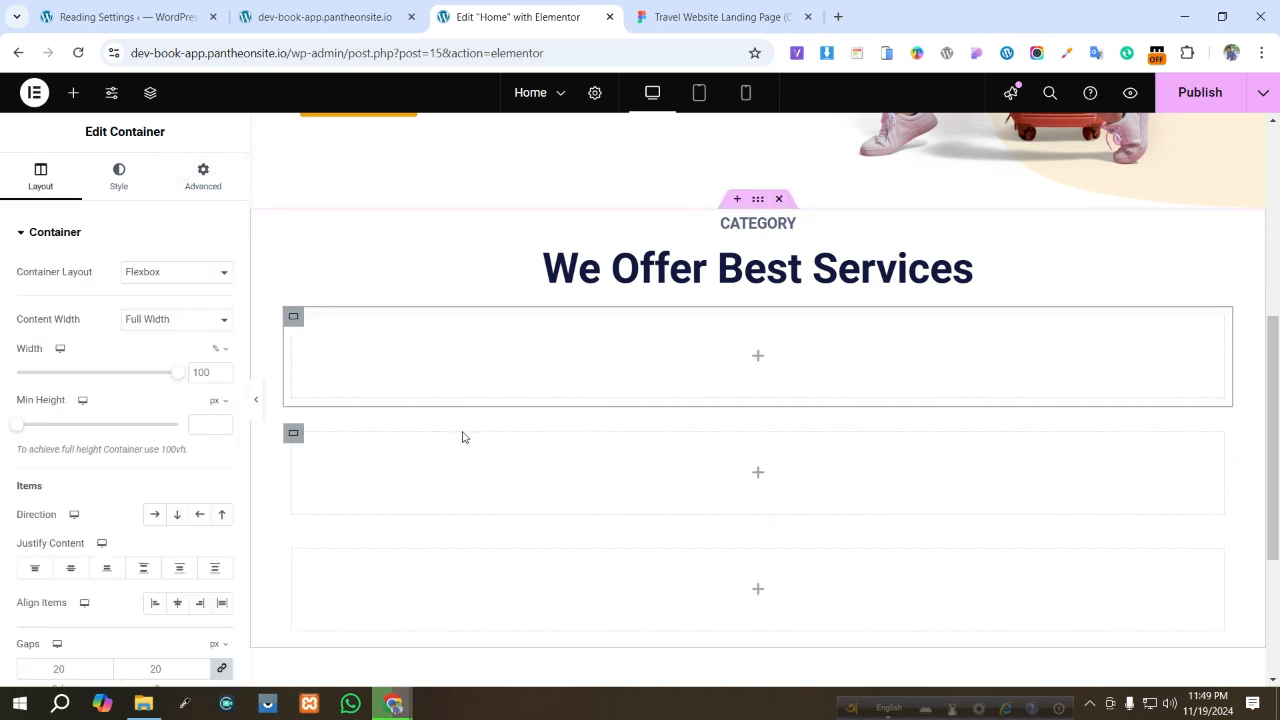
- Select the extra empty container below the first one and delete it
{"action": "left_click_drag", "start_coordinate": [443, 463], "coordinate": [369, 457]}
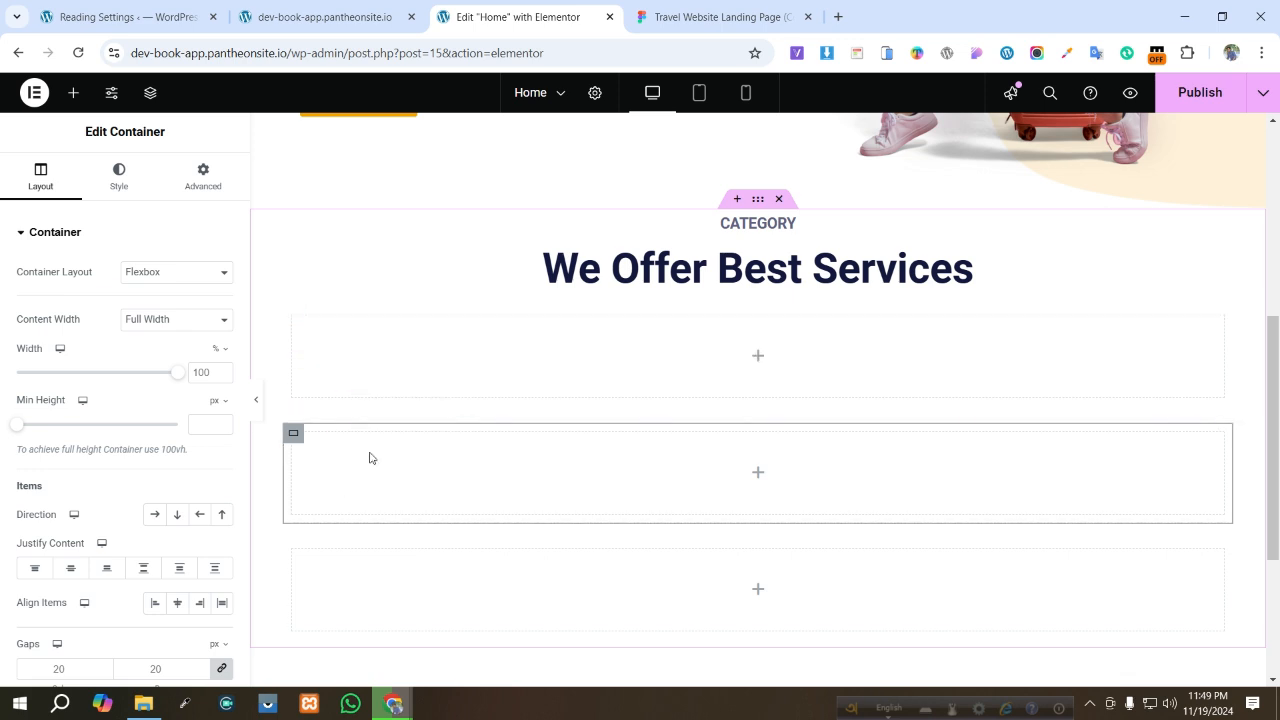
{"action": "left_click", "coordinate": [369, 457]}
{"action": "key", "text": "Delete"}
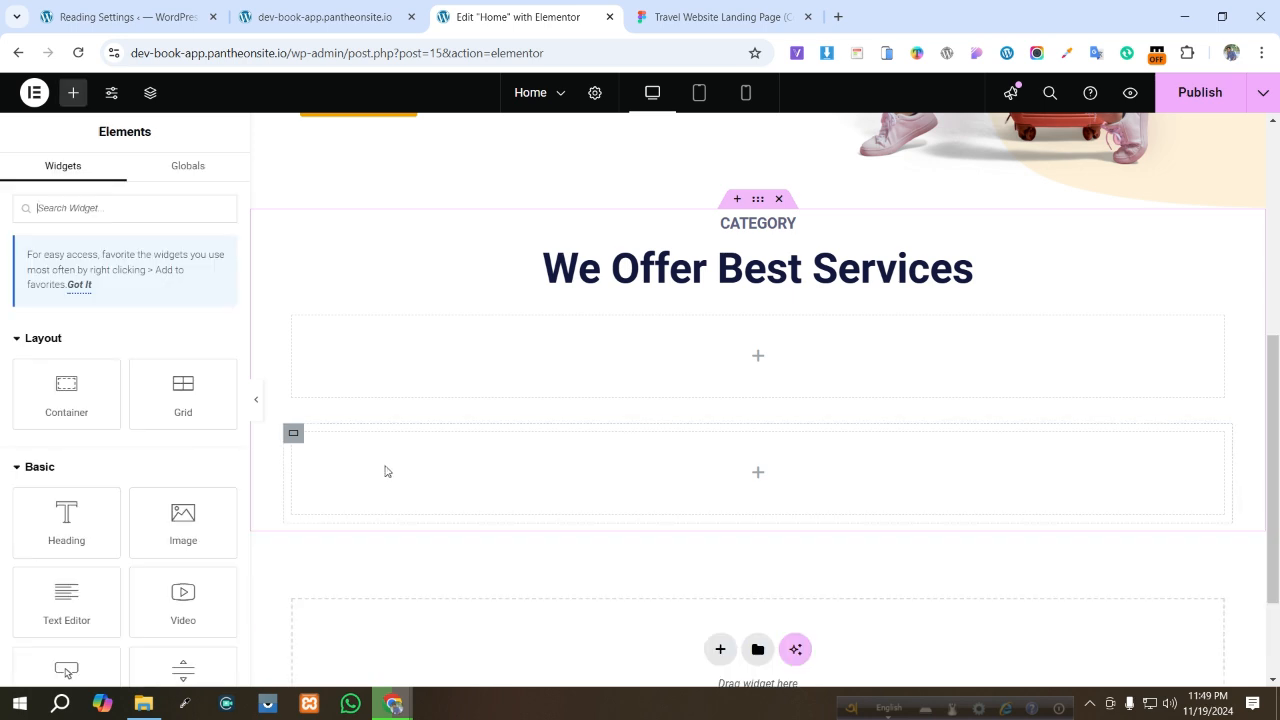
- Duplicate the empty container under the services title three times to get four stacked containers
{"action": "right_click", "coordinate": [433, 348]}
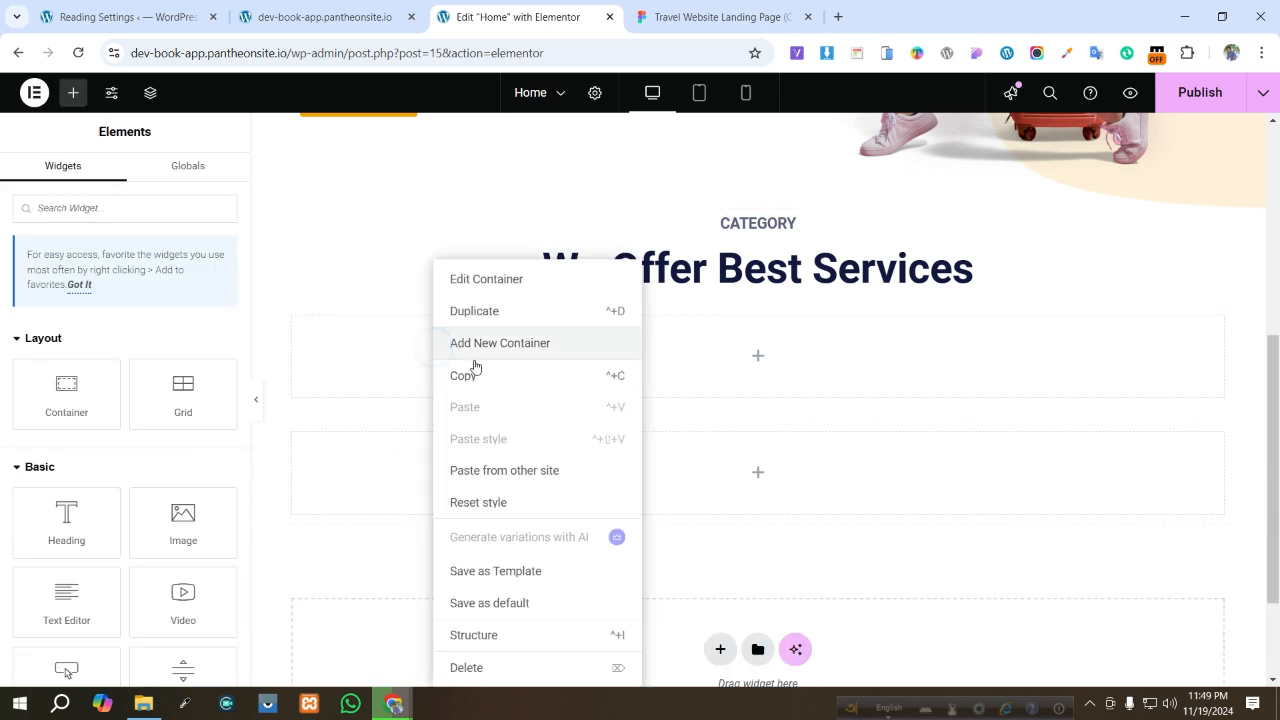
{"action": "left_click", "coordinate": [480, 313]}
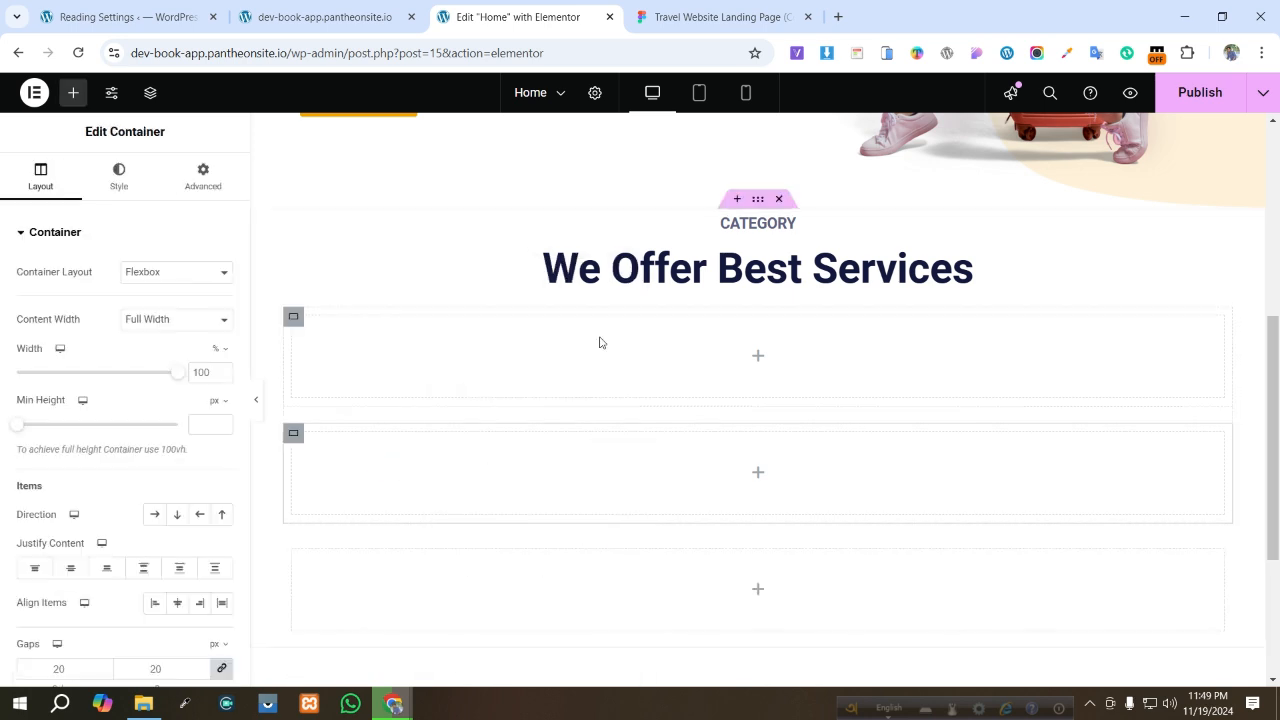
{"action": "right_click", "coordinate": [405, 466]}
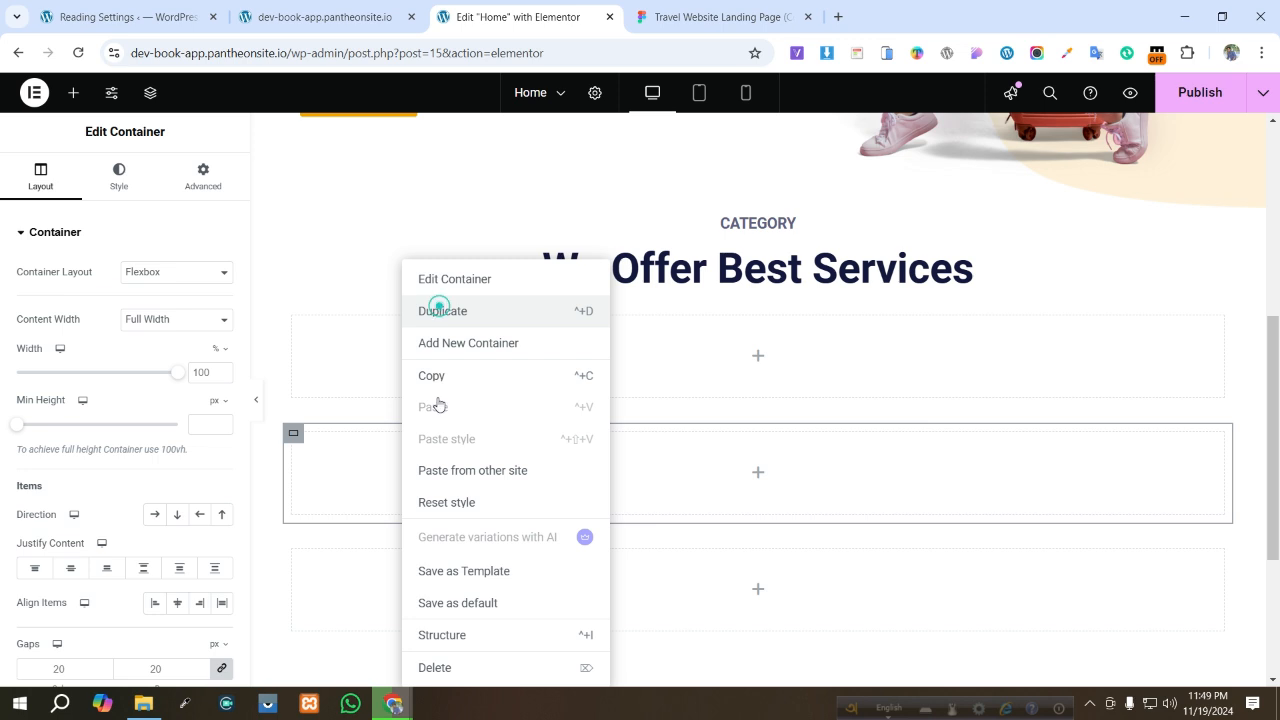
{"action": "left_click", "coordinate": [440, 308]}
{"action": "right_click", "coordinate": [424, 485]}
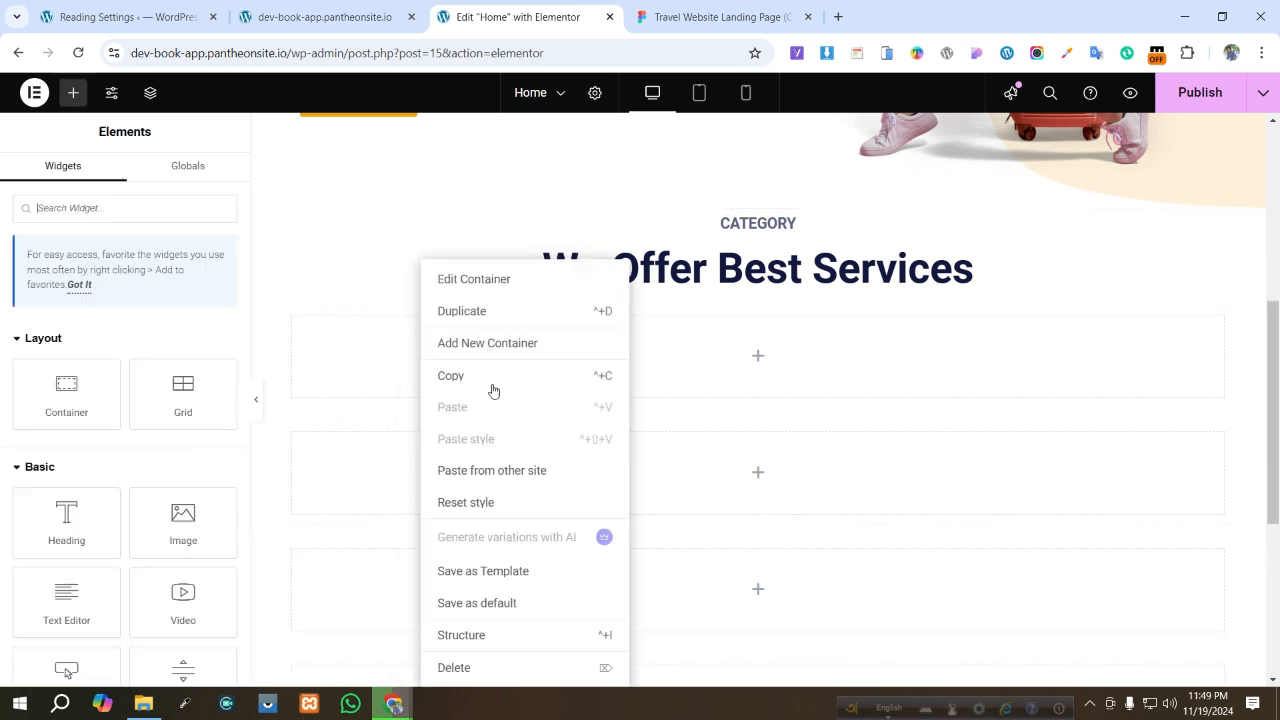
{"action": "left_click", "coordinate": [464, 311]}
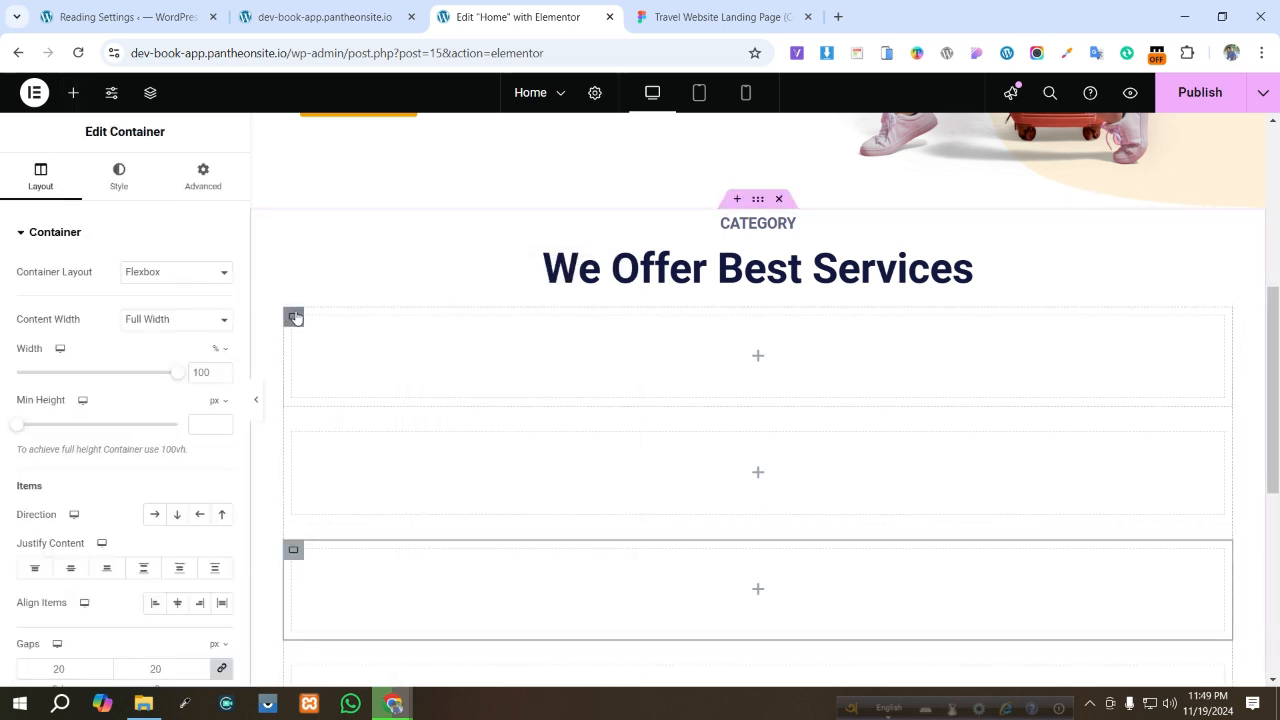
- Select the parent container holding the four containers through the Structure panel and set its direction to row
{"action": "left_click", "coordinate": [293, 317]}
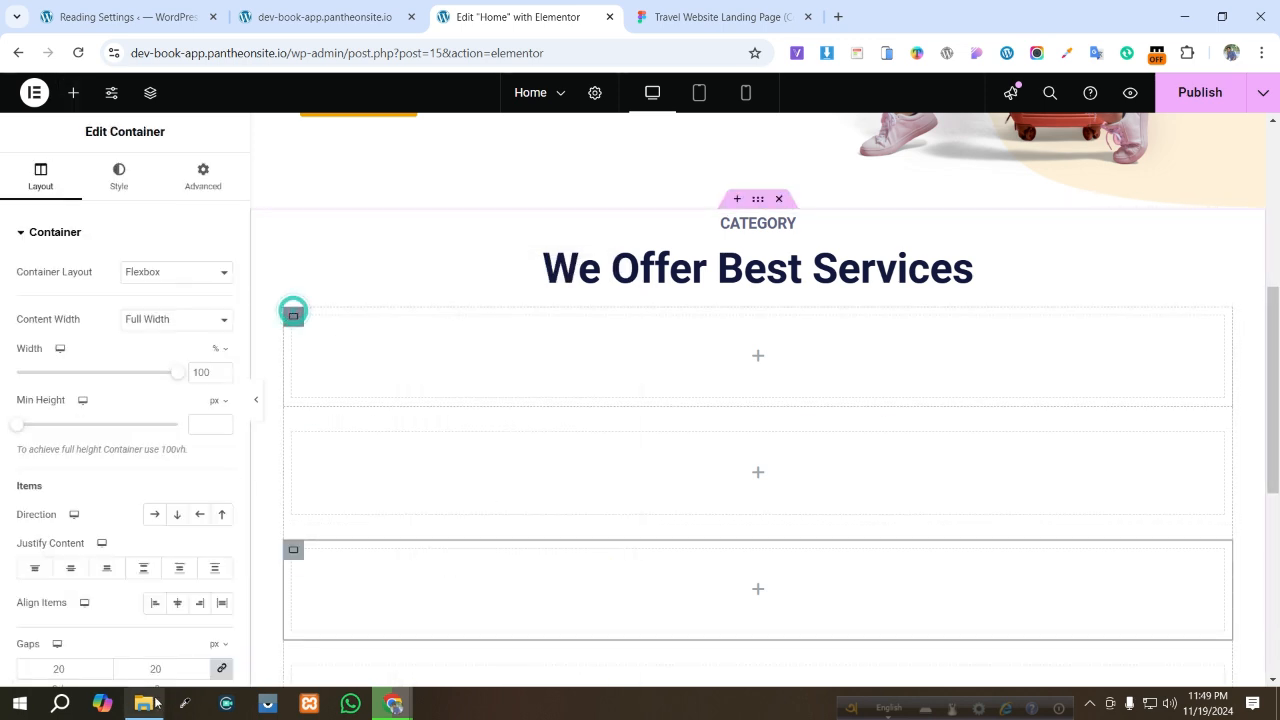
{"action": "left_click", "coordinate": [149, 93]}
{"action": "left_click", "coordinate": [1104, 391]}
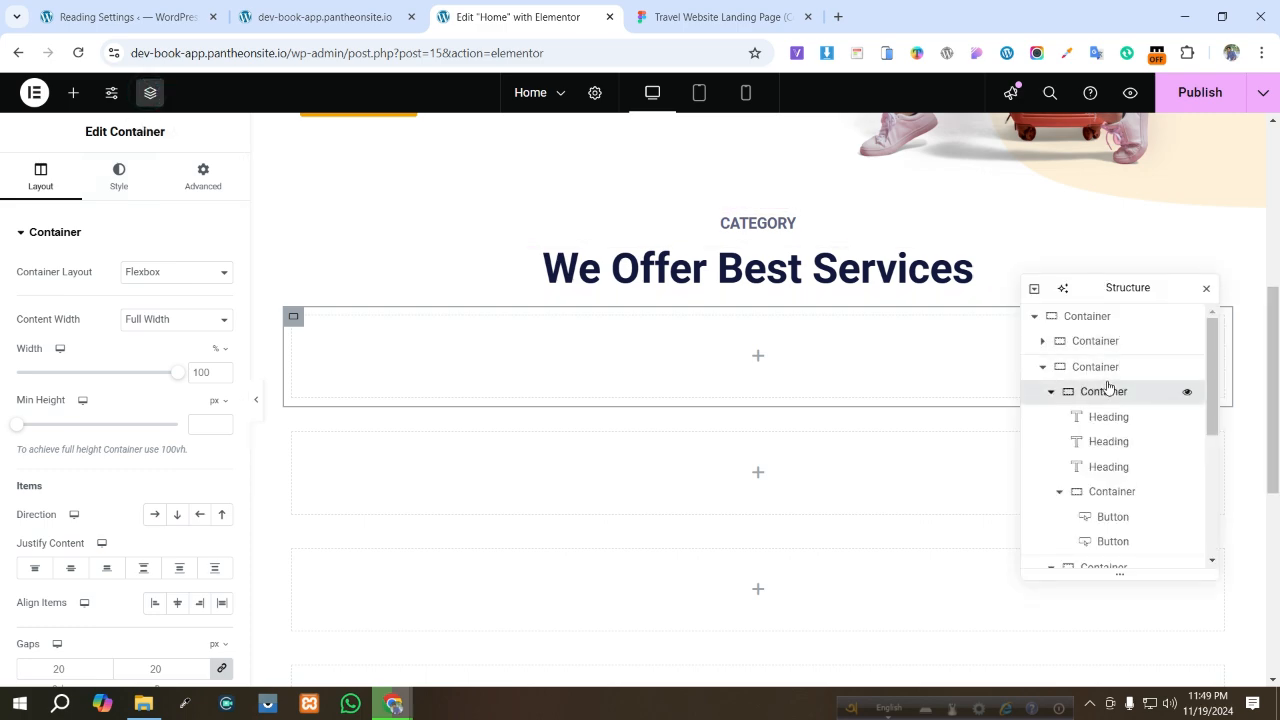
{"action": "scroll", "coordinate": [1126, 454], "scroll_direction": "down", "scroll_amount": 3}
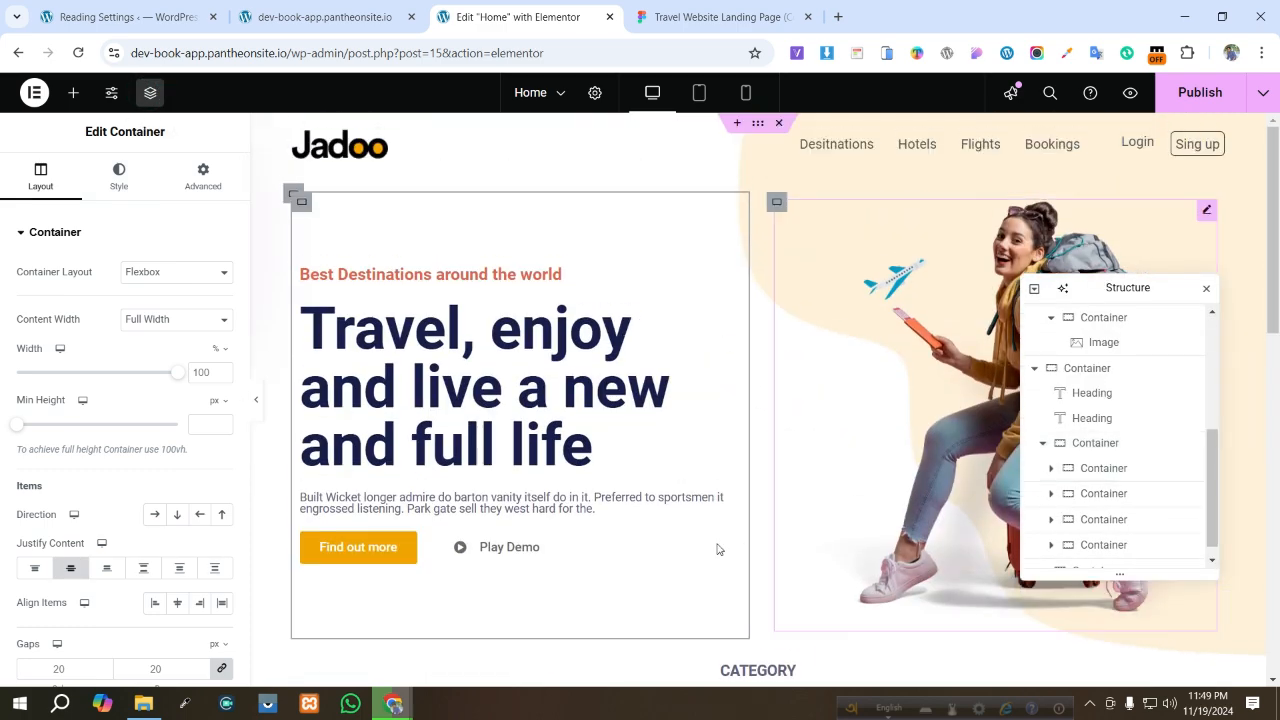
{"action": "scroll", "coordinate": [716, 548], "scroll_direction": "down", "scroll_amount": 4}
{"action": "scroll", "coordinate": [714, 545], "scroll_direction": "down", "scroll_amount": 1}
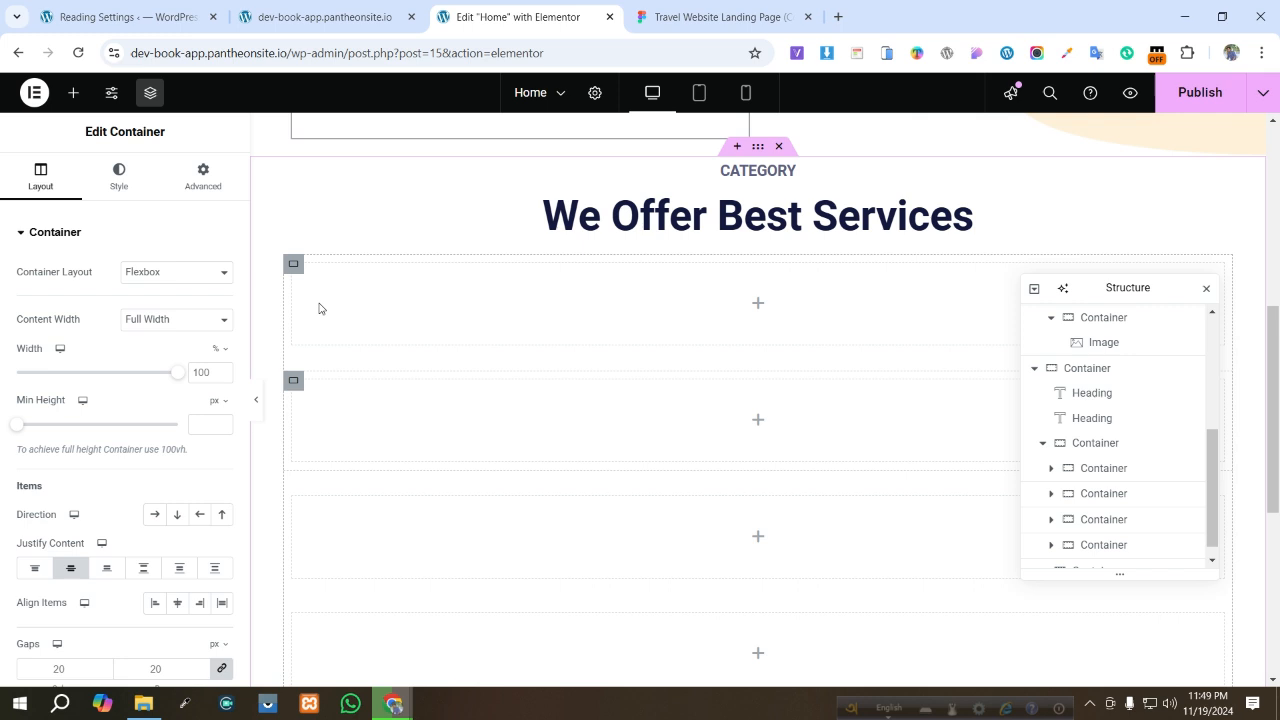
{"action": "left_click", "coordinate": [291, 262]}
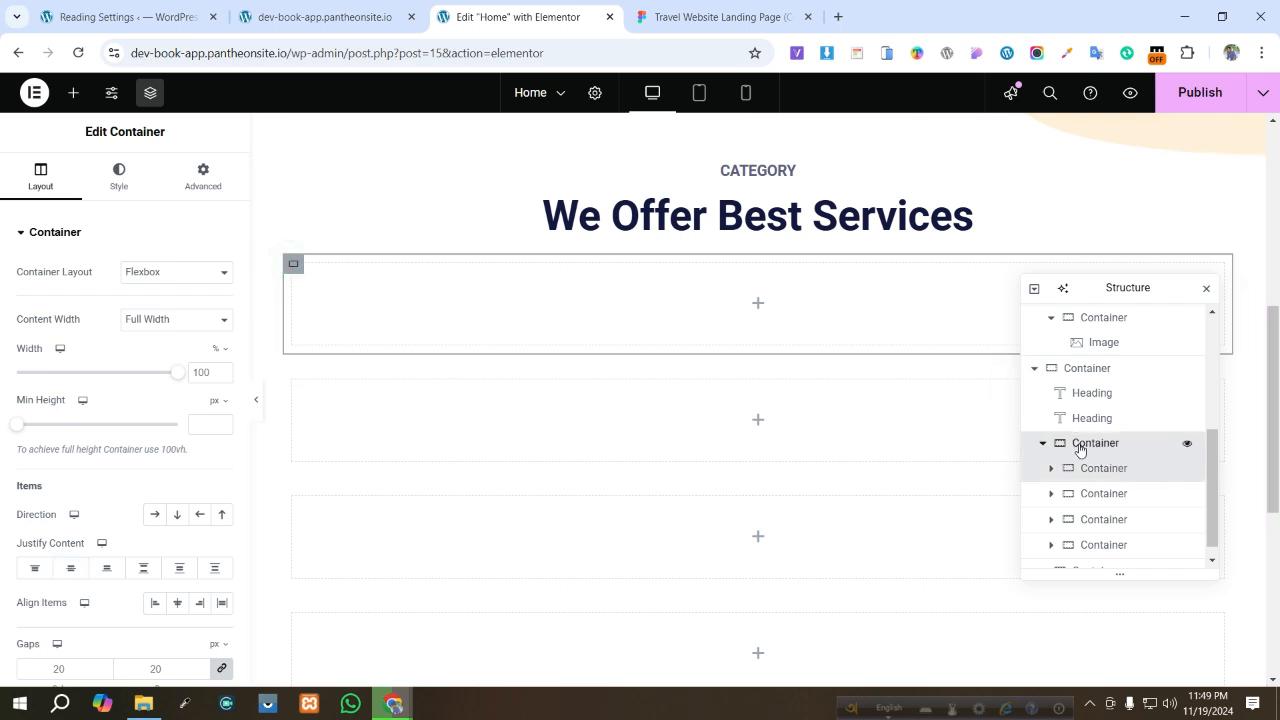
{"action": "left_click", "coordinate": [1080, 443]}
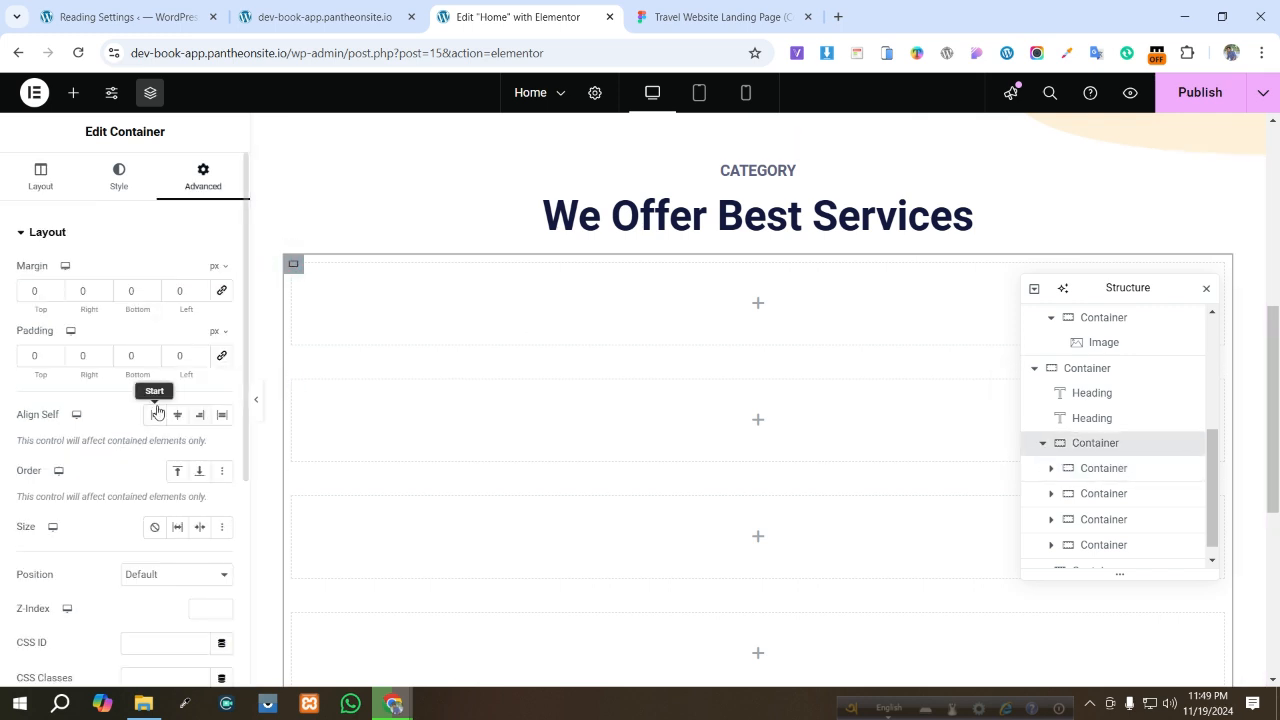
{"action": "left_click", "coordinate": [42, 196]}
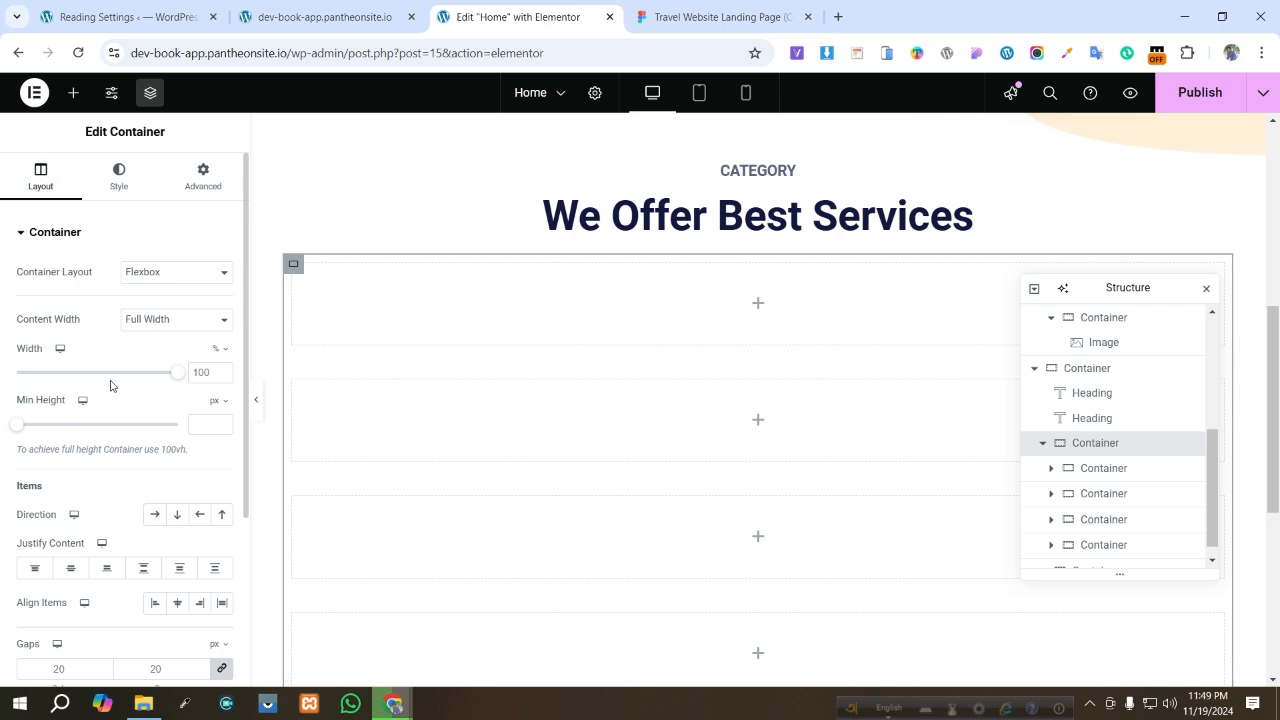
{"action": "left_click", "coordinate": [155, 515]}
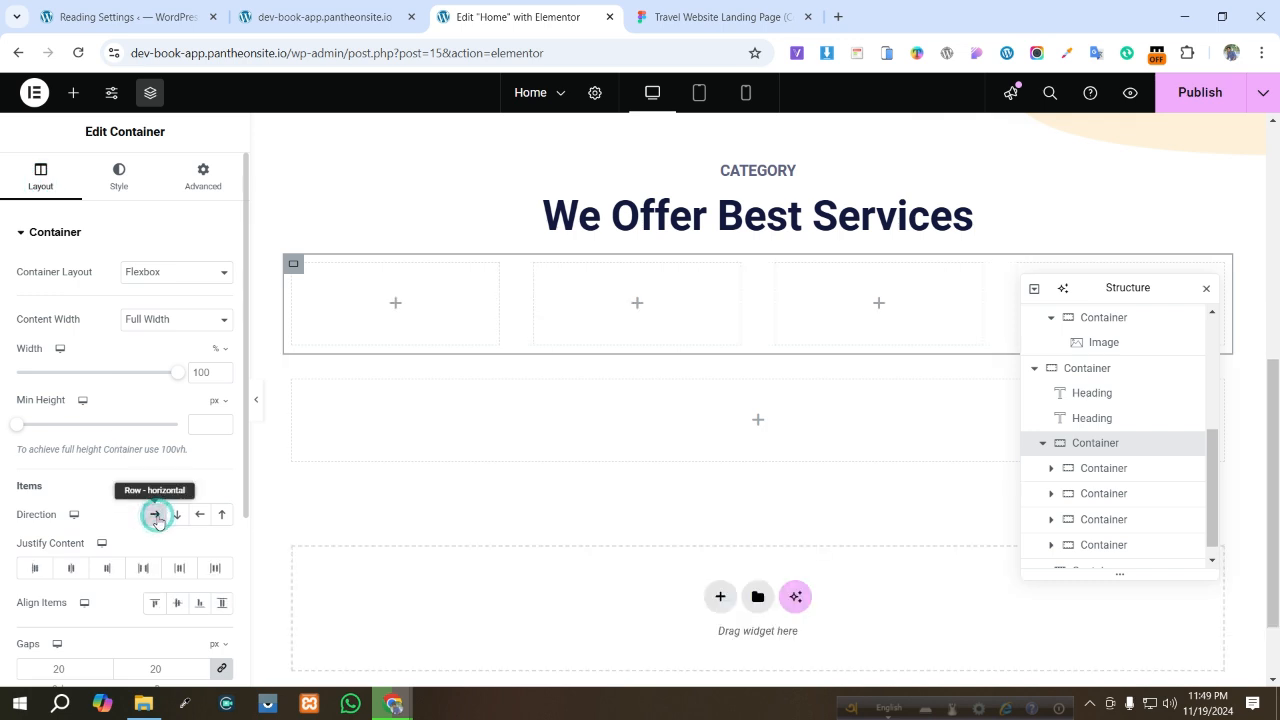
{"action": "left_click", "coordinate": [1206, 288]}
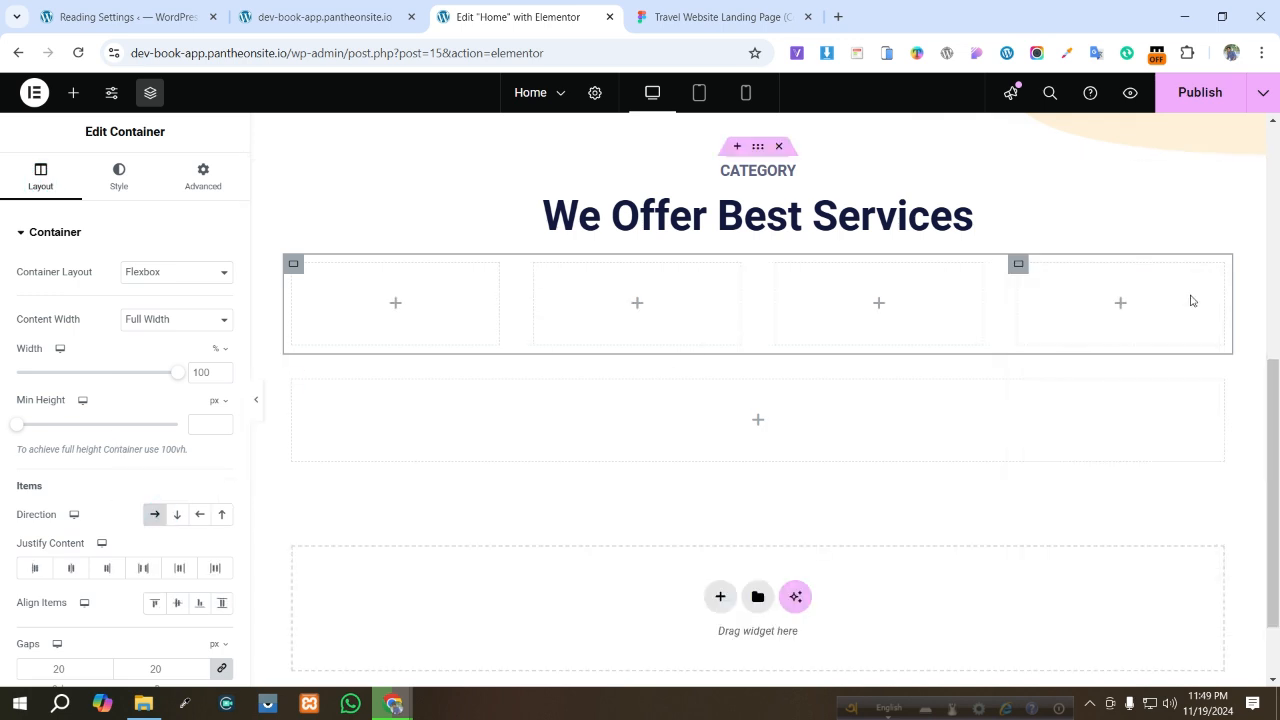
- Search the widgets for an Image Box and place it in the first service card
{"action": "left_click", "coordinate": [397, 305]}
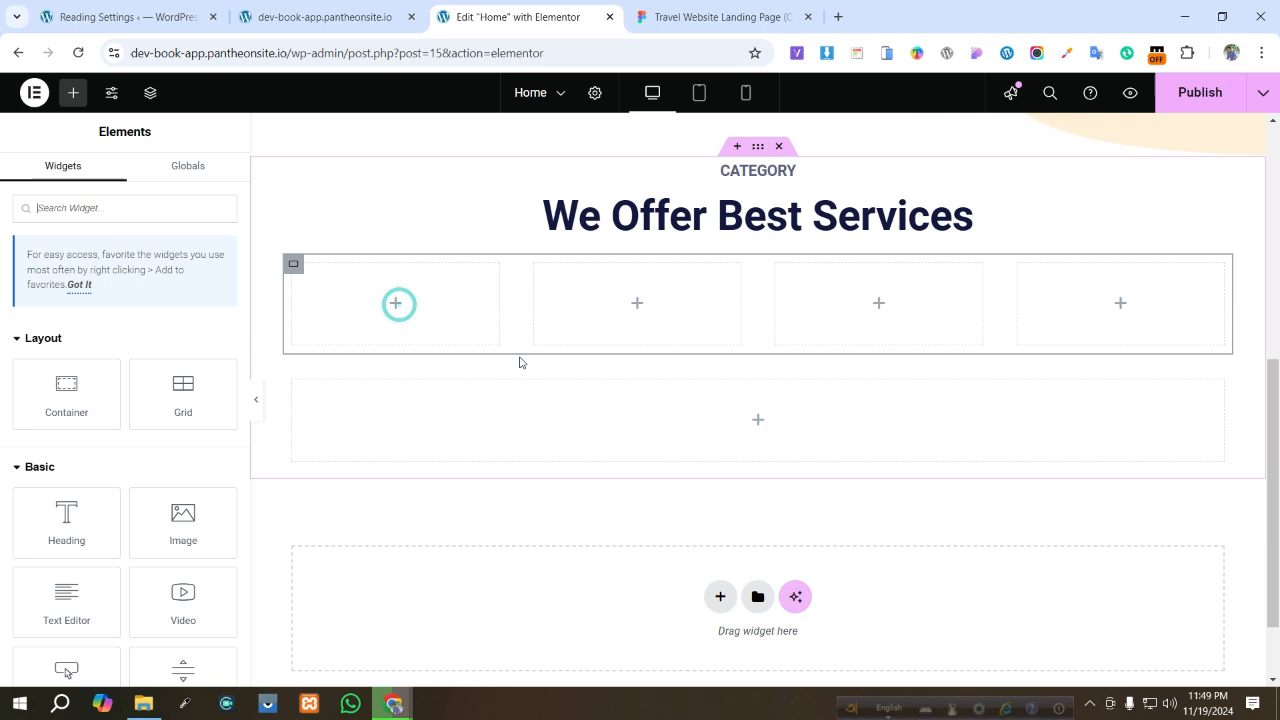
{"action": "left_click", "coordinate": [105, 179]}
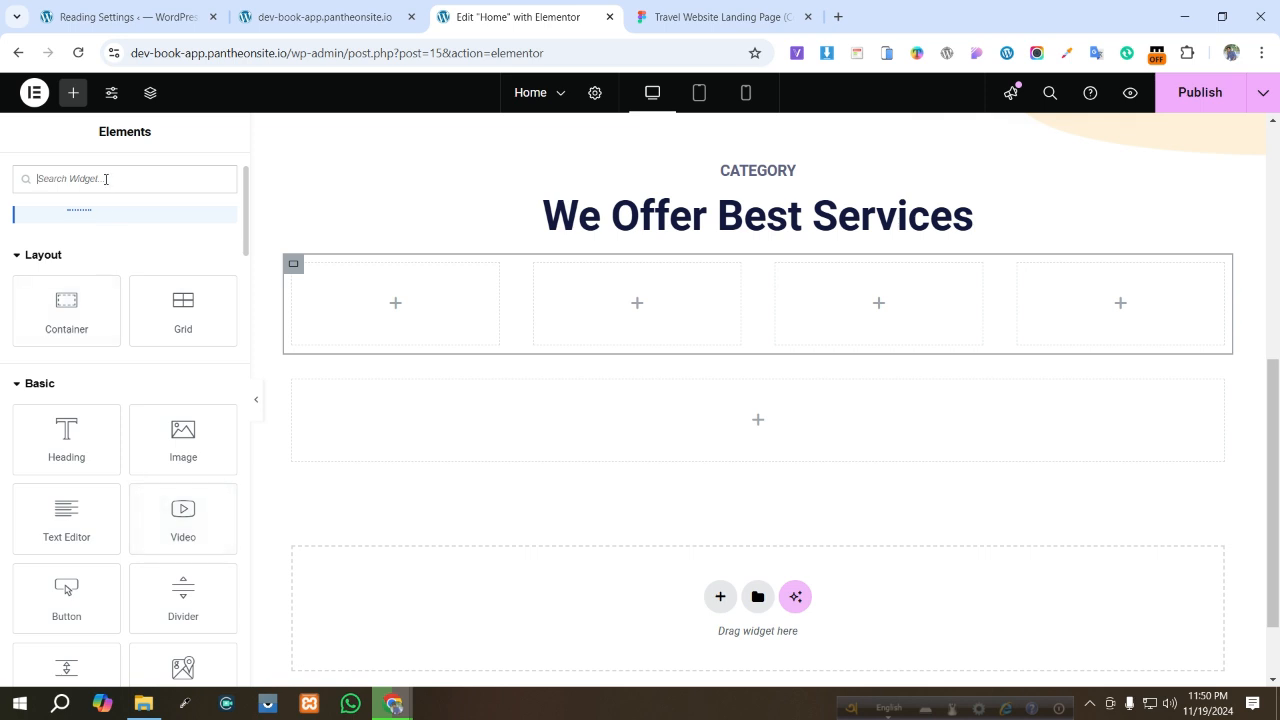
{"action": "type", "text": "i"}
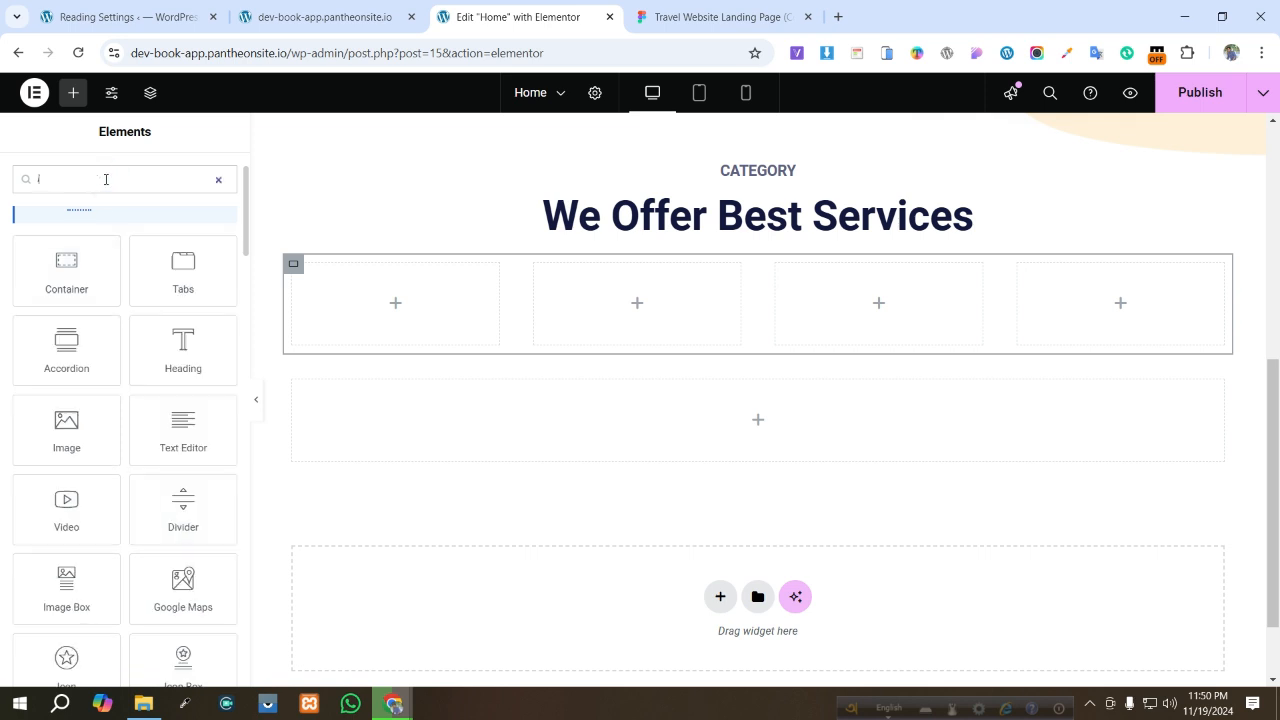
{"action": "type", "text": "ma"}
{"action": "left_click_drag", "start_coordinate": [183, 265], "coordinate": [394, 290]}
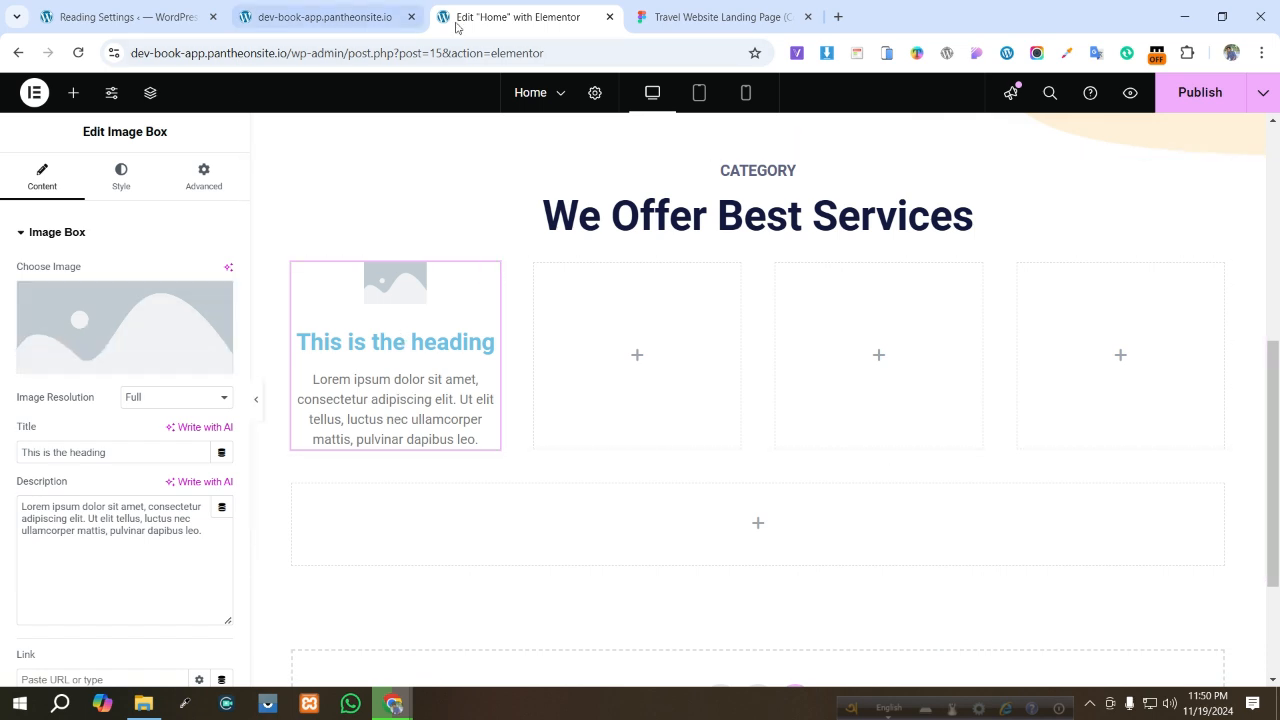
- Switch to the Figma design and add a PNG export setting to the Calculated Weather icon group
{"action": "left_click", "coordinate": [679, 18]}
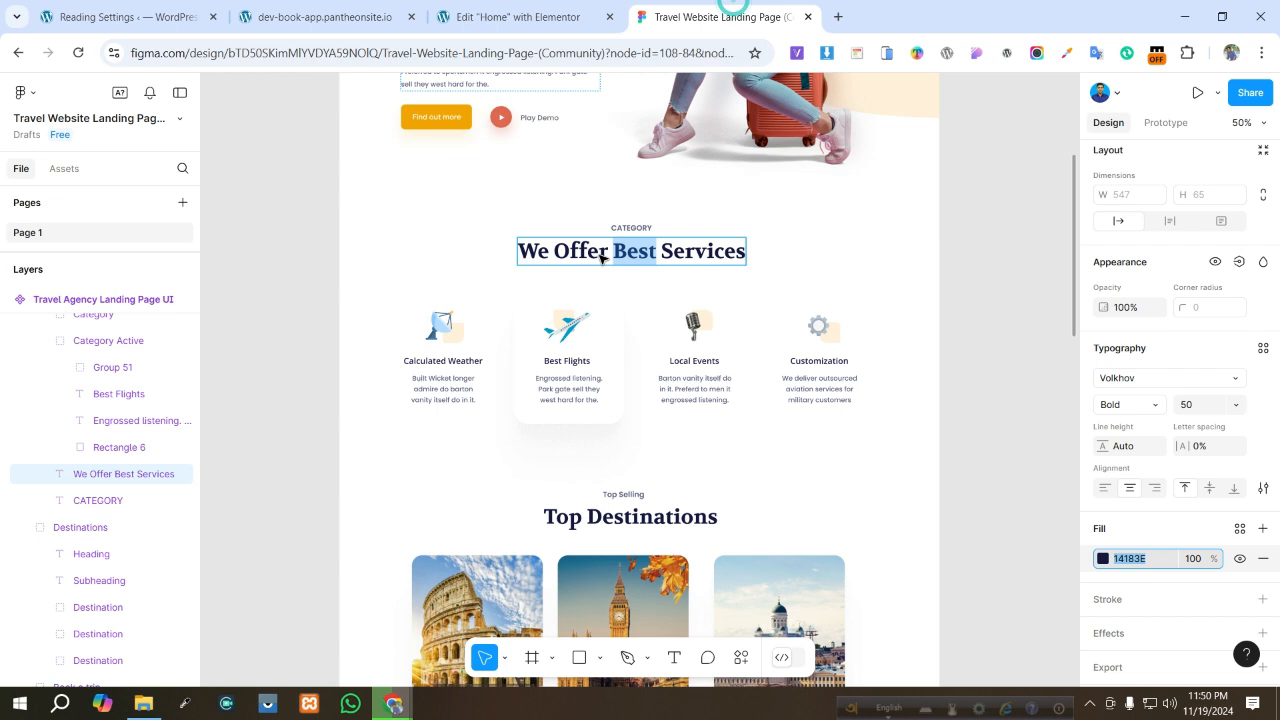
{"action": "key", "text": "Escape"}
{"action": "left_click", "coordinate": [439, 333]}
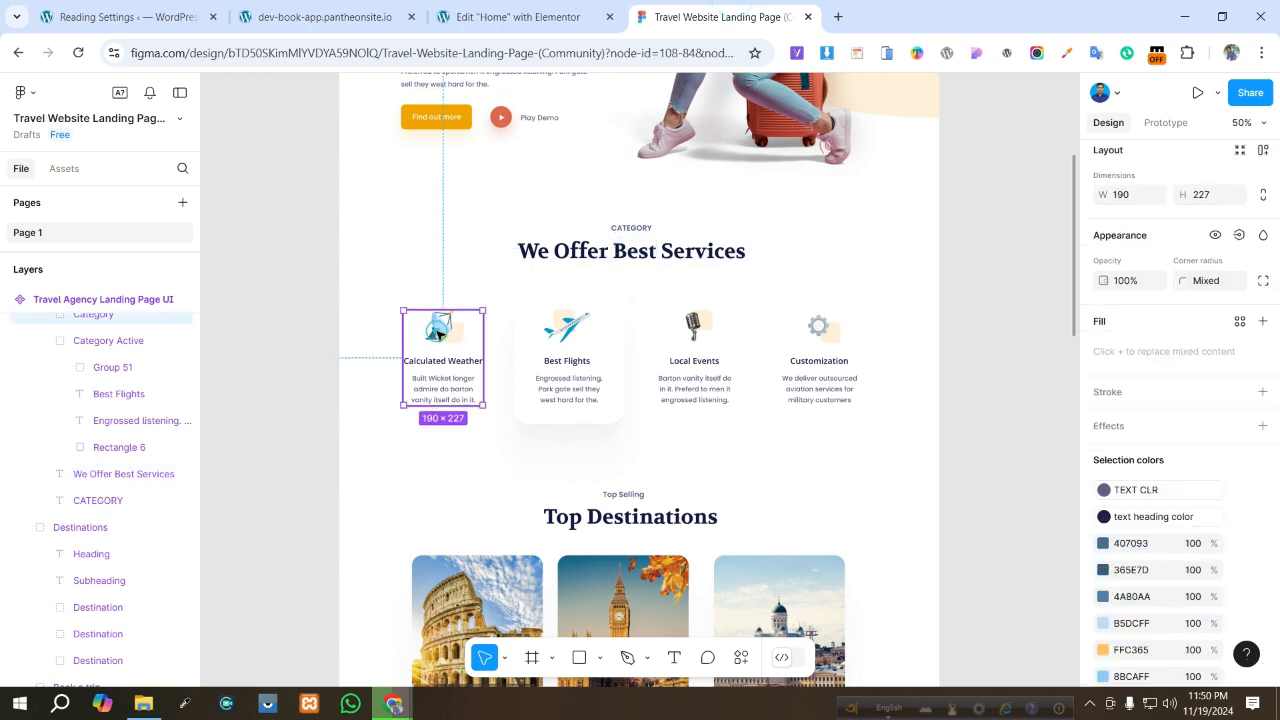
{"action": "left_click", "coordinate": [439, 333]}
{"action": "scroll", "coordinate": [1228, 540], "scroll_direction": "down", "scroll_amount": 3}
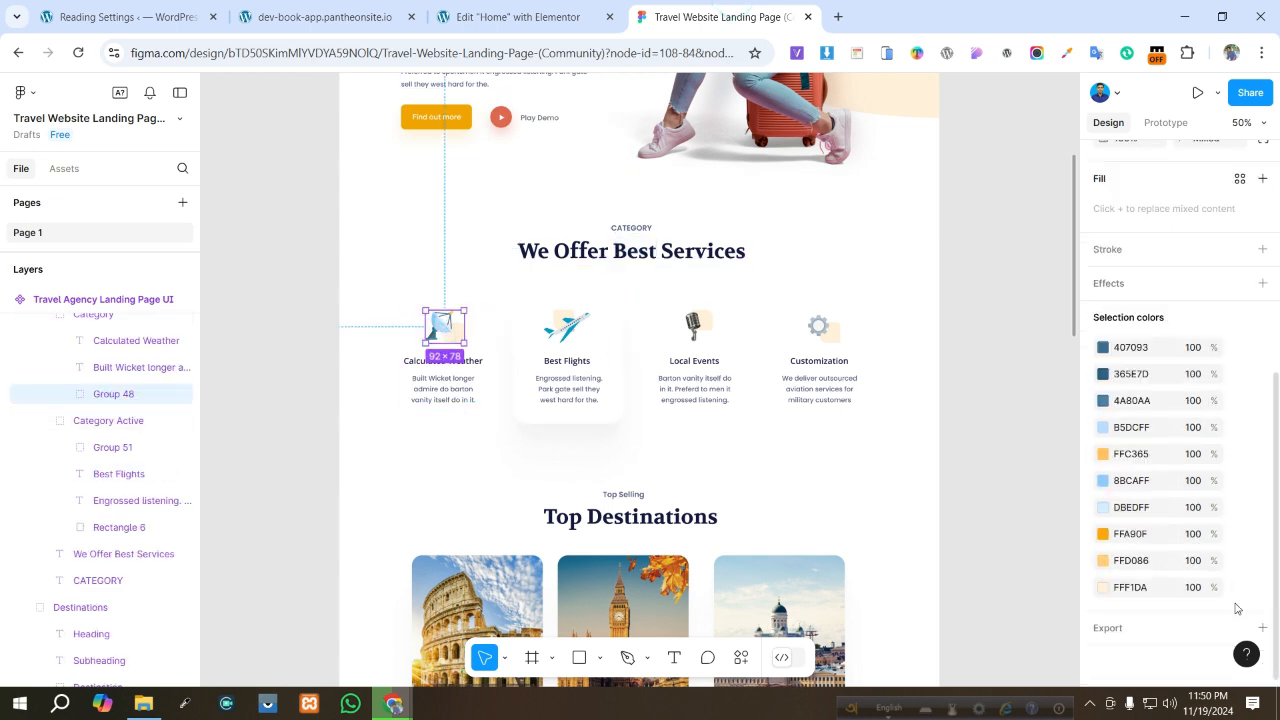
{"action": "left_click", "coordinate": [1262, 630]}
{"action": "scroll", "coordinate": [1176, 580], "scroll_direction": "down", "scroll_amount": 3}
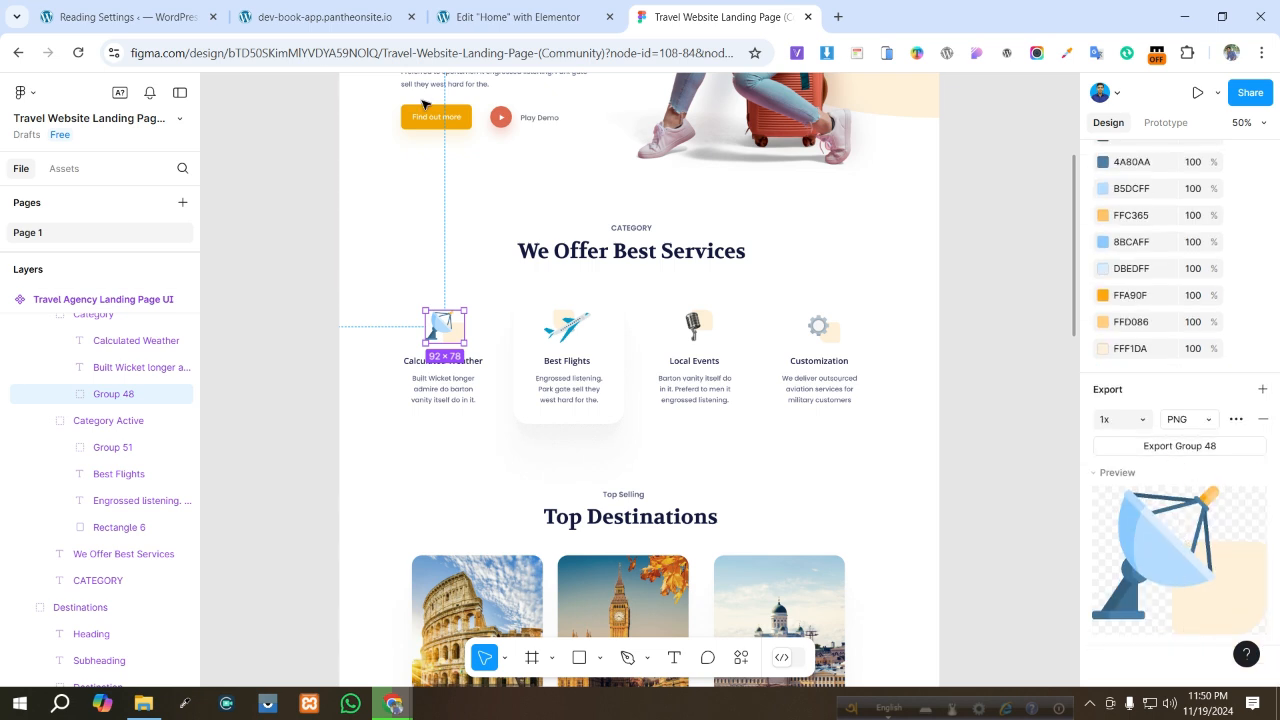
- Select the Best Flights plane icon group and add a PNG export setting to it
{"action": "double_click", "coordinate": [567, 325]}
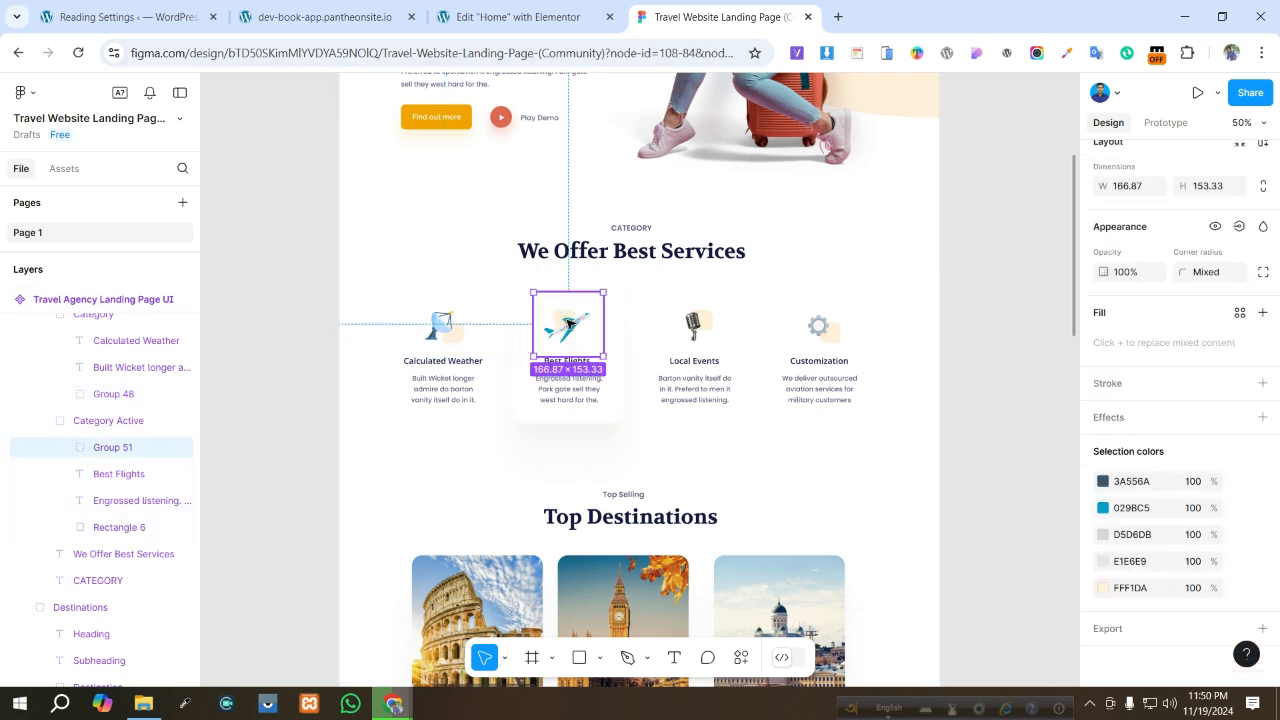
{"action": "left_click", "coordinate": [1262, 628]}
{"action": "scroll", "coordinate": [1208, 570], "scroll_direction": "down", "scroll_amount": 3}
{"action": "scroll", "coordinate": [1208, 570], "scroll_direction": "down", "scroll_amount": 1}
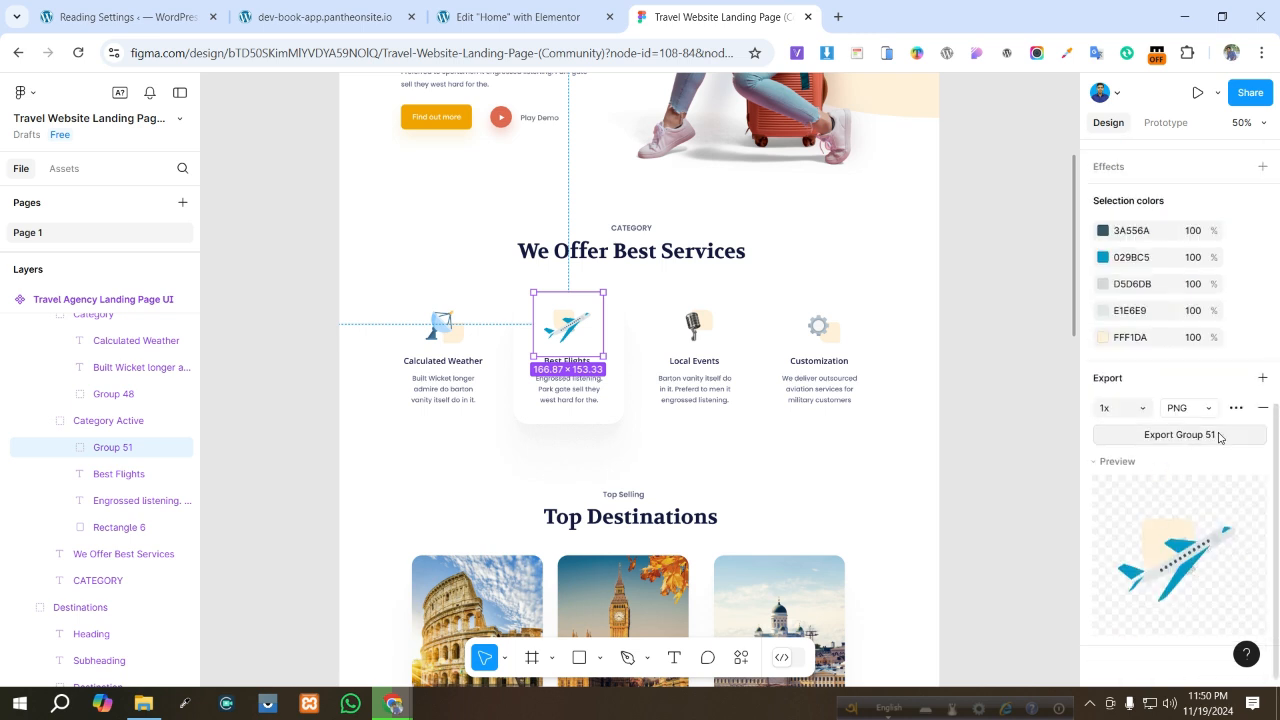
- Select the Local Events microphone icon group and add a PNG export setting to it
{"action": "left_click", "coordinate": [693, 325]}
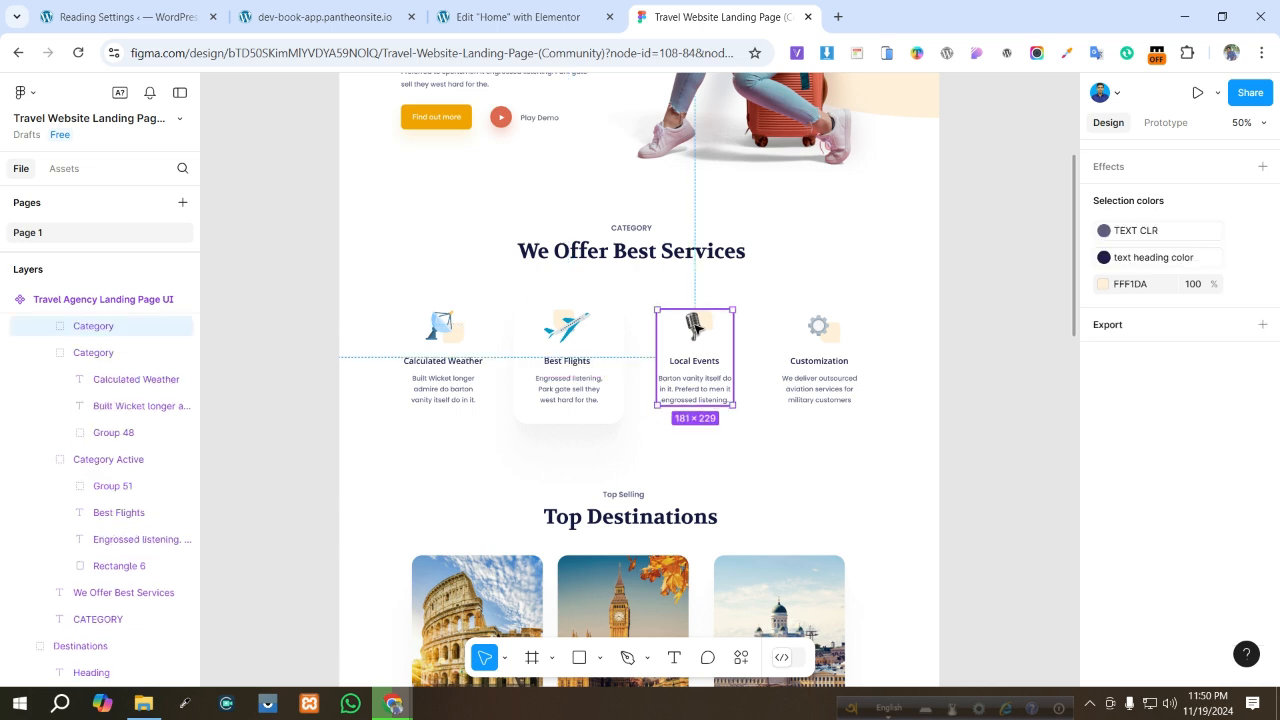
{"action": "left_click", "coordinate": [695, 325]}
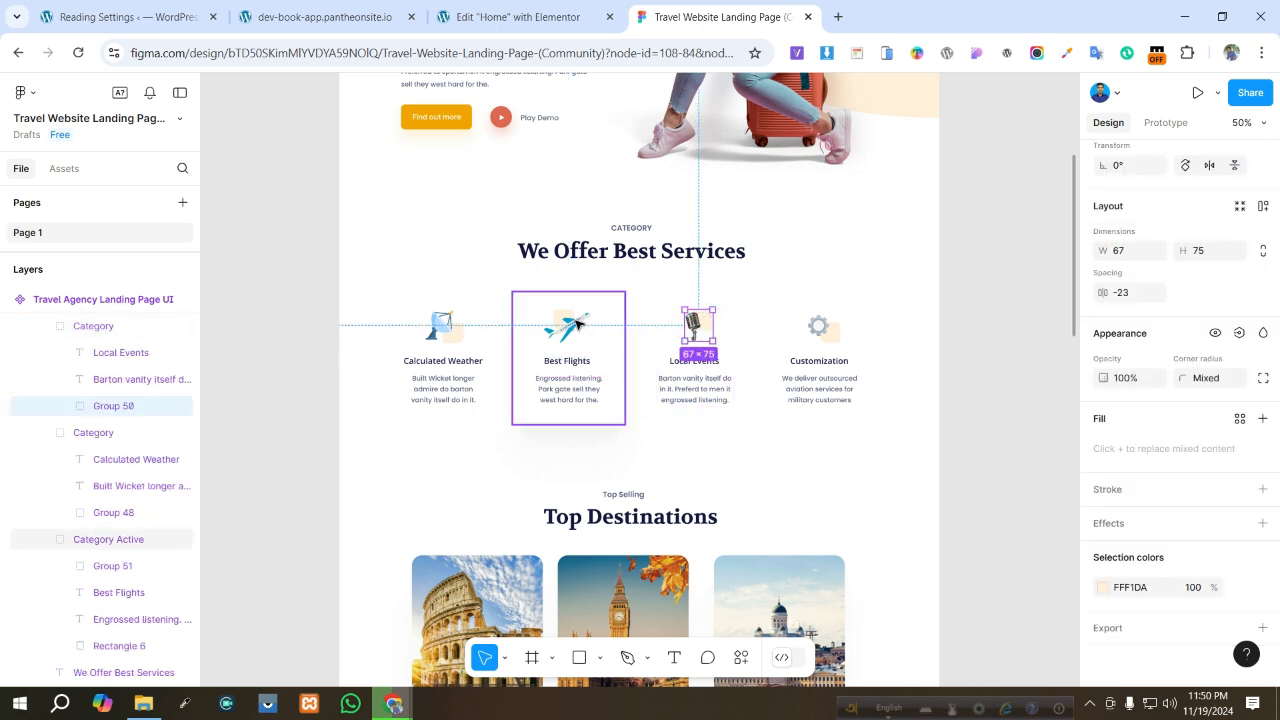
{"action": "double_click", "coordinate": [575, 322]}
{"action": "double_click", "coordinate": [577, 321]}
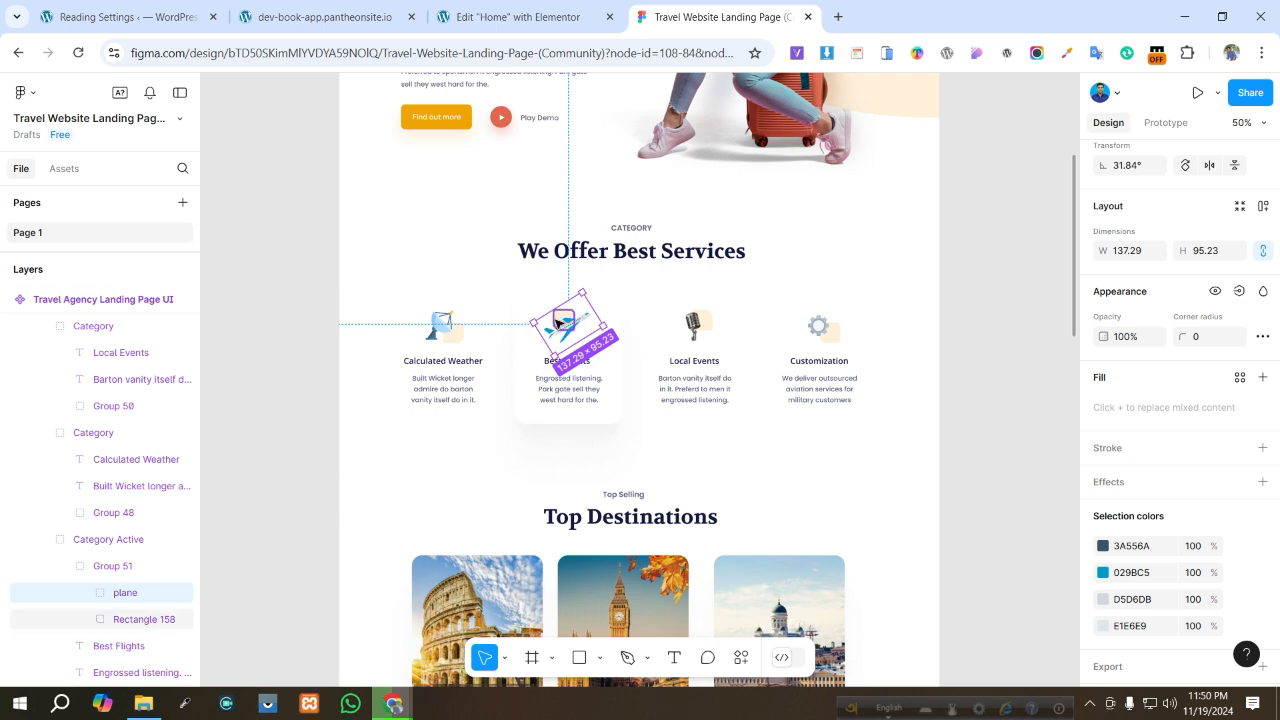
{"action": "double_click", "coordinate": [699, 327]}
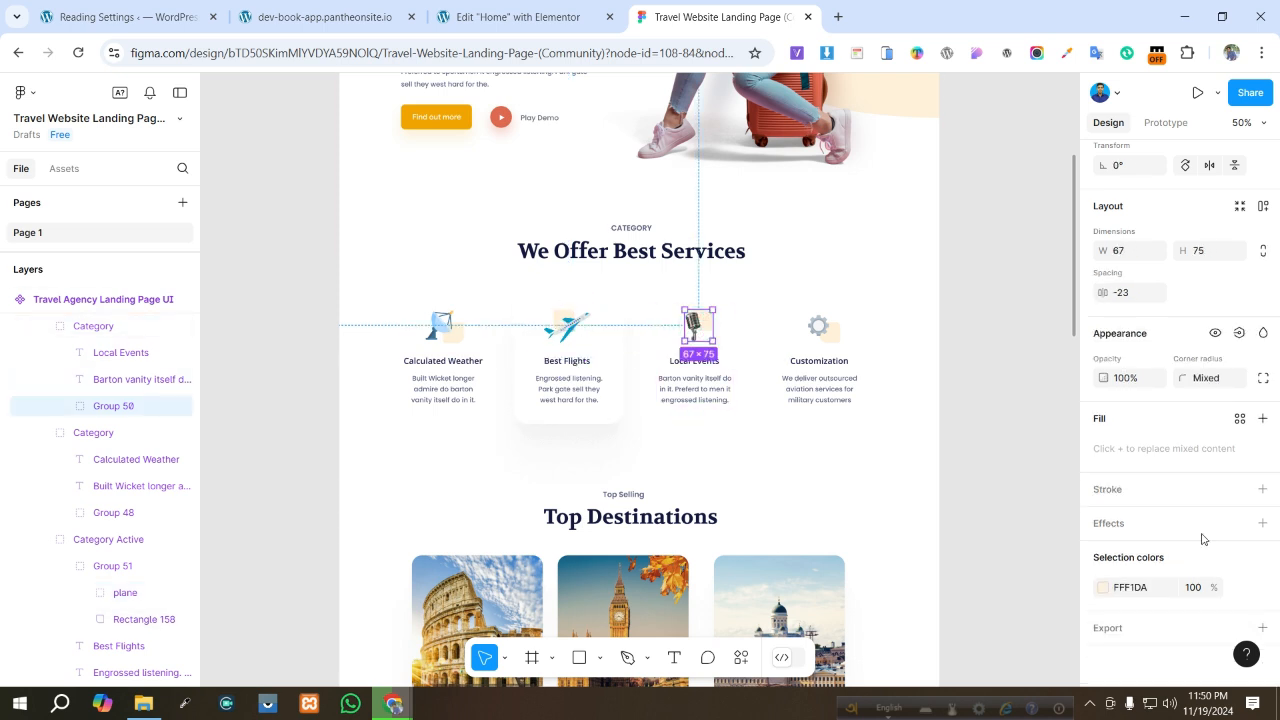
{"action": "left_click", "coordinate": [1262, 627]}
{"action": "scroll", "coordinate": [1233, 607], "scroll_direction": "down", "scroll_amount": 3}
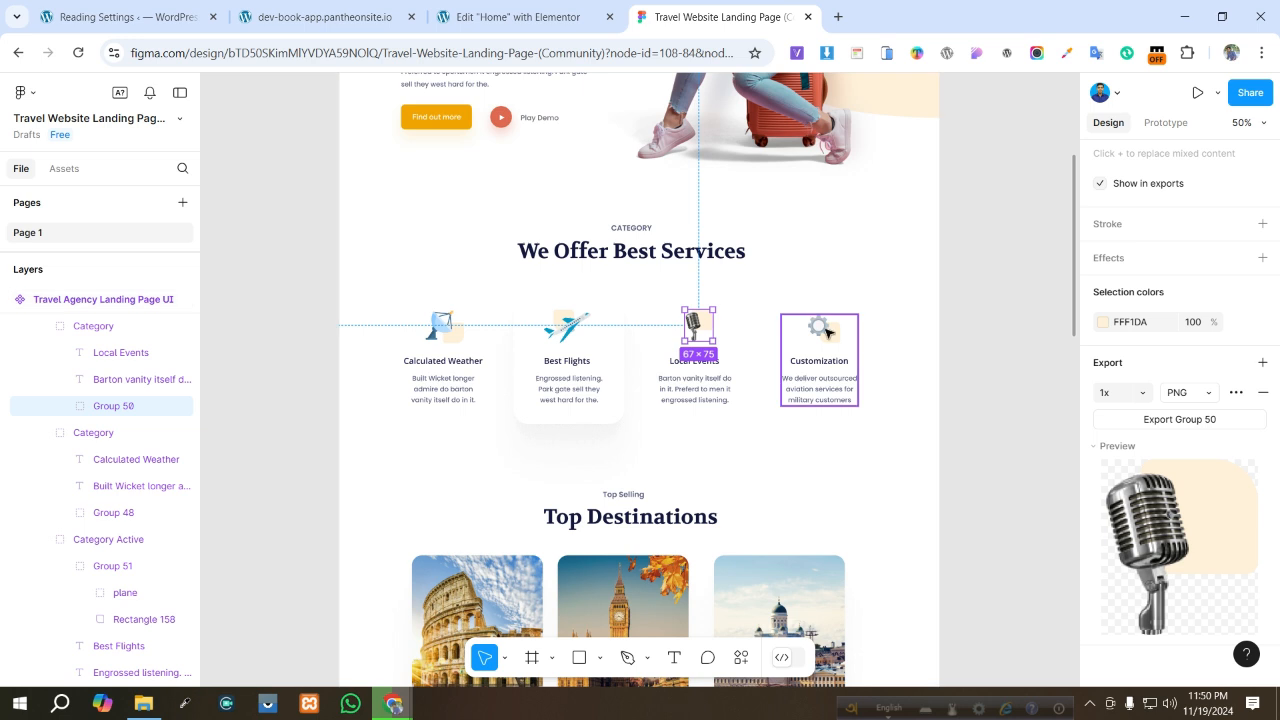
- Select the Customization gear icon group and review its PNG export settings
{"action": "left_click", "coordinate": [826, 333]}
{"action": "left_click", "coordinate": [824, 331]}
{"action": "left_click", "coordinate": [822, 330]}
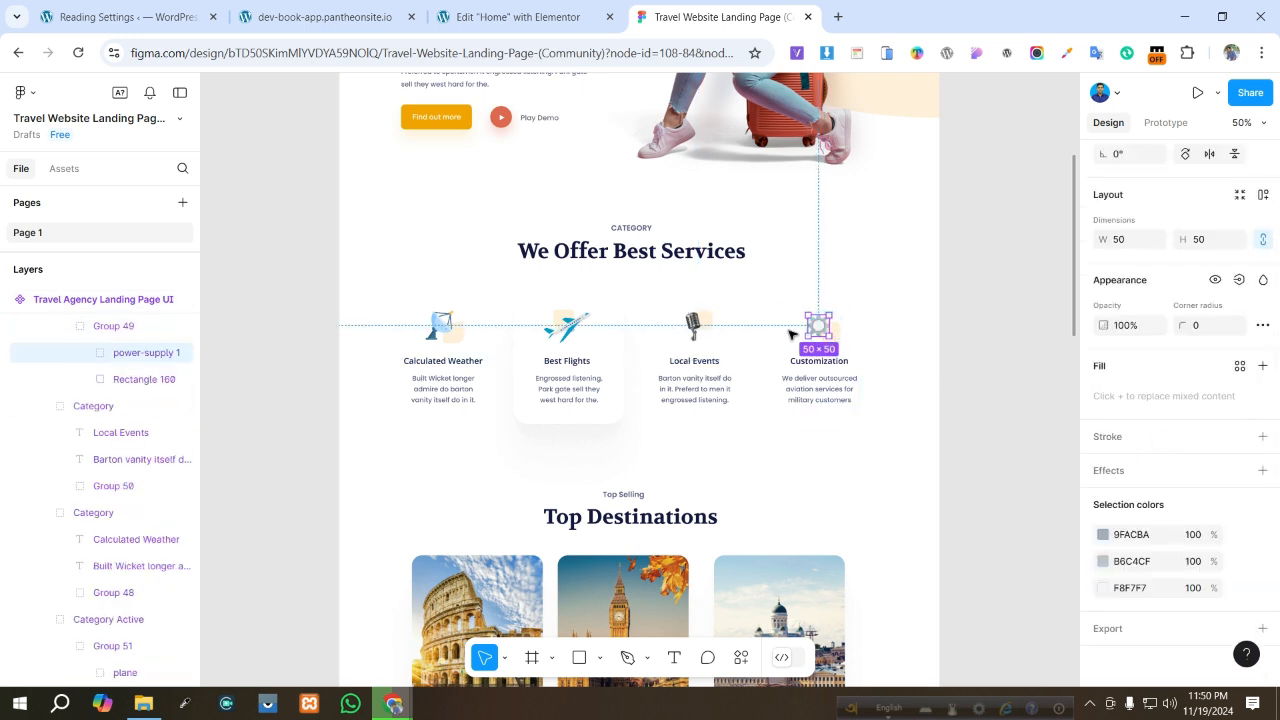
{"action": "key", "text": "shift+Return"}
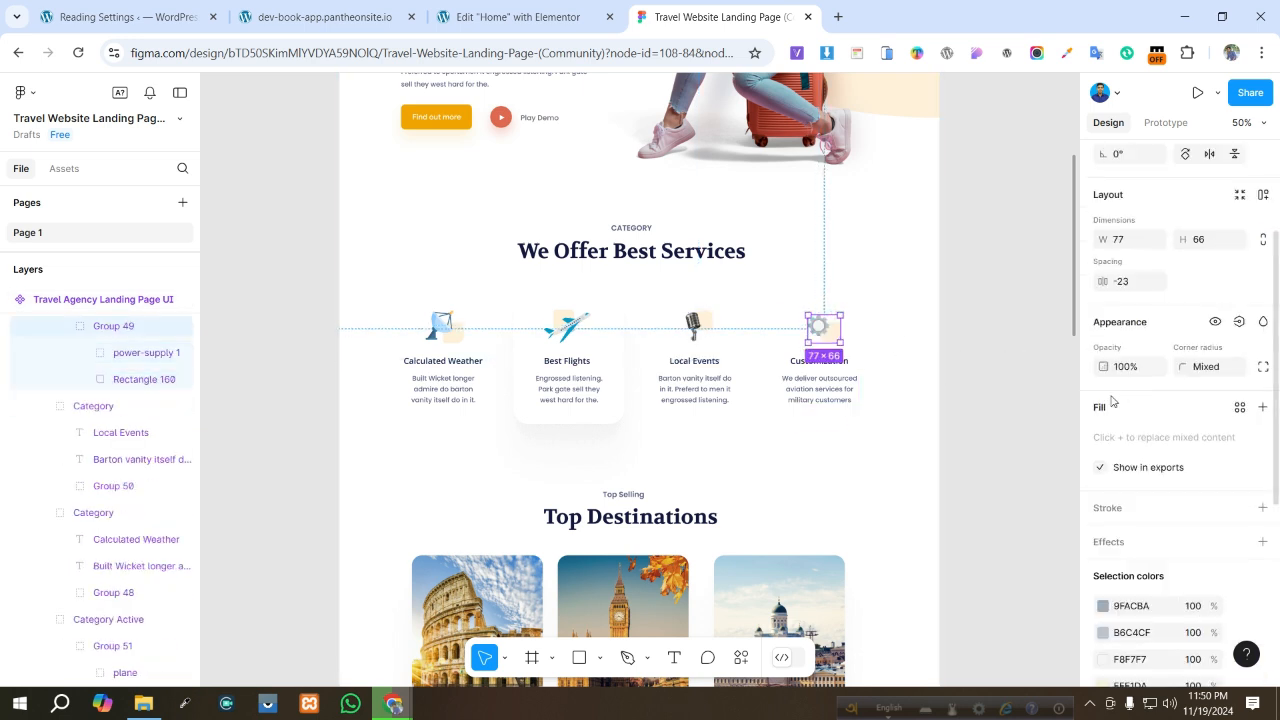
{"action": "scroll", "coordinate": [1266, 593], "scroll_direction": "down", "scroll_amount": 3}
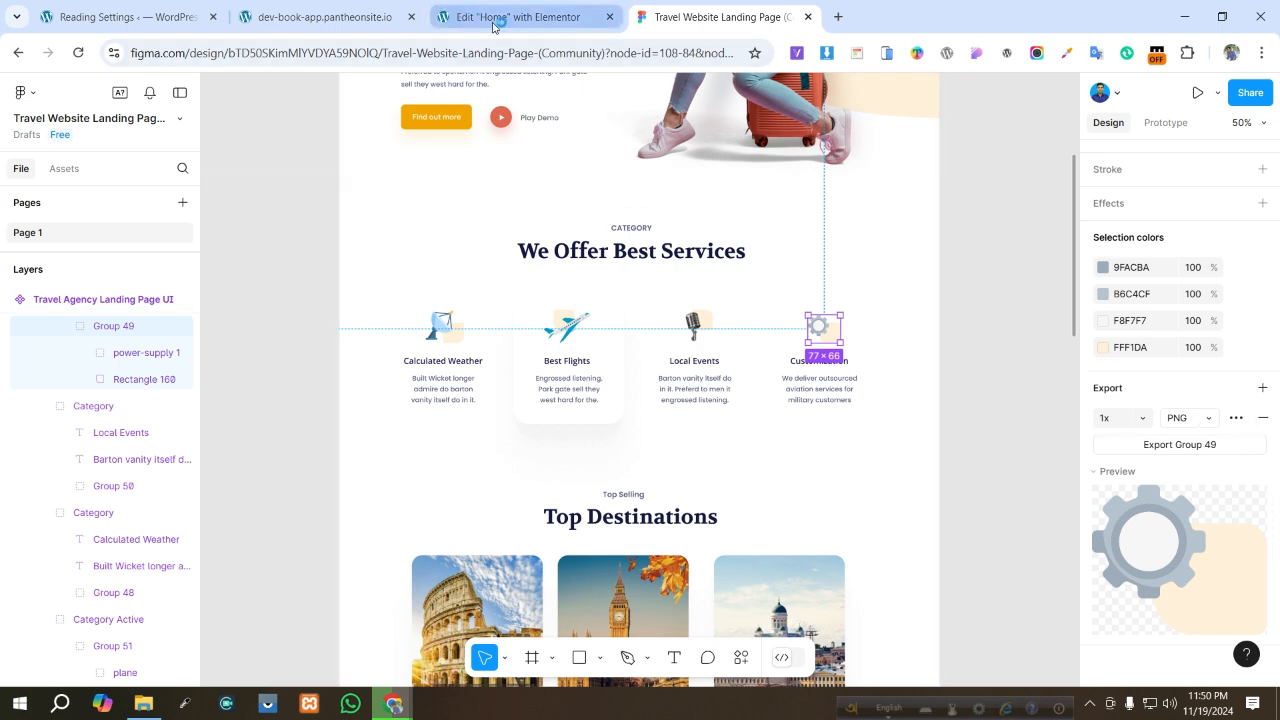
- Check the live site tab, then return to the Elementor editor with the Image Box selected
{"action": "left_click", "coordinate": [343, 14]}
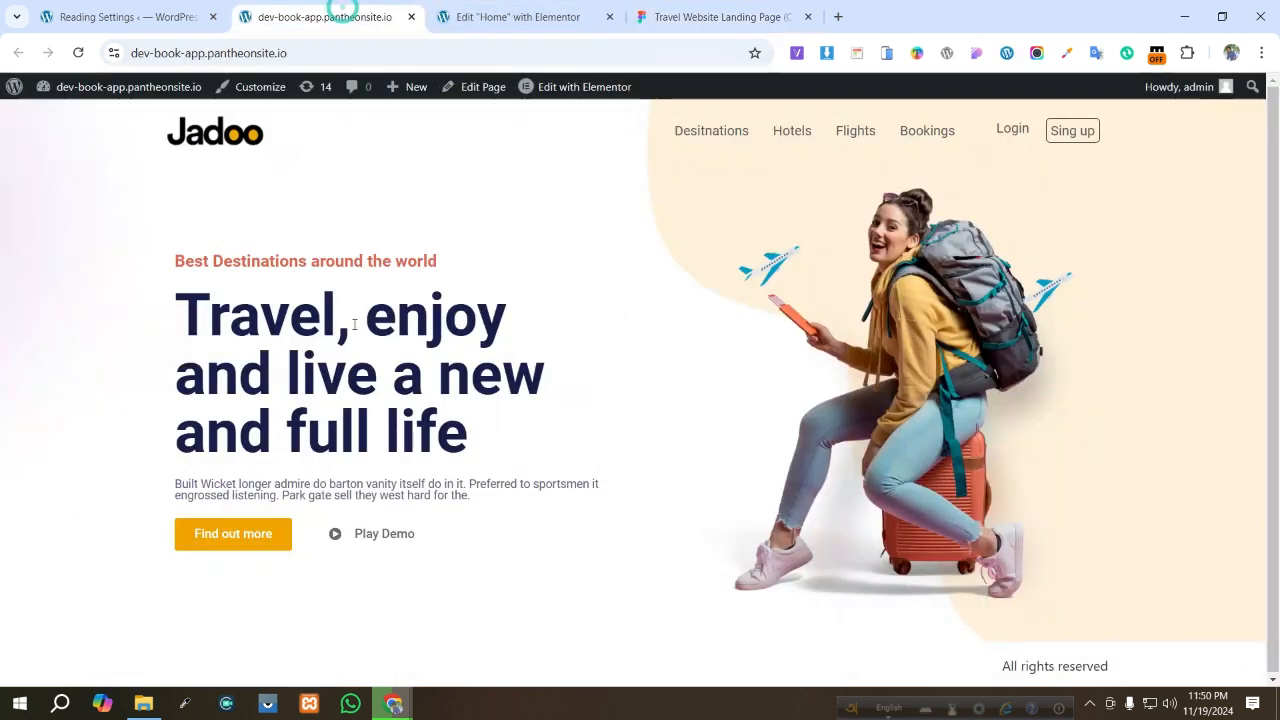
{"action": "left_click", "coordinate": [538, 18]}
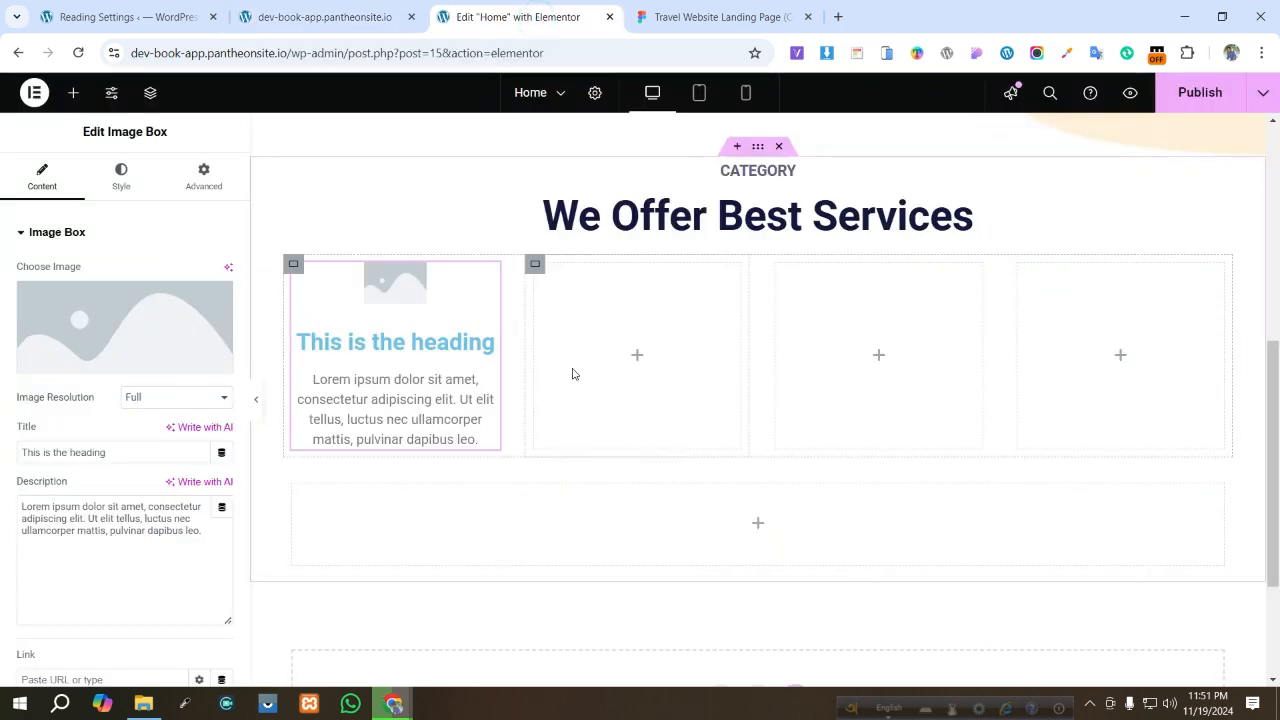
{"action": "mouse_move", "coordinate": [122, 321]}
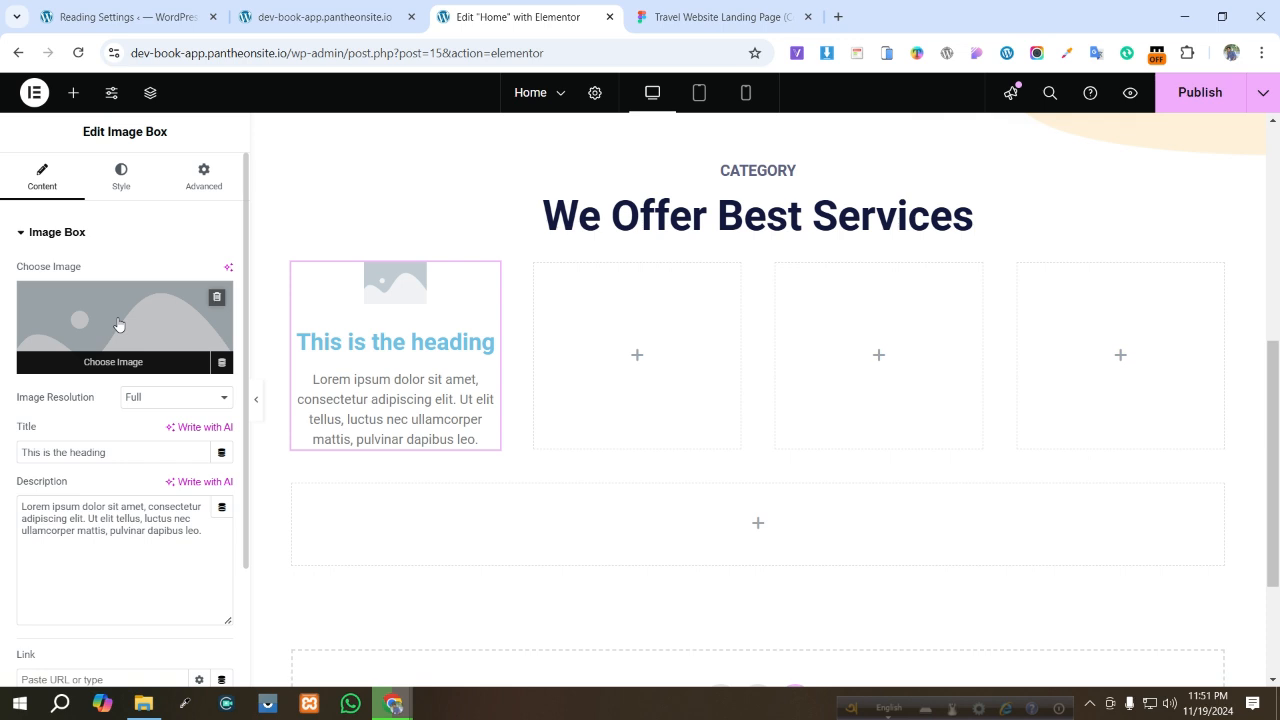
- Upload the four exported icon PNGs (Group 48 to Group 51) and set the Group 48 dish icon as the Image Box image
{"action": "left_click", "coordinate": [118, 323]}
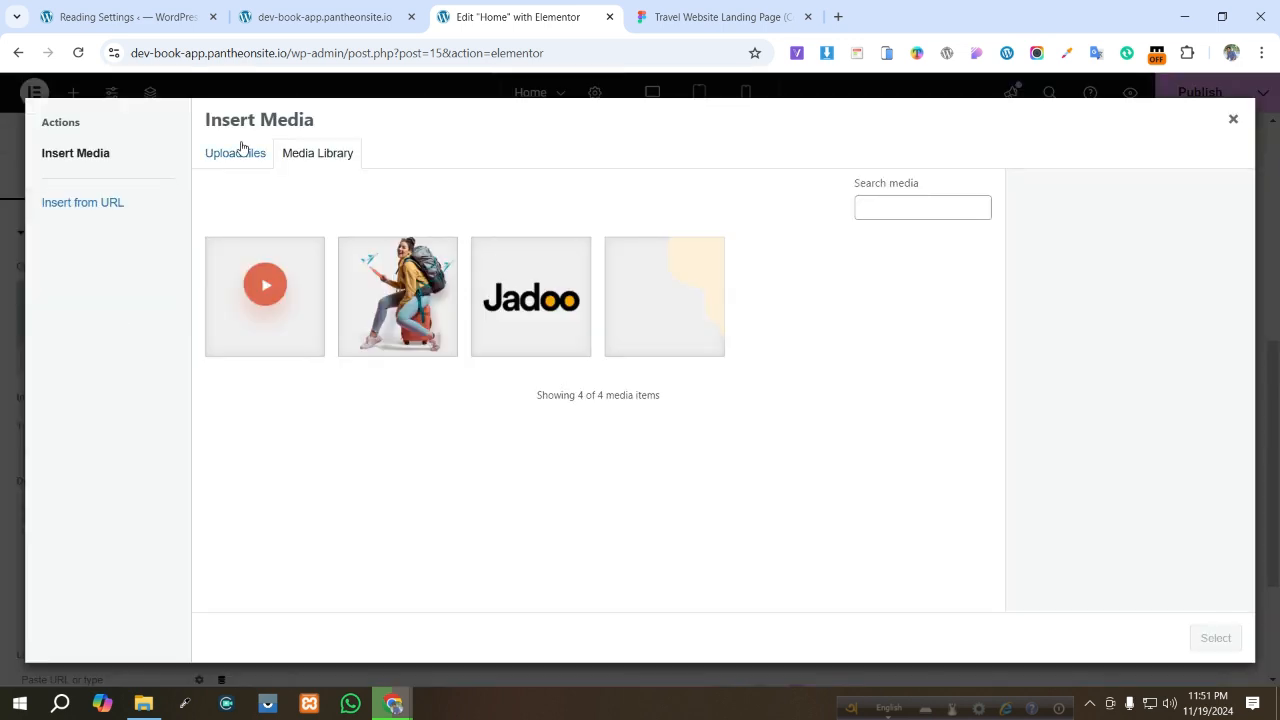
{"action": "left_click", "coordinate": [231, 166]}
{"action": "left_click", "coordinate": [702, 392]}
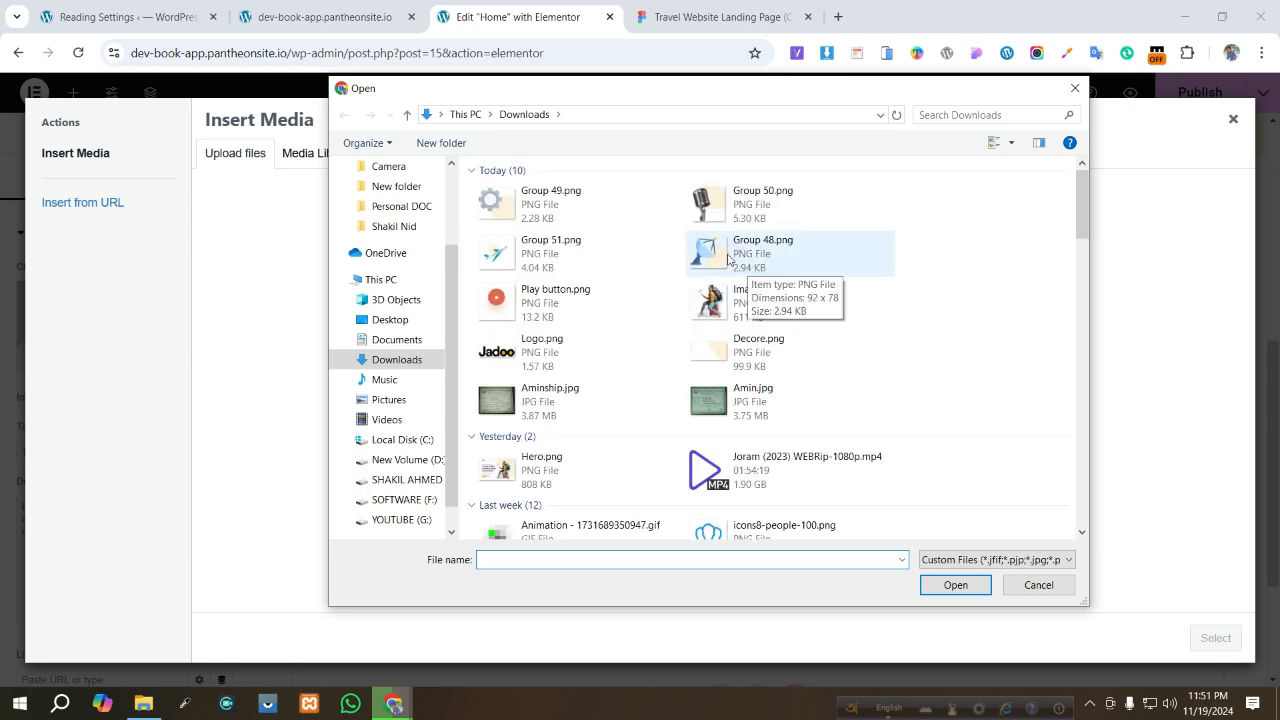
{"action": "left_click", "coordinate": [728, 260]}
{"action": "left_click", "coordinate": [532, 214], "text": "shift"}
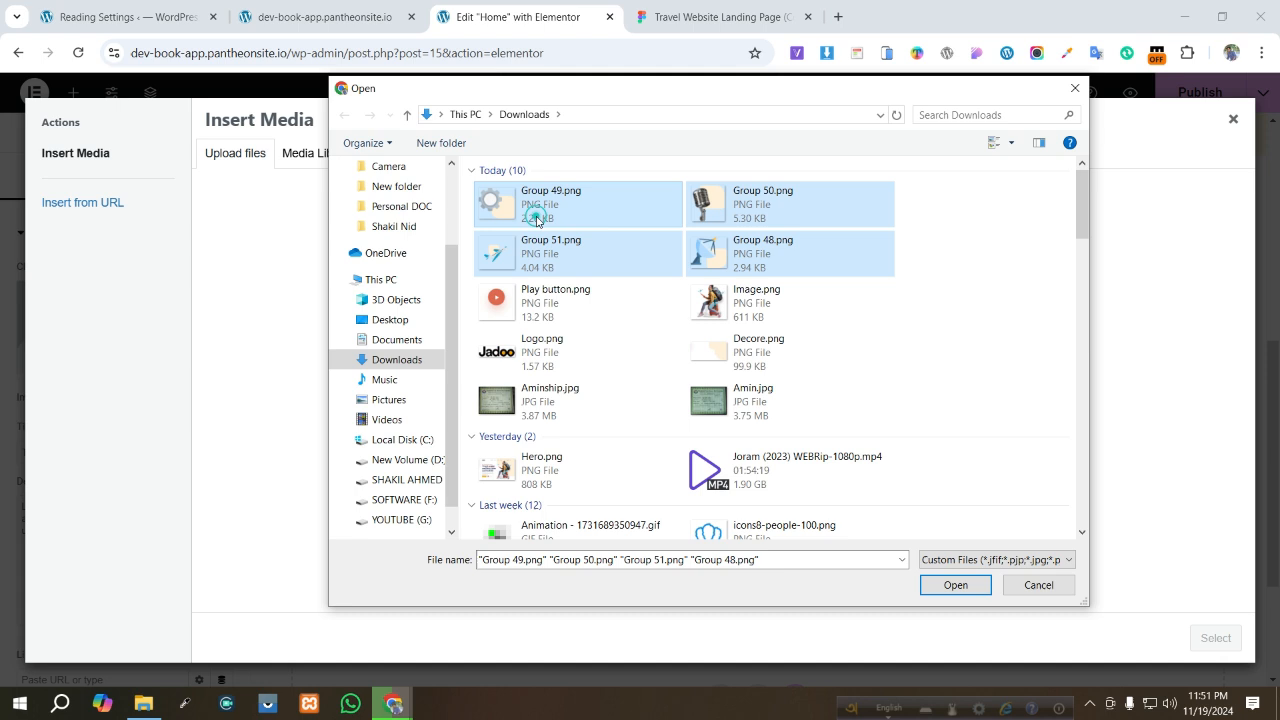
{"action": "left_click", "coordinate": [956, 585]}
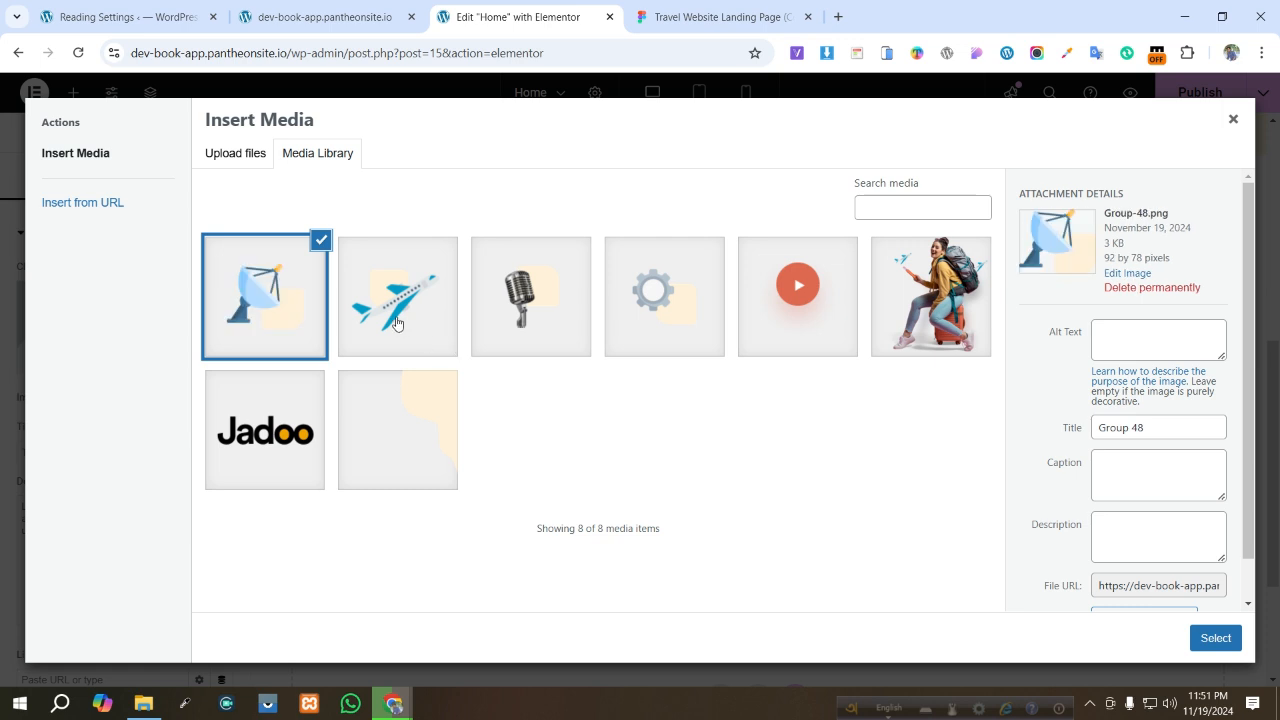
{"action": "left_click", "coordinate": [710, 16]}
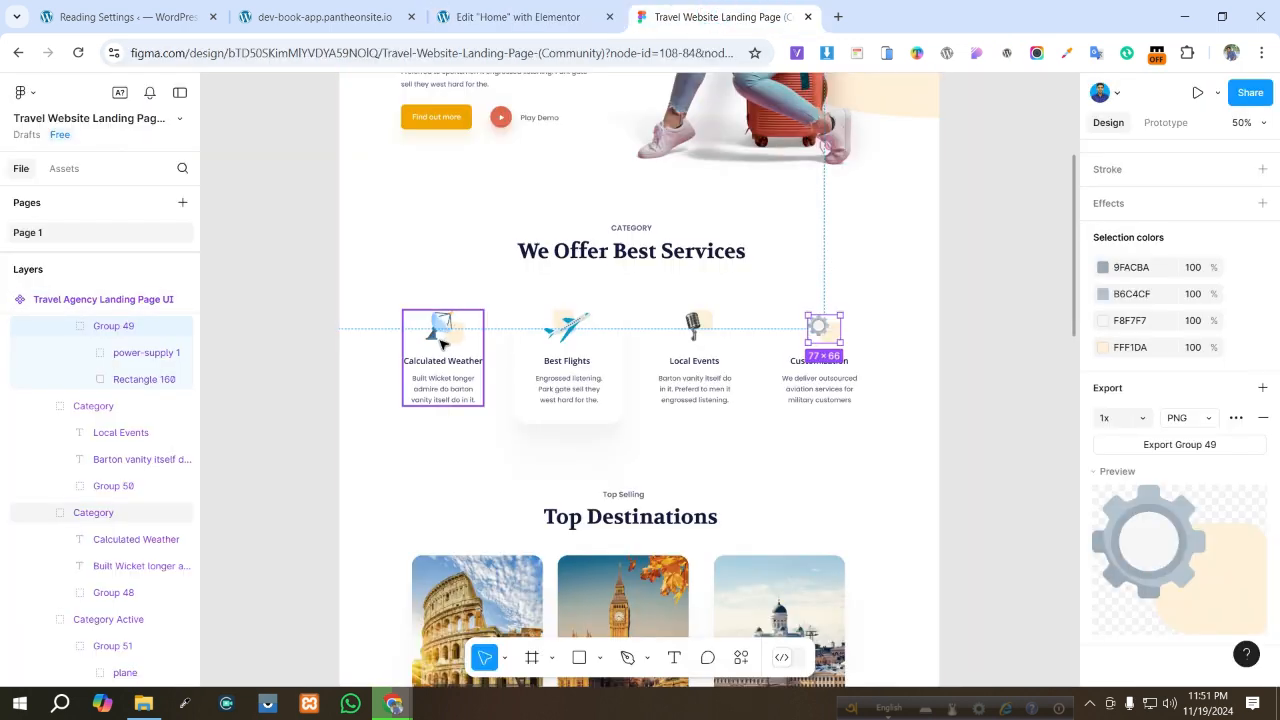
{"action": "left_click", "coordinate": [524, 14]}
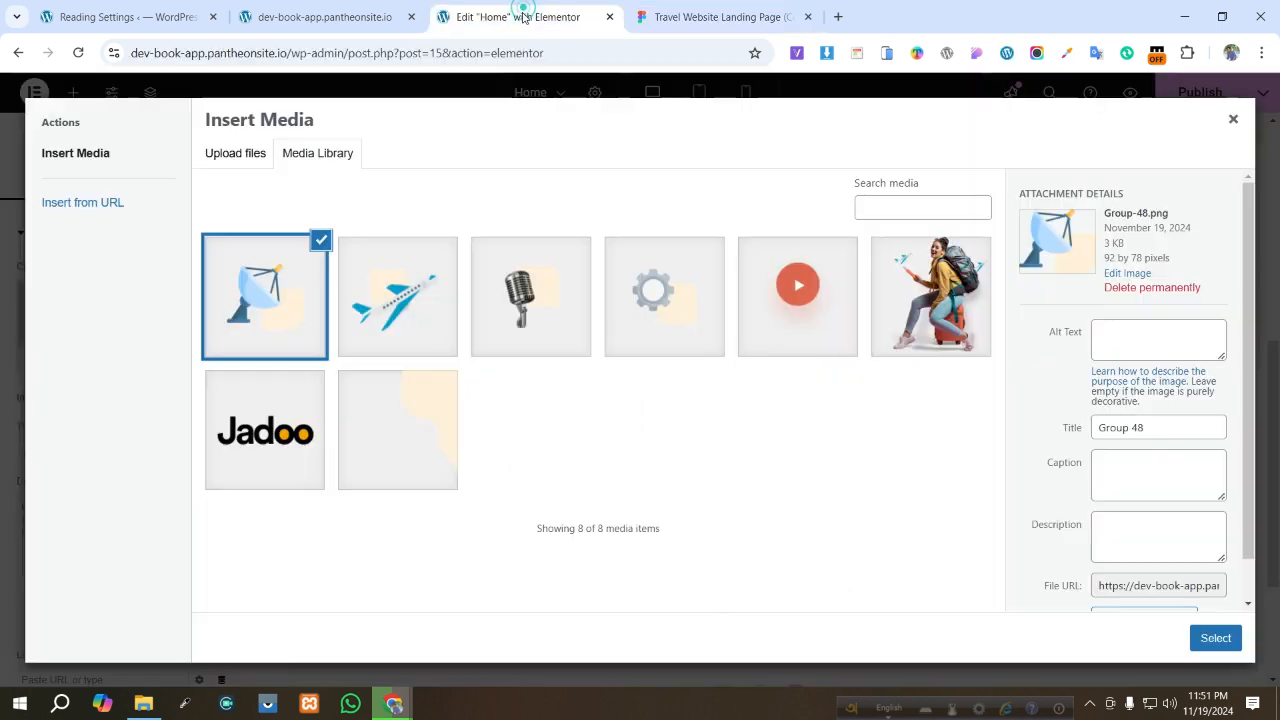
{"action": "left_click", "coordinate": [1215, 638]}
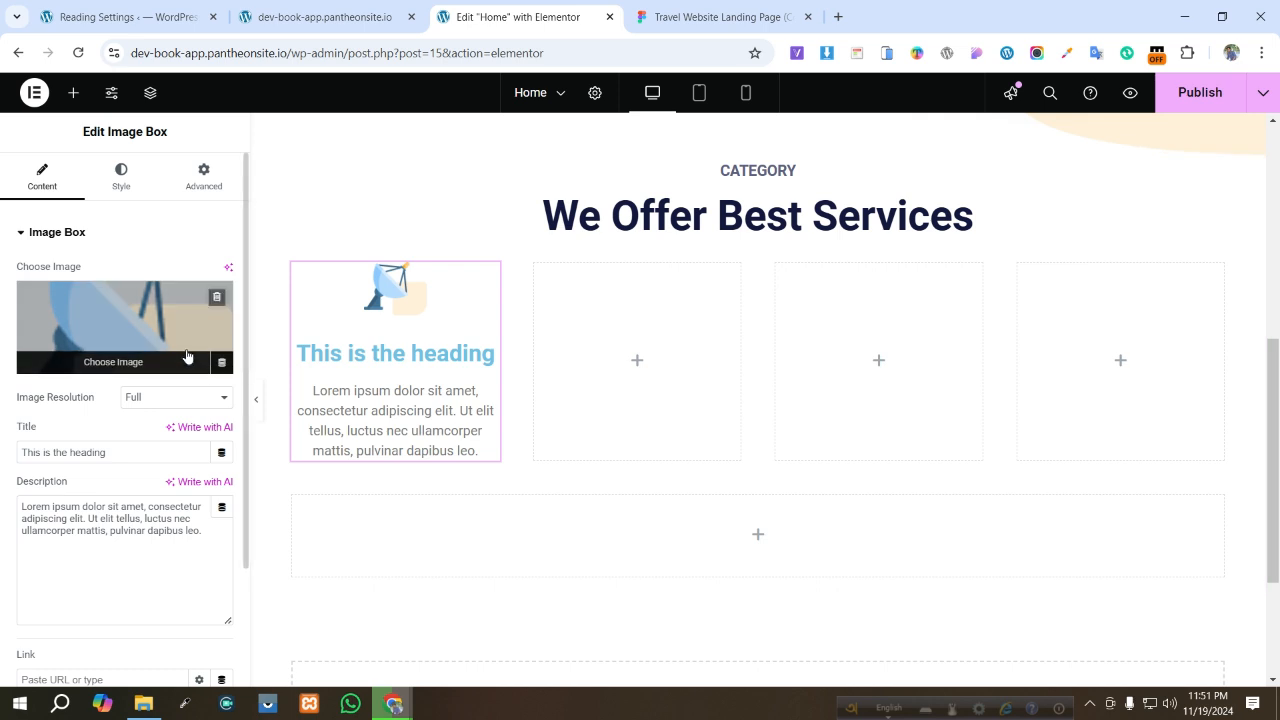
- Set the image resolution to Full and check the Box style settings
{"action": "left_click", "coordinate": [145, 397]}
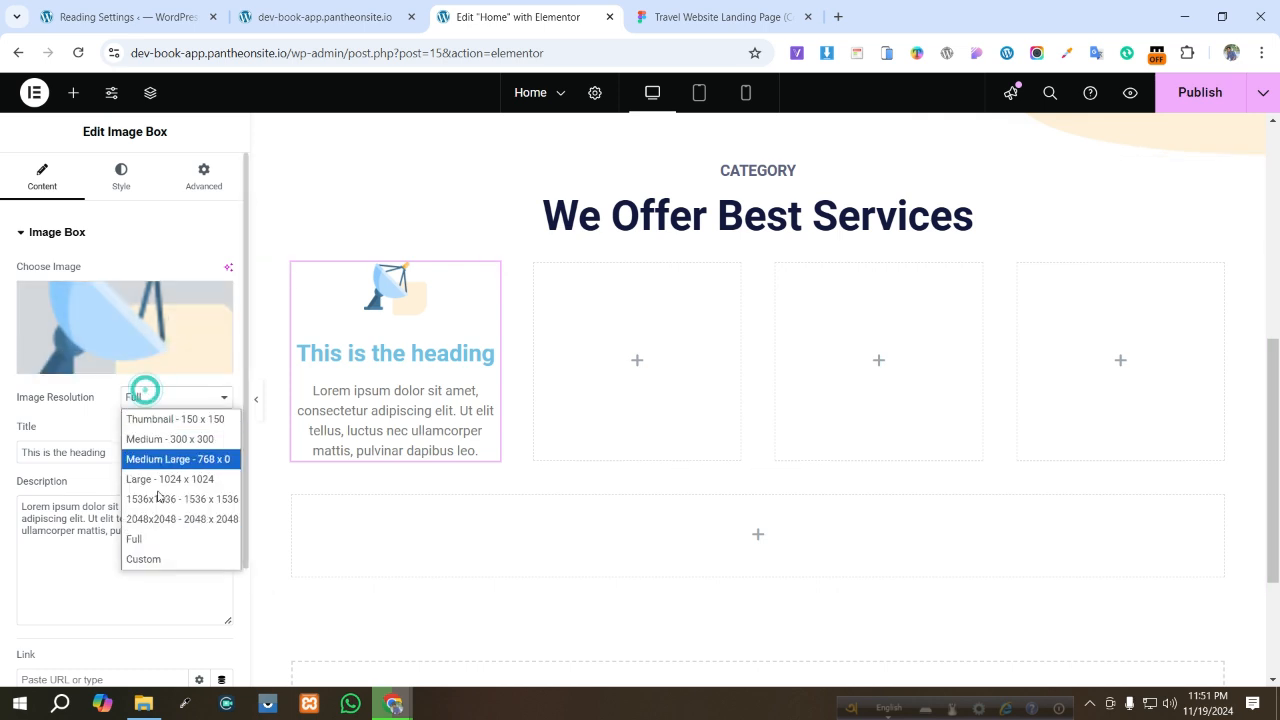
{"action": "left_click", "coordinate": [153, 532]}
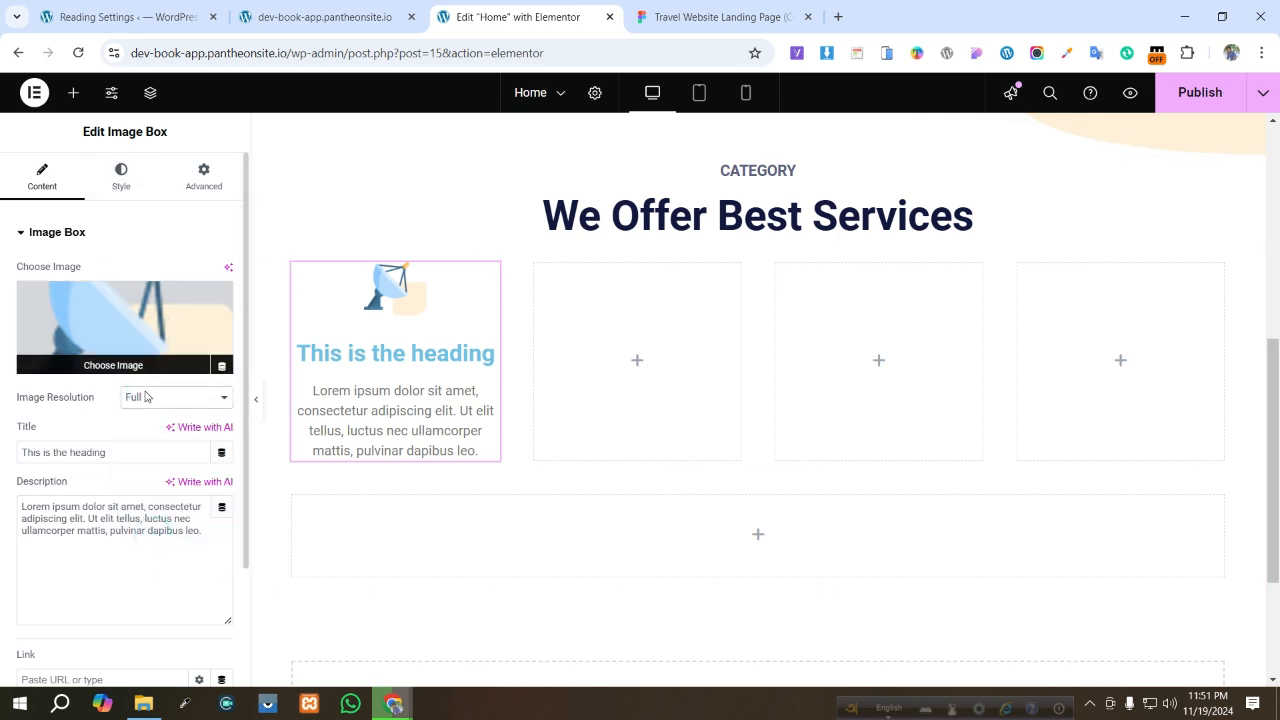
{"action": "left_click", "coordinate": [121, 180]}
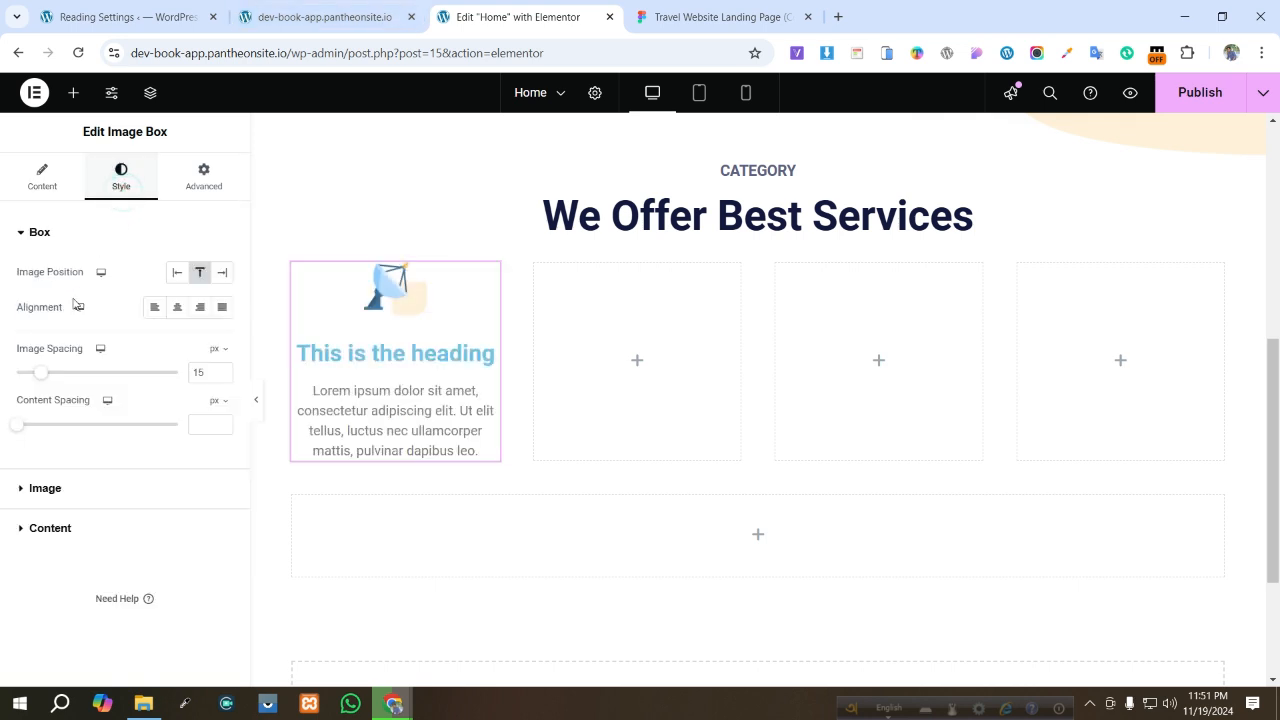
{"action": "left_click", "coordinate": [48, 188]}
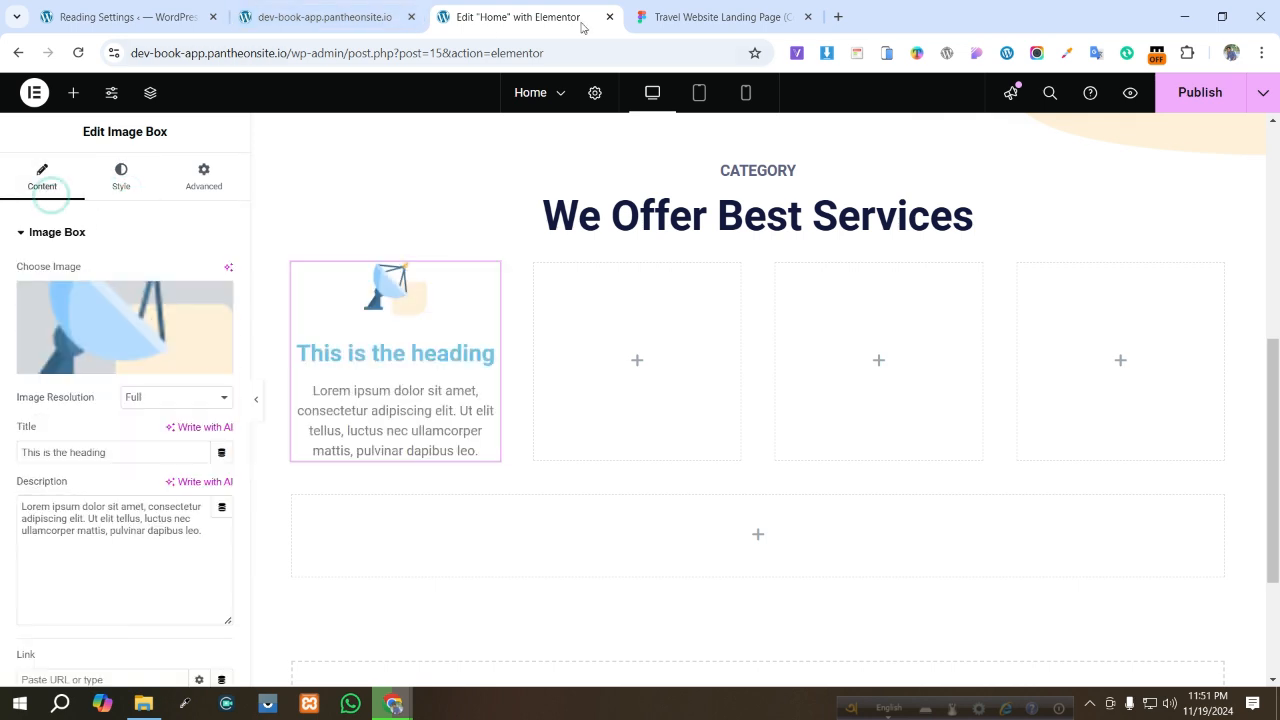
- Copy the Calculated Weather heading text from the Figma design and paste it as the Image Box title
{"action": "left_click", "coordinate": [690, 15]}
{"action": "left_click", "coordinate": [443, 350]}
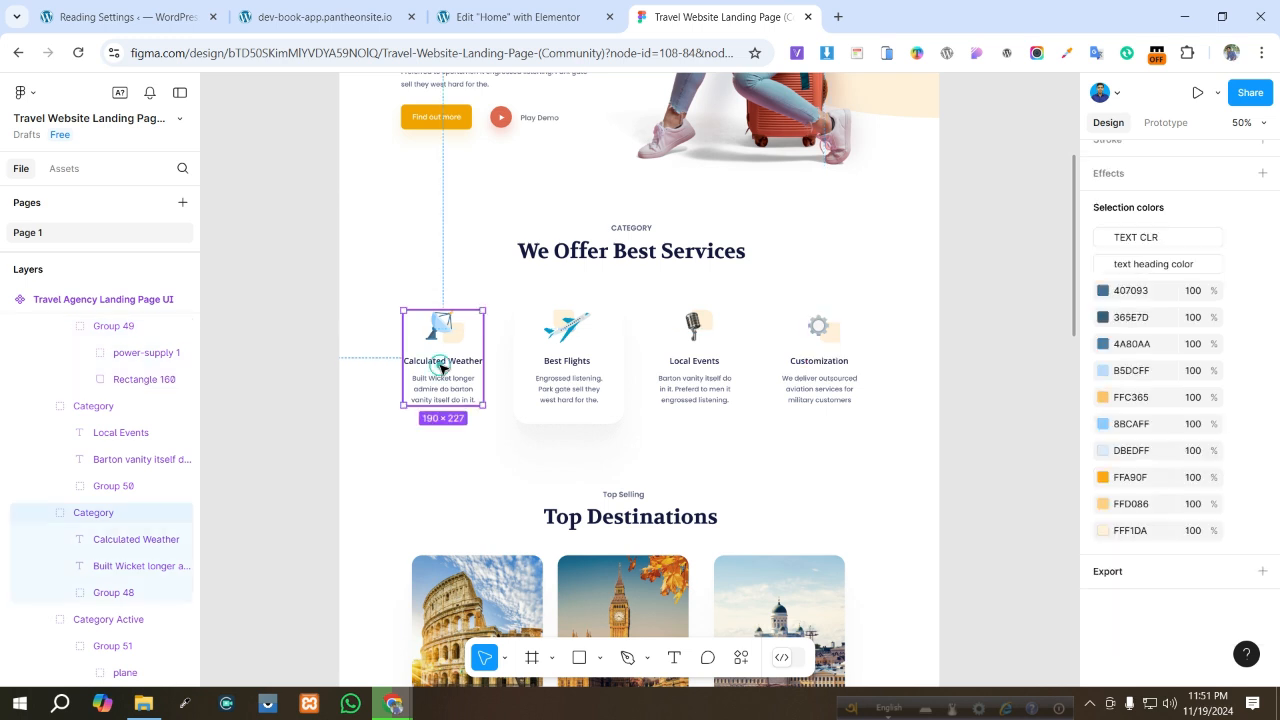
{"action": "left_click", "coordinate": [441, 362]}
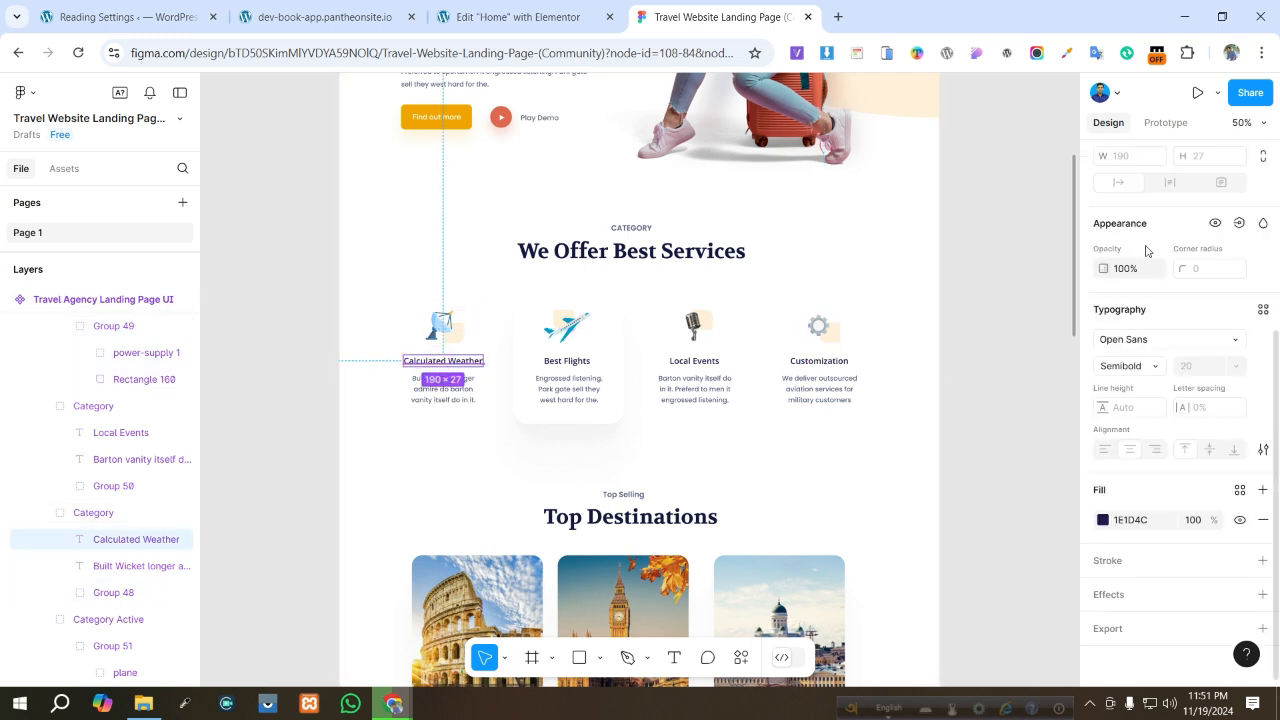
{"action": "scroll", "coordinate": [1174, 309], "scroll_direction": "up", "scroll_amount": 3}
{"action": "left_click", "coordinate": [1103, 196]}
{"action": "key", "text": "ctrl+c"}
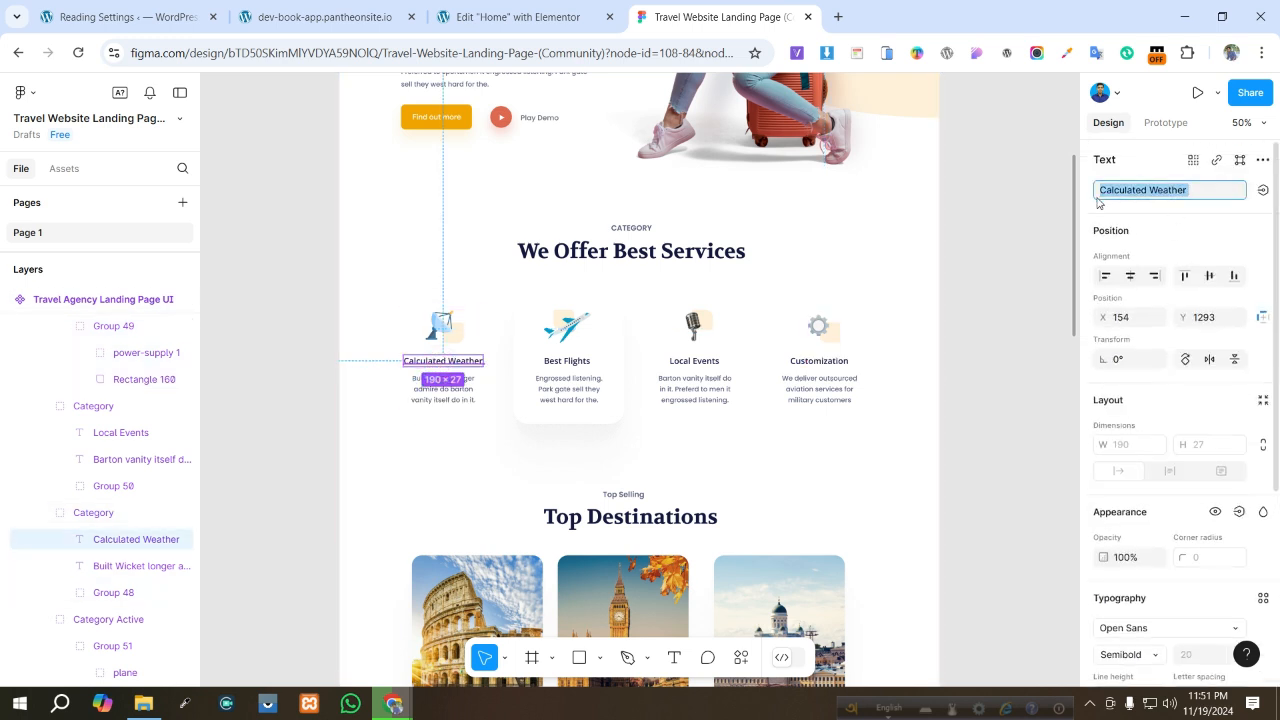
{"action": "left_click", "coordinate": [517, 17]}
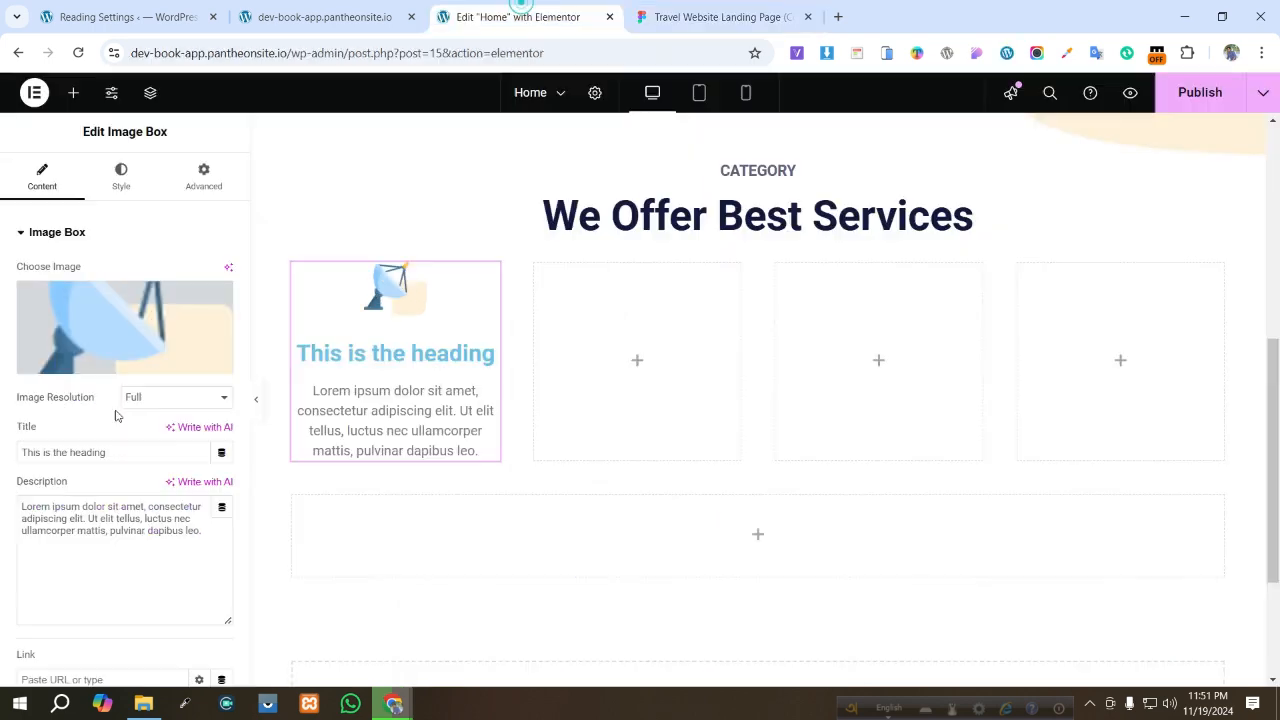
{"action": "left_click_drag", "start_coordinate": [106, 452], "coordinate": [3, 453]}
{"action": "key", "text": "ctrl+v"}
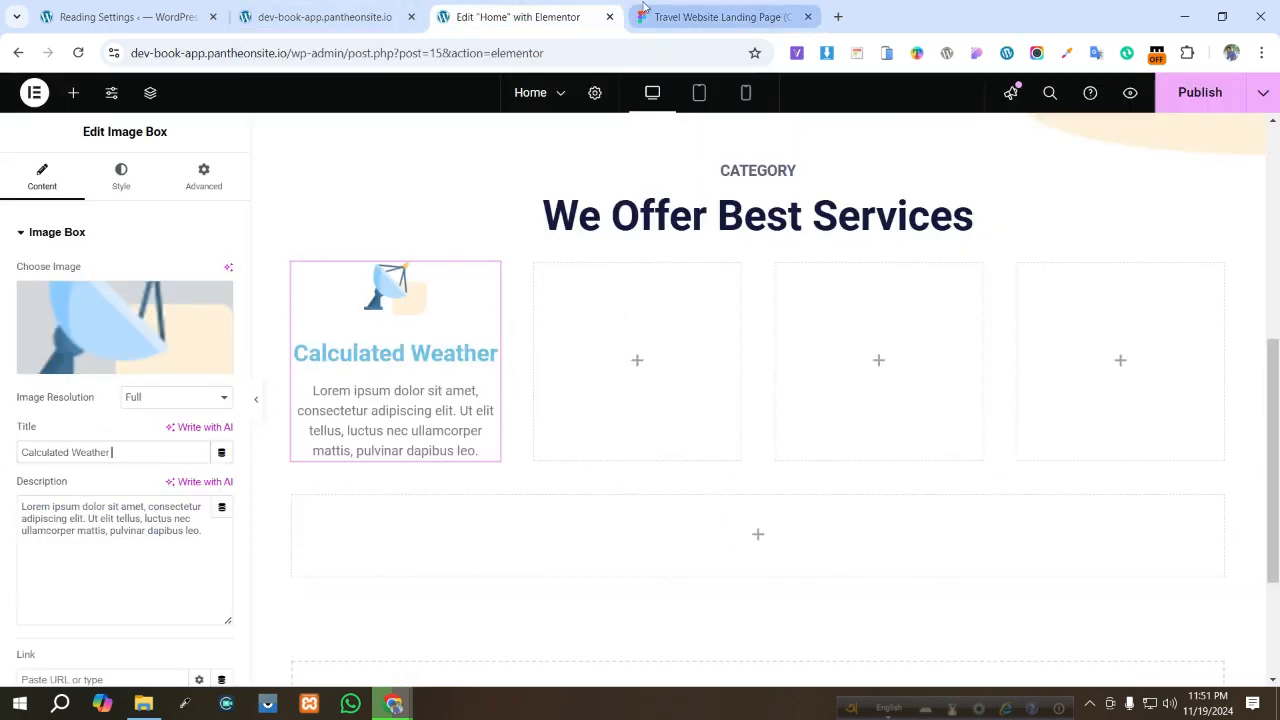
- Copy the Calculated Weather description text from Figma and replace the Image Box description with it
{"action": "left_click", "coordinate": [718, 17]}
{"action": "double_click", "coordinate": [452, 405]}
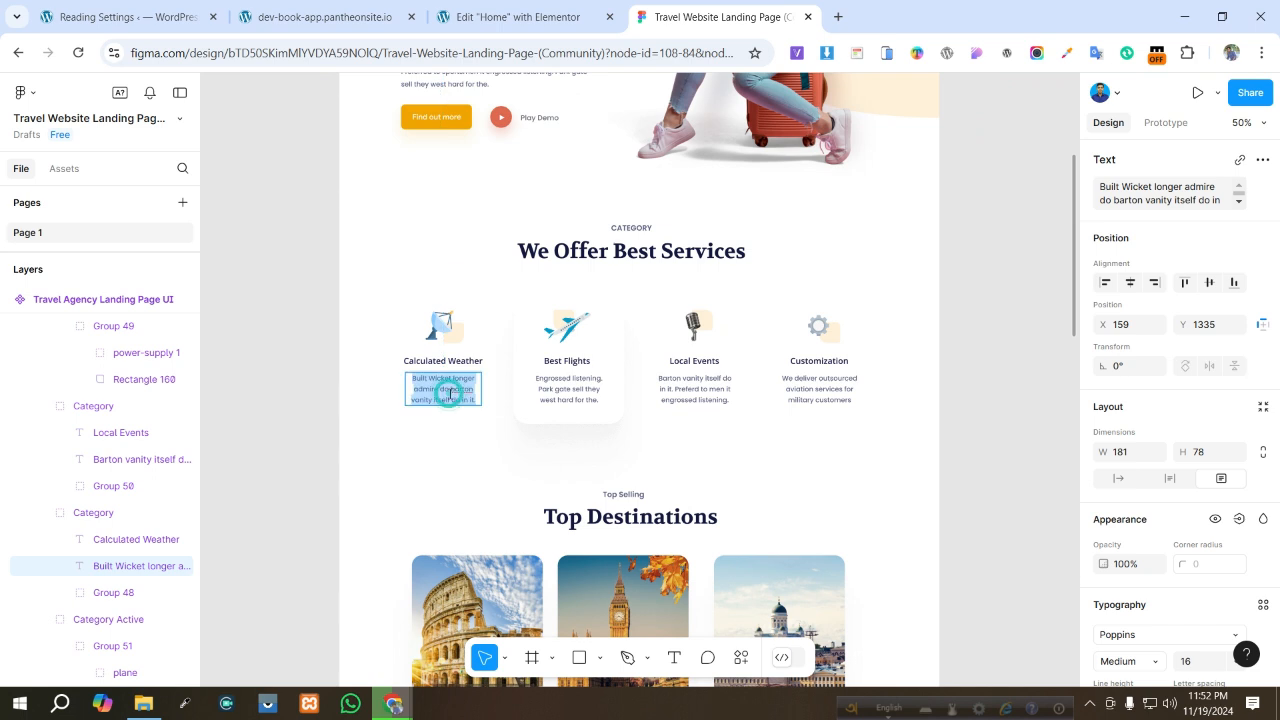
{"action": "key", "text": "ctrl+a"}
{"action": "key", "text": "ctrl+c"}
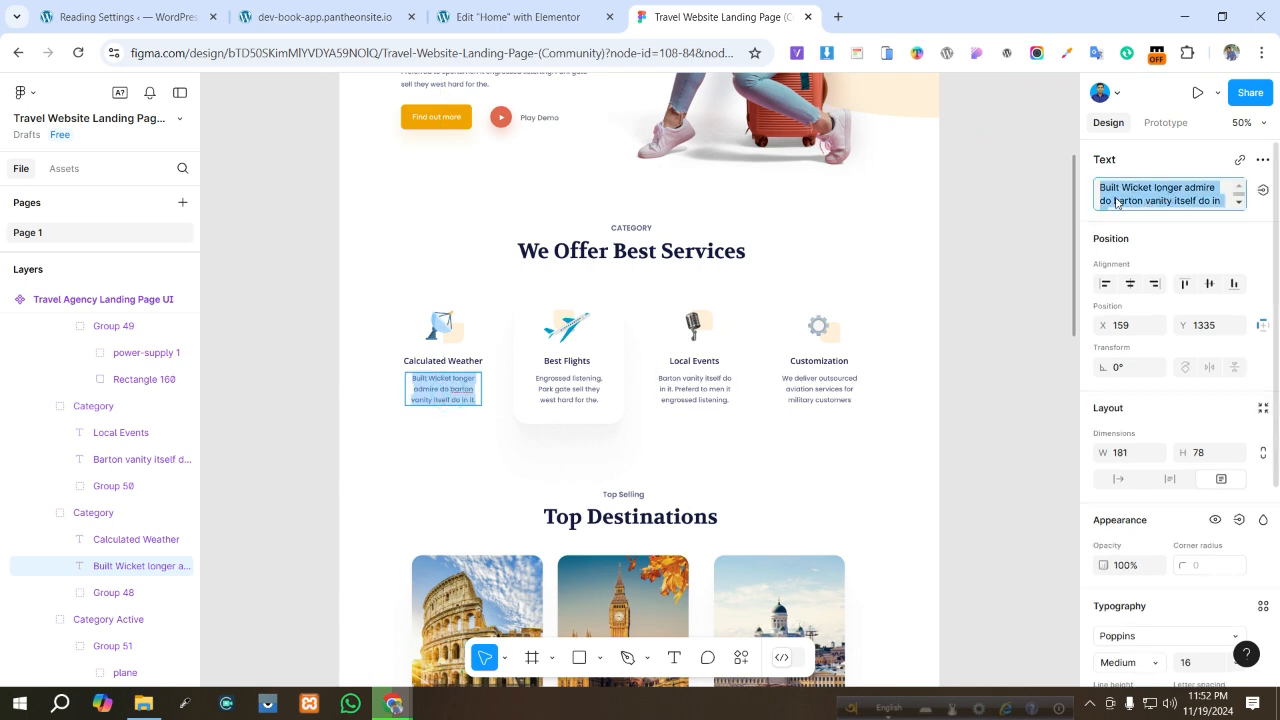
{"action": "left_click", "coordinate": [517, 17]}
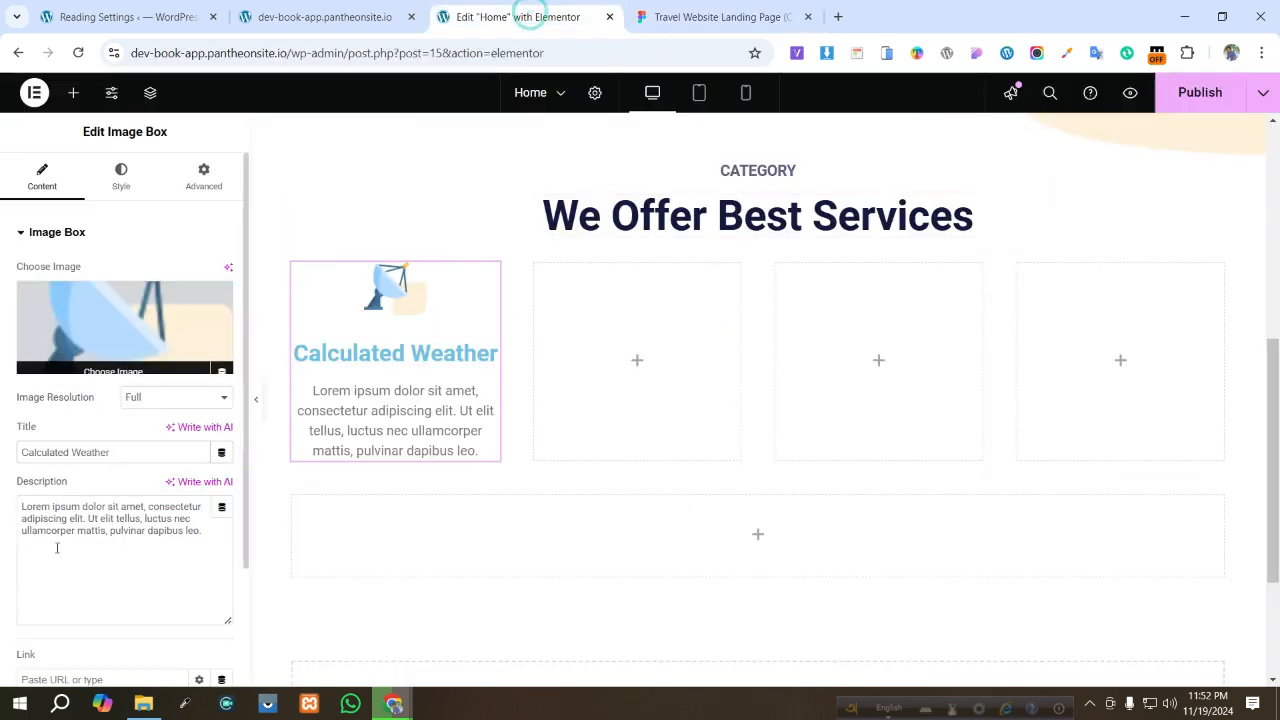
{"action": "left_click", "coordinate": [115, 506]}
{"action": "key", "text": "ctrl+a"}
{"action": "key", "text": "ctrl+v"}
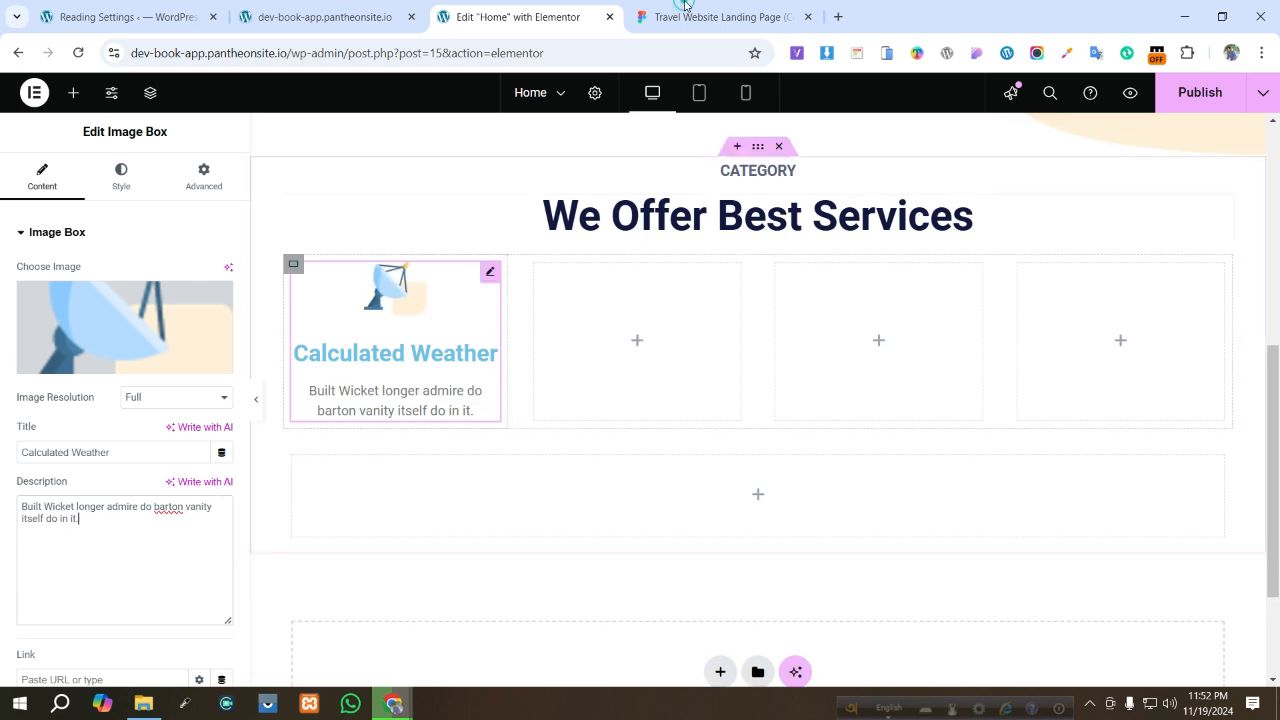
- Copy the description's fill color from Figma and set the Image Box description color to 5E6282
{"action": "left_click", "coordinate": [712, 17]}
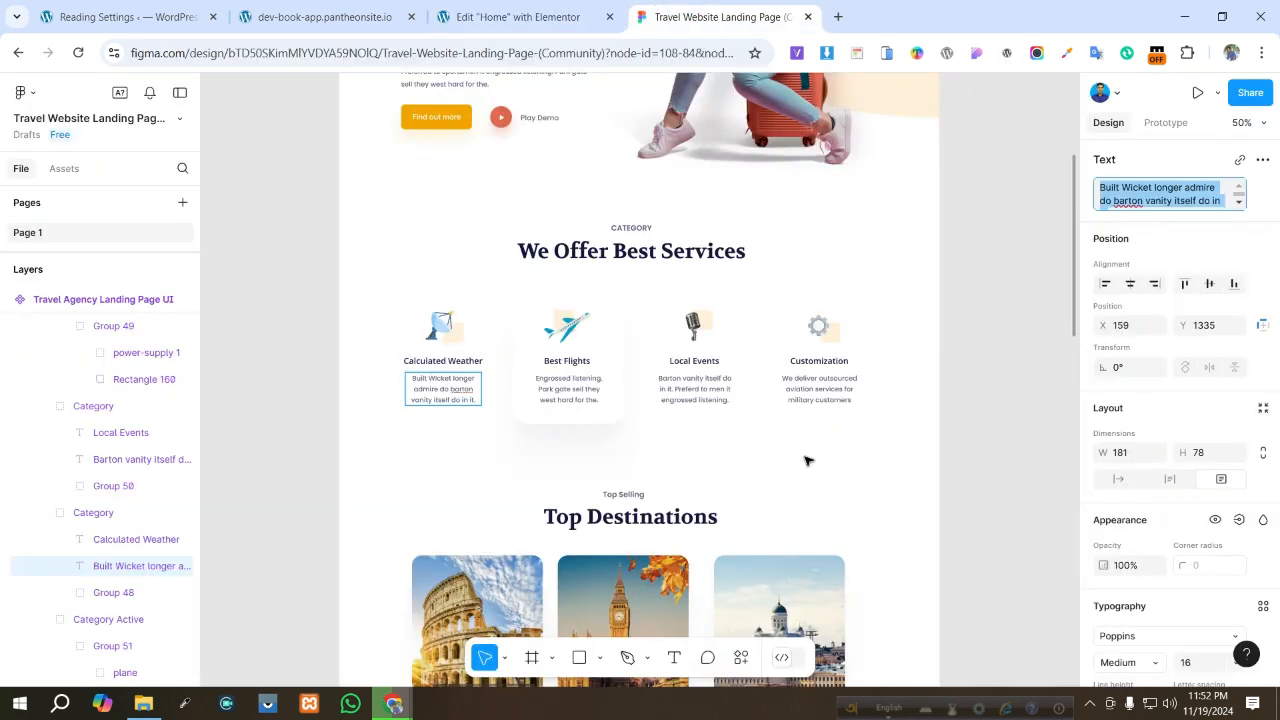
{"action": "scroll", "coordinate": [1159, 518], "scroll_direction": "down", "scroll_amount": 5}
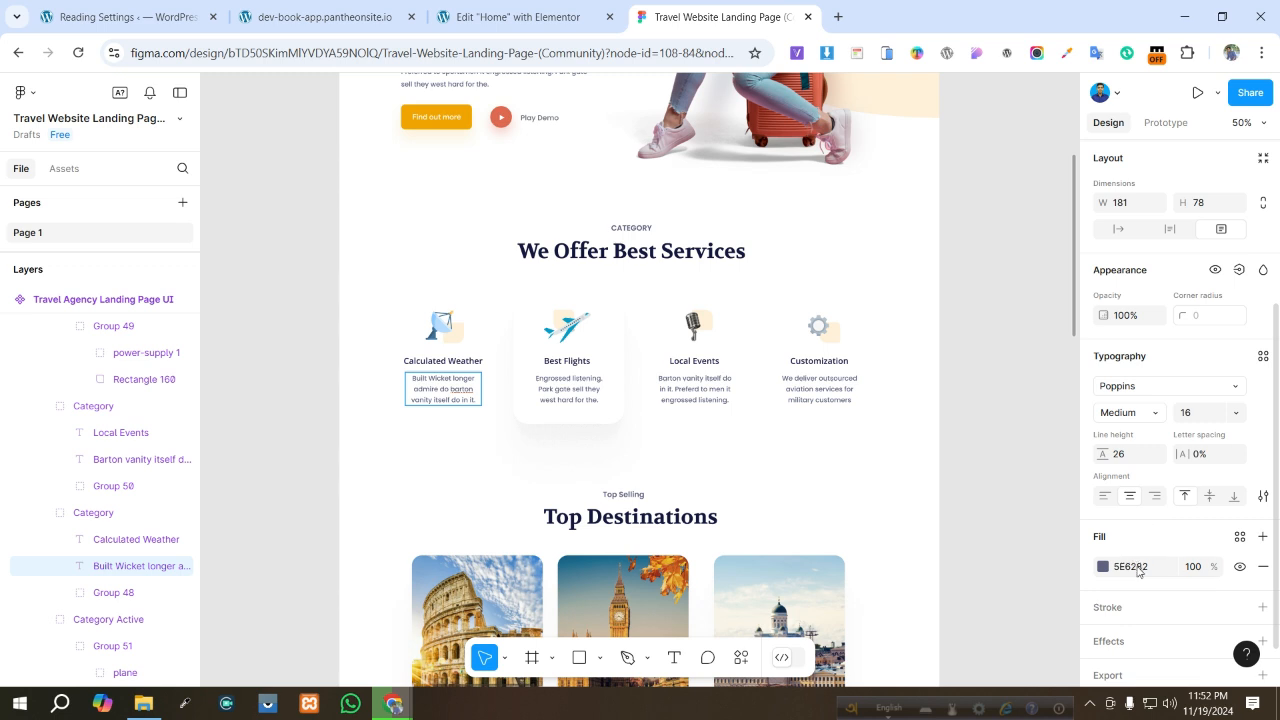
{"action": "left_click", "coordinate": [1136, 567]}
{"action": "key", "text": "ctrl+c"}
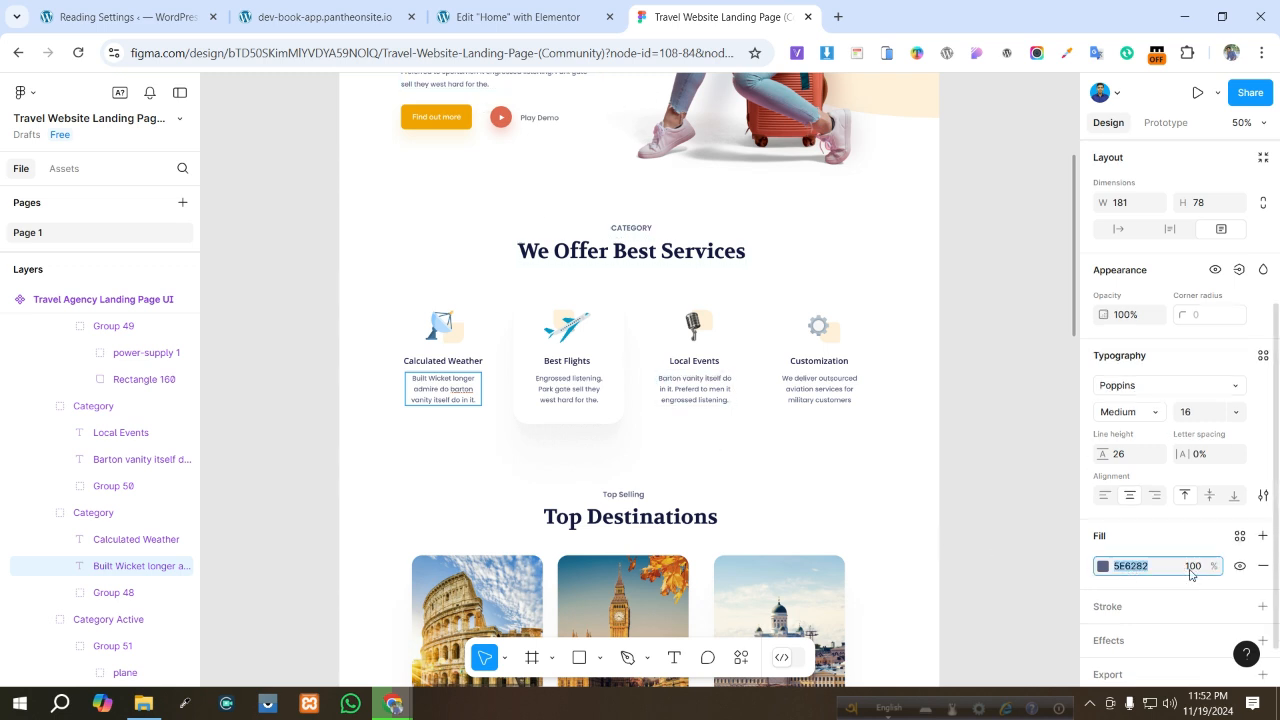
{"action": "left_click", "coordinate": [515, 17]}
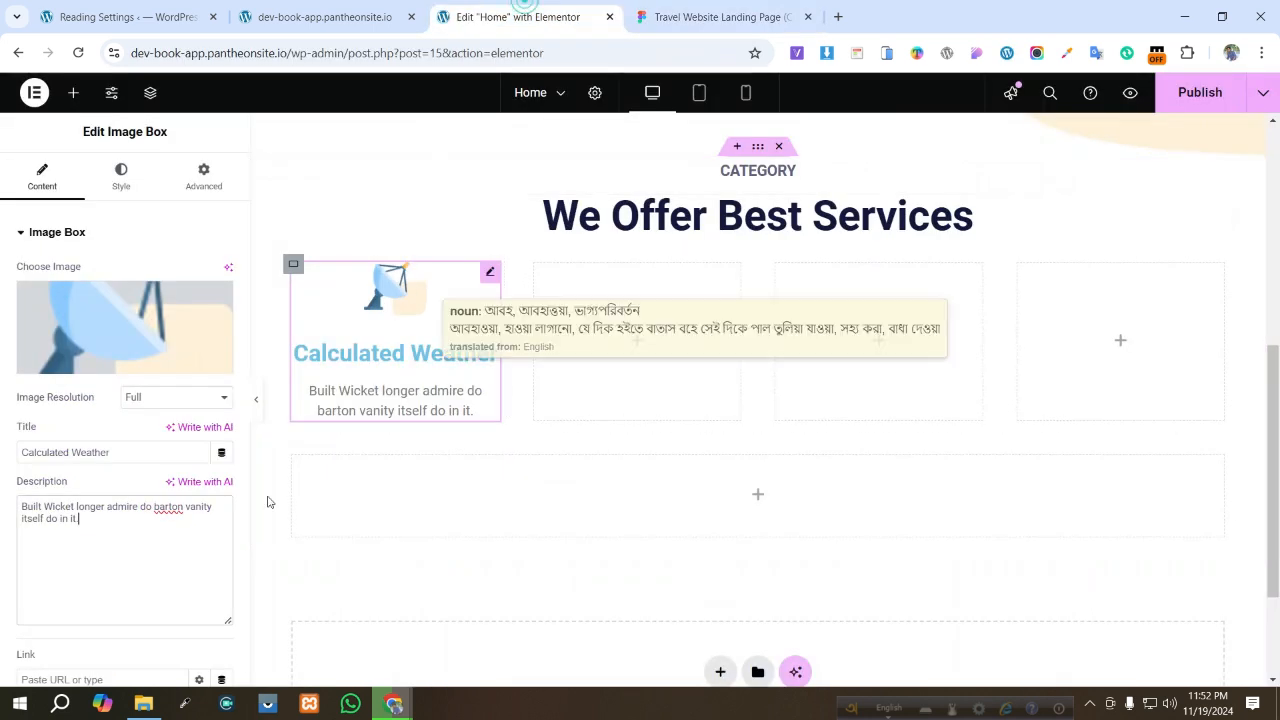
{"action": "left_click", "coordinate": [121, 190]}
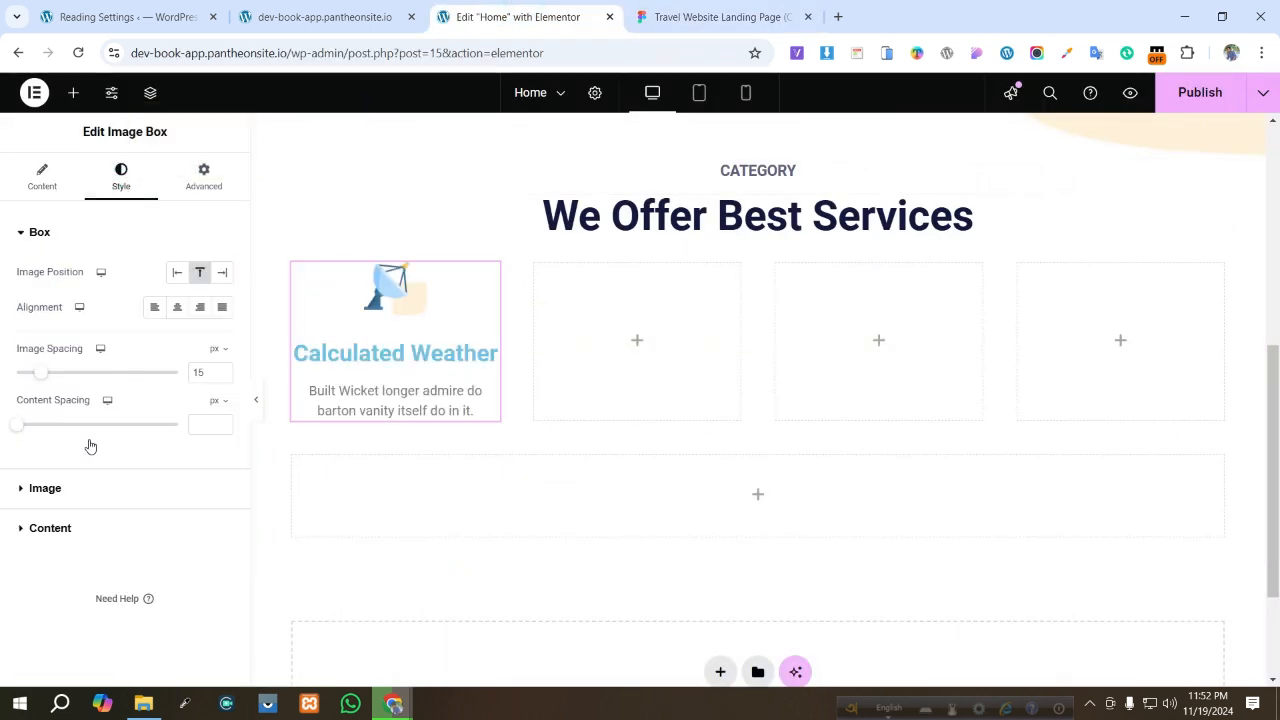
{"action": "left_click", "coordinate": [50, 529]}
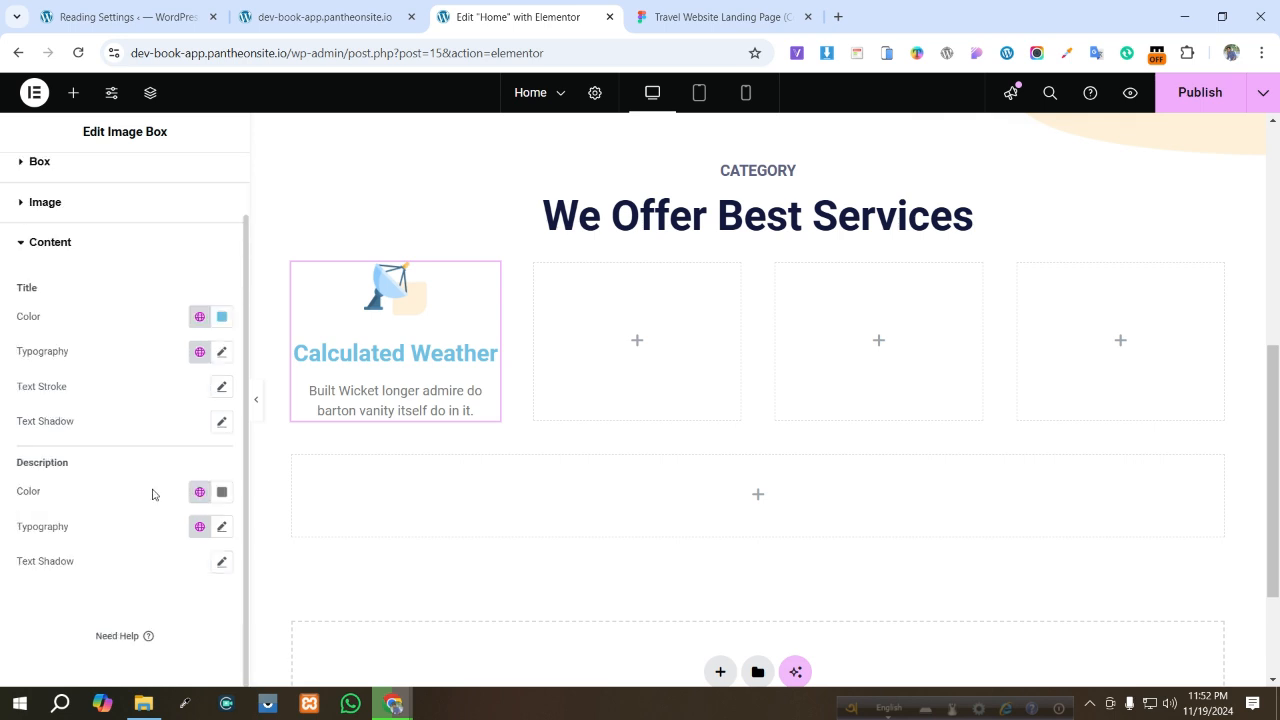
{"action": "left_click", "coordinate": [222, 491]}
{"action": "key", "text": "ctrl+v"}
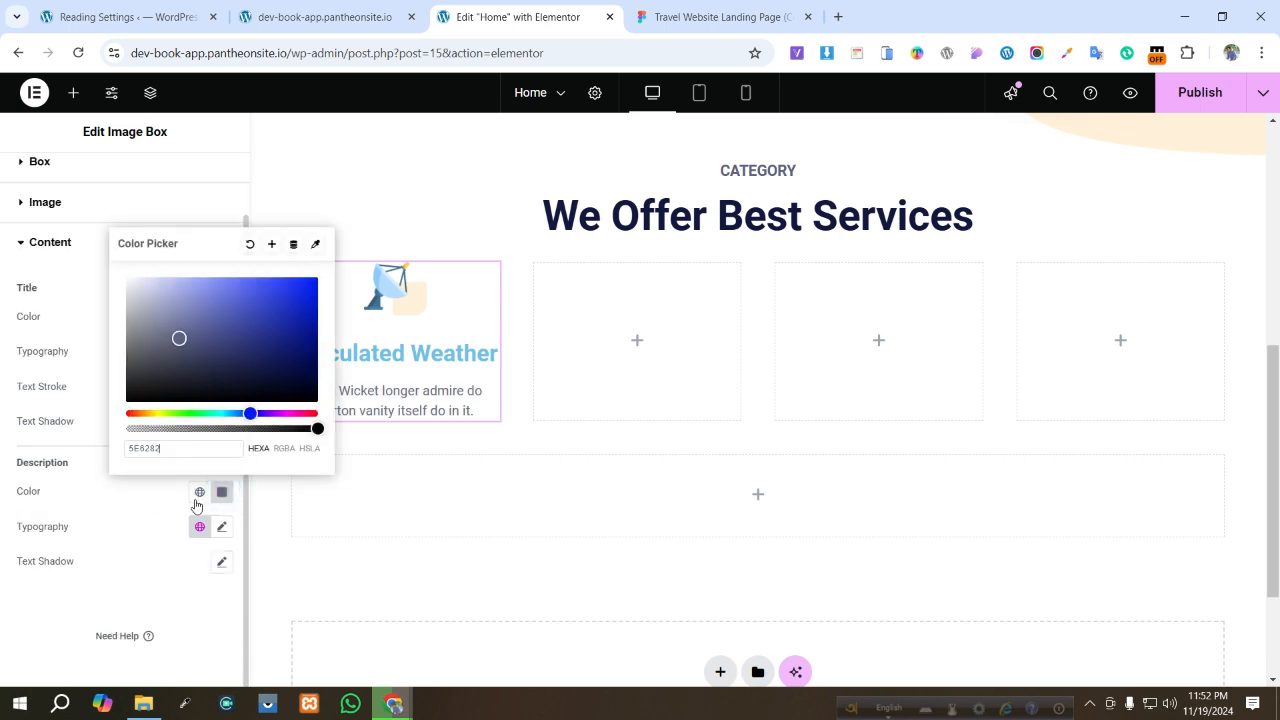
- Set the description typography size to 16 px
{"action": "left_click", "coordinate": [222, 561]}
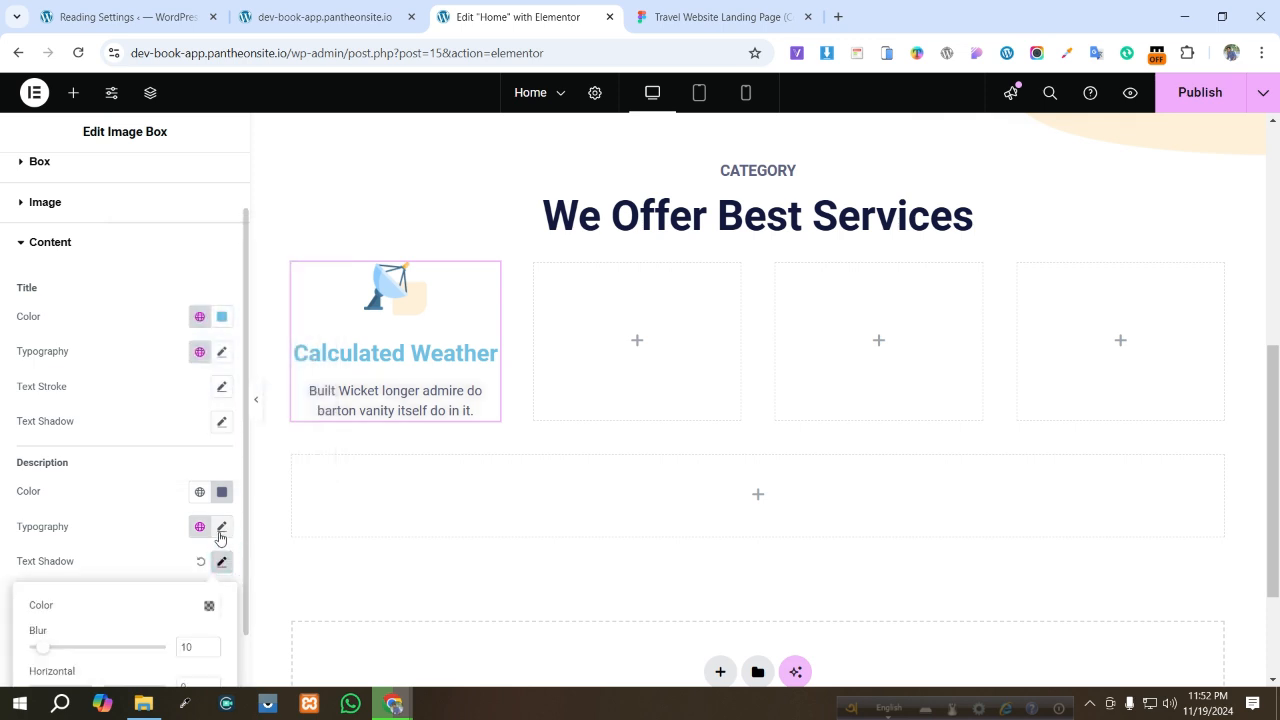
{"action": "left_click", "coordinate": [203, 562]}
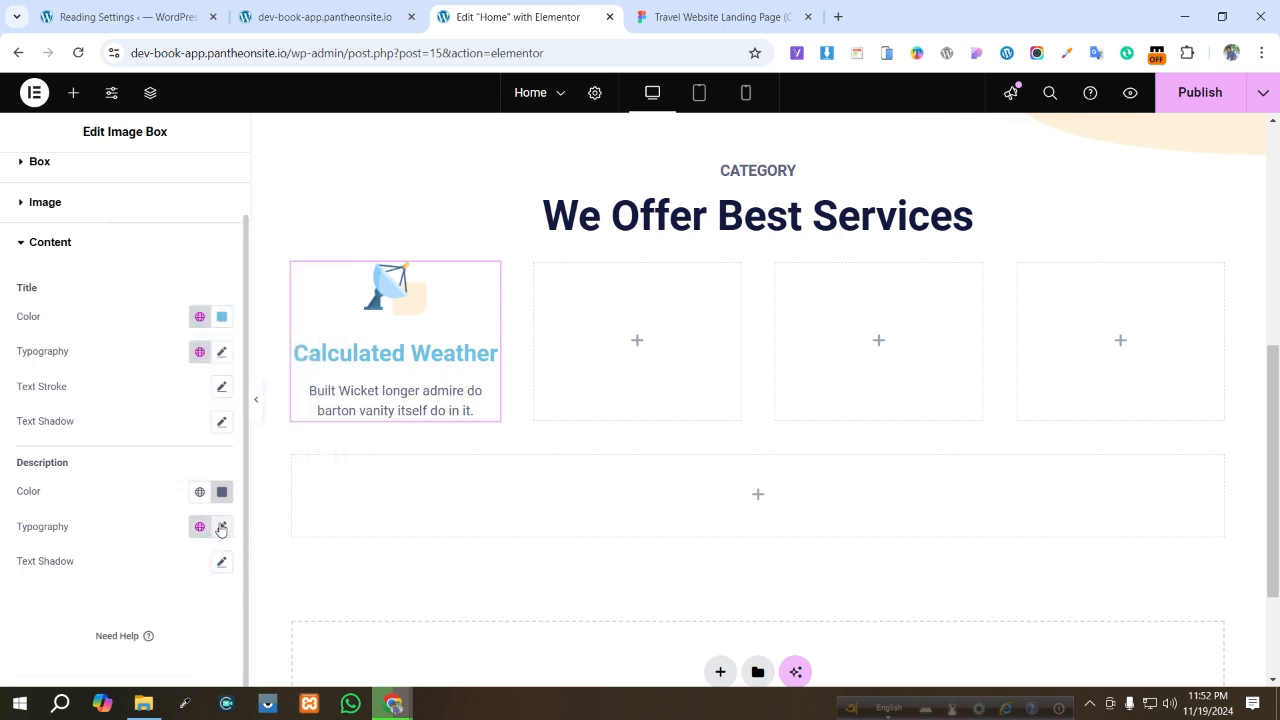
{"action": "left_click", "coordinate": [221, 526]}
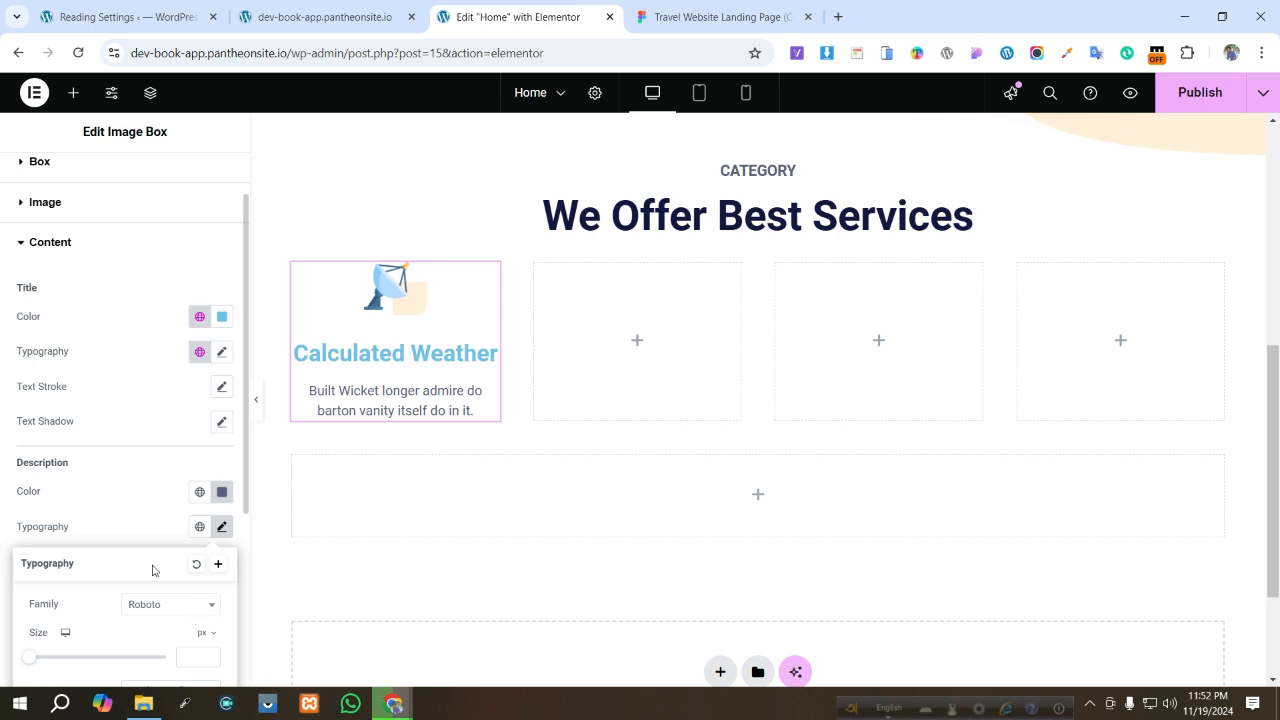
{"action": "scroll", "coordinate": [153, 570], "scroll_direction": "down", "scroll_amount": 3}
{"action": "left_click", "coordinate": [192, 406]}
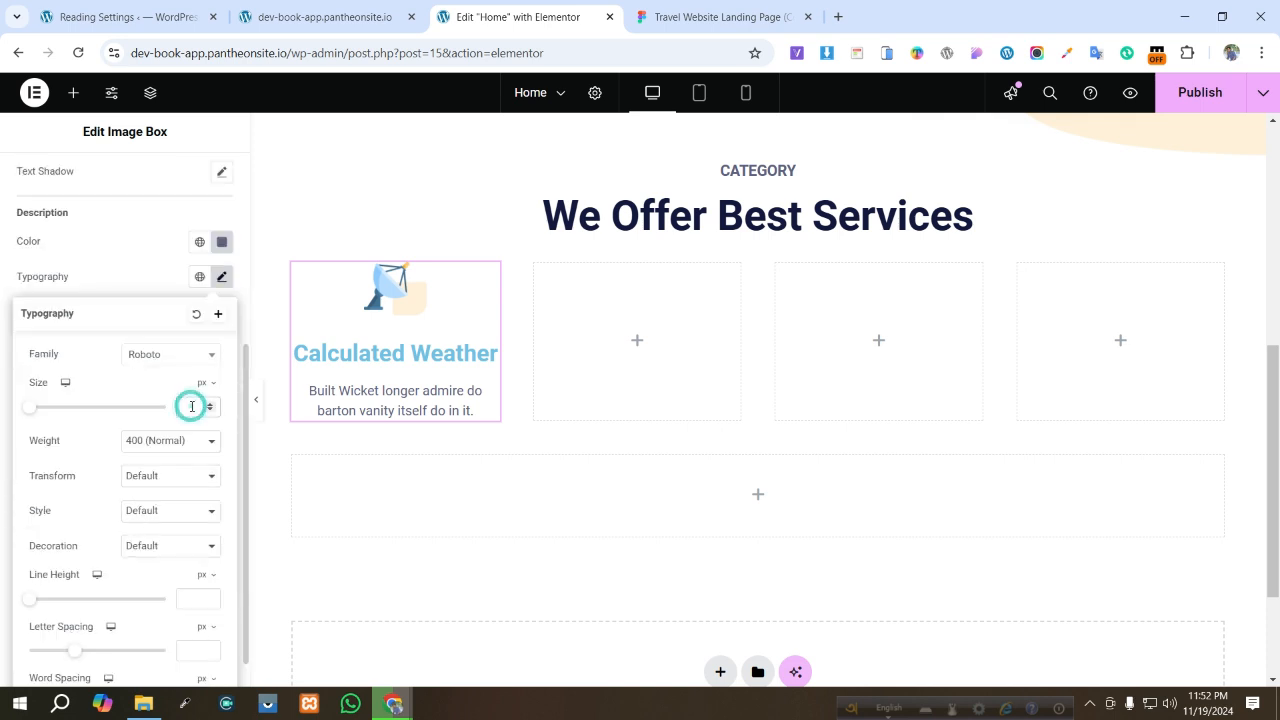
{"action": "type", "text": "16"}
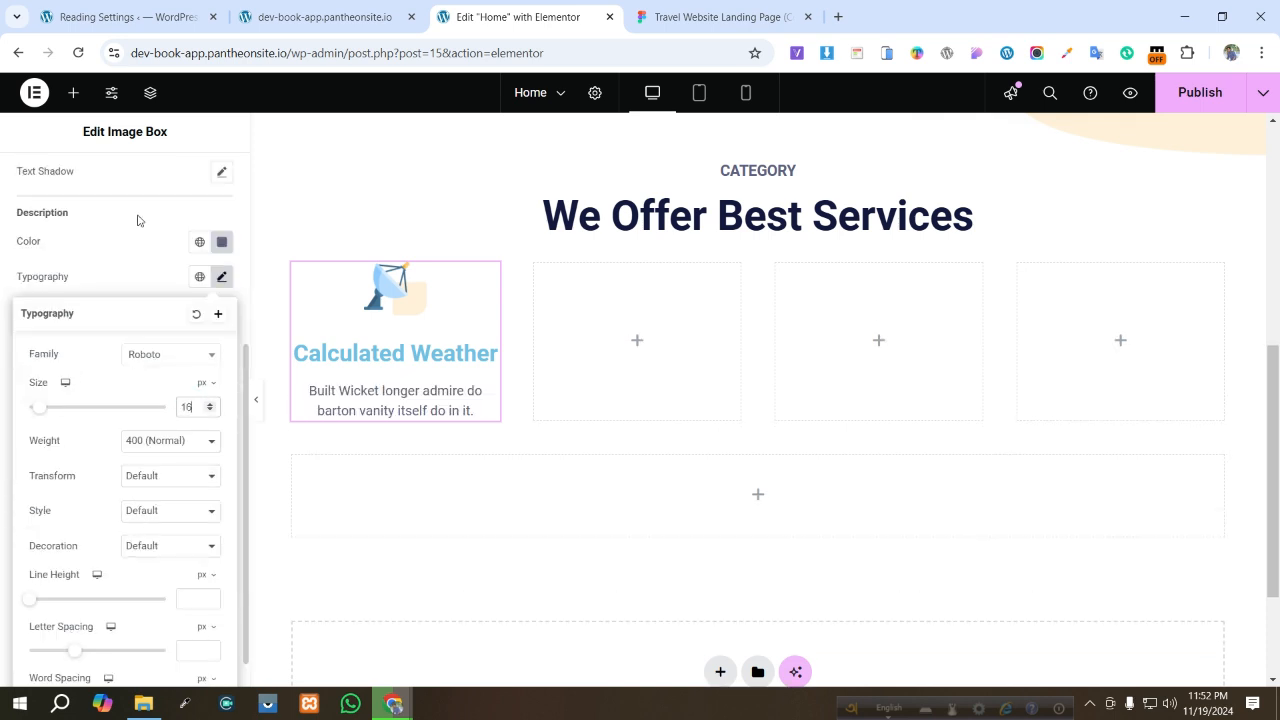
{"action": "left_click", "coordinate": [138, 220]}
{"action": "scroll", "coordinate": [69, 230], "scroll_direction": "up", "scroll_amount": 4}
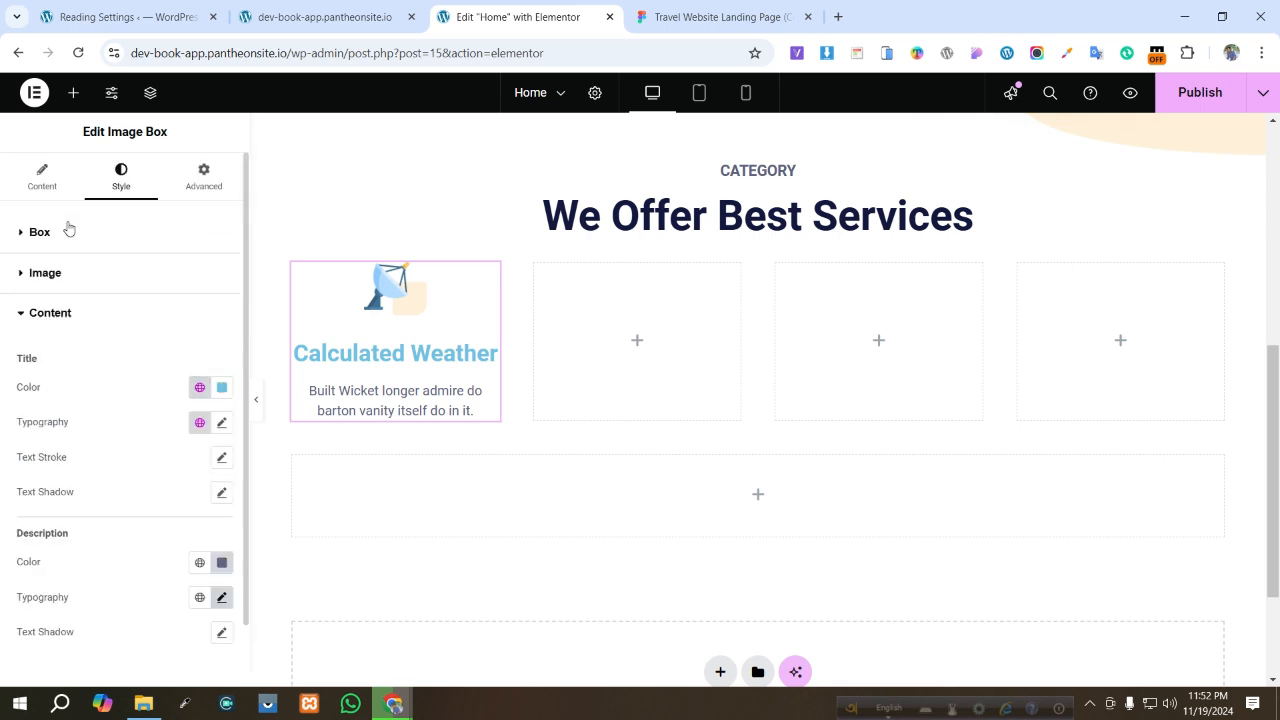
{"action": "scroll", "coordinate": [71, 292], "scroll_direction": "down", "scroll_amount": 1}
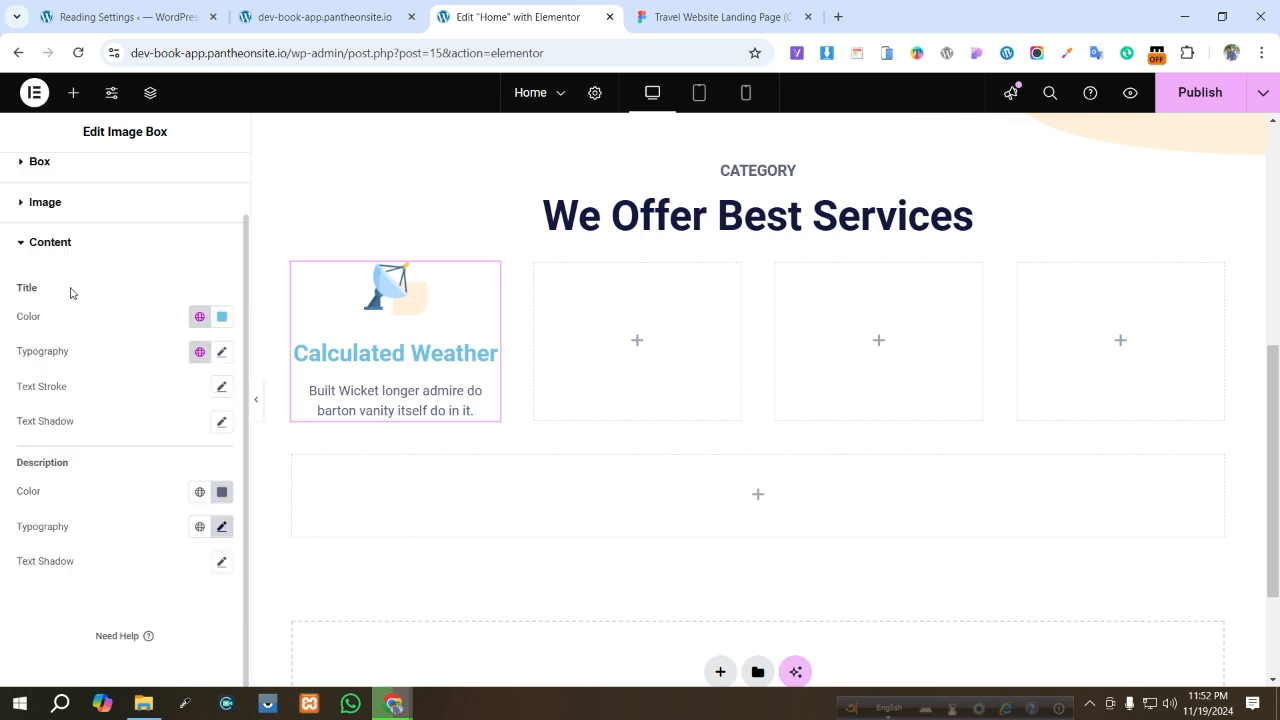
- Copy the Calculated Weather heading's fill color from Figma and set the Image Box title color to 1E1D4C
{"action": "left_click", "coordinate": [710, 17]}
{"action": "left_click", "coordinate": [462, 360]}
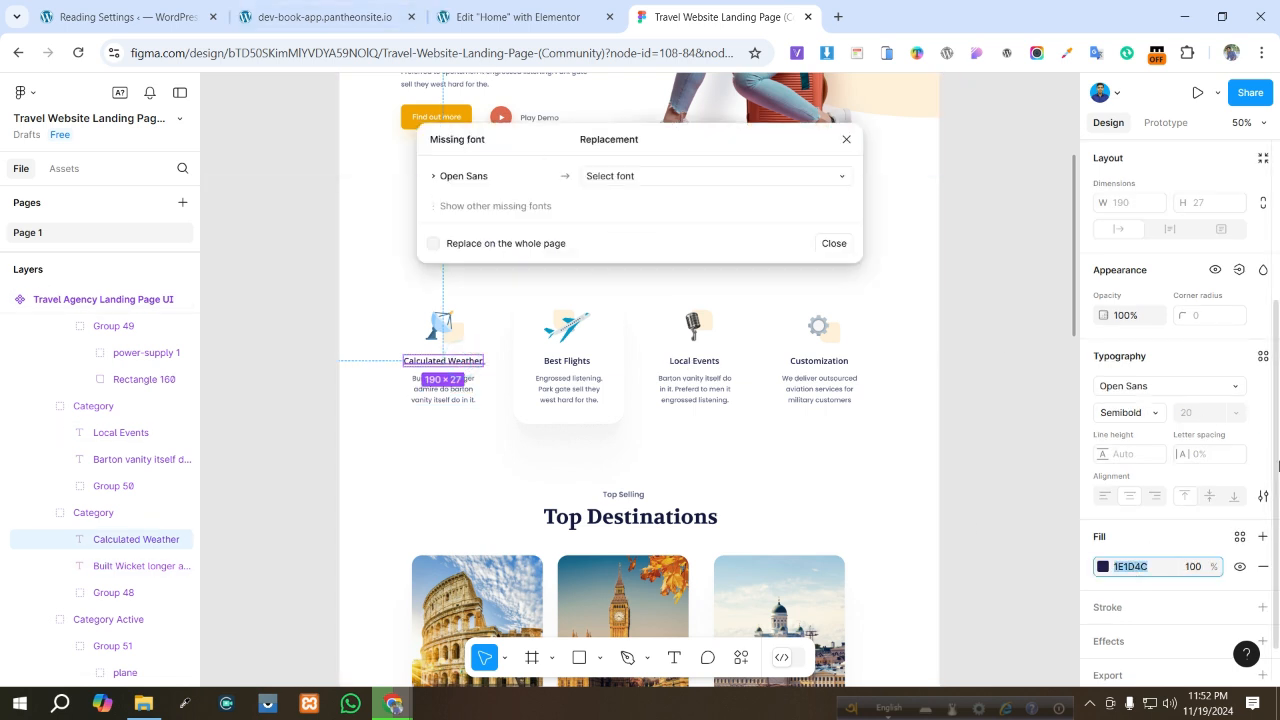
{"action": "left_click", "coordinate": [512, 17]}
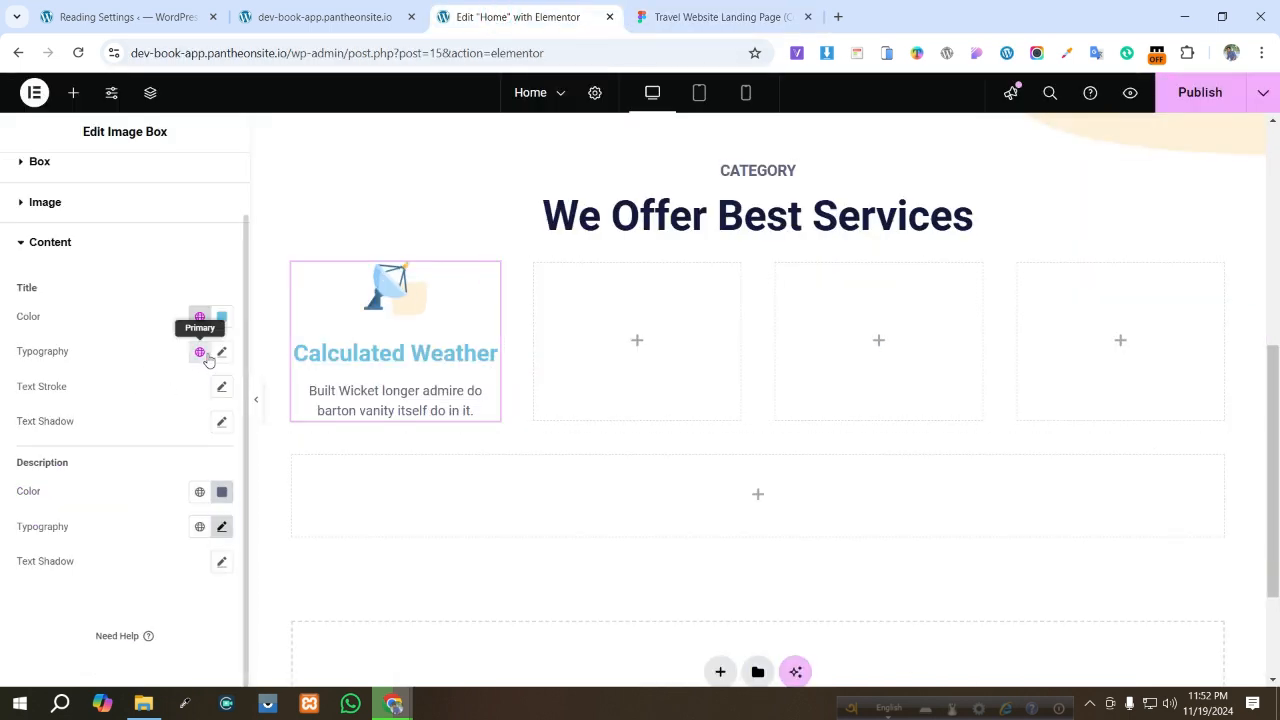
{"action": "left_click", "coordinate": [221, 317]}
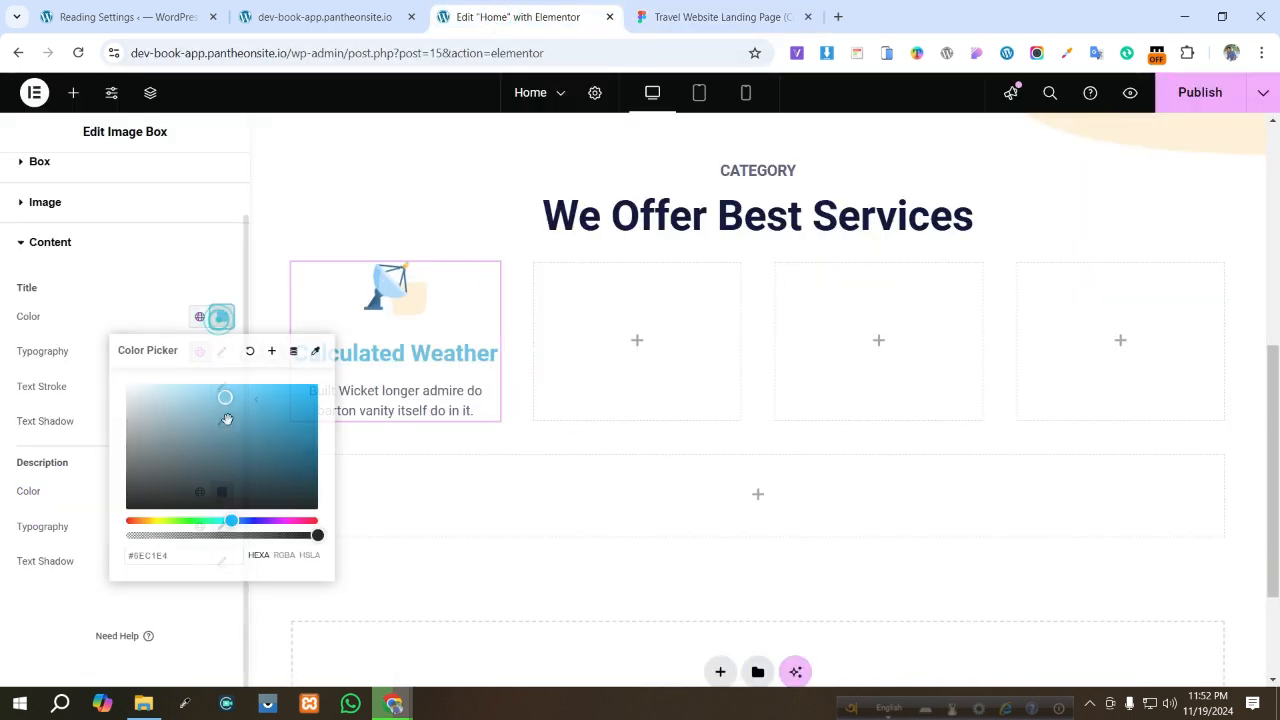
{"action": "triple_click", "coordinate": [133, 558]}
{"action": "type", "text": "1E1D4C"}
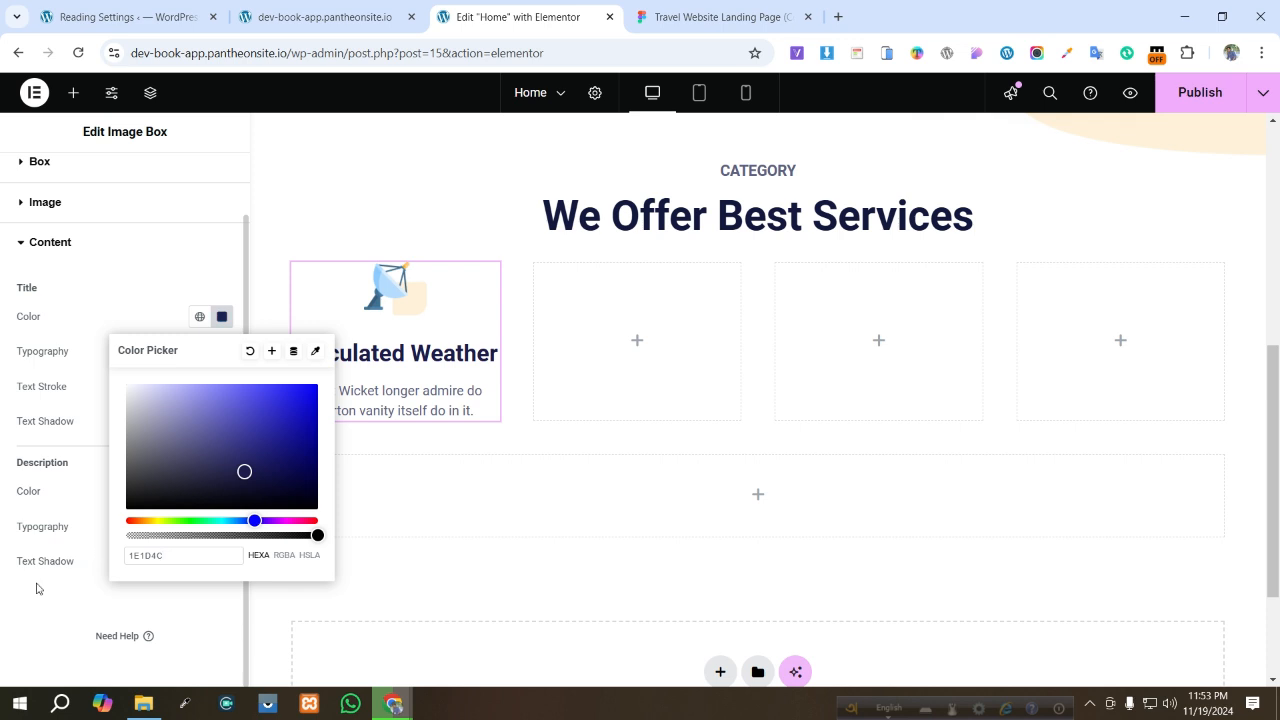
{"action": "left_click", "coordinate": [2, 612]}
- Set the Image Box title typography size to 20 px
{"action": "left_click", "coordinate": [223, 356]}
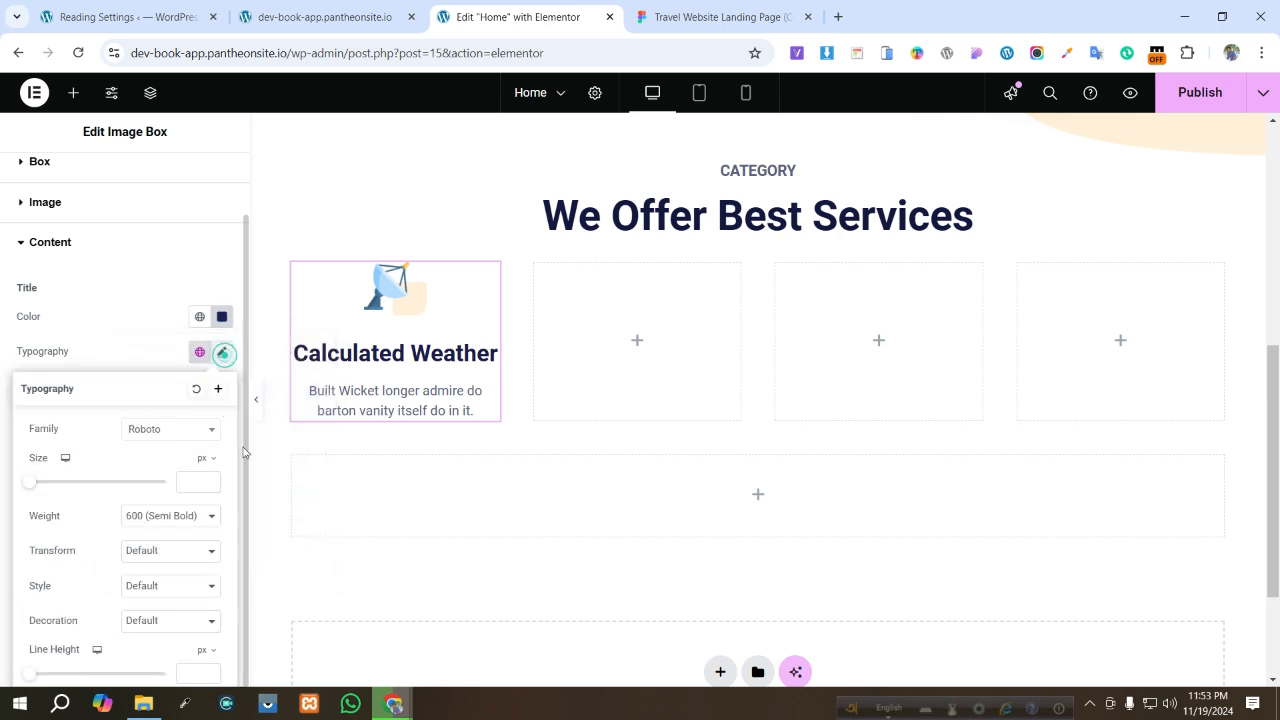
{"action": "left_click", "coordinate": [193, 484]}
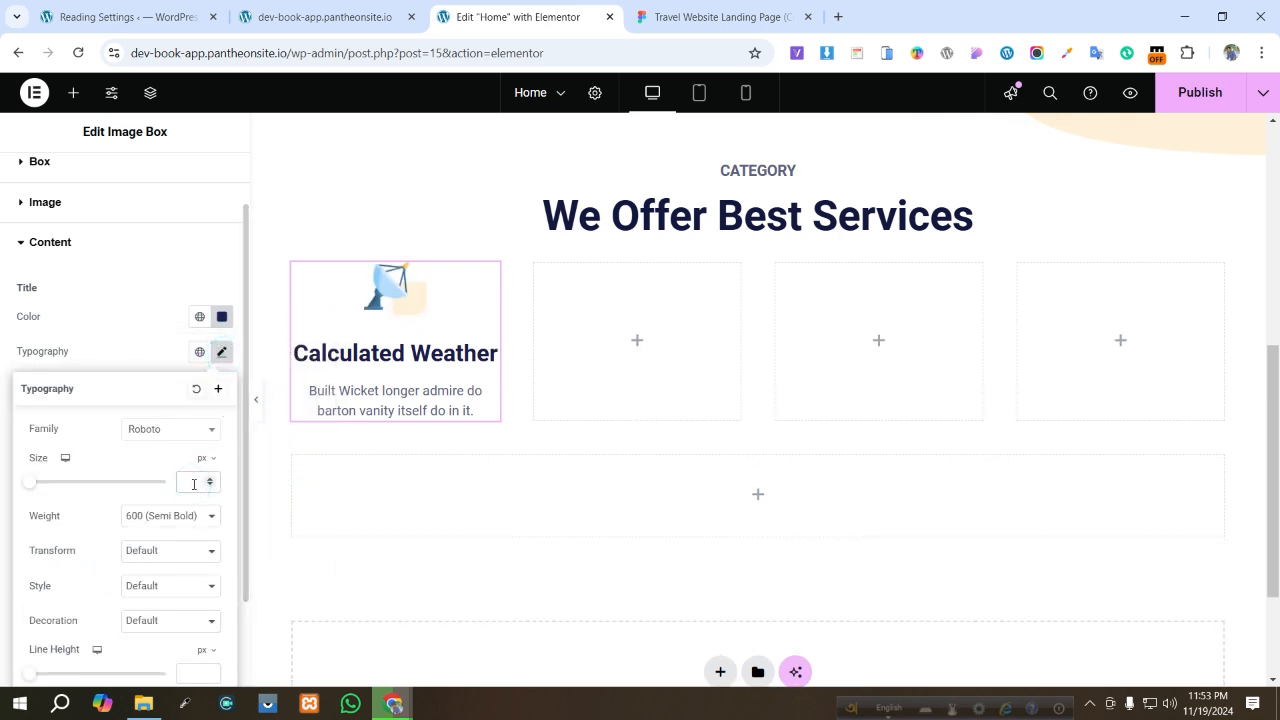
{"action": "type", "text": "20"}
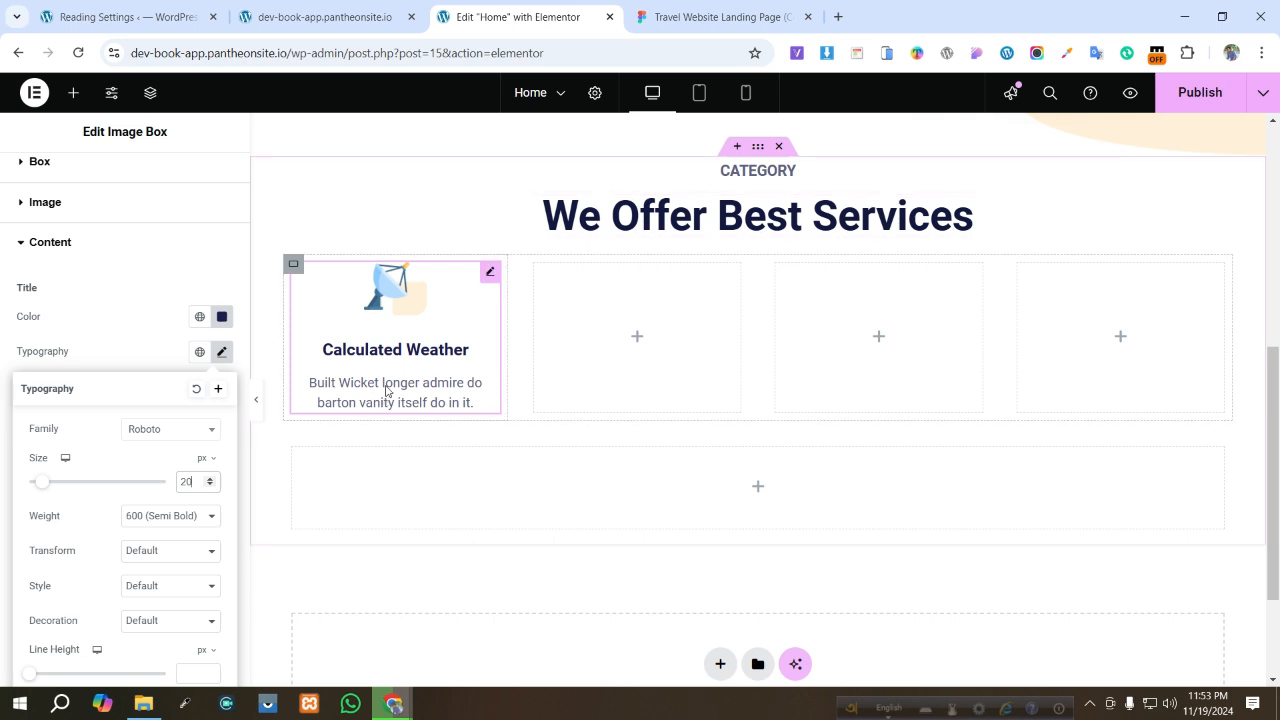
{"action": "left_click", "coordinate": [150, 287]}
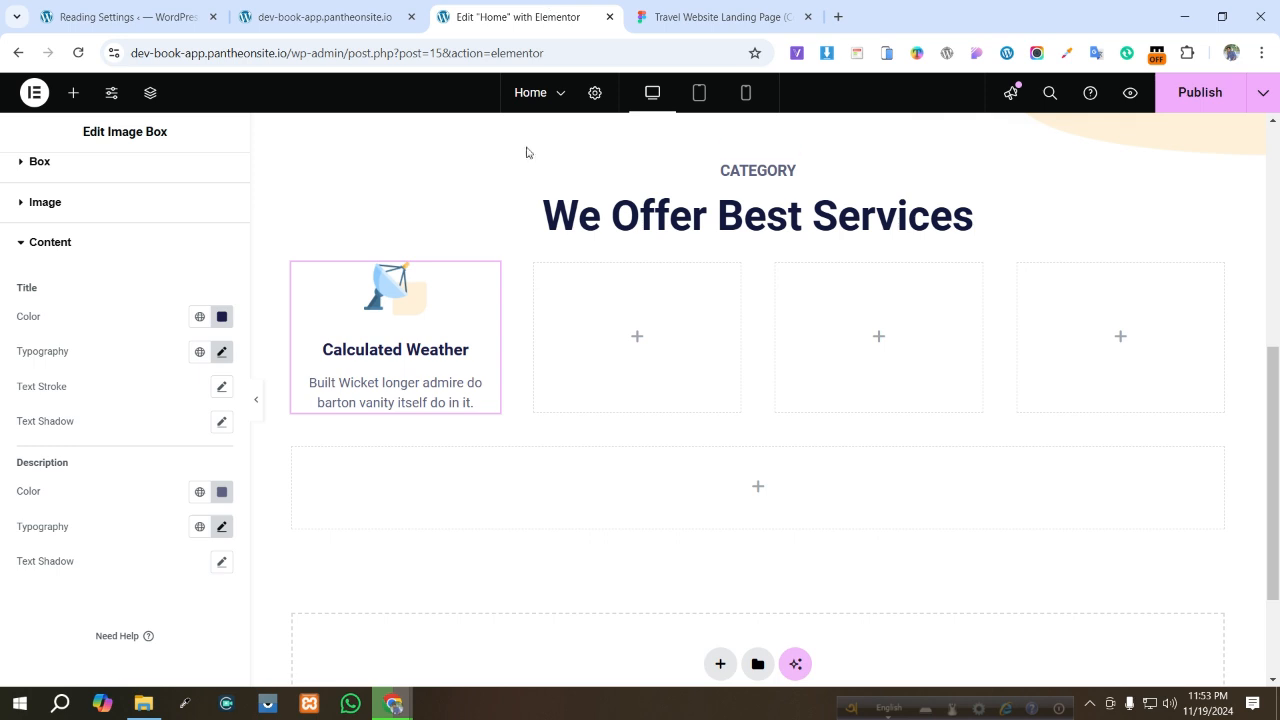
- Set the first card container's padding to 20 px on all sides
{"action": "left_click", "coordinate": [703, 8]}
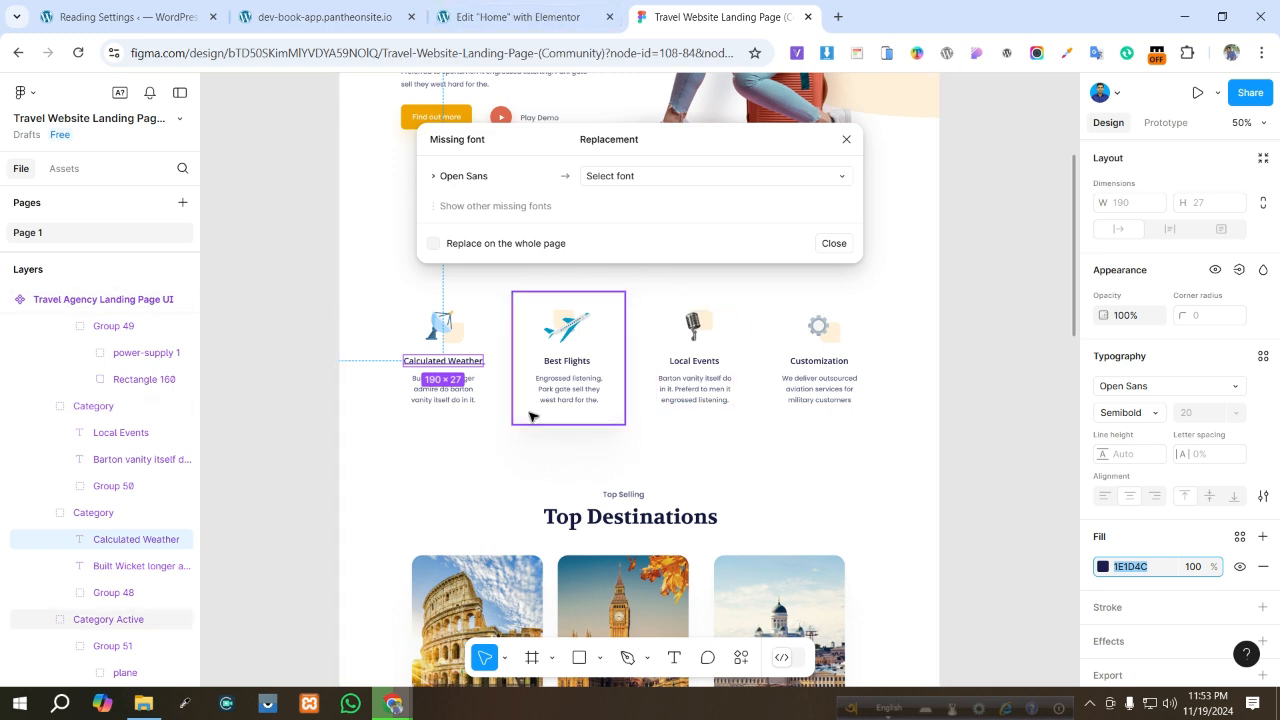
{"action": "left_click", "coordinate": [517, 17]}
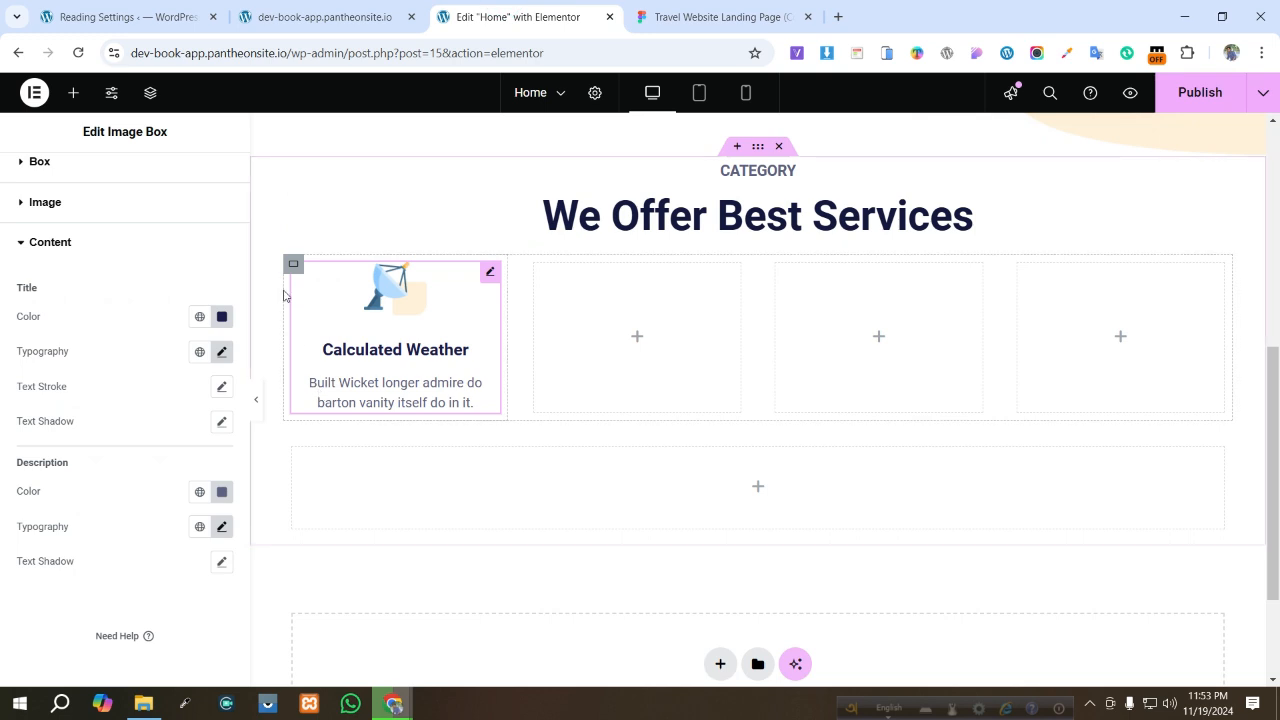
{"action": "left_click", "coordinate": [296, 266]}
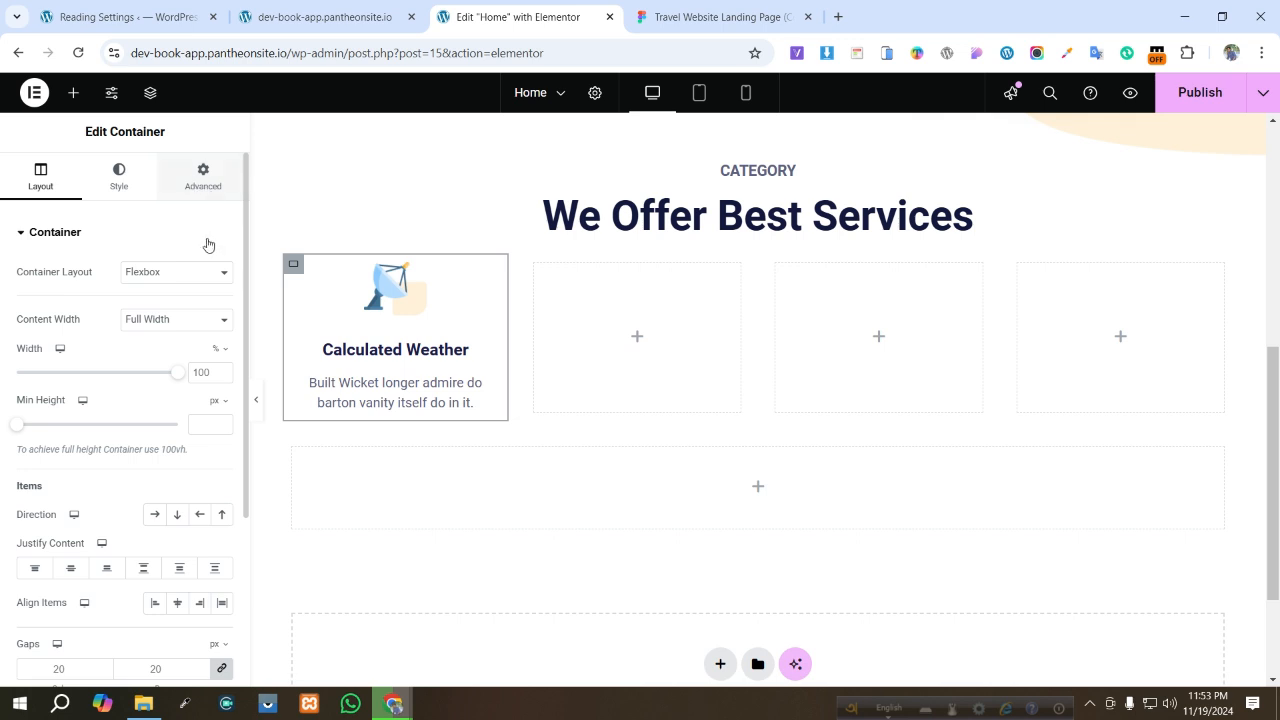
{"action": "left_click", "coordinate": [204, 178]}
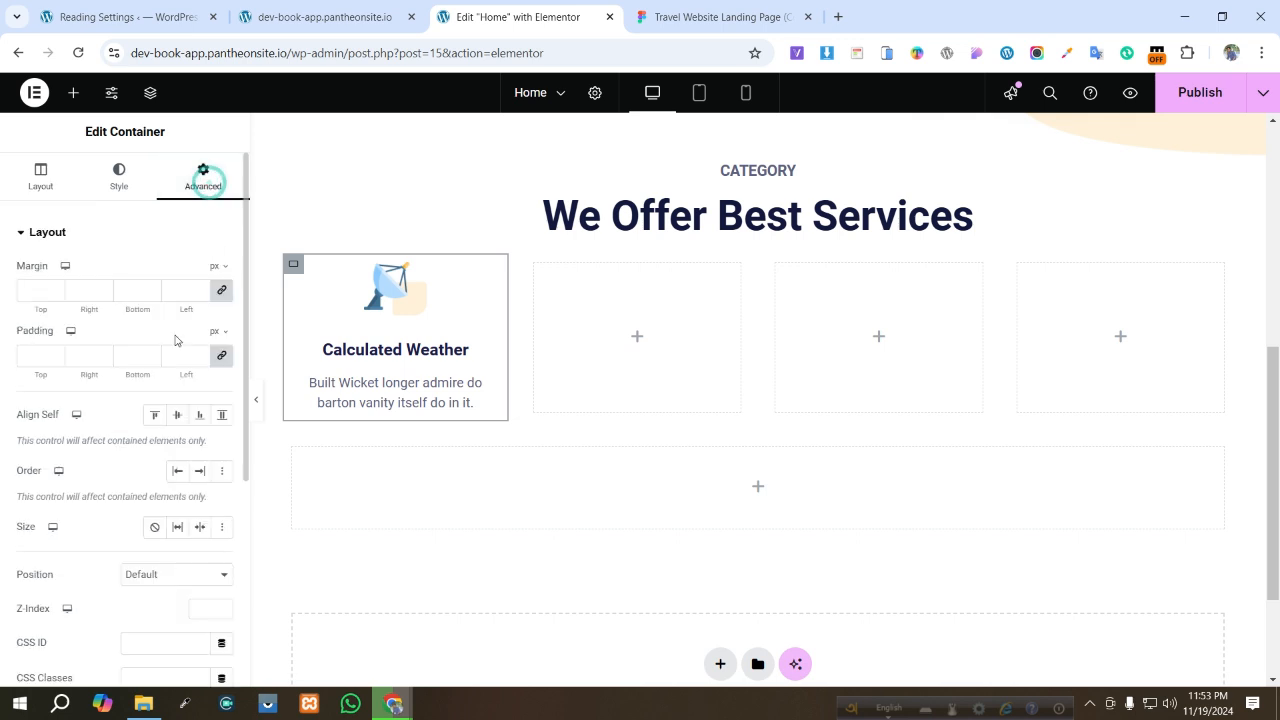
{"action": "left_click", "coordinate": [27, 360]}
{"action": "type", "text": "20"}
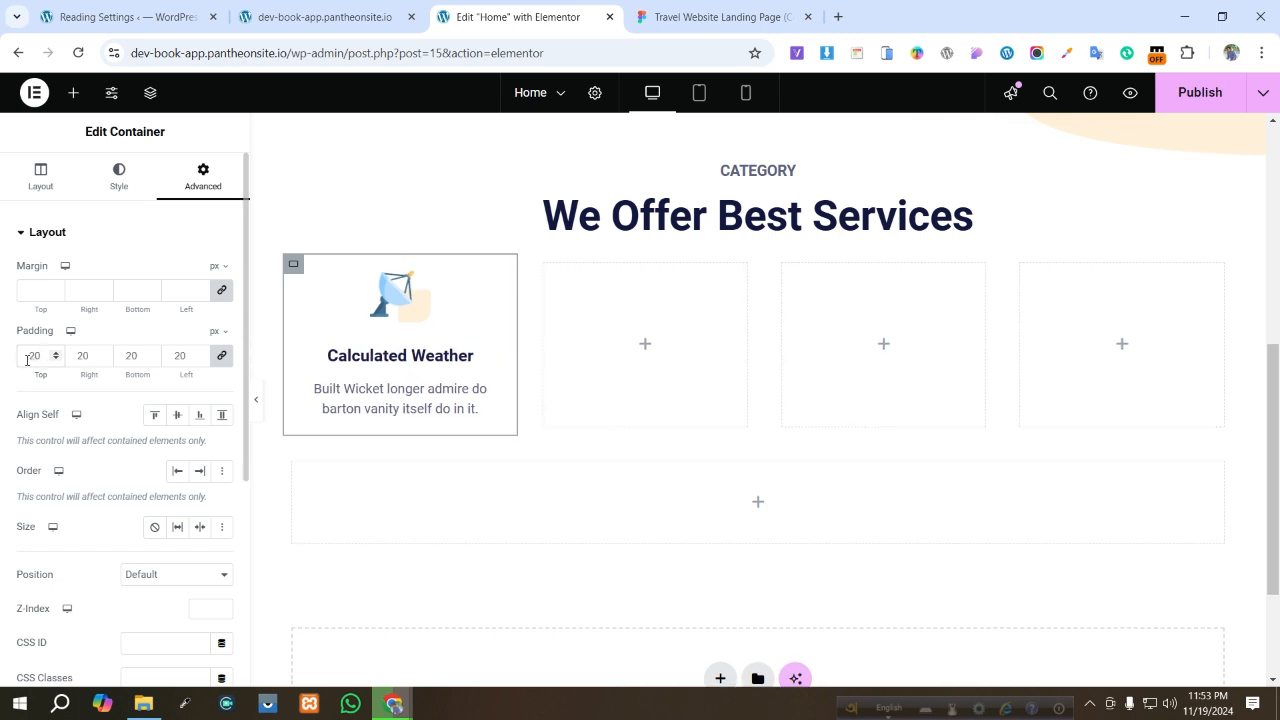
- Give the card container a 10 px border radius on all corners and add a box shadow
{"action": "scroll", "coordinate": [100, 485], "scroll_direction": "down", "scroll_amount": 3}
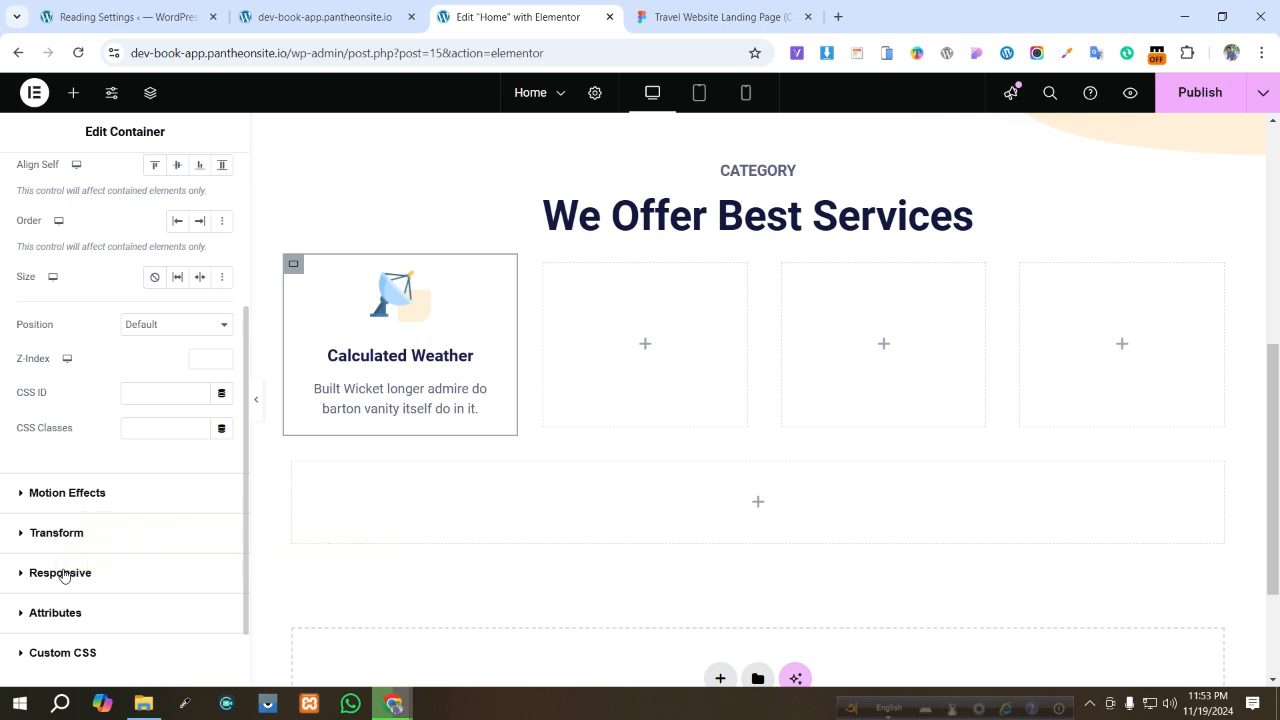
{"action": "scroll", "coordinate": [60, 575], "scroll_direction": "down", "scroll_amount": 1}
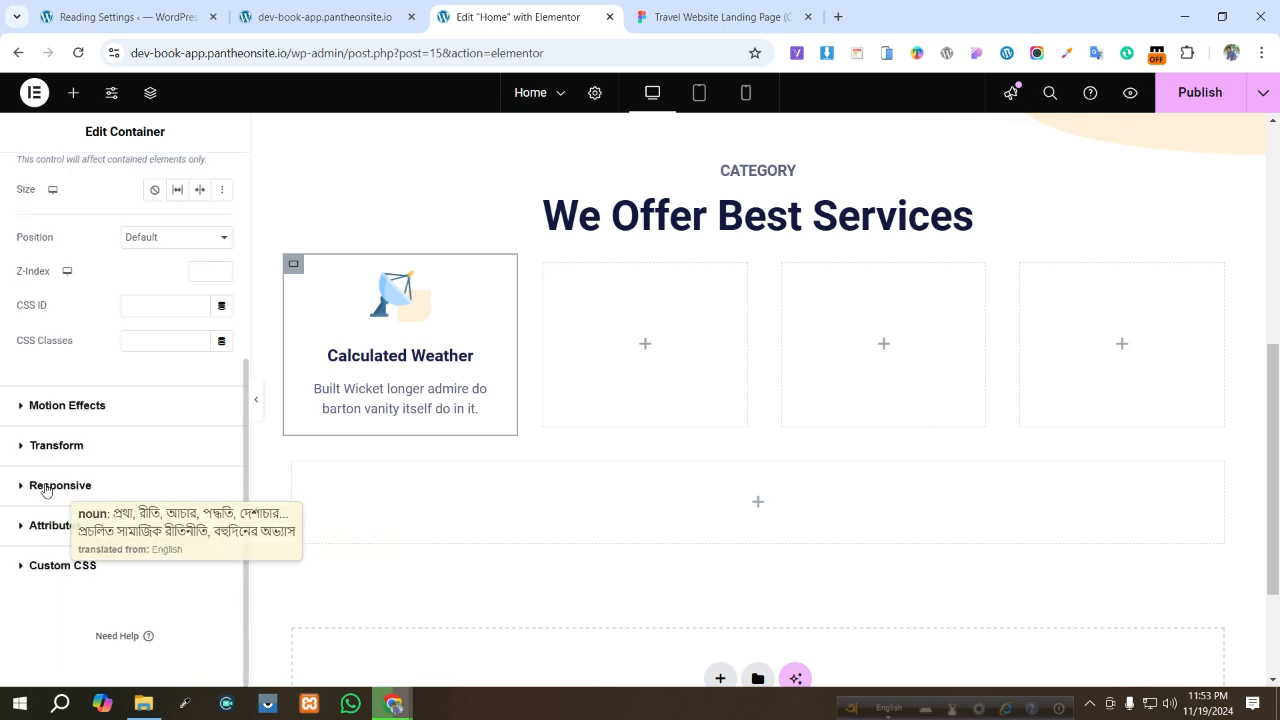
{"action": "scroll", "coordinate": [55, 468], "scroll_direction": "up", "scroll_amount": 3}
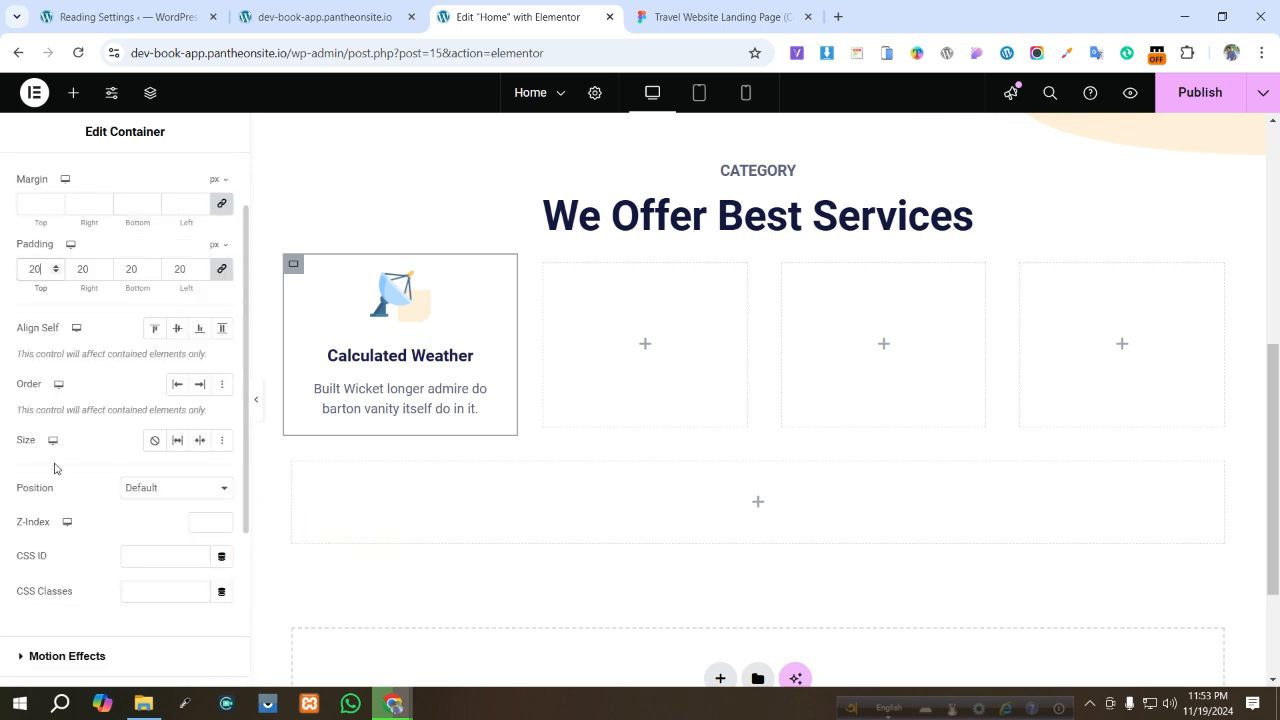
{"action": "scroll", "coordinate": [60, 470], "scroll_direction": "down", "scroll_amount": 3}
{"action": "scroll", "coordinate": [134, 243], "scroll_direction": "up", "scroll_amount": 4}
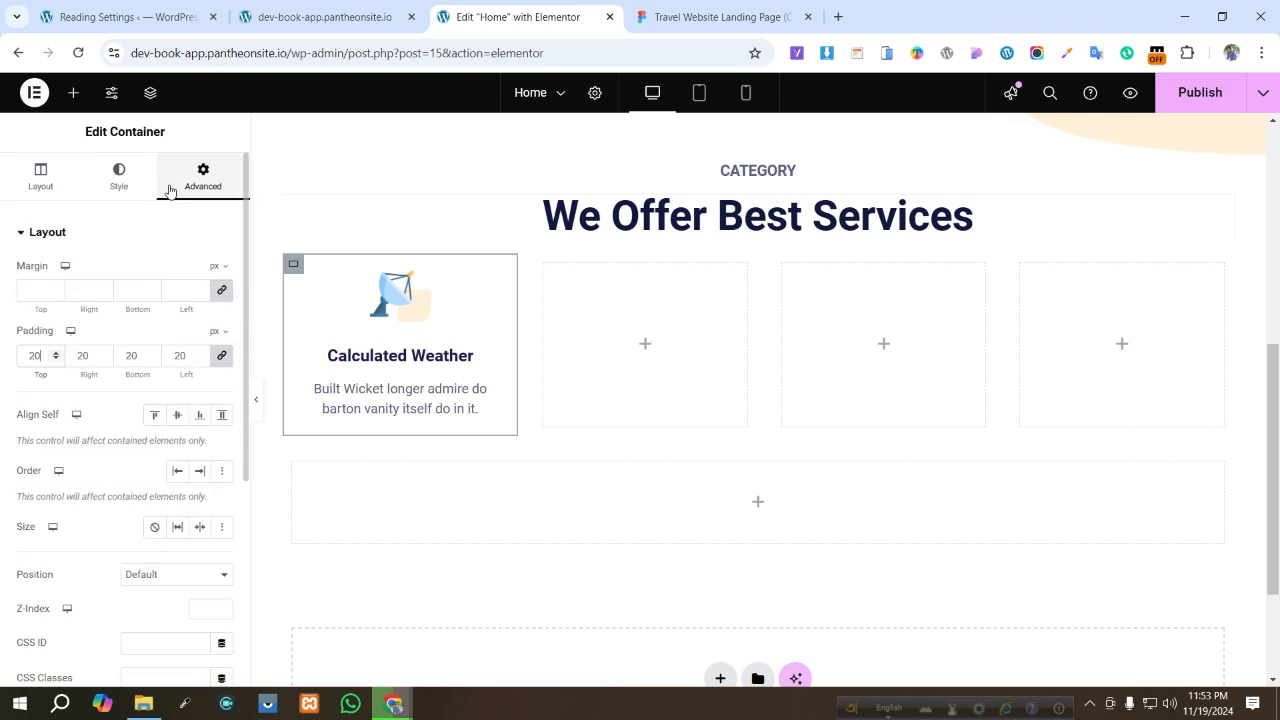
{"action": "left_click", "coordinate": [126, 192]}
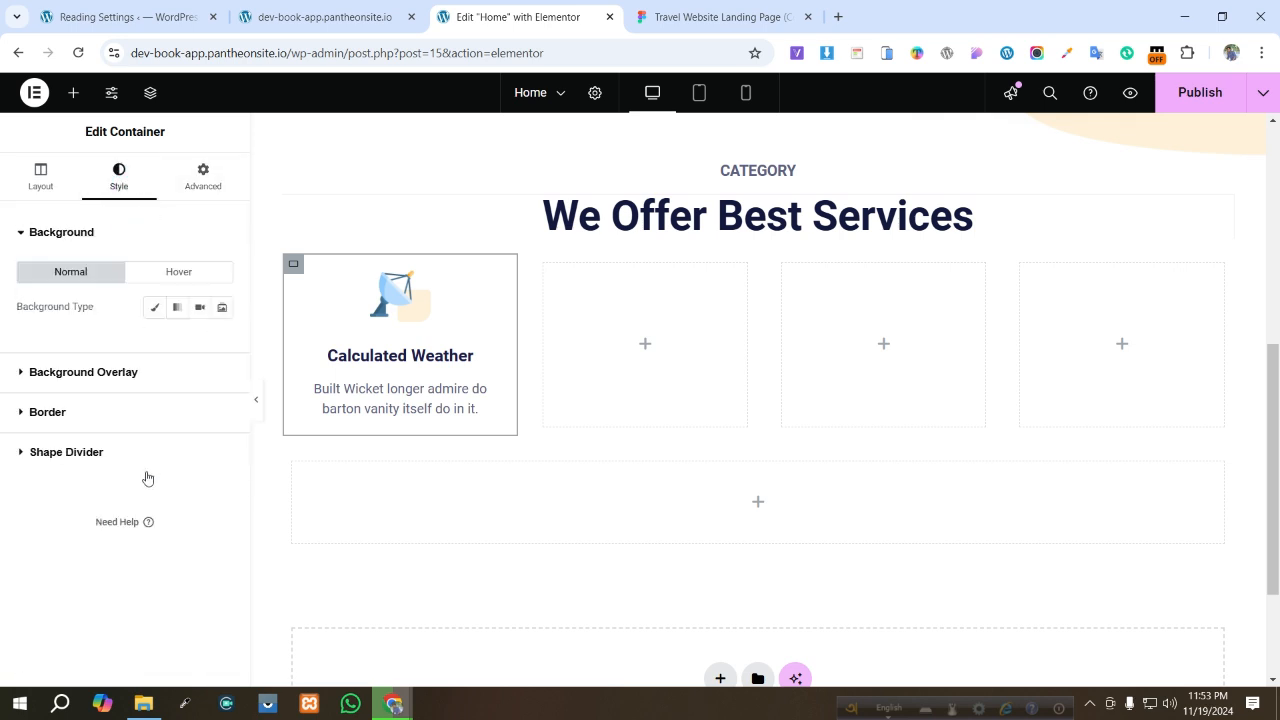
{"action": "left_click", "coordinate": [26, 411]}
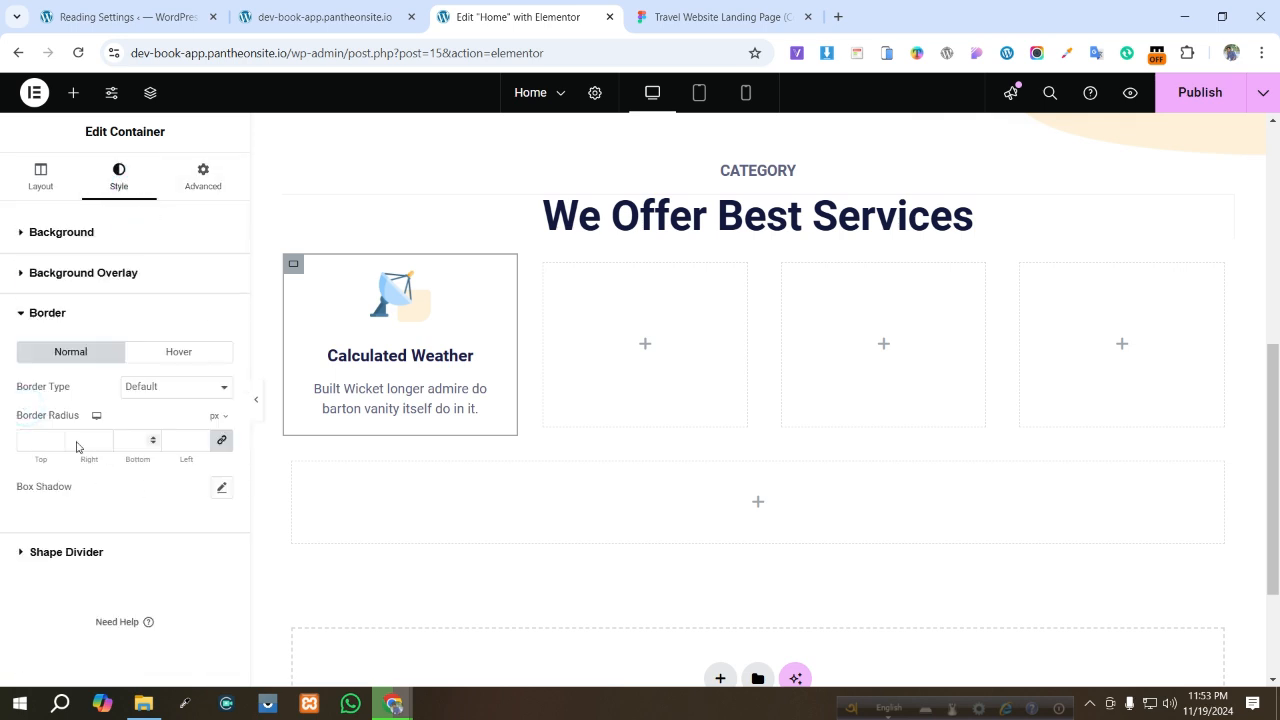
{"action": "left_click", "coordinate": [32, 441]}
{"action": "left_click", "coordinate": [223, 489]}
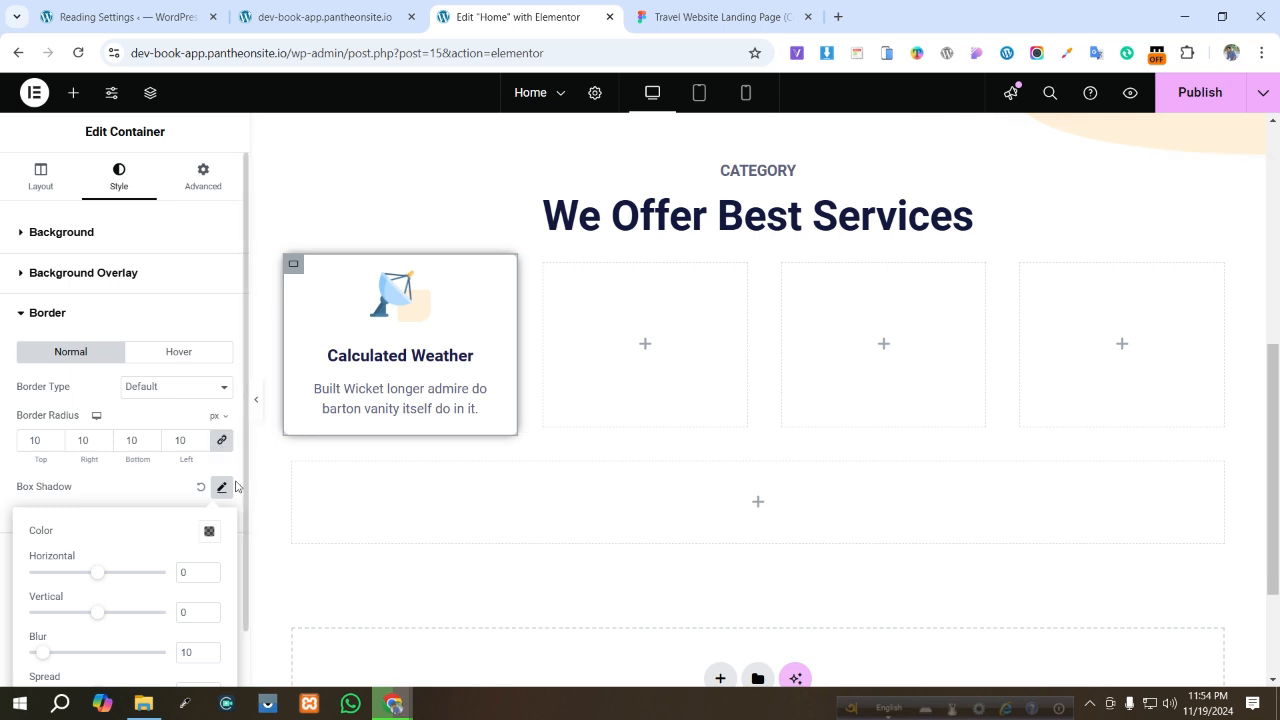
{"action": "left_click", "coordinate": [145, 487]}
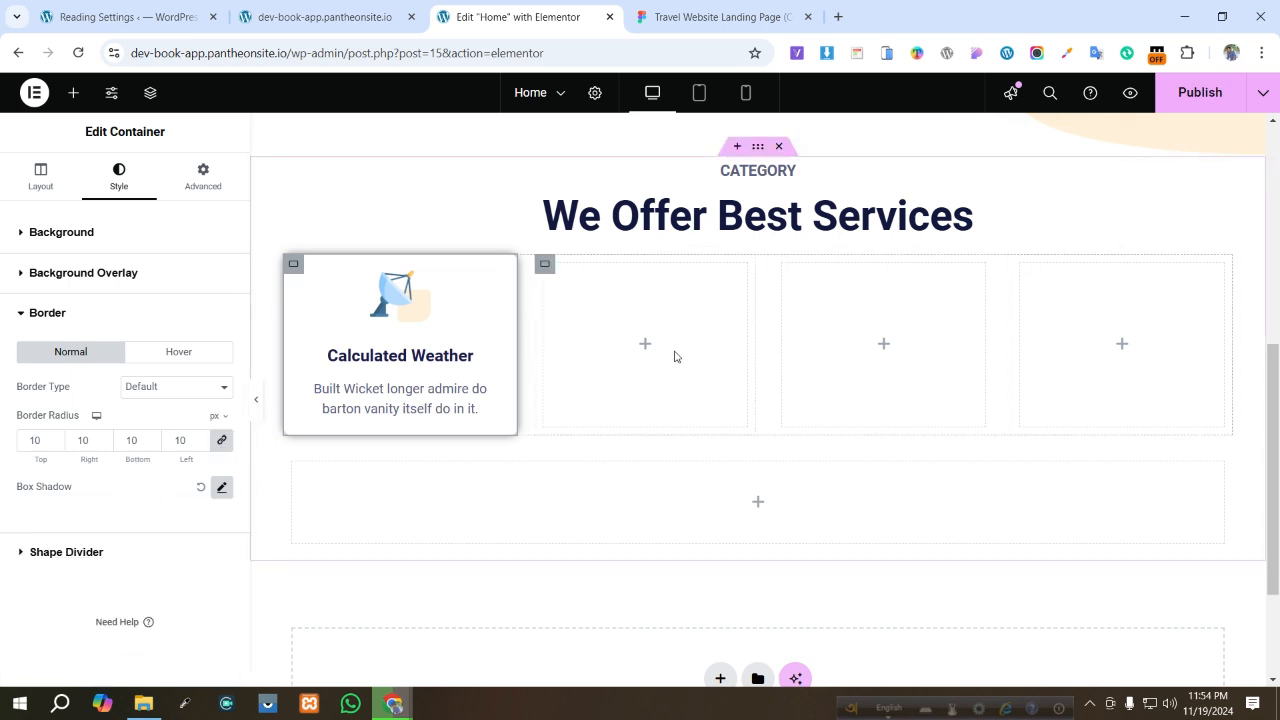
- Delete two of the empty placeholder containers beside the first card
{"action": "right_click", "coordinate": [580, 356]}
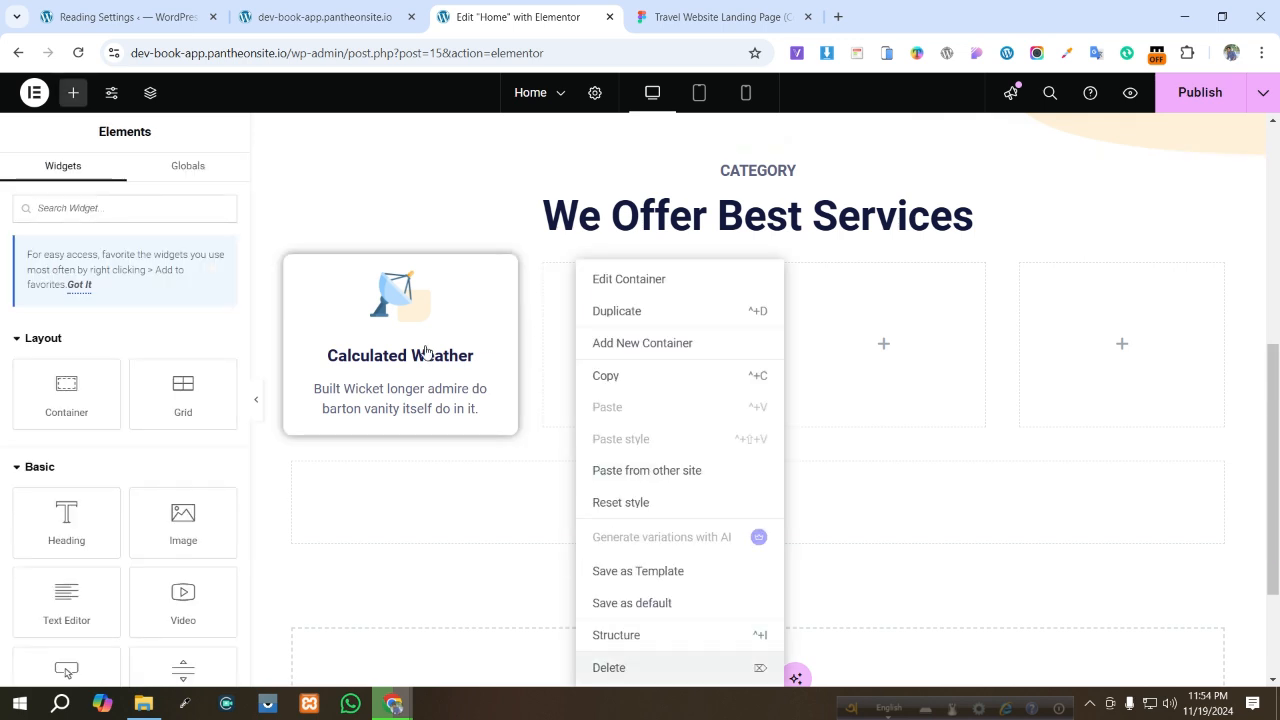
{"action": "key", "text": "Delete"}
{"action": "right_click", "coordinate": [720, 366]}
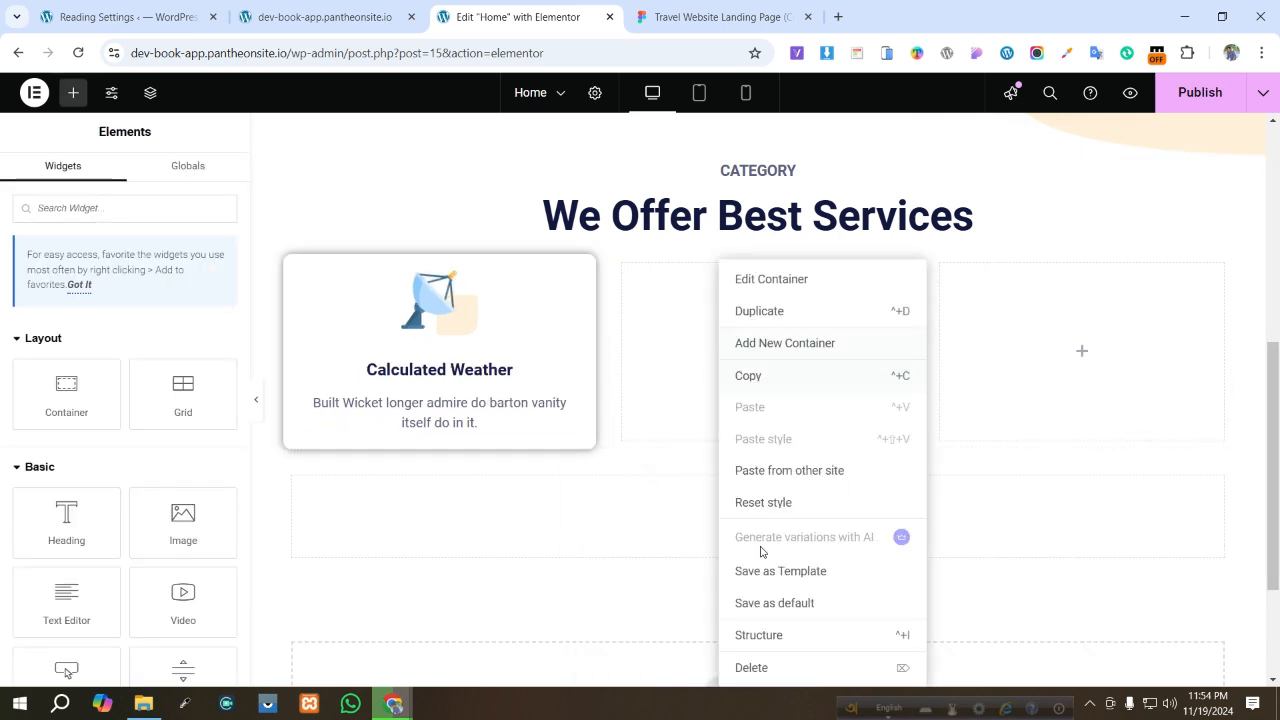
{"action": "left_click", "coordinate": [784, 665]}
- Duplicate the card container three times and delete the remaining empty placeholder container, leaving four cards
{"action": "right_click", "coordinate": [643, 331]}
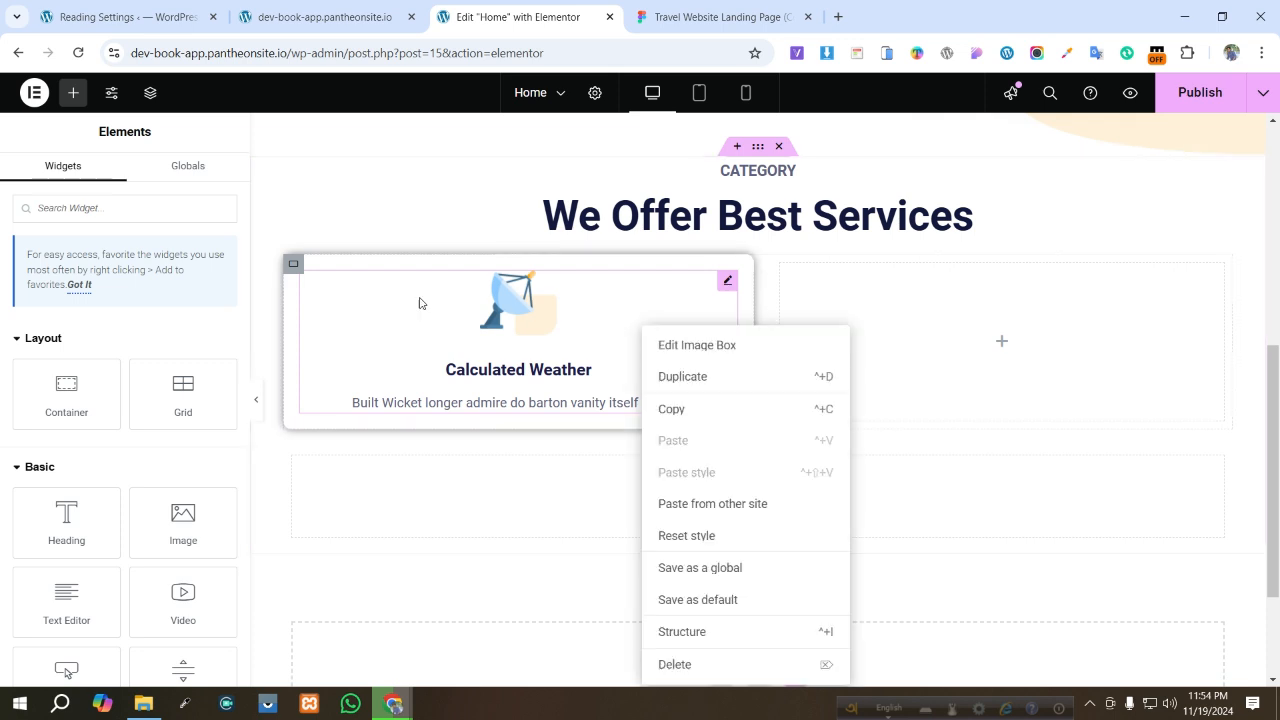
{"action": "right_click", "coordinate": [295, 264]}
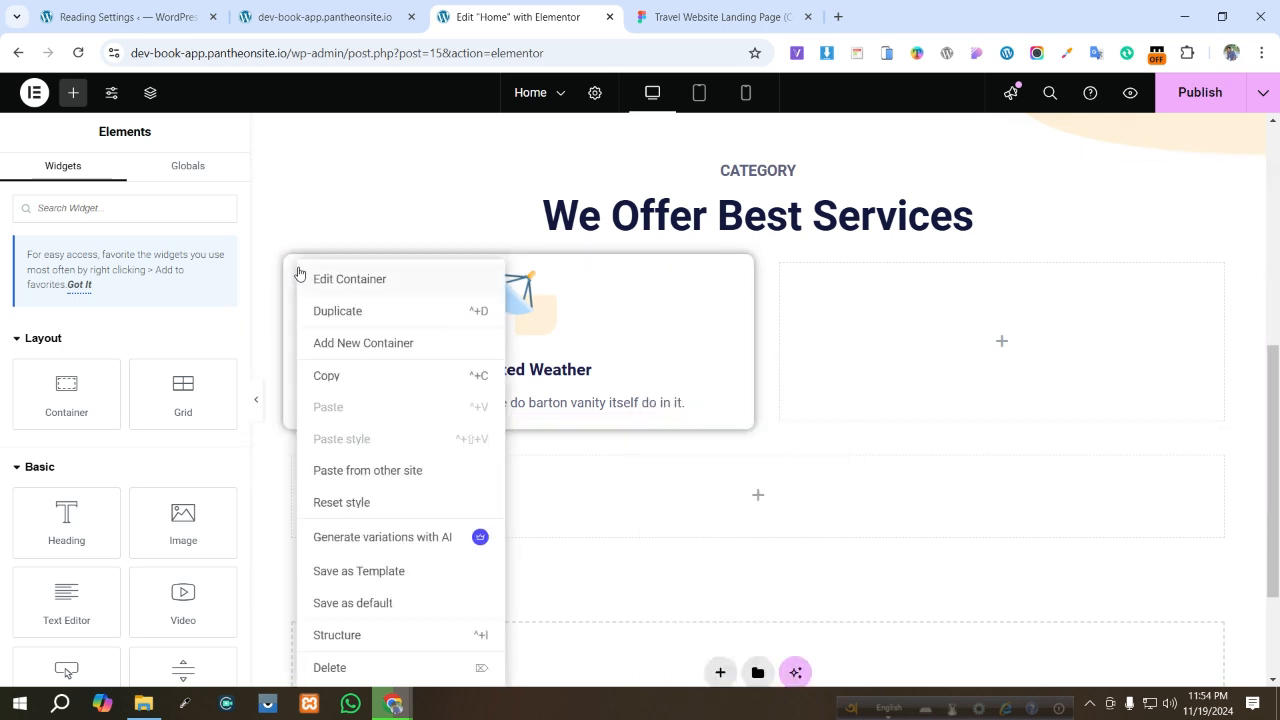
{"action": "left_click", "coordinate": [325, 312]}
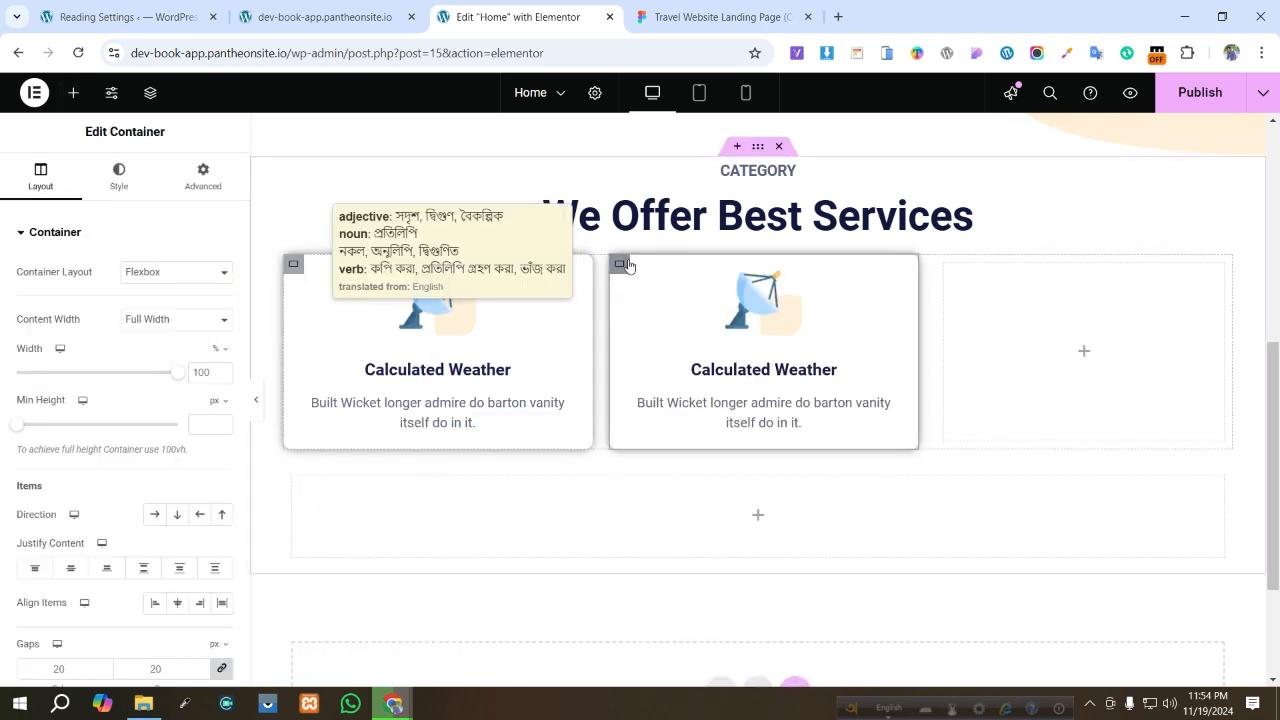
{"action": "right_click", "coordinate": [621, 266]}
{"action": "left_click", "coordinate": [808, 313]}
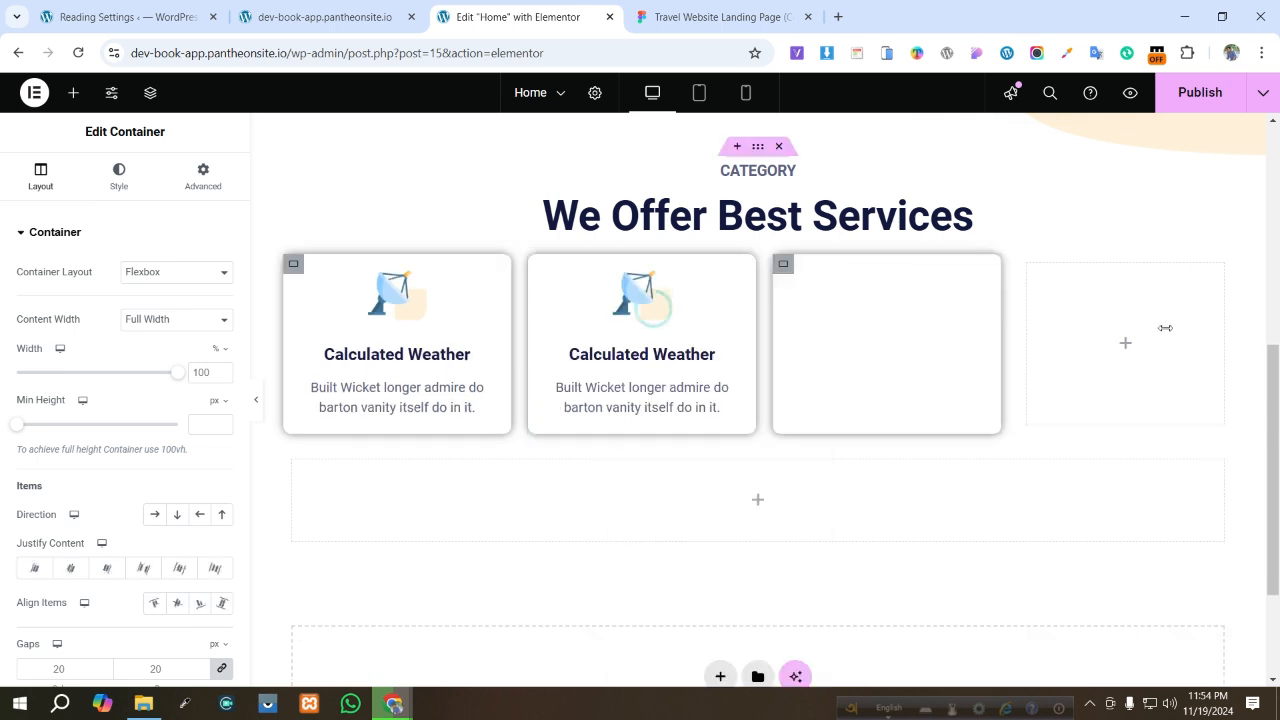
{"action": "right_click", "coordinate": [1073, 347]}
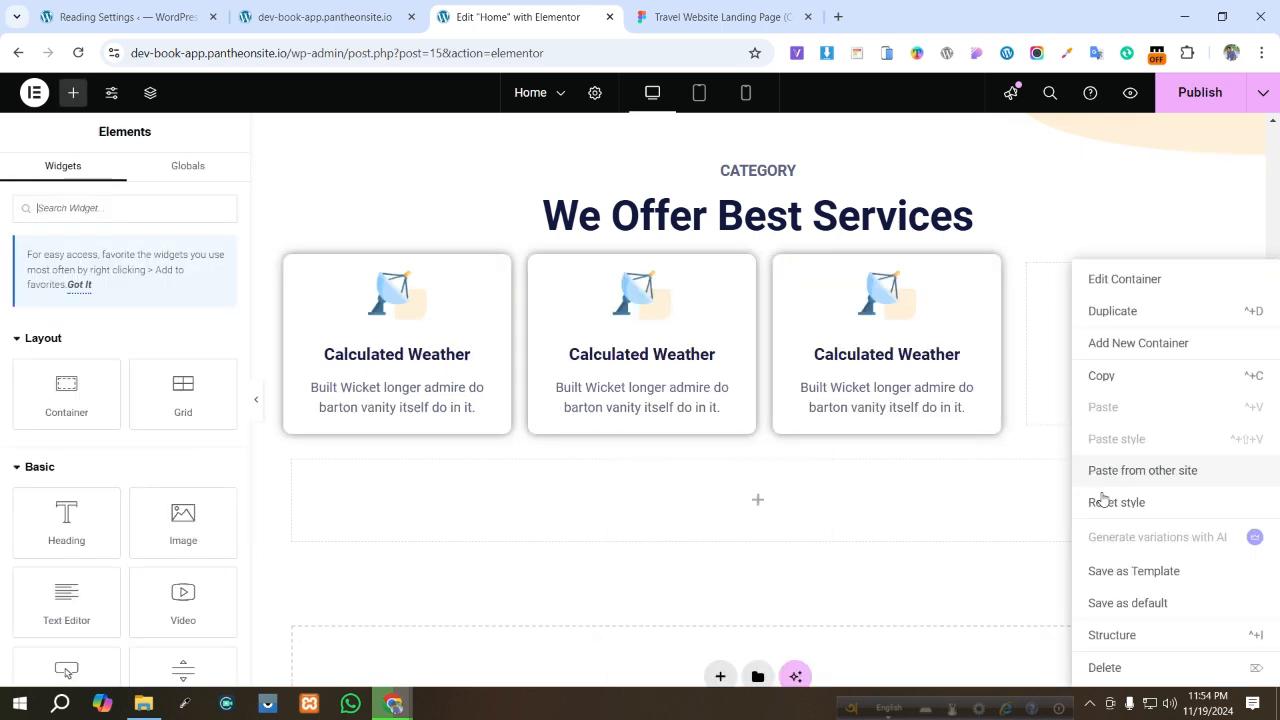
{"action": "left_click", "coordinate": [1134, 677]}
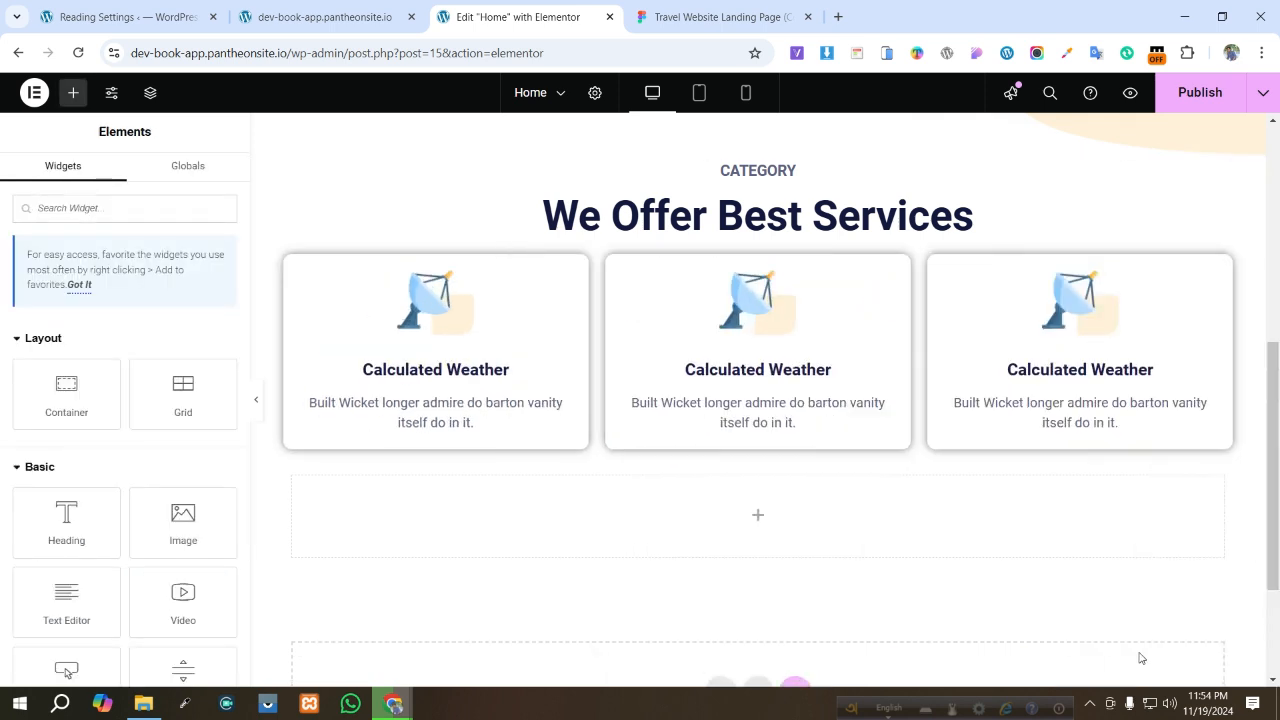
{"action": "right_click", "coordinate": [996, 340]}
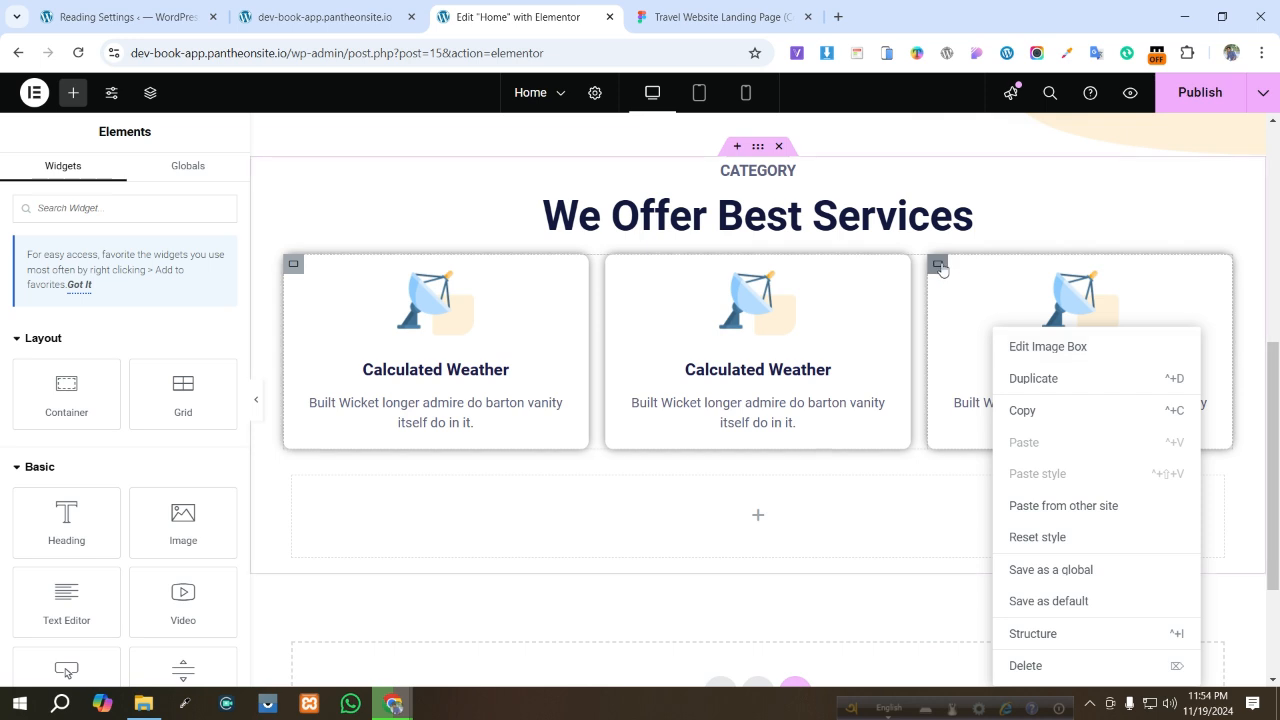
{"action": "right_click", "coordinate": [937, 264]}
{"action": "left_click", "coordinate": [968, 312]}
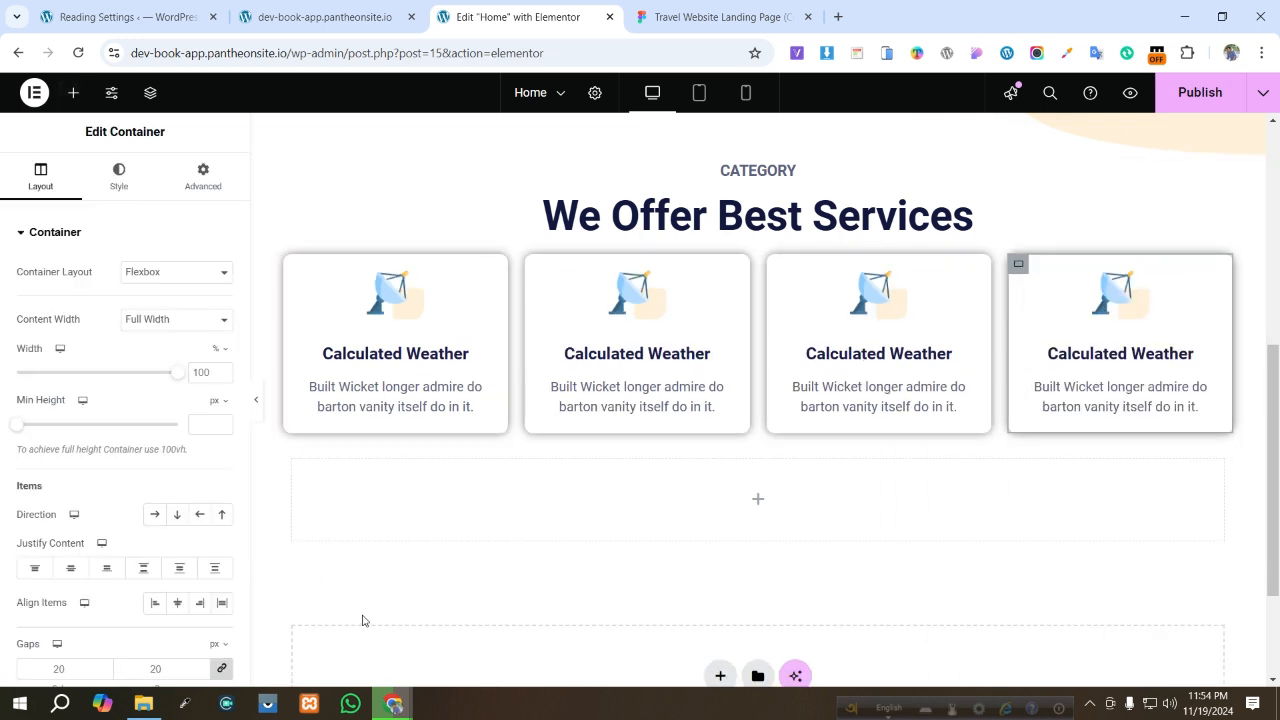
- Replace the second card's image with the plane icon Group-51.png from the media library
{"action": "left_click", "coordinate": [637, 309]}
{"action": "left_click", "coordinate": [722, 14]}
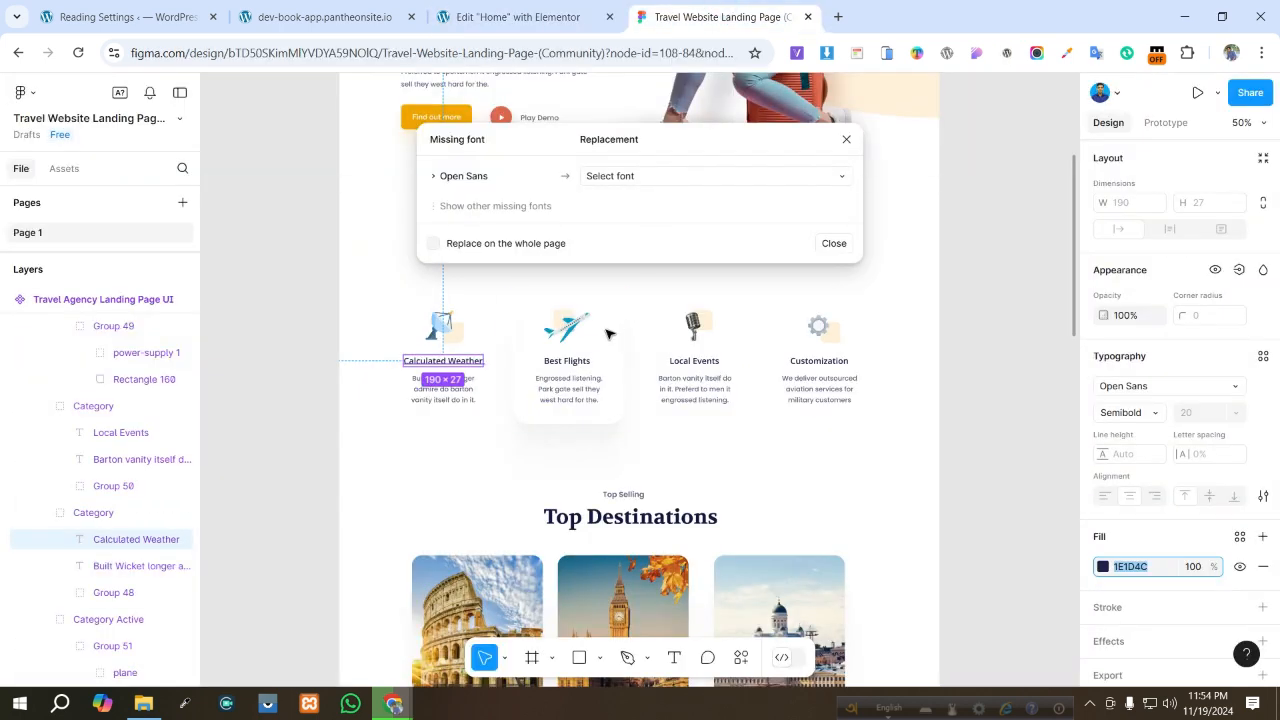
{"action": "left_click", "coordinate": [517, 17]}
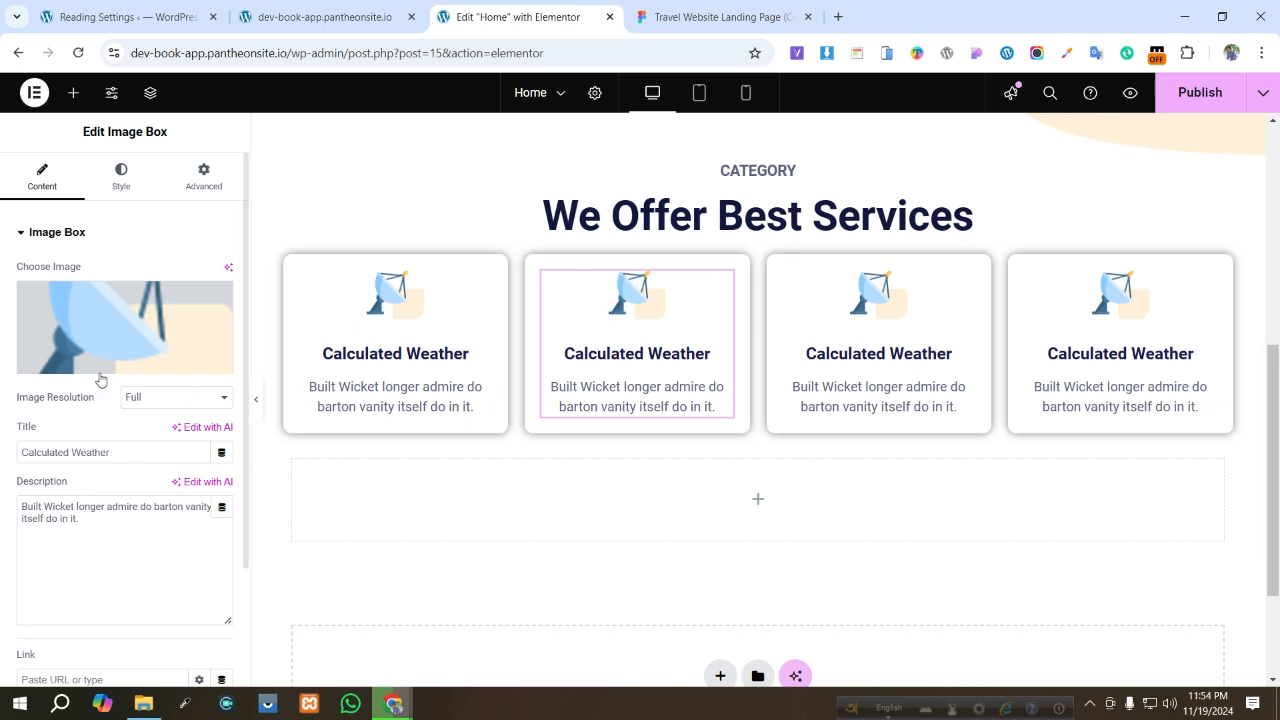
{"action": "left_click", "coordinate": [114, 335]}
{"action": "left_click", "coordinate": [428, 303]}
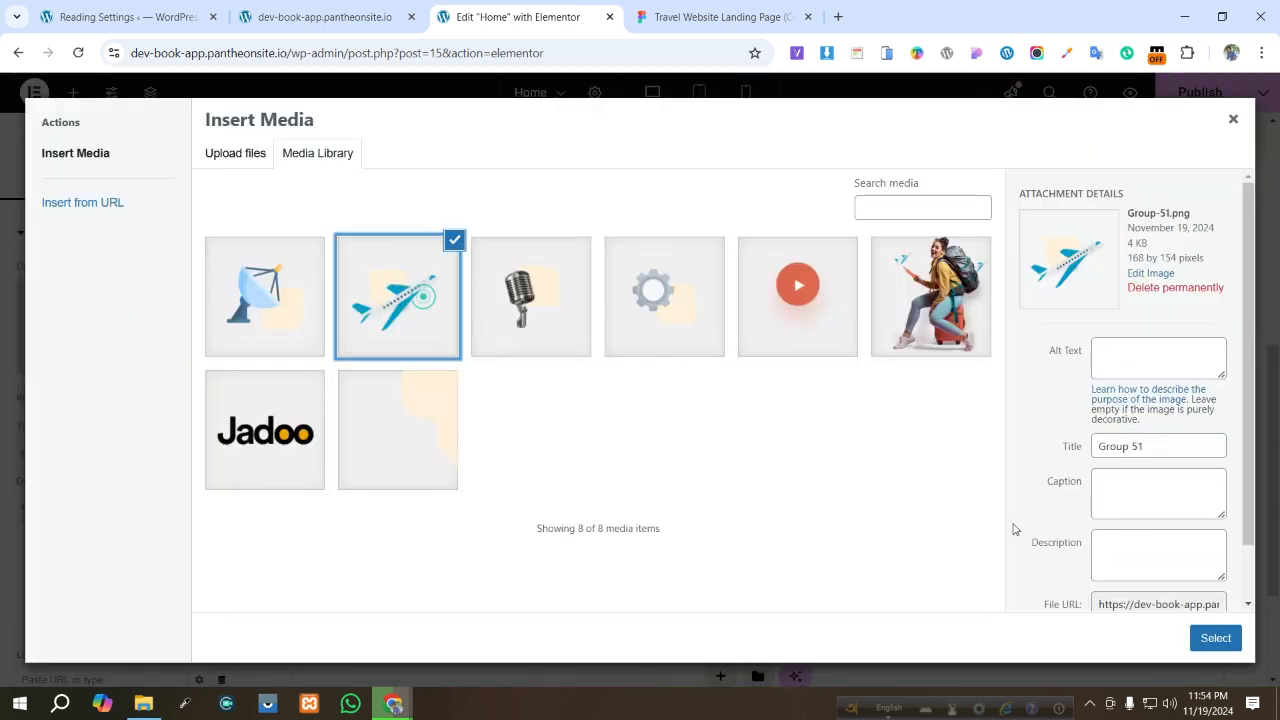
{"action": "left_click", "coordinate": [1215, 638]}
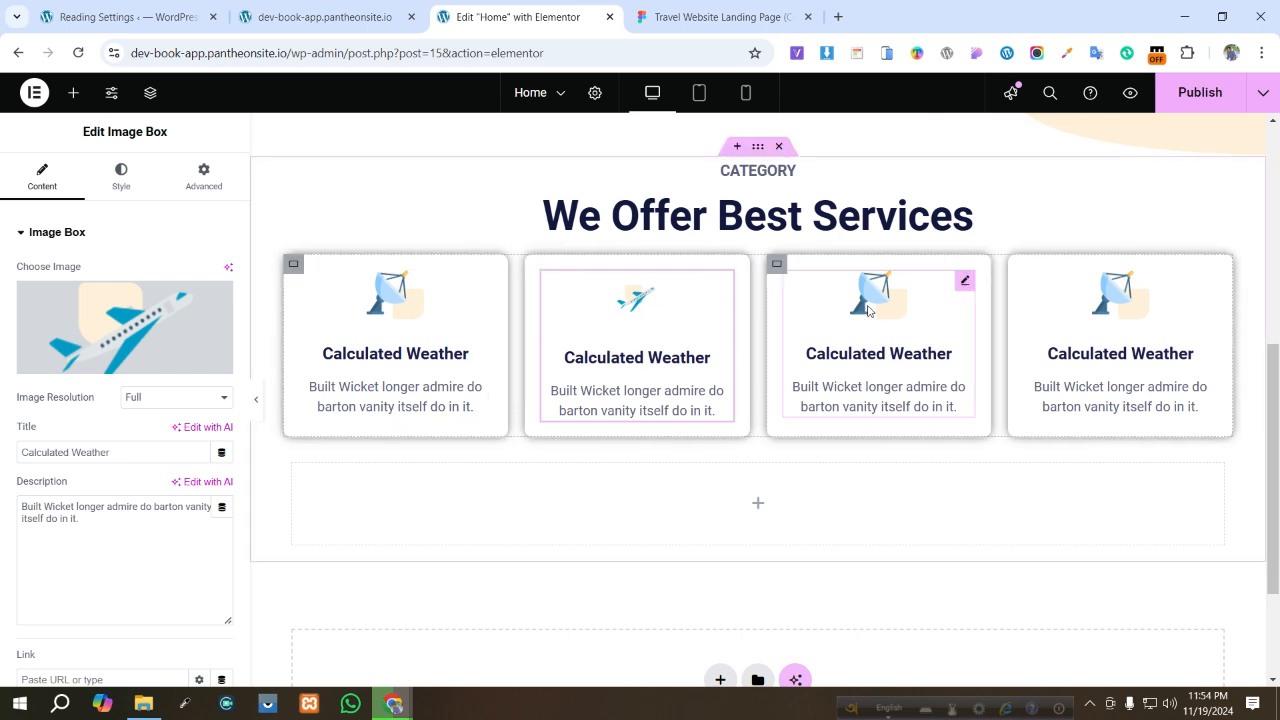
- Replace the third card's image with the microphone icon from the media library
{"action": "left_click", "coordinate": [965, 312]}
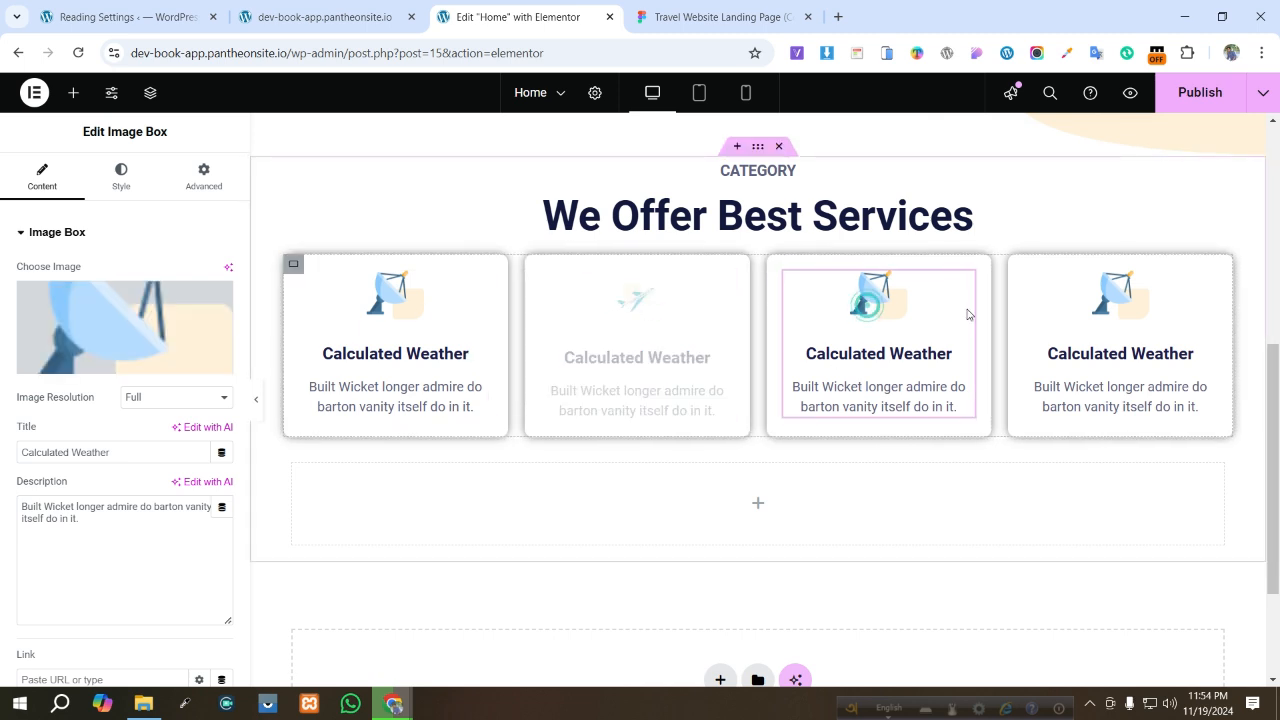
{"action": "left_click", "coordinate": [714, 22]}
{"action": "left_click", "coordinate": [517, 17]}
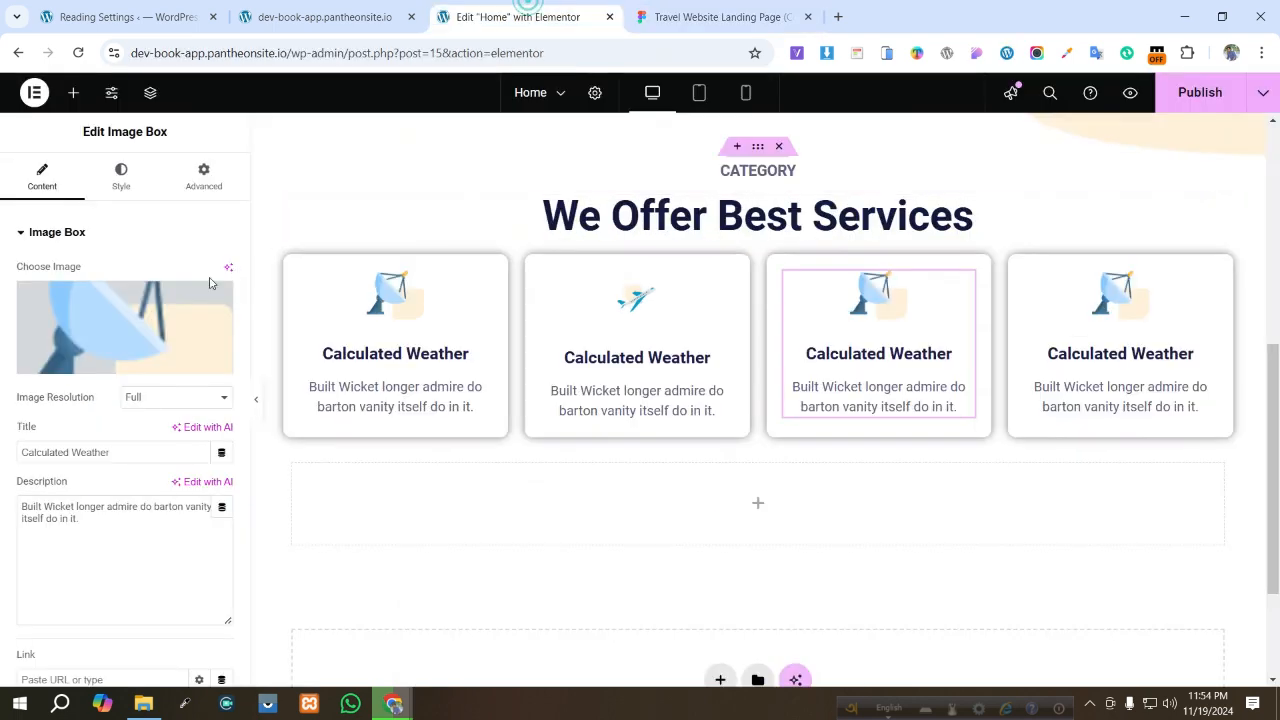
{"action": "left_click", "coordinate": [110, 318]}
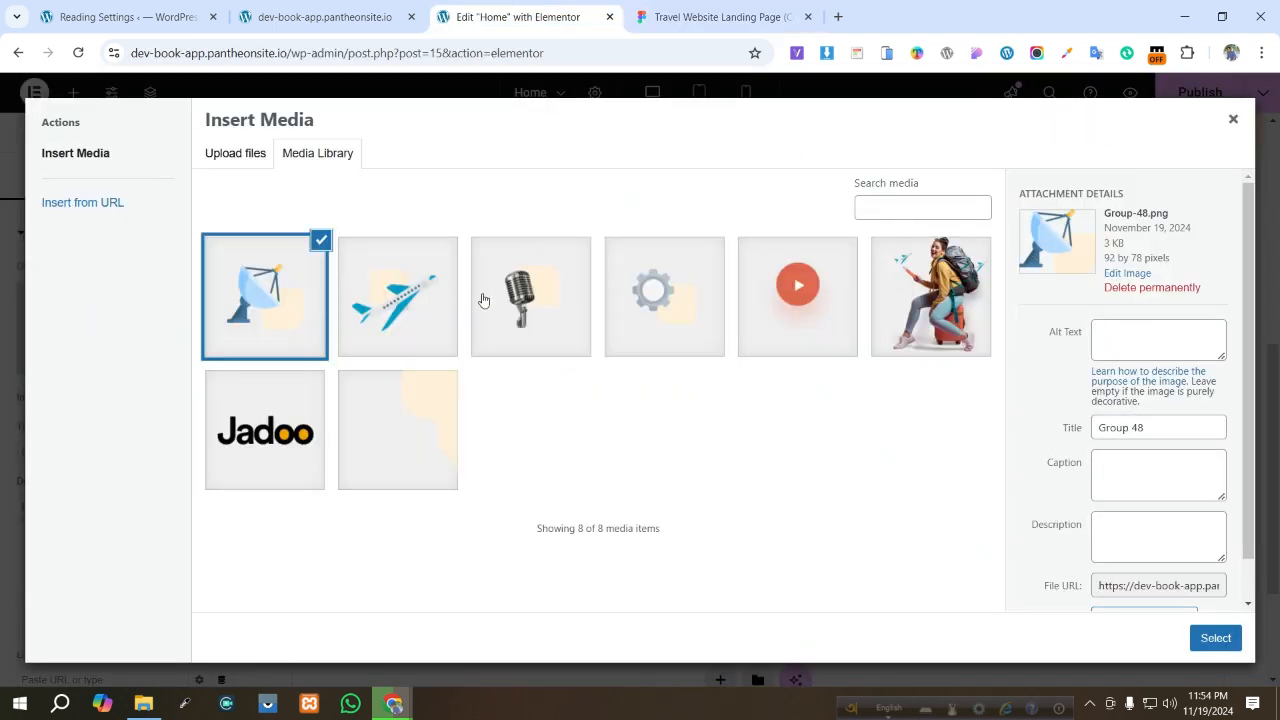
{"action": "left_click", "coordinate": [483, 300]}
{"action": "left_click", "coordinate": [1214, 638]}
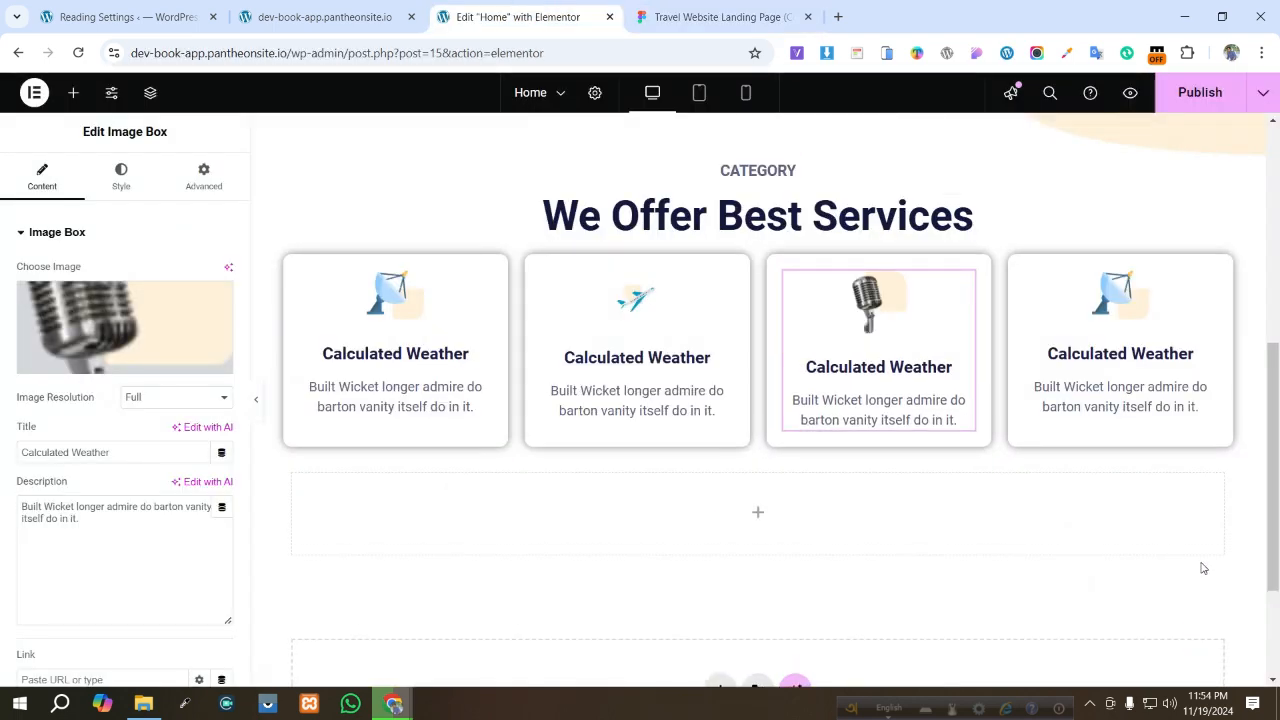
- Replace the fourth card's image with the gear icon Group-49.png from the media library
{"action": "left_click", "coordinate": [1147, 325]}
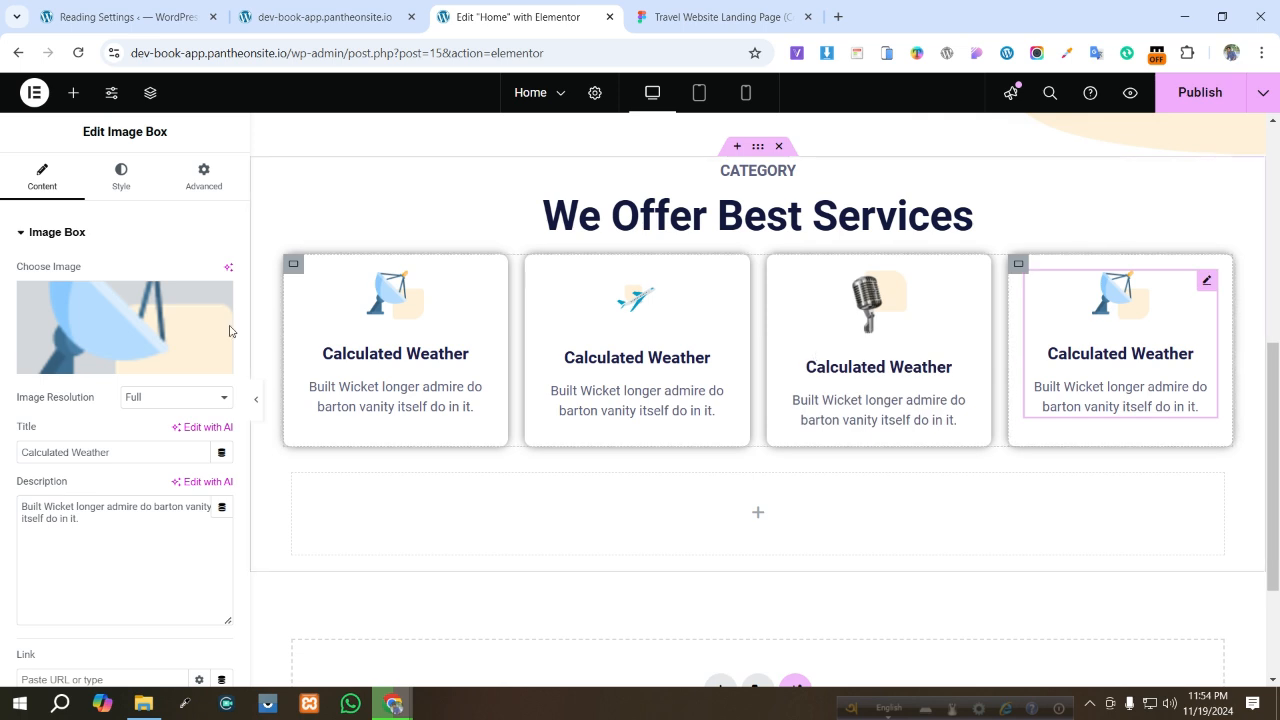
{"action": "left_click", "coordinate": [120, 328]}
{"action": "left_click", "coordinate": [660, 305]}
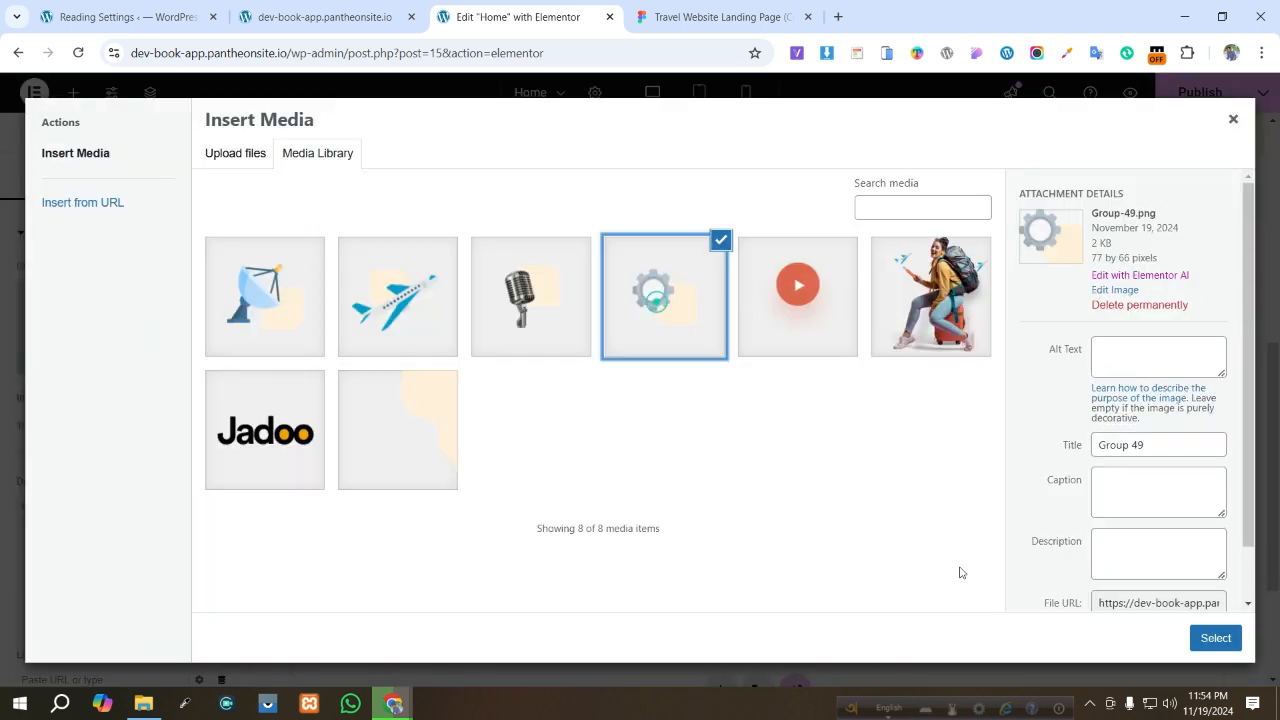
{"action": "left_click", "coordinate": [1215, 638]}
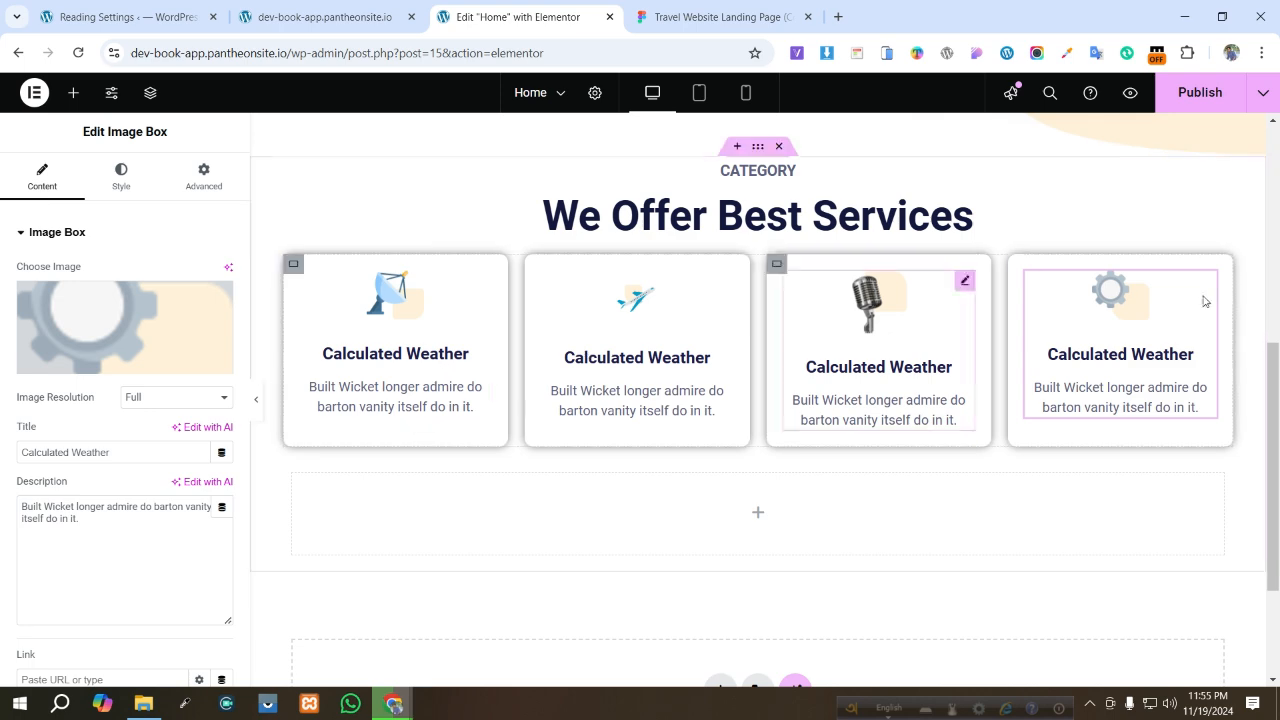
- Copy the Best Flights heading from the Figma design and paste it as the second card's title
{"action": "left_click", "coordinate": [690, 17]}
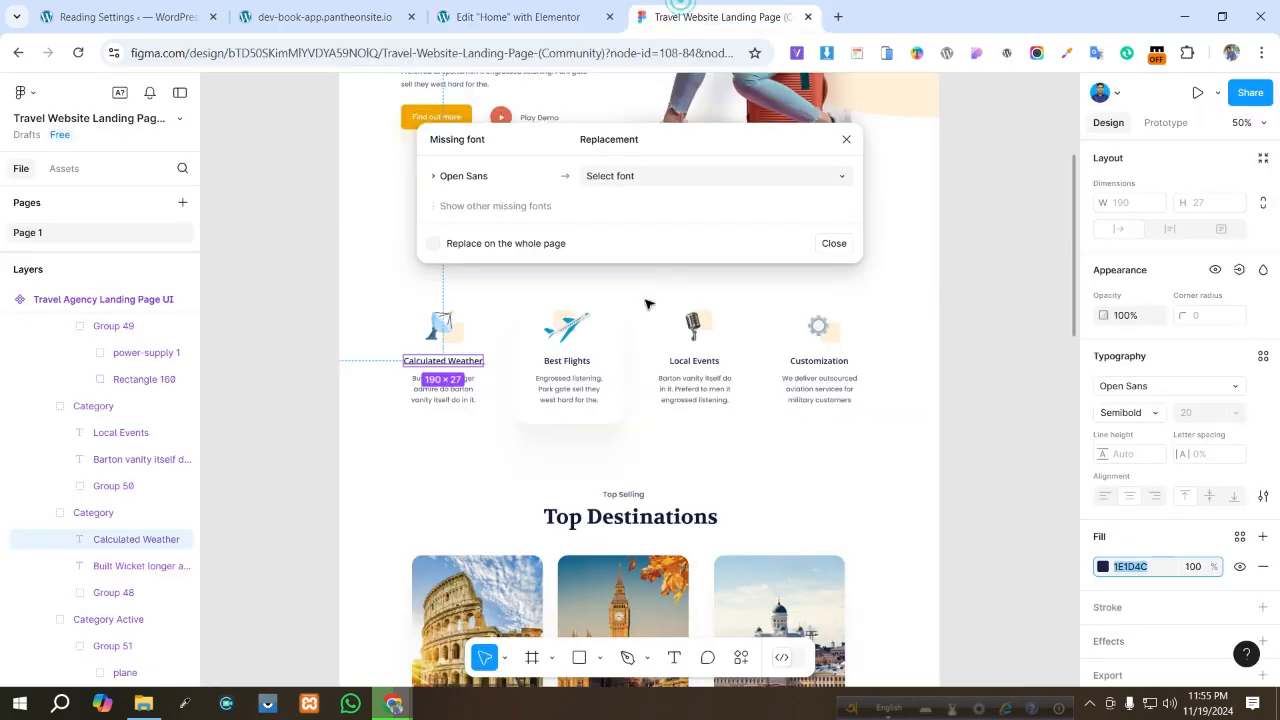
{"action": "double_click", "coordinate": [568, 362]}
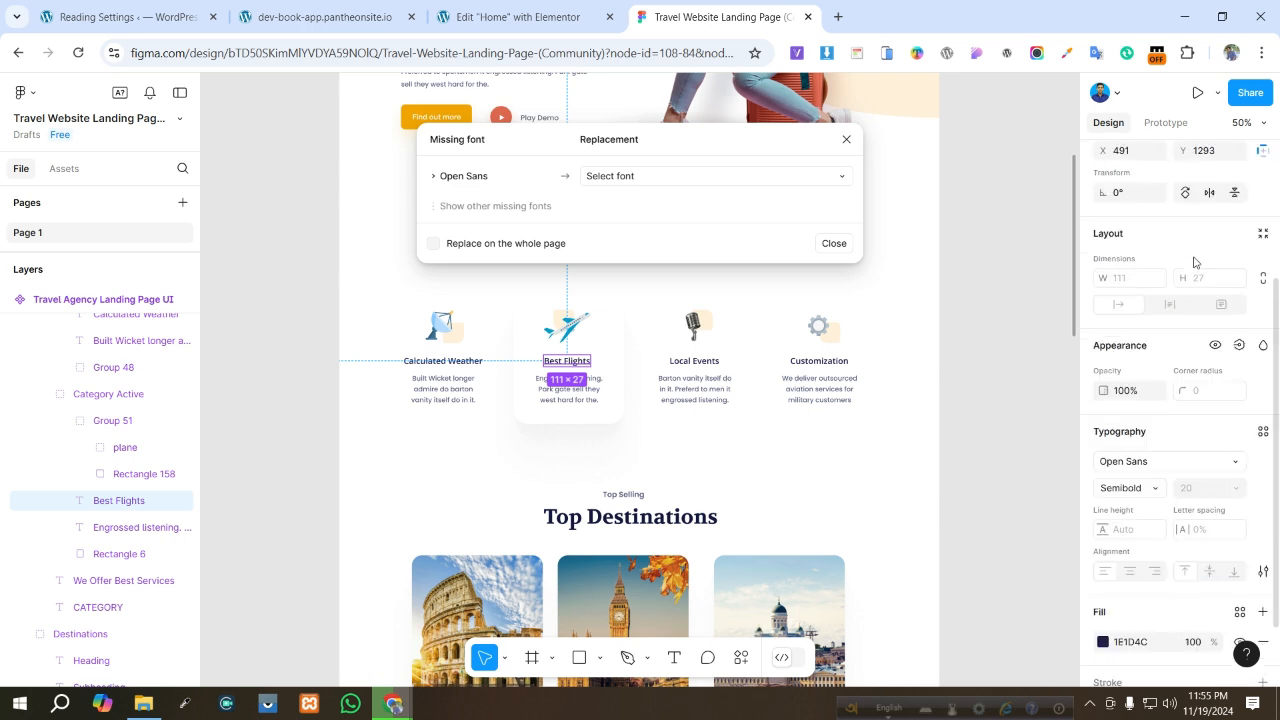
{"action": "left_click", "coordinate": [1174, 190]}
{"action": "key", "text": "ctrl+c"}
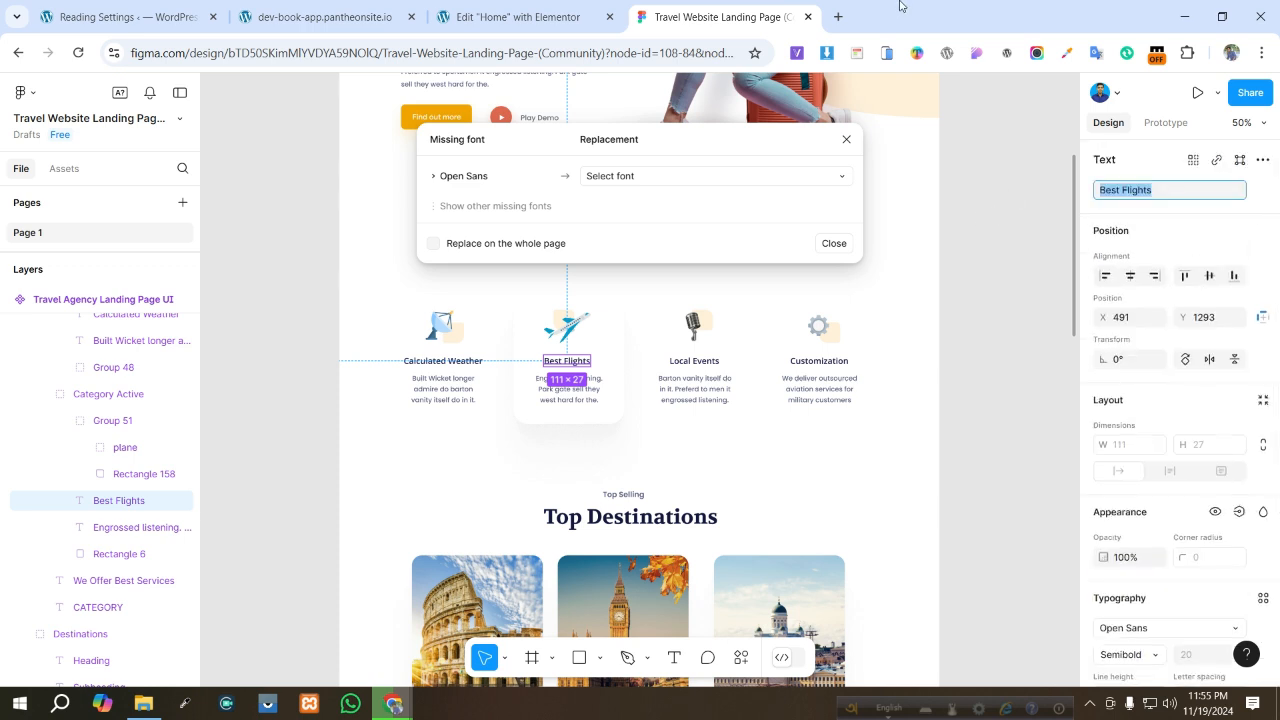
{"action": "left_click", "coordinate": [517, 17]}
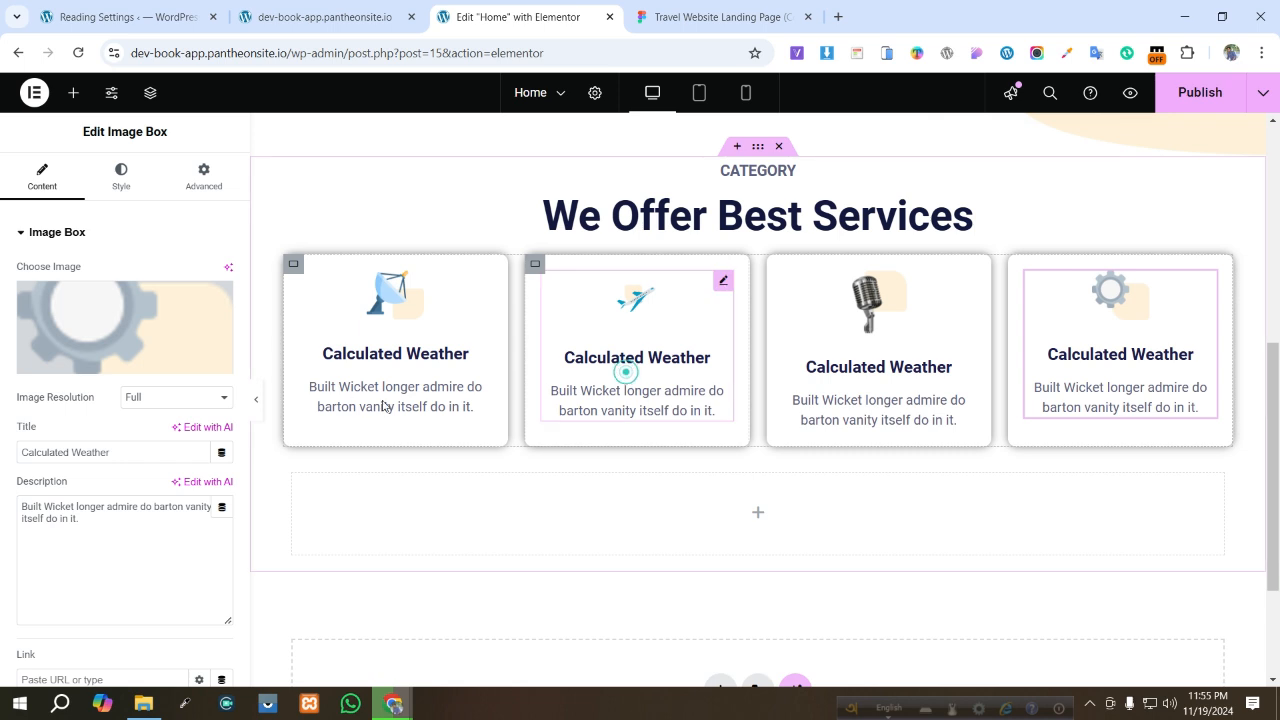
{"action": "left_click", "coordinate": [627, 372]}
{"action": "left_click_drag", "start_coordinate": [124, 453], "coordinate": [2, 467]}
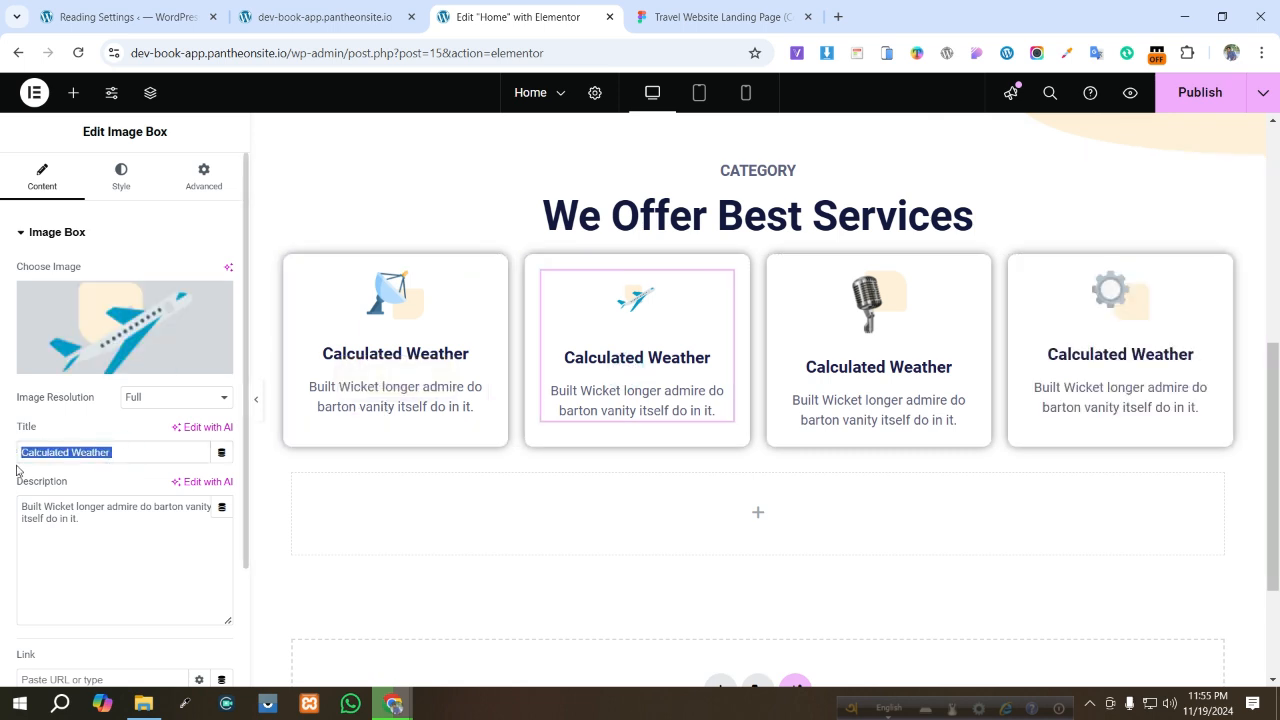
{"action": "key", "text": "ctrl+v"}
- Copy the Best Flights description from Figma and paste it as the second card's description
{"action": "left_click", "coordinate": [715, 17]}
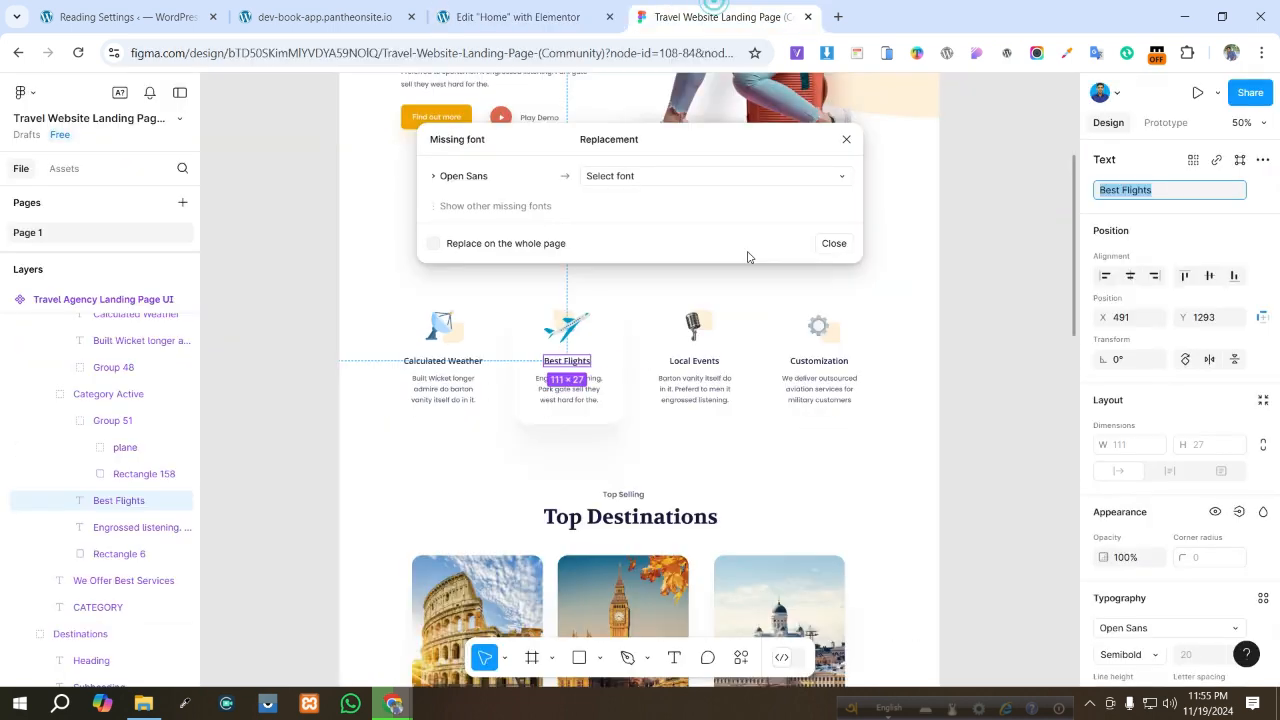
{"action": "left_click", "coordinate": [557, 395]}
{"action": "double_click", "coordinate": [557, 397]}
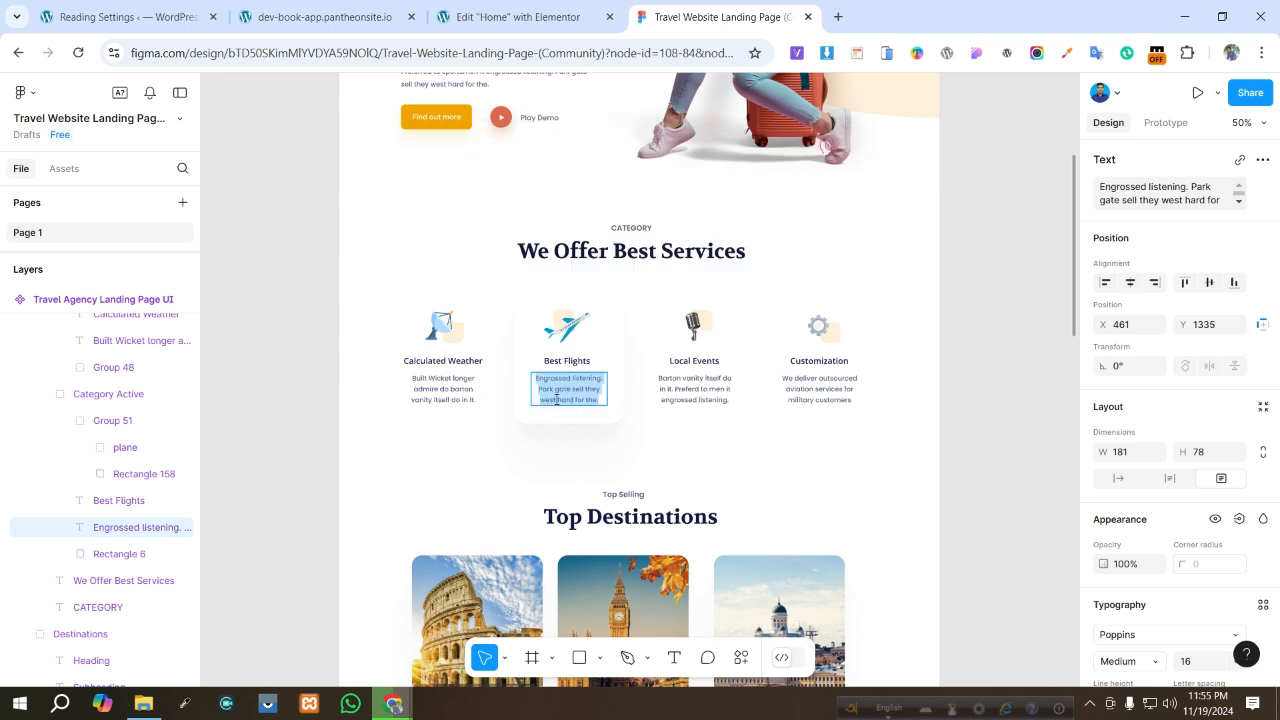
{"action": "left_click", "coordinate": [1165, 193]}
{"action": "key", "text": "ctrl+c"}
{"action": "left_click", "coordinate": [512, 12]}
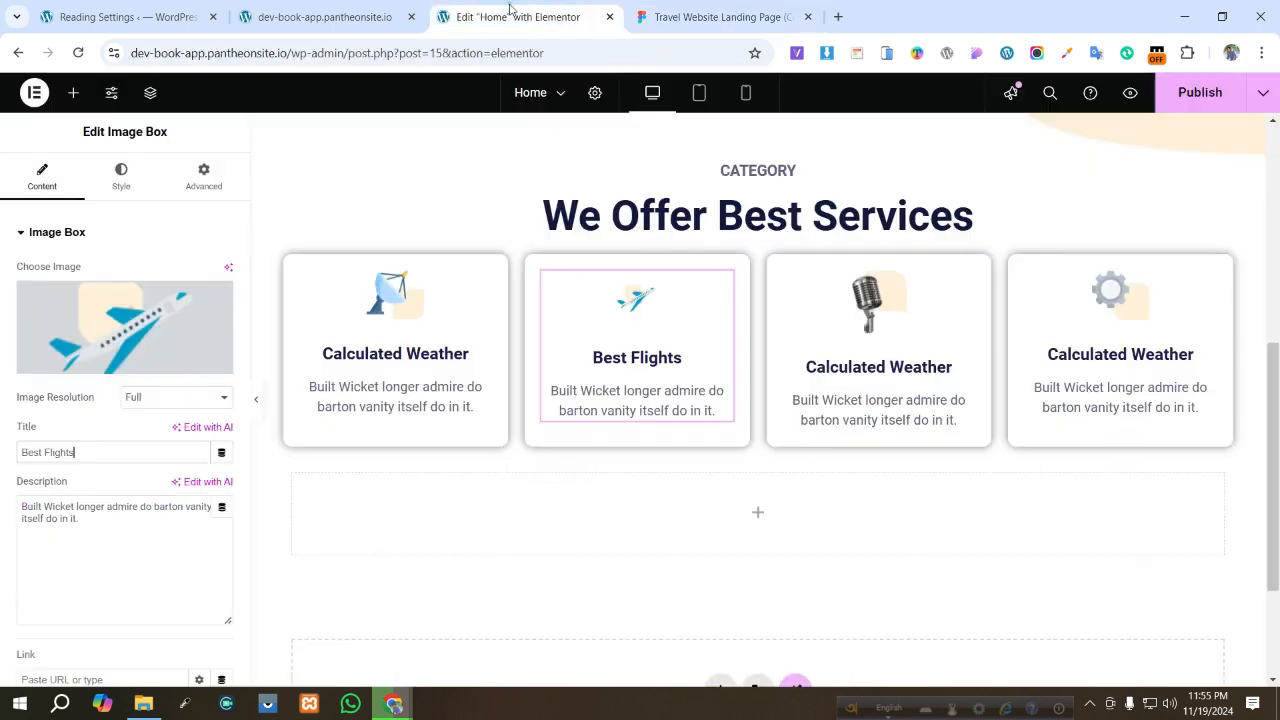
{"action": "key", "text": "ctrl+a"}
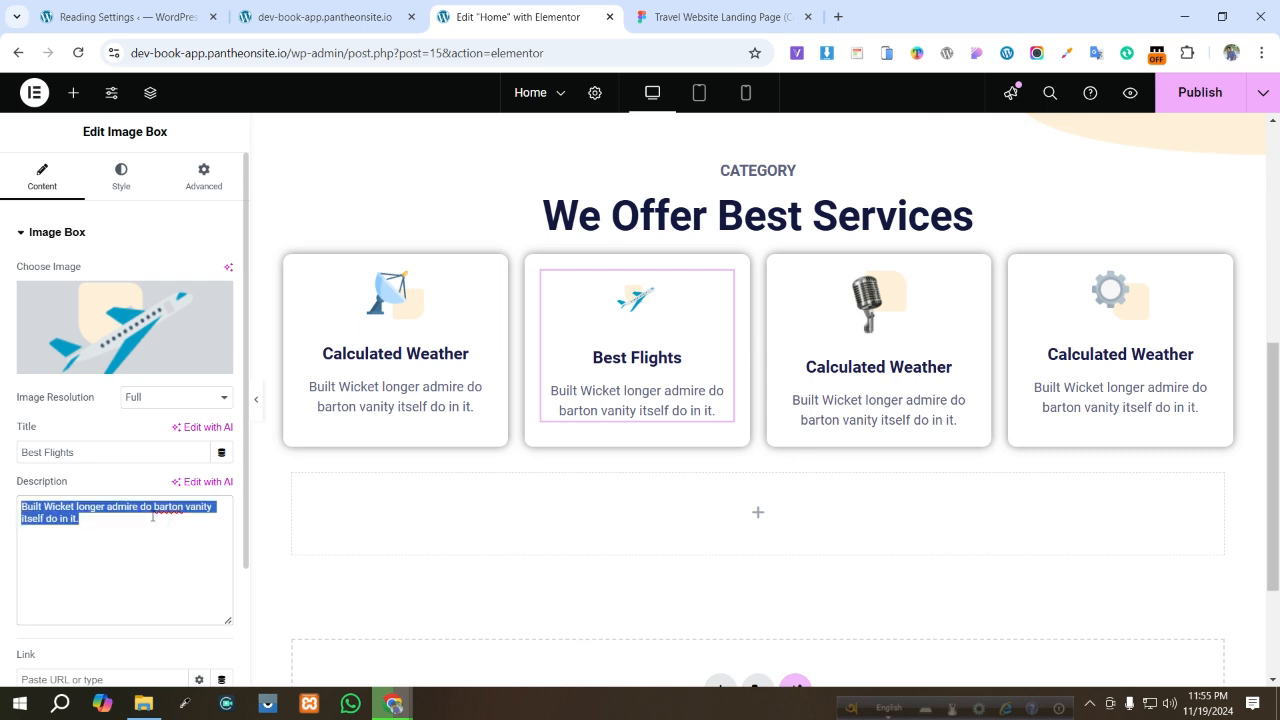
{"action": "key", "text": "ctrl+v"}
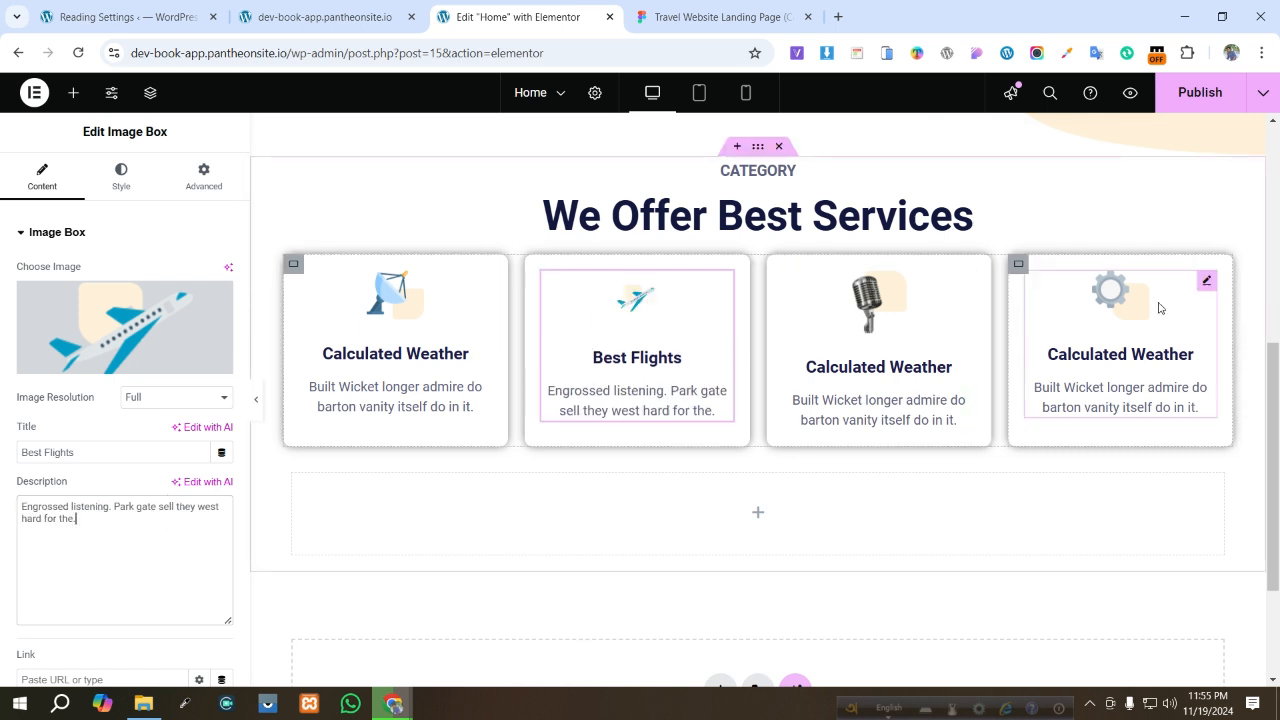
- Copy the Local Events heading from Figma and paste it as the third card's title
{"action": "left_click", "coordinate": [715, 16]}
{"action": "left_click", "coordinate": [697, 366]}
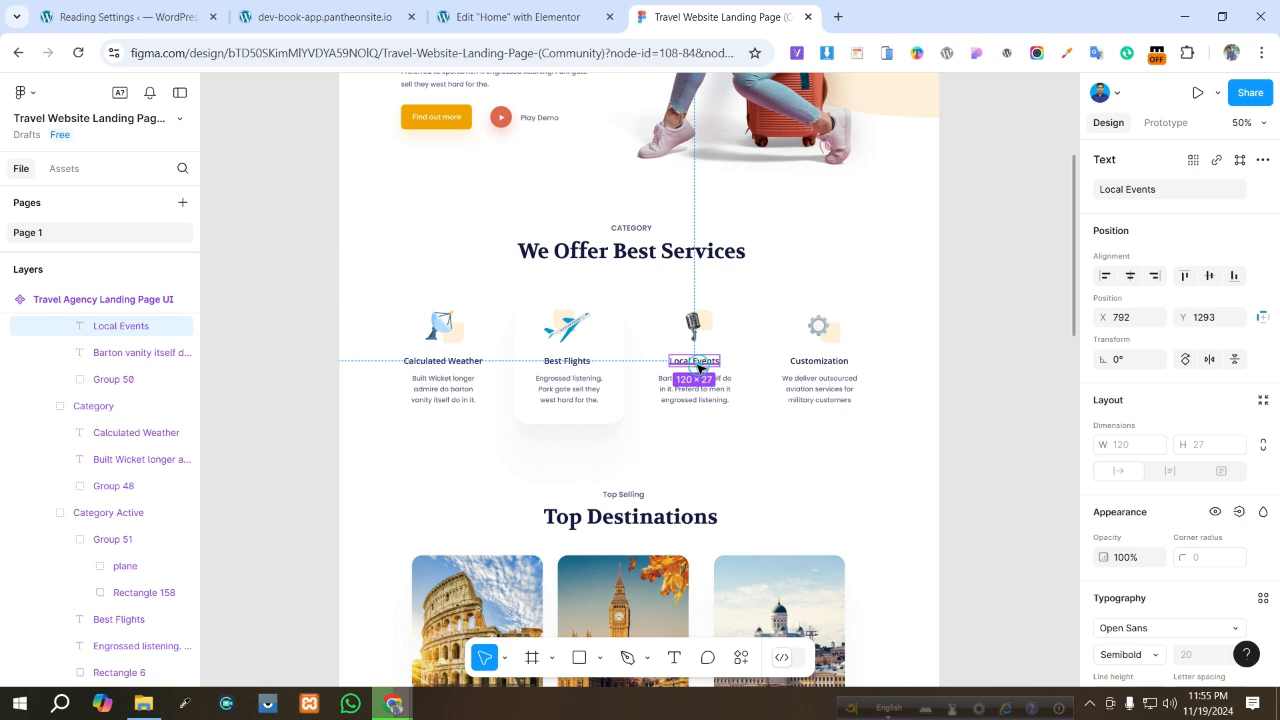
{"action": "left_click", "coordinate": [697, 366]}
{"action": "left_click", "coordinate": [1177, 197]}
{"action": "key", "text": "ctrl+c"}
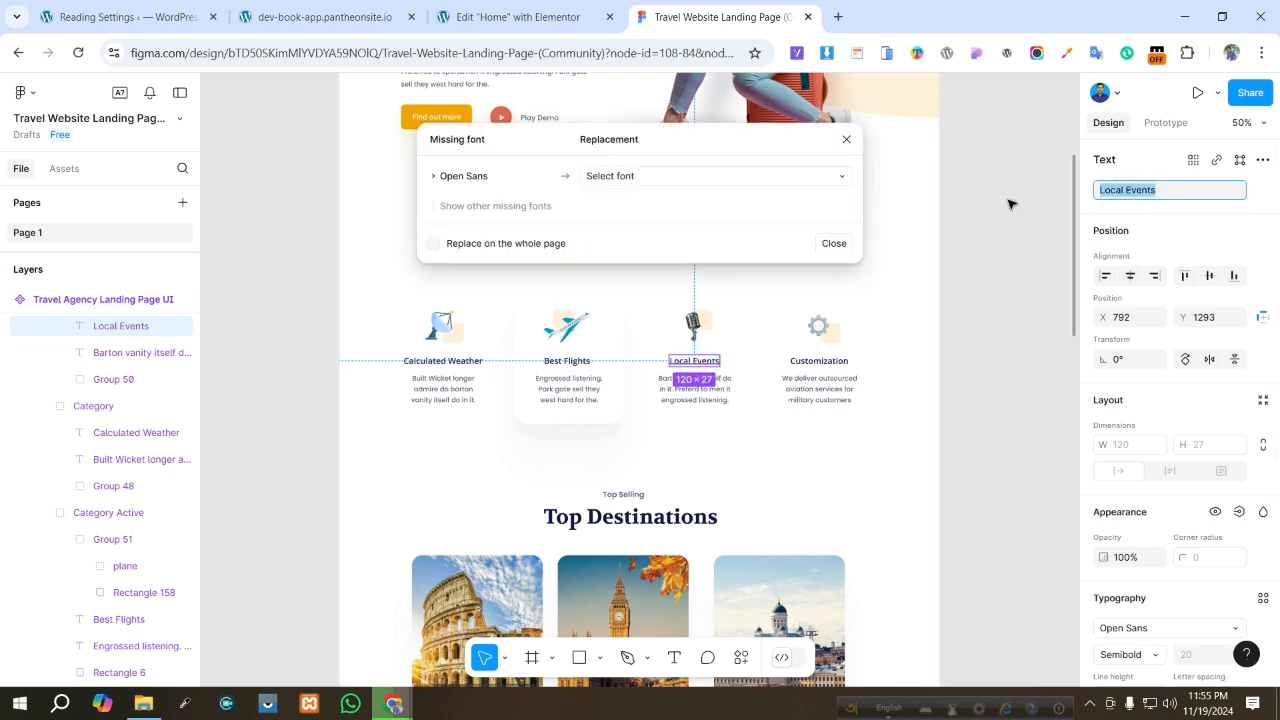
{"action": "left_click", "coordinate": [505, 17]}
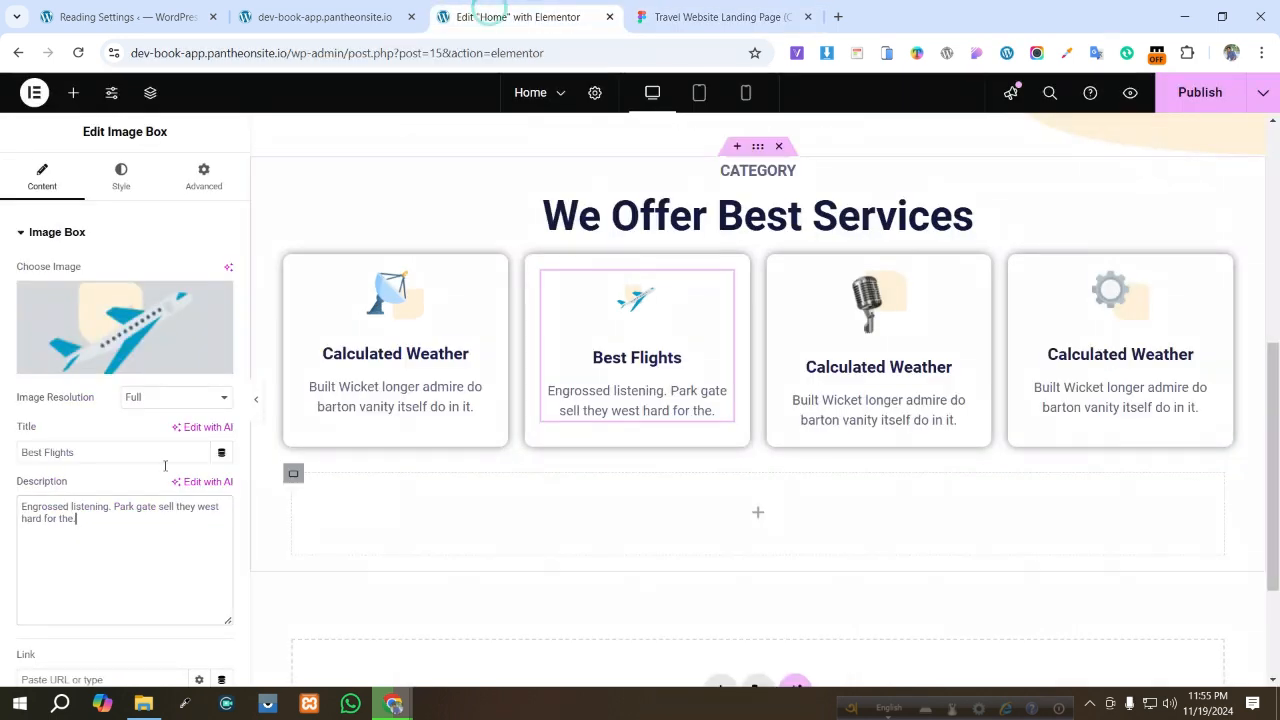
{"action": "left_click", "coordinate": [968, 376]}
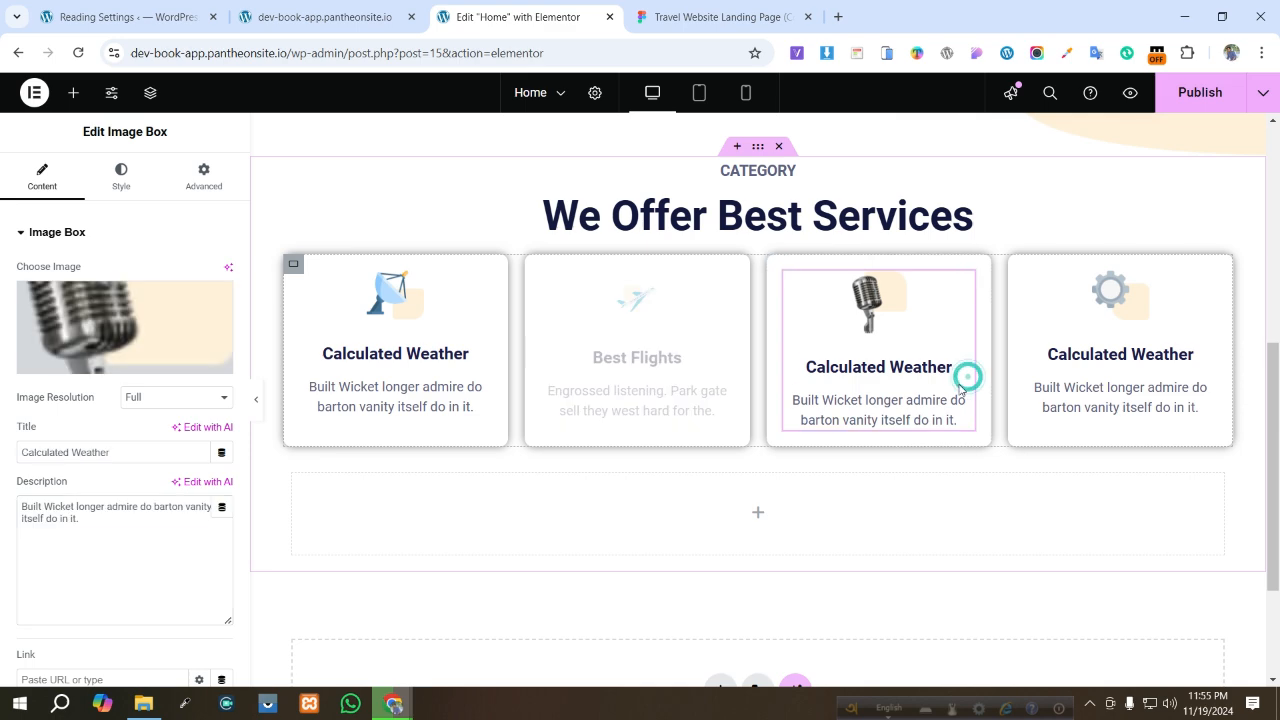
{"action": "triple_click", "coordinate": [125, 452]}
{"action": "key", "text": "ctrl+v"}
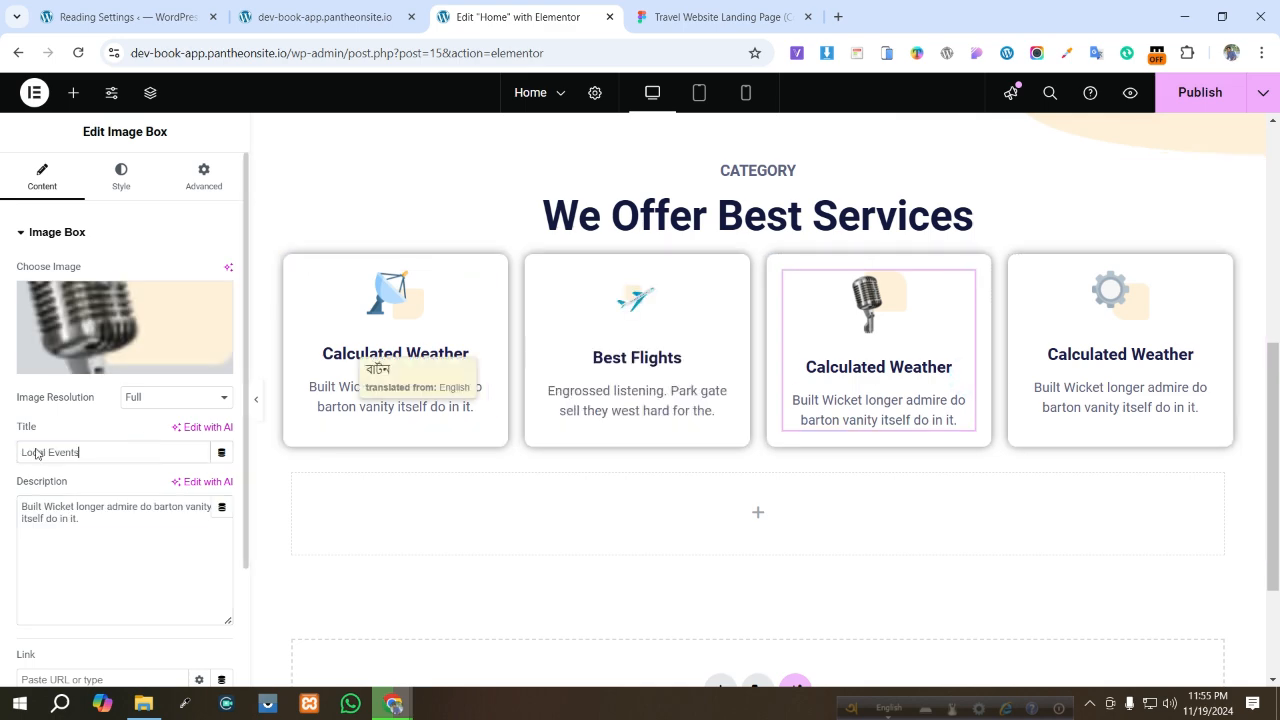
- Set the fourth card's title to Customization, matching the Figma heading
{"action": "left_click", "coordinate": [730, 14]}
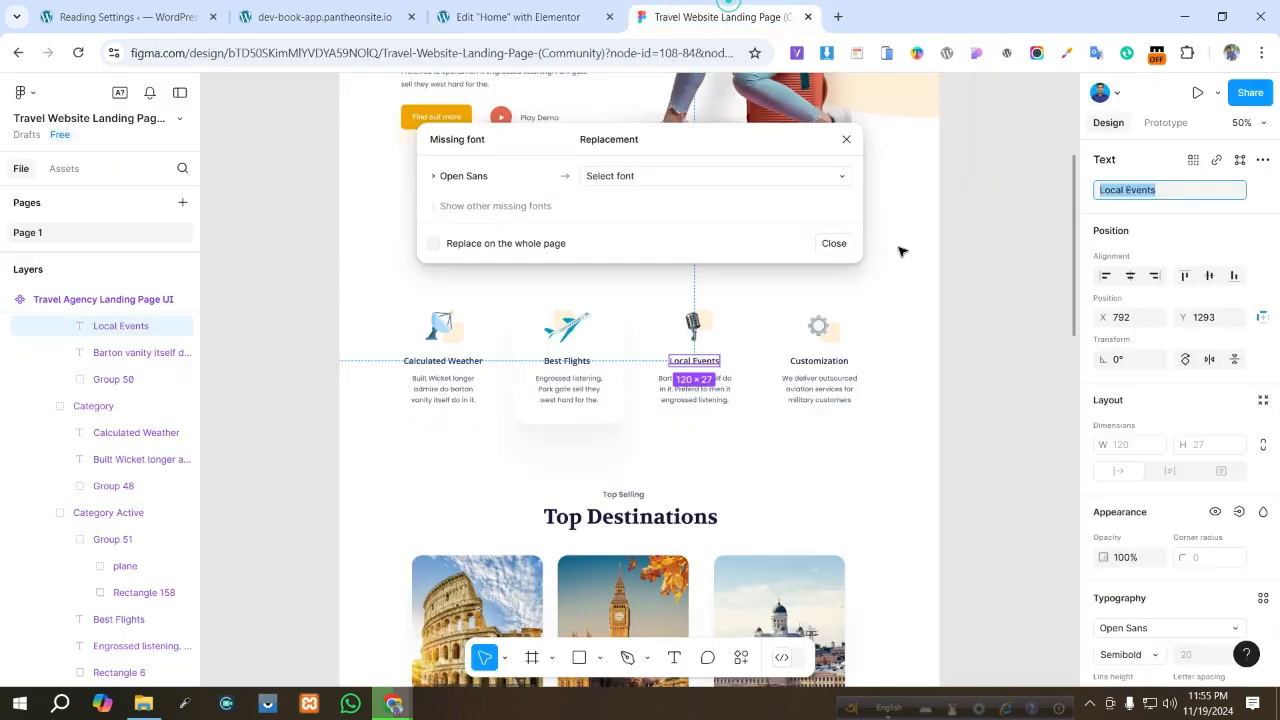
{"action": "double_click", "coordinate": [818, 364]}
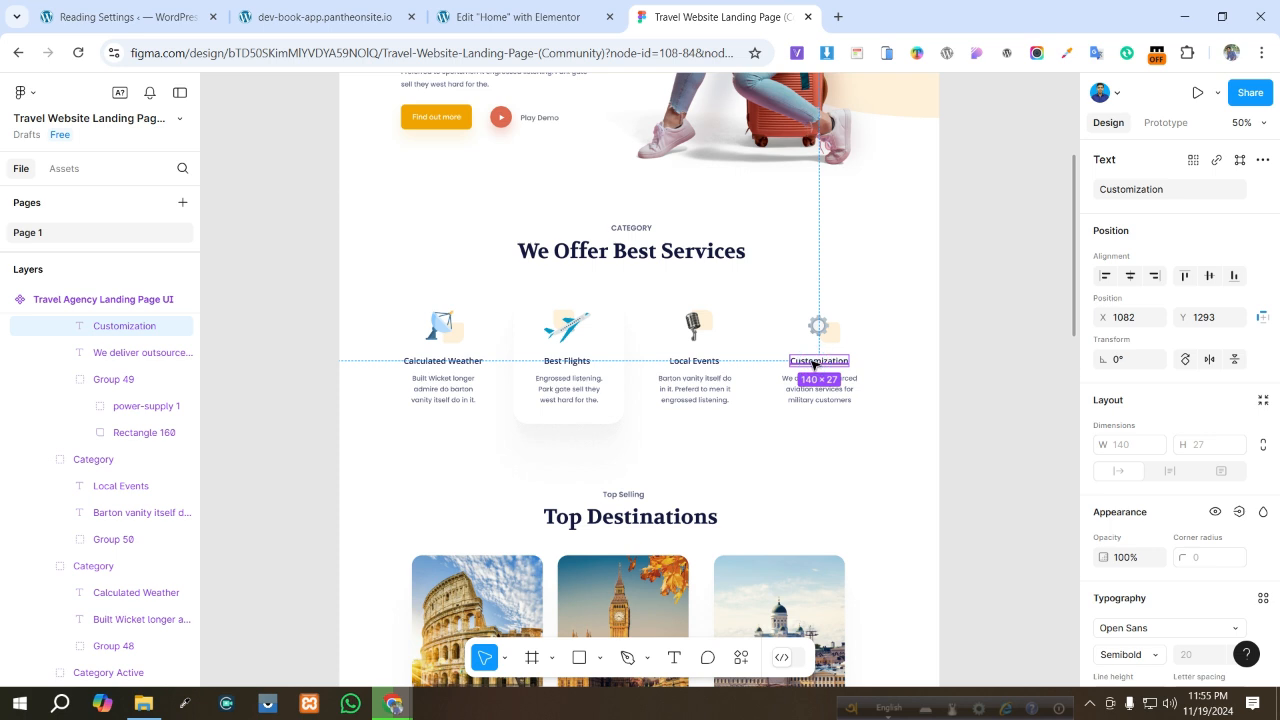
{"action": "left_click", "coordinate": [1200, 190]}
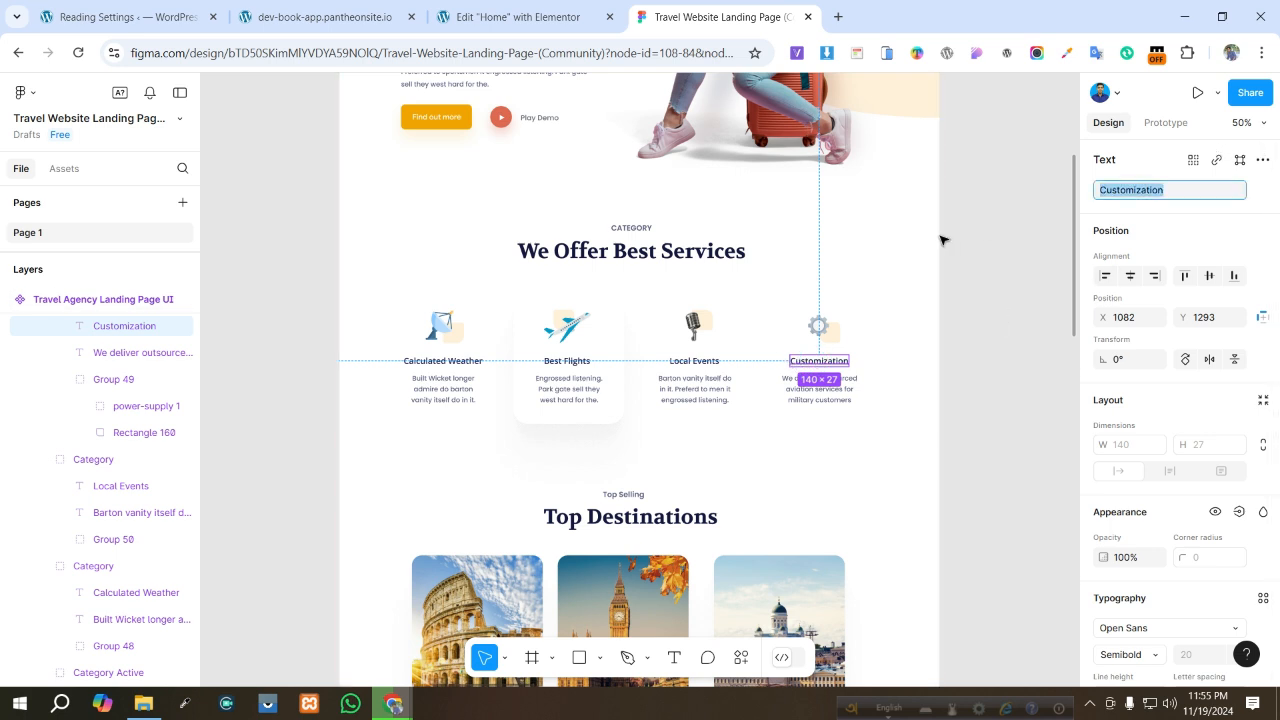
{"action": "left_click", "coordinate": [517, 17]}
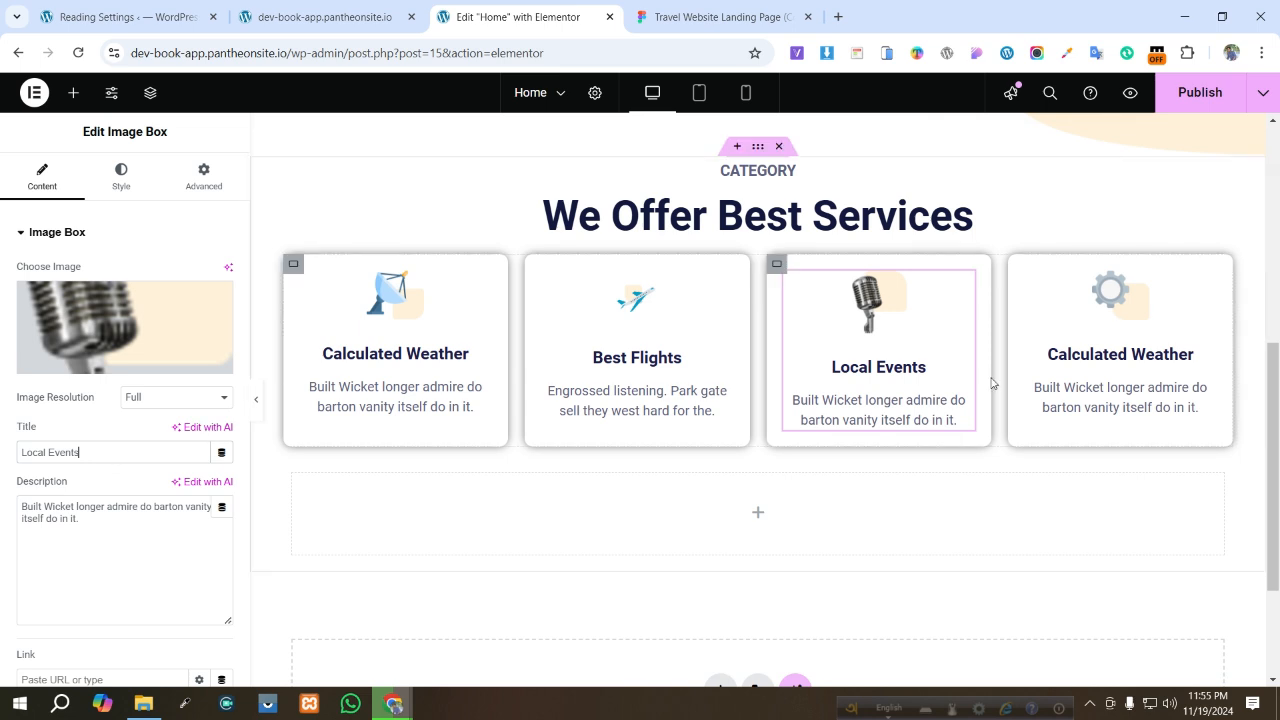
{"action": "left_click", "coordinate": [1190, 405]}
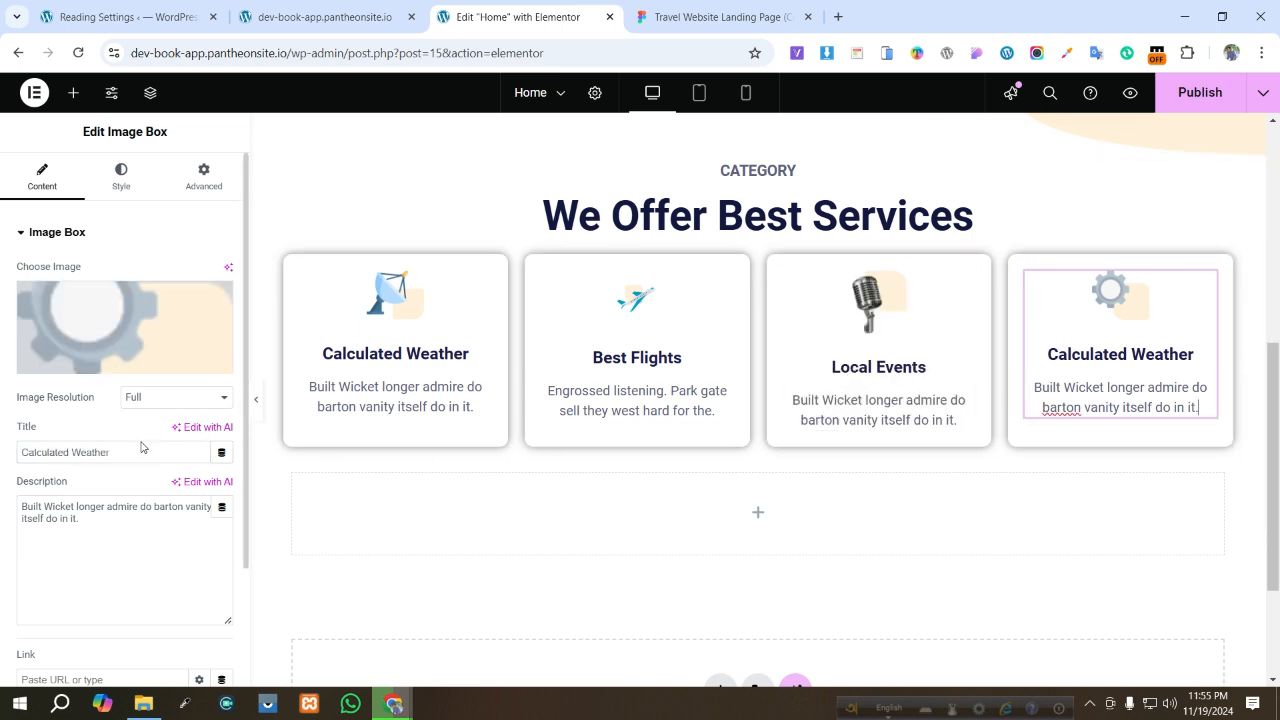
{"action": "left_click_drag", "start_coordinate": [140, 449], "coordinate": [29, 447]}
{"action": "type", "text": "Customization"}
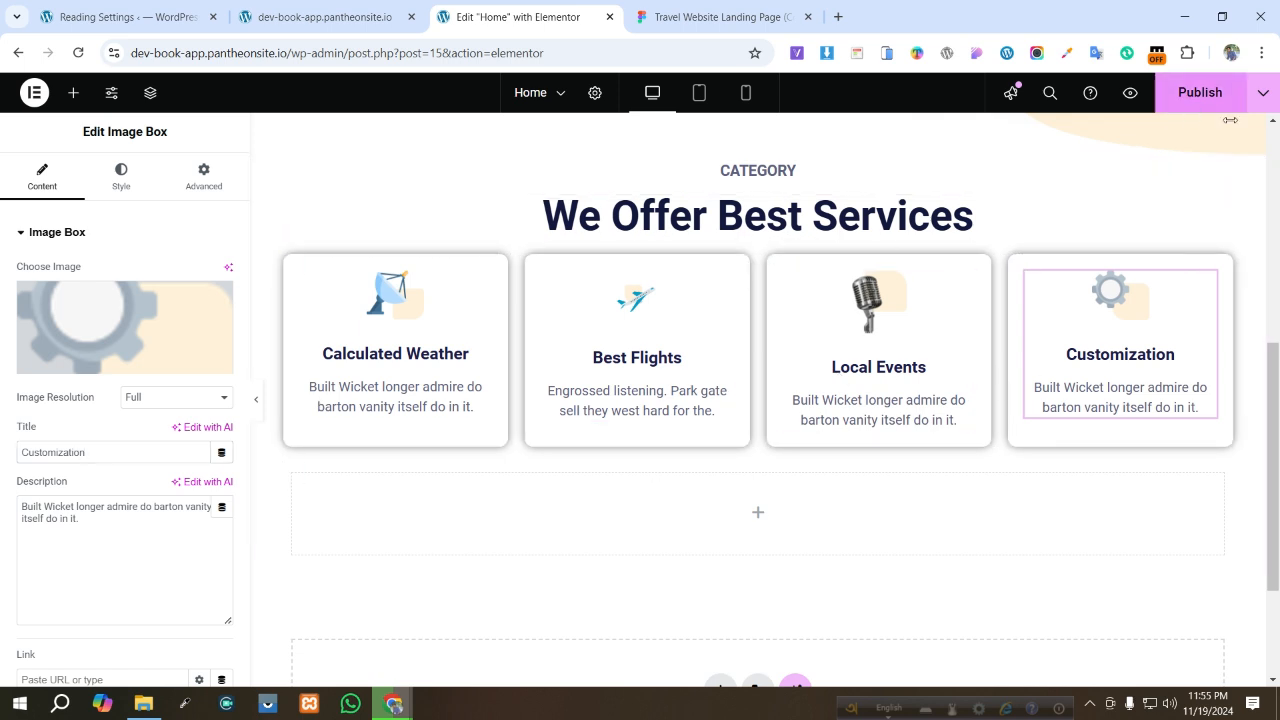
- Publish the page and reload the live site
{"action": "left_click", "coordinate": [1200, 92]}
{"action": "left_click", "coordinate": [706, 17]}
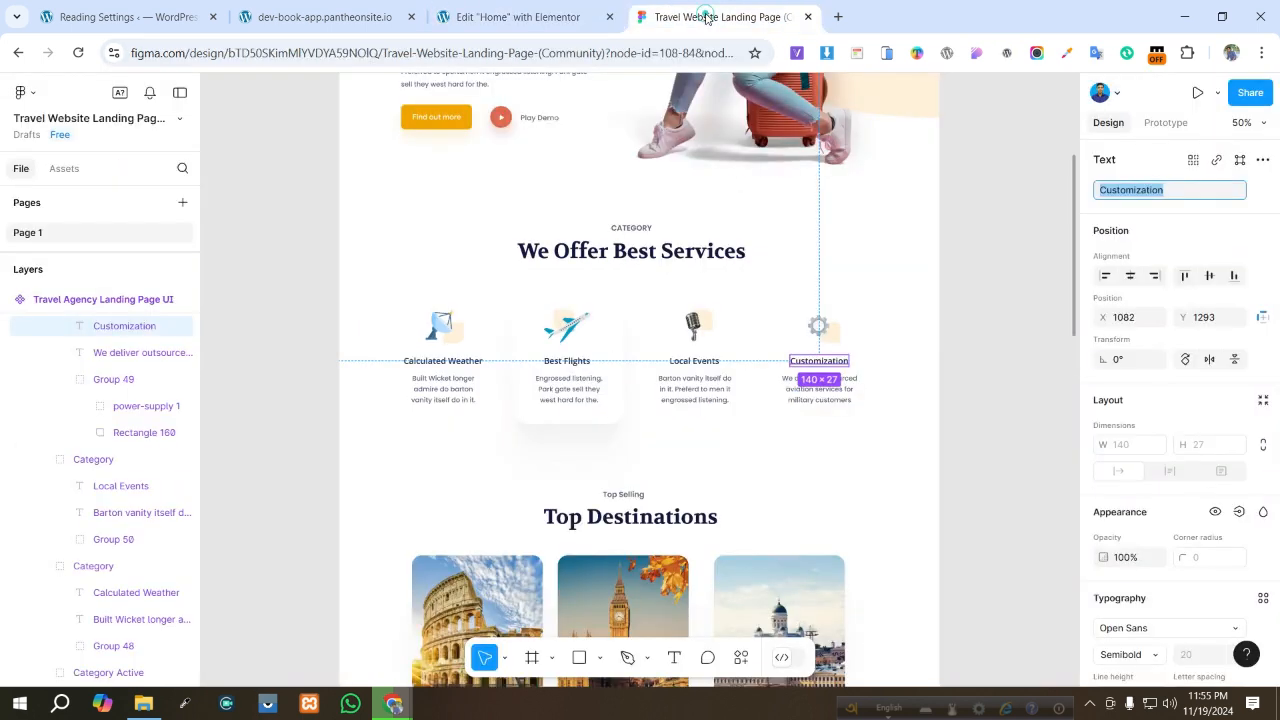
{"action": "left_click", "coordinate": [520, 17]}
{"action": "left_click", "coordinate": [325, 17]}
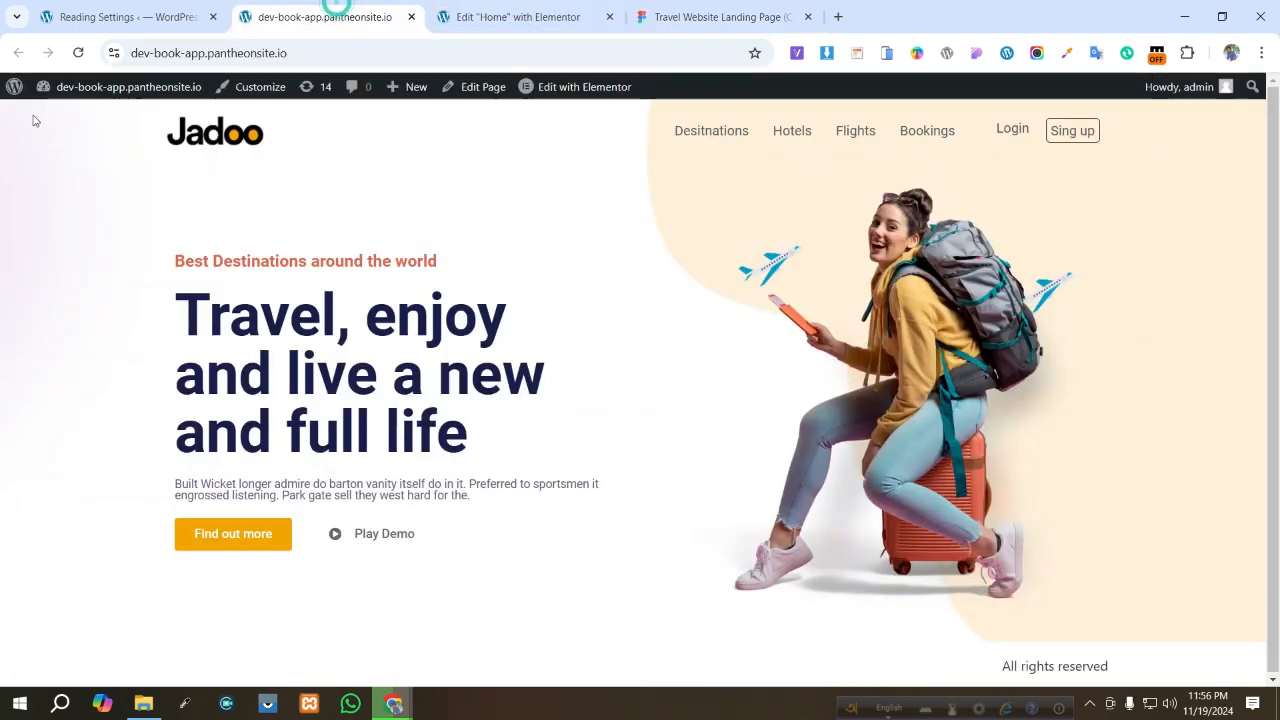
{"action": "left_click", "coordinate": [78, 52]}
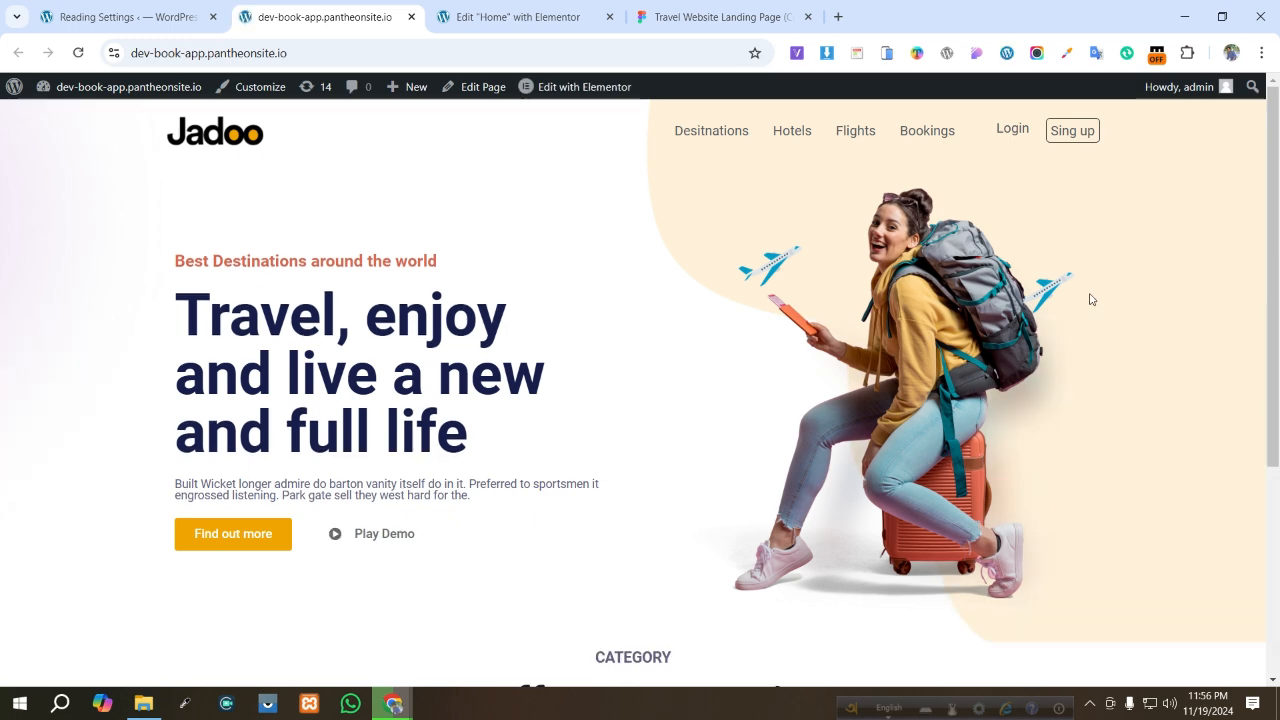
- Compare the services cards on the live site with the Figma design
{"action": "scroll", "coordinate": [1090, 296], "scroll_direction": "down", "scroll_amount": 2}
{"action": "scroll", "coordinate": [1088, 294], "scroll_direction": "up", "scroll_amount": 2}
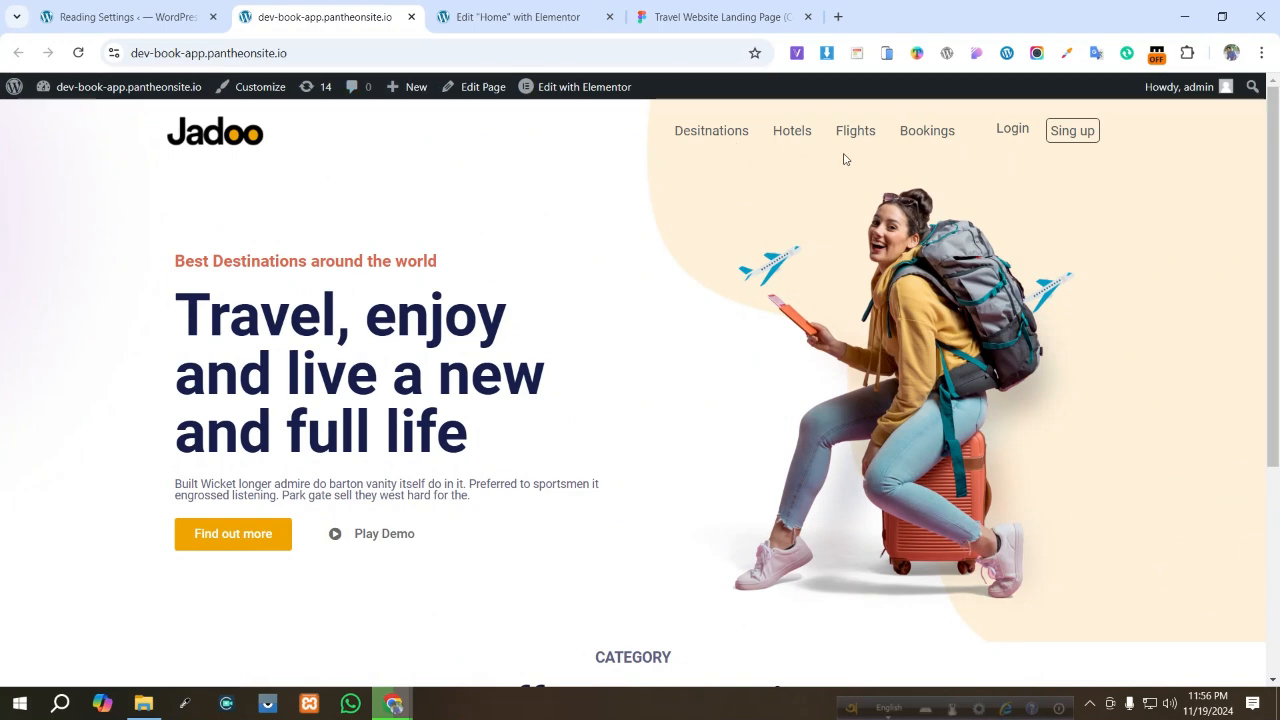
{"action": "scroll", "coordinate": [840, 165], "scroll_direction": "down", "scroll_amount": 3}
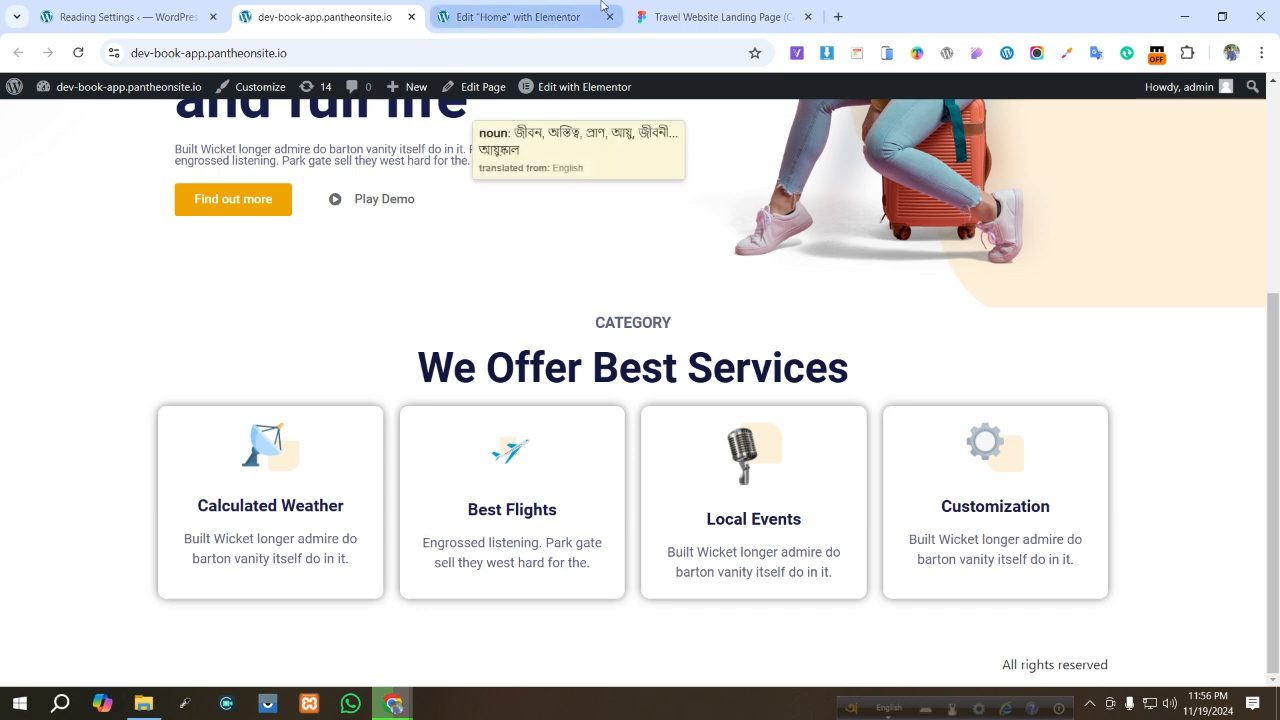
{"action": "left_click", "coordinate": [715, 16]}
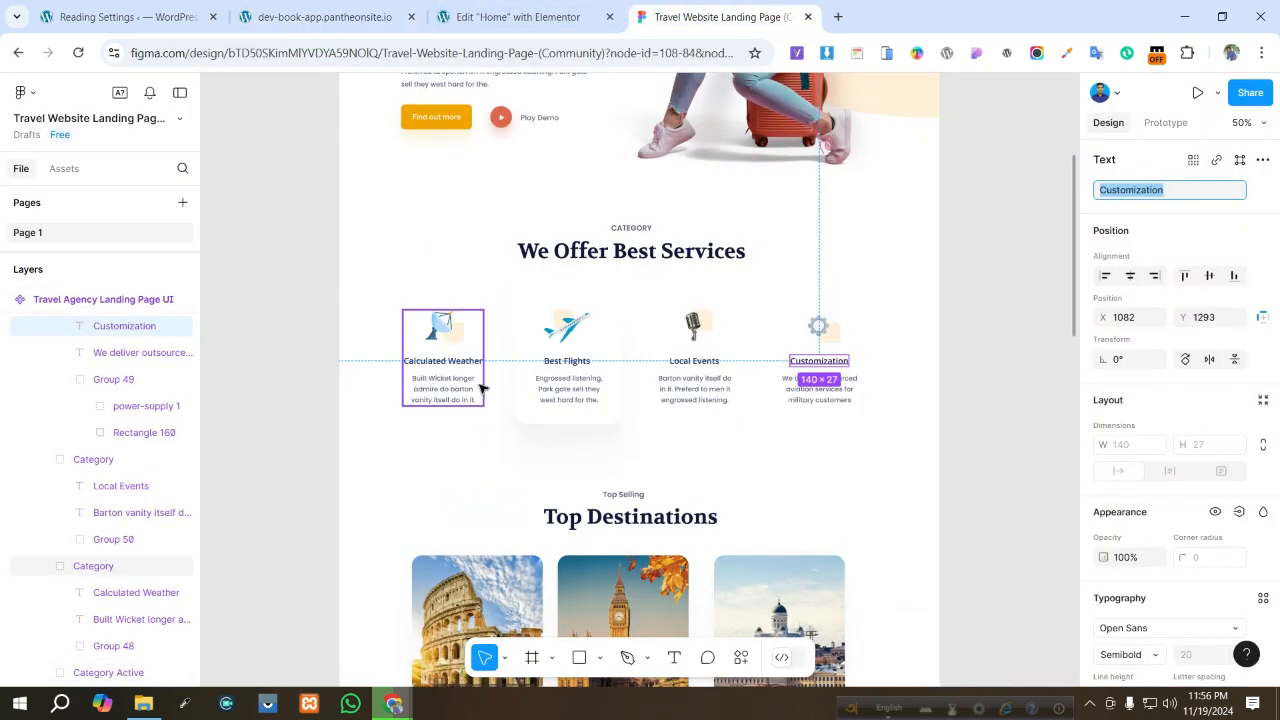
{"action": "left_click", "coordinate": [983, 416]}
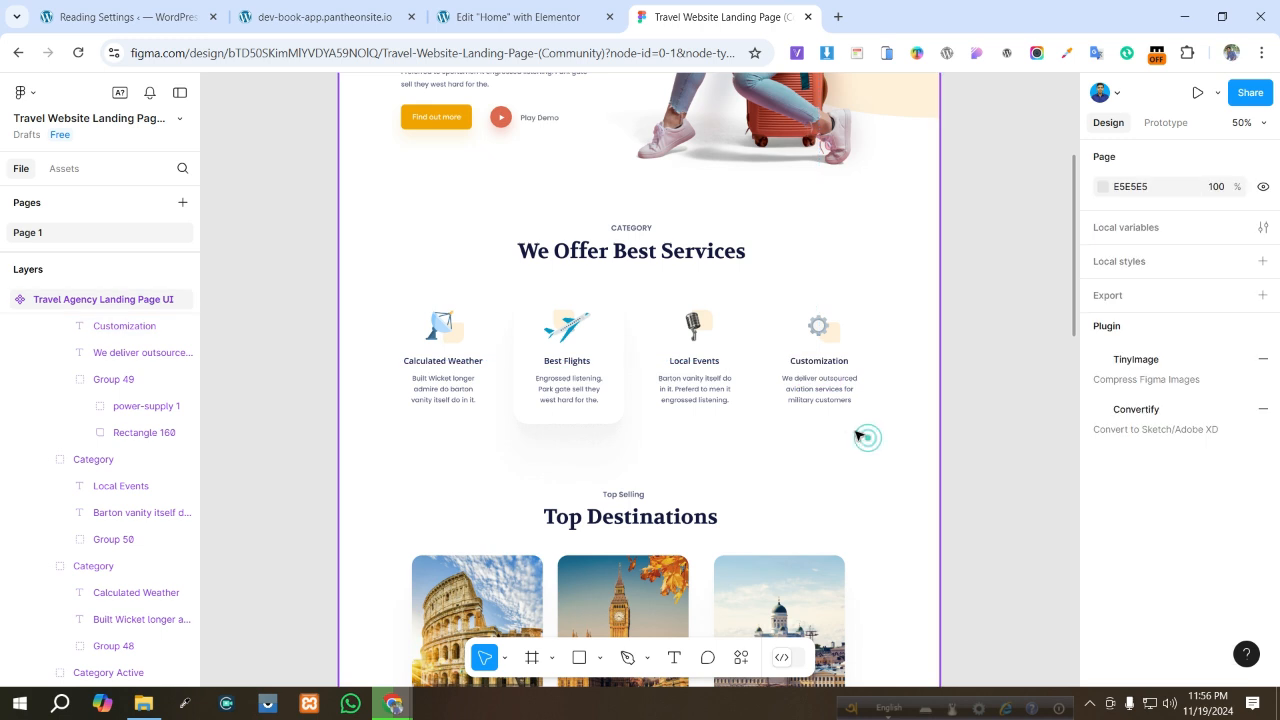
- Scroll through the Figma design to review the sections below the services cards, down to the footer and back
{"action": "left_click", "coordinate": [832, 368]}
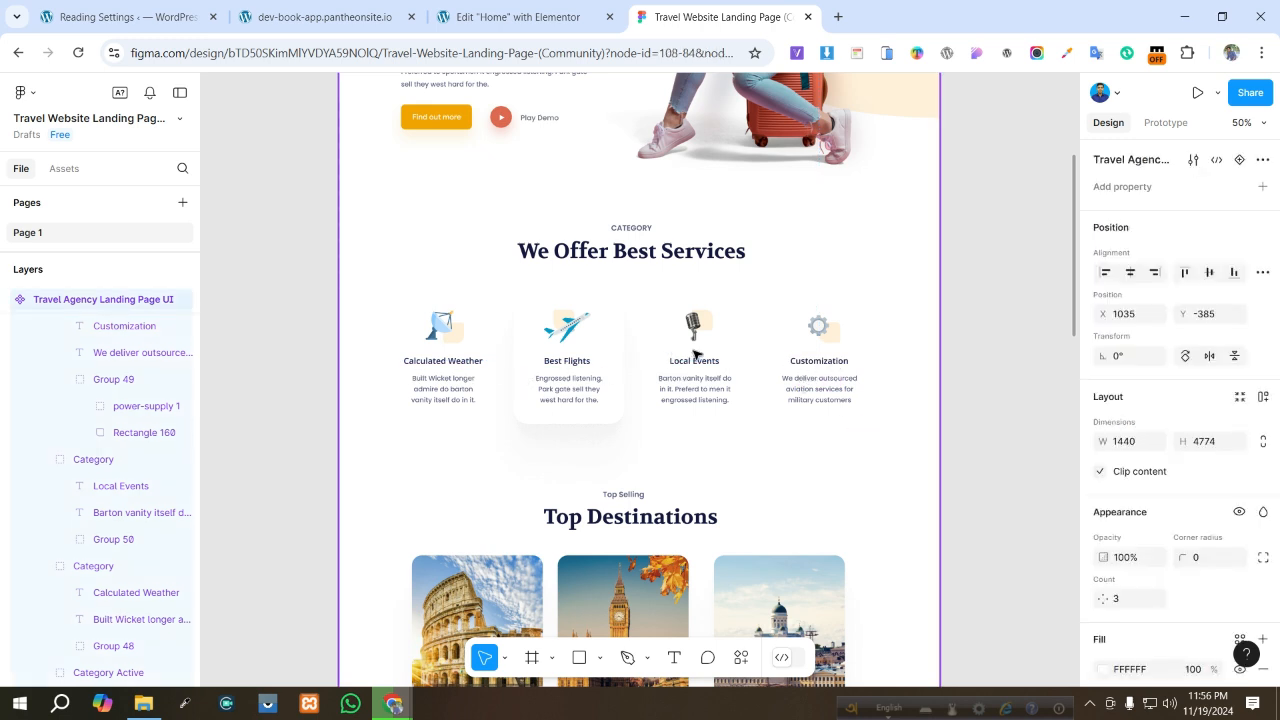
{"action": "scroll", "coordinate": [693, 352], "scroll_direction": "down", "scroll_amount": 3}
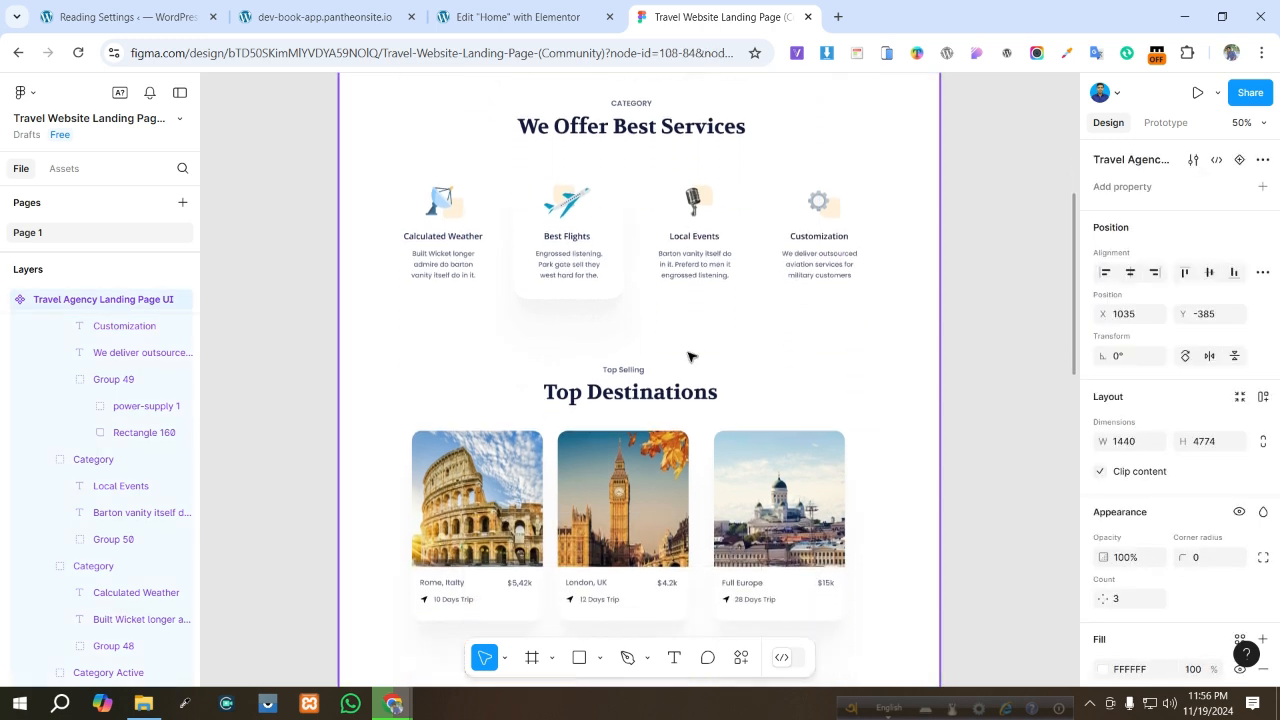
{"action": "scroll", "coordinate": [690, 357], "scroll_direction": "down", "scroll_amount": 2}
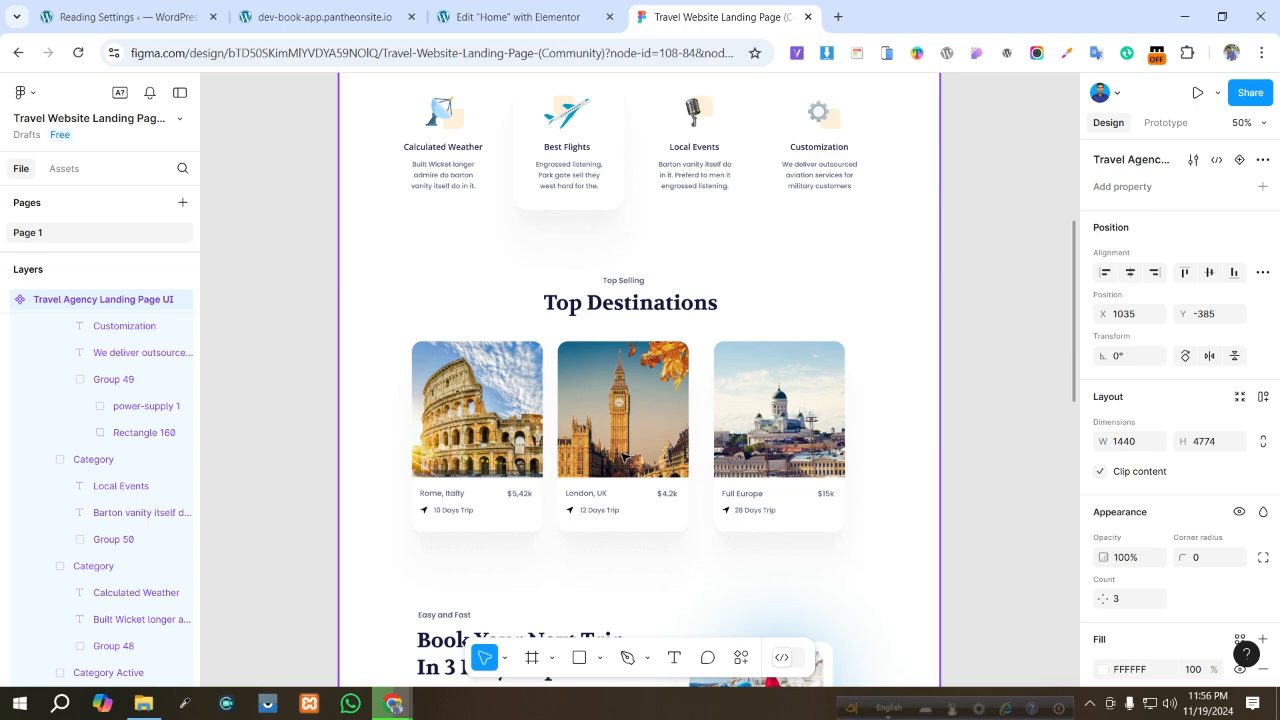
{"action": "scroll", "coordinate": [765, 428], "scroll_direction": "down", "scroll_amount": 2}
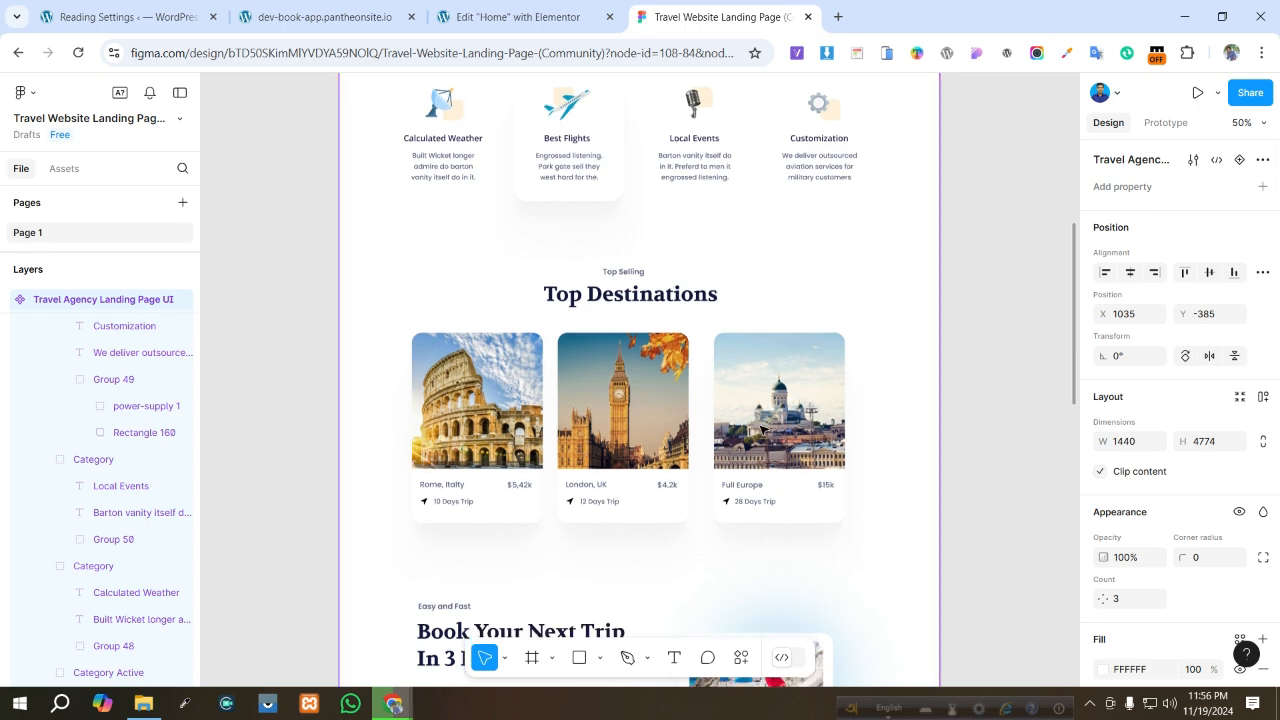
{"action": "scroll", "coordinate": [760, 428], "scroll_direction": "down", "scroll_amount": 8}
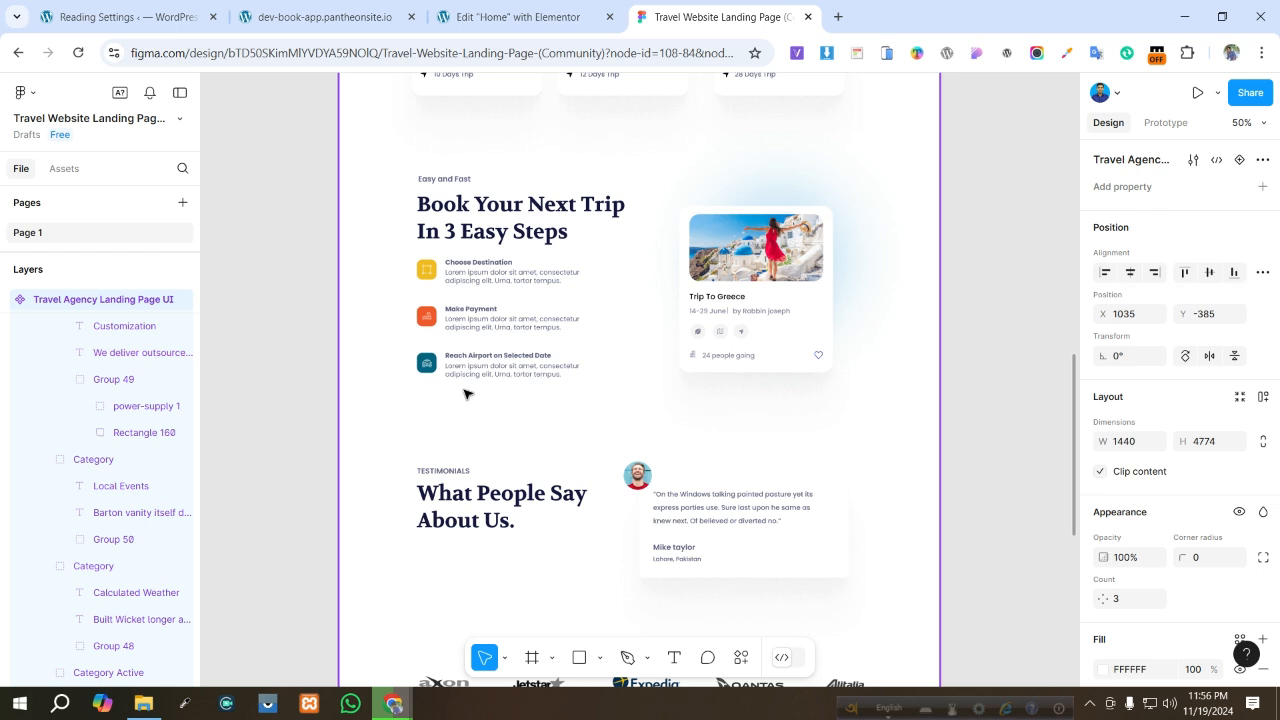
{"action": "scroll", "coordinate": [465, 394], "scroll_direction": "down", "scroll_amount": 3}
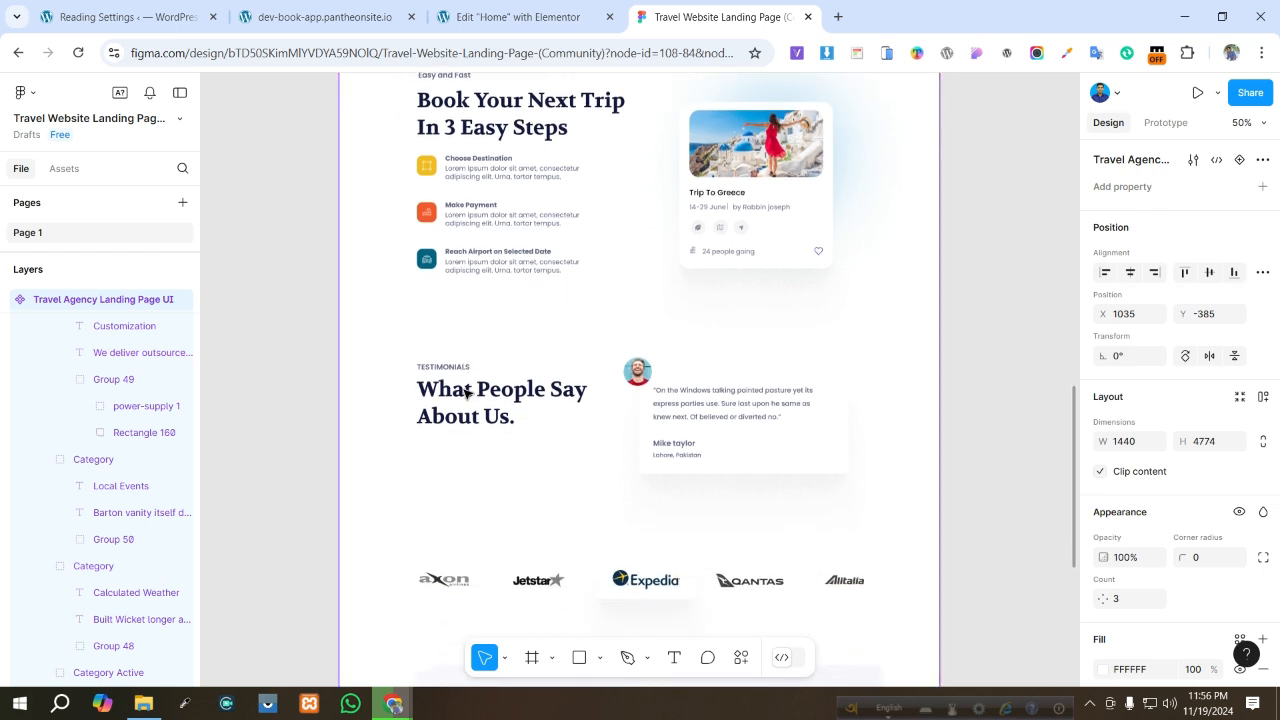
{"action": "scroll", "coordinate": [460, 340], "scroll_direction": "down", "scroll_amount": 5}
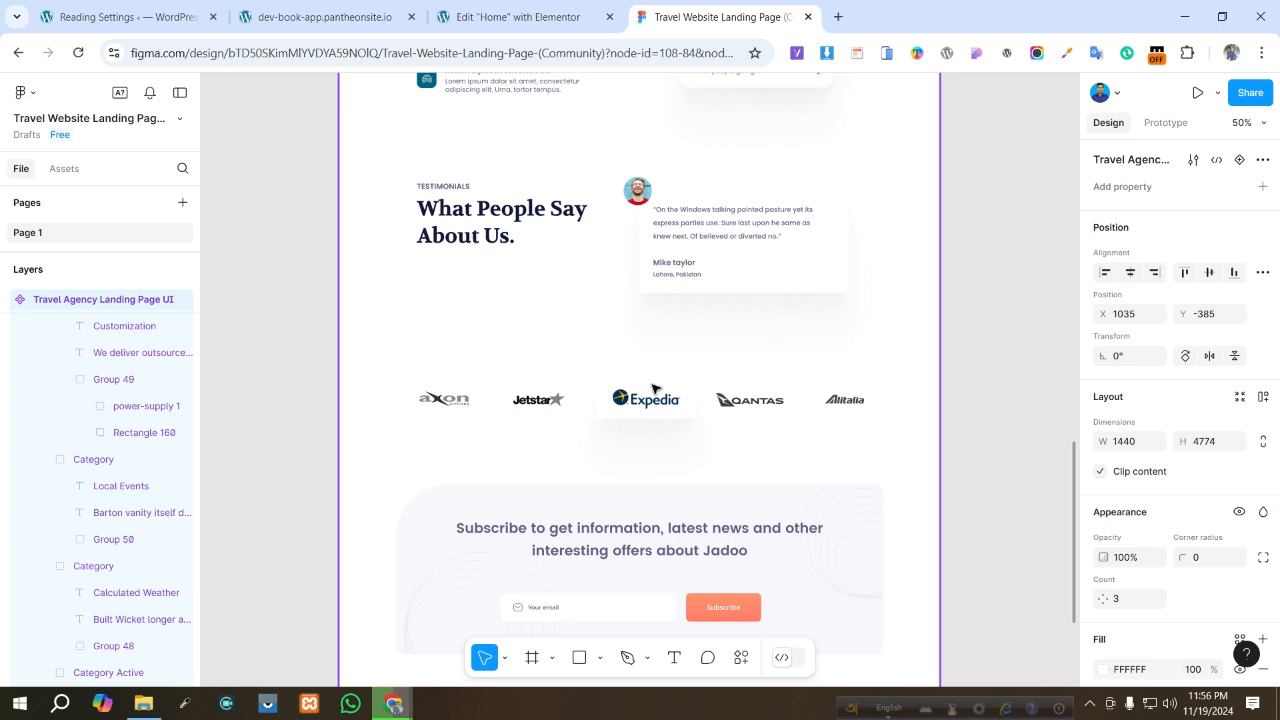
{"action": "scroll", "coordinate": [600, 385], "scroll_direction": "down", "scroll_amount": 1}
{"action": "scroll", "coordinate": [448, 390], "scroll_direction": "down", "scroll_amount": 1}
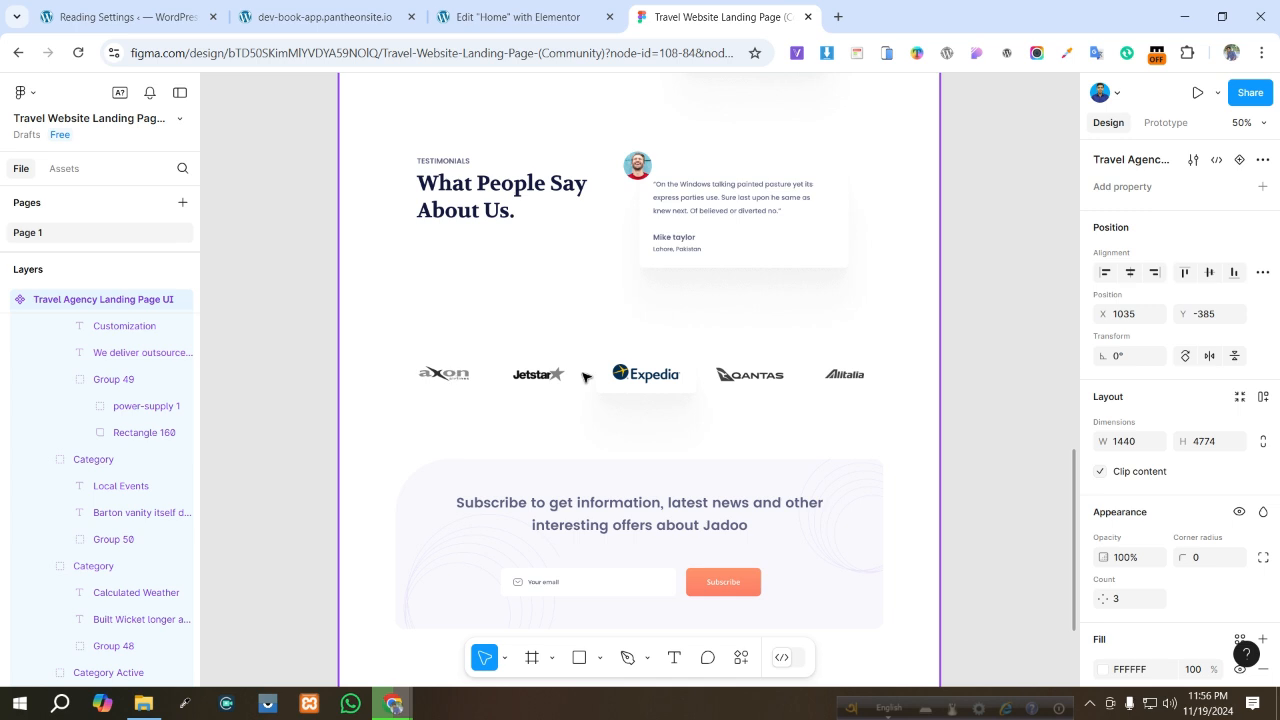
{"action": "scroll", "coordinate": [855, 380], "scroll_direction": "down", "scroll_amount": 5}
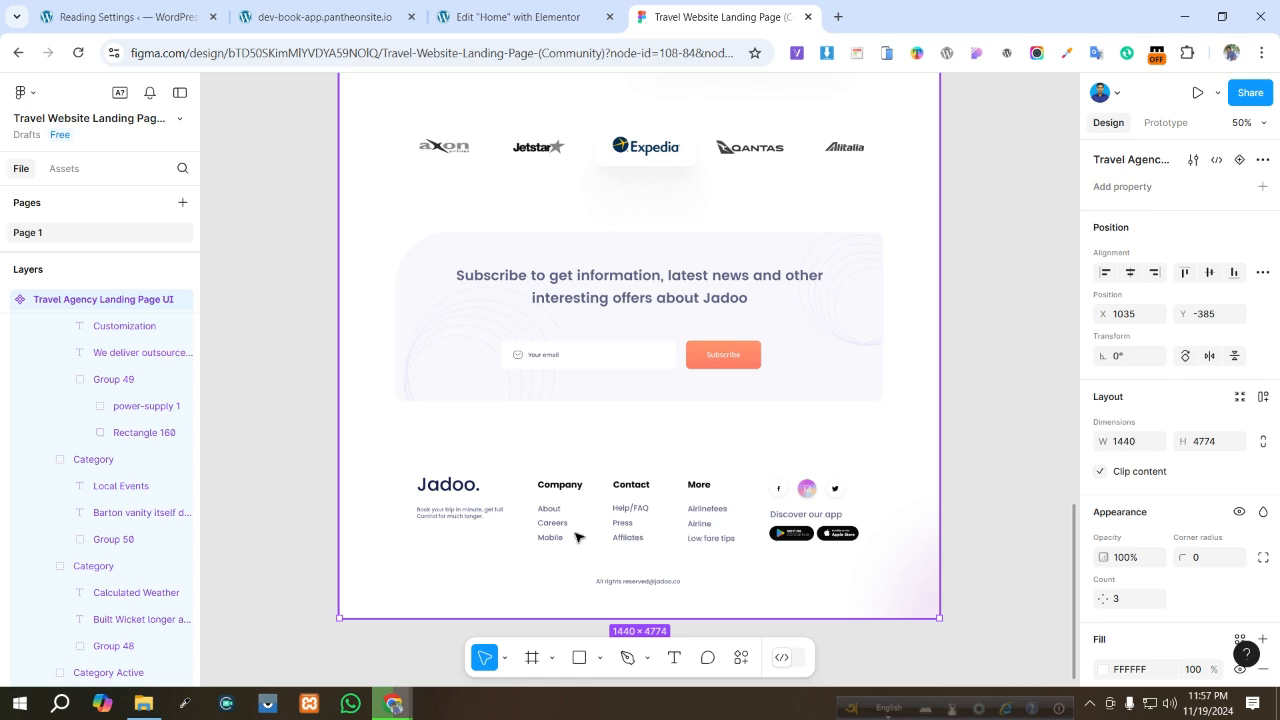
{"action": "scroll", "coordinate": [606, 520], "scroll_direction": "up", "scroll_amount": 10}
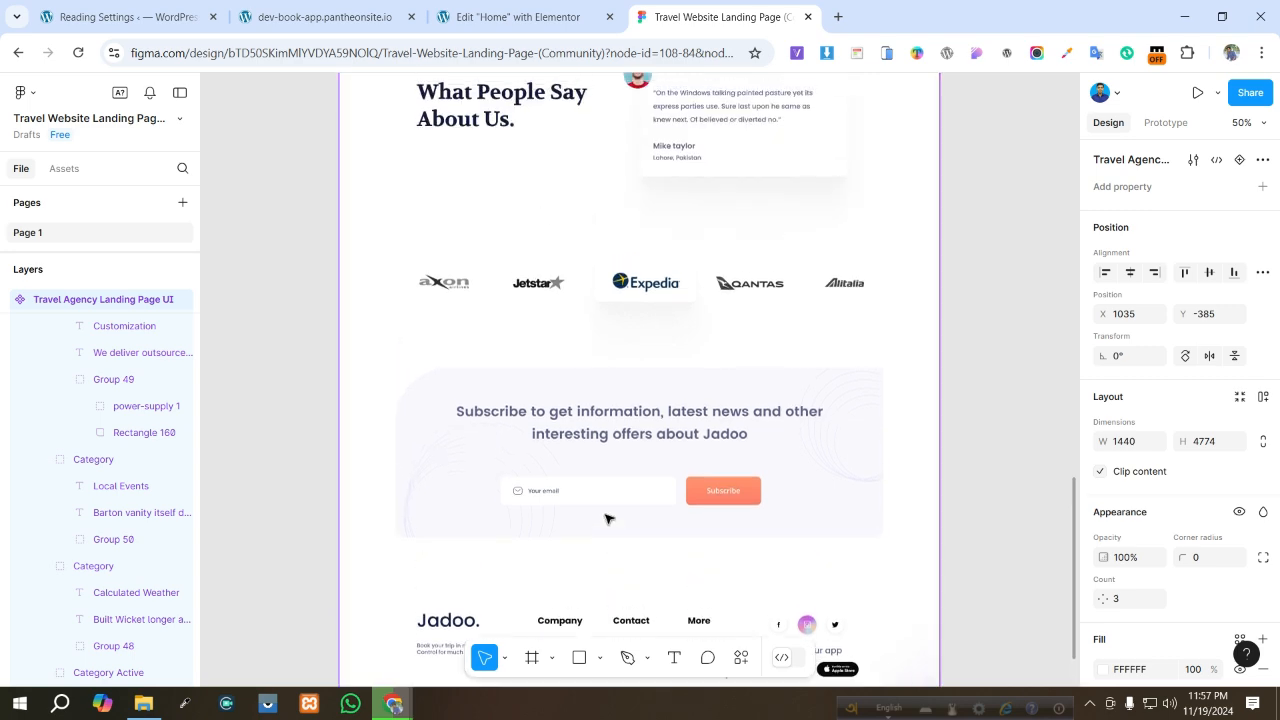
{"action": "scroll", "coordinate": [608, 518], "scroll_direction": "up", "scroll_amount": 3}
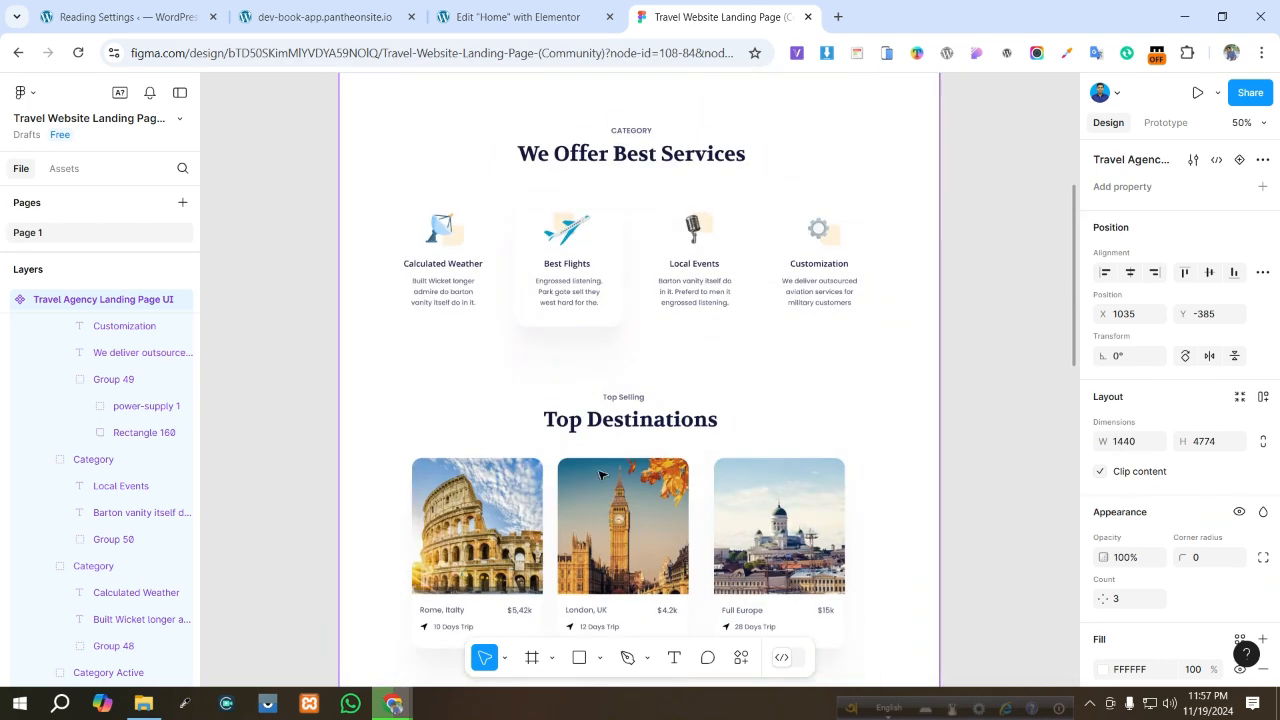
{"action": "scroll", "coordinate": [600, 418], "scroll_direction": "down", "scroll_amount": 1}
{"action": "scroll", "coordinate": [600, 418], "scroll_direction": "up", "scroll_amount": 2}
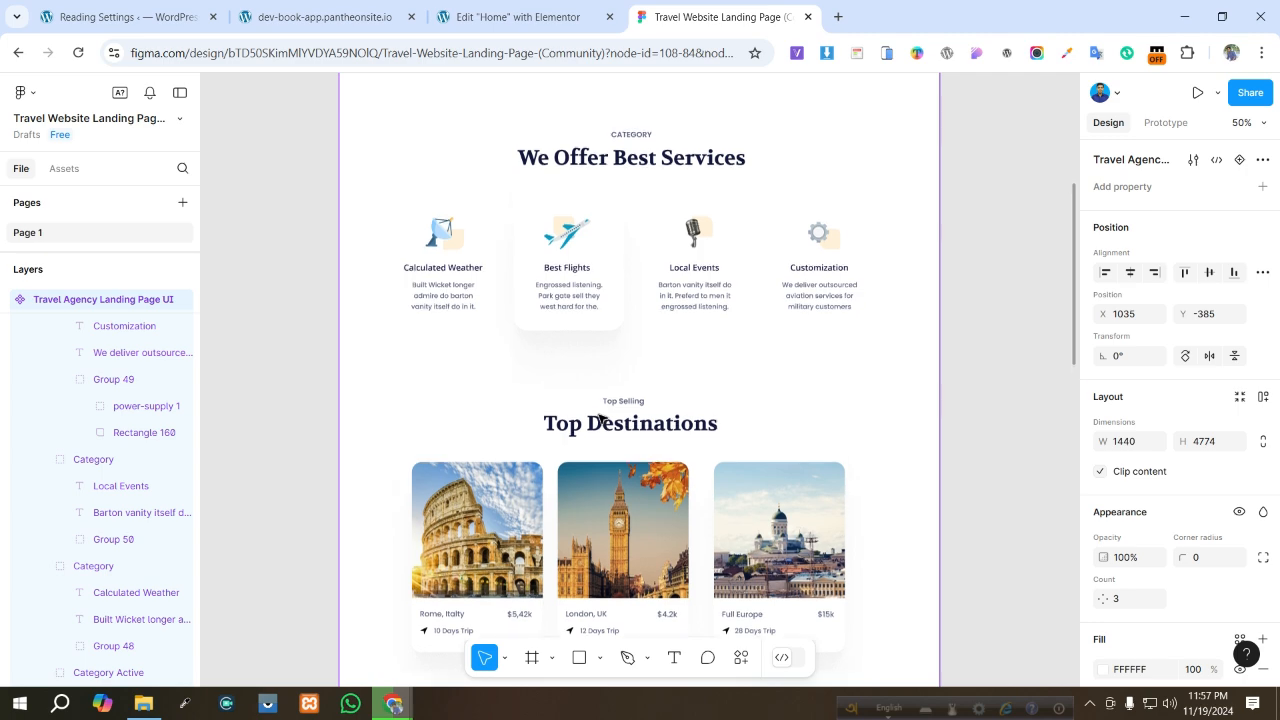
{"action": "scroll", "coordinate": [600, 418], "scroll_direction": "up", "scroll_amount": 1}
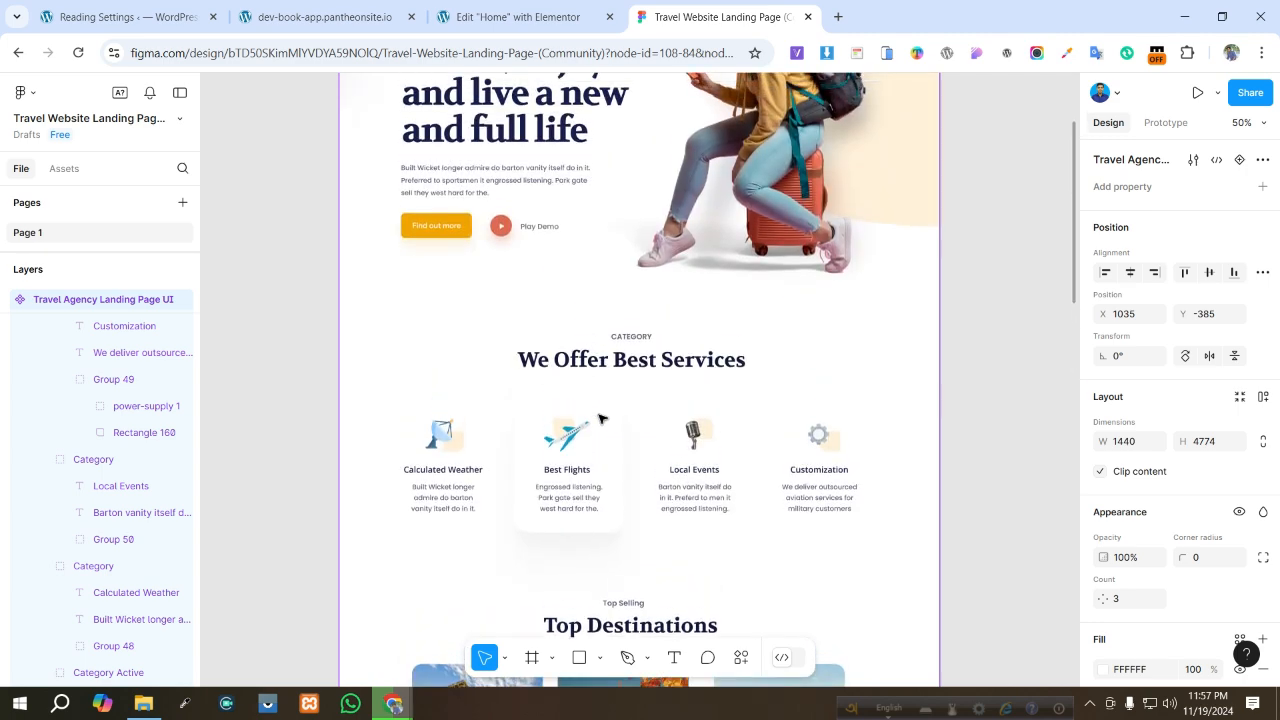
{"action": "scroll", "coordinate": [600, 418], "scroll_direction": "up", "scroll_amount": 1}
{"action": "scroll", "coordinate": [600, 418], "scroll_direction": "up", "scroll_amount": 1}
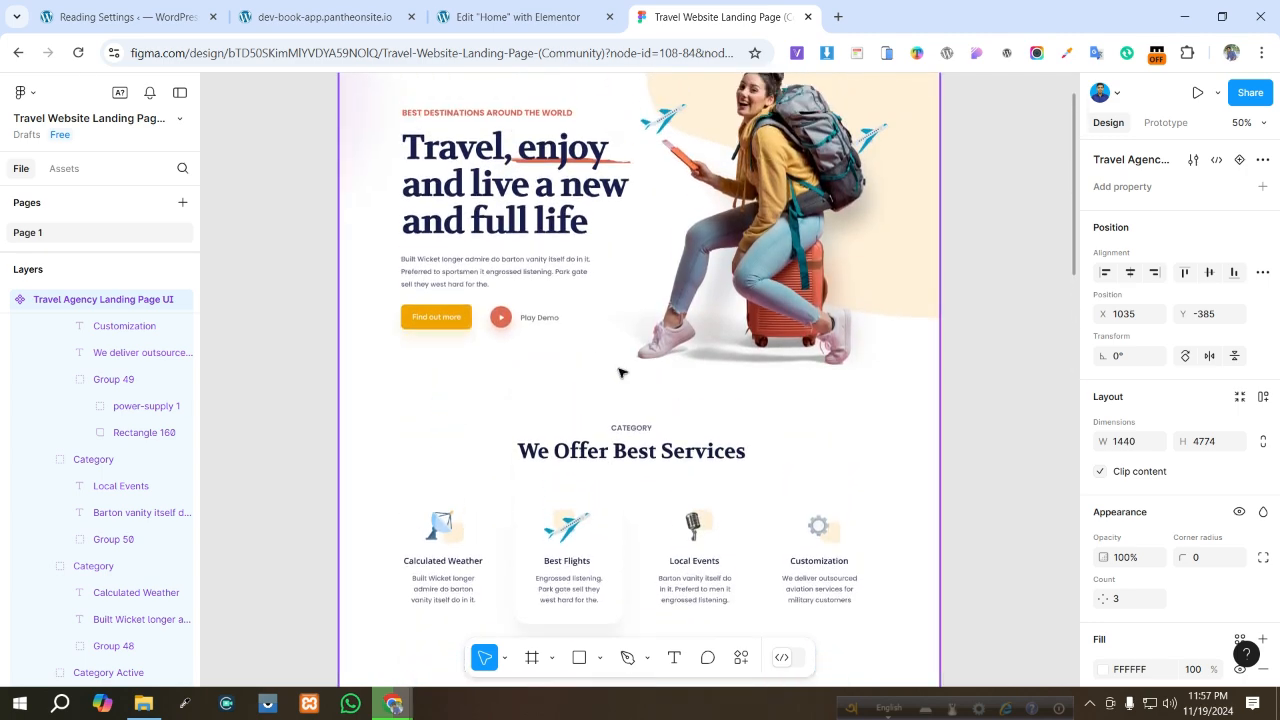
- Review the services cards in the Elementor editor, then view the live site's page from the top
{"action": "left_click", "coordinate": [476, 13]}
{"action": "scroll", "coordinate": [655, 360], "scroll_direction": "up", "scroll_amount": 5}
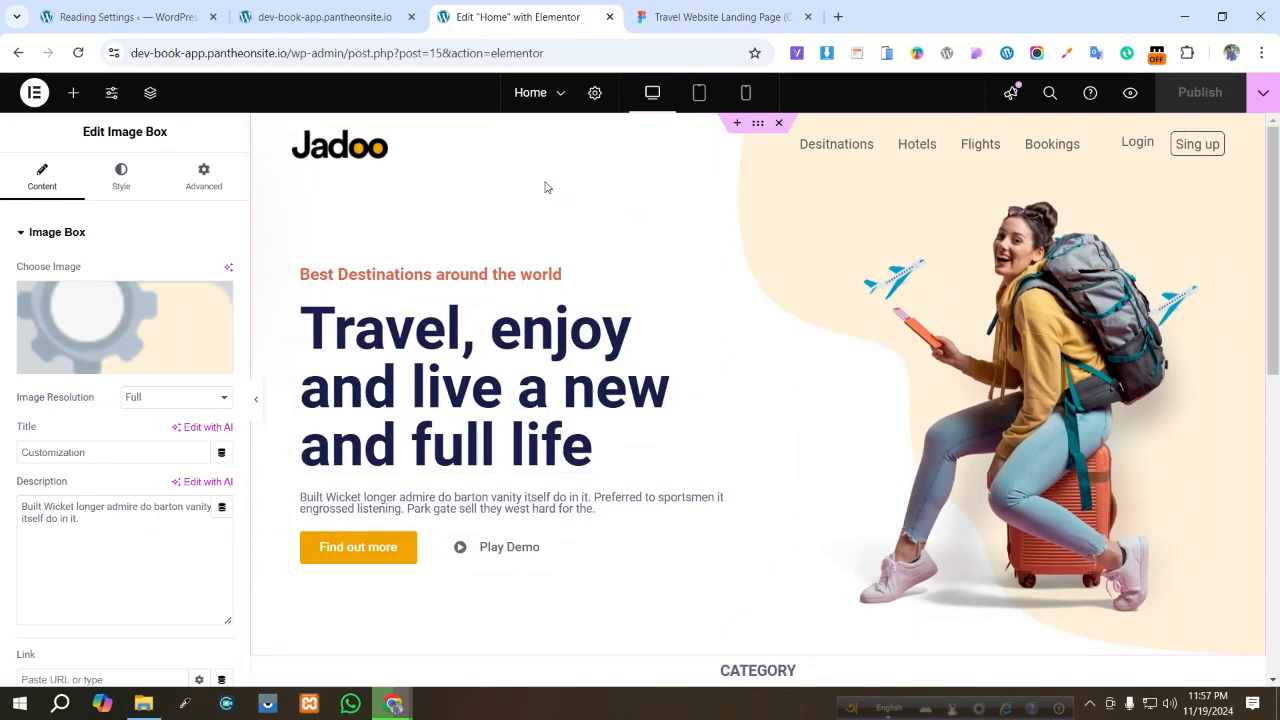
{"action": "scroll", "coordinate": [543, 190], "scroll_direction": "down", "scroll_amount": 5}
{"action": "scroll", "coordinate": [541, 200], "scroll_direction": "up", "scroll_amount": 5}
{"action": "scroll", "coordinate": [543, 205], "scroll_direction": "down", "scroll_amount": 5}
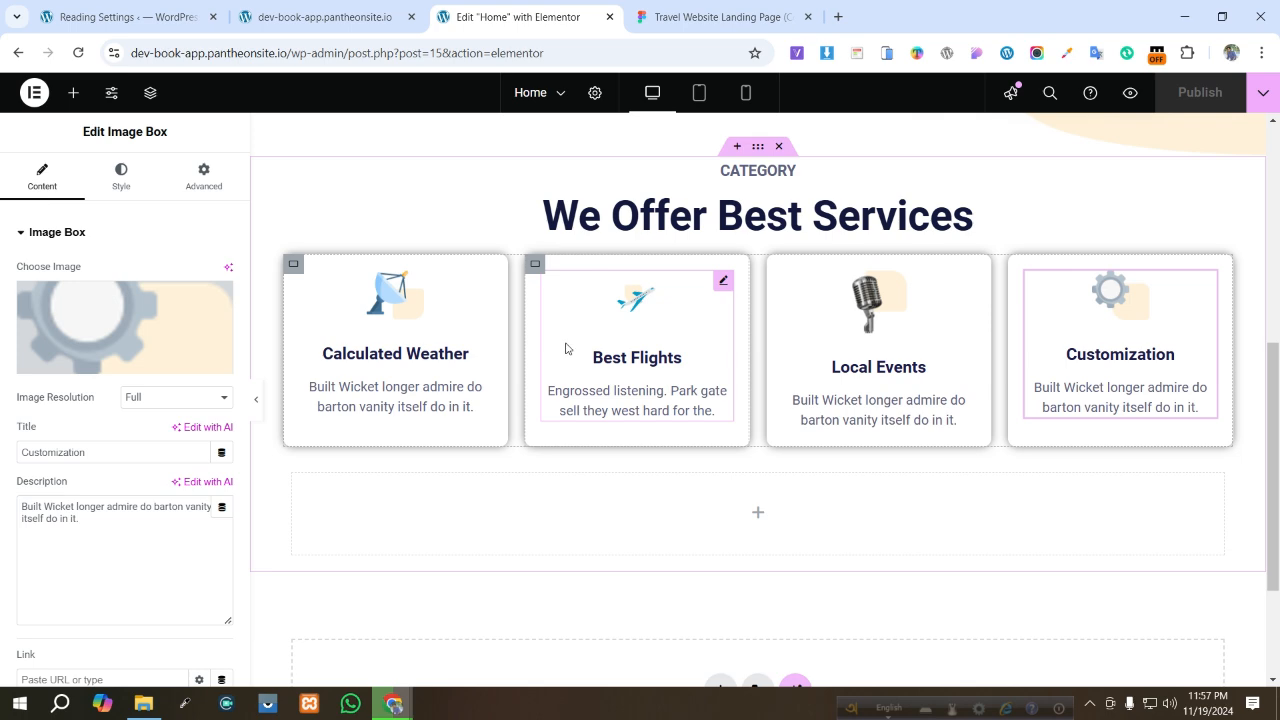
{"action": "key", "text": "ctrl+shift+Tab"}
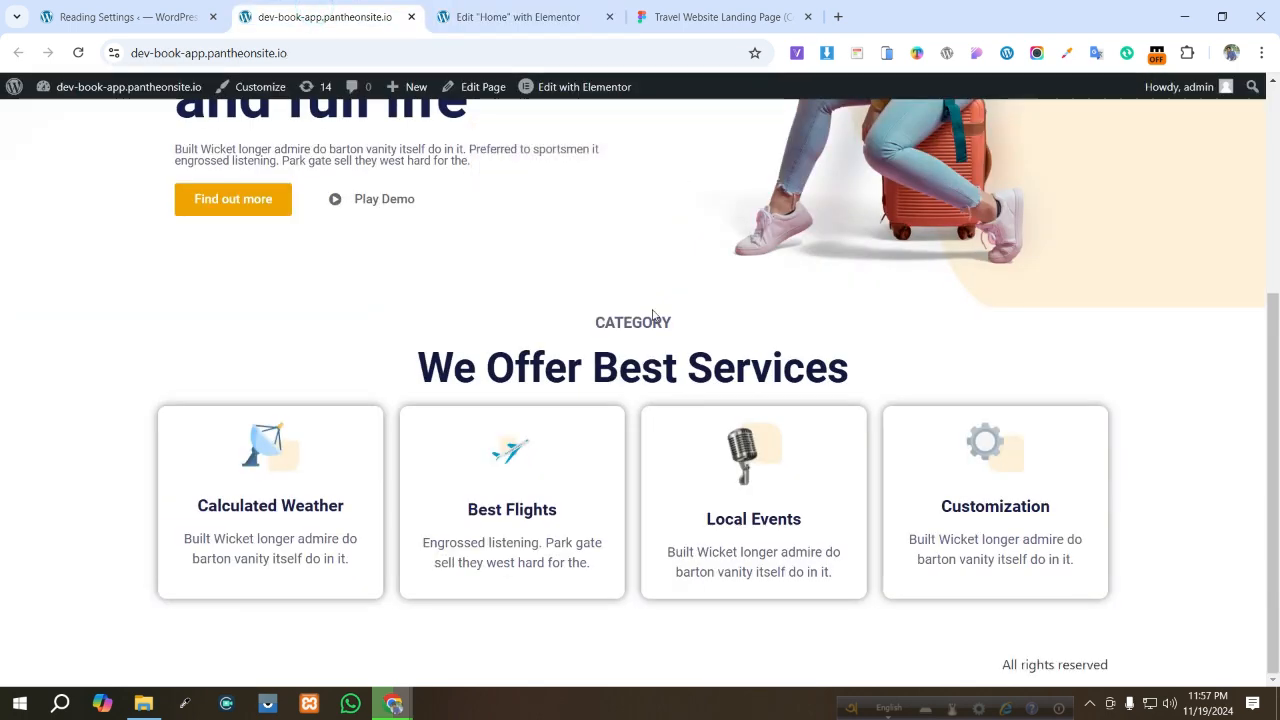
{"action": "scroll", "coordinate": [700, 315], "scroll_direction": "up", "scroll_amount": 3}
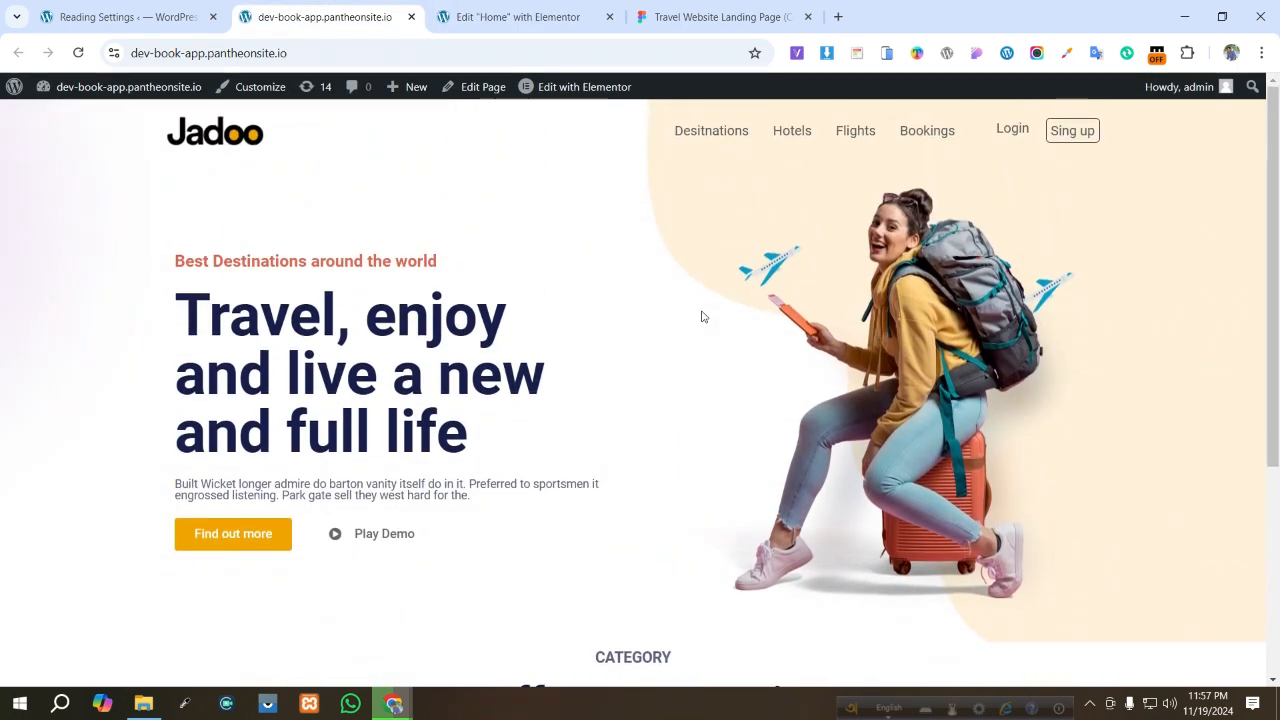